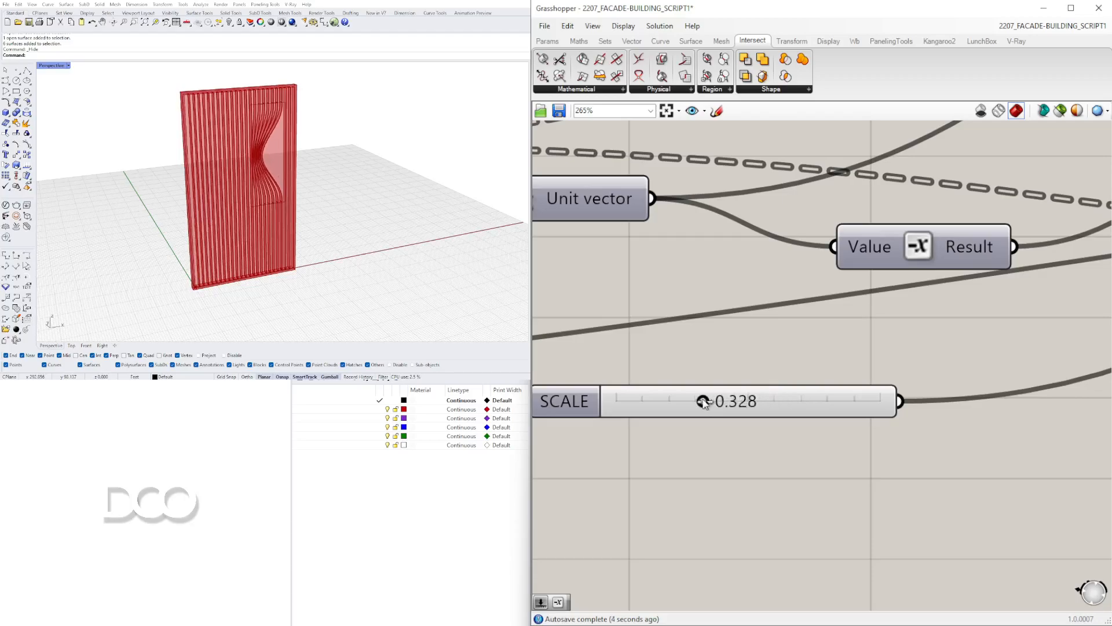
Adjust the region size sliders, setting REGION X to 19 and REGION Y to 54.
{"action": "scroll", "coordinate": [724, 301], "scroll_direction": "down", "scroll_amount": 6}
{"action": "right_click_drag", "start_coordinate": [604, 347], "coordinate": [776, 329]}
{"action": "scroll", "coordinate": [654, 255], "scroll_direction": "up", "scroll_amount": 7}
{"action": "mouse_move", "coordinate": [681, 359]}
{"action": "left_mouse_down"}
{"action": "mouse_move", "coordinate": [692, 358]}
{"action": "mouse_move", "coordinate": [681, 358]}
{"action": "left_mouse_up"}
{"action": "left_click_drag", "start_coordinate": [744, 418], "coordinate": [760, 415]}
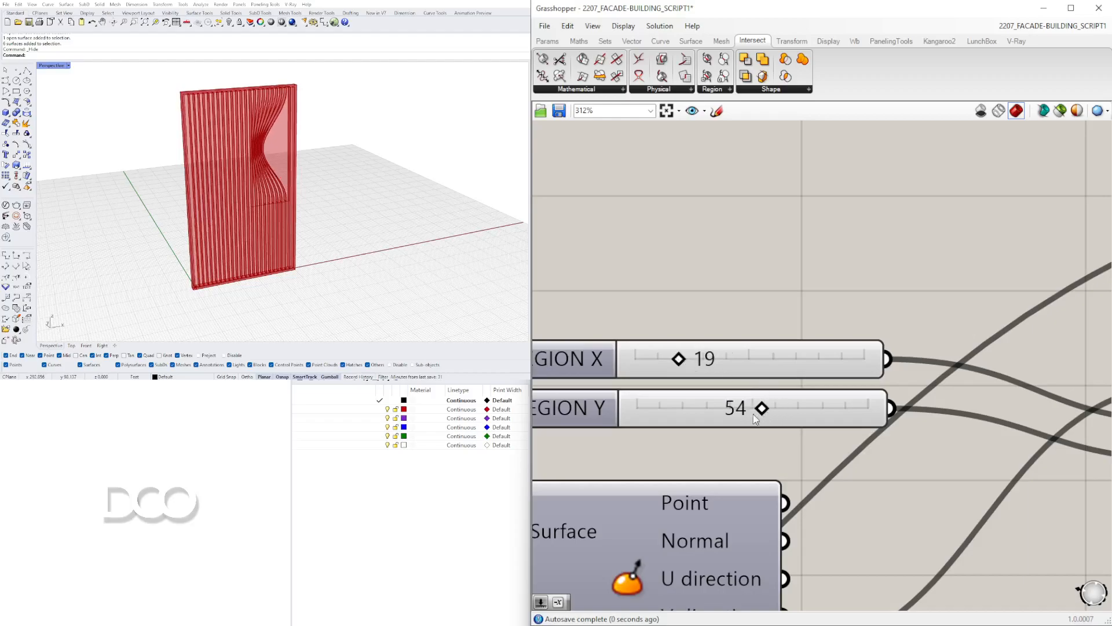
Move the two-axis slider's point toward its lower-left corner to relocate the deformed region on the facade.
{"action": "scroll", "coordinate": [744, 428], "scroll_direction": "down", "scroll_amount": 8}
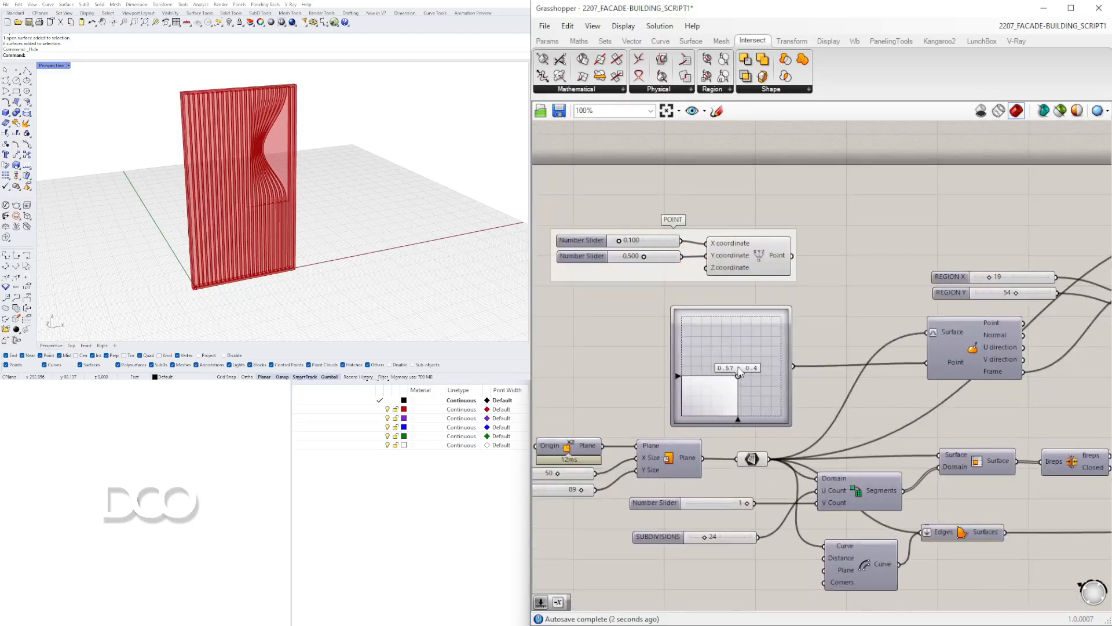
{"action": "left_click_drag", "start_coordinate": [736, 376], "coordinate": [714, 392]}
Rewire the curve parameter before the extrusion to take the lower Join Curves output instead of the upper one.
{"action": "scroll", "coordinate": [898, 342], "scroll_direction": "down", "scroll_amount": 6}
{"action": "right_click_drag", "start_coordinate": [963, 348], "coordinate": [707, 373]}
{"action": "scroll", "coordinate": [870, 346], "scroll_direction": "up", "scroll_amount": 5}
{"action": "right_click_drag", "start_coordinate": [749, 339], "coordinate": [629, 369]}
{"action": "left_click_drag", "start_coordinate": [777, 404], "coordinate": [808, 355]}
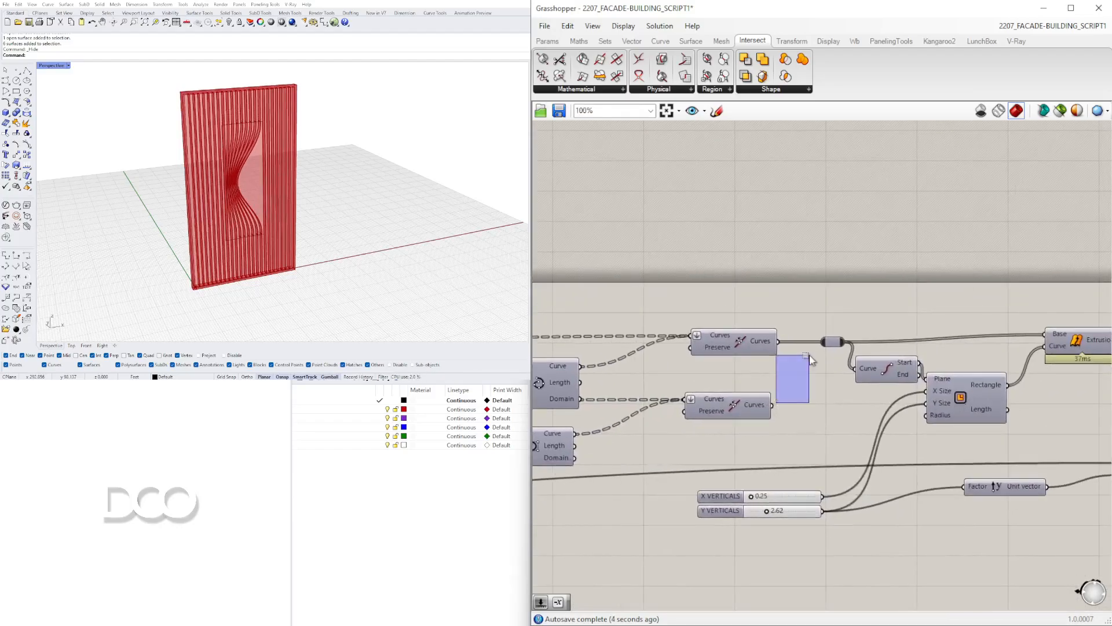
{"action": "left_click_drag", "start_coordinate": [774, 405], "coordinate": [823, 343]}
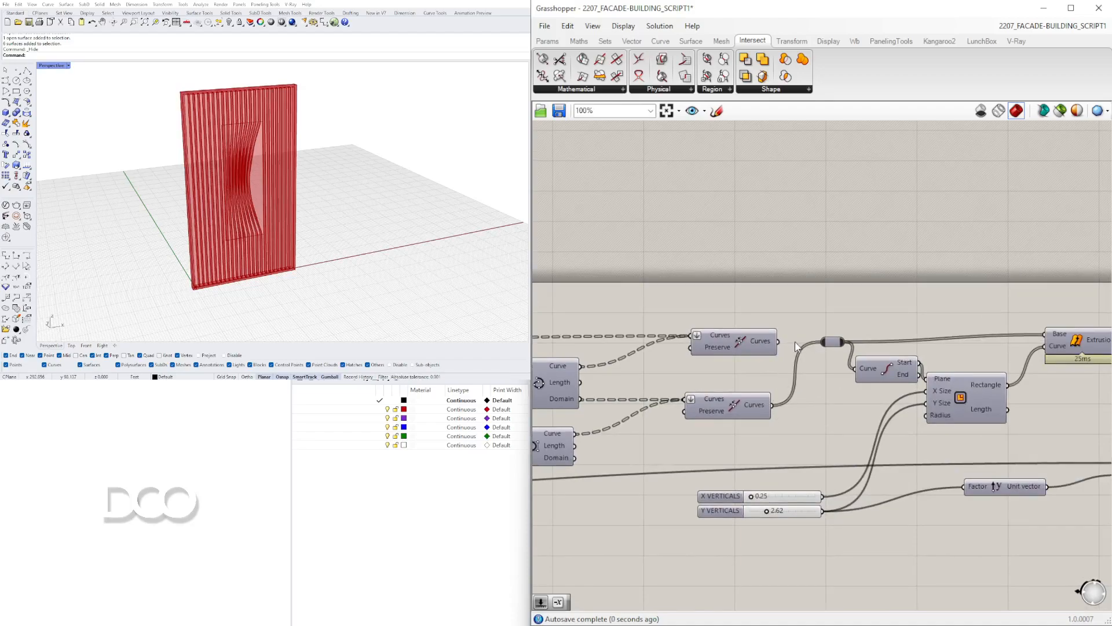
{"action": "scroll", "coordinate": [766, 512], "scroll_direction": "up", "scroll_amount": 4}
{"action": "mouse_move", "coordinate": [744, 476]}
{"action": "left_mouse_down"}
{"action": "mouse_move", "coordinate": [765, 477]}
{"action": "mouse_move", "coordinate": [728, 477]}
{"action": "left_mouse_up"}
{"action": "scroll", "coordinate": [278, 162], "scroll_direction": "up", "scroll_amount": 8}
{"action": "scroll", "coordinate": [278, 162], "scroll_direction": "down", "scroll_amount": 8}
{"action": "right_click_drag", "start_coordinate": [261, 179], "coordinate": [293, 207]}
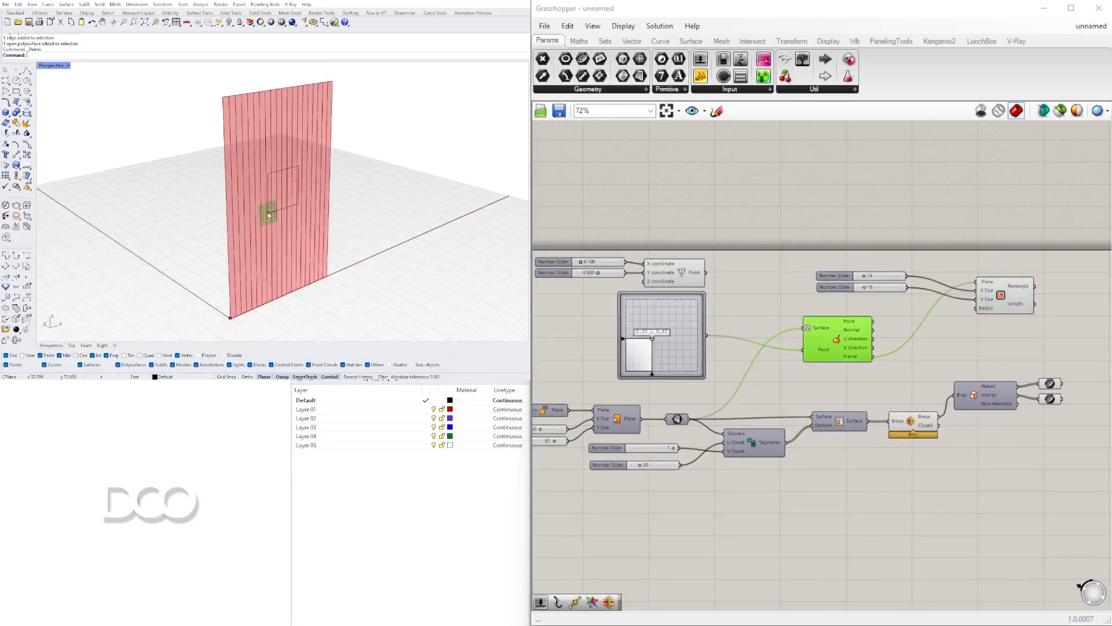
{"action": "scroll", "coordinate": [585, 365], "scroll_direction": "up", "scroll_amount": 4}
{"action": "left_click_drag", "start_coordinate": [740, 300], "coordinate": [674, 232]}
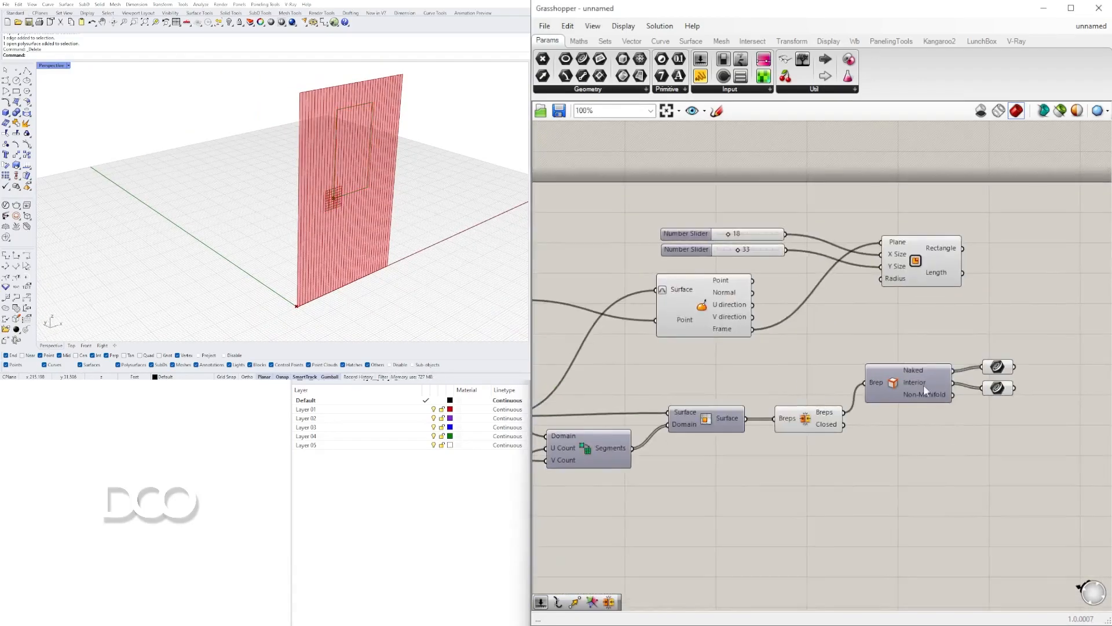
Rename the two plane size sliders FACADE SIZE X and FACADE SIZE Y.
{"action": "right_click", "coordinate": [741, 369]}
{"action": "type", "text": "FACADE SIZE X"}
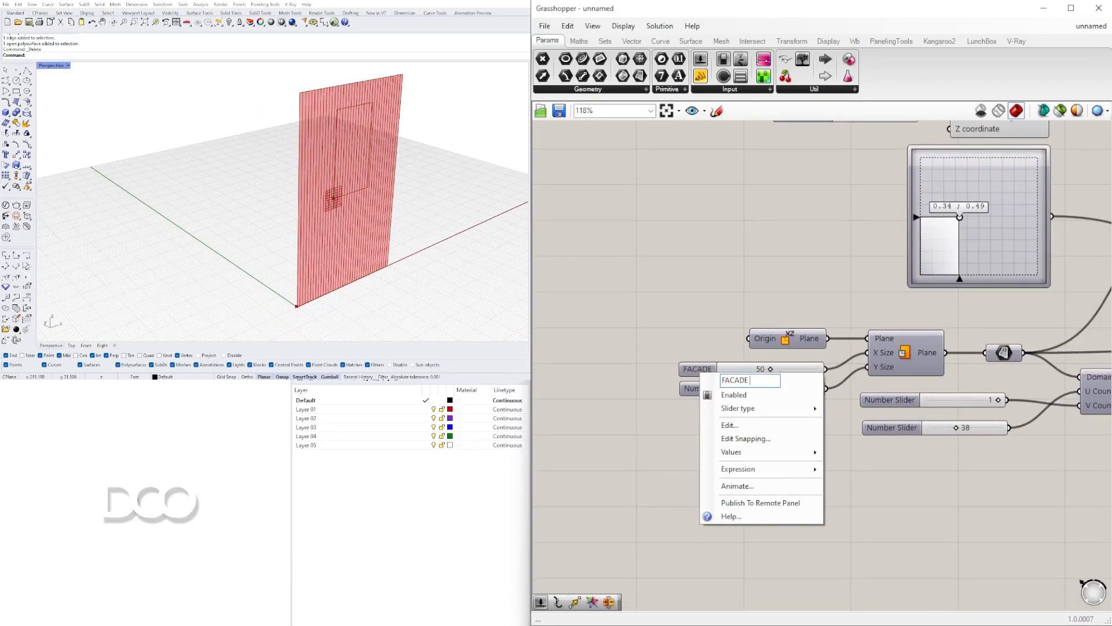
{"action": "key", "text": "Return"}
{"action": "right_click", "coordinate": [769, 387]}
{"action": "type", "text": "FACADE SIZE Y"}
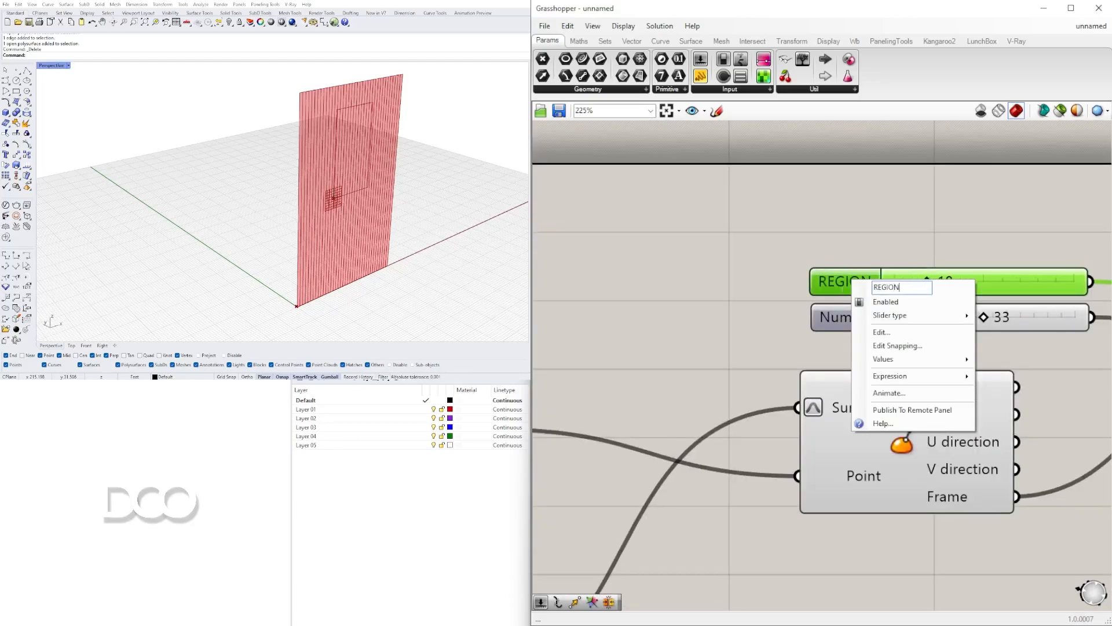
Rename the upper of the two sliders that size the verticals X VERTICALS.
{"action": "right_click", "coordinate": [849, 319]}
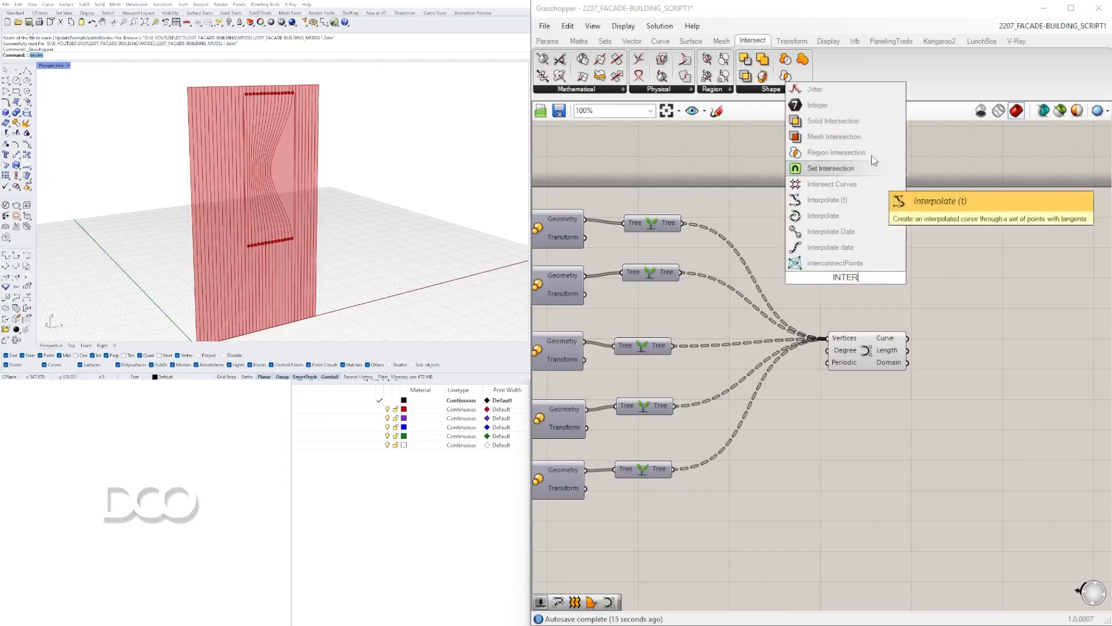
{"action": "left_click", "coordinate": [947, 363]}
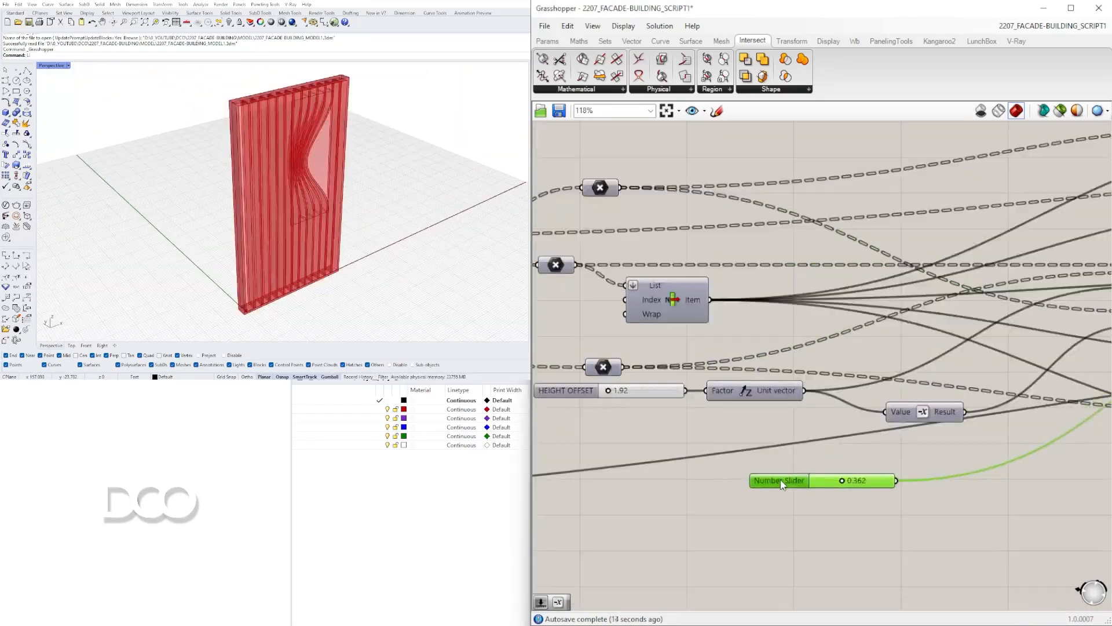
{"action": "right_click", "coordinate": [791, 474]}
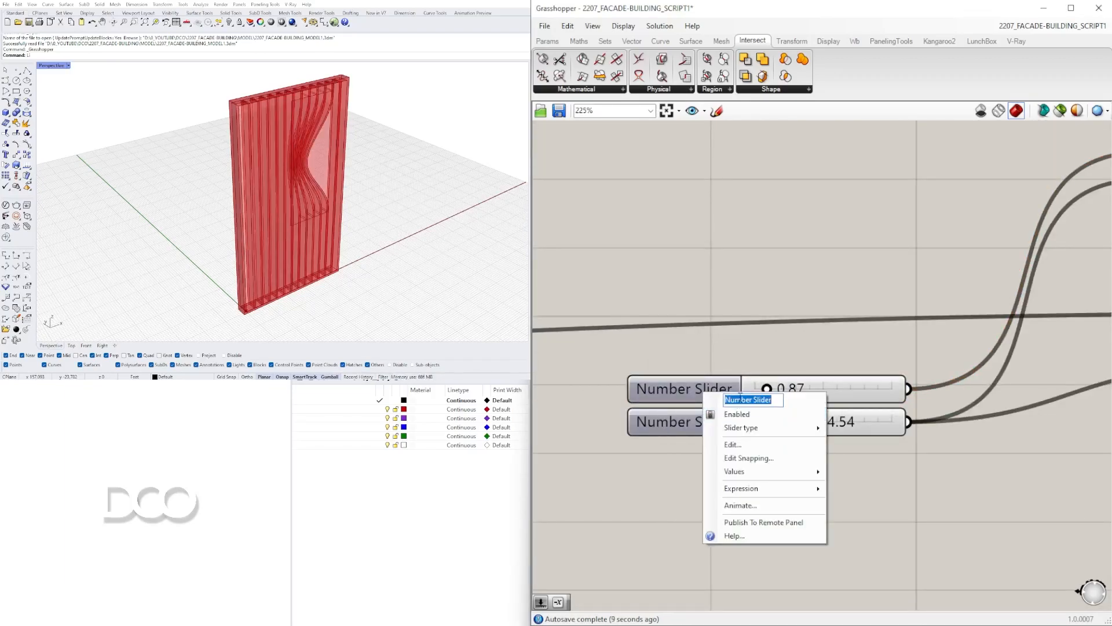
{"action": "type", "text": "X VERTICALS"}
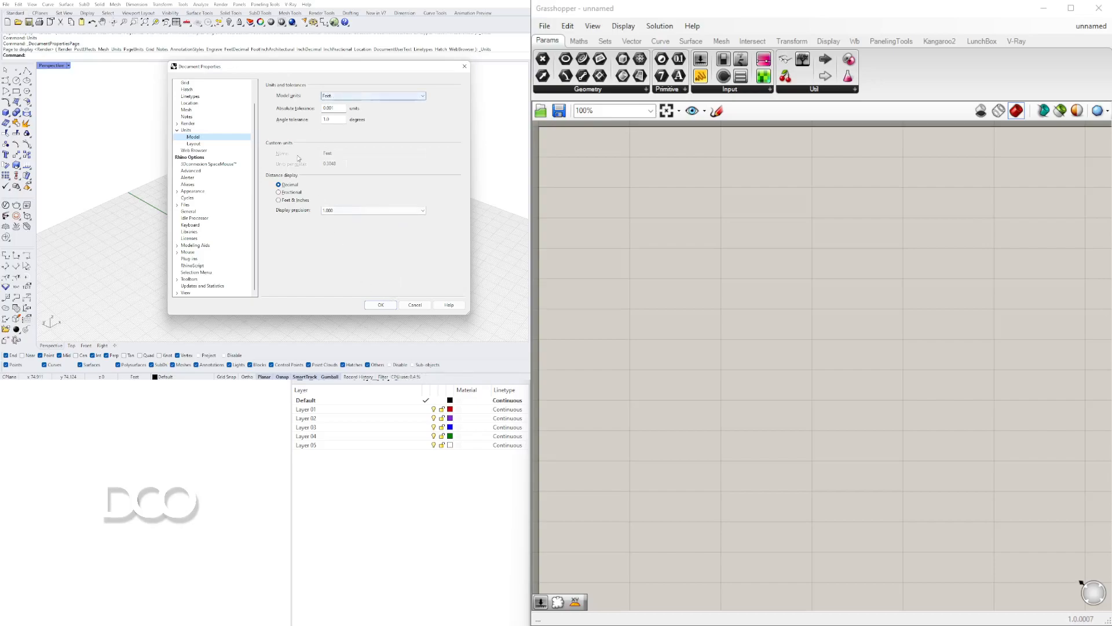
Accept Feet as the model units and check the canvas display option Draw Full Names.
{"action": "left_click", "coordinate": [381, 305]}
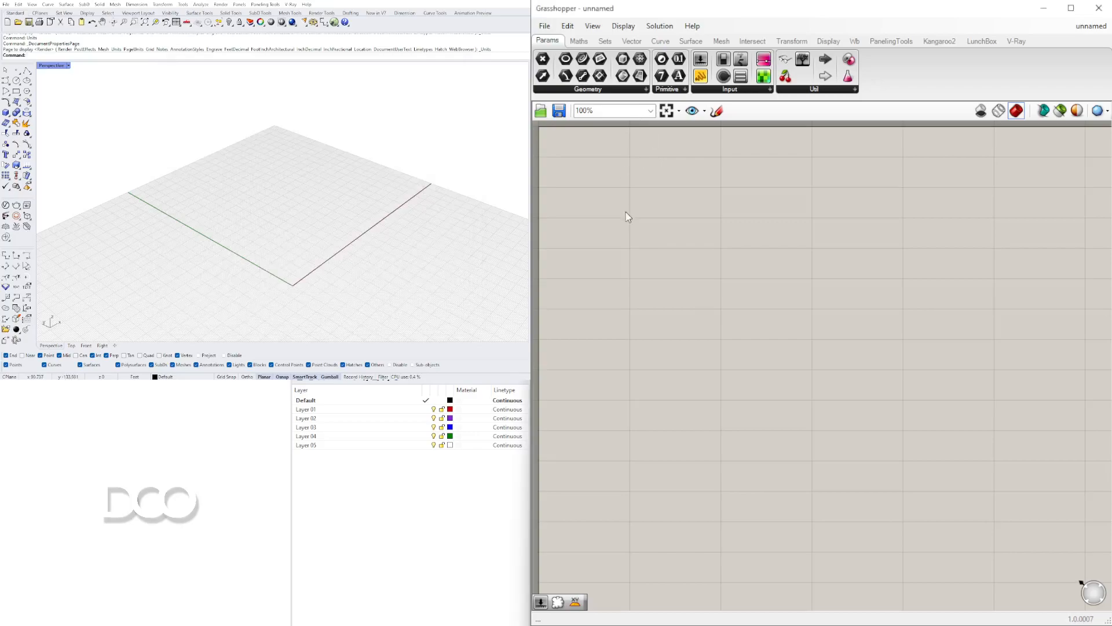
{"action": "left_click", "coordinate": [545, 26]}
{"action": "left_click", "coordinate": [567, 38]}
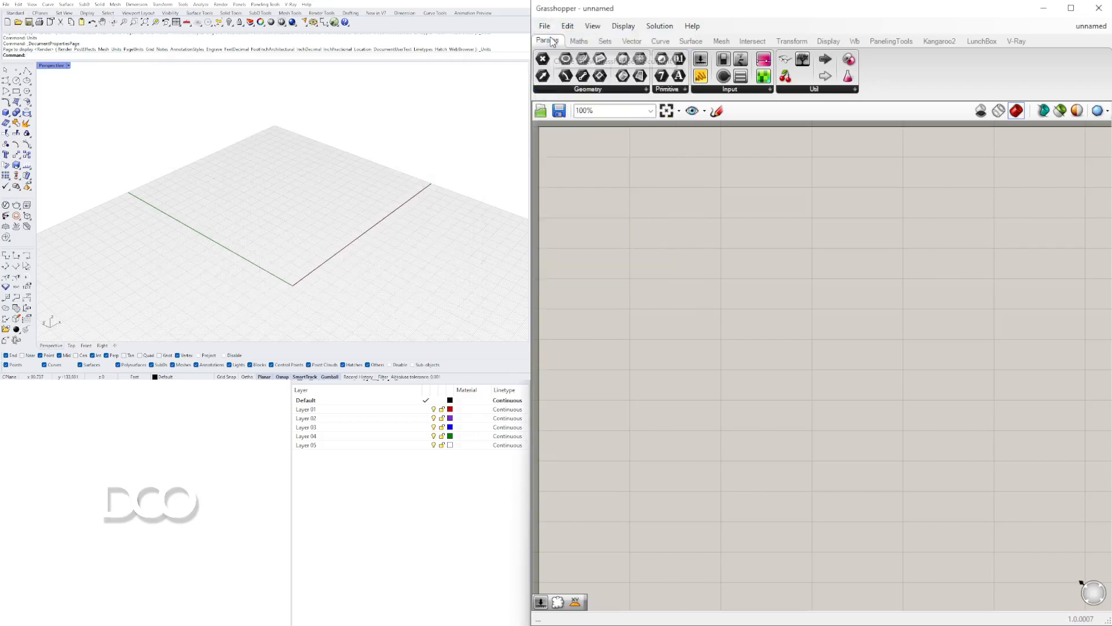
{"action": "left_click", "coordinate": [633, 28]}
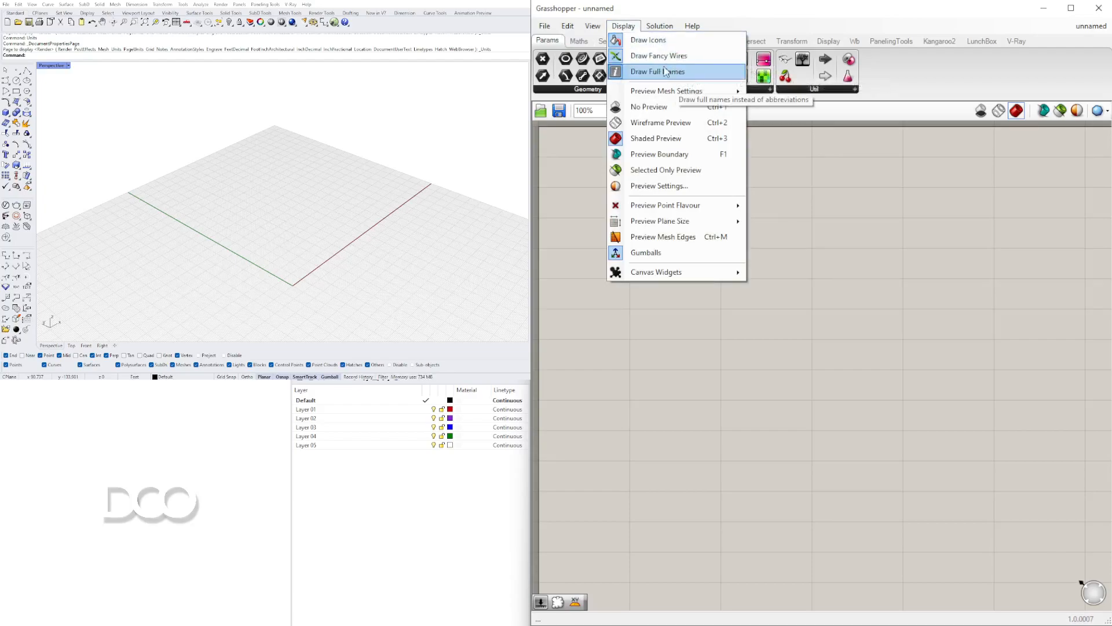
{"action": "left_click", "coordinate": [804, 280]}
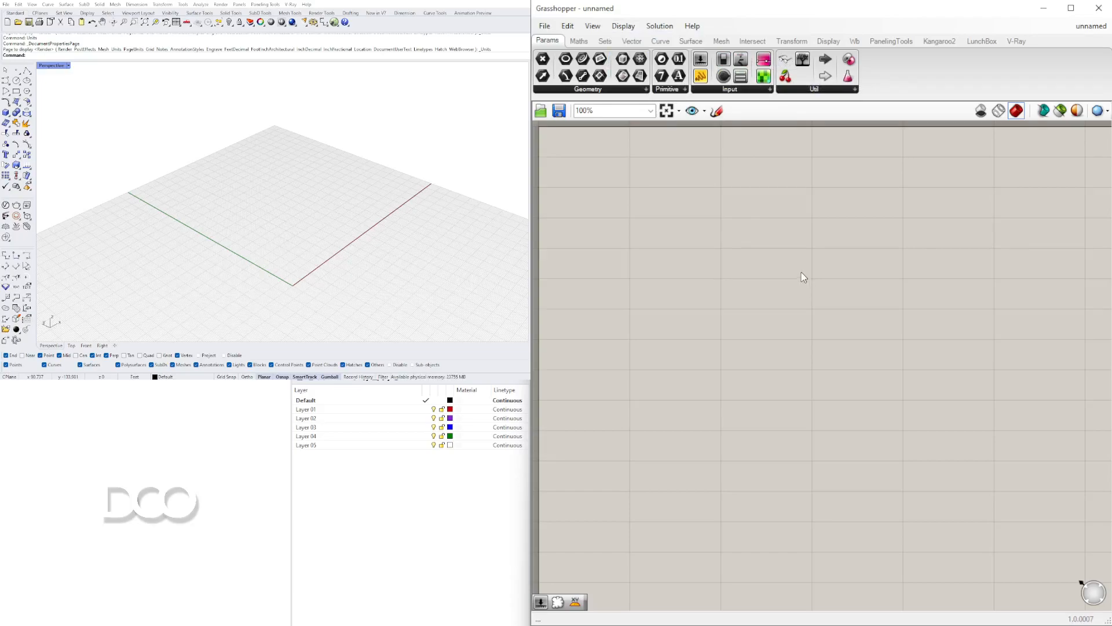
Add an XZ Plane component to the empty canvas and inspect its plane at the world origin.
{"action": "double_click", "coordinate": [714, 252]}
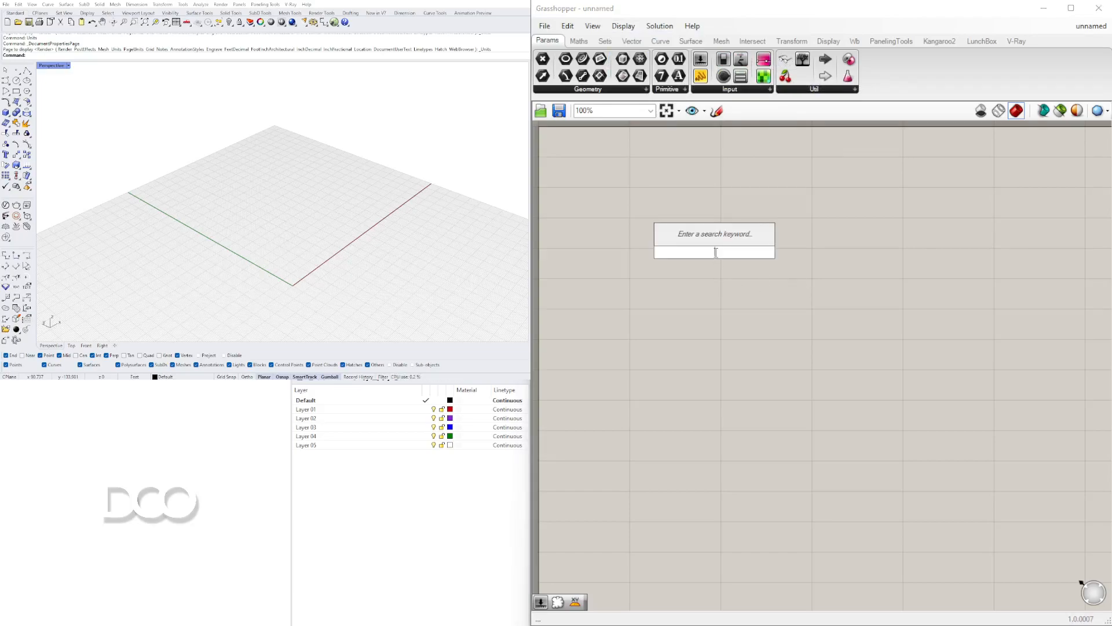
{"action": "type", "text": "plane"}
{"action": "left_click", "coordinate": [712, 238]}
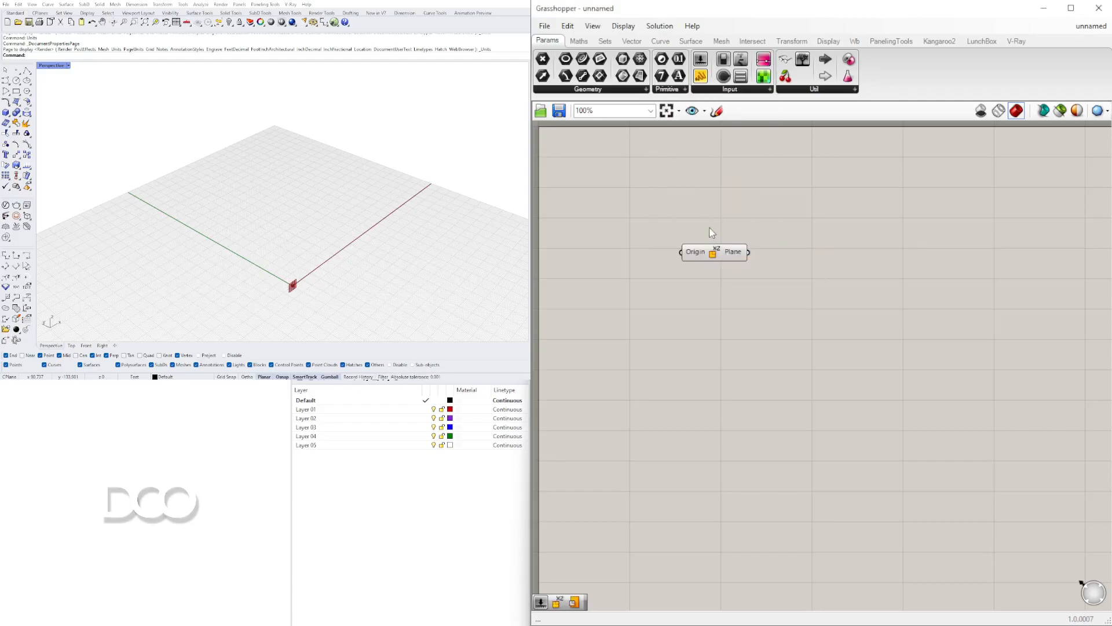
{"action": "right_click_drag", "start_coordinate": [431, 243], "coordinate": [315, 208]}
{"action": "scroll", "coordinate": [270, 249], "scroll_direction": "up", "scroll_amount": 4}
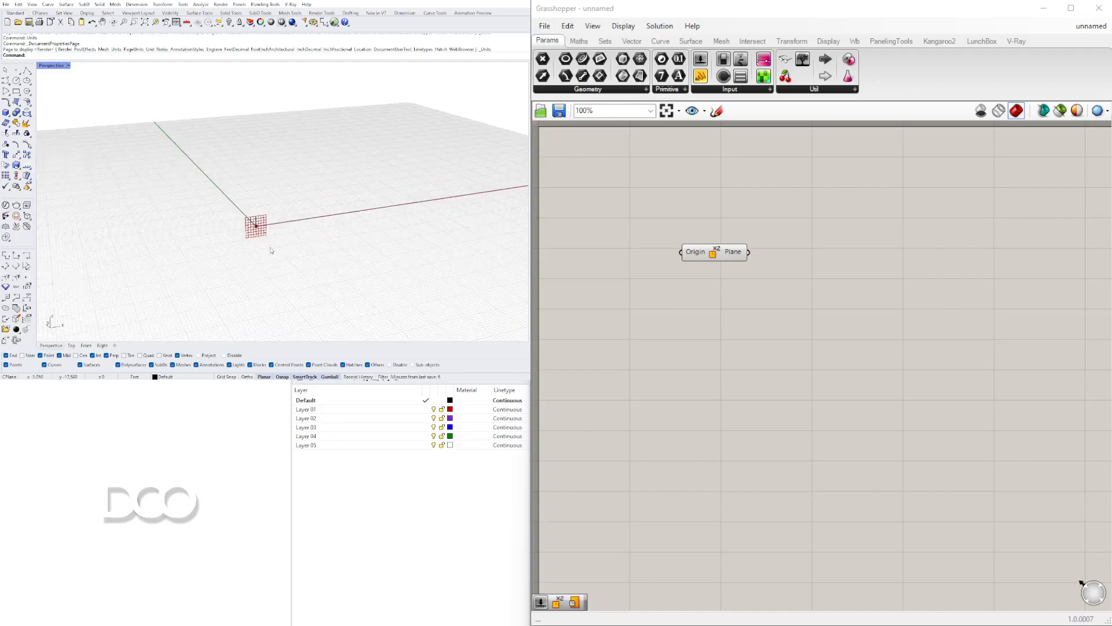
{"action": "right_click_drag", "start_coordinate": [269, 248], "coordinate": [267, 227]}
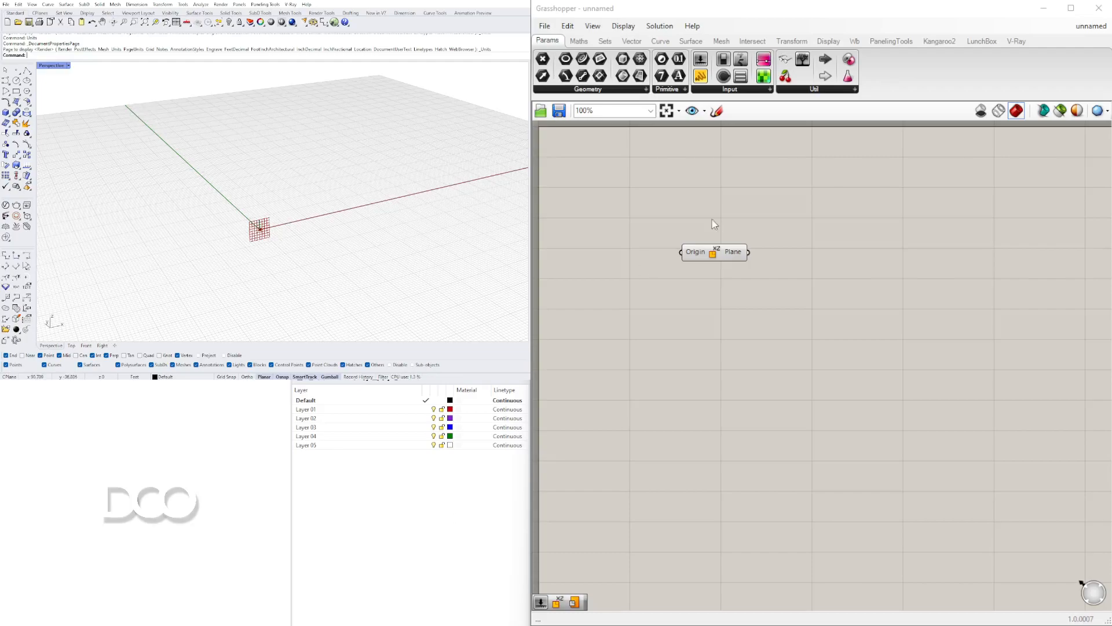
{"action": "left_click_drag", "start_coordinate": [727, 259], "coordinate": [718, 244]}
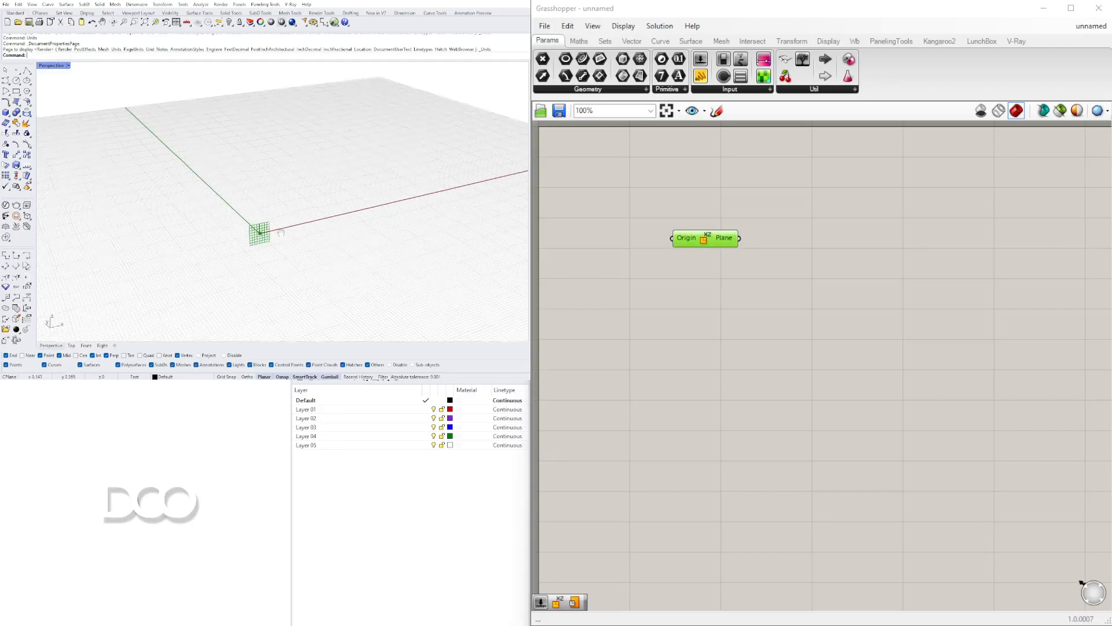
{"action": "mouse_move", "coordinate": [263, 240]}
{"action": "right_mouse_down"}
{"action": "mouse_move", "coordinate": [273, 256]}
{"action": "mouse_move", "coordinate": [335, 224]}
{"action": "mouse_move", "coordinate": [259, 254]}
{"action": "right_mouse_up"}
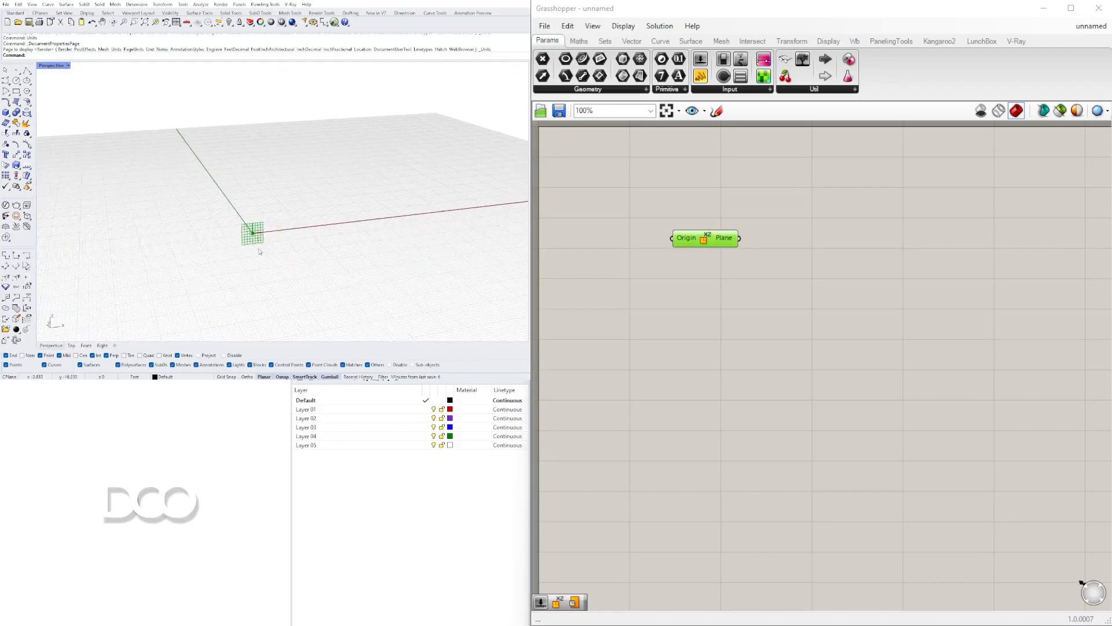
{"action": "right_click_drag", "start_coordinate": [256, 142], "coordinate": [229, 177], "text": "shift"}
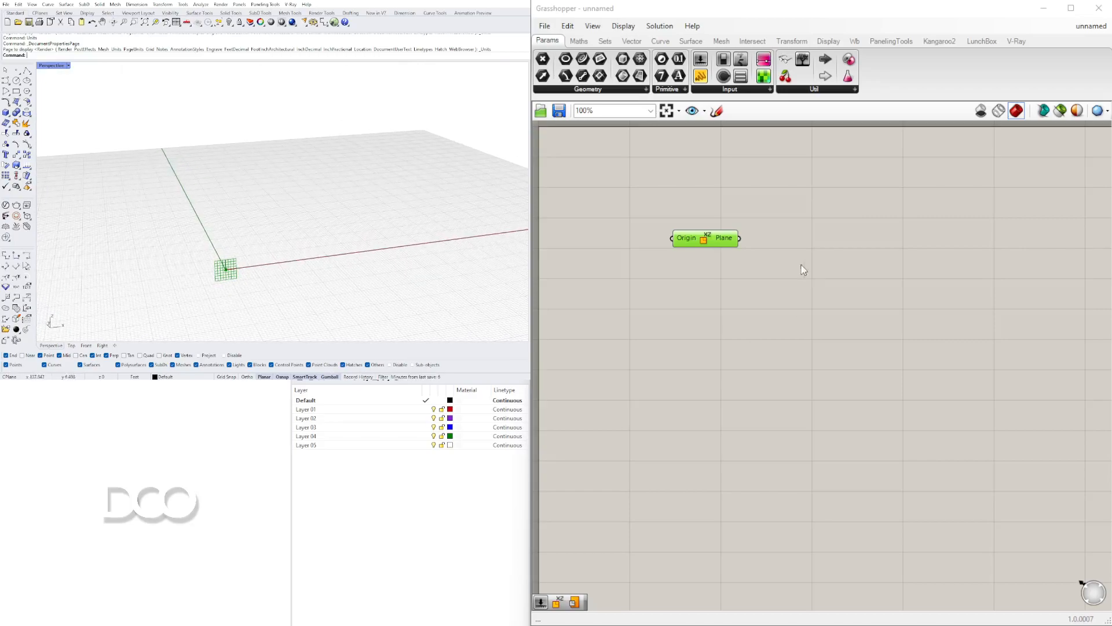
Add a Plane Surface component and connect the XZ Plane output to its Plane input.
{"action": "double_click", "coordinate": [840, 304]}
{"action": "type", "text": "plane"}
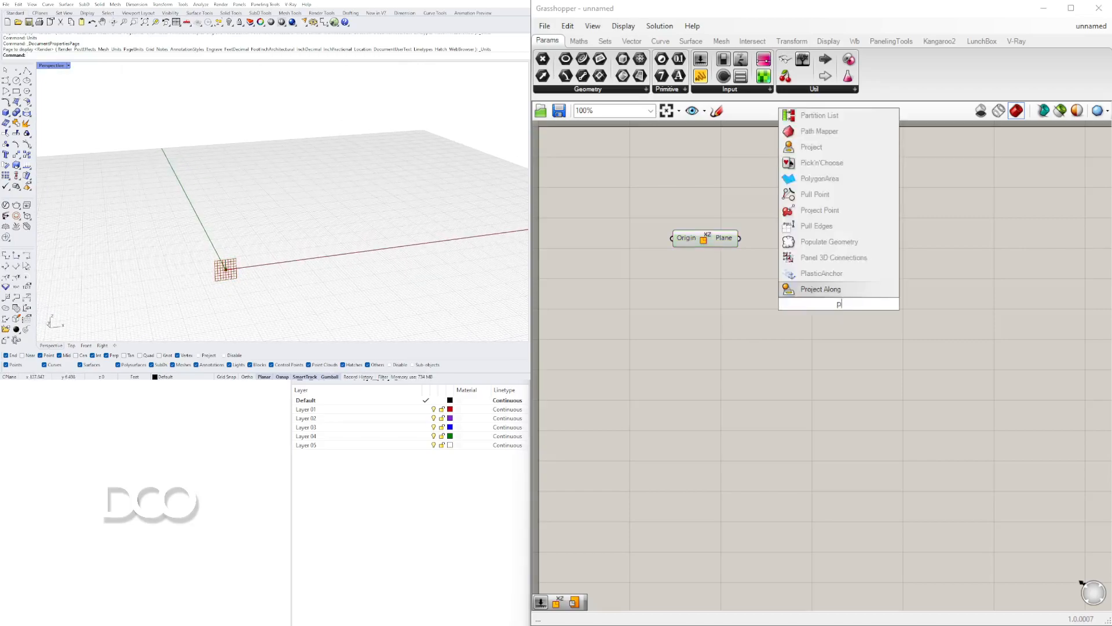
{"action": "left_click", "coordinate": [821, 257]}
{"action": "left_click_drag", "start_coordinate": [840, 309], "coordinate": [879, 263]}
{"action": "left_click_drag", "start_coordinate": [715, 247], "coordinate": [868, 272]}
{"action": "left_click", "coordinate": [871, 274]}
{"action": "right_click_drag", "start_coordinate": [410, 249], "coordinate": [275, 300]}
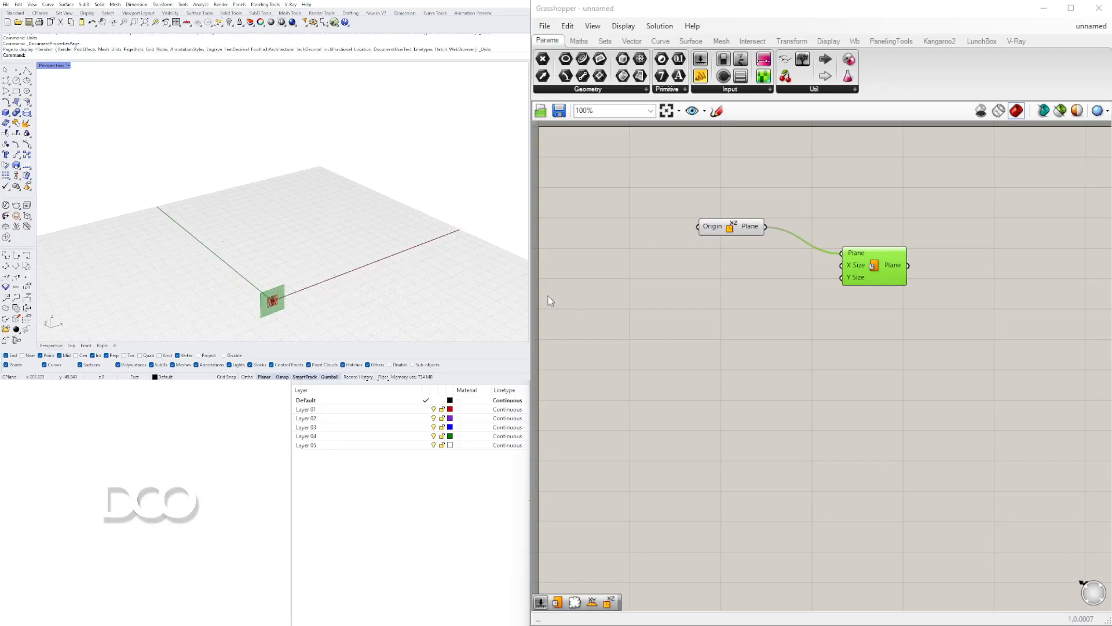
Create a number slider with value 50 beside the plane components and duplicate it just below.
{"action": "double_click", "coordinate": [666, 290]}
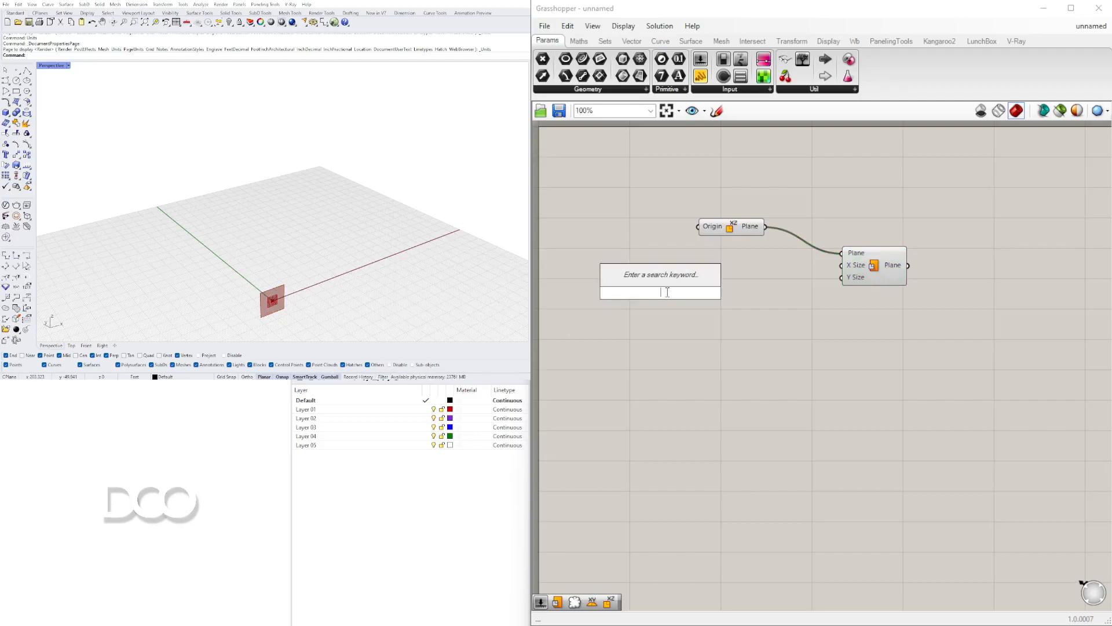
{"action": "type", "text": "50"}
{"action": "key", "text": "Return"}
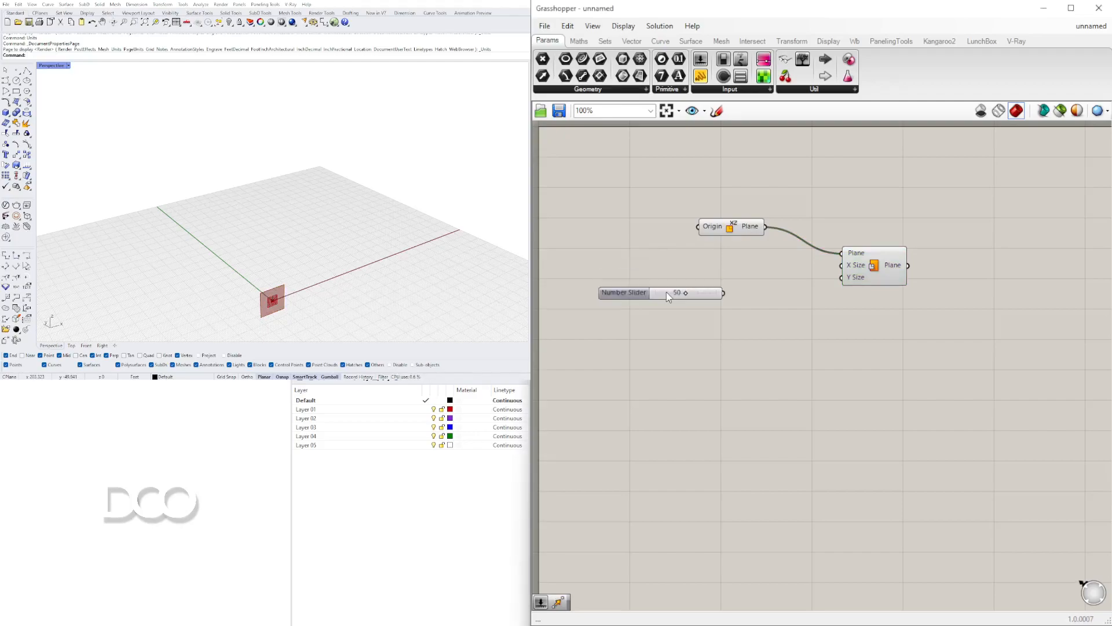
{"action": "scroll", "coordinate": [641, 306], "scroll_direction": "up", "scroll_amount": 3}
{"action": "left_click_drag", "start_coordinate": [641, 306], "coordinate": [712, 241]}
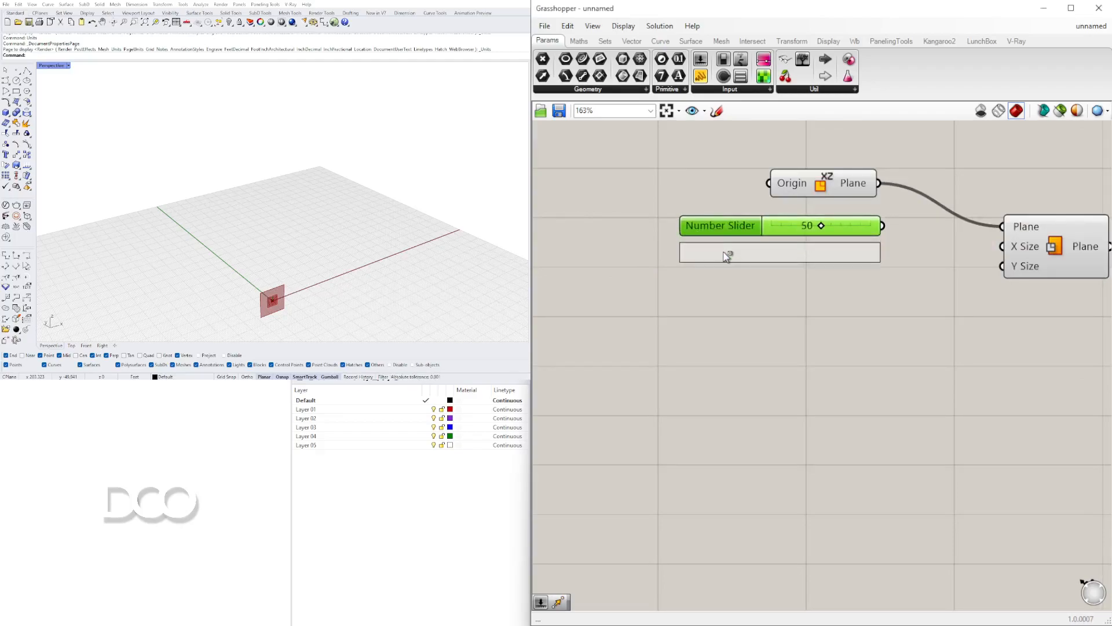
{"action": "left_click_drag", "start_coordinate": [726, 256], "coordinate": [724, 258], "text": "alt"}
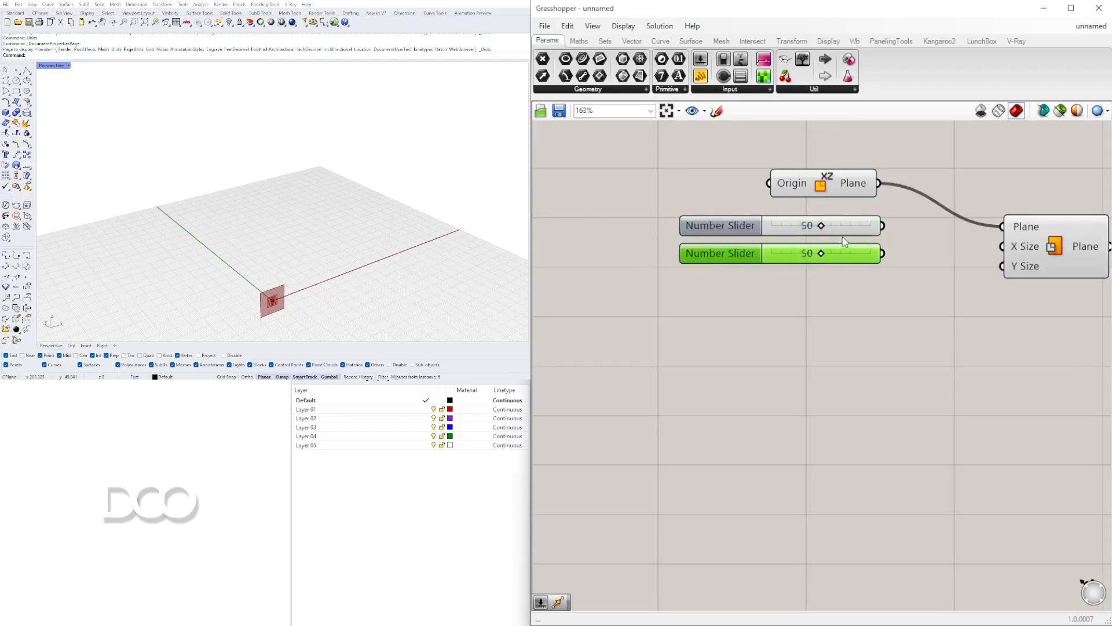
Connect the two sliders to the Plane Surface's X Size and Y Size inputs, and set the Y Size slider to 81.
{"action": "left_click_drag", "start_coordinate": [882, 226], "coordinate": [1002, 246]}
{"action": "left_click_drag", "start_coordinate": [882, 253], "coordinate": [1002, 266]}
{"action": "left_click_drag", "start_coordinate": [815, 253], "coordinate": [852, 253]}
Align the two size sliders and the XZ Plane component with the Plane Surface's inputs.
{"action": "left_click_drag", "start_coordinate": [880, 339], "coordinate": [784, 270]}
{"action": "left_click", "coordinate": [891, 356]}
{"action": "left_click_drag", "start_coordinate": [870, 187], "coordinate": [864, 228]}
{"action": "left_click", "coordinate": [982, 346]}
{"action": "right_click_drag", "start_coordinate": [301, 244], "coordinate": [280, 193]}
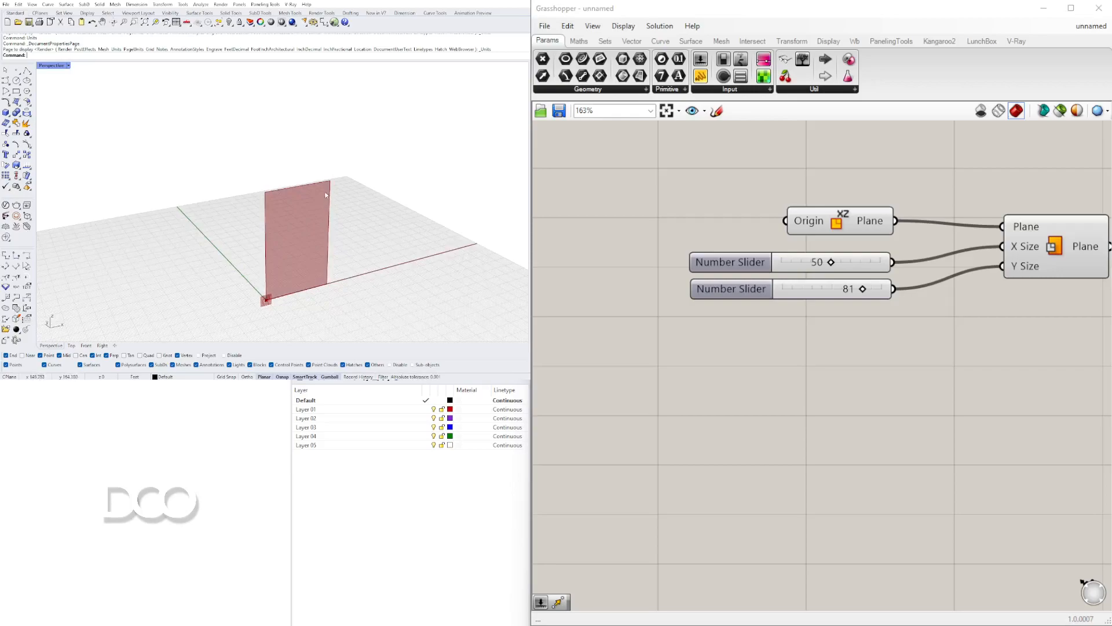
{"action": "scroll", "coordinate": [228, 223], "scroll_direction": "down", "scroll_amount": 4}
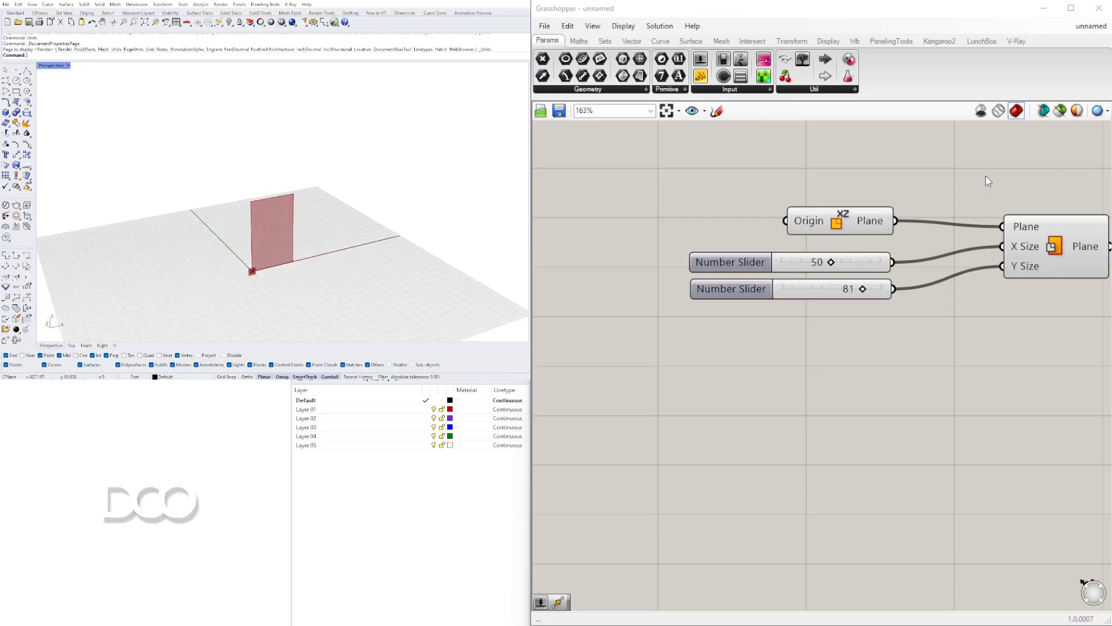
Move the Plane Surface component closer to the XZ Plane and its size sliders.
{"action": "right_click_drag", "start_coordinate": [1072, 256], "coordinate": [908, 236]}
{"action": "left_click_drag", "start_coordinate": [898, 222], "coordinate": [872, 210]}
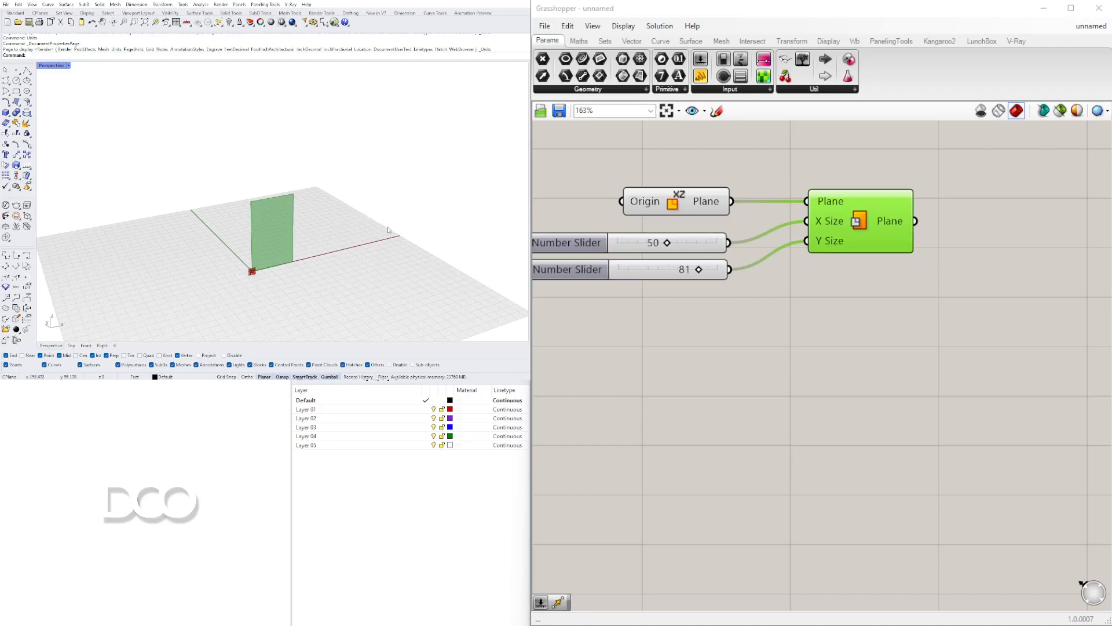
{"action": "left_click_drag", "start_coordinate": [857, 221], "coordinate": [837, 222]}
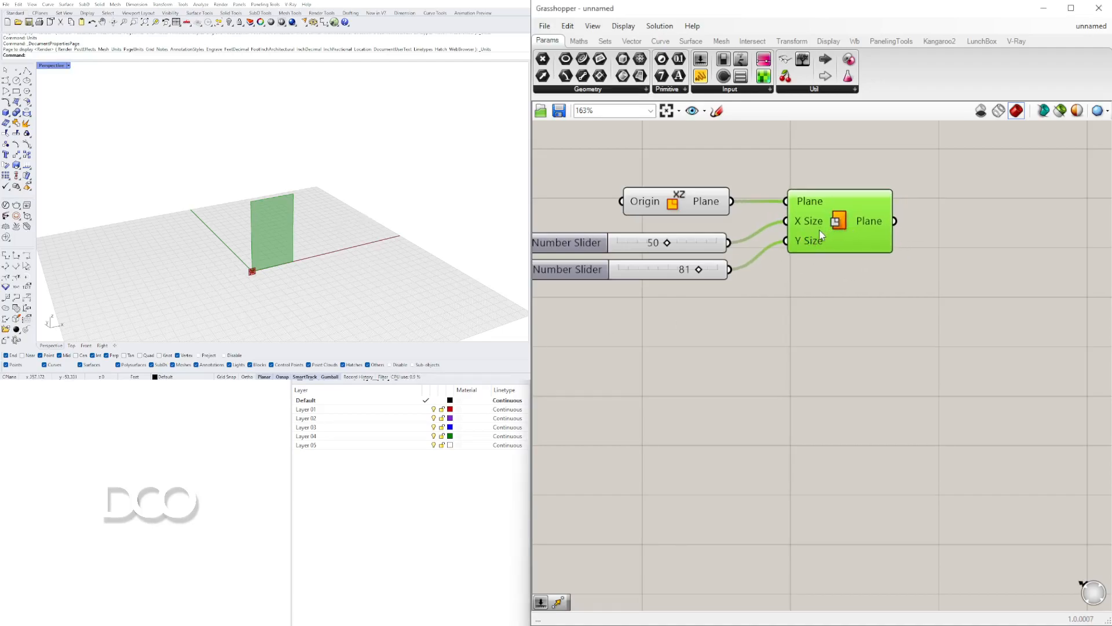
{"action": "left_click", "coordinate": [856, 298]}
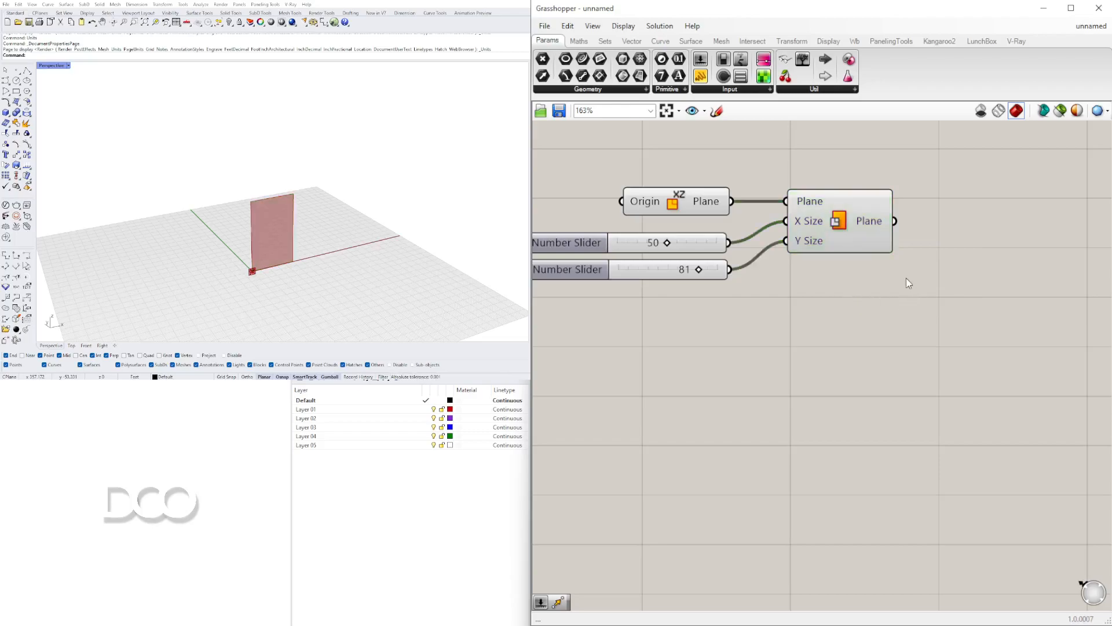
{"action": "scroll", "coordinate": [910, 265], "scroll_direction": "down", "scroll_amount": 2}
{"action": "right_click_drag", "start_coordinate": [992, 282], "coordinate": [871, 256]}
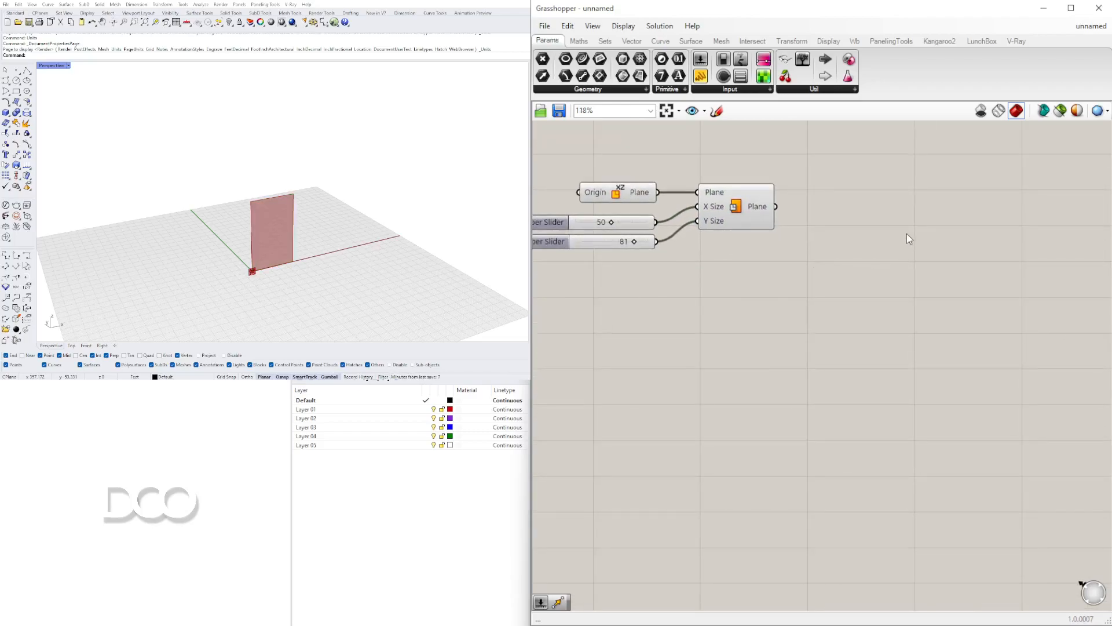
Add a Surface parameter beside the Plane Surface component and connect the Plane Surface's output to it.
{"action": "double_click", "coordinate": [841, 223]}
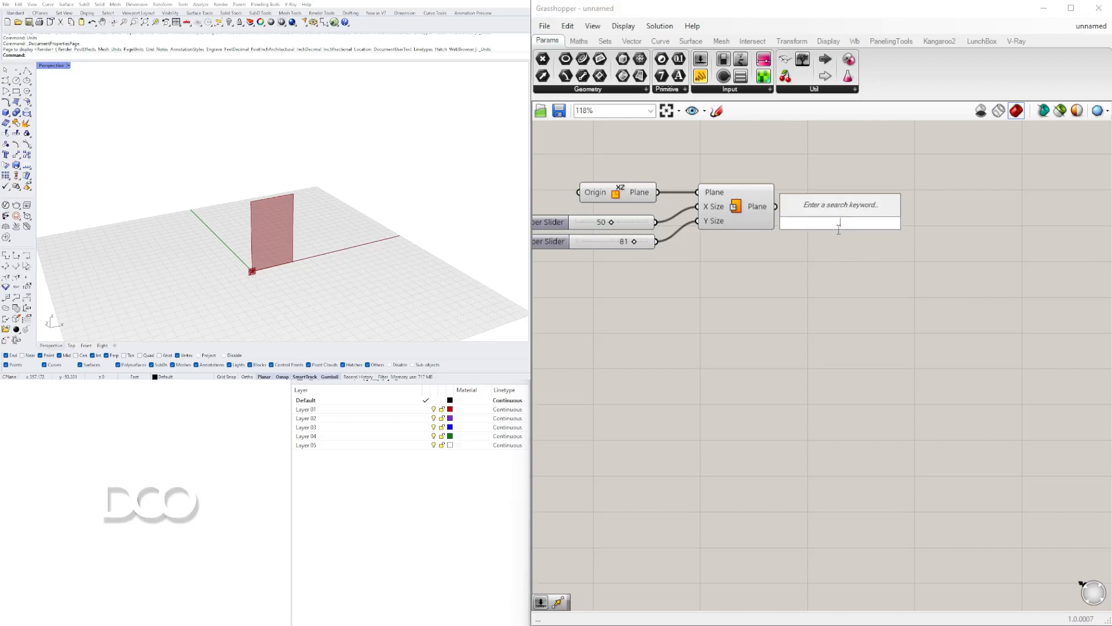
{"action": "type", "text": "extr"}
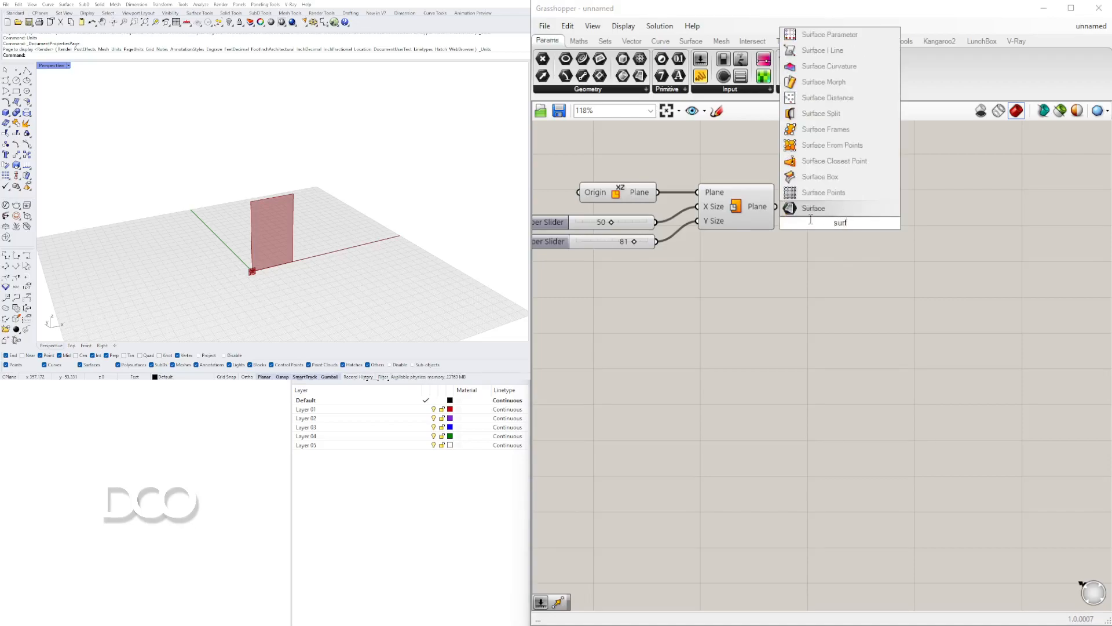
{"action": "key", "text": "Return"}
{"action": "left_click_drag", "start_coordinate": [776, 206], "coordinate": [911, 209]}
{"action": "left_click_drag", "start_coordinate": [780, 207], "coordinate": [895, 207], "text": "ctrl"}
{"action": "right_click_drag", "start_coordinate": [904, 210], "coordinate": [905, 208]}
{"action": "middle_click", "coordinate": [895, 205]}
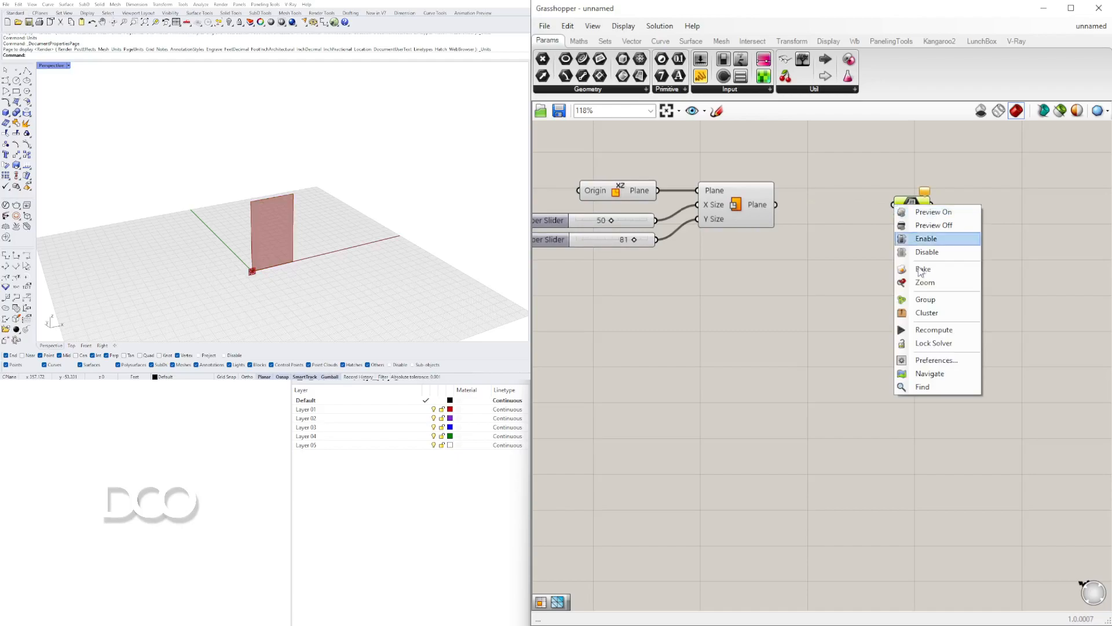
{"action": "left_click", "coordinate": [929, 225]}
{"action": "left_click_drag", "start_coordinate": [776, 204], "coordinate": [851, 209]}
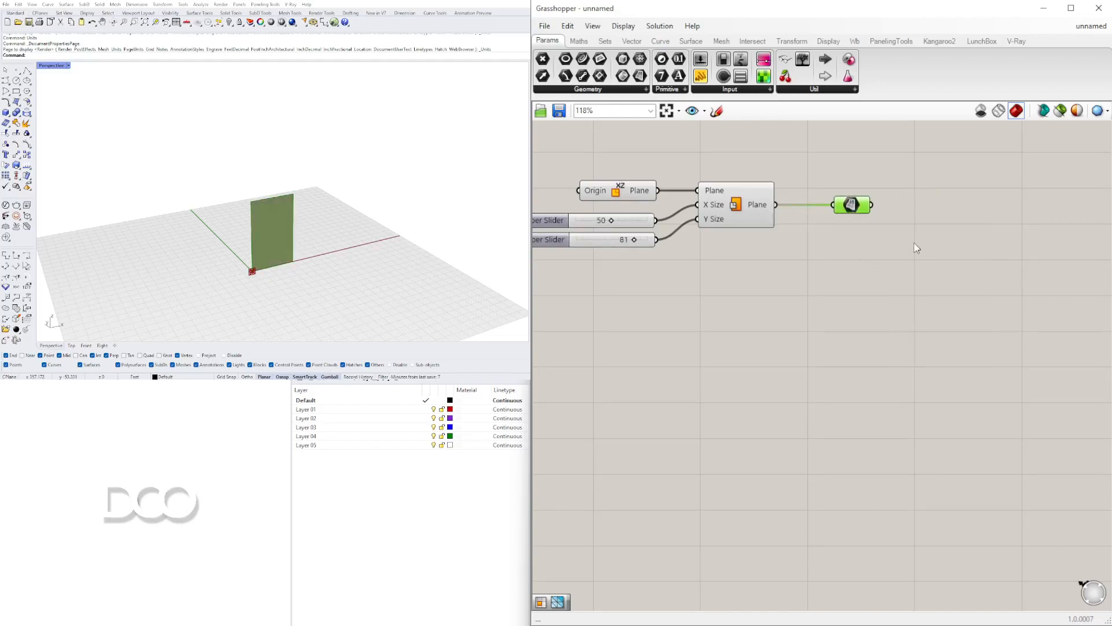
{"action": "right_click_drag", "start_coordinate": [917, 248], "coordinate": [830, 255]}
{"action": "scroll", "coordinate": [654, 240], "scroll_direction": "down", "scroll_amount": 1}
{"action": "right_click_drag", "start_coordinate": [654, 240], "coordinate": [796, 243]}
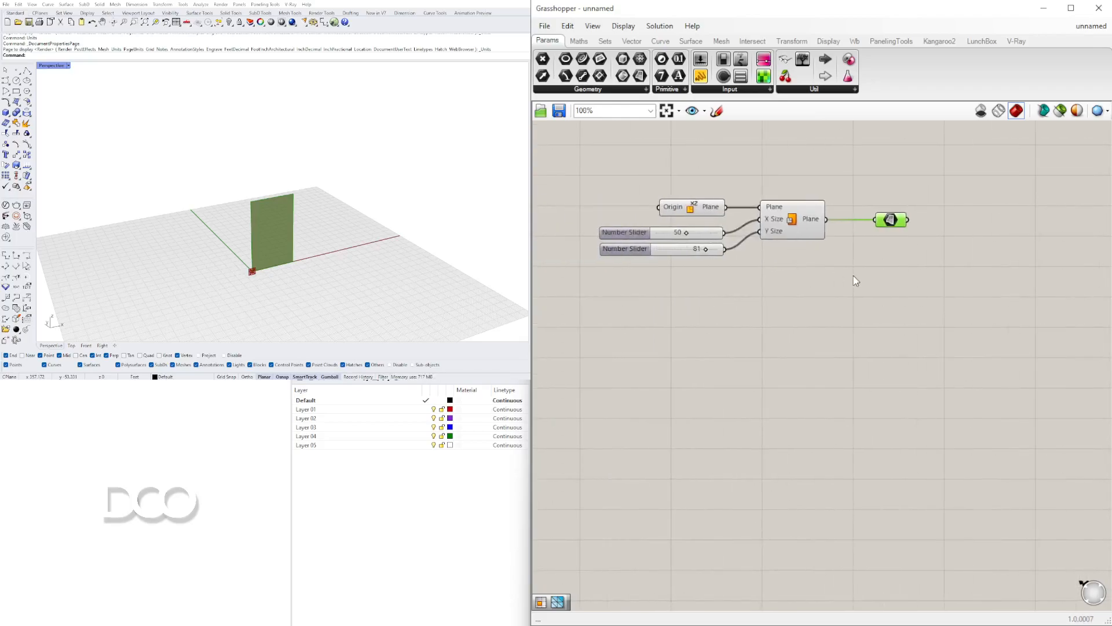
Hide the preview of the XZ Plane and Plane Surface components and move the Surface parameter closer to them.
{"action": "left_click", "coordinate": [859, 282]}
{"action": "left_click", "coordinate": [81, 275]}
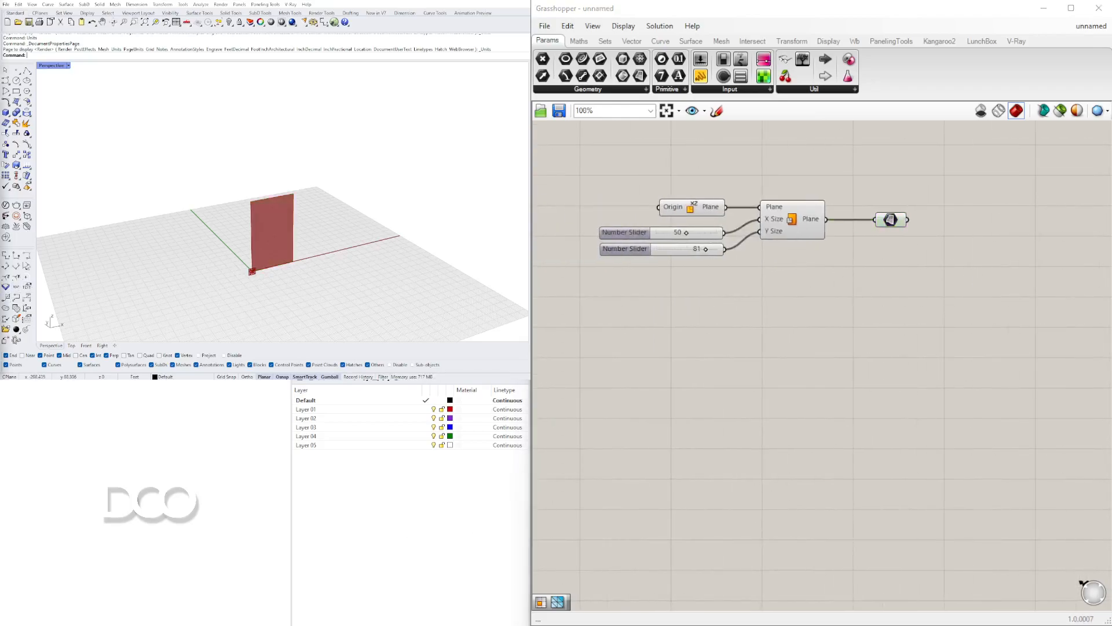
{"action": "left_click", "coordinate": [799, 225]}
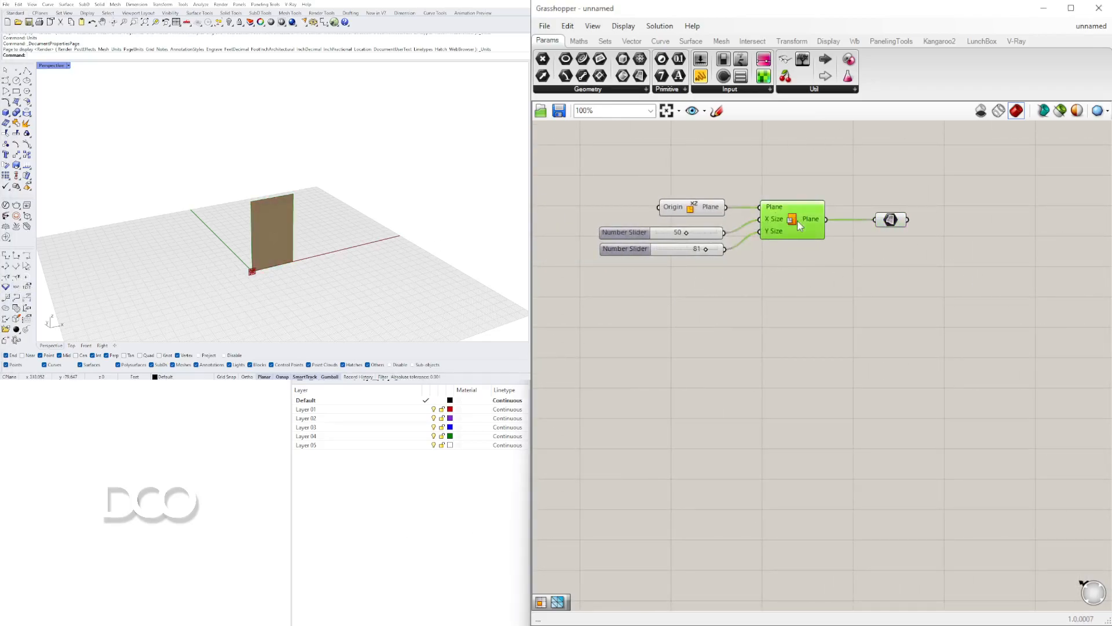
{"action": "left_click", "coordinate": [890, 220]}
{"action": "left_click", "coordinate": [797, 224]}
{"action": "left_click_drag", "start_coordinate": [804, 268], "coordinate": [710, 190]}
{"action": "middle_click", "coordinate": [735, 175]}
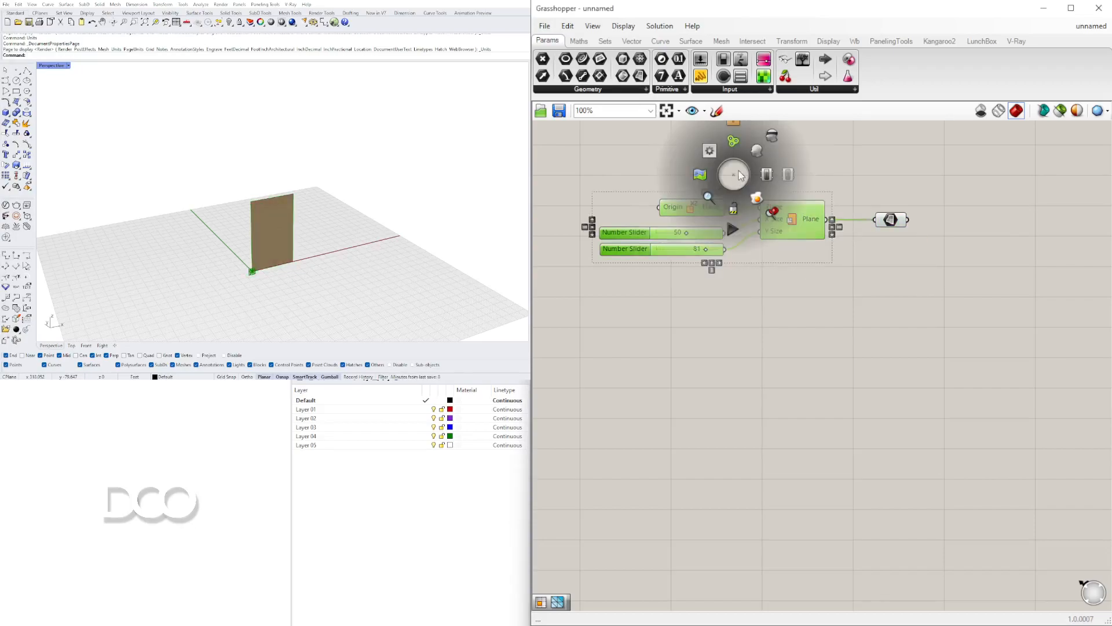
{"action": "left_click", "coordinate": [883, 156]}
{"action": "left_click_drag", "start_coordinate": [895, 223], "coordinate": [879, 226]}
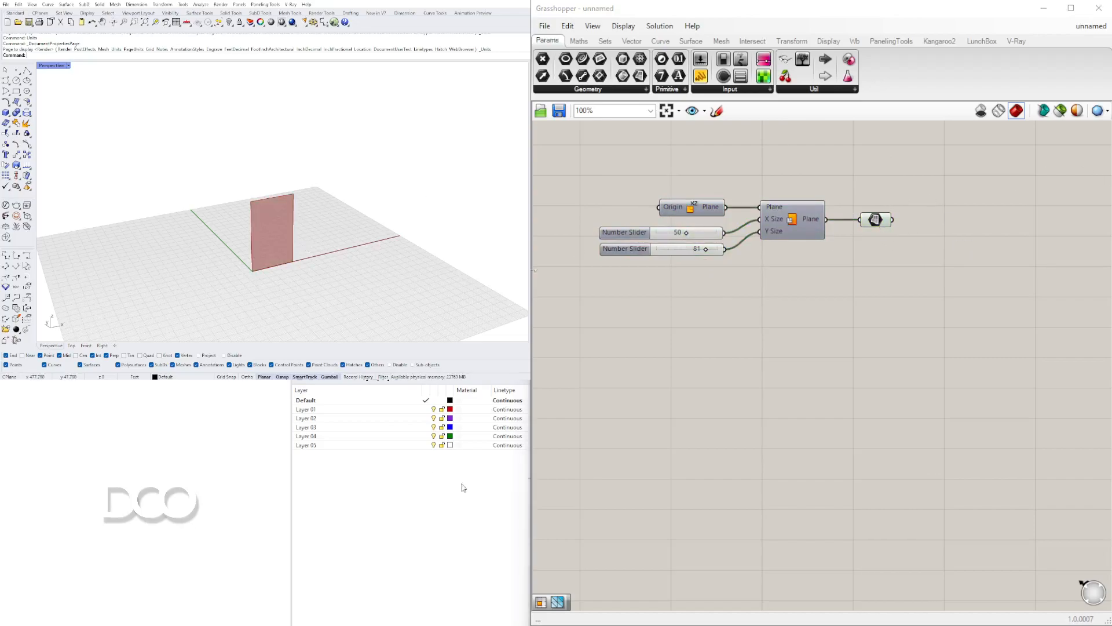
Add an Isotrim component and place it some distance beyond the Surface parameter.
{"action": "scroll", "coordinate": [891, 268], "scroll_direction": "down", "scroll_amount": 2}
{"action": "double_click", "coordinate": [881, 271]}
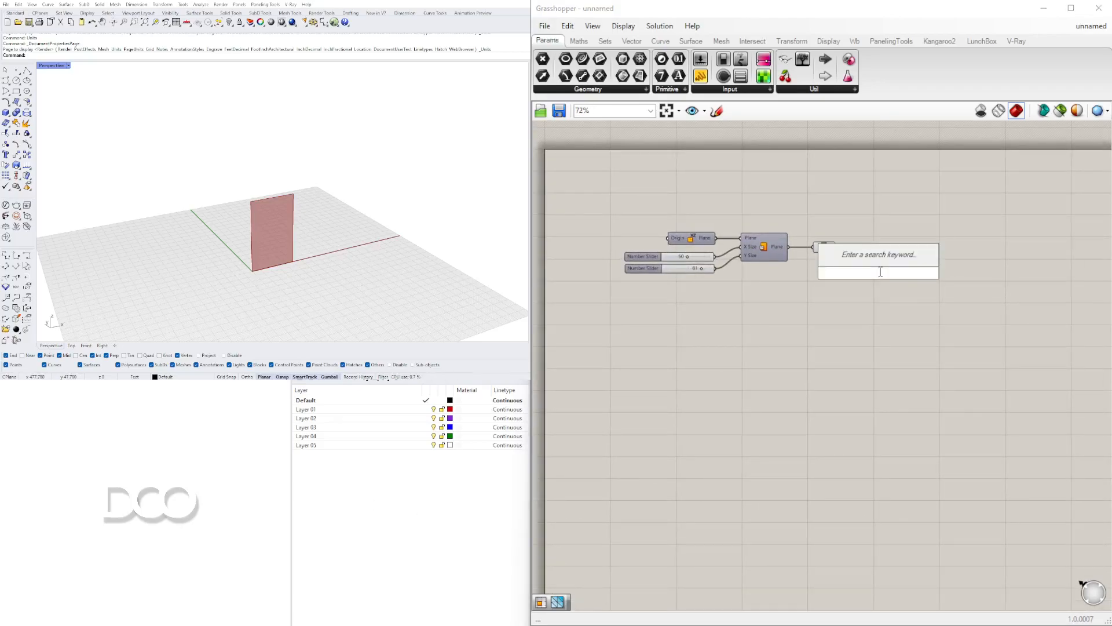
{"action": "type", "text": "iso"}
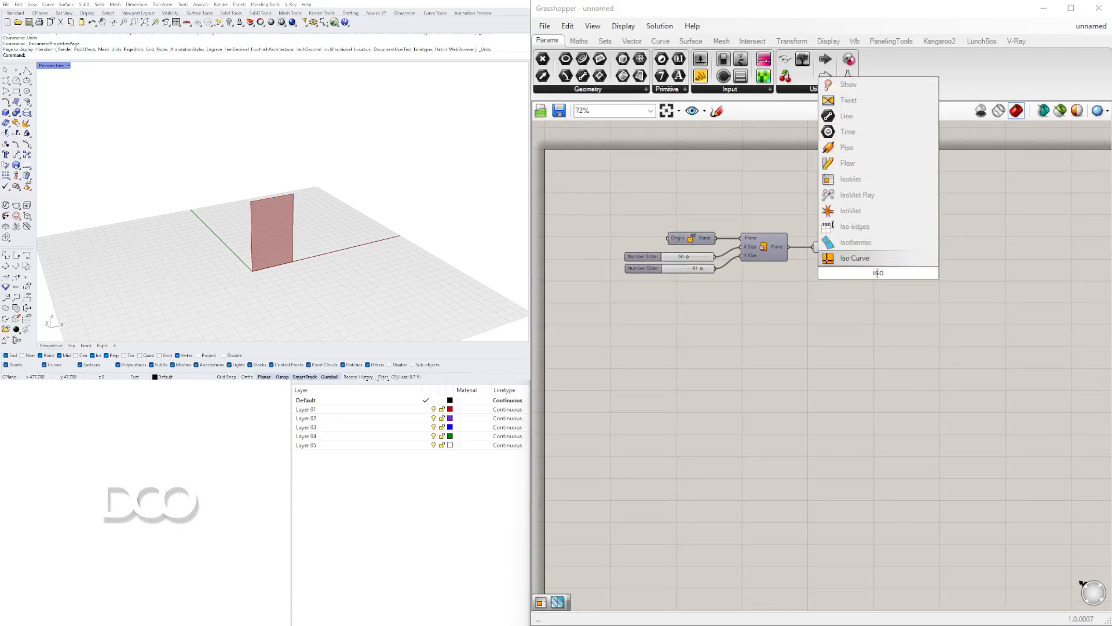
{"action": "key", "text": "Up"}
{"action": "key", "text": "Up"}
{"action": "key", "text": "Up"}
{"action": "key", "text": "Up"}
{"action": "key", "text": "Up"}
{"action": "key", "text": "Return"}
{"action": "left_click_drag", "start_coordinate": [866, 271], "coordinate": [978, 254]}
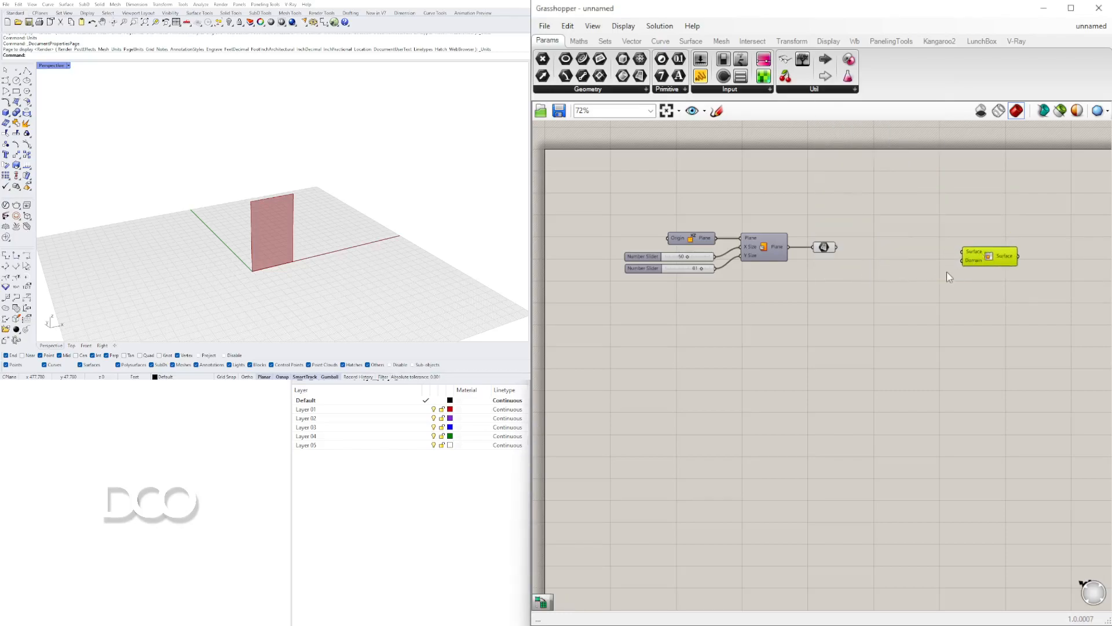
Add a Divide Domain² component between the Surface parameter and the Isotrim component.
{"action": "left_click", "coordinate": [891, 279]}
{"action": "double_click", "coordinate": [891, 279]}
{"action": "type", "text": "divi"}
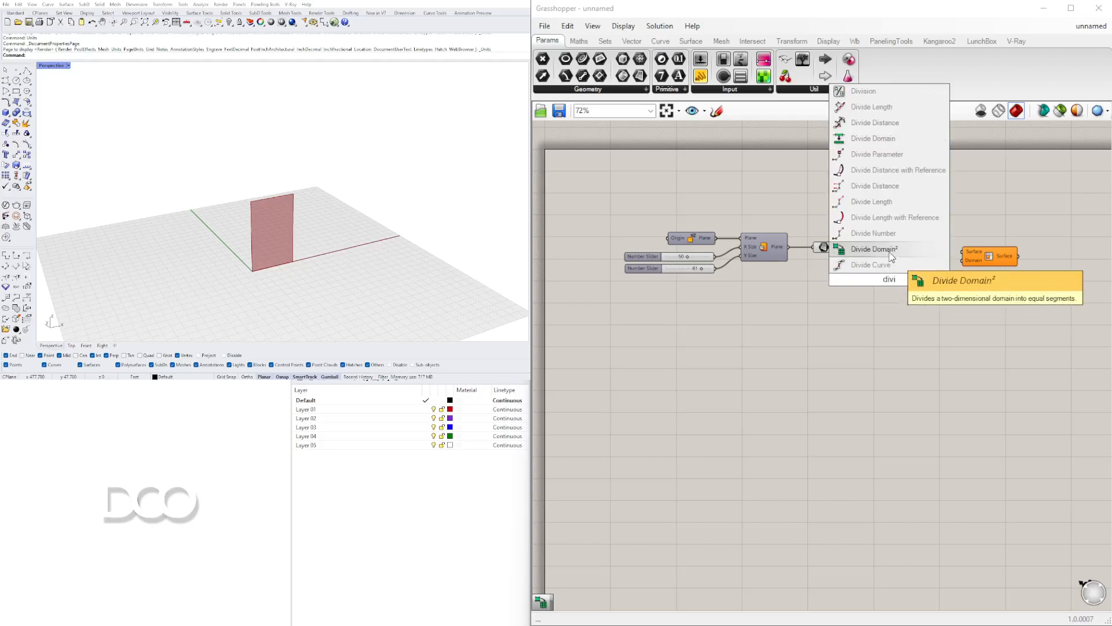
{"action": "left_click", "coordinate": [875, 249]}
{"action": "left_click", "coordinate": [898, 275]}
Connect the Surface parameter to the Isotrim's Surface input and to the Divide Domain² component's Domain input.
{"action": "left_click", "coordinate": [381, 191]}
{"action": "left_click", "coordinate": [824, 248]}
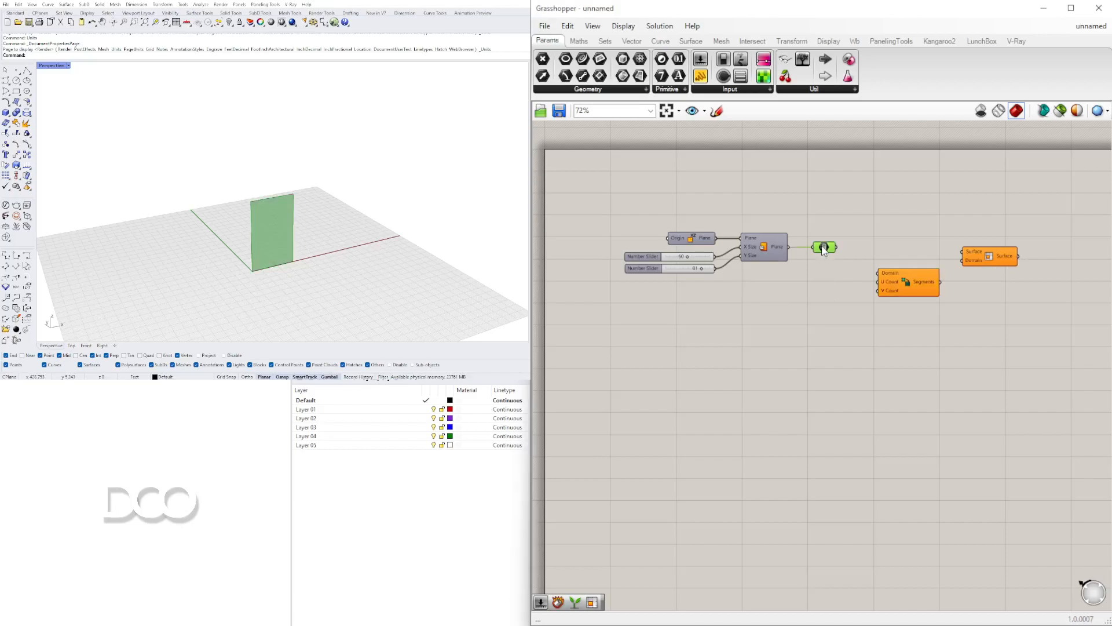
{"action": "left_click_drag", "start_coordinate": [841, 253], "coordinate": [965, 256]}
{"action": "left_click", "coordinate": [979, 256]}
{"action": "left_click_drag", "start_coordinate": [836, 248], "coordinate": [869, 288]}
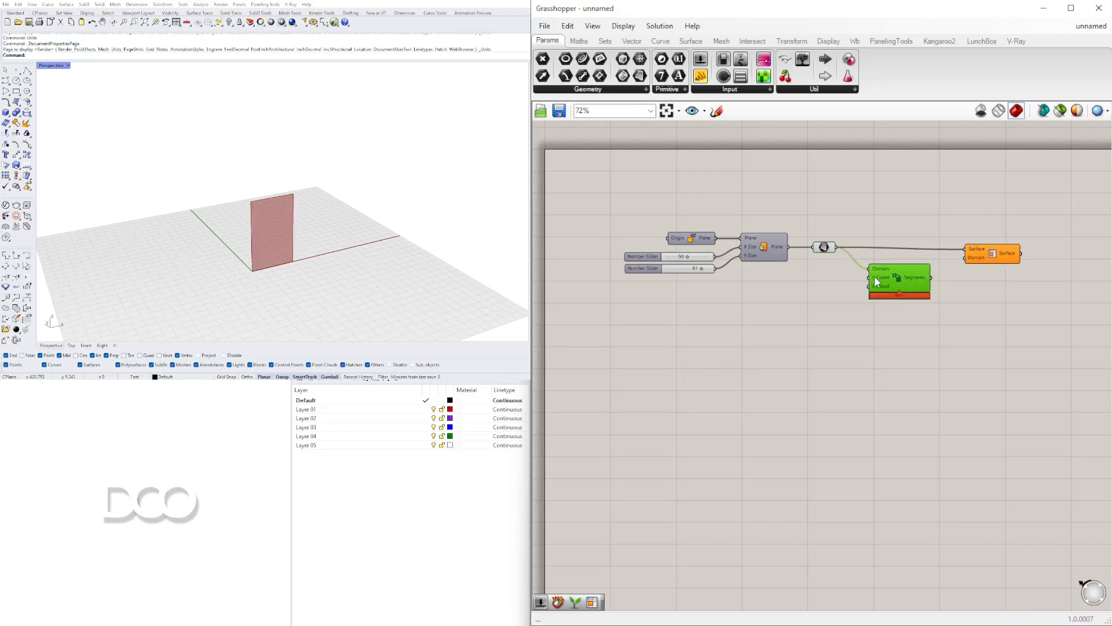
Connect the Divide Domain² Segments output to the Isotrim's Domain input and raise Divide Domain² slightly.
{"action": "scroll", "coordinate": [876, 281], "scroll_direction": "up", "scroll_amount": 4}
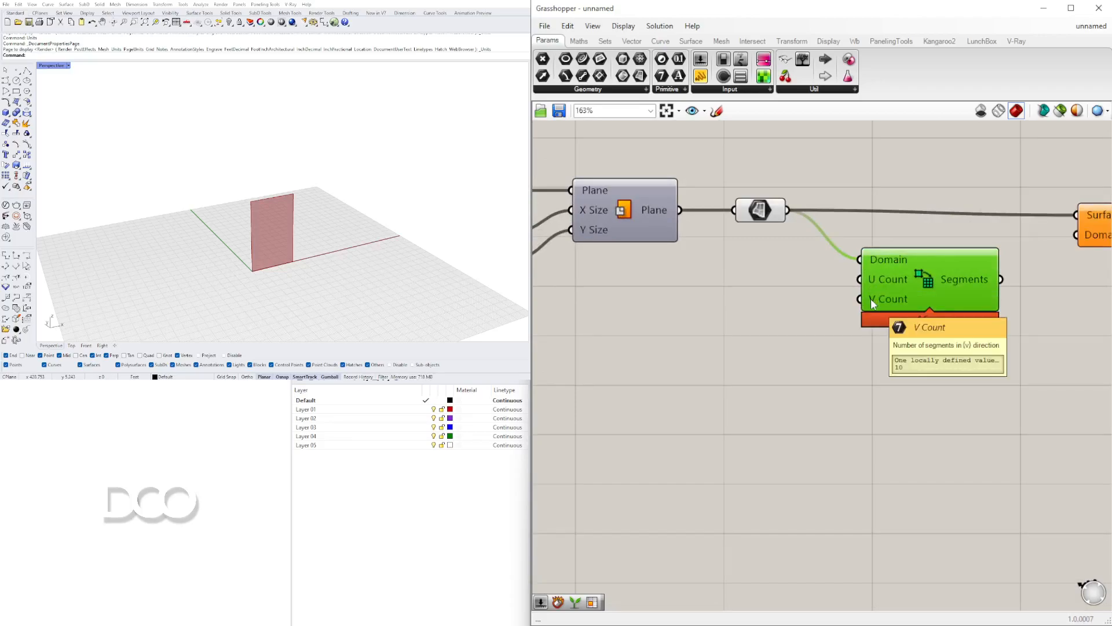
{"action": "right_click_drag", "start_coordinate": [896, 348], "coordinate": [735, 355]}
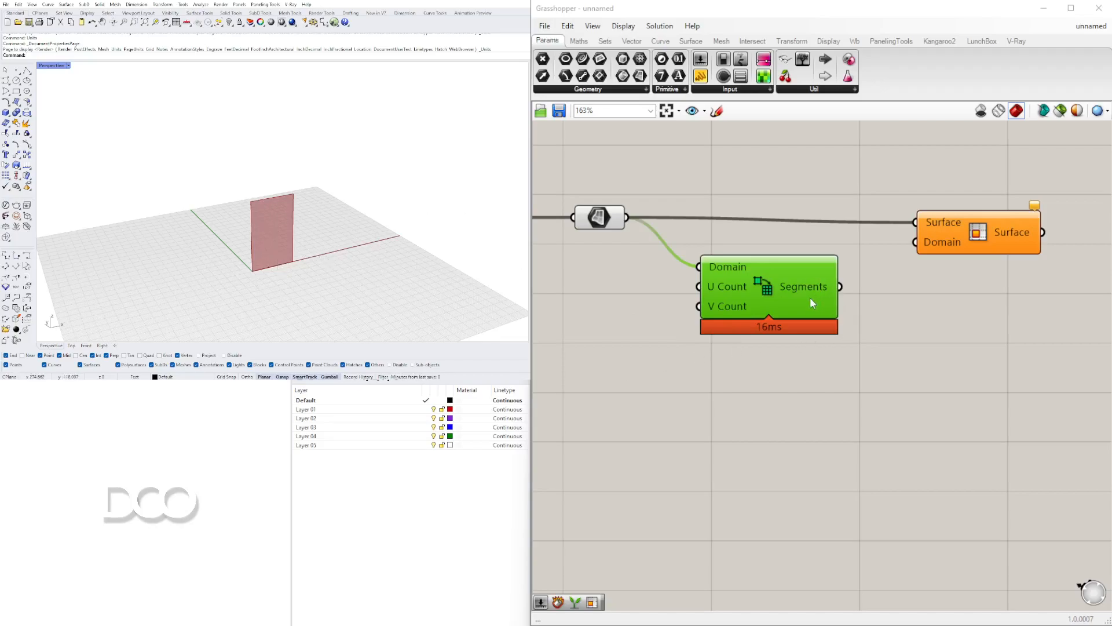
{"action": "left_click_drag", "start_coordinate": [841, 288], "coordinate": [955, 231]}
{"action": "left_click_drag", "start_coordinate": [772, 275], "coordinate": [777, 255]}
{"action": "left_click", "coordinate": [640, 351]}
{"action": "left_click", "coordinate": [294, 287]}
{"action": "scroll", "coordinate": [239, 258], "scroll_direction": "up", "scroll_amount": 9}
{"action": "scroll", "coordinate": [327, 263], "scroll_direction": "down", "scroll_amount": 3}
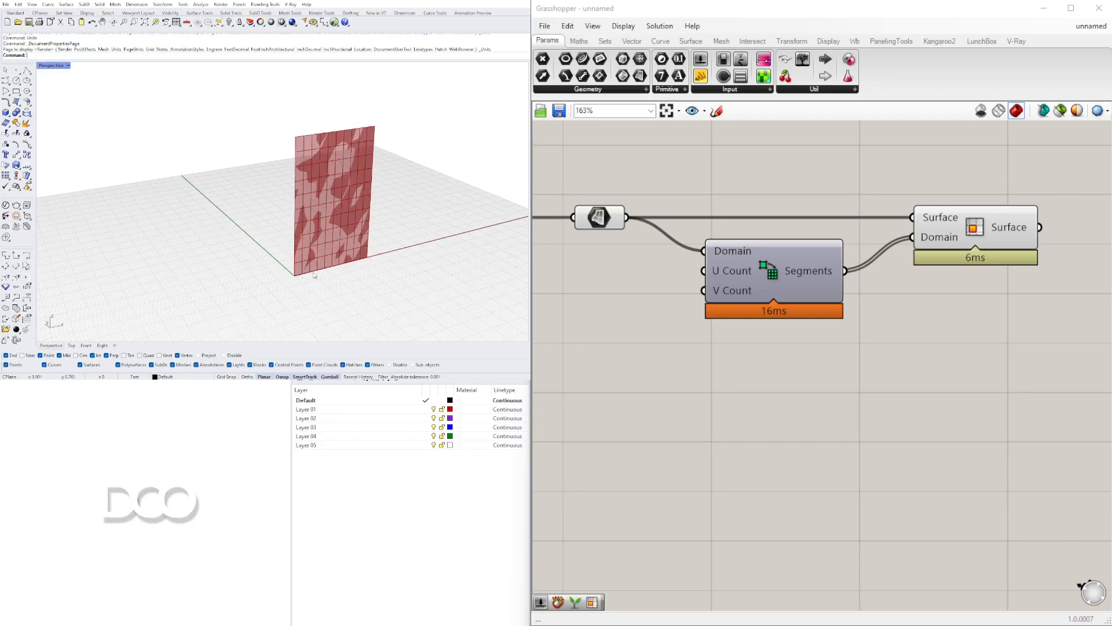
Create a number slider with value 1 and connect it to the V Count input of Divide Domain².
{"action": "scroll", "coordinate": [797, 377], "scroll_direction": "down", "scroll_amount": 2}
{"action": "double_click", "coordinate": [664, 331]}
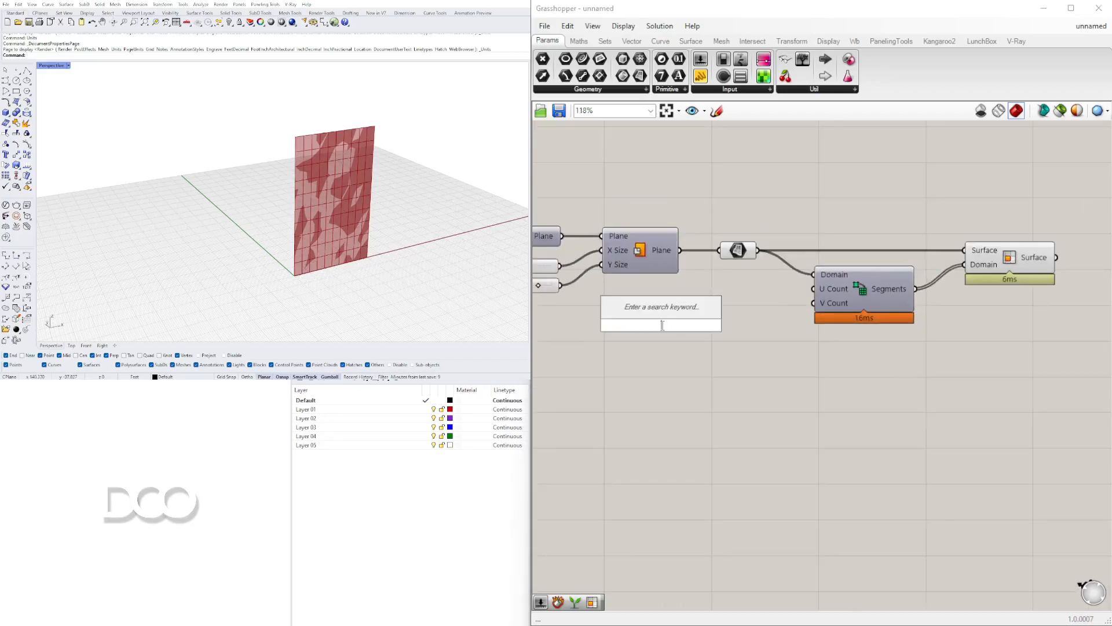
{"action": "type", "text": "1"}
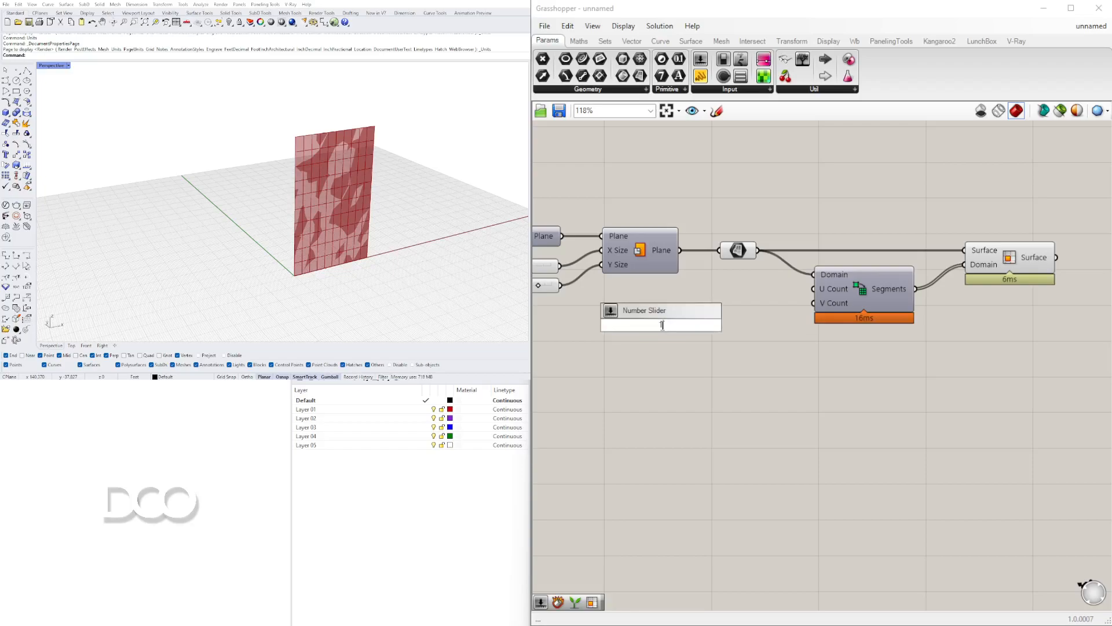
{"action": "key", "text": "Return"}
{"action": "left_click_drag", "start_coordinate": [736, 325], "coordinate": [814, 303]}
{"action": "left_click_drag", "start_coordinate": [611, 324], "coordinate": [616, 300]}
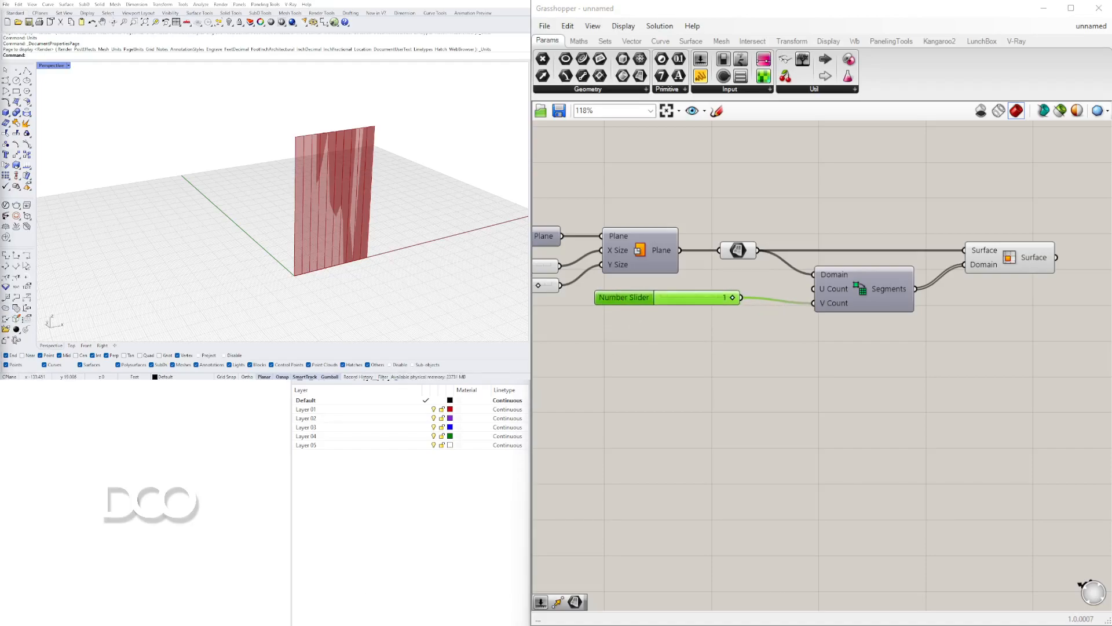
Create a number slider with value 15 and connect it to the U Count input of Divide Domain².
{"action": "double_click", "coordinate": [603, 353]}
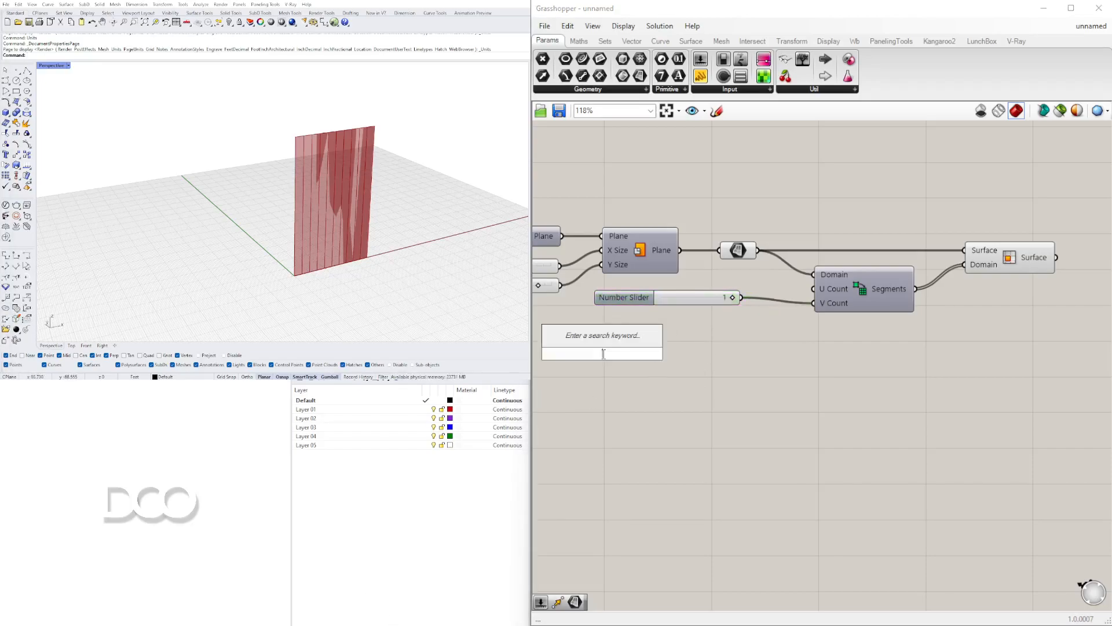
{"action": "type", "text": "15"}
{"action": "key", "text": "Return"}
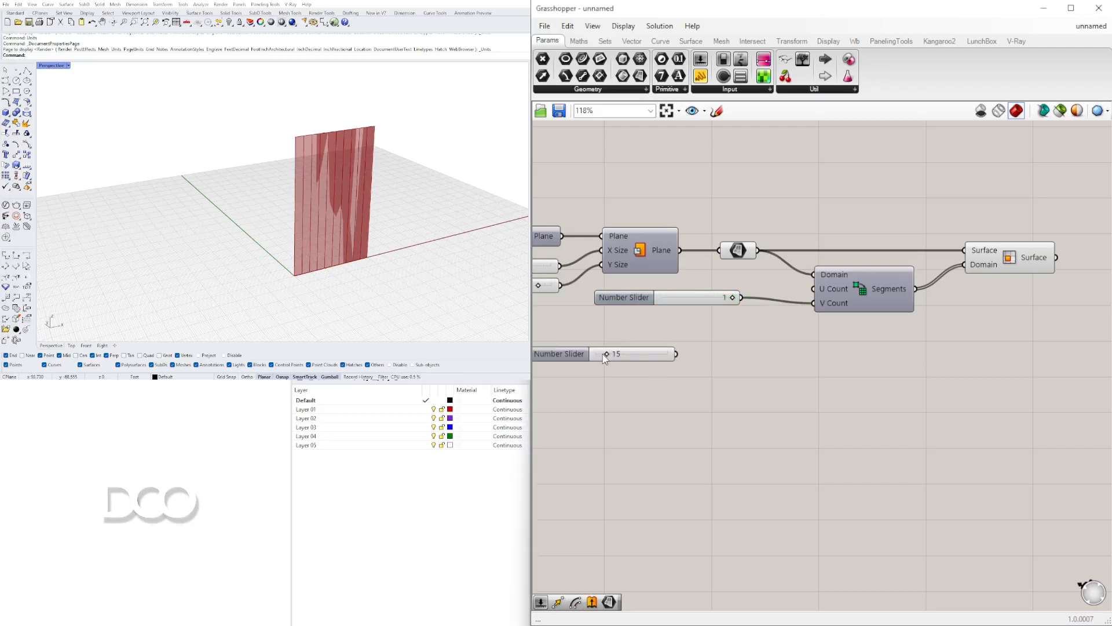
{"action": "left_click_drag", "start_coordinate": [603, 346], "coordinate": [648, 326]}
{"action": "left_click_drag", "start_coordinate": [743, 325], "coordinate": [812, 292]}
Try 13 on the U Count slider, check the strips on the facade surface, and set the slider to 20.
{"action": "scroll", "coordinate": [728, 331], "scroll_direction": "up", "scroll_amount": 10}
{"action": "mouse_move", "coordinate": [685, 307]}
{"action": "left_mouse_down"}
{"action": "mouse_move", "coordinate": [763, 310]}
{"action": "mouse_move", "coordinate": [677, 311]}
{"action": "left_mouse_up"}
{"action": "left_click", "coordinate": [396, 258]}
{"action": "scroll", "coordinate": [319, 254], "scroll_direction": "up", "scroll_amount": 9}
{"action": "scroll", "coordinate": [349, 150], "scroll_direction": "down", "scroll_amount": 6}
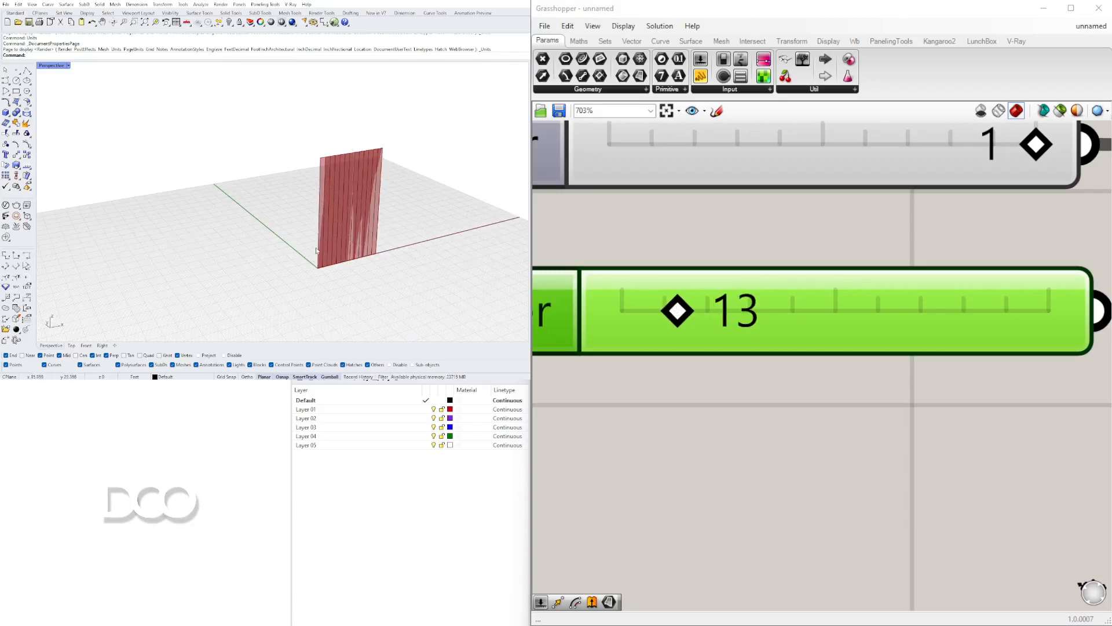
{"action": "left_click_drag", "start_coordinate": [676, 312], "coordinate": [705, 311]}
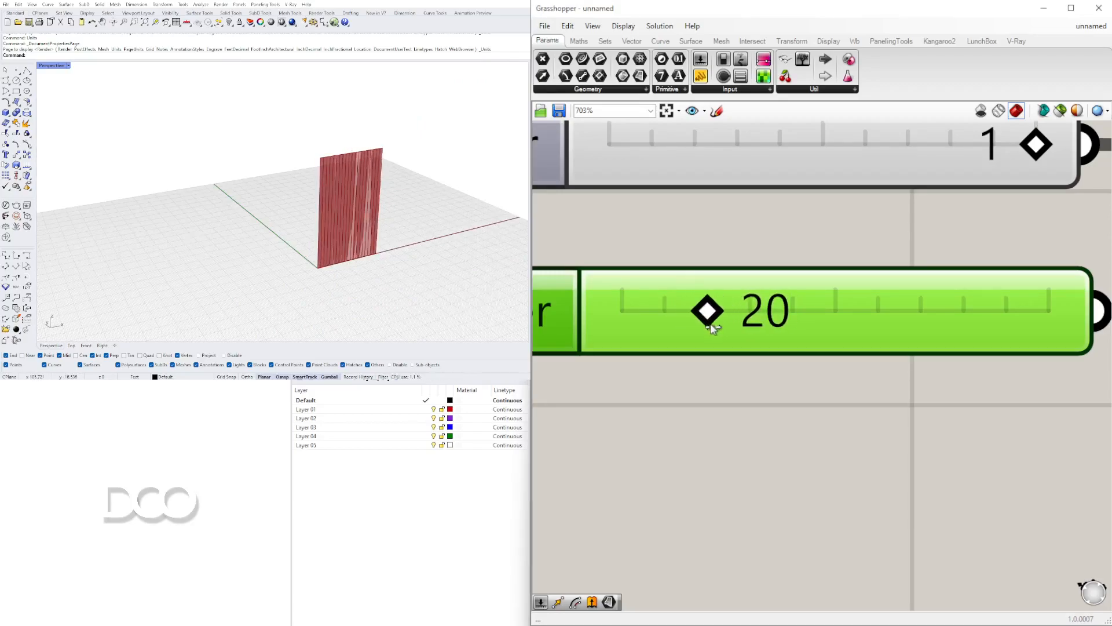
Hide the preview of the undivided Surface parameter that feeds the Isotrim component.
{"action": "scroll", "coordinate": [760, 322], "scroll_direction": "down", "scroll_amount": 5}
{"action": "scroll", "coordinate": [930, 299], "scroll_direction": "down", "scroll_amount": 2}
{"action": "right_click_drag", "start_coordinate": [959, 234], "coordinate": [836, 302]}
{"action": "right_click_drag", "start_coordinate": [1084, 209], "coordinate": [1006, 236]}
{"action": "left_click_drag", "start_coordinate": [816, 249], "coordinate": [637, 310]}
{"action": "middle_click", "coordinate": [686, 274]}
{"action": "left_click", "coordinate": [724, 235]}
{"action": "left_click", "coordinate": [724, 236]}
Nudge the Isotrim component slightly closer to Divide Domain² and inspect the facade's vertical strips in the Rhino viewport.
{"action": "scroll", "coordinate": [374, 214], "scroll_direction": "up", "scroll_amount": 7}
{"action": "right_click_drag", "start_coordinate": [743, 198], "coordinate": [527, 176]}
{"action": "left_click_drag", "start_coordinate": [863, 287], "coordinate": [855, 287]}
{"action": "scroll", "coordinate": [414, 223], "scroll_direction": "down", "scroll_amount": 6}
{"action": "right_click_drag", "start_coordinate": [415, 224], "coordinate": [387, 157]}
{"action": "scroll", "coordinate": [396, 181], "scroll_direction": "up", "scroll_amount": 2}
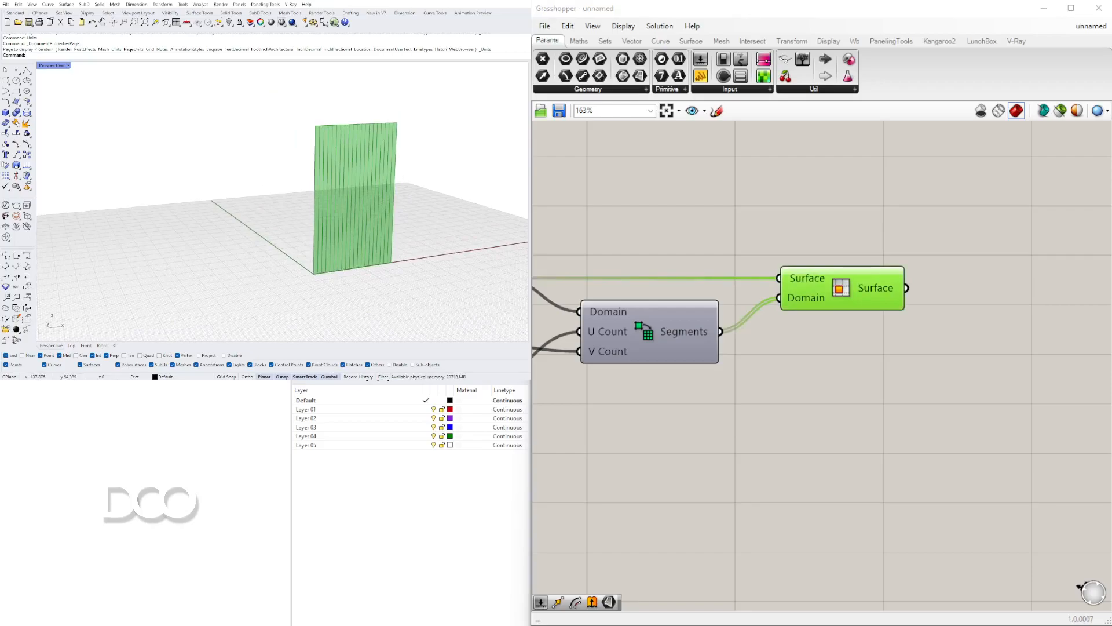
Bake the Isotrim component's vertical strip surfaces into the Rhino model.
{"action": "left_click", "coordinate": [972, 346]}
{"action": "left_click", "coordinate": [844, 288]}
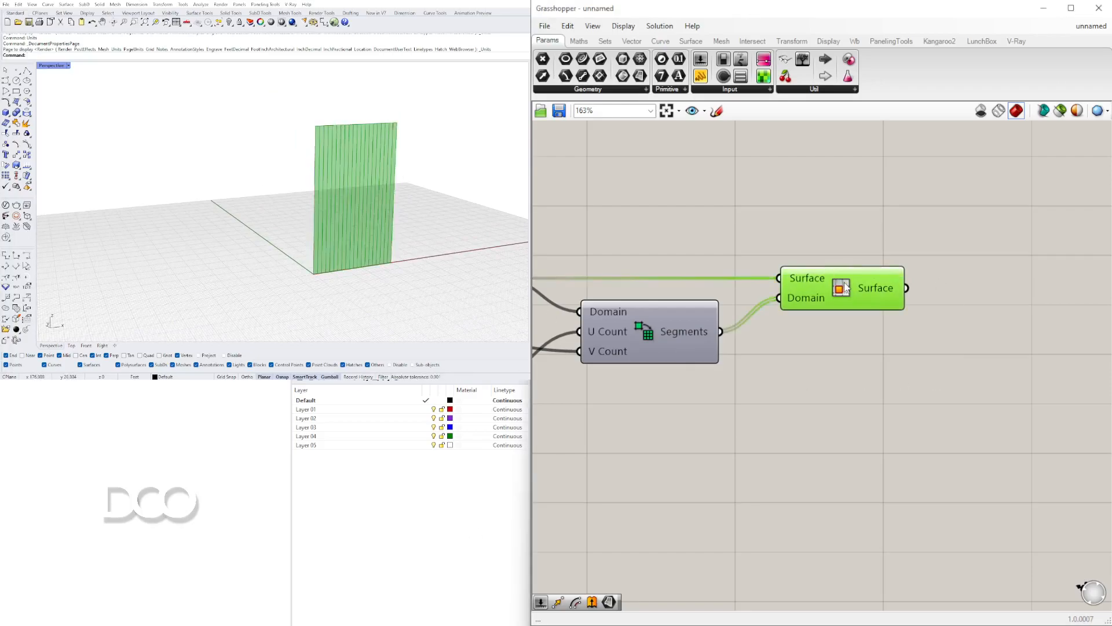
{"action": "right_click_drag", "start_coordinate": [856, 290], "coordinate": [821, 245]}
{"action": "left_click", "coordinate": [834, 273]}
{"action": "left_click", "coordinate": [843, 246]}
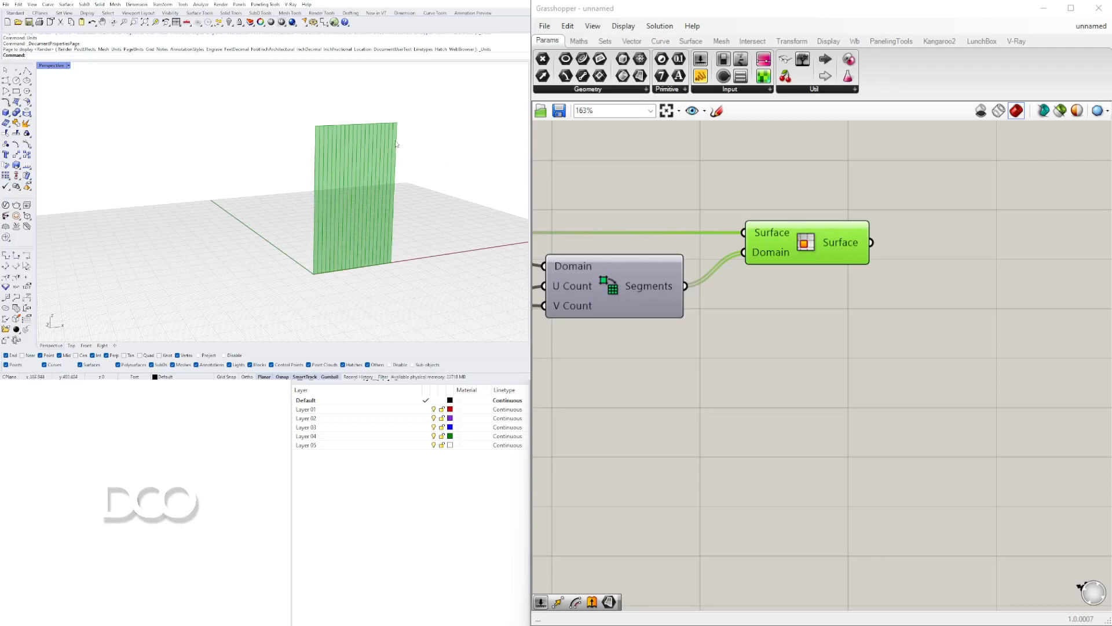
{"action": "middle_click", "coordinate": [857, 242]}
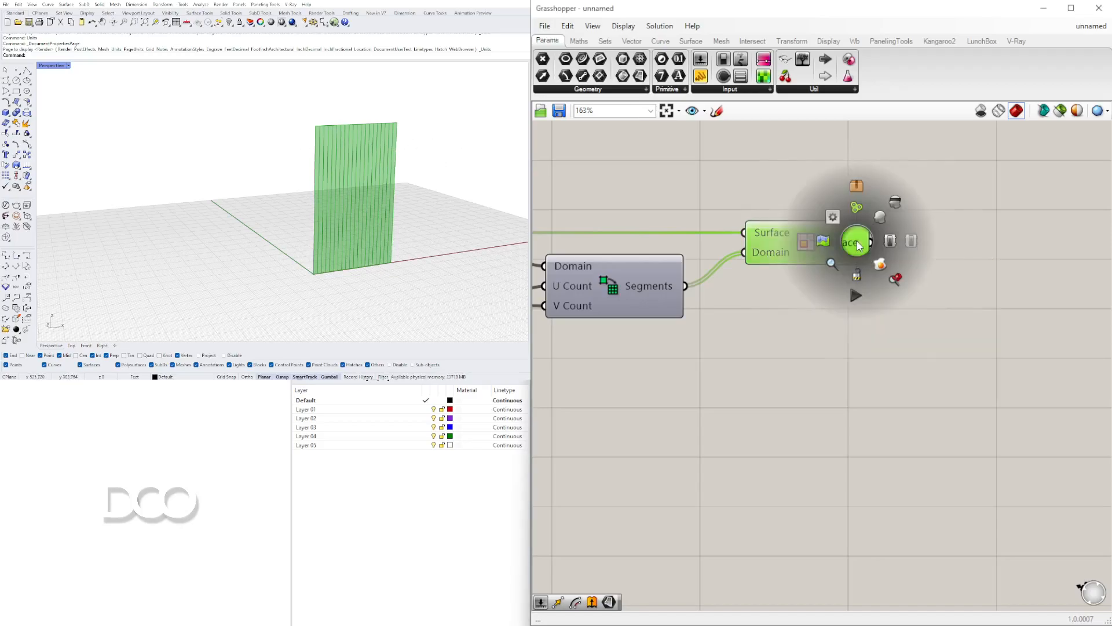
{"action": "left_click", "coordinate": [882, 264]}
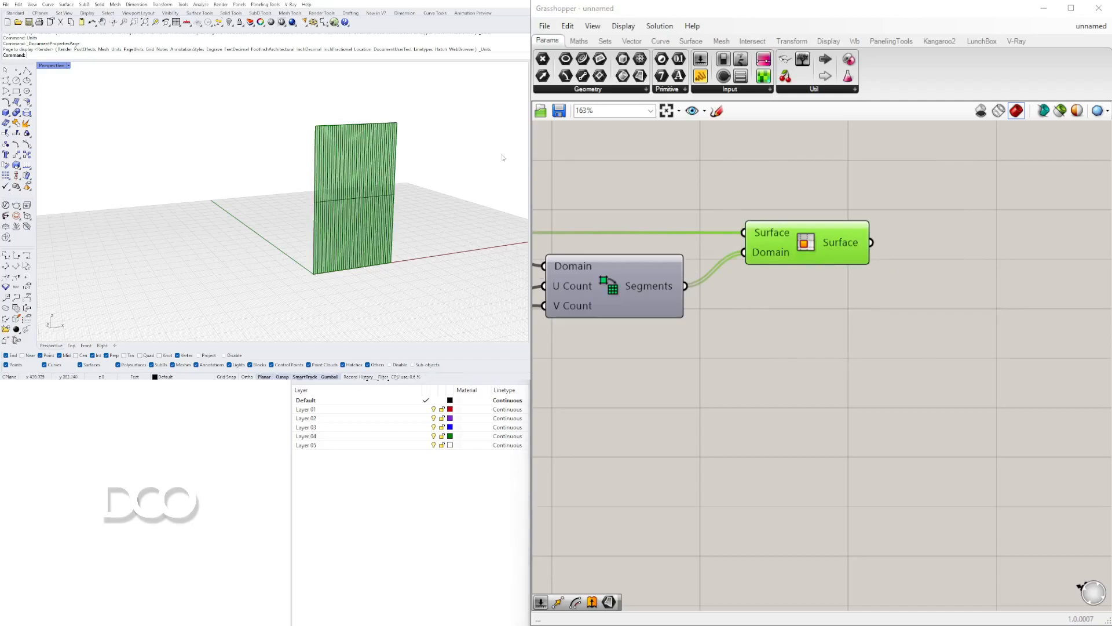
Select all the baked strips and move them along the X axis, clear of the Grasshopper preview.
{"action": "left_click_drag", "start_coordinate": [459, 204], "coordinate": [397, 128]}
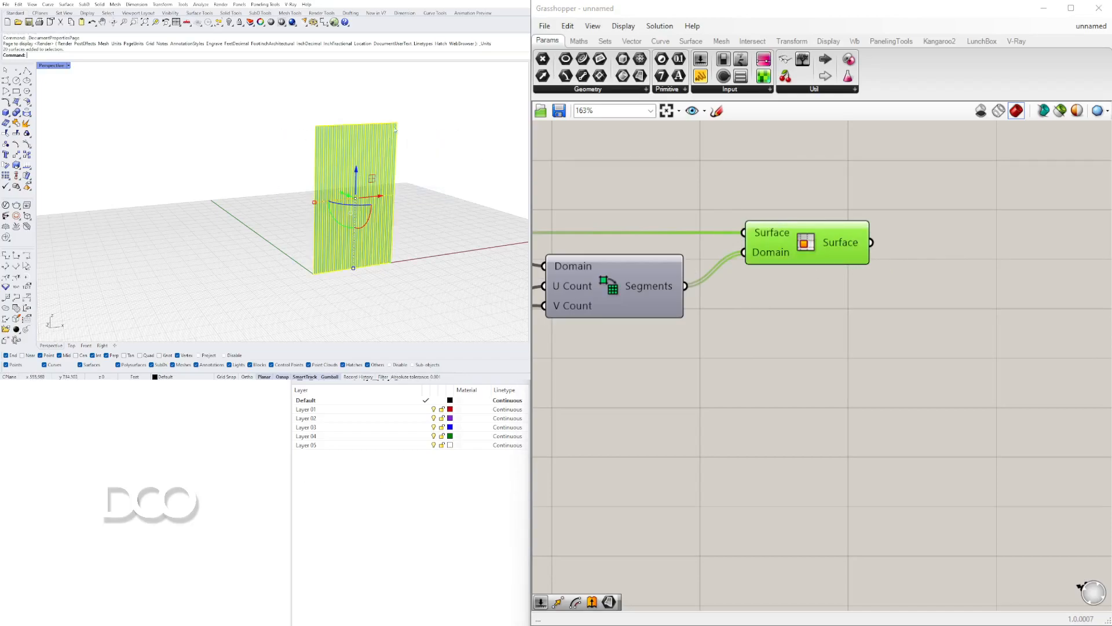
{"action": "right_click_drag", "start_coordinate": [351, 220], "coordinate": [277, 236], "text": "shift"}
{"action": "left_click_drag", "start_coordinate": [307, 210], "coordinate": [410, 200]}
{"action": "left_click", "coordinate": [437, 200]}
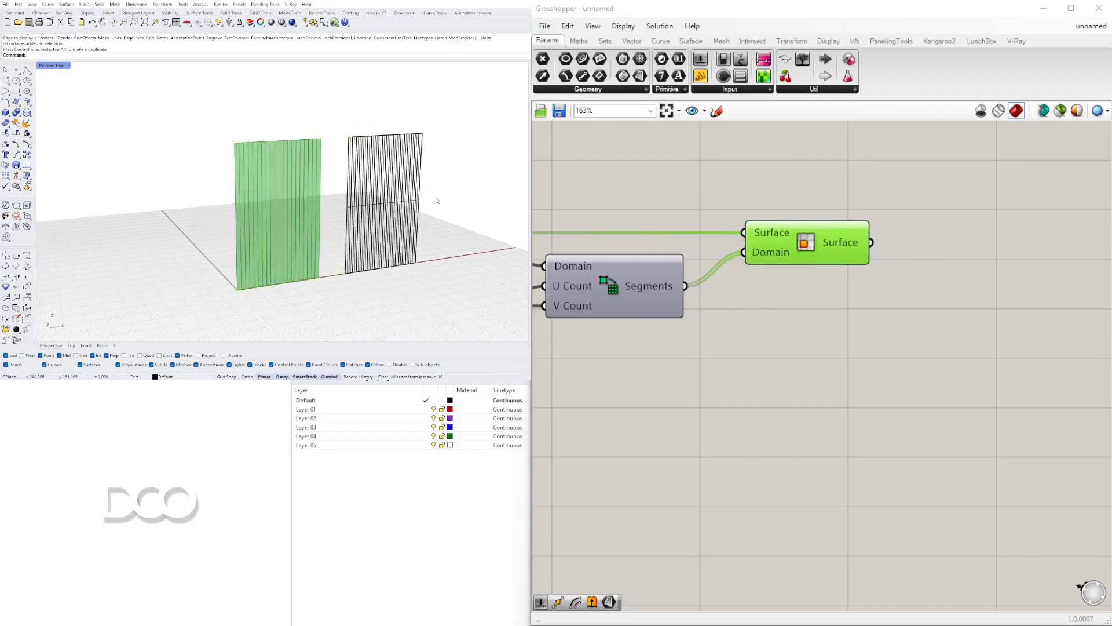
Examine the baked facade by selecting individual strips near its upper edge to check that they are separate surfaces.
{"action": "scroll", "coordinate": [423, 135], "scroll_direction": "up", "scroll_amount": 6}
{"action": "left_click", "coordinate": [418, 137]}
{"action": "left_click", "coordinate": [412, 135]}
{"action": "scroll", "coordinate": [410, 134], "scroll_direction": "up", "scroll_amount": 6}
{"action": "left_click", "coordinate": [399, 135]}
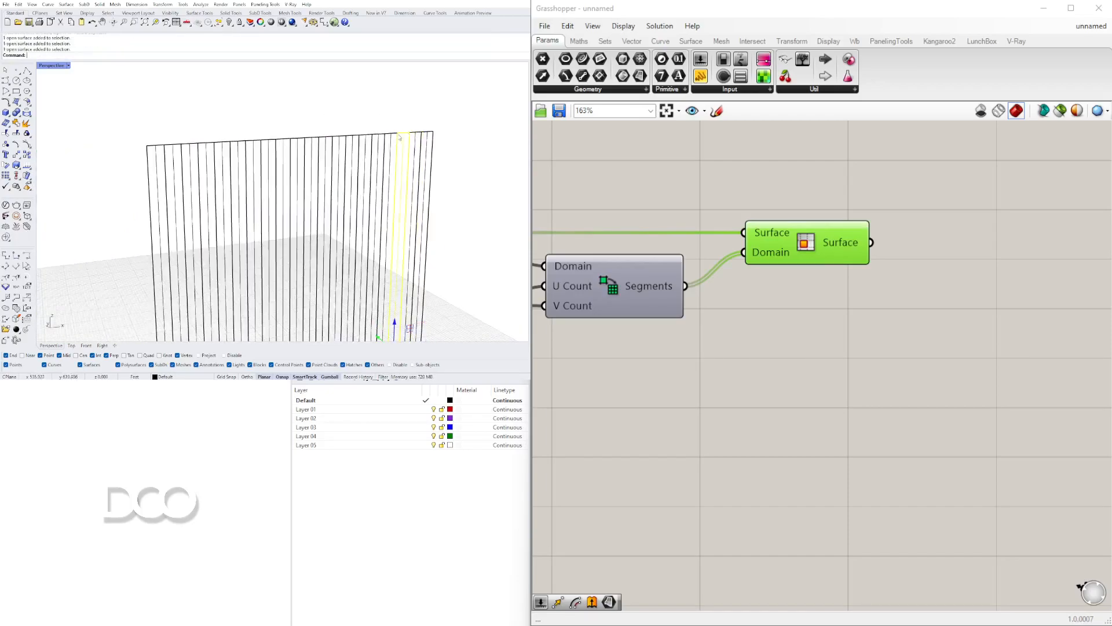
{"action": "left_click", "coordinate": [452, 139]}
{"action": "scroll", "coordinate": [451, 140], "scroll_direction": "down", "scroll_amount": 5}
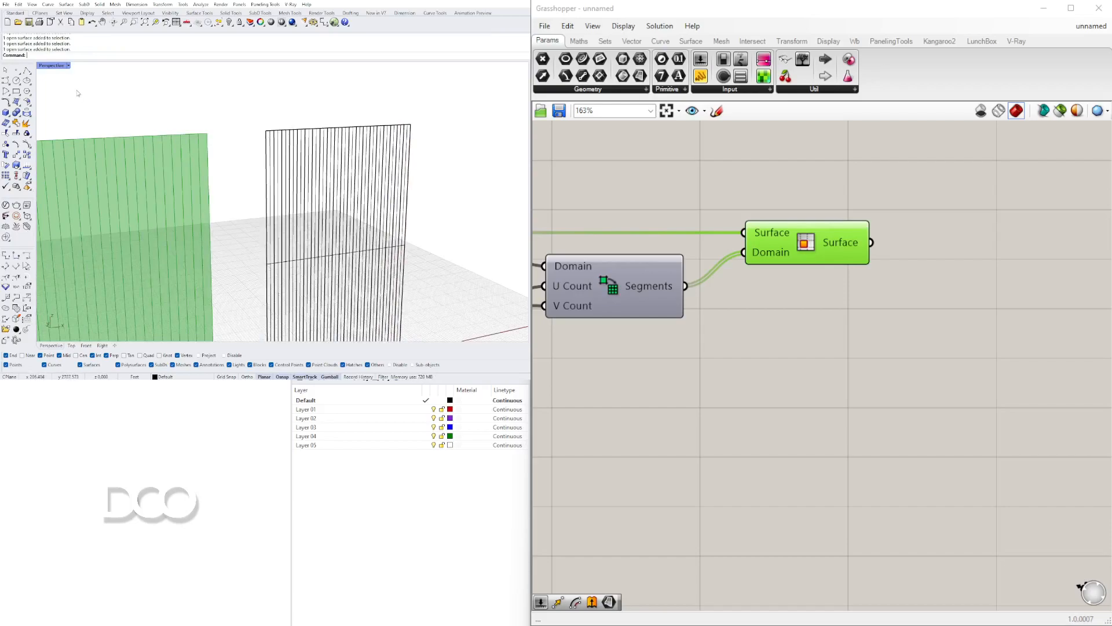
{"action": "scroll", "coordinate": [357, 170], "scroll_direction": "down", "scroll_amount": 3}
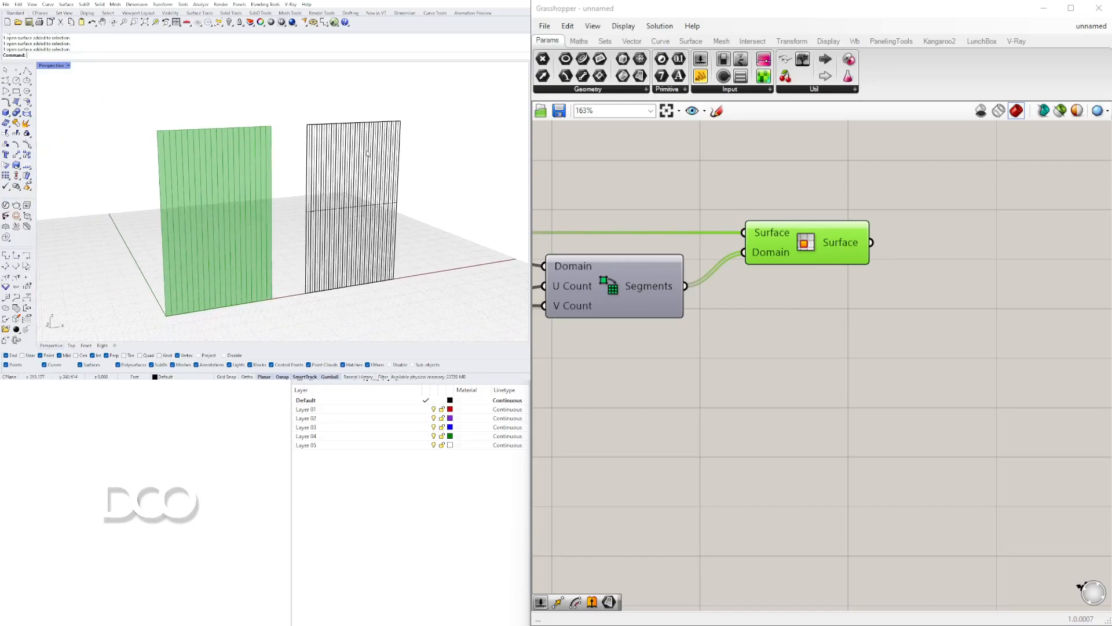
Set the Perspective viewport to Shaded display and select the outermost baked strip on the side facing the Grasshopper preview.
{"action": "left_click", "coordinate": [48, 65]}
{"action": "left_click", "coordinate": [99, 81]}
{"action": "scroll", "coordinate": [311, 124], "scroll_direction": "up", "scroll_amount": 12}
{"action": "left_click", "coordinate": [299, 151]}
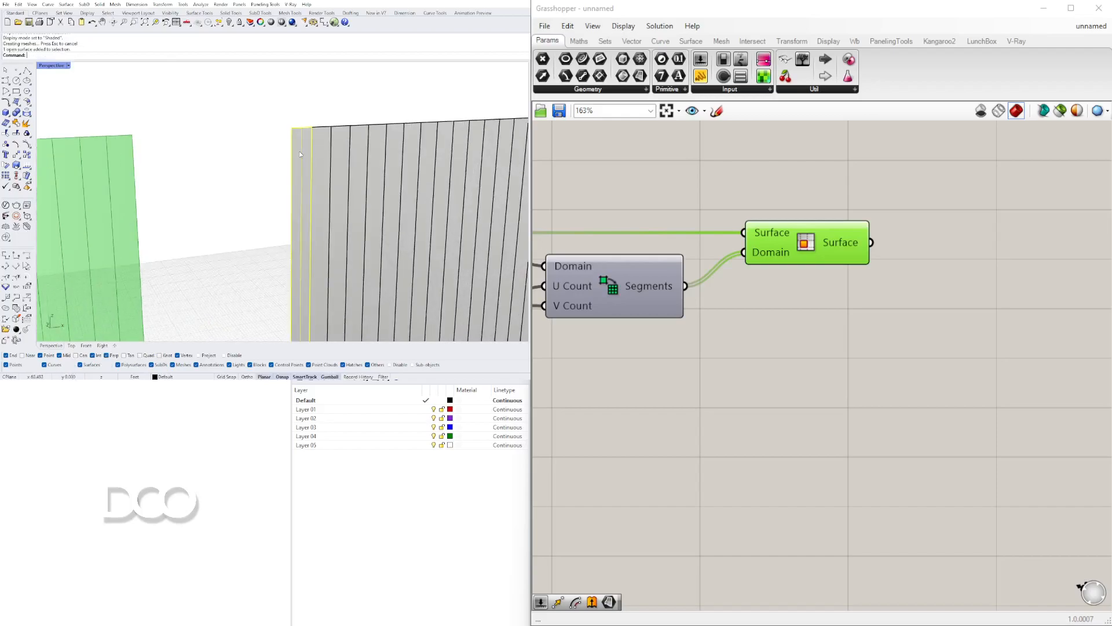
Examine the baked facade by selecting single strips near its two ends to check that each is a separate surface.
{"action": "scroll", "coordinate": [313, 123], "scroll_direction": "up", "scroll_amount": 3}
{"action": "left_click", "coordinate": [321, 109]}
{"action": "scroll", "coordinate": [322, 121], "scroll_direction": "down", "scroll_amount": 15}
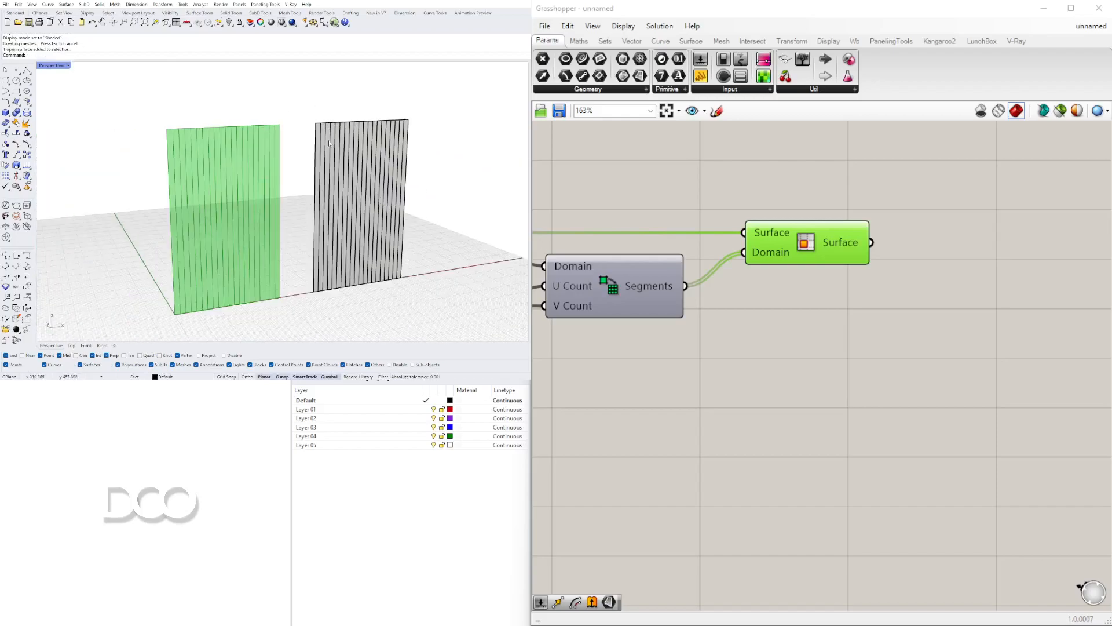
{"action": "scroll", "coordinate": [311, 120], "scroll_direction": "up", "scroll_amount": 5}
{"action": "left_click", "coordinate": [318, 119]}
{"action": "scroll", "coordinate": [323, 126], "scroll_direction": "down", "scroll_amount": 3}
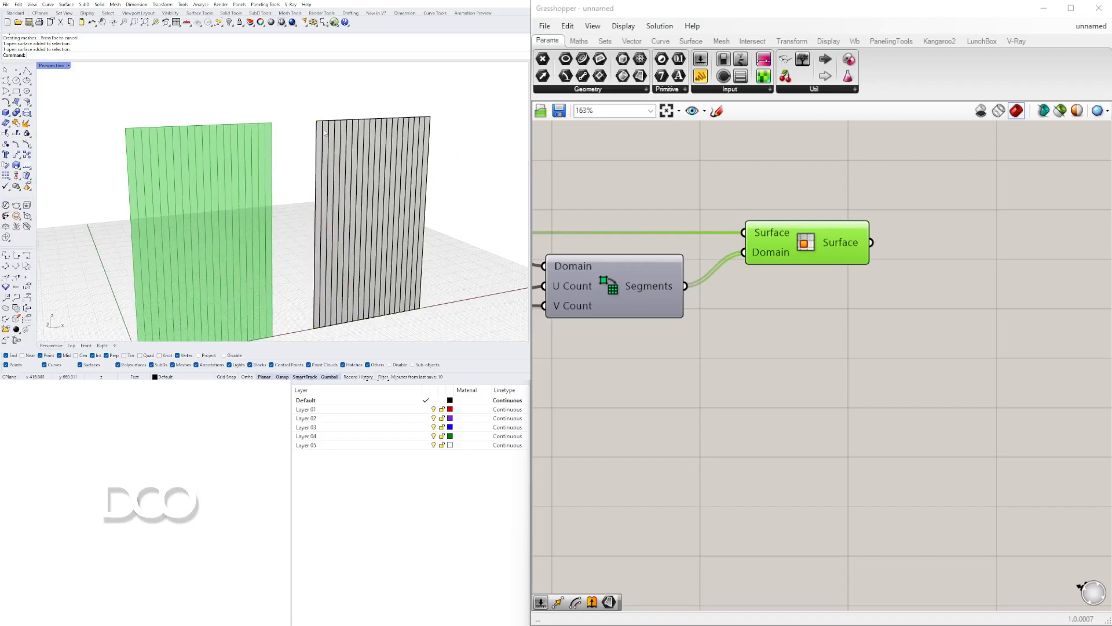
{"action": "scroll", "coordinate": [422, 127], "scroll_direction": "up", "scroll_amount": 5}
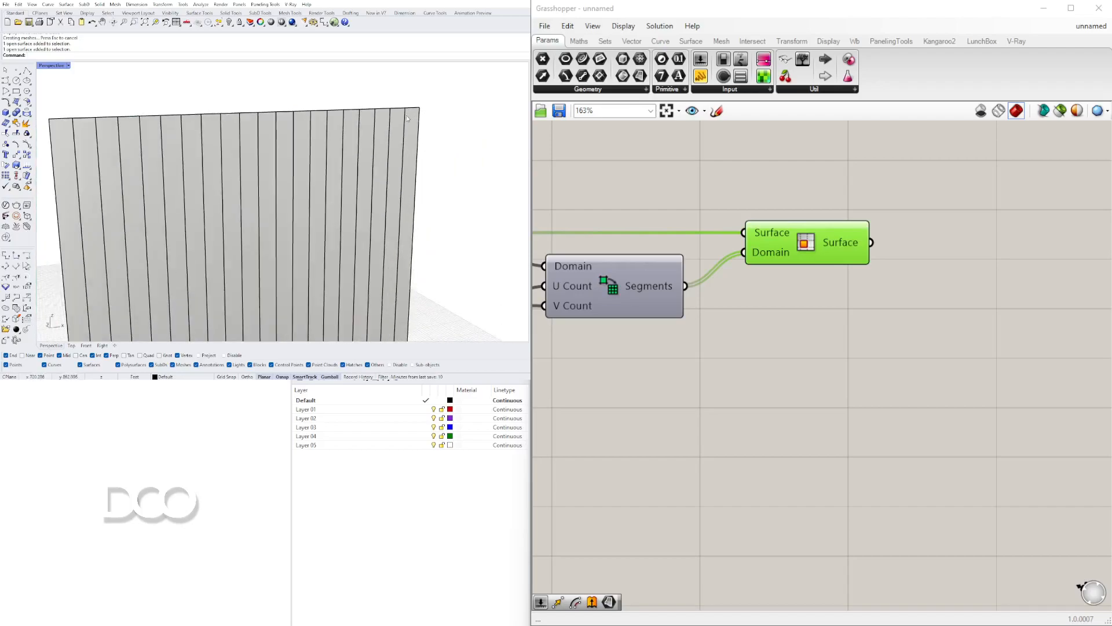
{"action": "scroll", "coordinate": [407, 118], "scroll_direction": "down", "scroll_amount": 3}
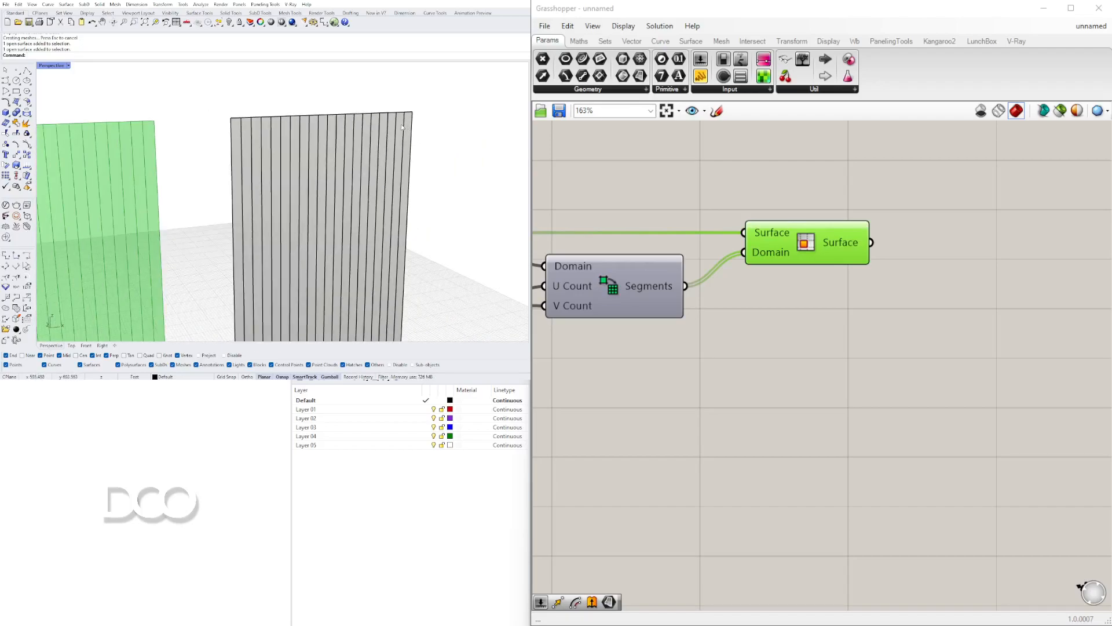
{"action": "scroll", "coordinate": [407, 125], "scroll_direction": "up", "scroll_amount": 5}
{"action": "left_click", "coordinate": [392, 108]}
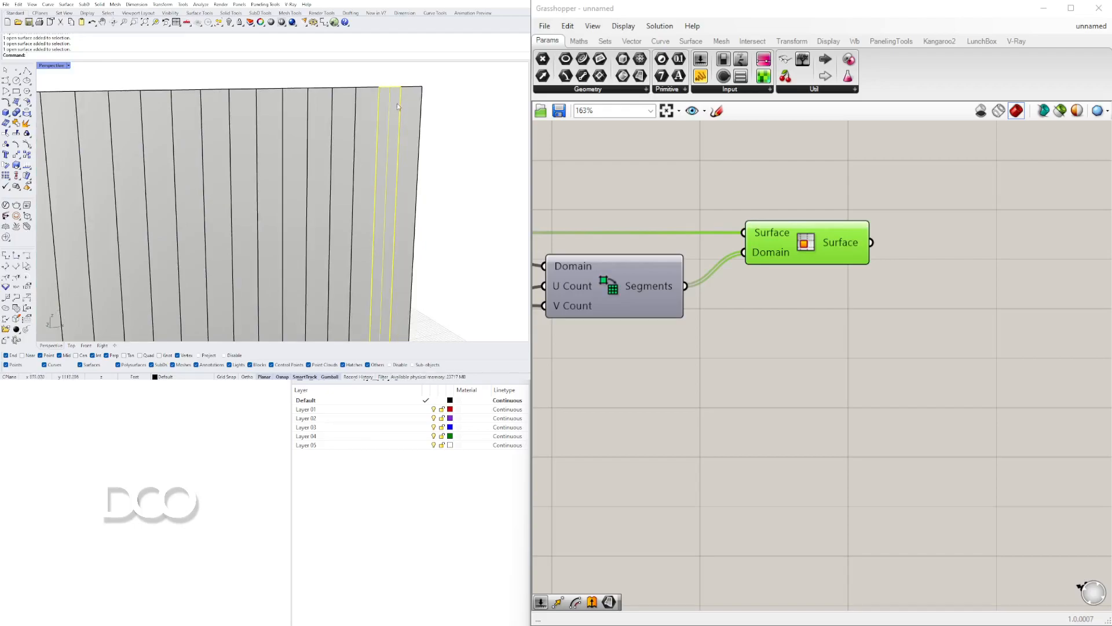
{"action": "left_click", "coordinate": [405, 121]}
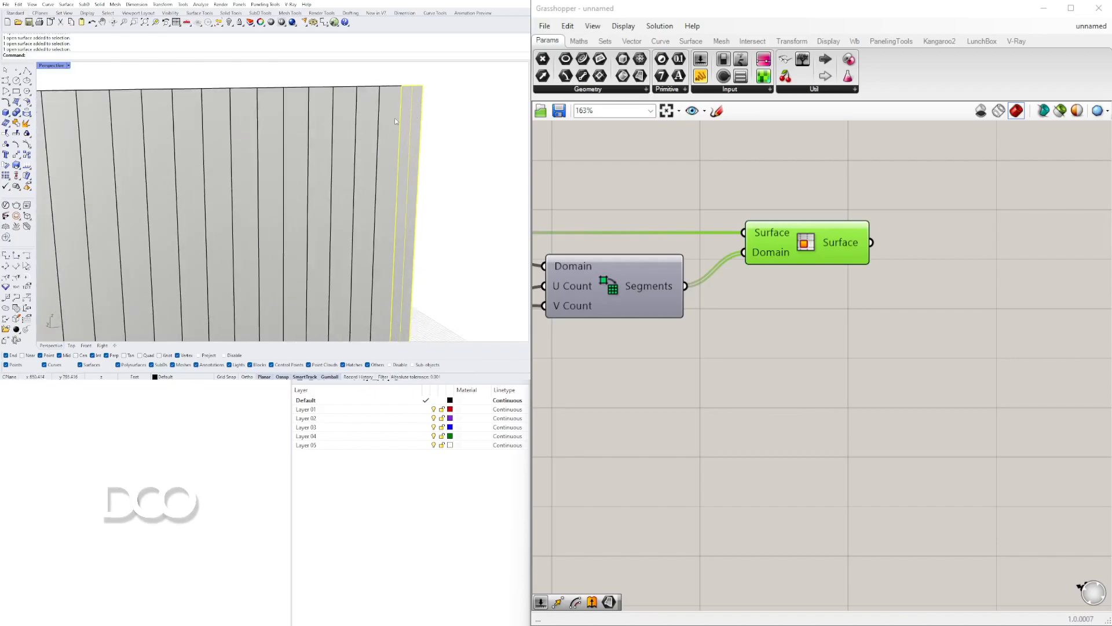
Select all the baked strips and join them into one polysurface.
{"action": "scroll", "coordinate": [394, 120], "scroll_direction": "down", "scroll_amount": 10}
{"action": "left_click", "coordinate": [451, 153]}
{"action": "left_click_drag", "start_coordinate": [452, 153], "coordinate": [240, 101]}
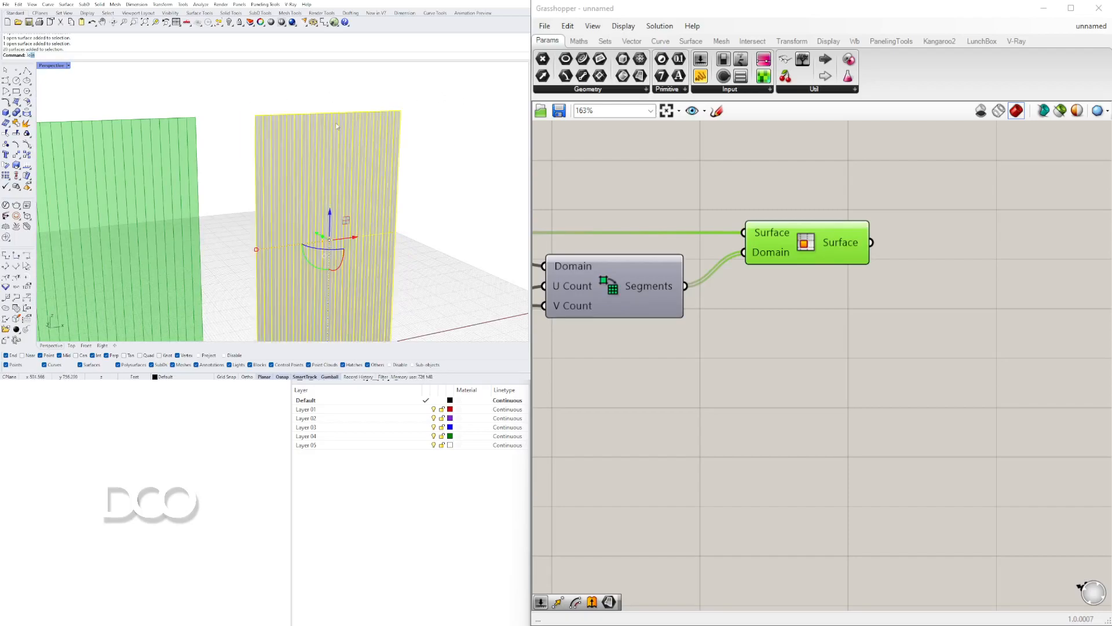
{"action": "key", "text": "Return"}
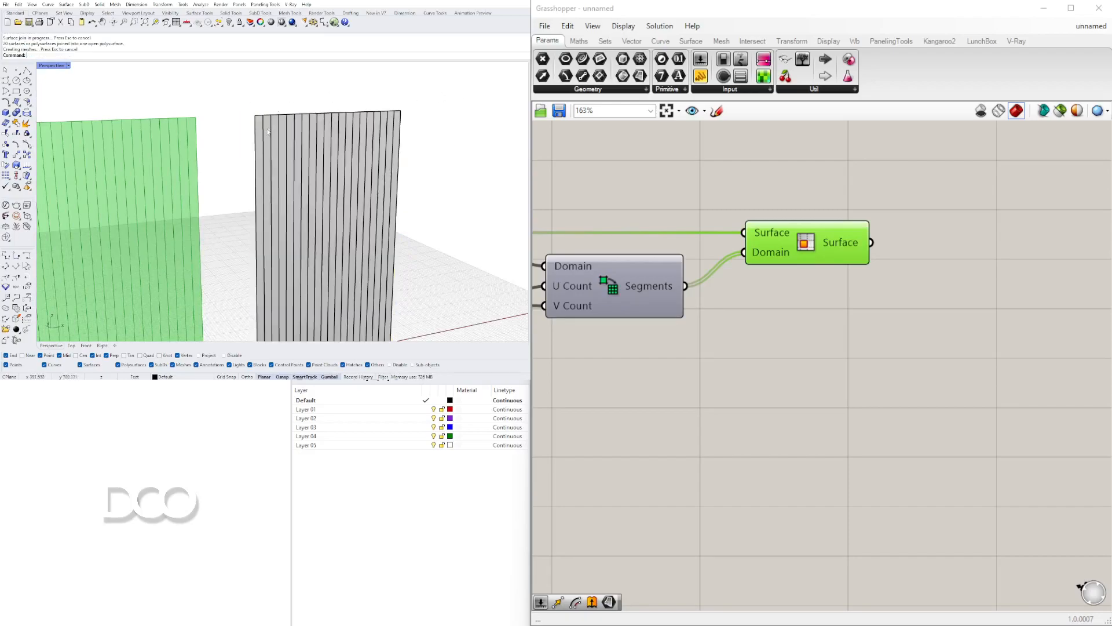
Check the joined facade by selecting it as a whole, and sub-select one polysurface edge between the first two strips.
{"action": "scroll", "coordinate": [265, 131], "scroll_direction": "up", "scroll_amount": 3}
{"action": "left_click", "coordinate": [270, 123]}
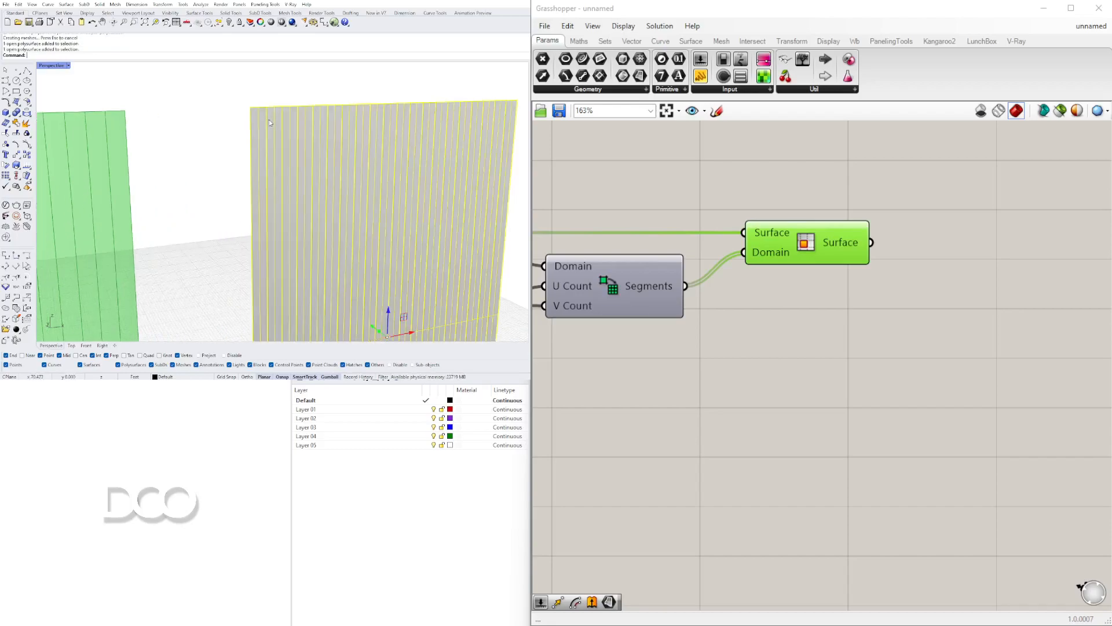
{"action": "key", "text": "Escape"}
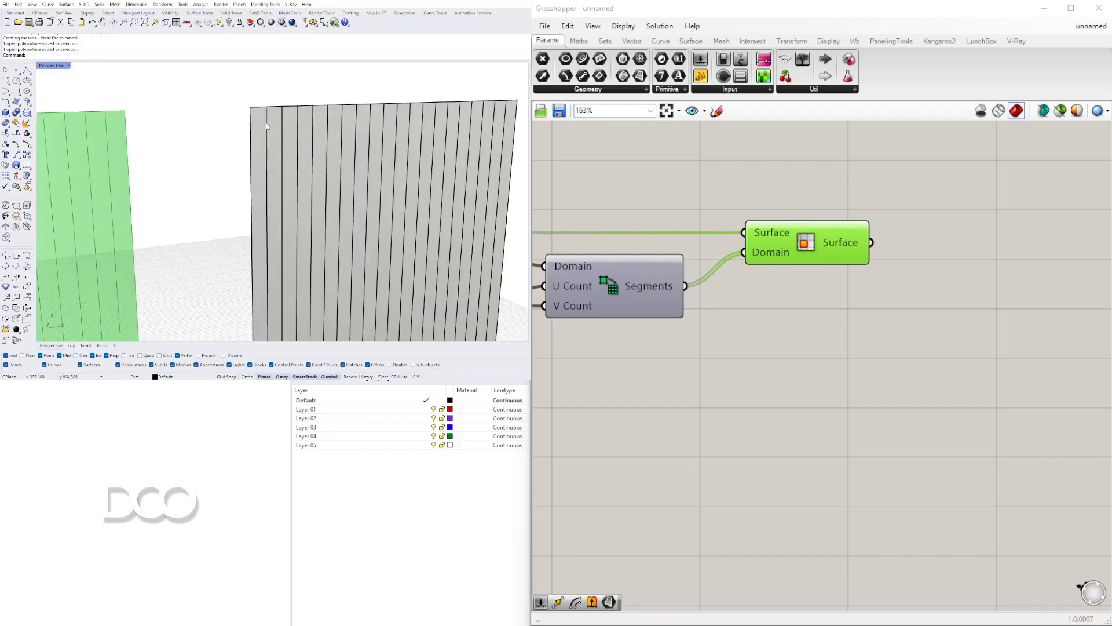
{"action": "left_click", "coordinate": [266, 123], "text": "ctrl+shift"}
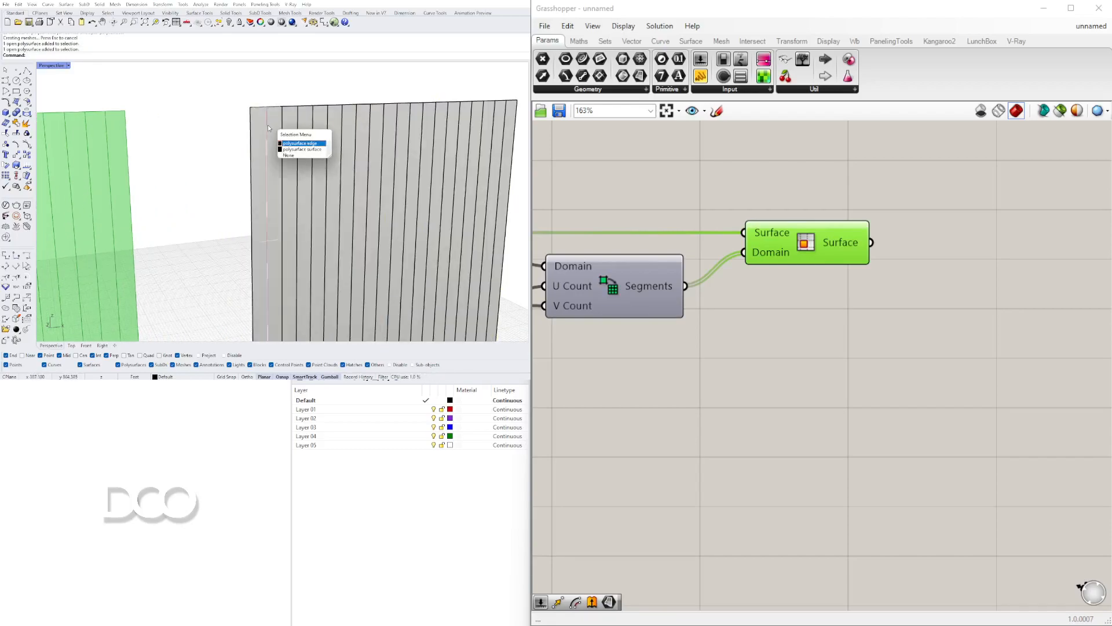
{"action": "left_click", "coordinate": [299, 143]}
Delete the joined baked facade from the Rhino model, leaving only the Grasshopper preview.
{"action": "scroll", "coordinate": [267, 211], "scroll_direction": "down", "scroll_amount": 9}
{"action": "mouse_move", "coordinate": [268, 211]}
{"action": "right_mouse_down", "text": "shift"}
{"action": "mouse_move", "coordinate": [277, 135]}
{"action": "mouse_move", "coordinate": [389, 170]}
{"action": "mouse_move", "coordinate": [385, 161]}
{"action": "right_mouse_up", "text": "shift"}
{"action": "left_click", "coordinate": [385, 161]}
{"action": "left_click_drag", "start_coordinate": [420, 279], "coordinate": [297, 92]}
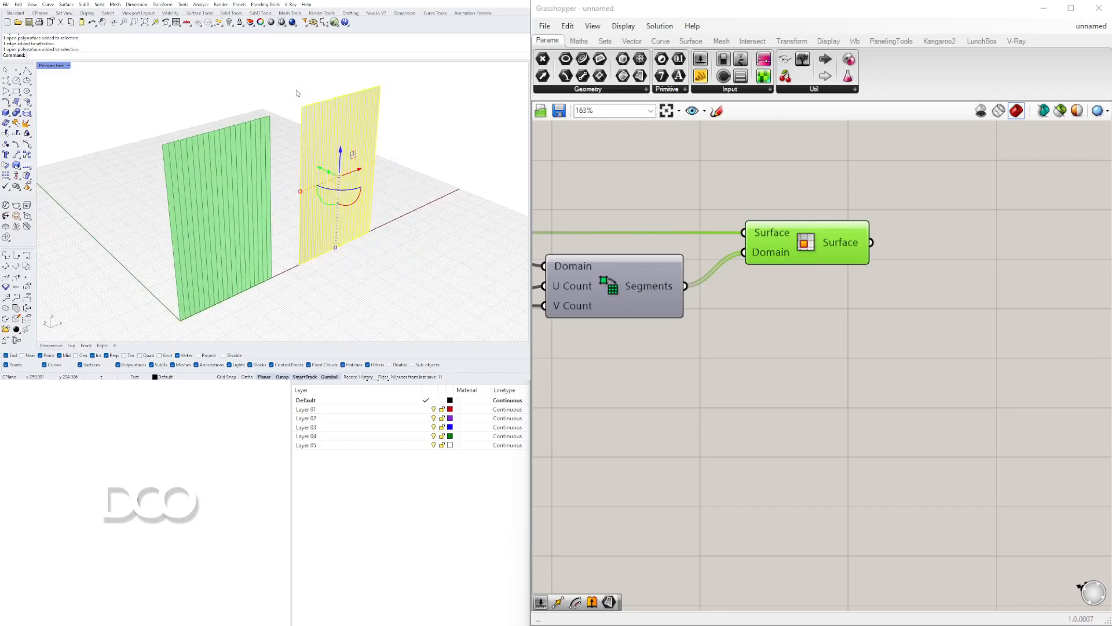
{"action": "key", "text": "Delete"}
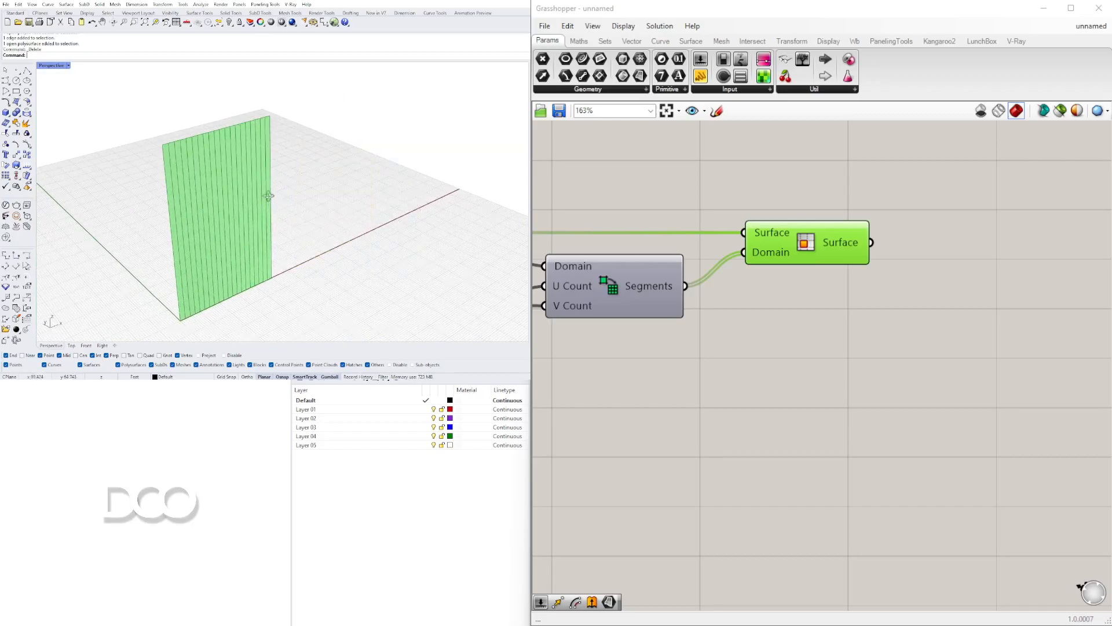
Add a Brep Join component after Isotrim and connect Isotrim's Surface output to its Breps input.
{"action": "left_click_drag", "start_coordinate": [815, 236], "coordinate": [812, 231]}
{"action": "right_click_drag", "start_coordinate": [913, 269], "coordinate": [840, 253]}
{"action": "double_click", "coordinate": [900, 223]}
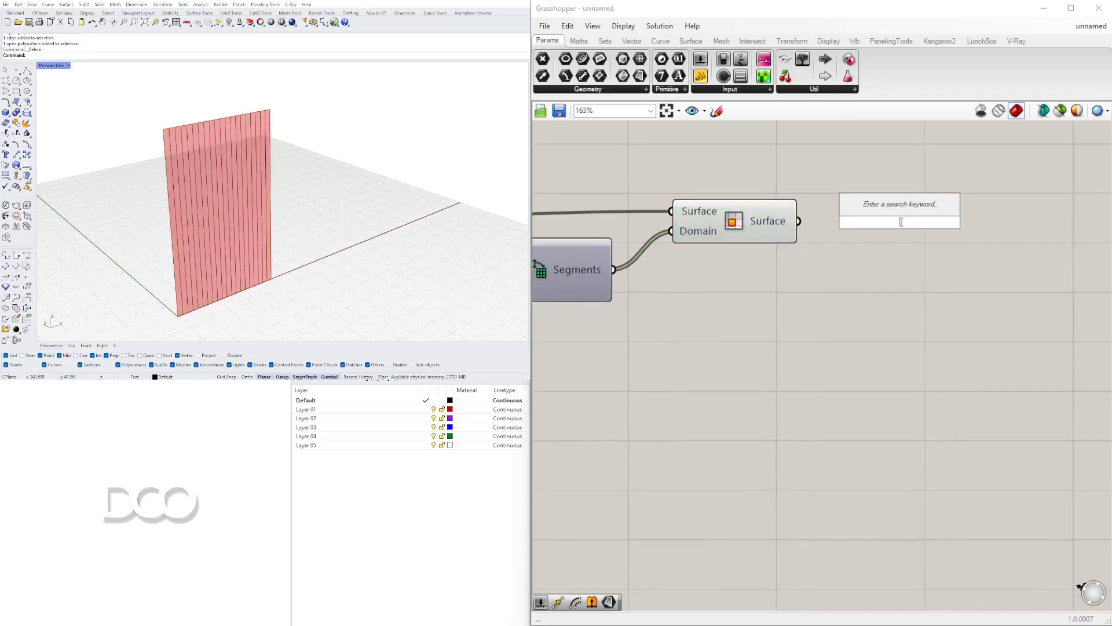
{"action": "type", "text": "join"}
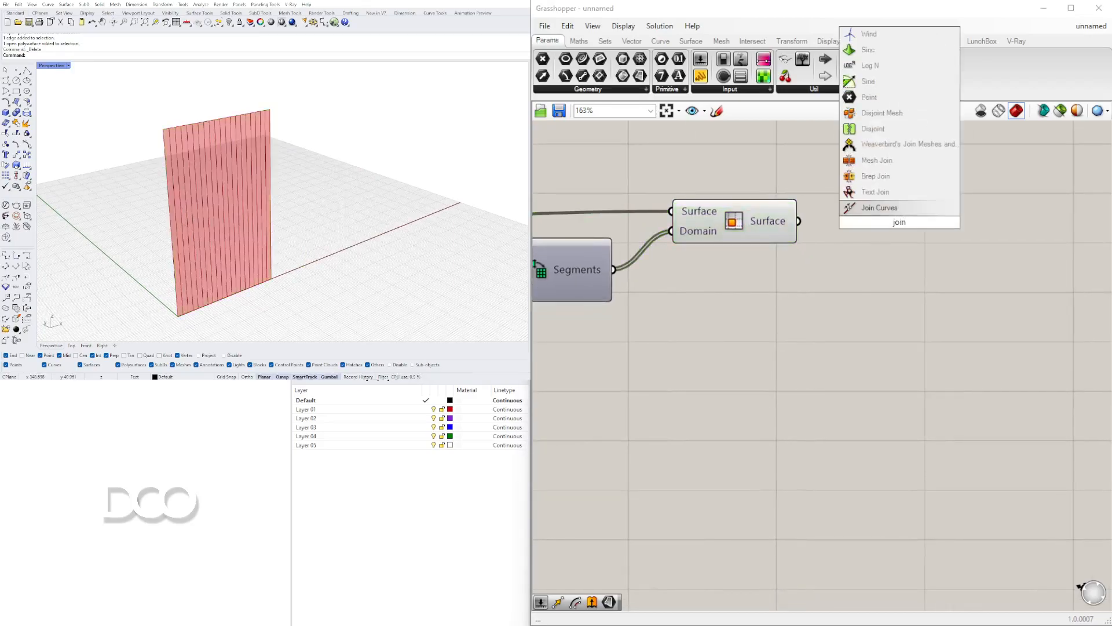
{"action": "left_click", "coordinate": [876, 176]}
{"action": "left_click_drag", "start_coordinate": [798, 221], "coordinate": [844, 224]}
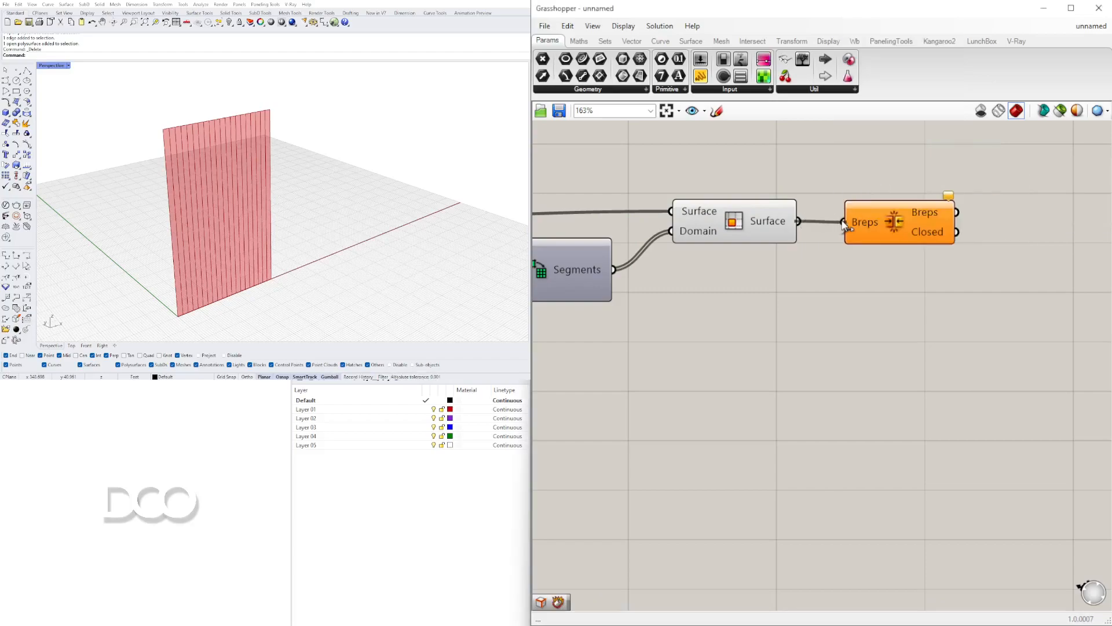
{"action": "right_click_drag", "start_coordinate": [885, 276], "coordinate": [816, 267]}
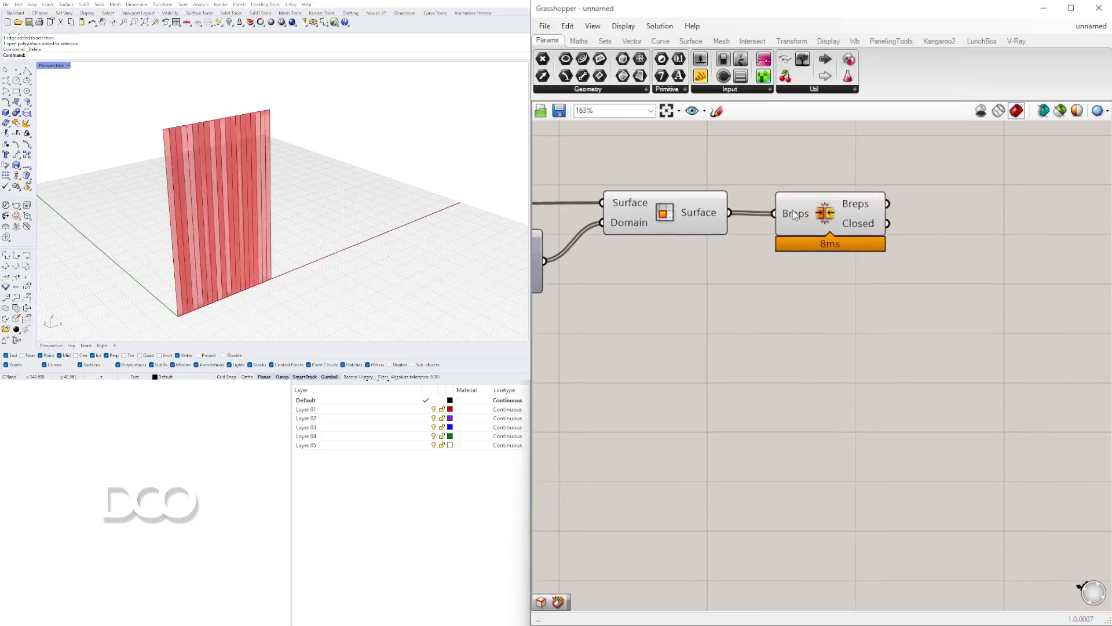
Turn off the Isotrim component's preview and adjust Brep Join's spacing beside it.
{"action": "left_click", "coordinate": [792, 215]}
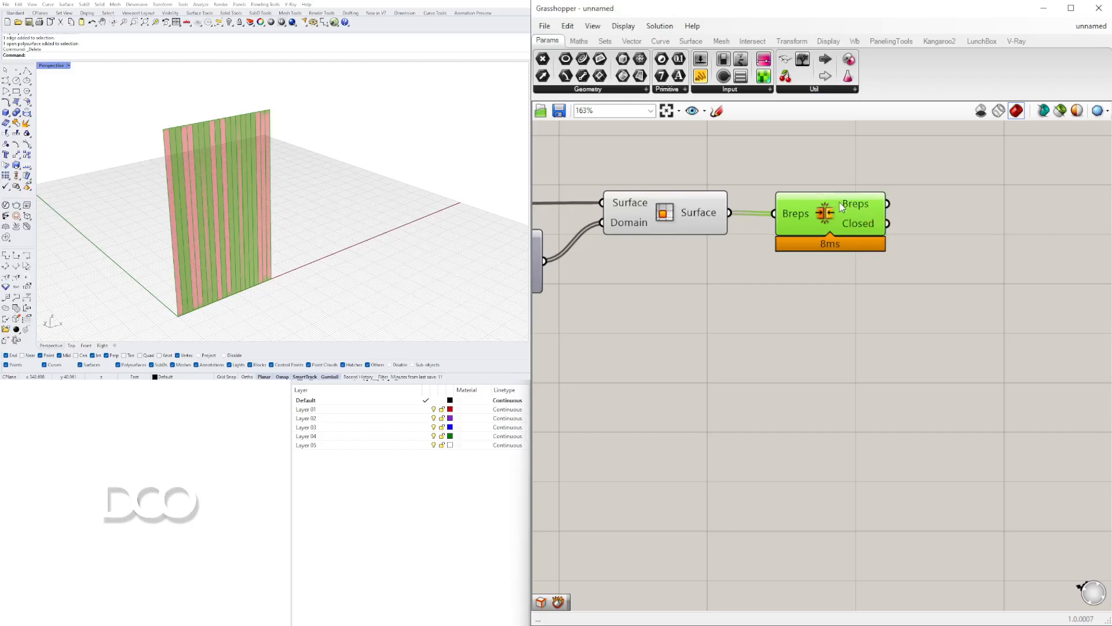
{"action": "left_click_drag", "start_coordinate": [851, 208], "coordinate": [824, 210]}
{"action": "left_click", "coordinate": [672, 213]}
{"action": "right_click", "coordinate": [672, 214]}
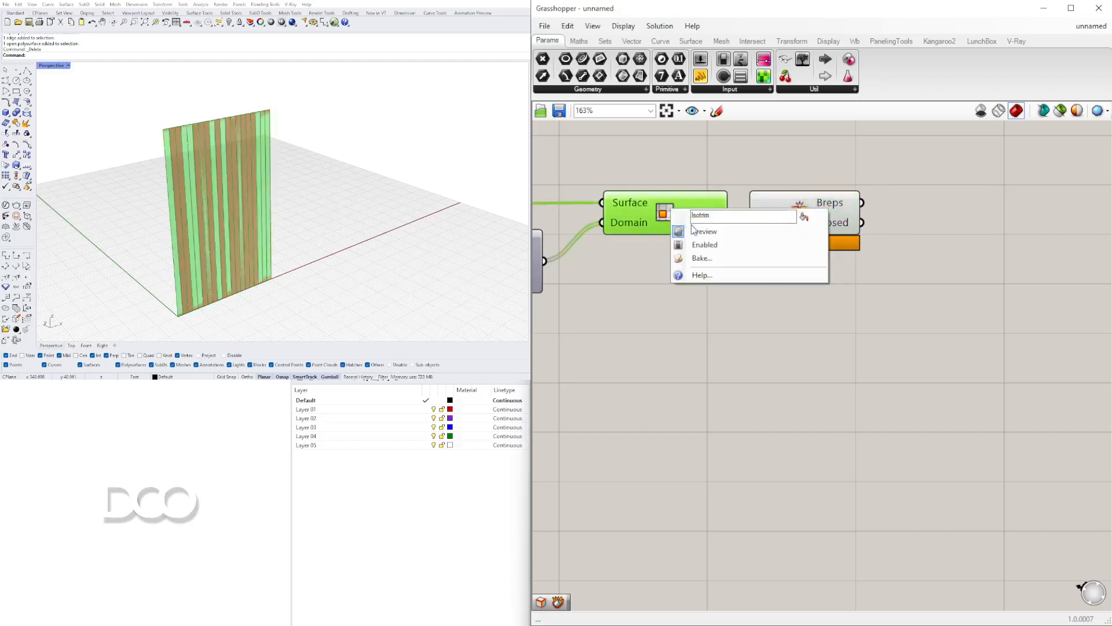
{"action": "left_click", "coordinate": [694, 231]}
{"action": "right_click_drag", "start_coordinate": [817, 203], "coordinate": [689, 195]}
{"action": "left_click_drag", "start_coordinate": [689, 194], "coordinate": [695, 194]}
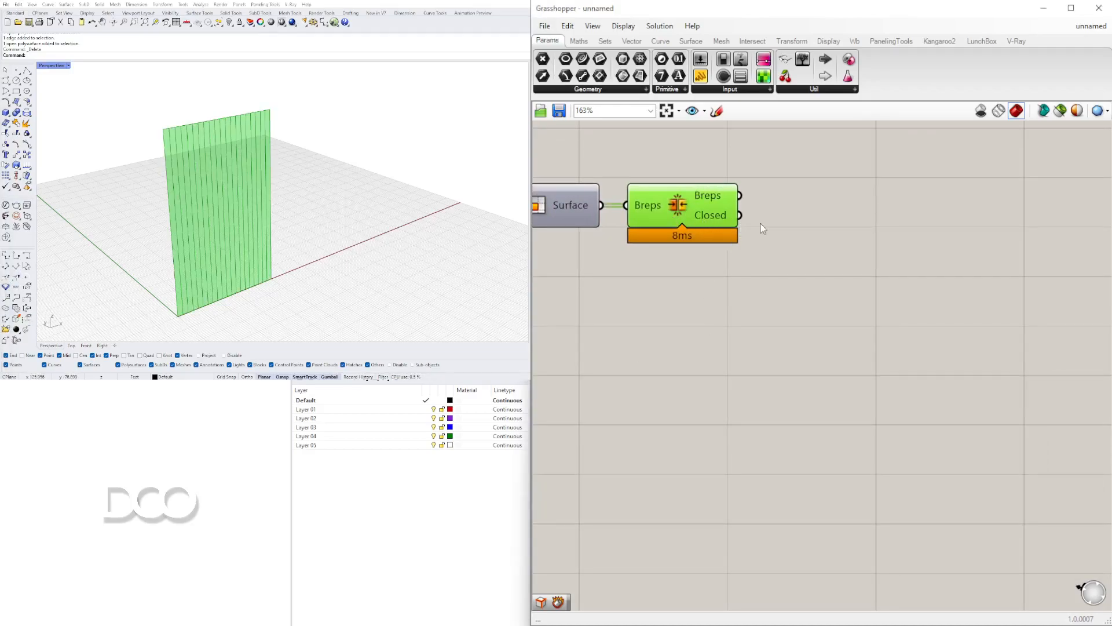
{"action": "left_click_drag", "start_coordinate": [706, 209], "coordinate": [727, 210]}
Add a Brep Edges component, feed it the Breps output of Brep Join, and place it slightly above and beyond that component.
{"action": "double_click", "coordinate": [878, 221]}
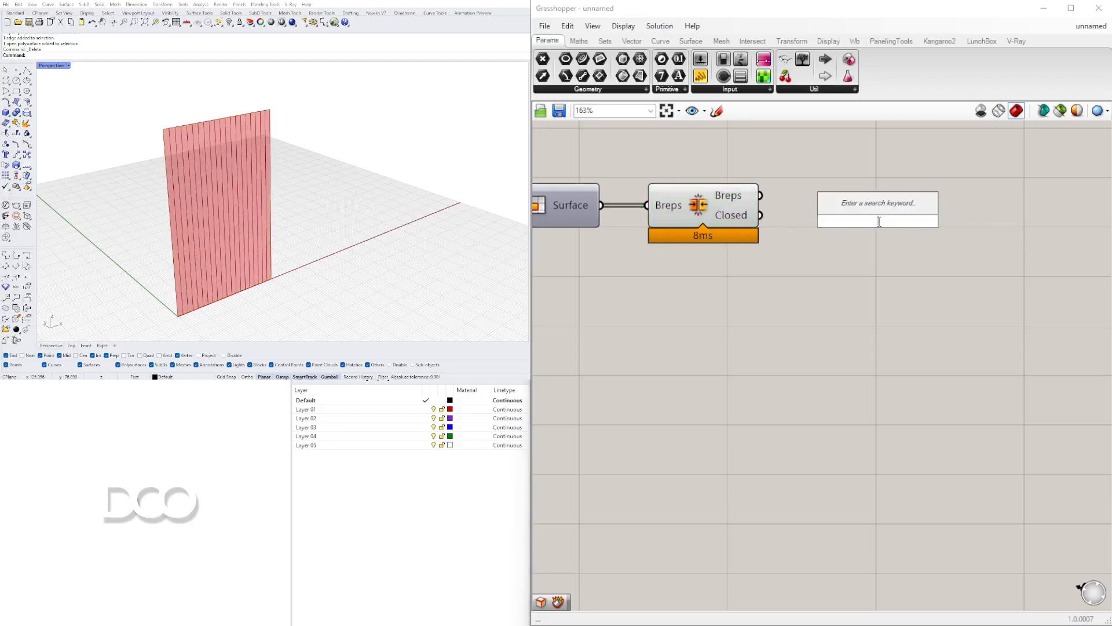
{"action": "type", "text": "brep ed"}
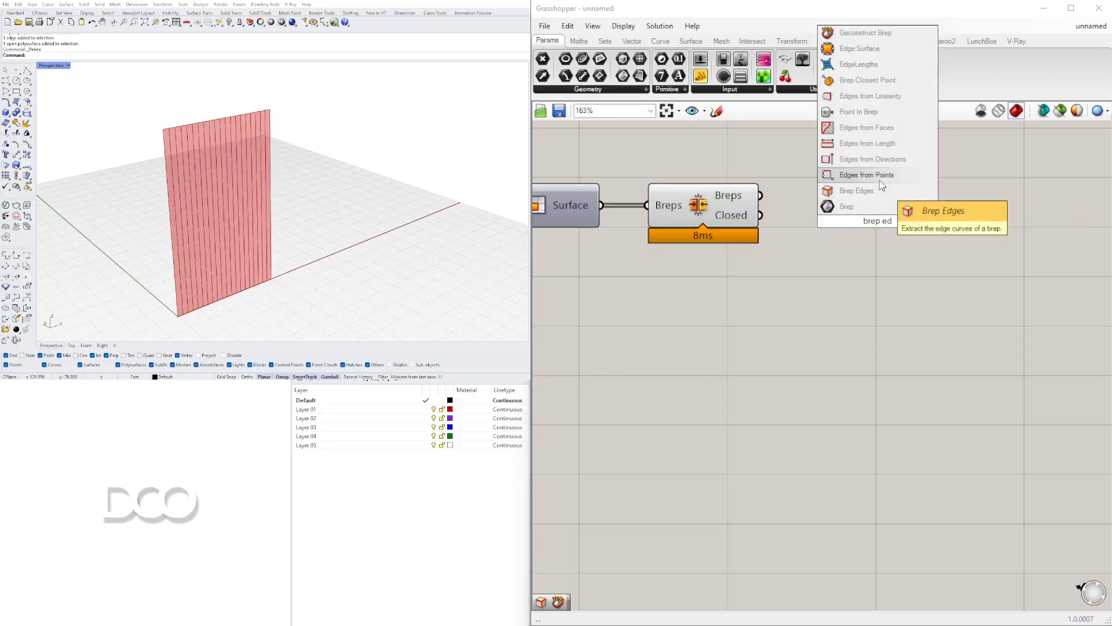
{"action": "left_click", "coordinate": [863, 190]}
{"action": "scroll", "coordinate": [966, 194], "scroll_direction": "down", "scroll_amount": 2}
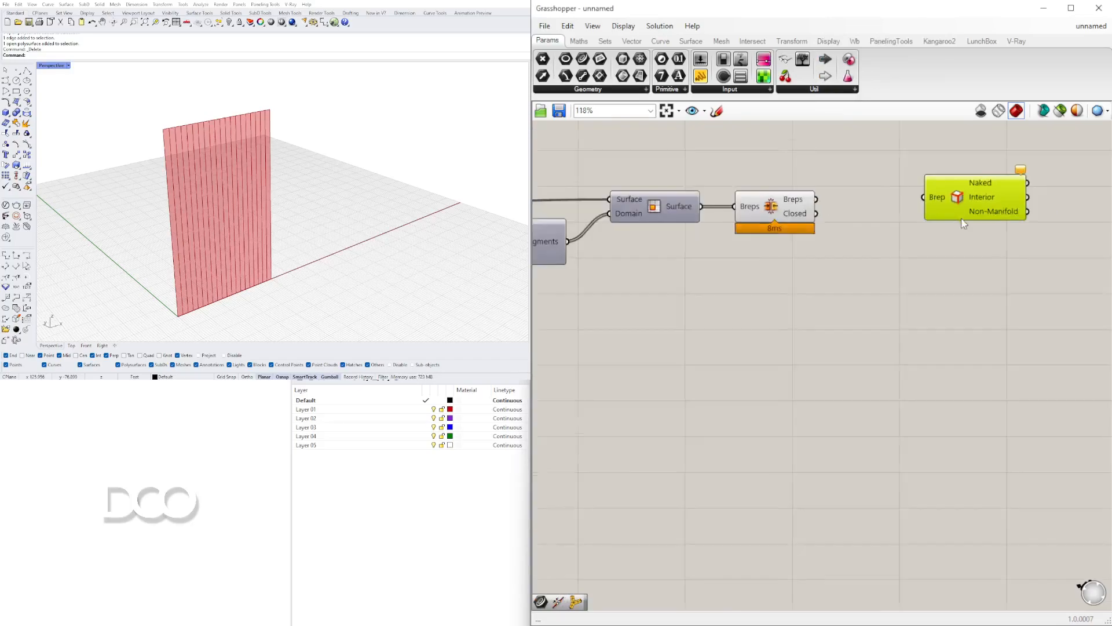
{"action": "right_click_drag", "start_coordinate": [858, 202], "coordinate": [756, 220]}
{"action": "left_click_drag", "start_coordinate": [714, 217], "coordinate": [813, 164]}
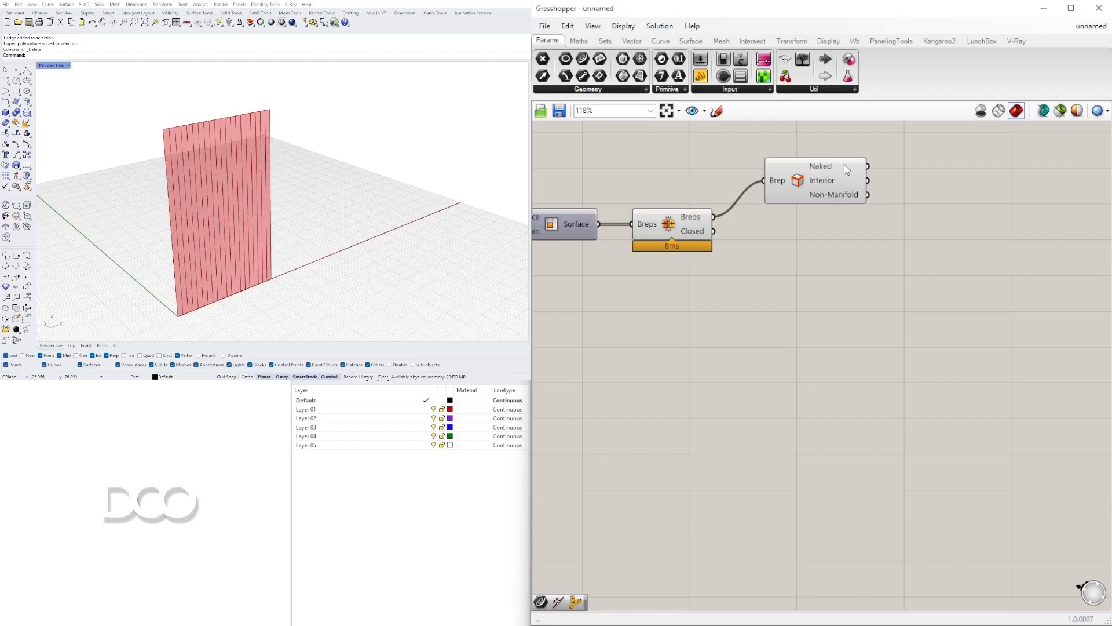
{"action": "left_click", "coordinate": [331, 103]}
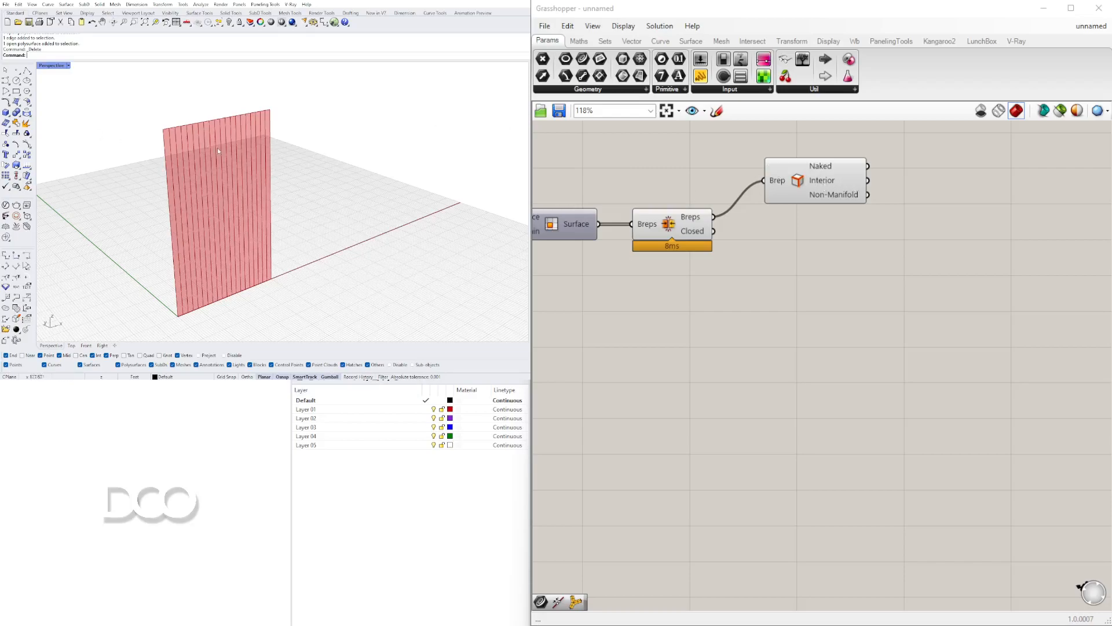
{"action": "left_click", "coordinate": [839, 186]}
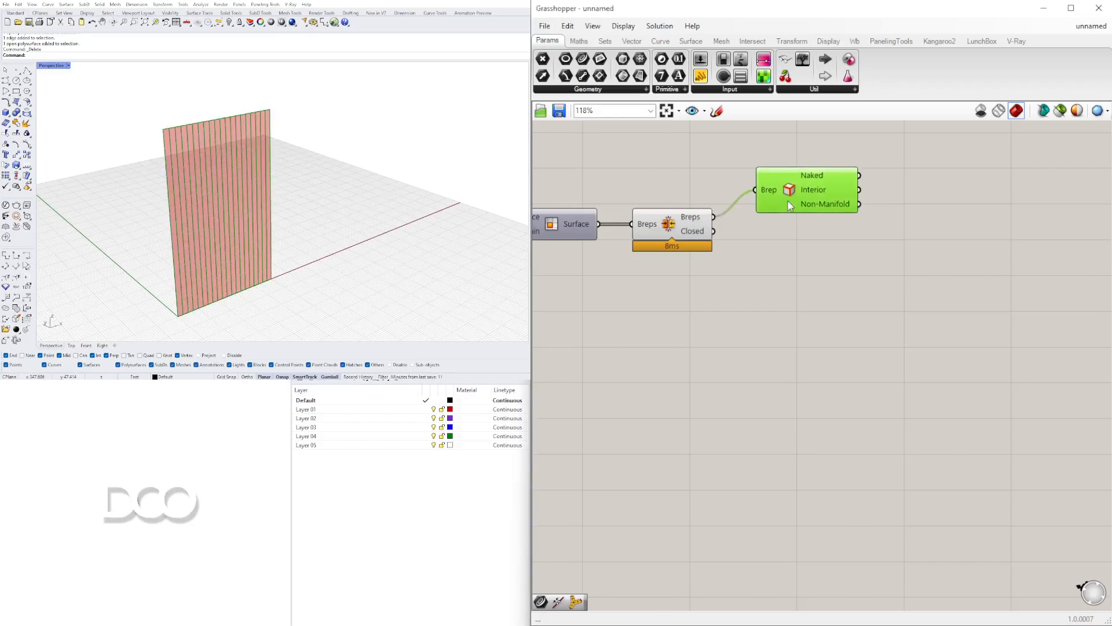
Add a Curve parameter and place it beside the Naked output of Brep Edges.
{"action": "right_click_drag", "start_coordinate": [895, 198], "coordinate": [717, 208]}
{"action": "double_click", "coordinate": [775, 207]}
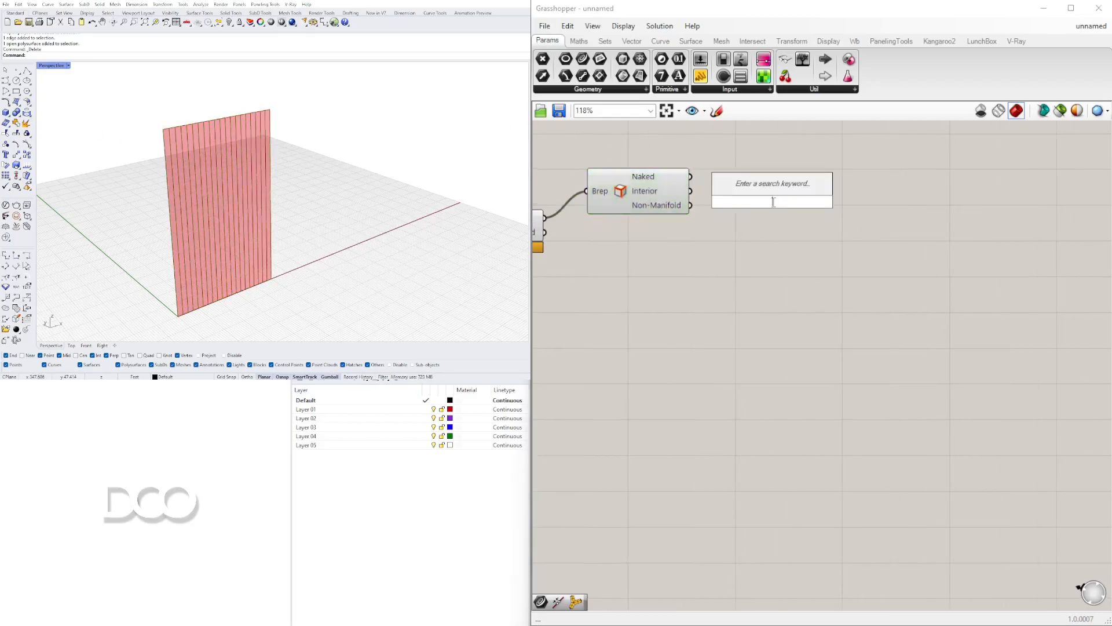
{"action": "double_click", "coordinate": [781, 249]}
{"action": "type", "text": "curve"}
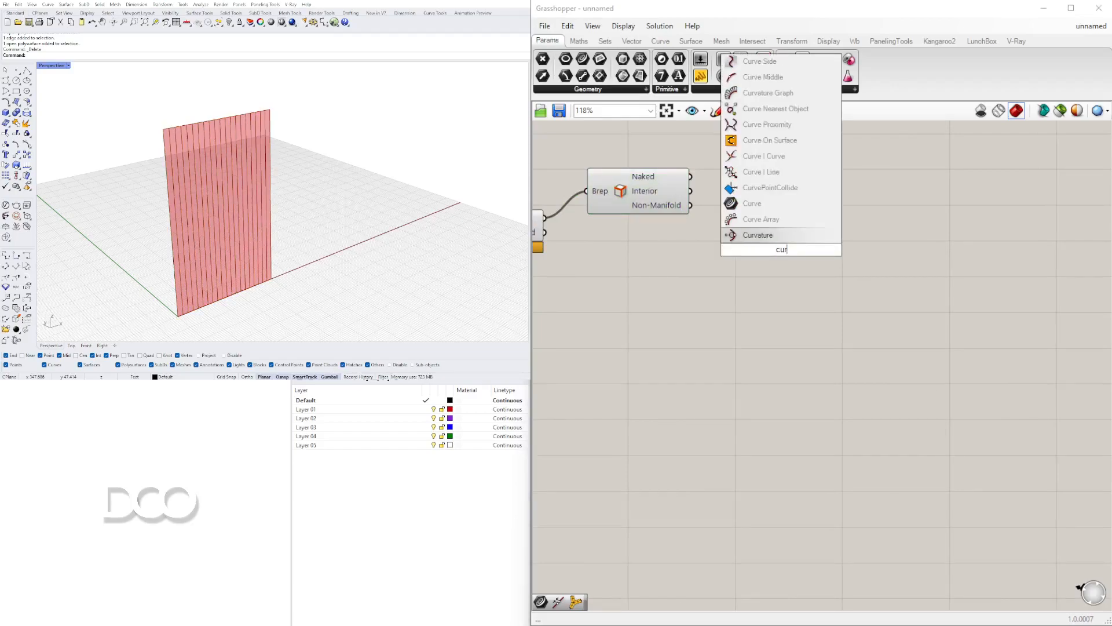
{"action": "left_click", "coordinate": [753, 203]}
{"action": "left_click_drag", "start_coordinate": [782, 248], "coordinate": [751, 171]}
Place a second Curve parameter below the first, wiring Naked to the upper one and Interior to the lower one.
{"action": "left_click", "coordinate": [654, 187]}
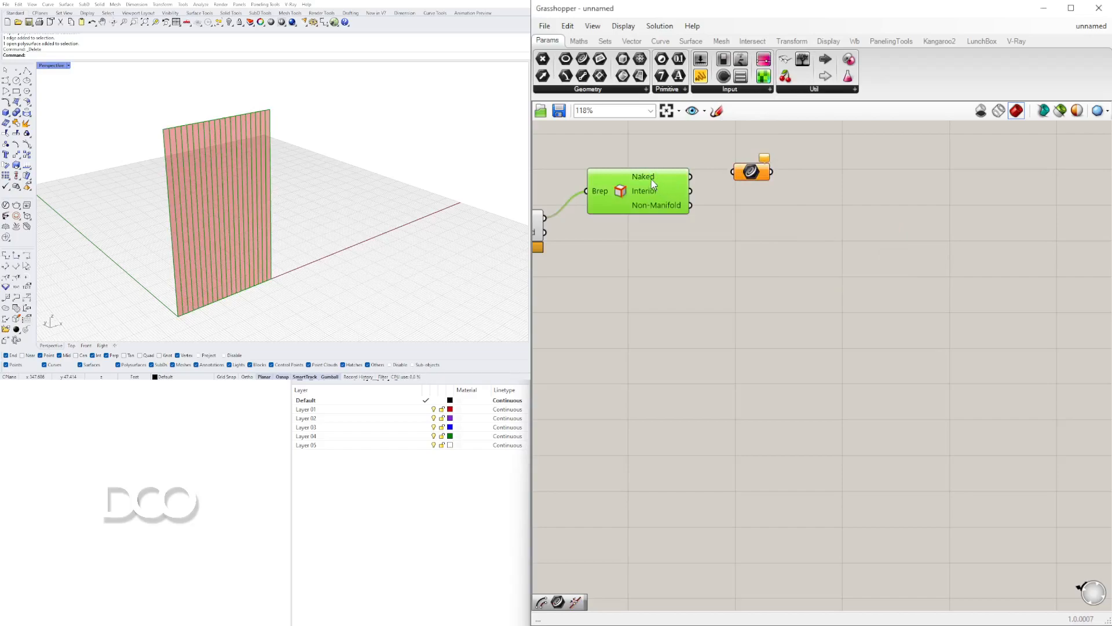
{"action": "left_click_drag", "start_coordinate": [687, 175], "coordinate": [737, 197]}
{"action": "left_click", "coordinate": [753, 175]}
{"action": "left_click", "coordinate": [753, 198]}
{"action": "left_click", "coordinate": [748, 173]}
Turn off the Brep Edges preview and move it, together with both Curve parameters, slightly closer to Brep Join.
{"action": "left_click", "coordinate": [617, 189]}
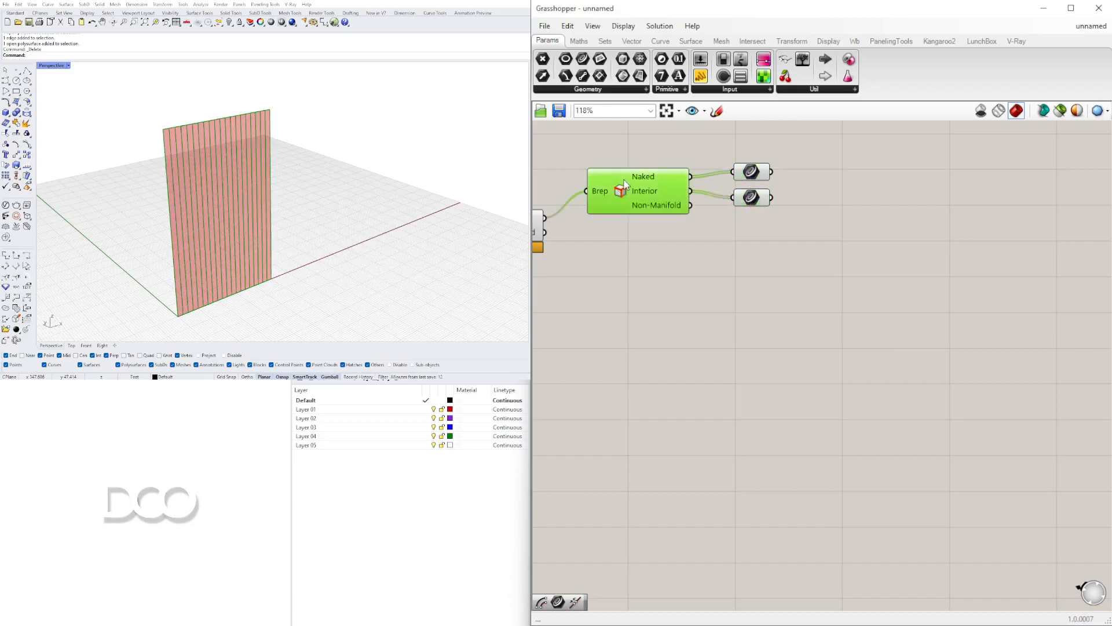
{"action": "right_click", "coordinate": [623, 177]}
{"action": "left_click", "coordinate": [650, 206]}
{"action": "left_click", "coordinate": [651, 162]}
{"action": "right_click_drag", "start_coordinate": [705, 196], "coordinate": [790, 279]}
{"action": "left_click_drag", "start_coordinate": [944, 328], "coordinate": [705, 246]}
{"action": "left_click_drag", "start_coordinate": [727, 271], "coordinate": [710, 263]}
Select the Naked and Interior Curve parameters in turn and examine which facade edges each one highlights in the Rhino viewport.
{"action": "left_click", "coordinate": [779, 232]}
{"action": "left_click_drag", "start_coordinate": [817, 248], "coordinate": [811, 268]}
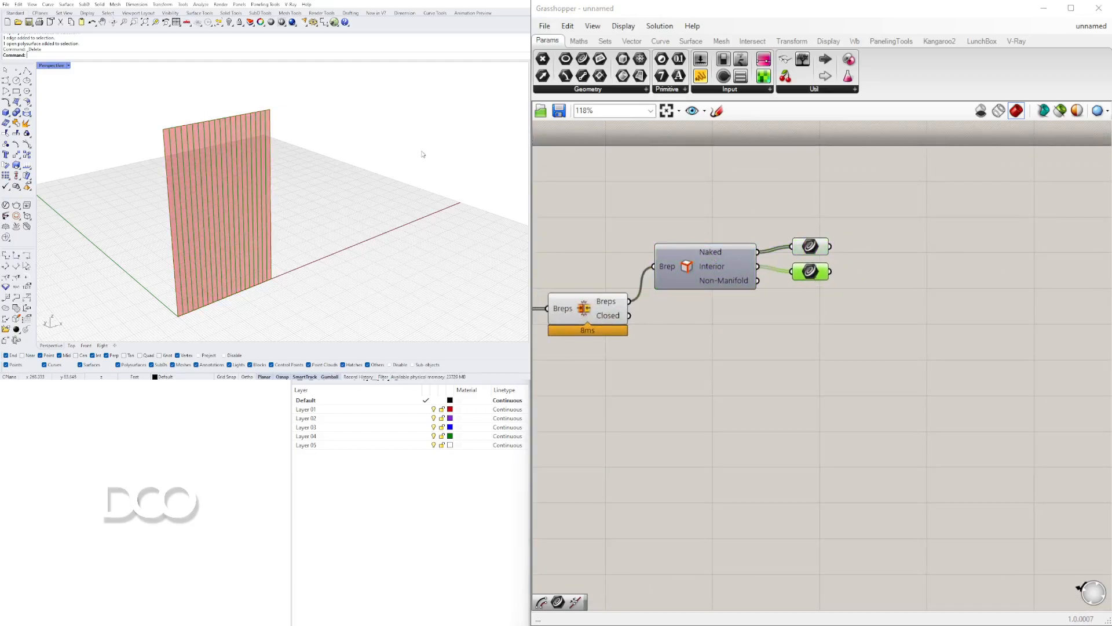
{"action": "scroll", "coordinate": [204, 223], "scroll_direction": "down", "scroll_amount": 5}
{"action": "scroll", "coordinate": [190, 193], "scroll_direction": "up", "scroll_amount": 6}
{"action": "right_click_drag", "start_coordinate": [204, 223], "coordinate": [240, 89]}
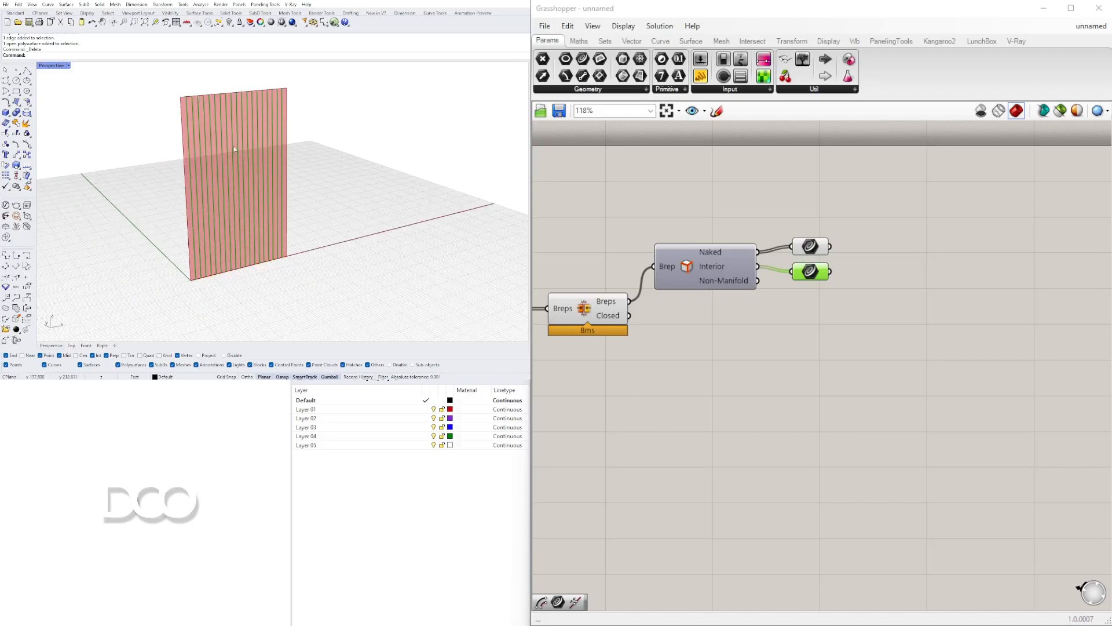
{"action": "scroll", "coordinate": [224, 156], "scroll_direction": "up", "scroll_amount": 3}
{"action": "scroll", "coordinate": [222, 165], "scroll_direction": "down", "scroll_amount": 2}
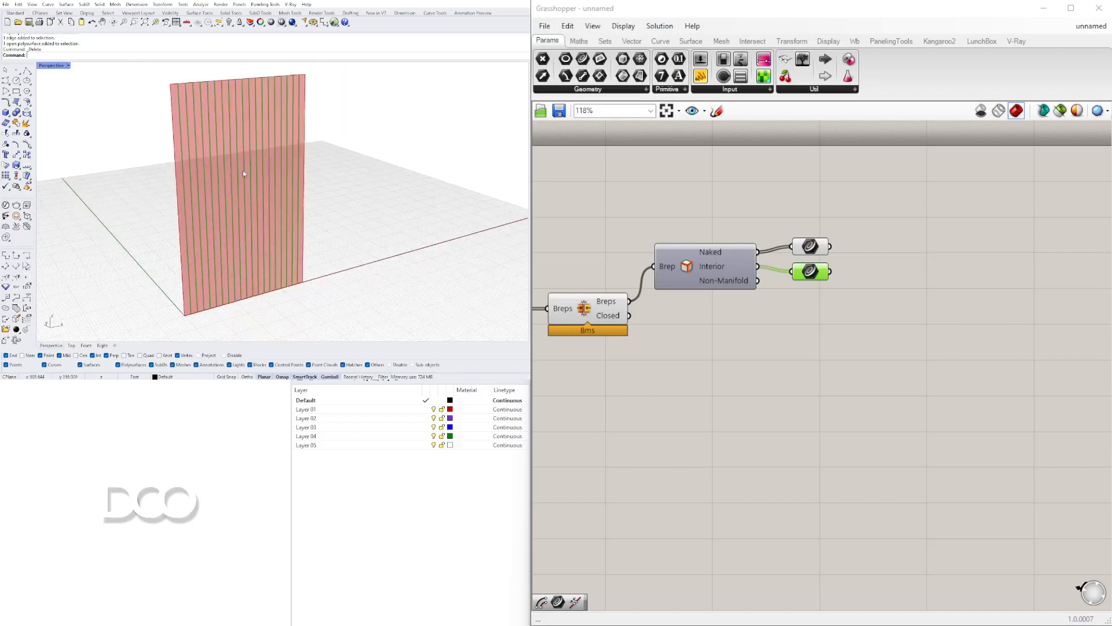
{"action": "right_click_drag", "start_coordinate": [244, 173], "coordinate": [265, 218]}
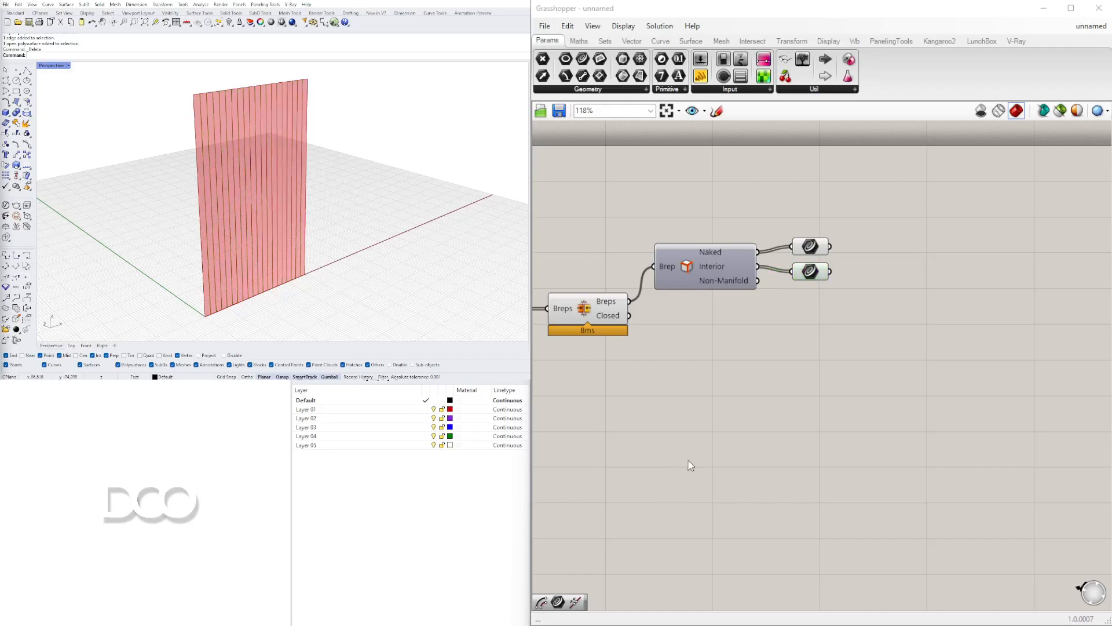
Review the facade definition from the edge curves back to the Surface parameter, highlighting the Brep Join result in the Rhino viewport.
{"action": "scroll", "coordinate": [683, 393], "scroll_direction": "down", "scroll_amount": 1}
{"action": "right_click_drag", "start_coordinate": [684, 393], "coordinate": [959, 351]}
{"action": "scroll", "coordinate": [960, 351], "scroll_direction": "down", "scroll_amount": 2}
{"action": "right_click_drag", "start_coordinate": [786, 378], "coordinate": [909, 342]}
{"action": "scroll", "coordinate": [908, 341], "scroll_direction": "down", "scroll_amount": 1}
{"action": "right_click_drag", "start_coordinate": [1006, 294], "coordinate": [874, 318]}
{"action": "left_click", "coordinate": [872, 293]}
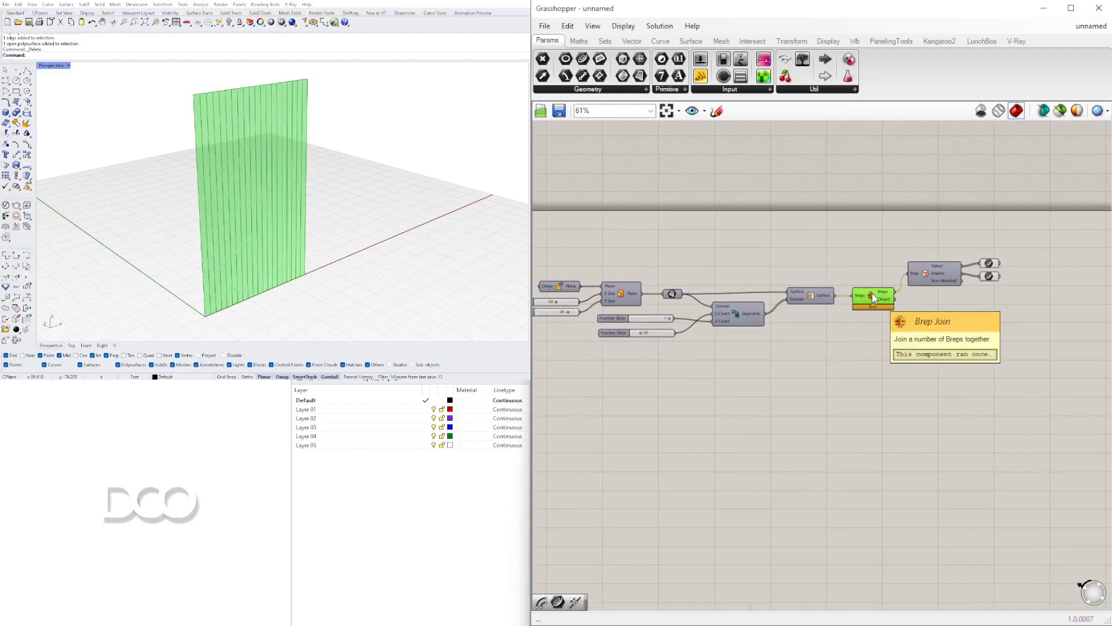
{"action": "left_click", "coordinate": [843, 241]}
{"action": "right_click_drag", "start_coordinate": [670, 291], "coordinate": [721, 303]}
{"action": "scroll", "coordinate": [728, 277], "scroll_direction": "up", "scroll_amount": 3}
{"action": "scroll", "coordinate": [720, 303], "scroll_direction": "up", "scroll_amount": 3}
Toggle the preview of the Surface parameter that collects the Plane Surface output.
{"action": "left_click", "coordinate": [718, 332]}
{"action": "right_click_drag", "start_coordinate": [834, 334], "coordinate": [753, 334]}
{"action": "left_click", "coordinate": [756, 337]}
{"action": "right_click", "coordinate": [765, 336]}
{"action": "left_click", "coordinate": [779, 360]}
{"action": "right_click", "coordinate": [778, 343]}
{"action": "left_click", "coordinate": [794, 363]}
{"action": "right_click_drag", "start_coordinate": [797, 350], "coordinate": [611, 354]}
{"action": "scroll", "coordinate": [693, 371], "scroll_direction": "down", "scroll_amount": 3}
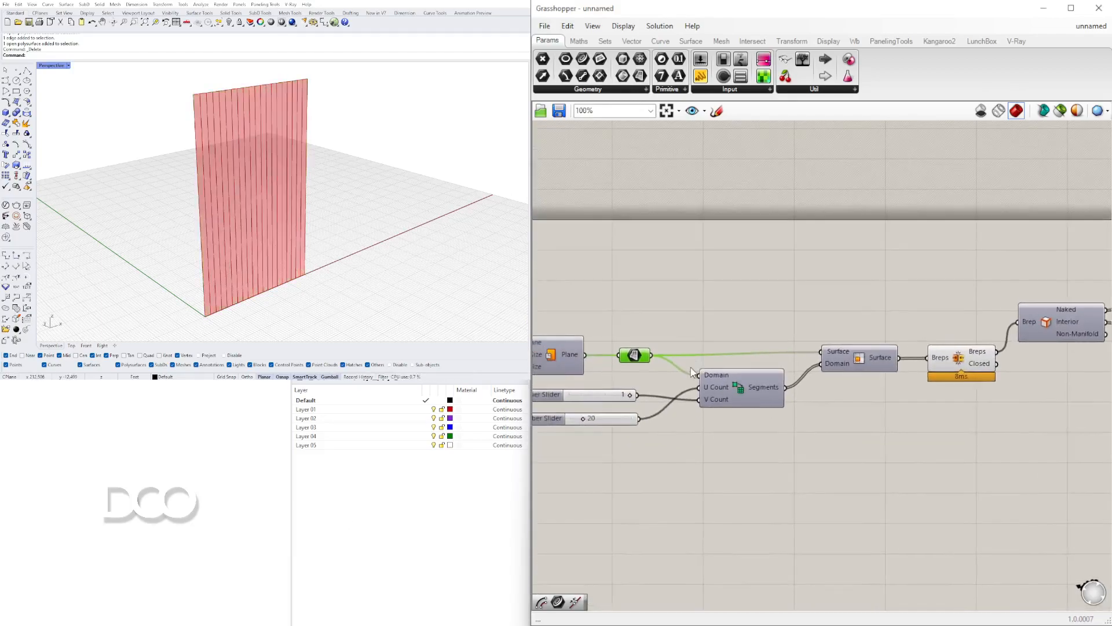
Move the whole group of facade components down together to free canvas space above them.
{"action": "scroll", "coordinate": [693, 371], "scroll_direction": "down", "scroll_amount": 4}
{"action": "left_click_drag", "start_coordinate": [1064, 440], "coordinate": [535, 237]}
{"action": "left_click_drag", "start_coordinate": [746, 300], "coordinate": [754, 344]}
{"action": "left_click", "coordinate": [746, 279]}
{"action": "scroll", "coordinate": [709, 333], "scroll_direction": "up", "scroll_amount": 4}
{"action": "left_click", "coordinate": [711, 319]}
Add an Evaluate Surface component and place it above the strip-division components.
{"action": "double_click", "coordinate": [793, 273]}
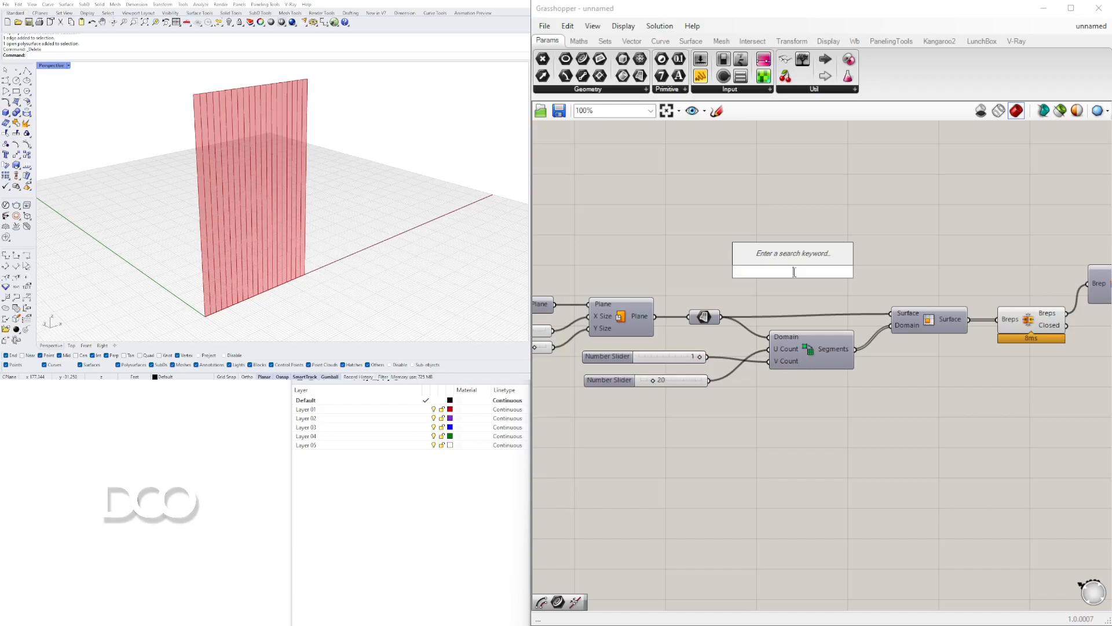
{"action": "type", "text": "evalua"}
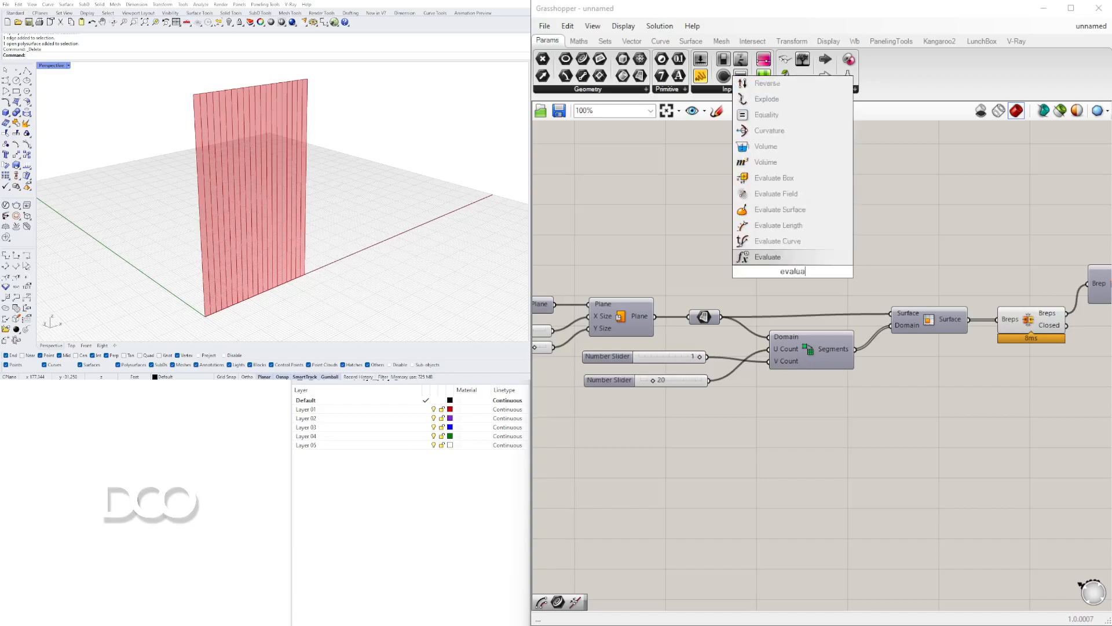
{"action": "left_click", "coordinate": [804, 210]}
{"action": "left_click_drag", "start_coordinate": [799, 277], "coordinate": [878, 199]}
{"action": "right_click_drag", "start_coordinate": [808, 252], "coordinate": [805, 354]}
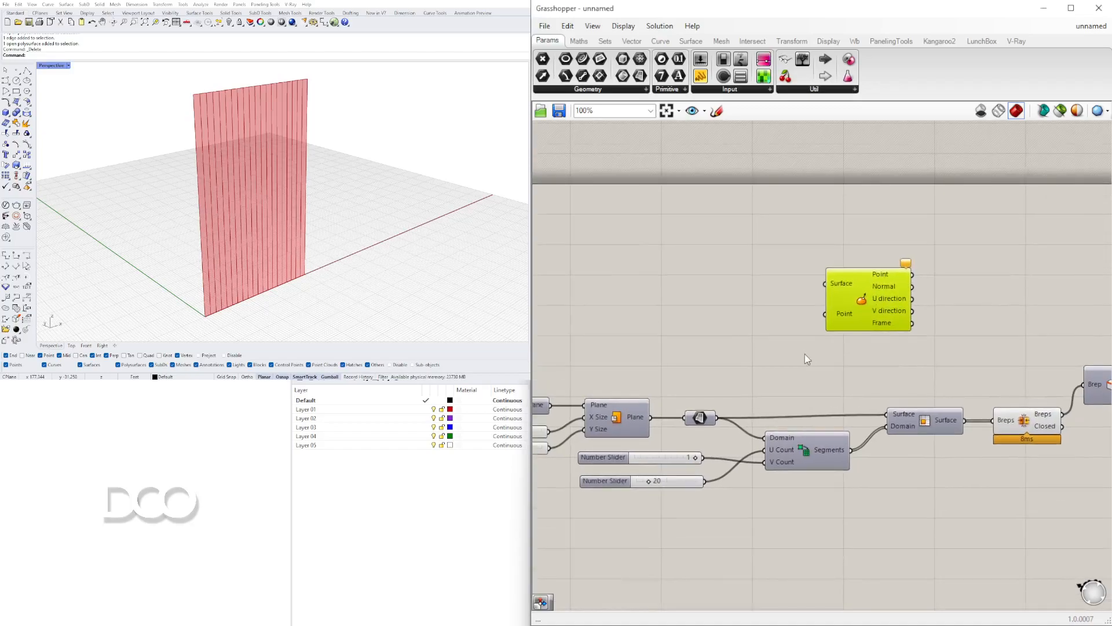
Wire the Surface parameter into the Surface input of Evaluate Surface and reparameterize that input.
{"action": "left_click", "coordinate": [702, 418]}
{"action": "left_click_drag", "start_coordinate": [716, 417], "coordinate": [915, 282]}
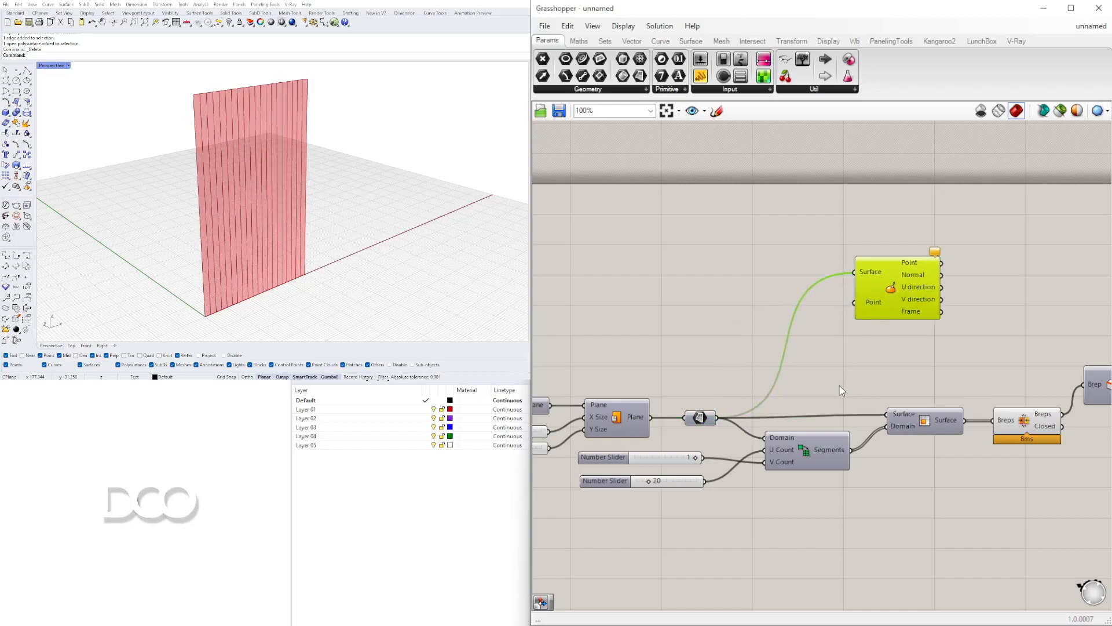
{"action": "left_click", "coordinate": [840, 384]}
{"action": "right_click", "coordinate": [866, 271]}
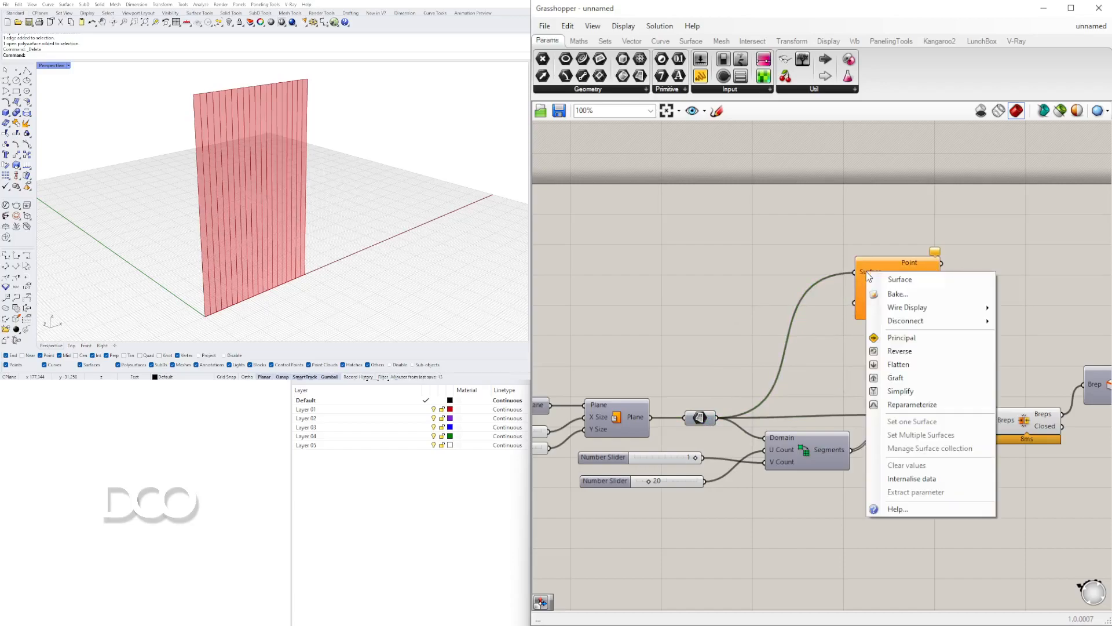
{"action": "left_click", "coordinate": [896, 406]}
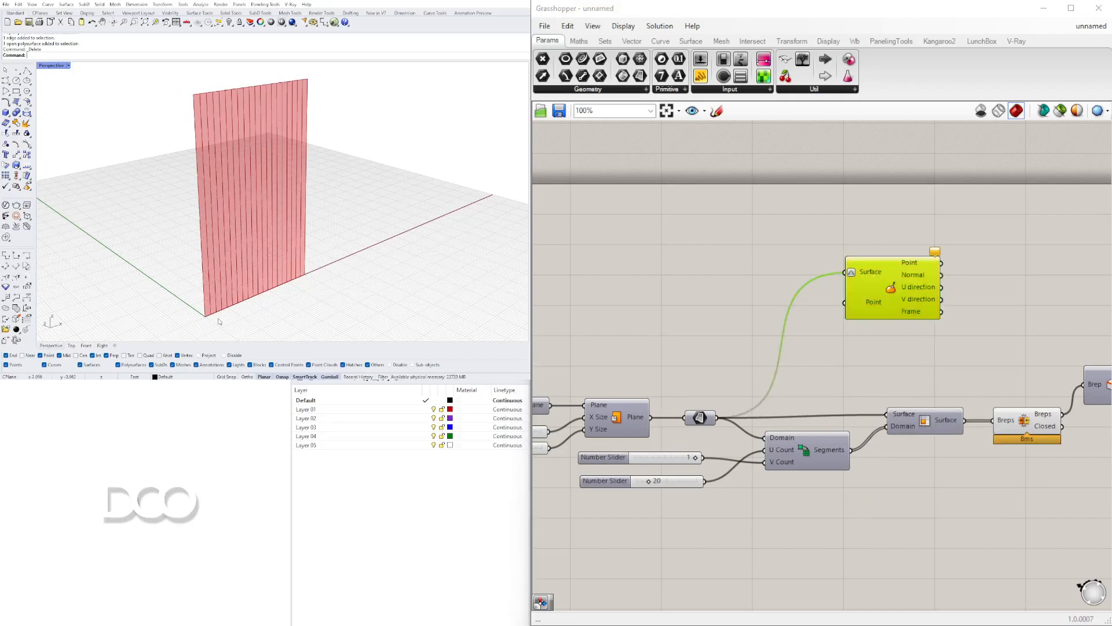
{"action": "right_click_drag", "start_coordinate": [641, 438], "coordinate": [827, 397]}
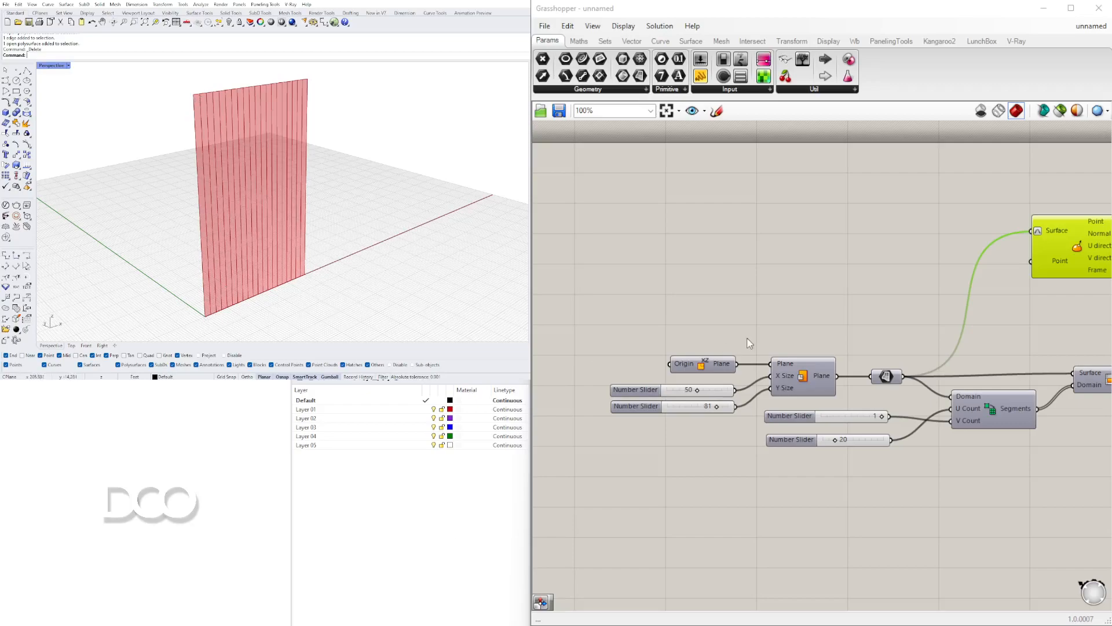
{"action": "right_click_drag", "start_coordinate": [736, 339], "coordinate": [651, 345]}
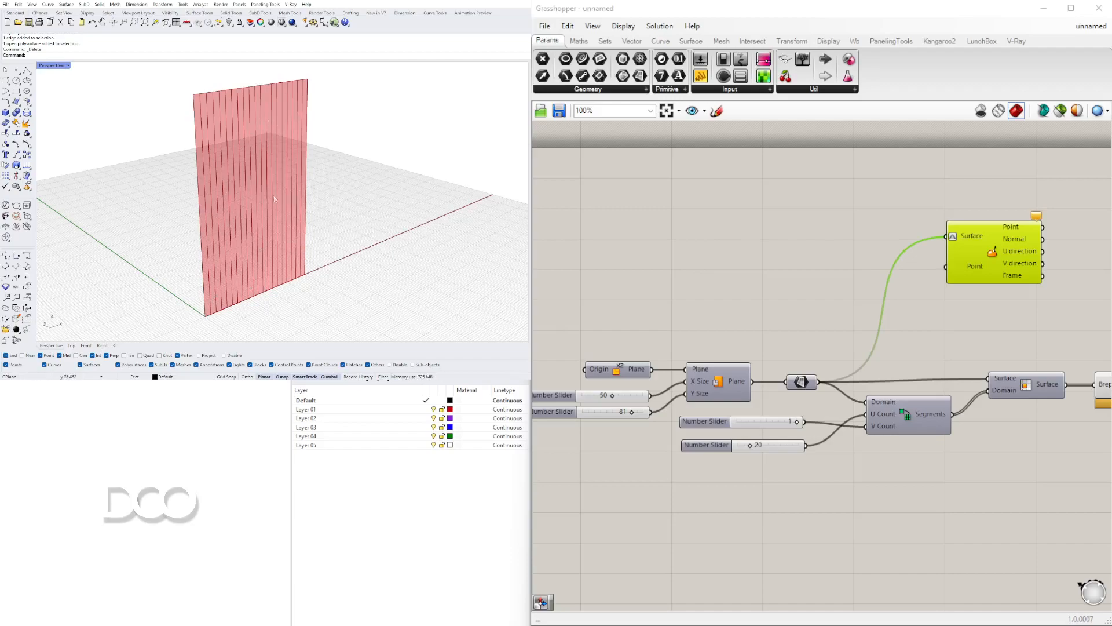
Add an MD Slider above the Plane Surface component and connect it to the Point input of Evaluate Surface.
{"action": "right_click_drag", "start_coordinate": [815, 318], "coordinate": [809, 364]}
{"action": "double_click", "coordinate": [765, 333]}
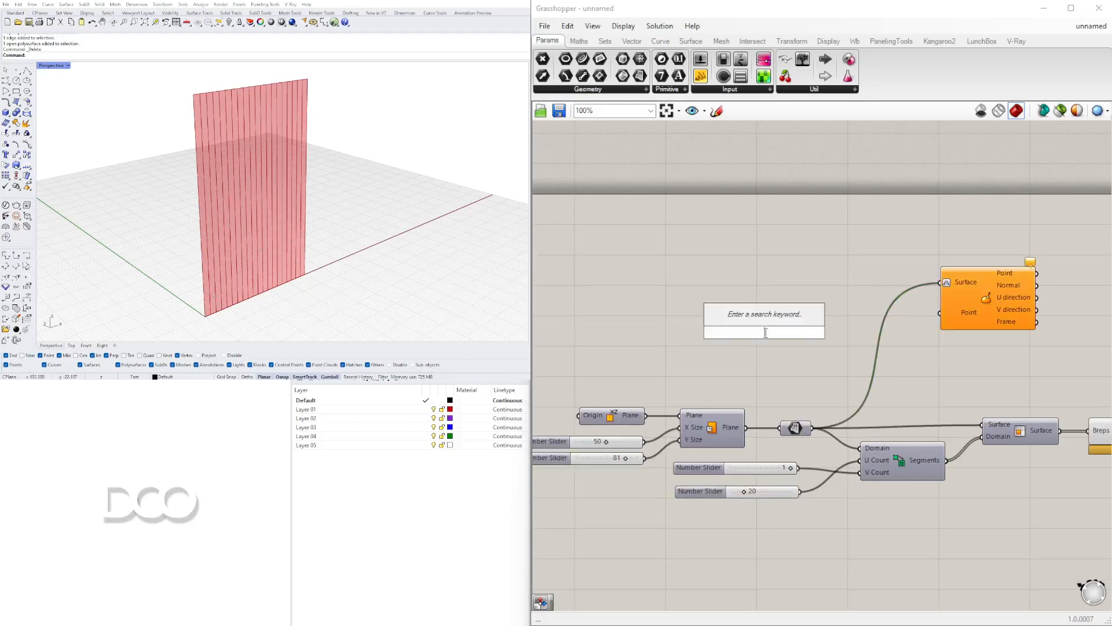
{"action": "type", "text": "md"}
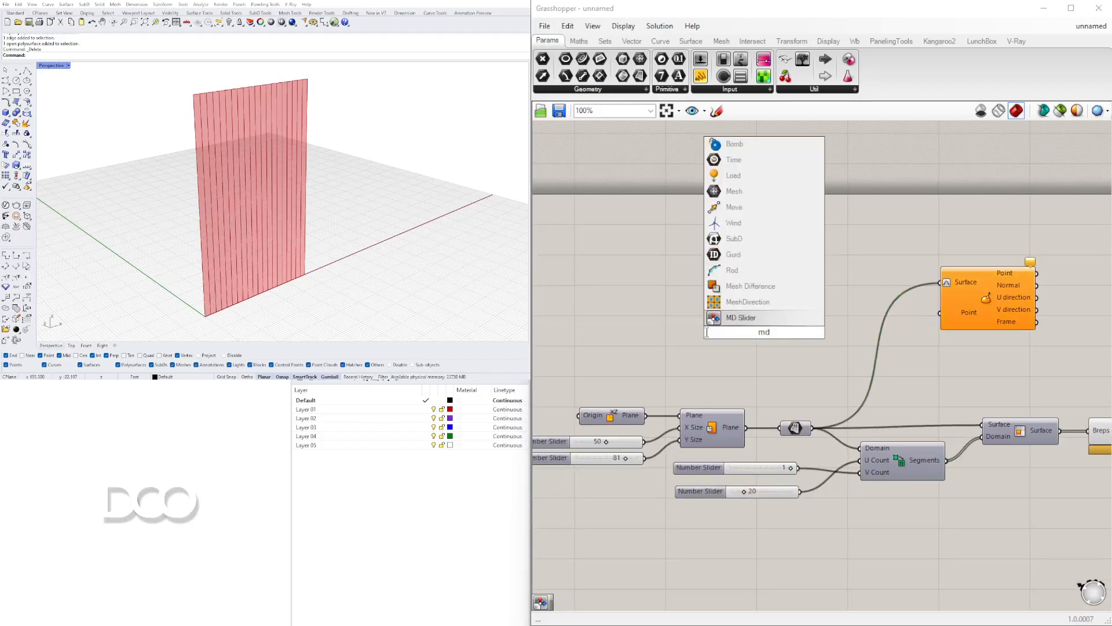
{"action": "left_click", "coordinate": [748, 317]}
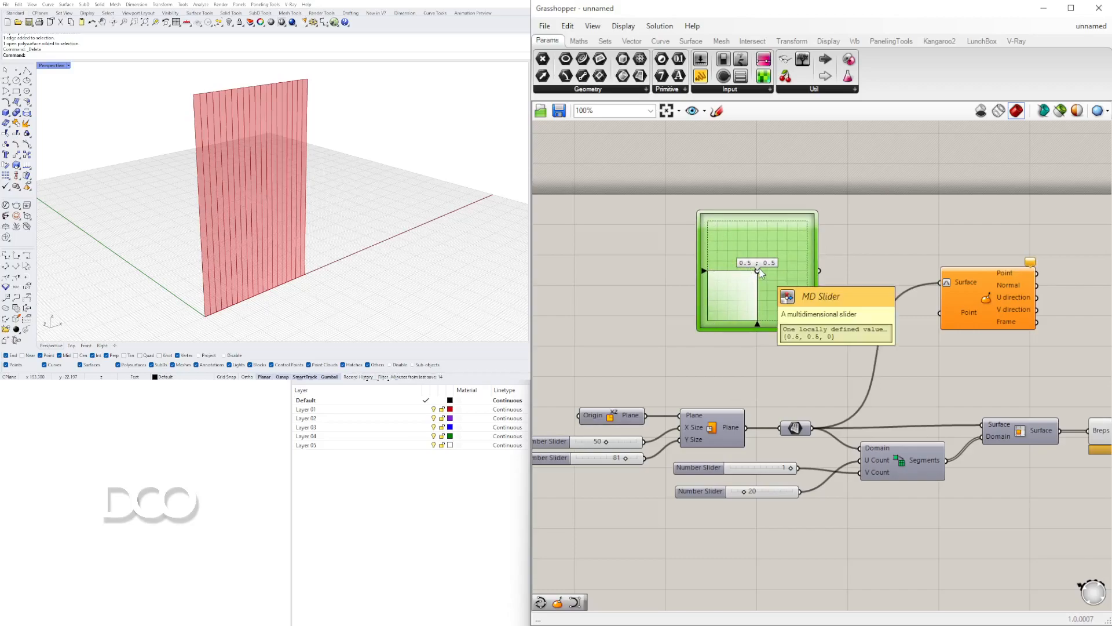
{"action": "left_click_drag", "start_coordinate": [820, 271], "coordinate": [936, 321]}
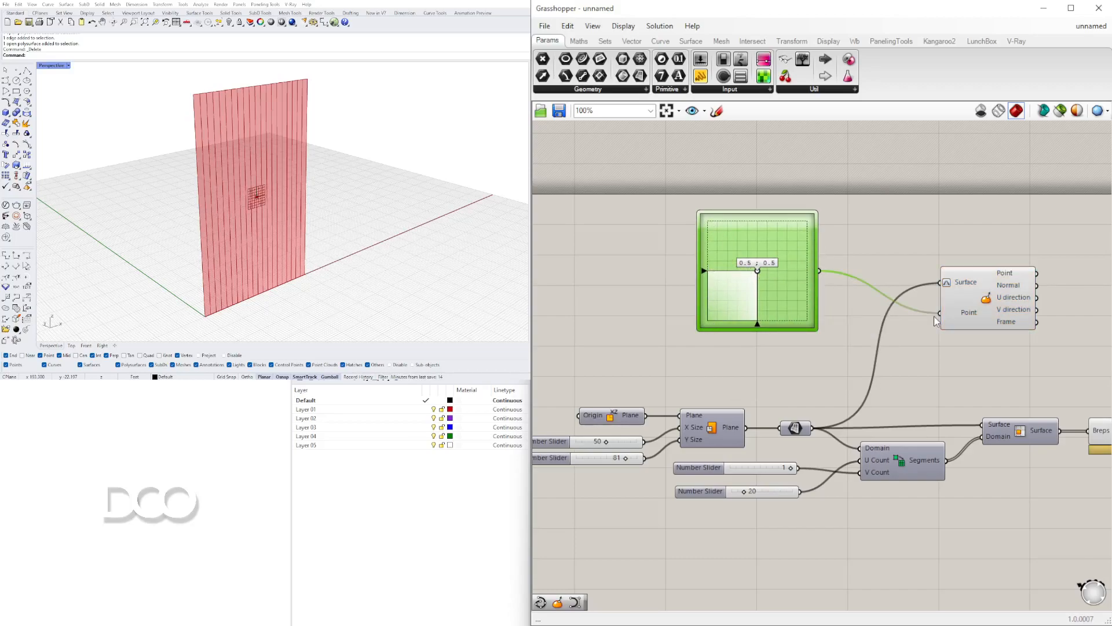
{"action": "left_click", "coordinate": [989, 313]}
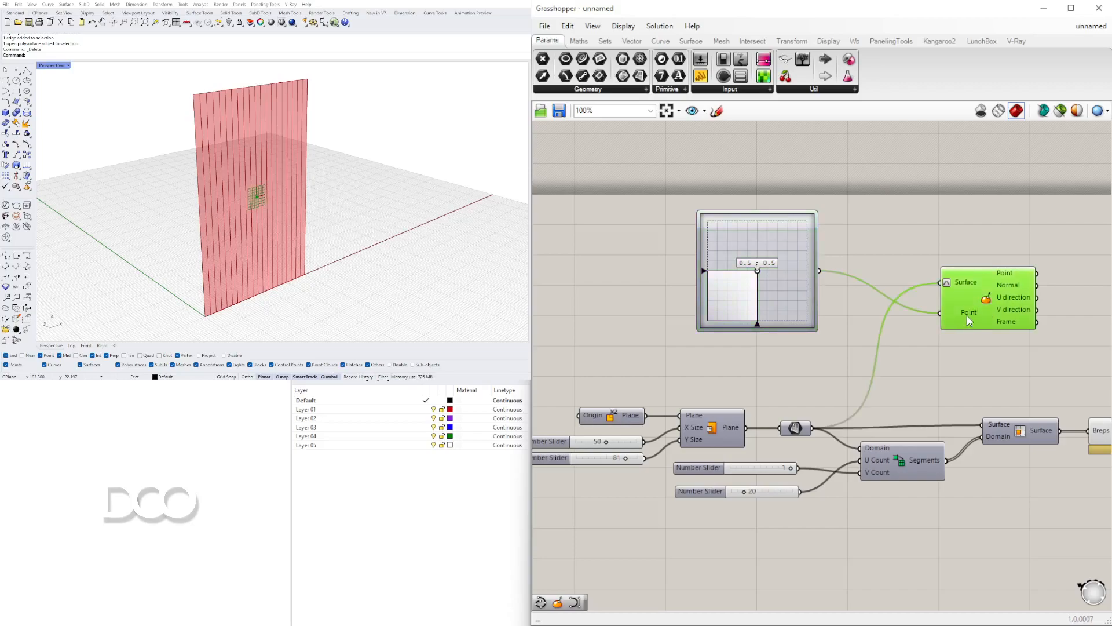
{"action": "mouse_move", "coordinate": [969, 320]}
{"action": "left_click", "coordinate": [300, 355]}
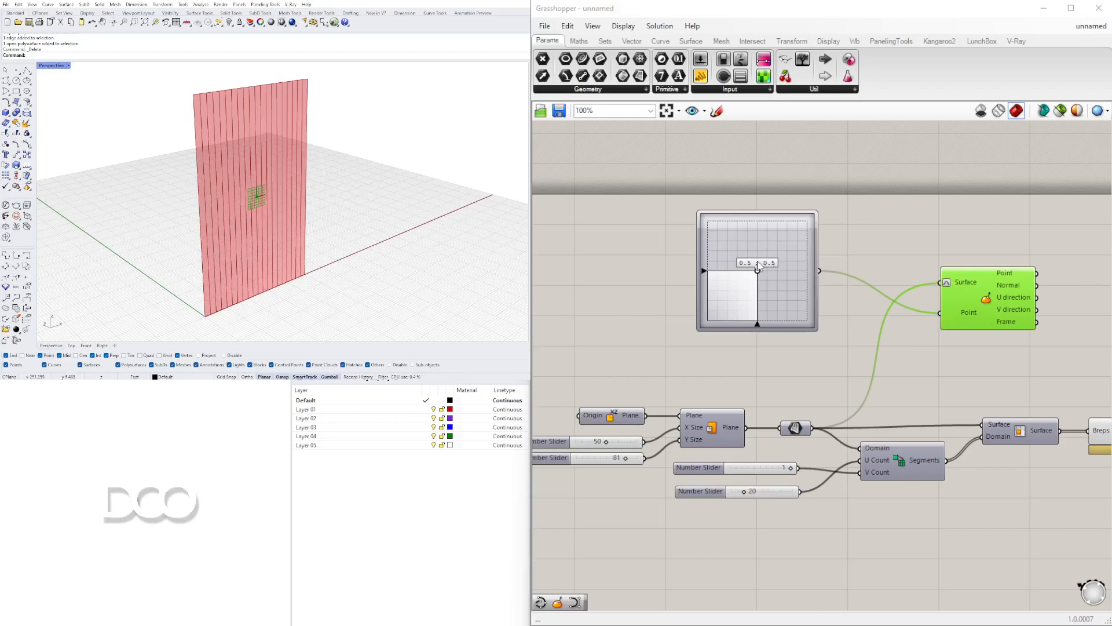
Set the MD Slider's handle to about 0.29 ; 0.18 to reposition the evaluated point on the facade.
{"action": "scroll", "coordinate": [775, 262], "scroll_direction": "up", "scroll_amount": 5}
{"action": "left_click_drag", "start_coordinate": [817, 290], "coordinate": [758, 376]}
{"action": "scroll", "coordinate": [772, 350], "scroll_direction": "down", "scroll_amount": 3}
{"action": "scroll", "coordinate": [772, 350], "scroll_direction": "down", "scroll_amount": 4}
Space out the MD Slider and Evaluate Surface components to leave room between them.
{"action": "left_click_drag", "start_coordinate": [802, 318], "coordinate": [674, 337]}
{"action": "scroll", "coordinate": [869, 327], "scroll_direction": "up", "scroll_amount": 2}
{"action": "left_click_drag", "start_coordinate": [993, 361], "coordinate": [1017, 371]}
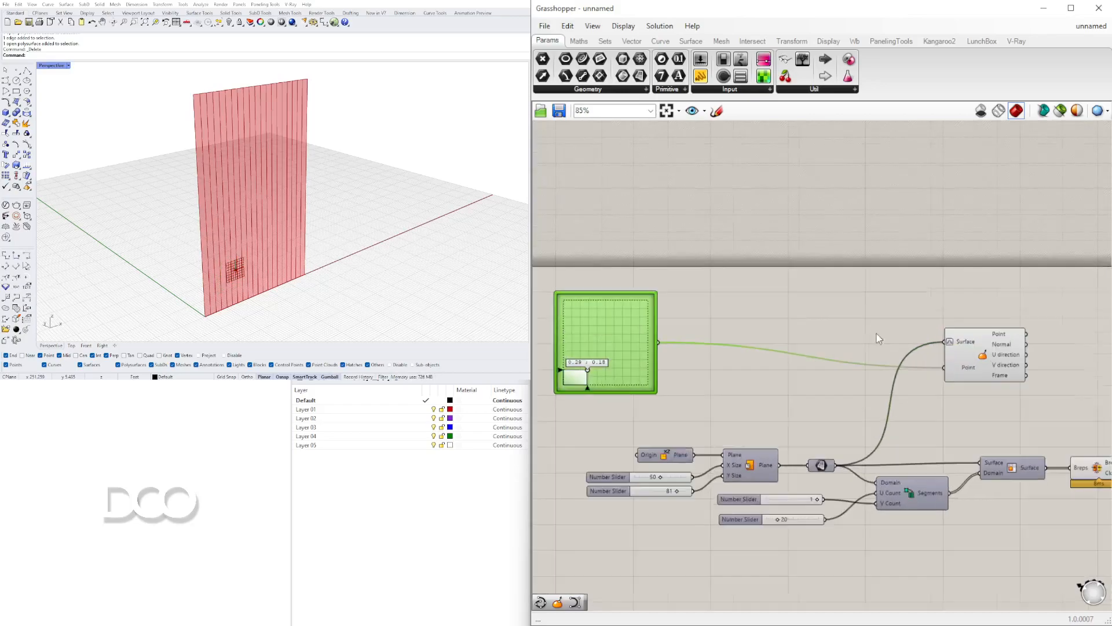
{"action": "left_click_drag", "start_coordinate": [625, 312], "coordinate": [626, 320]}
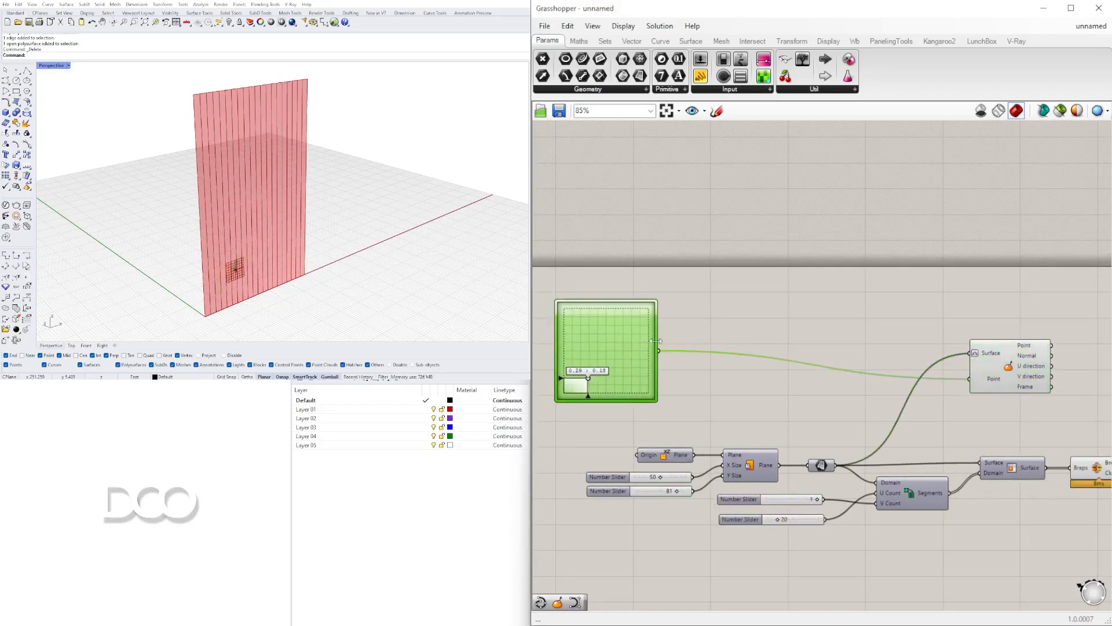
{"action": "double_click", "coordinate": [806, 302]}
{"action": "right_click_drag", "start_coordinate": [675, 335], "coordinate": [796, 302]}
{"action": "left_click_drag", "start_coordinate": [746, 315], "coordinate": [818, 332]}
Add a Construct Point component above the wire between the MD Slider and Evaluate Surface.
{"action": "double_click", "coordinate": [966, 274]}
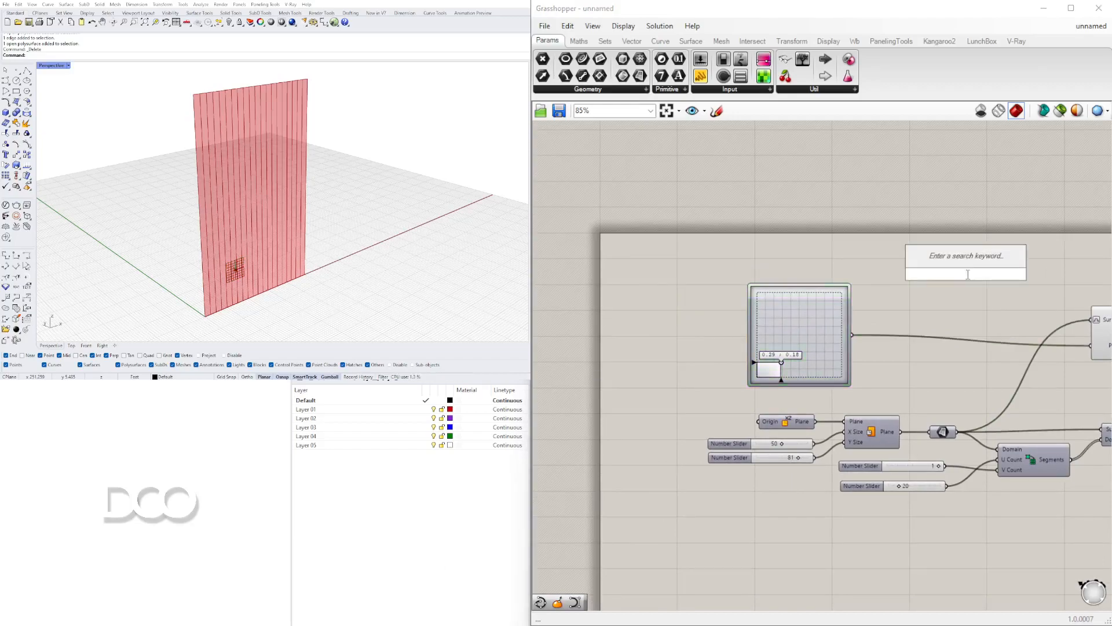
{"action": "type", "text": "constr"}
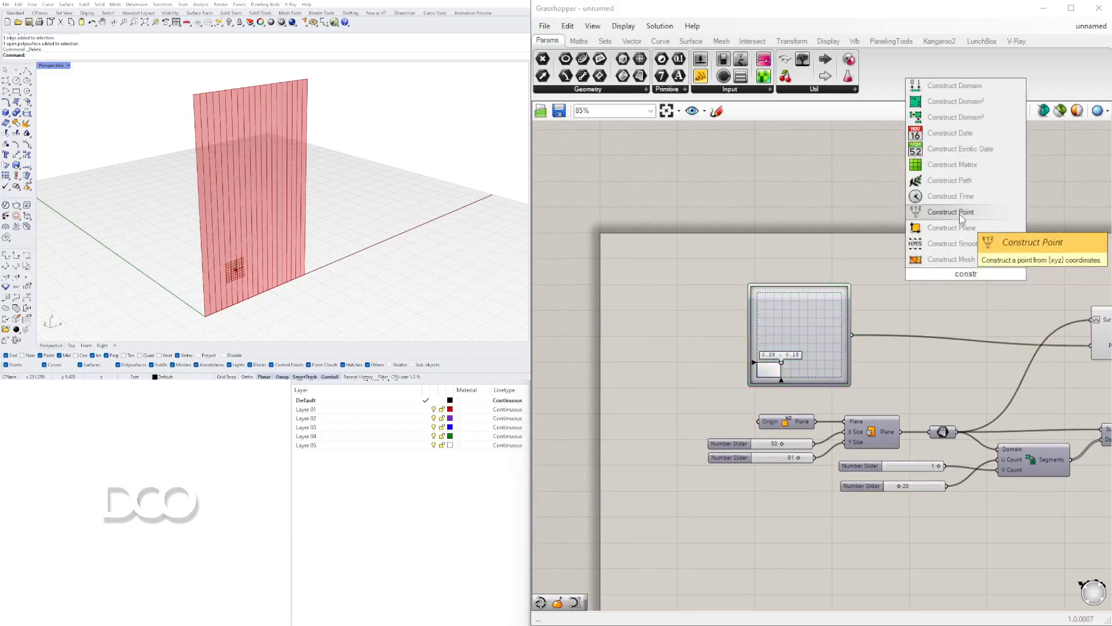
{"action": "left_click", "coordinate": [959, 214]}
{"action": "right_click_drag", "start_coordinate": [953, 290], "coordinate": [818, 252]}
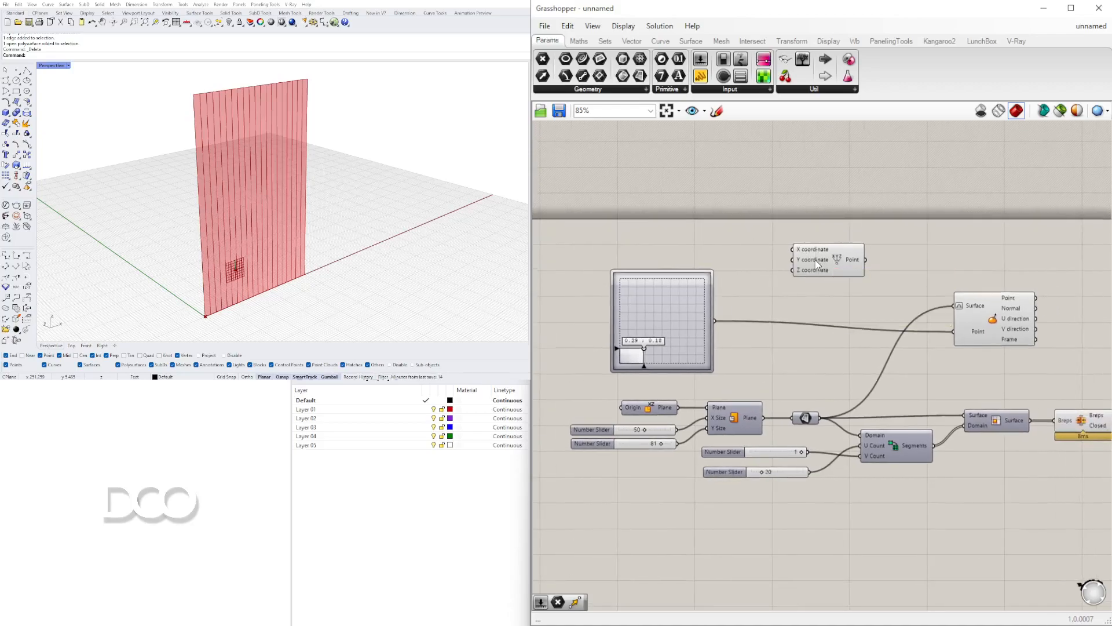
{"action": "left_click", "coordinate": [433, 291]}
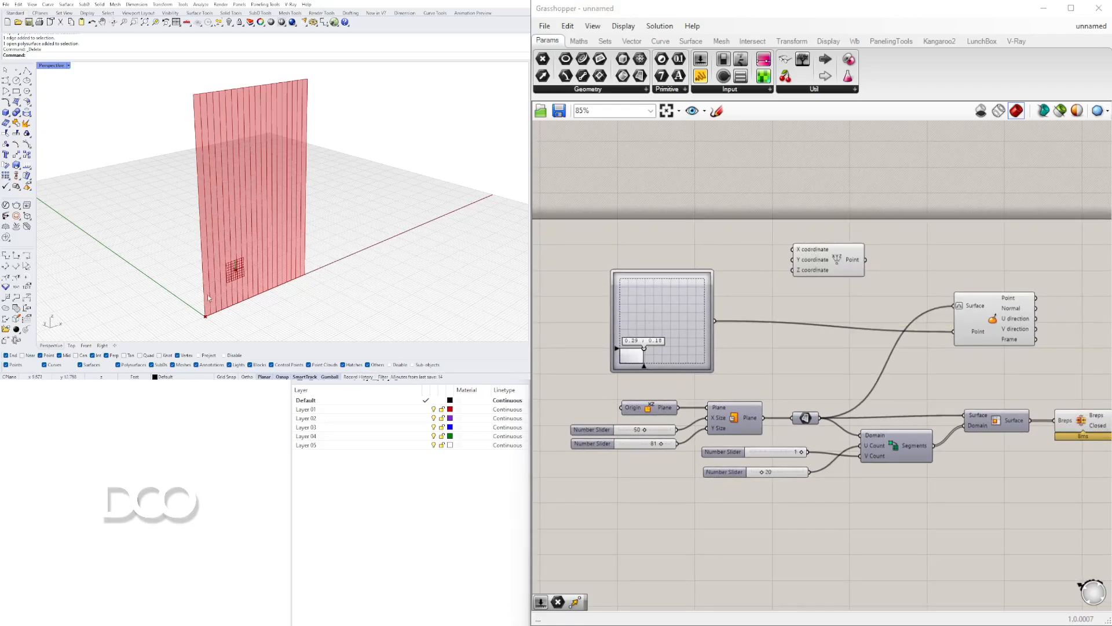
{"action": "left_click", "coordinate": [829, 266]}
Create two Number Sliders with the value 0.8 and wire them to the X and Y coordinate inputs of Construct Point.
{"action": "right_click_drag", "start_coordinate": [705, 263], "coordinate": [734, 271]}
{"action": "double_click", "coordinate": [735, 269]}
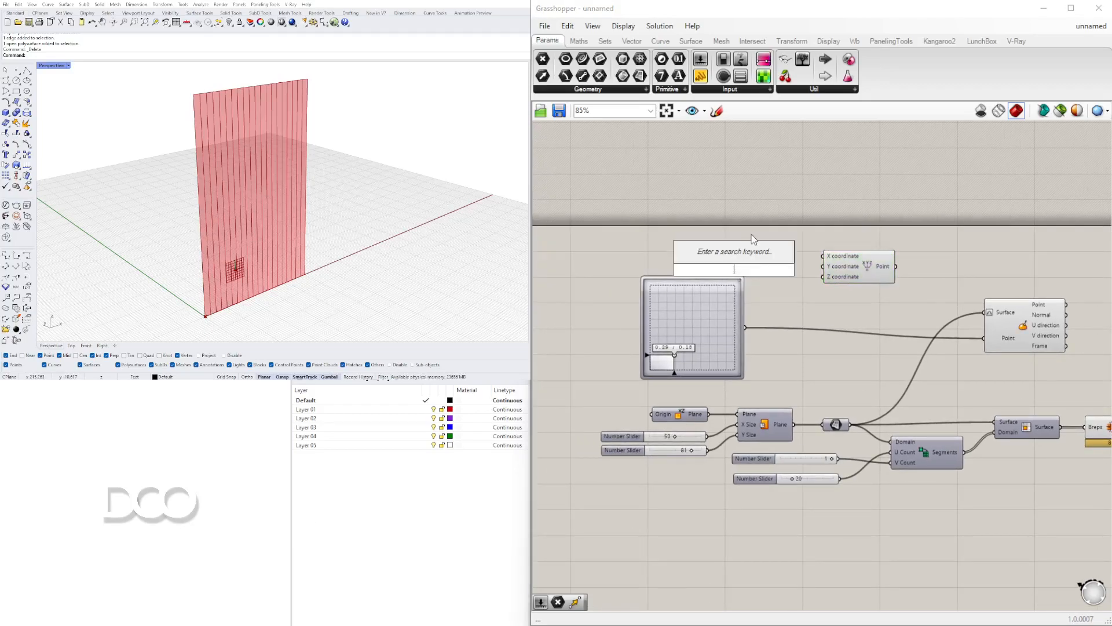
{"action": "type", "text": "8"}
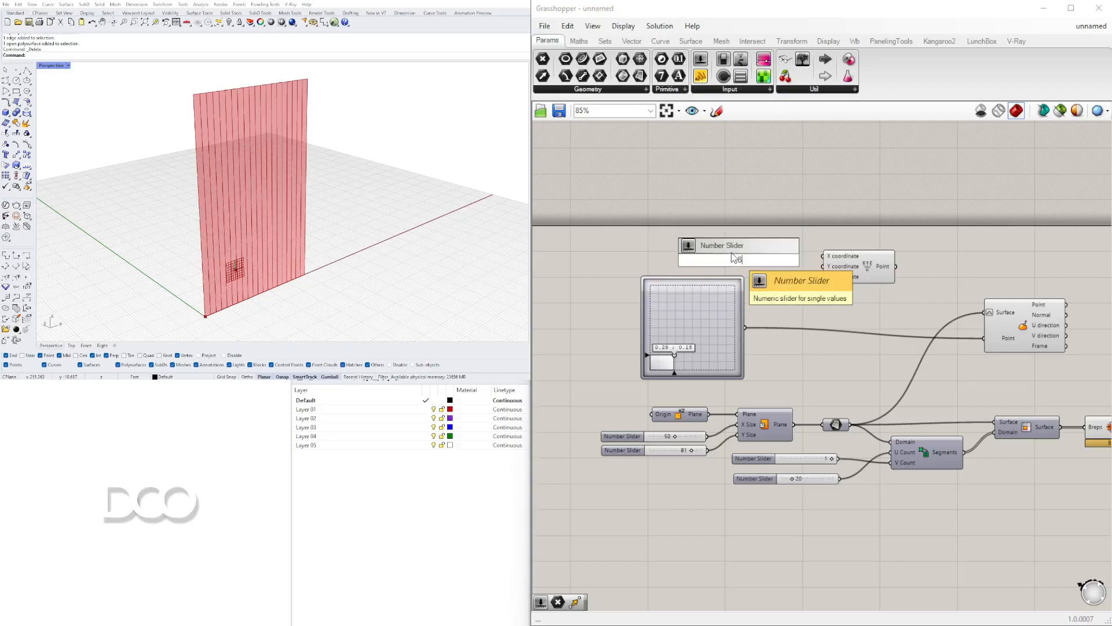
{"action": "key", "text": "Return"}
{"action": "scroll", "coordinate": [787, 253], "scroll_direction": "up", "scroll_amount": 5}
{"action": "left_click", "coordinate": [624, 262]}
{"action": "mouse_move", "coordinate": [623, 258]}
{"action": "left_mouse_down"}
{"action": "mouse_move", "coordinate": [607, 247]}
{"action": "mouse_move", "coordinate": [608, 273]}
{"action": "left_mouse_up"}
{"action": "left_click_drag", "start_coordinate": [780, 251], "coordinate": [855, 258]}
{"action": "left_click_drag", "start_coordinate": [780, 277], "coordinate": [855, 278]}
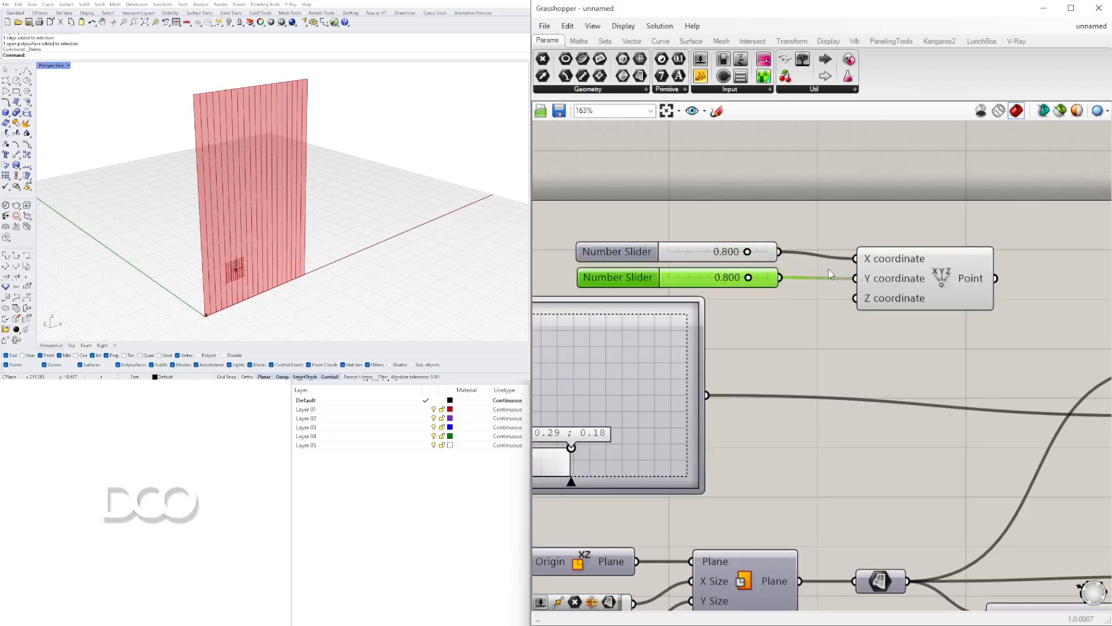
Connect the Construct Point output to the Point input of Evaluate Surface in place of the MD Slider.
{"action": "scroll", "coordinate": [828, 272], "scroll_direction": "down", "scroll_amount": 3}
{"action": "left_click_drag", "start_coordinate": [826, 234], "coordinate": [948, 333]}
{"action": "right_click_drag", "start_coordinate": [788, 280], "coordinate": [975, 301]}
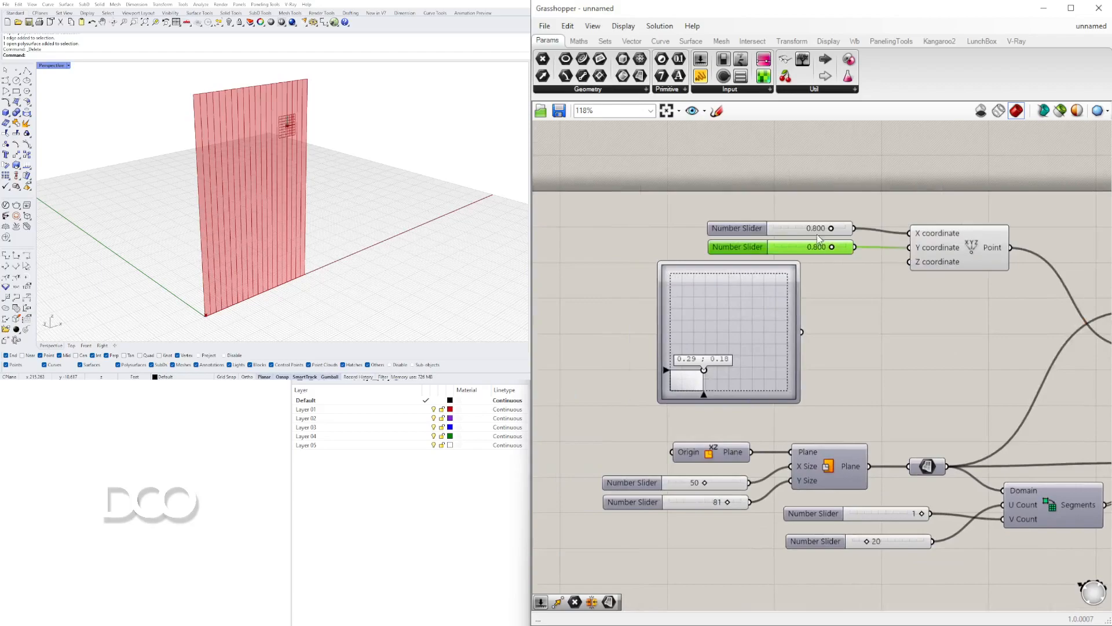
Set the Number Slider feeding the X coordinate to 0.1.
{"action": "scroll", "coordinate": [825, 238], "scroll_direction": "up", "scroll_amount": 4}
{"action": "left_click_drag", "start_coordinate": [847, 234], "coordinate": [743, 235]}
{"action": "double_click", "coordinate": [753, 242]}
{"action": "type", "text": "0.1"}
{"action": "key", "text": "Return"}
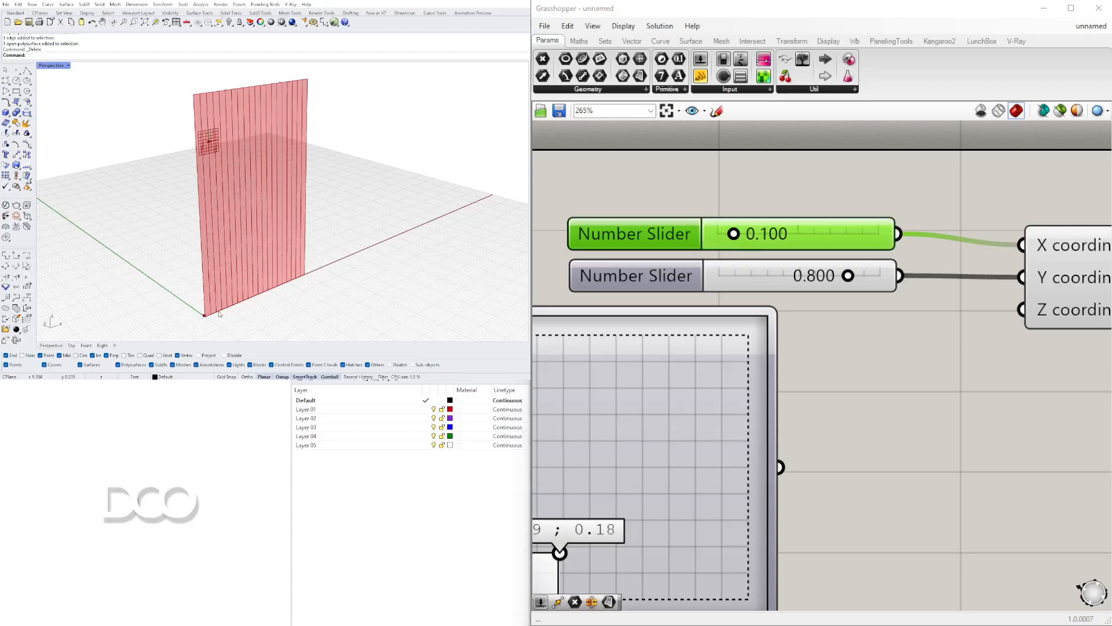
Set the Number Slider feeding the Y coordinate to 0.5 and check the evaluated point on the facade.
{"action": "left_click", "coordinate": [811, 284]}
{"action": "double_click", "coordinate": [811, 284]}
{"action": "type", "text": "0.5"}
{"action": "key", "text": "Return"}
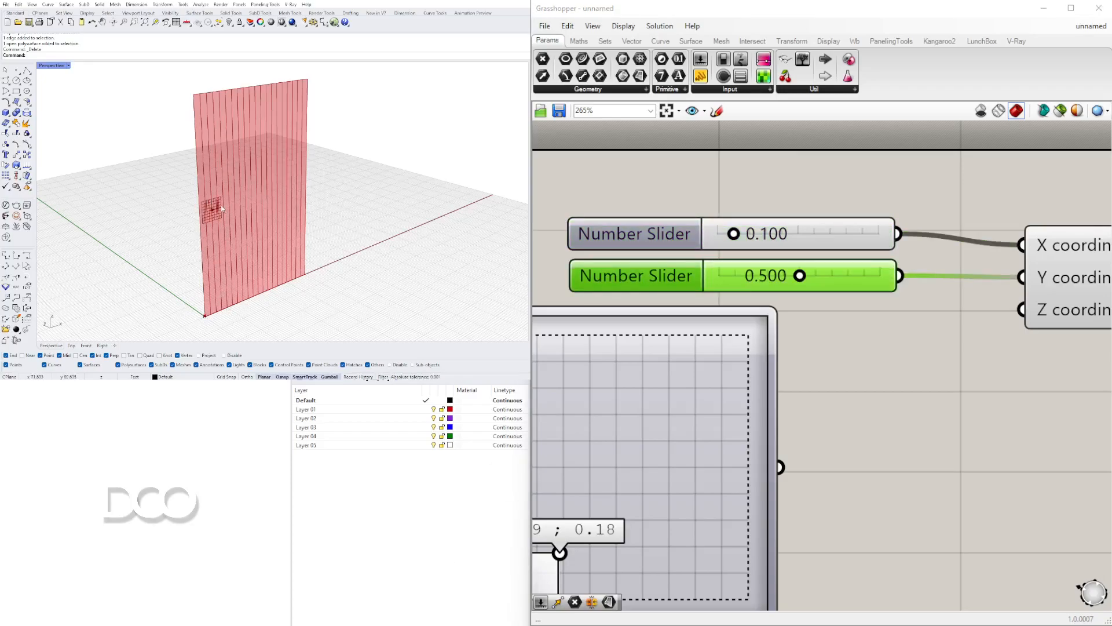
{"action": "scroll", "coordinate": [221, 204], "scroll_direction": "down", "scroll_amount": 5}
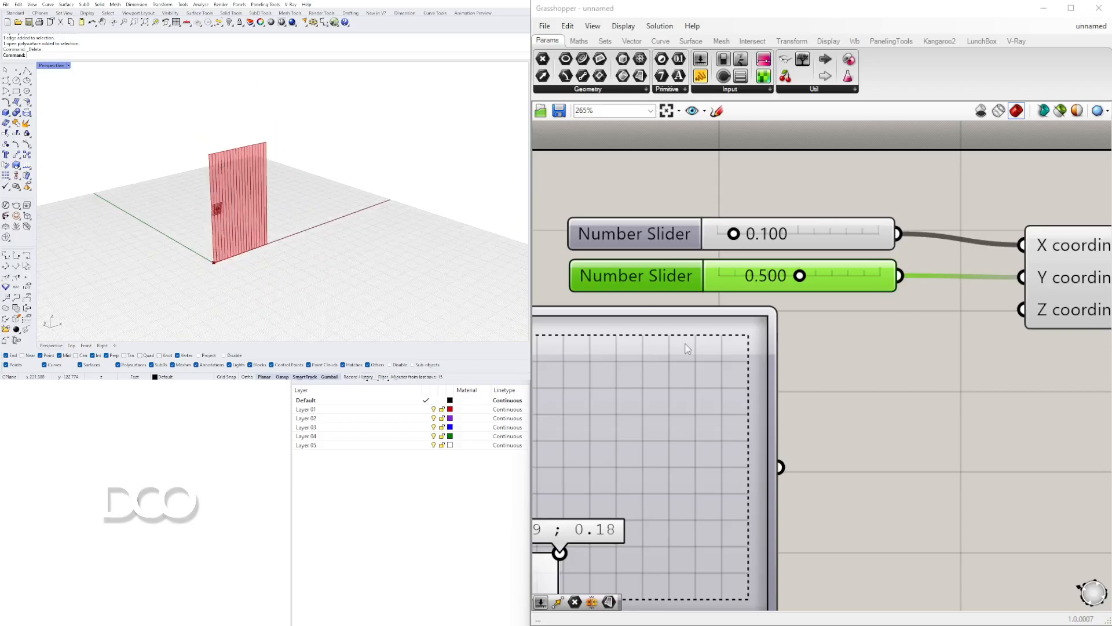
Move Evaluate Surface up so it lines up with the Construct Point component.
{"action": "scroll", "coordinate": [805, 325], "scroll_direction": "down", "scroll_amount": 5}
{"action": "right_click_drag", "start_coordinate": [892, 357], "coordinate": [692, 299]}
{"action": "right_click_drag", "start_coordinate": [804, 281], "coordinate": [883, 328]}
{"action": "left_click_drag", "start_coordinate": [1049, 358], "coordinate": [1040, 295]}
{"action": "right_click_drag", "start_coordinate": [799, 379], "coordinate": [861, 333]}
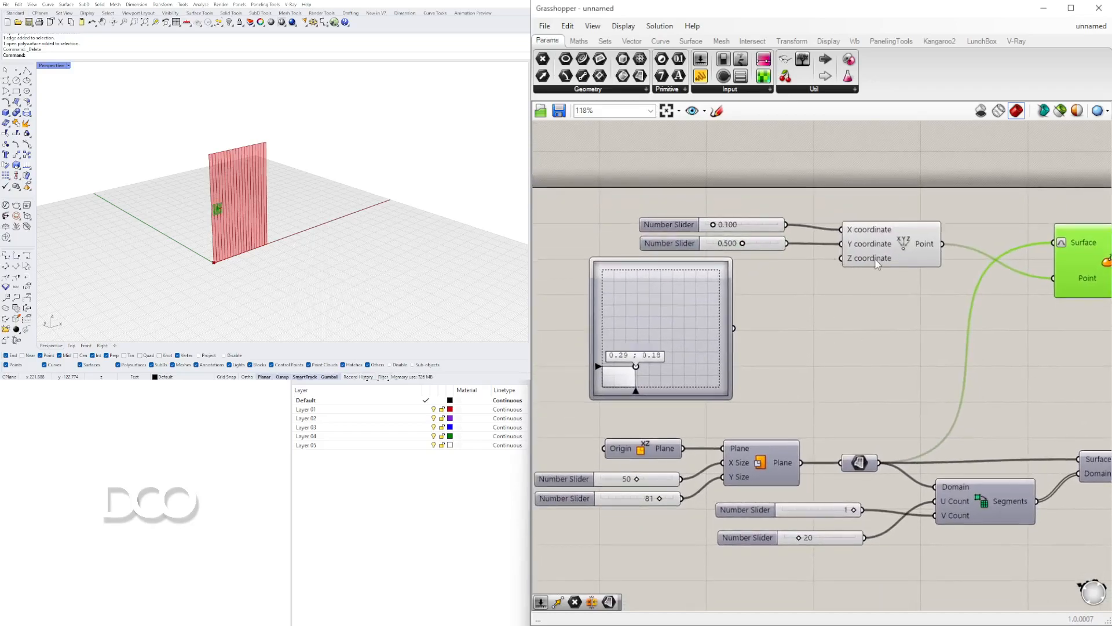
Shift Construct Point and its two Number Sliders together slightly away from the MD Slider.
{"action": "left_click_drag", "start_coordinate": [876, 264], "coordinate": [850, 264]}
{"action": "right_click_drag", "start_coordinate": [804, 347], "coordinate": [792, 286]}
{"action": "scroll", "coordinate": [837, 283], "scroll_direction": "down", "scroll_amount": 2}
{"action": "right_click_drag", "start_coordinate": [859, 266], "coordinate": [856, 300]}
{"action": "left_click_drag", "start_coordinate": [869, 199], "coordinate": [730, 251]}
{"action": "left_click_drag", "start_coordinate": [813, 255], "coordinate": [805, 241]}
{"action": "left_click", "coordinate": [777, 272]}
Place the MD Slider beneath Construct Point and reconnect it to the Point input of Evaluate Surface.
{"action": "left_click_drag", "start_coordinate": [713, 279], "coordinate": [839, 276]}
{"action": "scroll", "coordinate": [894, 281], "scroll_direction": "up", "scroll_amount": 3}
{"action": "left_click_drag", "start_coordinate": [860, 327], "coordinate": [1060, 260]}
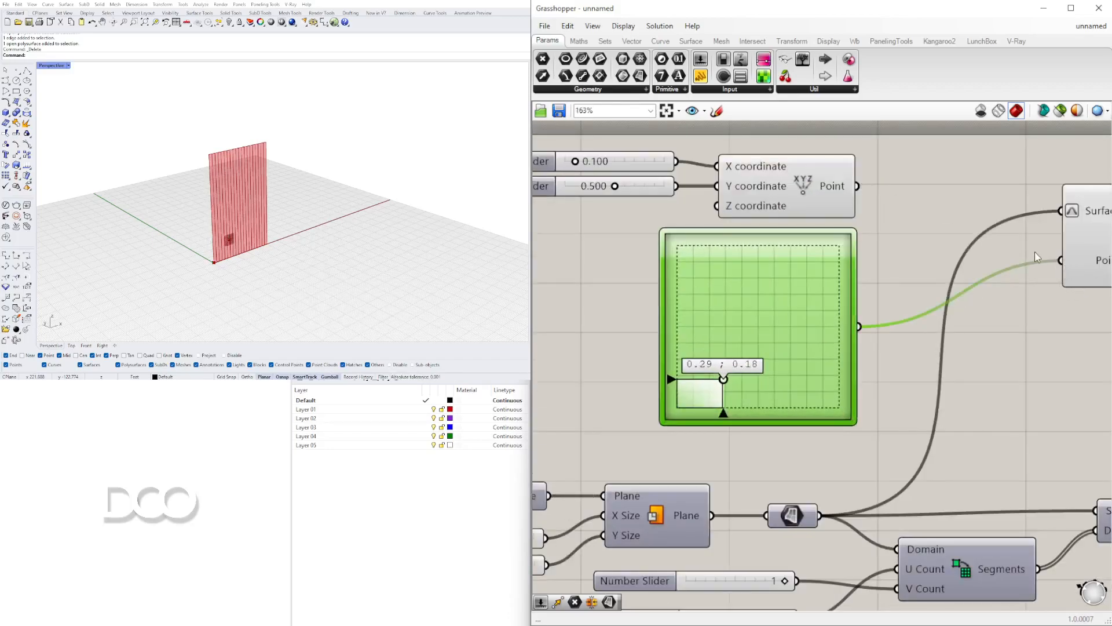
Set the MD Slider's handle to about 0.37 ; 0.45 to place the evaluated point near the facade's mid-height.
{"action": "scroll", "coordinate": [729, 387], "scroll_direction": "up", "scroll_amount": 4}
{"action": "scroll", "coordinate": [724, 383], "scroll_direction": "down", "scroll_amount": 2}
{"action": "right_click_drag", "start_coordinate": [723, 383], "coordinate": [721, 417]}
{"action": "mouse_move", "coordinate": [718, 407]}
{"action": "left_mouse_down"}
{"action": "mouse_move", "coordinate": [700, 411]}
{"action": "mouse_move", "coordinate": [737, 377]}
{"action": "mouse_move", "coordinate": [727, 322]}
{"action": "mouse_move", "coordinate": [701, 386]}
{"action": "mouse_move", "coordinate": [717, 427]}
{"action": "mouse_move", "coordinate": [724, 414]}
{"action": "left_mouse_up"}
{"action": "scroll", "coordinate": [695, 404], "scroll_direction": "up", "scroll_amount": 4}
{"action": "left_click_drag", "start_coordinate": [813, 349], "coordinate": [819, 260]}
{"action": "scroll", "coordinate": [824, 262], "scroll_direction": "down", "scroll_amount": 6}
{"action": "right_click_drag", "start_coordinate": [825, 261], "coordinate": [777, 373]}
{"action": "scroll", "coordinate": [797, 319], "scroll_direction": "down", "scroll_amount": 1}
{"action": "scroll", "coordinate": [724, 316], "scroll_direction": "down", "scroll_amount": 1}
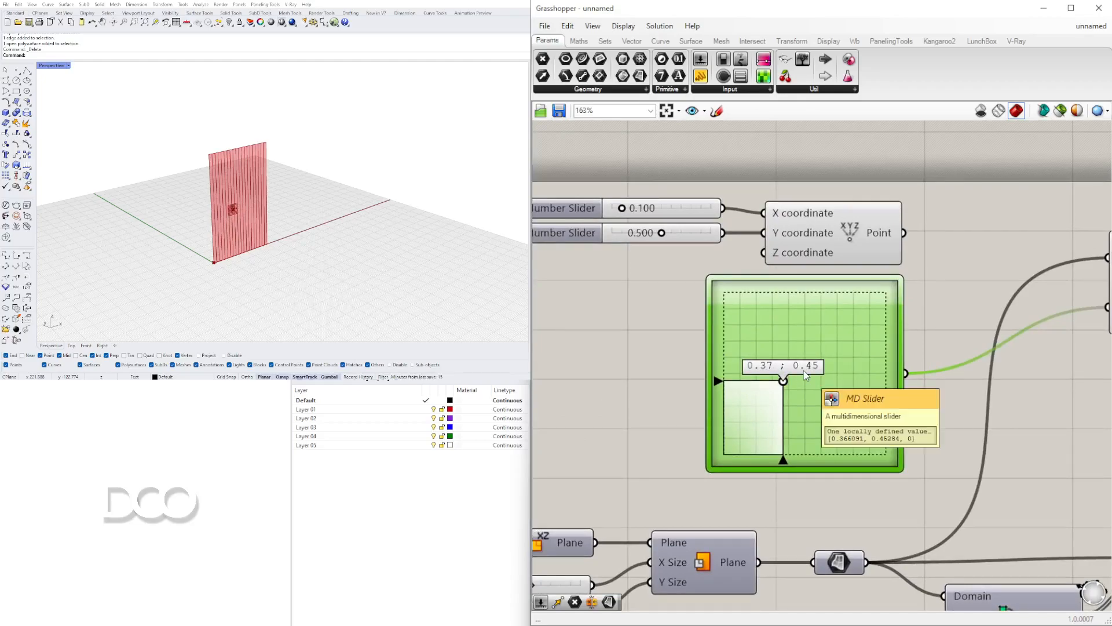
{"action": "scroll", "coordinate": [746, 200], "scroll_direction": "down", "scroll_amount": 1}
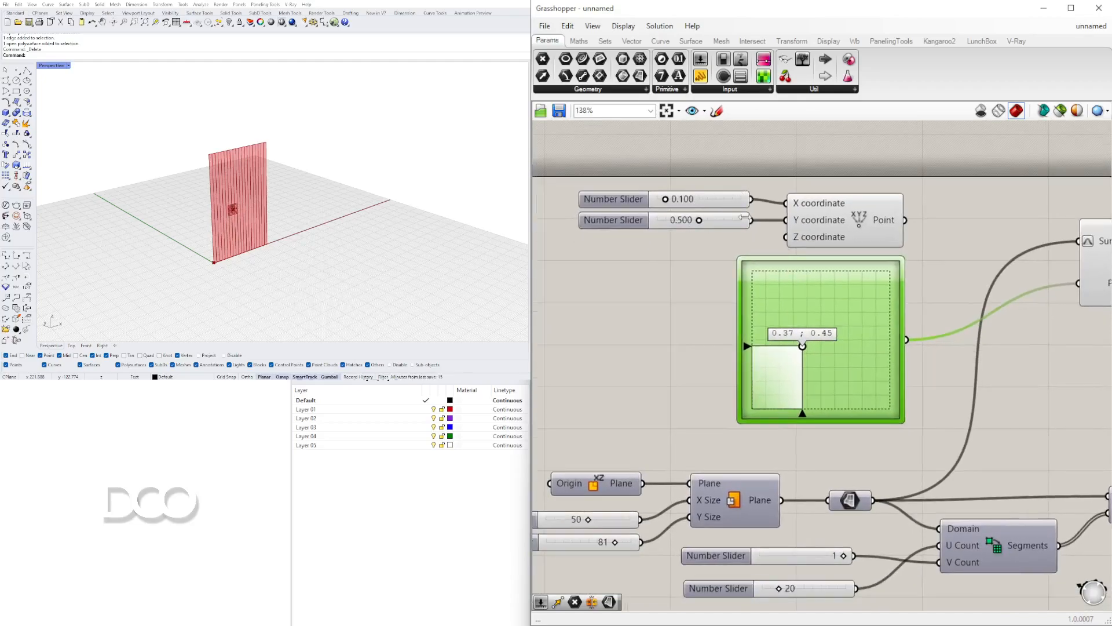
Move Evaluate Surface down closer to the strip components and inspect its U direction output.
{"action": "right_click_drag", "start_coordinate": [905, 239], "coordinate": [851, 236]}
{"action": "right_click_drag", "start_coordinate": [1032, 300], "coordinate": [866, 298]}
{"action": "left_click_drag", "start_coordinate": [948, 249], "coordinate": [961, 336]}
{"action": "right_click_drag", "start_coordinate": [961, 337], "coordinate": [858, 247]}
{"action": "mouse_move", "coordinate": [850, 260]}
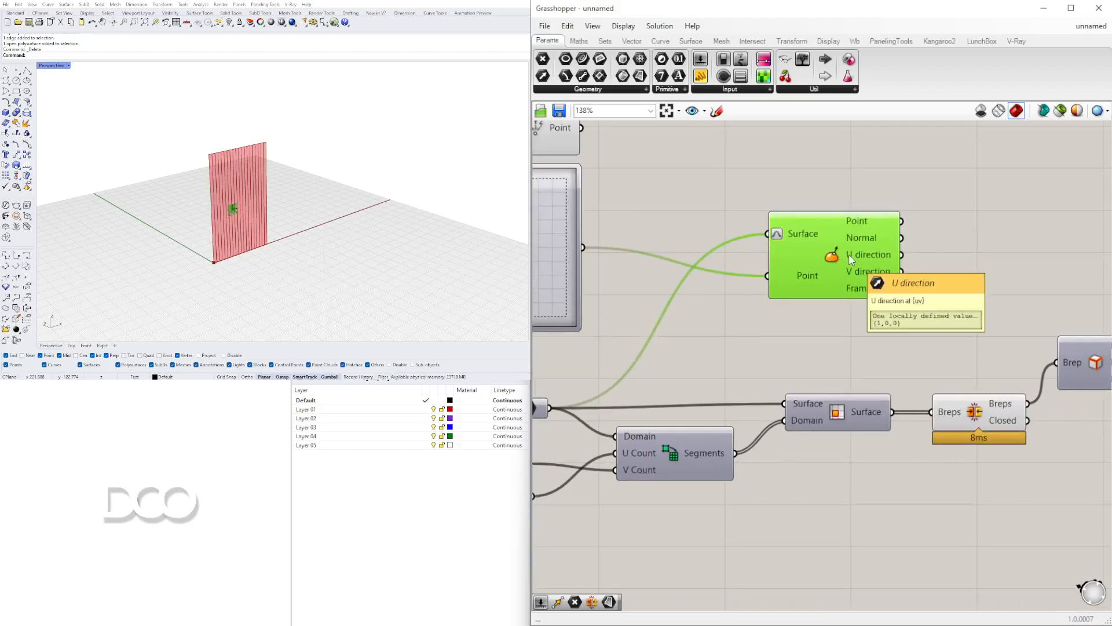
{"action": "scroll", "coordinate": [867, 299], "scroll_direction": "up", "scroll_amount": 4}
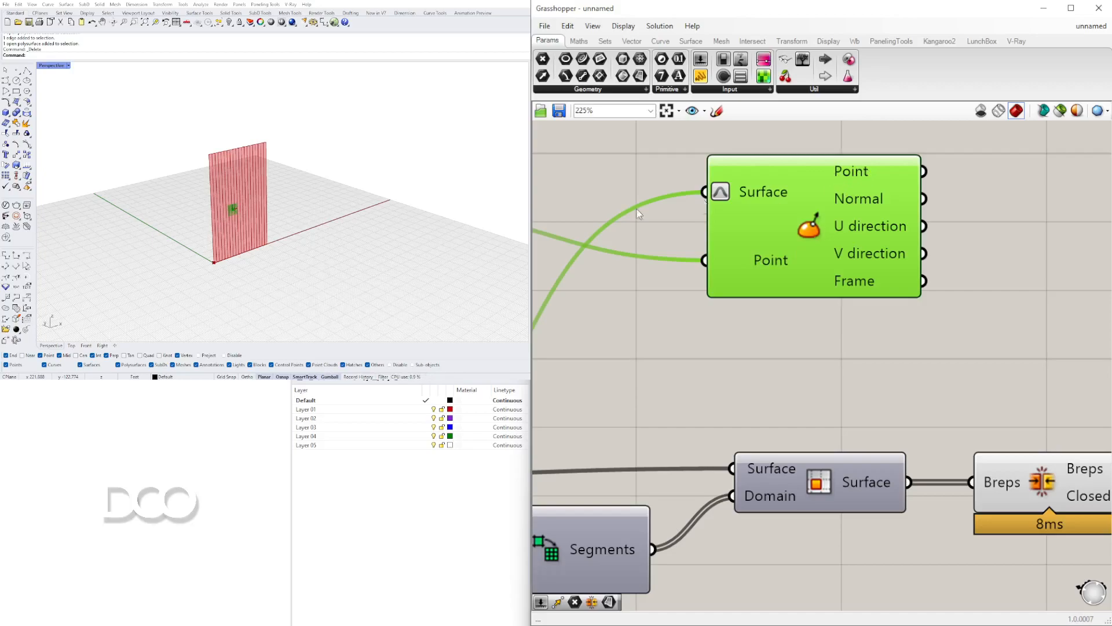
Add a Rectangle component beyond Evaluate Surface and connect the Frame output to its Plane input.
{"action": "scroll", "coordinate": [226, 214], "scroll_direction": "up", "scroll_amount": 5}
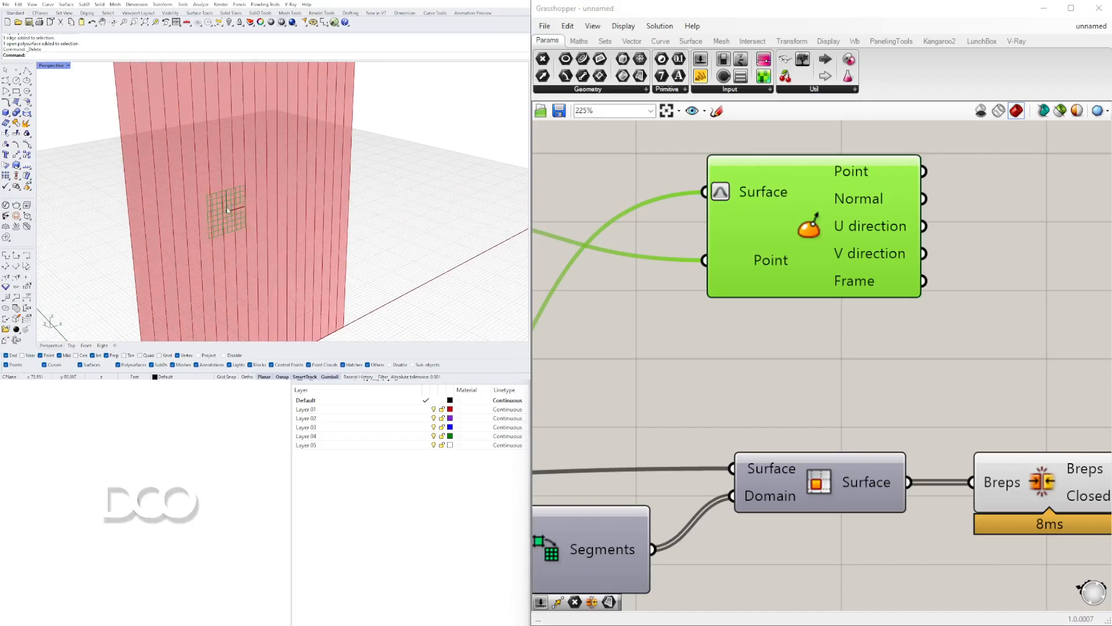
{"action": "scroll", "coordinate": [227, 210], "scroll_direction": "up", "scroll_amount": 3}
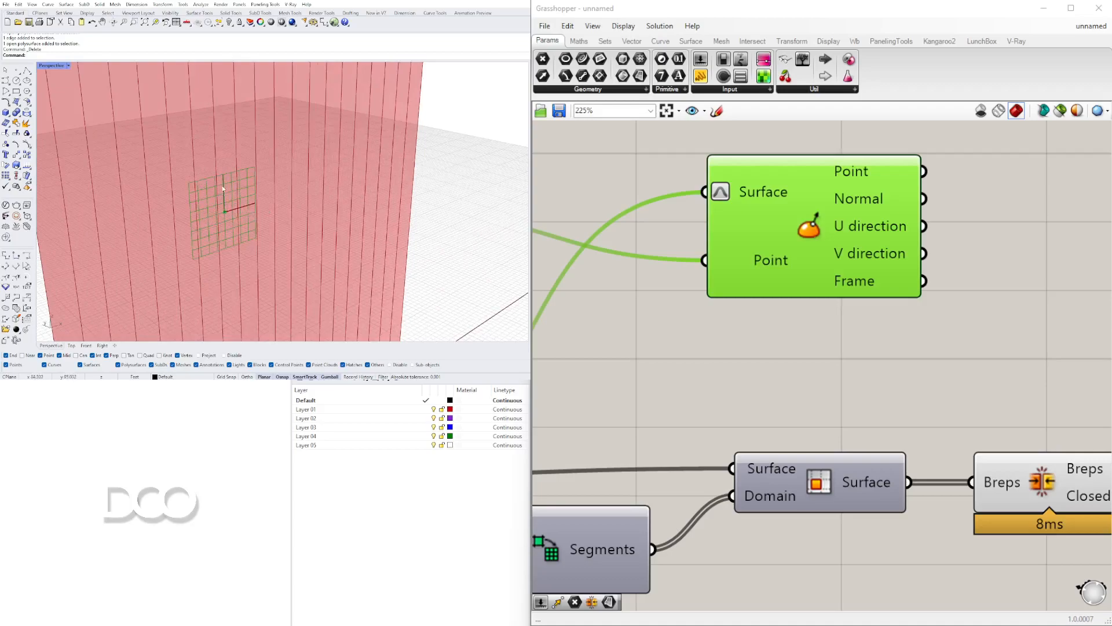
{"action": "scroll", "coordinate": [227, 207], "scroll_direction": "down", "scroll_amount": 5}
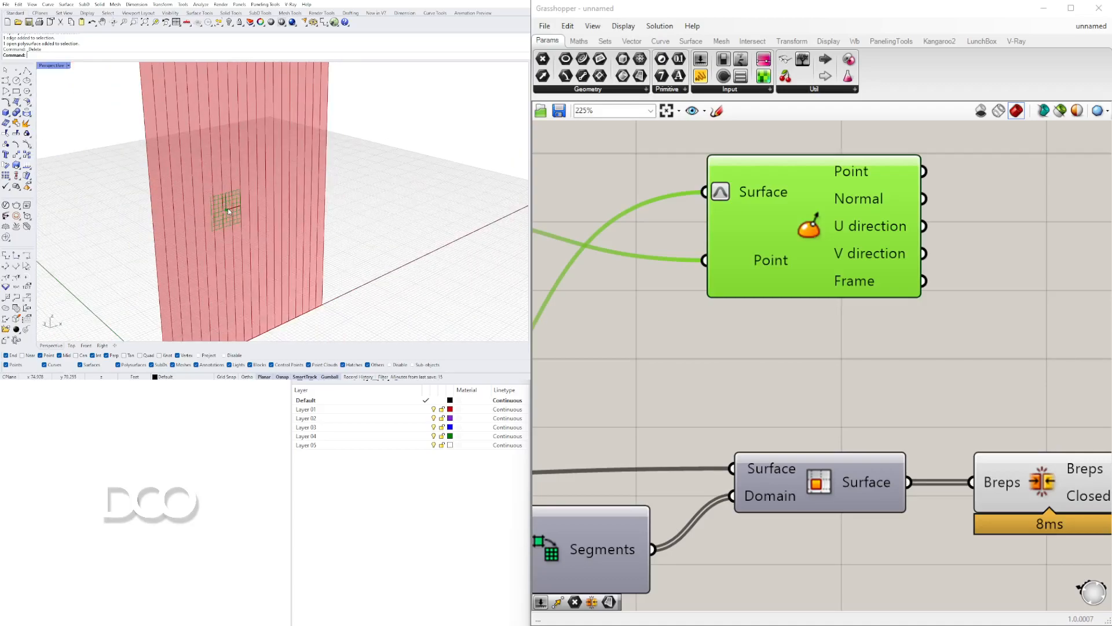
{"action": "right_click_drag", "start_coordinate": [1028, 247], "coordinate": [987, 279]}
{"action": "double_click", "coordinate": [988, 292]}
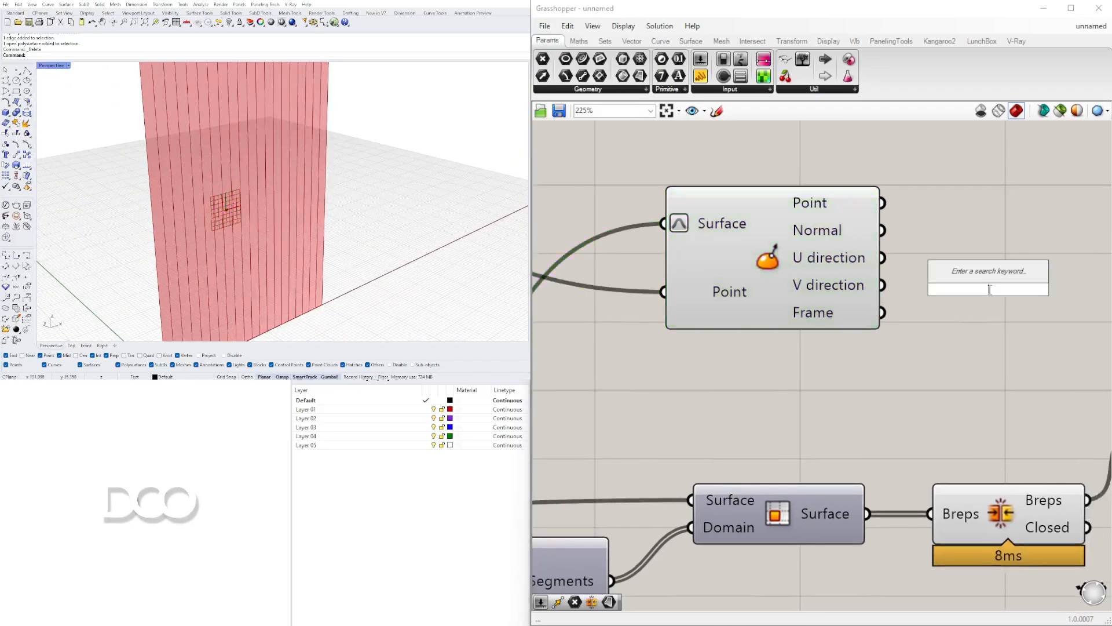
{"action": "type", "text": "rect"}
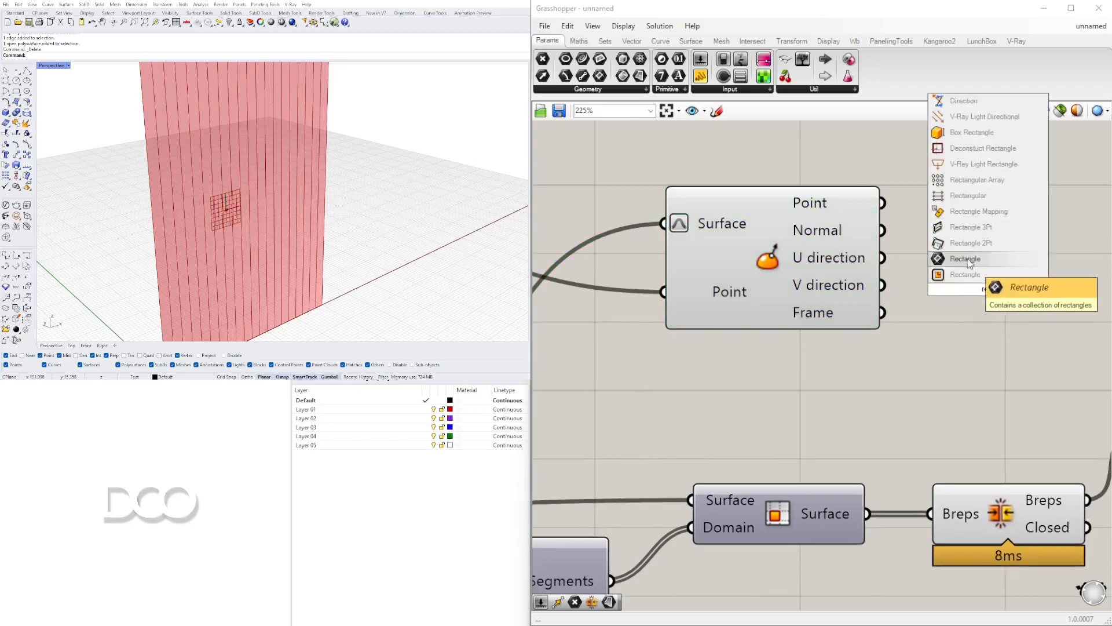
{"action": "left_click", "coordinate": [966, 277]}
{"action": "scroll", "coordinate": [955, 365], "scroll_direction": "down", "scroll_amount": 4}
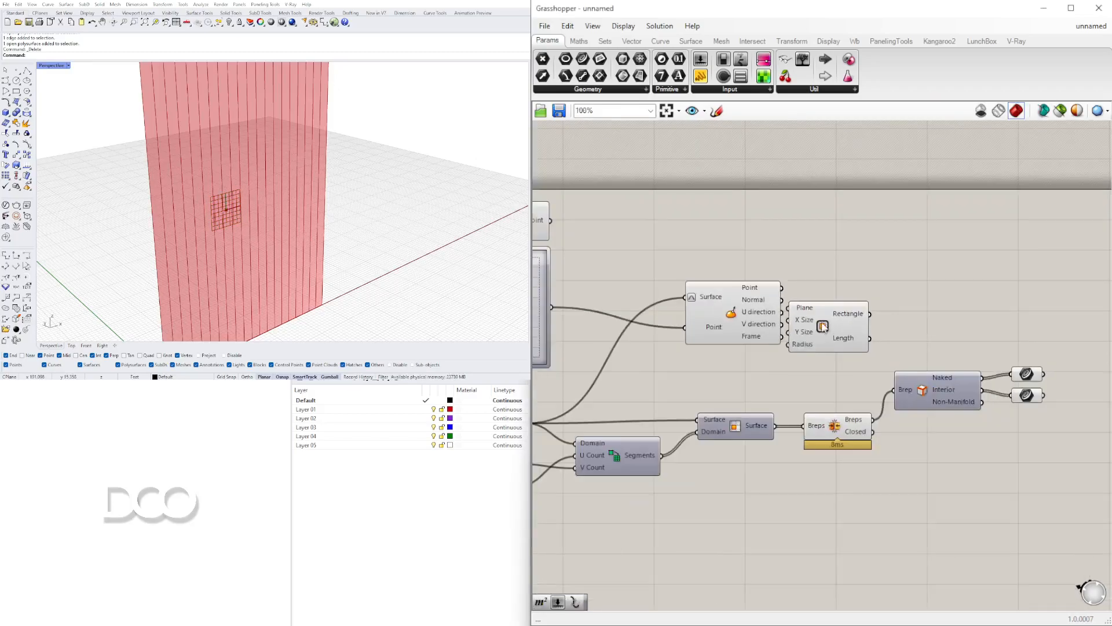
{"action": "left_click_drag", "start_coordinate": [782, 287], "coordinate": [847, 257]}
{"action": "left_click_drag", "start_coordinate": [782, 335], "coordinate": [874, 253]}
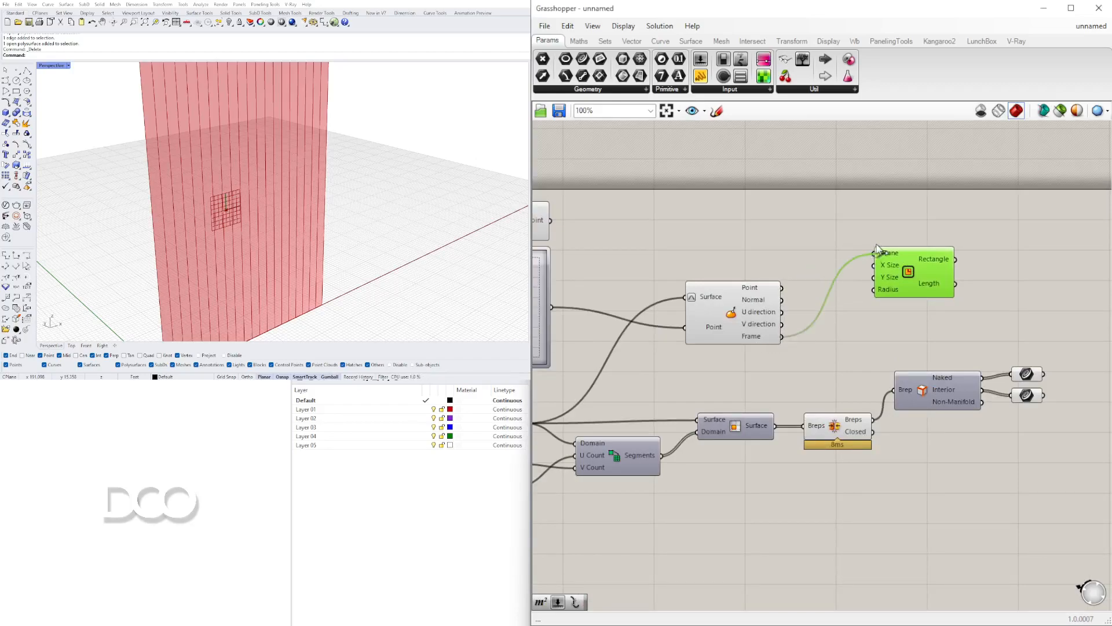
{"action": "left_click_drag", "start_coordinate": [920, 289], "coordinate": [973, 270]}
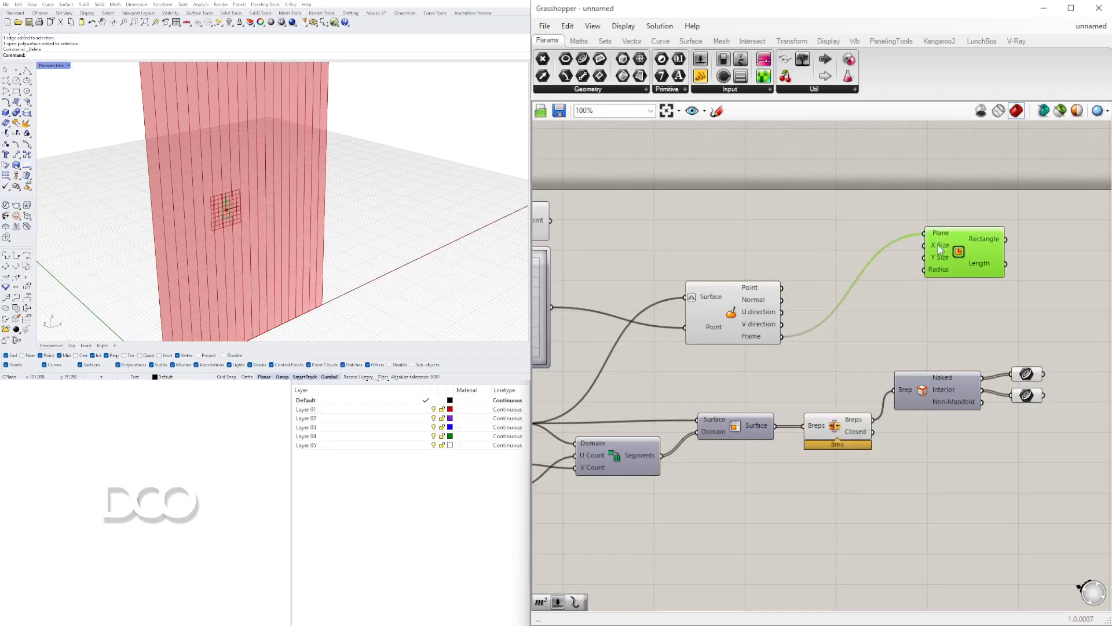
Create two Number Sliders set to 15 and connect them to the Rectangle's X Size and Y Size inputs.
{"action": "double_click", "coordinate": [744, 238]}
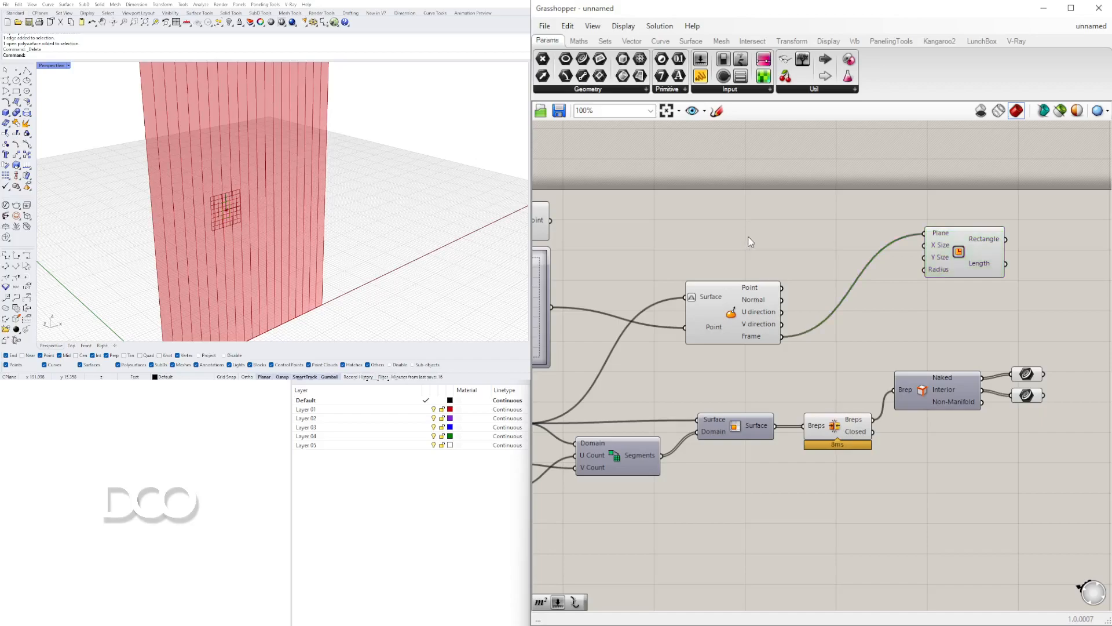
{"action": "type", "text": "15"}
{"action": "key", "text": "Return"}
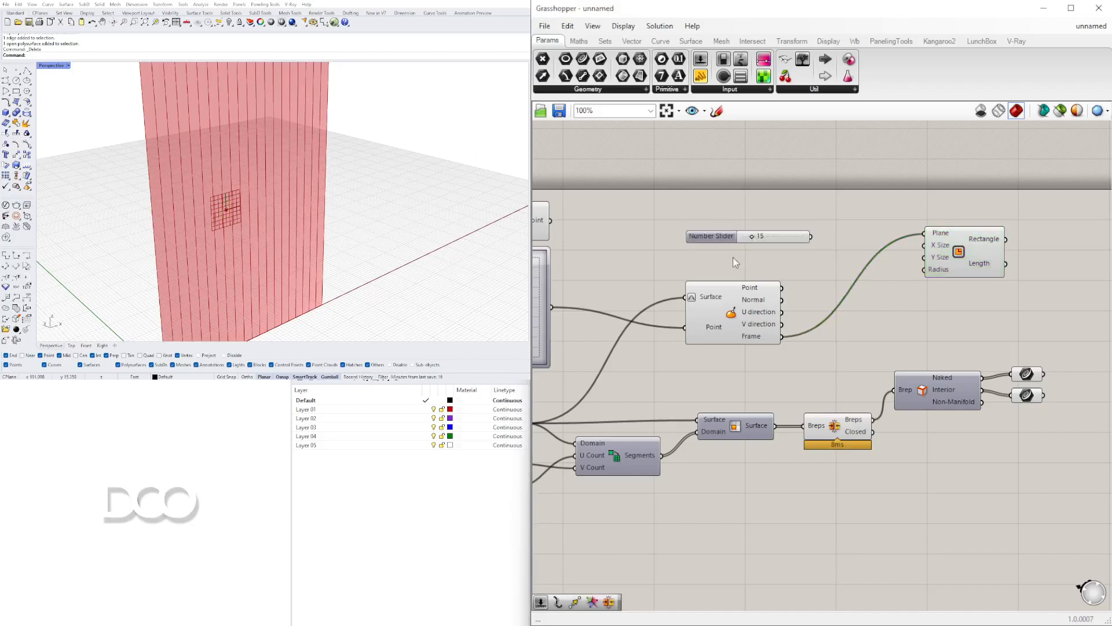
{"action": "scroll", "coordinate": [741, 257], "scroll_direction": "up", "scroll_amount": 3}
{"action": "mouse_move", "coordinate": [711, 234]}
{"action": "left_mouse_down"}
{"action": "mouse_move", "coordinate": [731, 218]}
{"action": "mouse_move", "coordinate": [730, 235]}
{"action": "left_mouse_up"}
{"action": "left_click_drag", "start_coordinate": [872, 212], "coordinate": [1004, 241]}
{"action": "left_click_drag", "start_coordinate": [873, 235], "coordinate": [1004, 258]}
{"action": "scroll", "coordinate": [729, 253], "scroll_direction": "down", "scroll_amount": 3}
{"action": "right_click_drag", "start_coordinate": [730, 253], "coordinate": [873, 291]}
{"action": "left_click", "coordinate": [967, 286]}
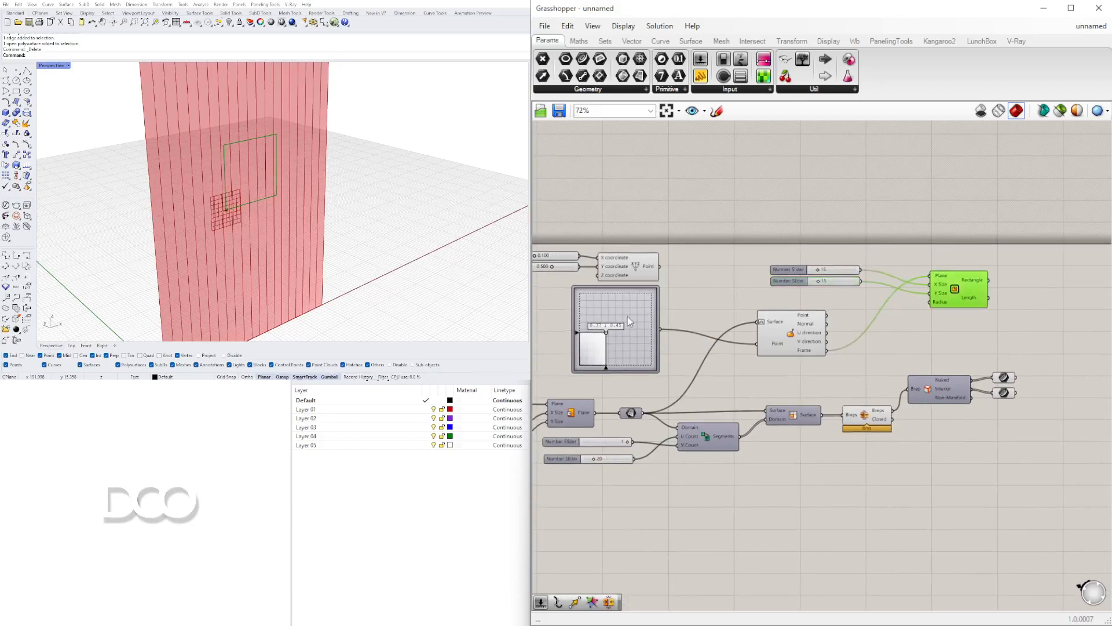
Lower the MD Slider's handle to a vertical value of 0.14 to bring the rectangle near the facade's base.
{"action": "right_click_drag", "start_coordinate": [666, 317], "coordinate": [712, 323]}
{"action": "left_click", "coordinate": [836, 339]}
{"action": "scroll", "coordinate": [284, 226], "scroll_direction": "down", "scroll_amount": 5}
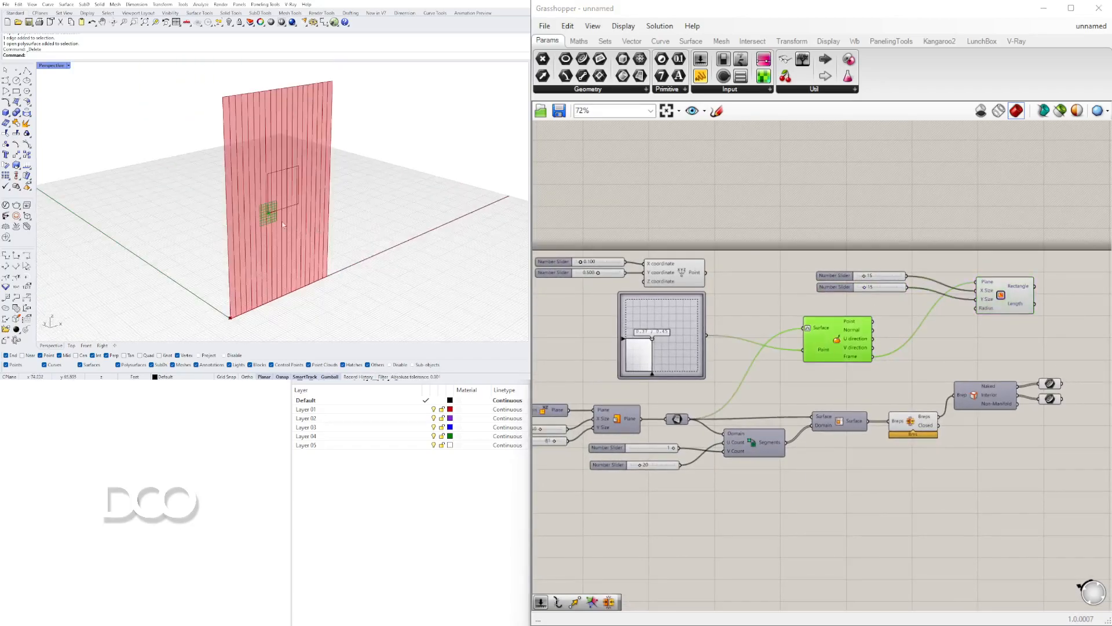
{"action": "right_click_drag", "start_coordinate": [691, 468], "coordinate": [782, 447]}
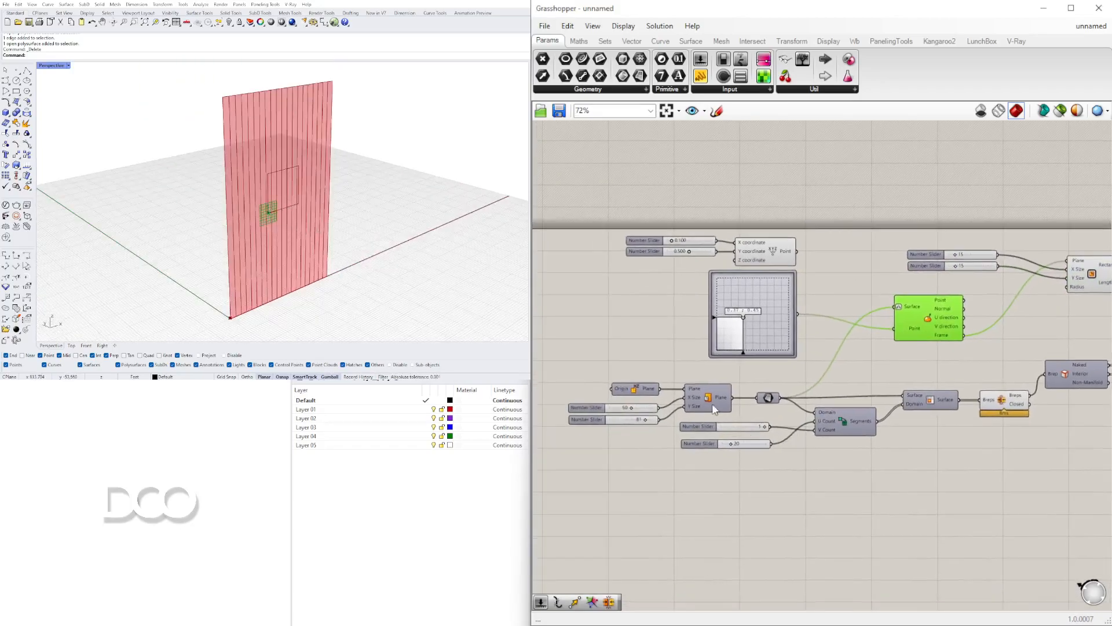
{"action": "left_click", "coordinate": [342, 219]}
{"action": "scroll", "coordinate": [725, 300], "scroll_direction": "up", "scroll_amount": 6}
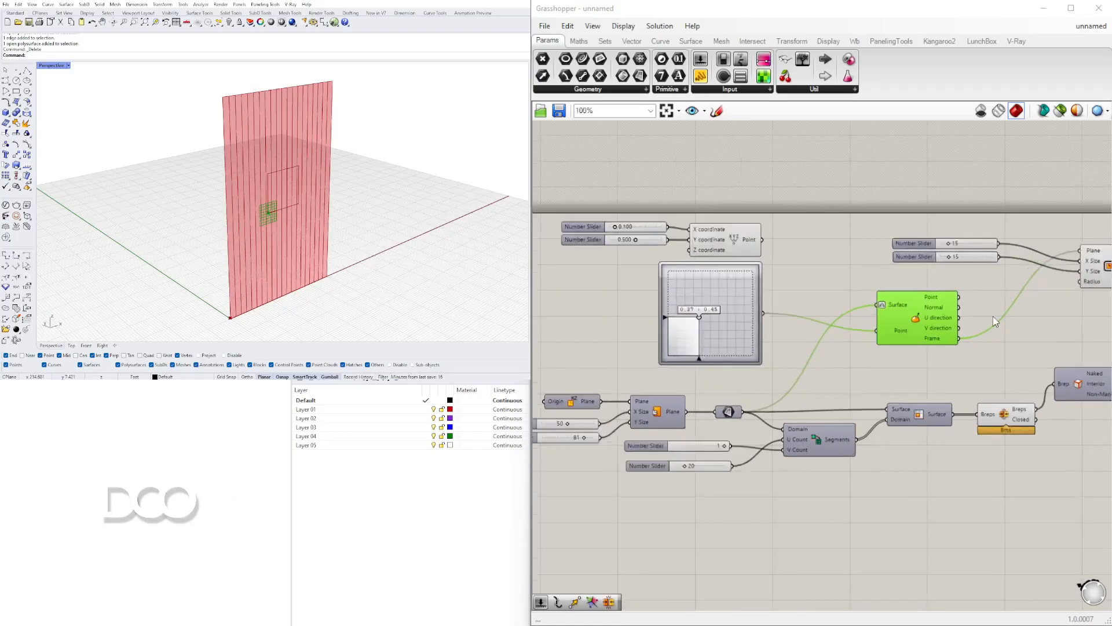
{"action": "left_click_drag", "start_coordinate": [741, 301], "coordinate": [694, 371]}
Set both Rectangle size sliders to 29.
{"action": "scroll", "coordinate": [777, 344], "scroll_direction": "down", "scroll_amount": 5}
{"action": "right_click_drag", "start_coordinate": [859, 337], "coordinate": [611, 364]}
{"action": "scroll", "coordinate": [762, 278], "scroll_direction": "up", "scroll_amount": 8}
{"action": "left_click_drag", "start_coordinate": [777, 282], "coordinate": [809, 282]}
{"action": "left_click_drag", "start_coordinate": [778, 340], "coordinate": [809, 340]}
Set the MD Slider's handle to 0.34 ; 0.49 to place the rectangle's corner near the facade's mid-height.
{"action": "scroll", "coordinate": [695, 368], "scroll_direction": "down", "scroll_amount": 4}
{"action": "right_click_drag", "start_coordinate": [672, 384], "coordinate": [977, 331]}
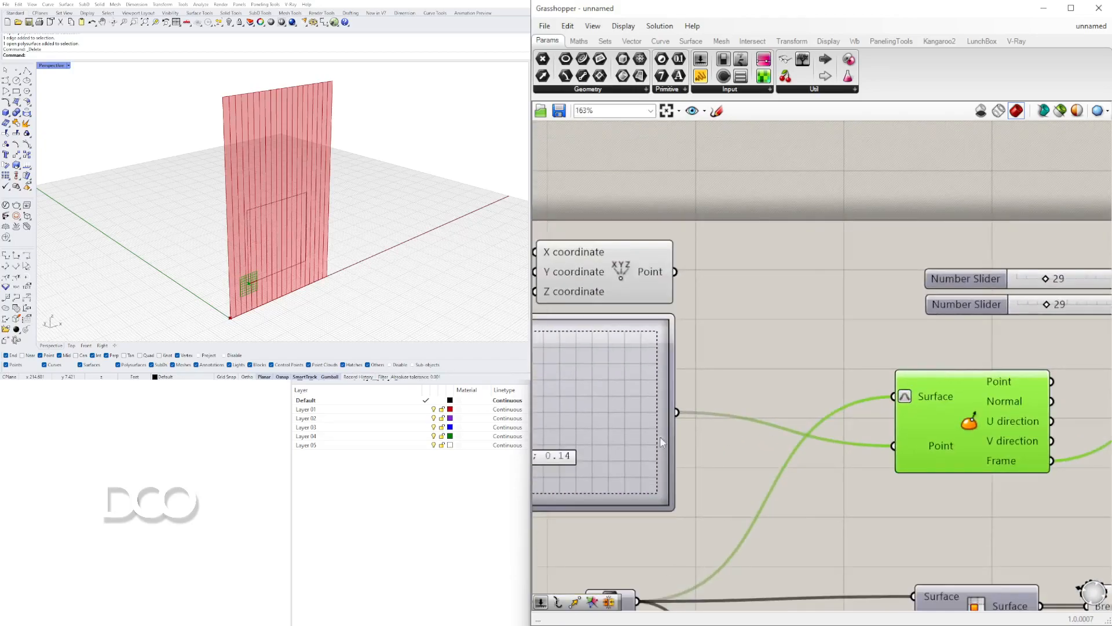
{"action": "right_click_drag", "start_coordinate": [664, 442], "coordinate": [705, 431]}
{"action": "left_click_drag", "start_coordinate": [705, 461], "coordinate": [731, 402]}
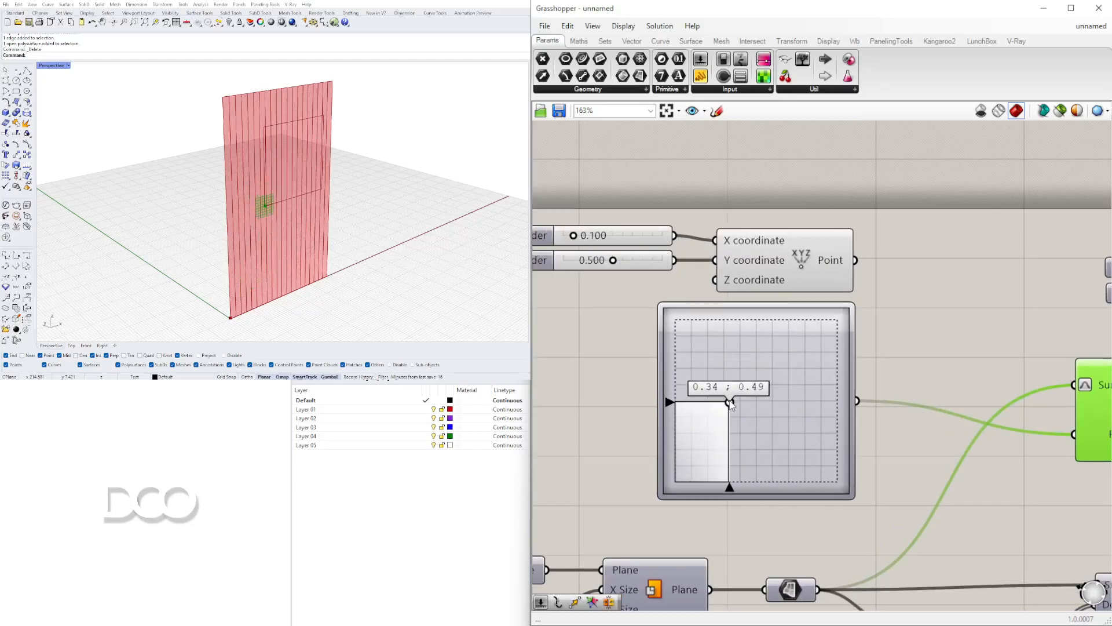
Set the U Count slider of the facade division to 38.
{"action": "scroll", "coordinate": [797, 394], "scroll_direction": "down", "scroll_amount": 5}
{"action": "scroll", "coordinate": [658, 521], "scroll_direction": "up", "scroll_amount": 4}
{"action": "right_click_drag", "start_coordinate": [871, 411], "coordinate": [674, 383]}
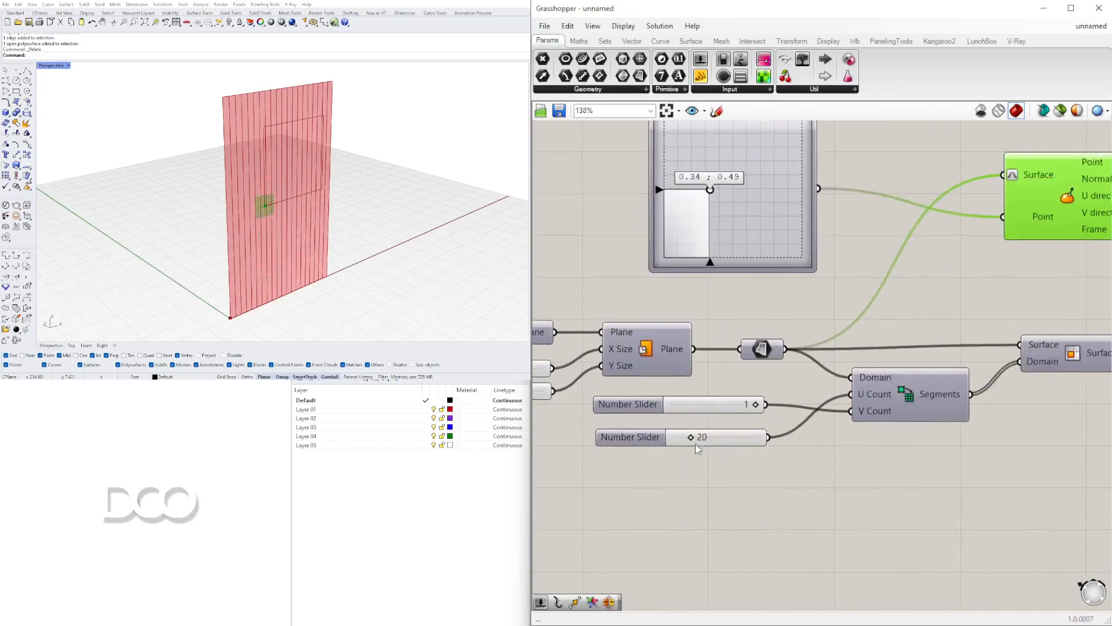
{"action": "scroll", "coordinate": [741, 437], "scroll_direction": "up", "scroll_amount": 4}
{"action": "left_click_drag", "start_coordinate": [678, 439], "coordinate": [712, 443]}
Set the Rectangle's X Size slider to 18 and its Y Size slider to 33.
{"action": "scroll", "coordinate": [799, 390], "scroll_direction": "down", "scroll_amount": 5}
{"action": "right_click_drag", "start_coordinate": [811, 427], "coordinate": [582, 427]}
{"action": "scroll", "coordinate": [747, 272], "scroll_direction": "up", "scroll_amount": 5}
{"action": "scroll", "coordinate": [742, 243], "scroll_direction": "up", "scroll_amount": 3}
{"action": "left_click_drag", "start_coordinate": [768, 232], "coordinate": [740, 234]}
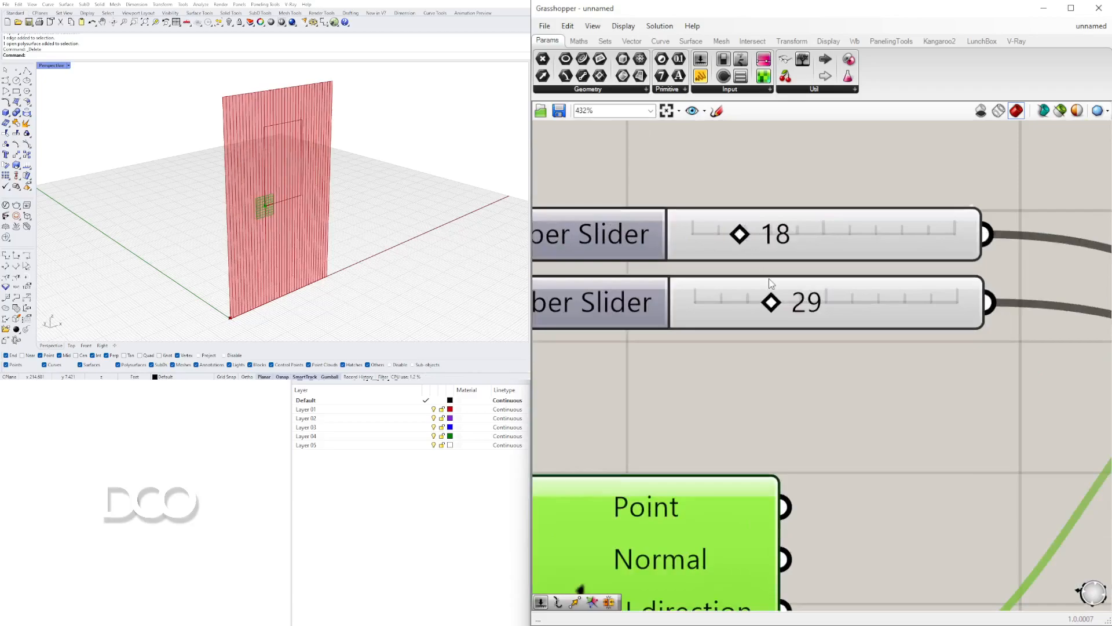
{"action": "left_click_drag", "start_coordinate": [772, 308], "coordinate": [782, 308]}
Shift the Rectangle's two size sliders slightly closer to Evaluate Surface.
{"action": "scroll", "coordinate": [273, 106], "scroll_direction": "up", "scroll_amount": 4}
{"action": "right_click_drag", "start_coordinate": [348, 199], "coordinate": [378, 179]}
{"action": "scroll", "coordinate": [309, 191], "scroll_direction": "down", "scroll_amount": 3}
{"action": "scroll", "coordinate": [651, 269], "scroll_direction": "down", "scroll_amount": 5}
{"action": "scroll", "coordinate": [883, 313], "scroll_direction": "down", "scroll_amount": 3}
{"action": "right_click_drag", "start_coordinate": [920, 323], "coordinate": [939, 349]}
{"action": "left_click_drag", "start_coordinate": [1007, 266], "coordinate": [755, 354]}
{"action": "left_click_drag", "start_coordinate": [965, 326], "coordinate": [952, 342]}
{"action": "left_click", "coordinate": [964, 314]}
{"action": "right_click_drag", "start_coordinate": [1002, 480], "coordinate": [962, 393]}
{"action": "left_click_drag", "start_coordinate": [1036, 435], "coordinate": [887, 416]}
{"action": "left_click", "coordinate": [885, 339]}
Rename the Plane Surface's X Size slider as FACADE SIZE X.
{"action": "scroll", "coordinate": [884, 339], "scroll_direction": "down", "scroll_amount": 4}
{"action": "scroll", "coordinate": [864, 394], "scroll_direction": "up", "scroll_amount": 5}
{"action": "right_click_drag", "start_coordinate": [695, 395], "coordinate": [815, 422]}
{"action": "right_click", "coordinate": [702, 371]}
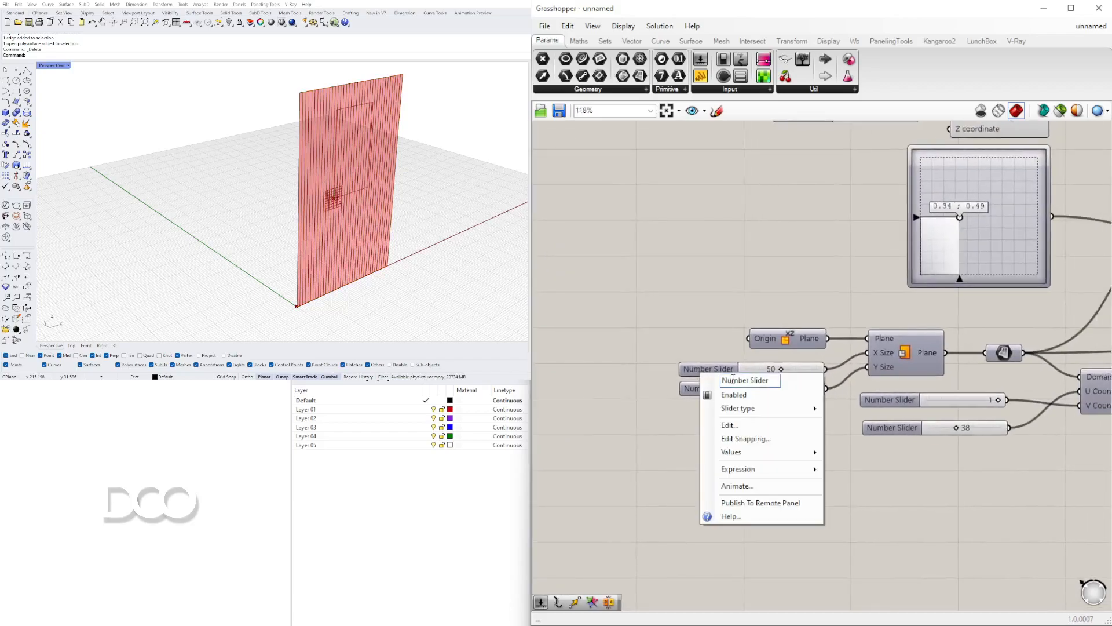
{"action": "key", "text": "ctrl+a"}
{"action": "type", "text": "fac"}
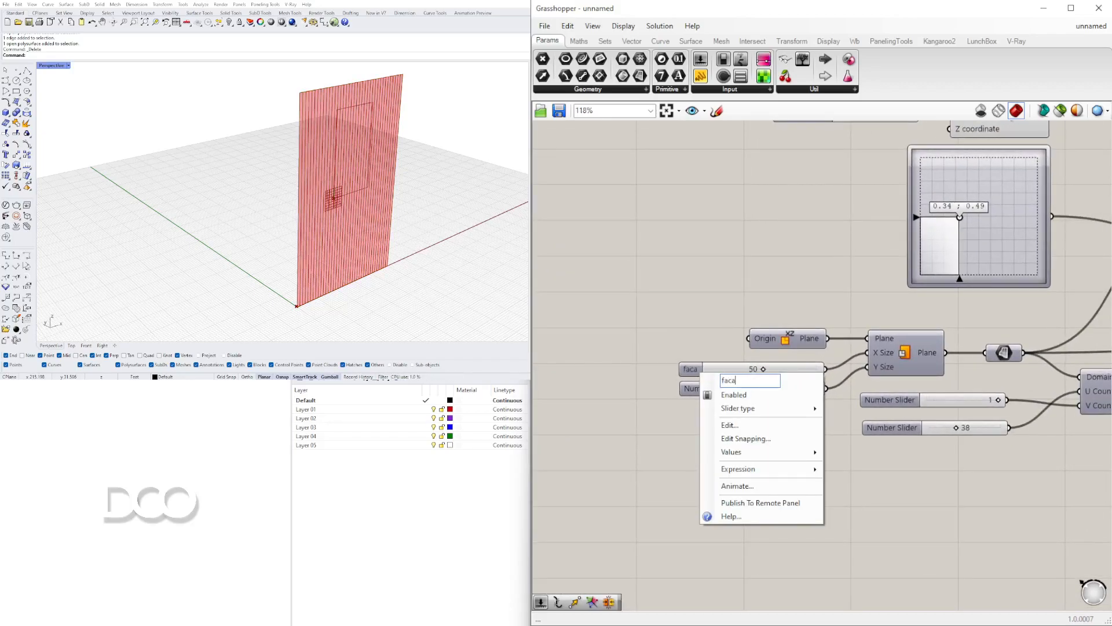
{"action": "key", "text": "BackSpace"}
{"action": "type", "text": "F"}
{"action": "type", "text": "ACADE SIZE X"}
{"action": "key", "text": "Return"}
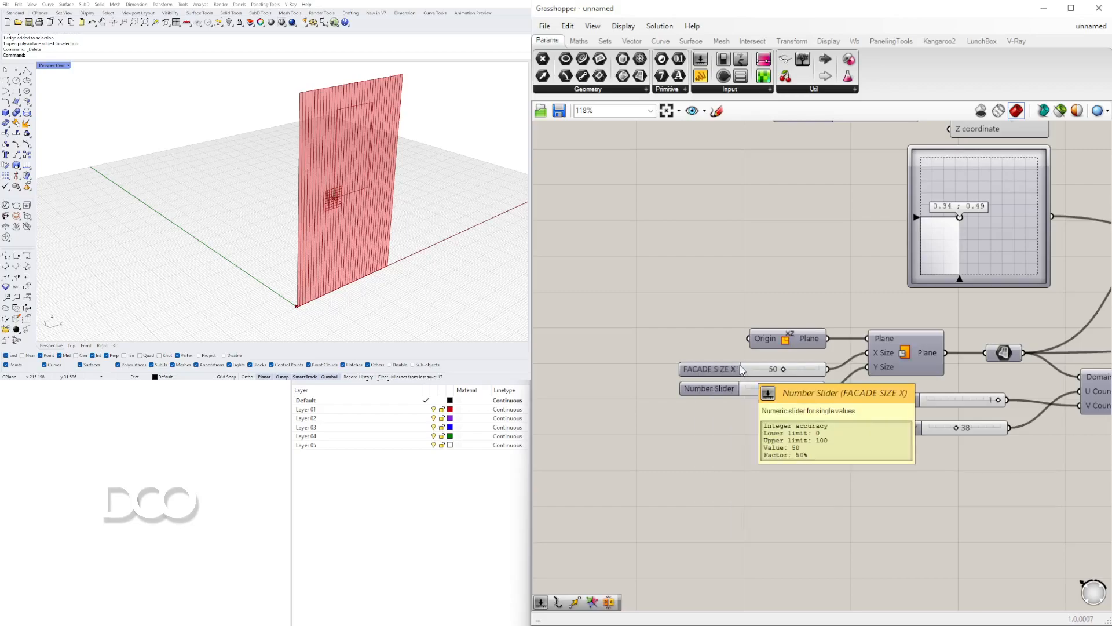
Rename the Plane Surface's Y Size slider as FACADE SIZE Y and shift both facade sliders slightly away from the component.
{"action": "right_click", "coordinate": [693, 372]}
{"action": "left_click", "coordinate": [727, 376]}
{"action": "key", "text": "ctrl+c"}
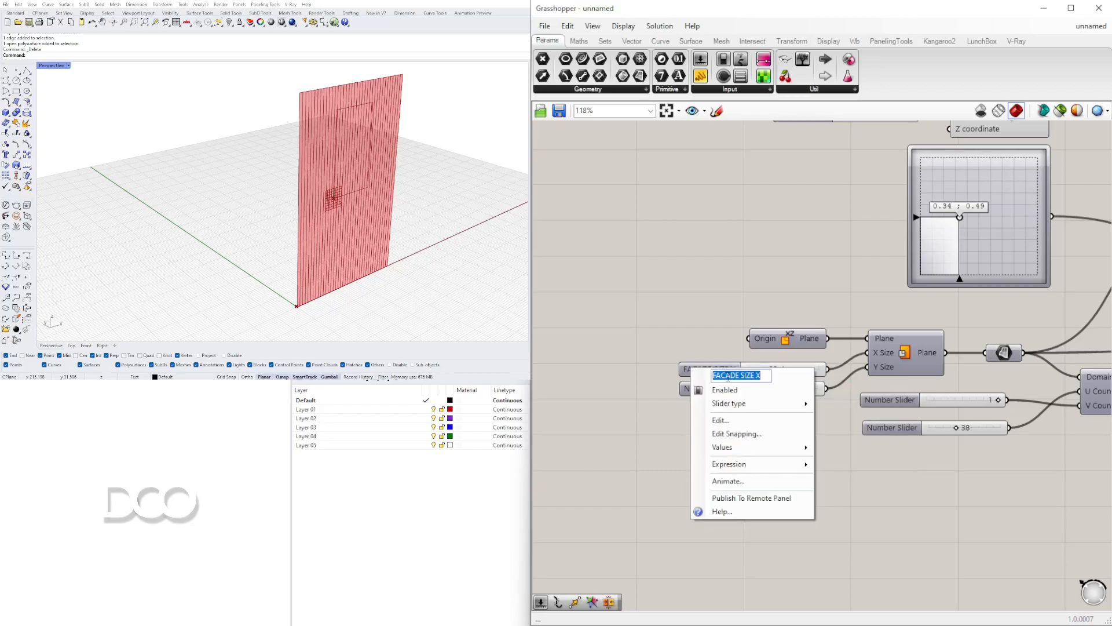
{"action": "left_click", "coordinate": [724, 293]}
{"action": "right_click", "coordinate": [712, 393]}
{"action": "left_click", "coordinate": [744, 395]}
{"action": "key", "text": "ctrl+v"}
{"action": "key", "text": "Return"}
{"action": "right_click", "coordinate": [728, 400]}
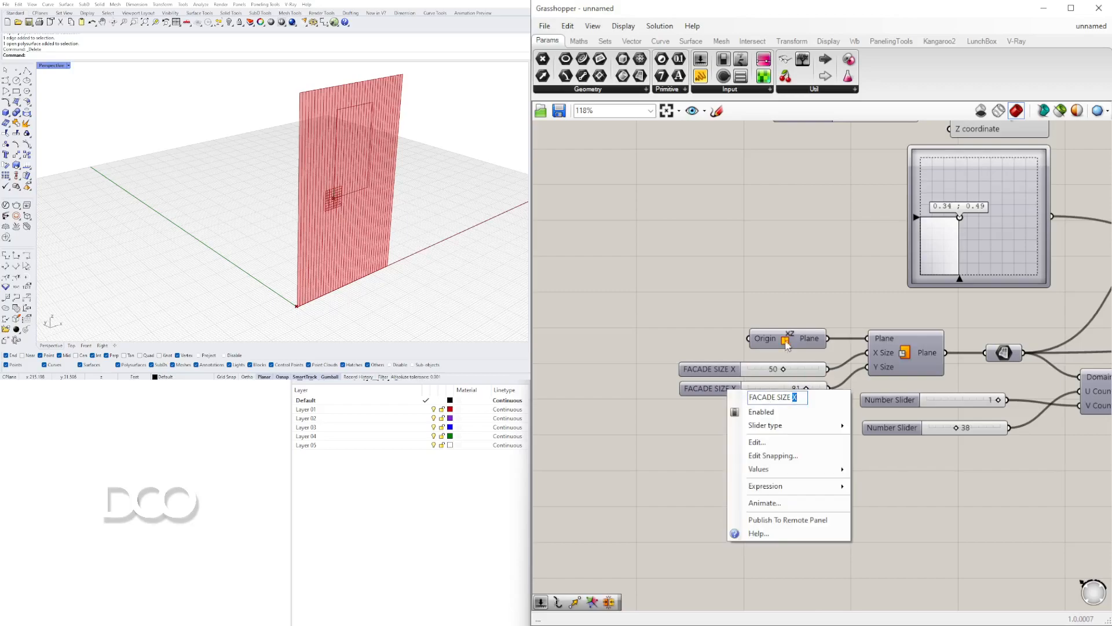
{"action": "key", "text": "Return"}
{"action": "left_click_drag", "start_coordinate": [775, 446], "coordinate": [690, 366]}
{"action": "left_click", "coordinate": [728, 432]}
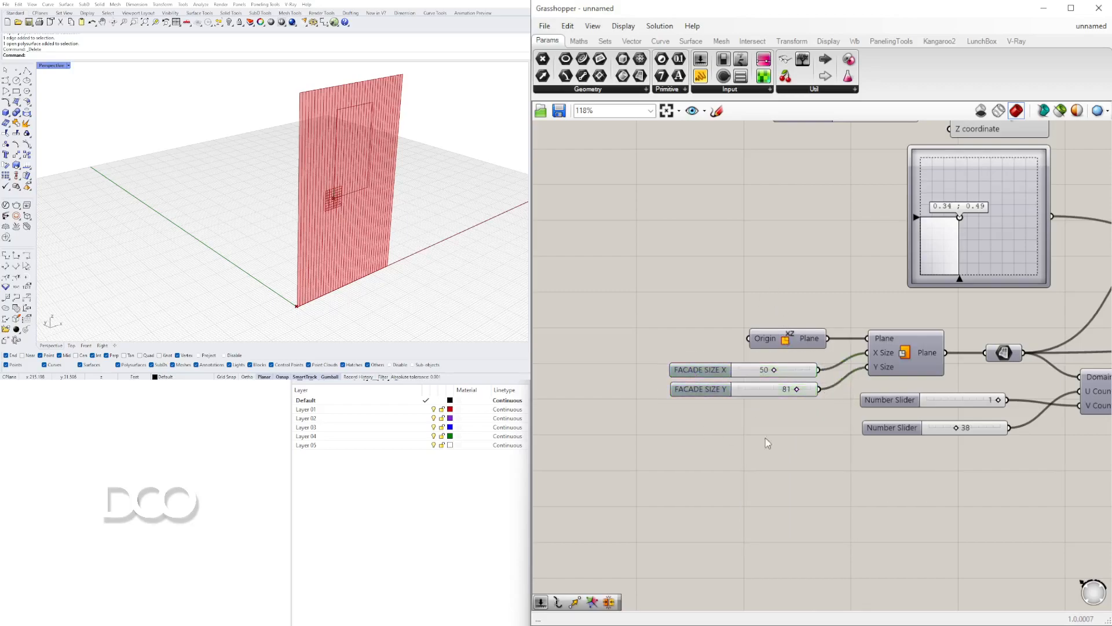
Move the U Count slider slightly down and rename it as SUBDIVISIONS.
{"action": "right_click_drag", "start_coordinate": [933, 387], "coordinate": [776, 345]}
{"action": "mouse_move", "coordinate": [836, 450]}
{"action": "left_mouse_down"}
{"action": "mouse_move", "coordinate": [767, 393]}
{"action": "mouse_move", "coordinate": [740, 410]}
{"action": "mouse_move", "coordinate": [724, 400]}
{"action": "left_mouse_up"}
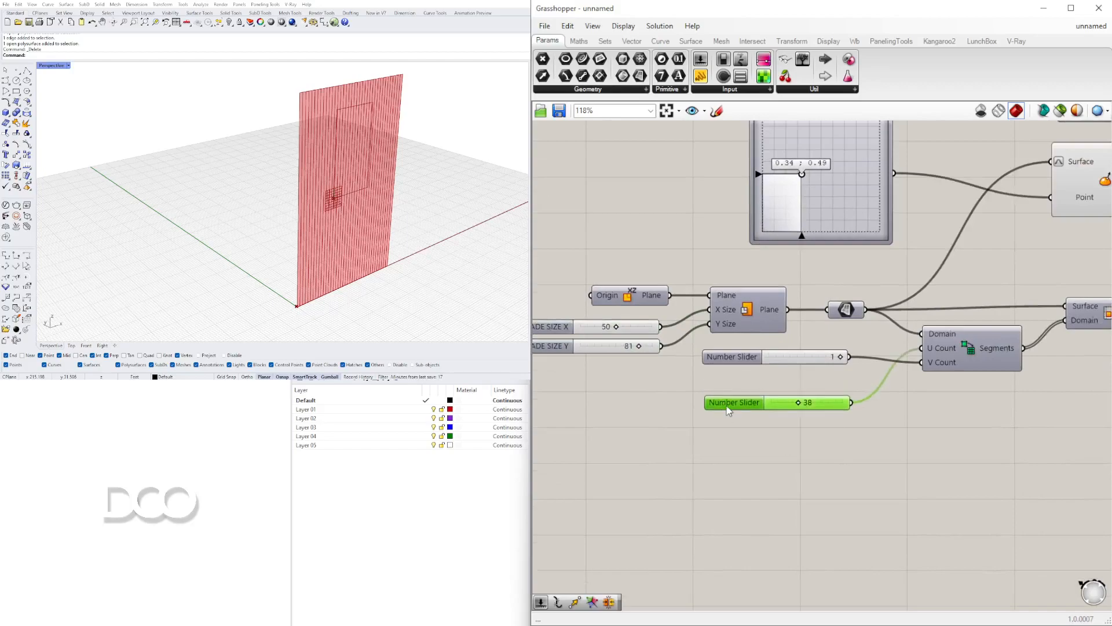
{"action": "right_click", "coordinate": [727, 405]}
{"action": "key", "text": "ctrl+a"}
{"action": "type", "text": "SU"}
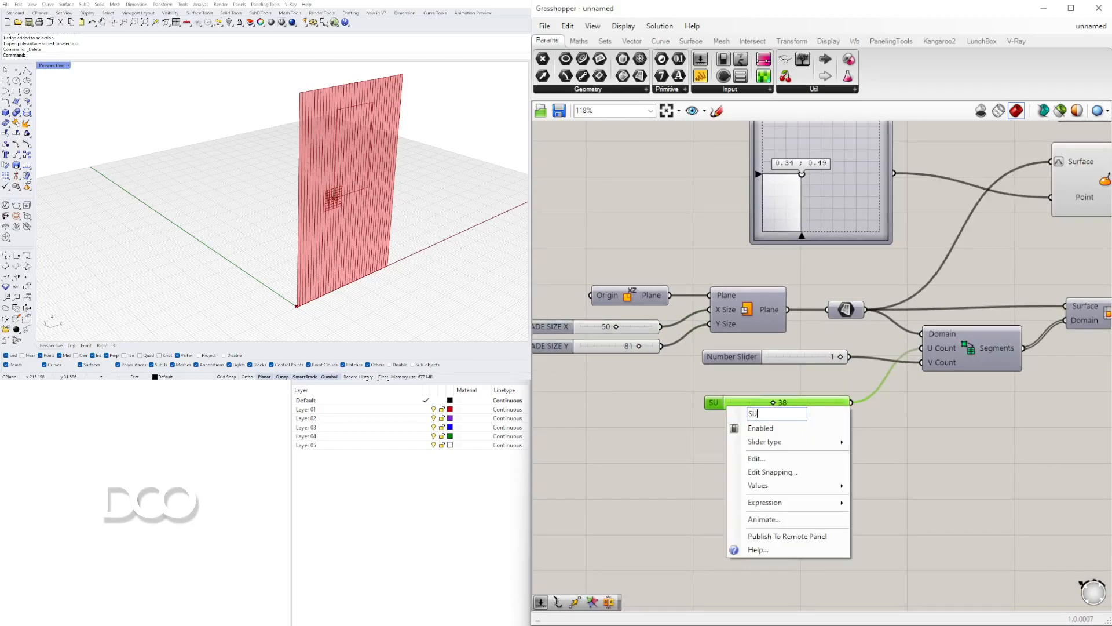
{"action": "type", "text": "BDIVISIONS"}
{"action": "key", "text": "Return"}
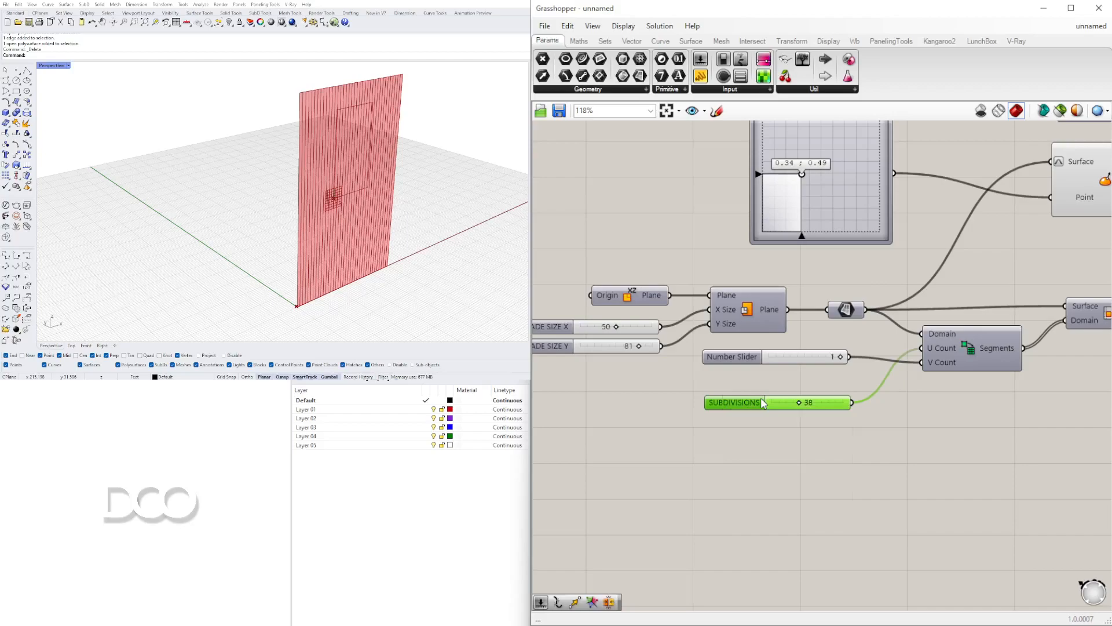
Rename the Rectangle's X Size slider as REGION X.
{"action": "scroll", "coordinate": [992, 446], "scroll_direction": "down", "scroll_amount": 1}
{"action": "right_click_drag", "start_coordinate": [992, 446], "coordinate": [820, 454]}
{"action": "scroll", "coordinate": [965, 429], "scroll_direction": "down", "scroll_amount": 2}
{"action": "right_click_drag", "start_coordinate": [965, 429], "coordinate": [790, 432]}
{"action": "scroll", "coordinate": [770, 248], "scroll_direction": "up", "scroll_amount": 3}
{"action": "scroll", "coordinate": [768, 246], "scroll_direction": "up", "scroll_amount": 3}
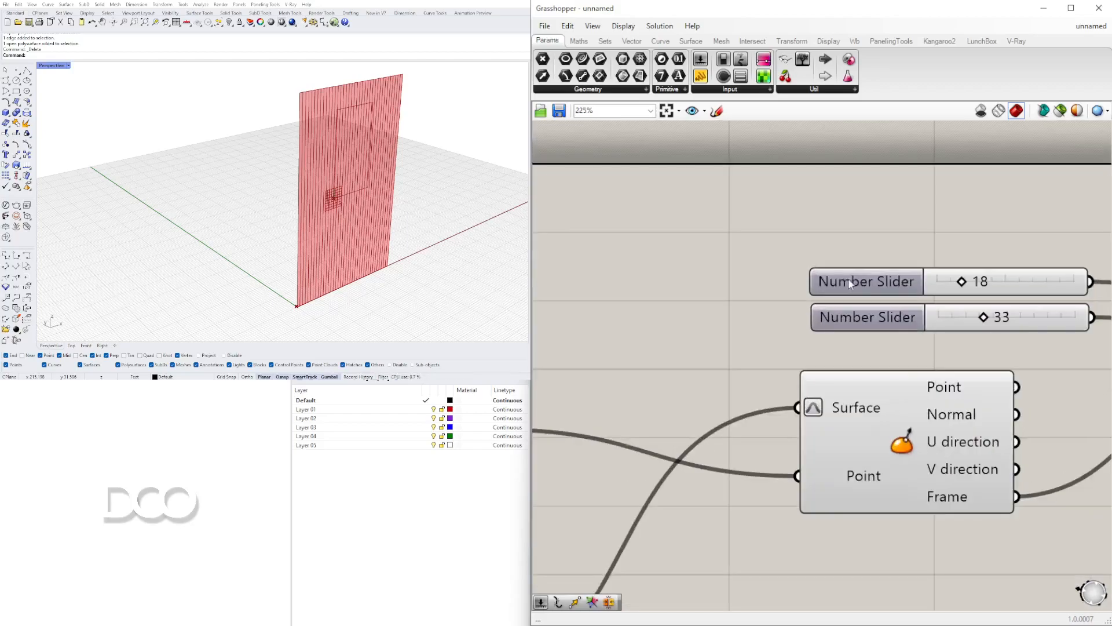
{"action": "right_click", "coordinate": [851, 281]}
{"action": "key", "text": "ctrl+a"}
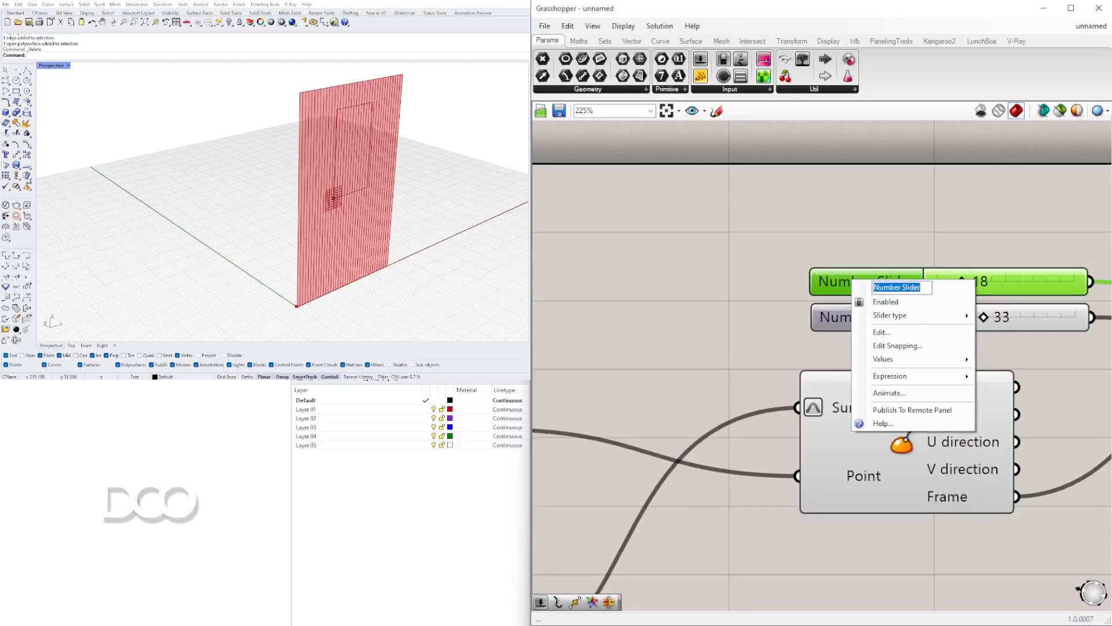
{"action": "type", "text": "REGION X"}
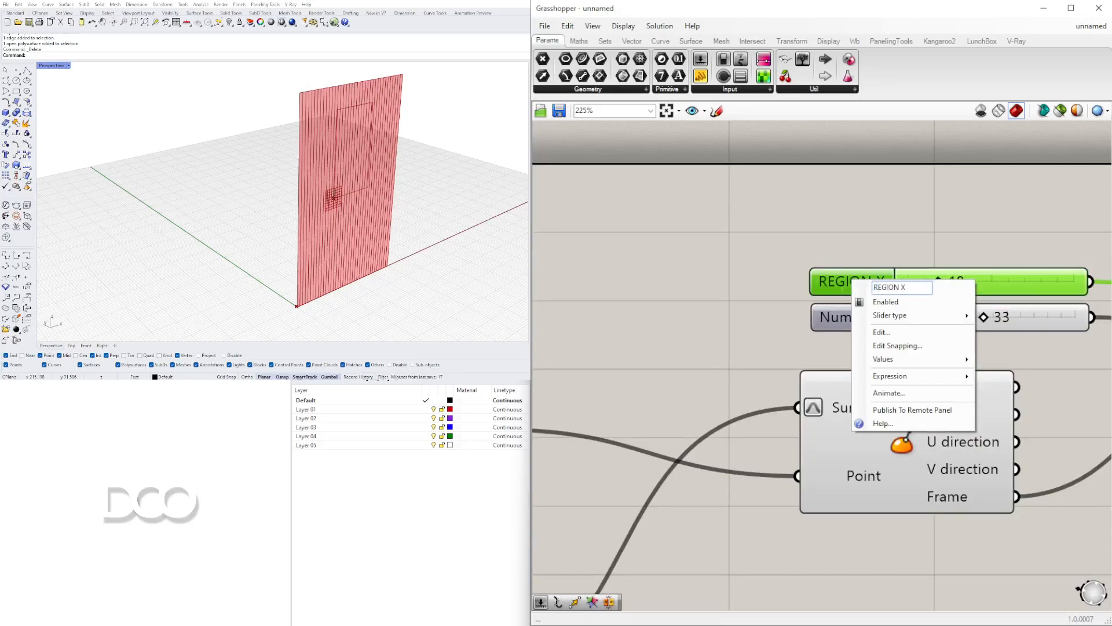
{"action": "left_click", "coordinate": [940, 227]}
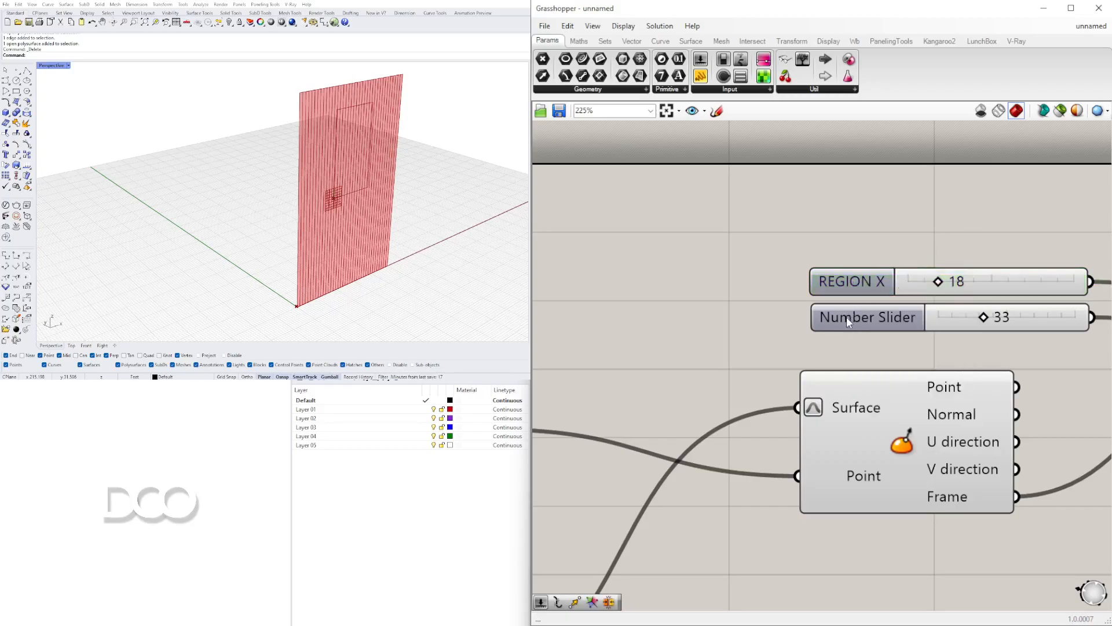
Rename the Rectangle's Y Size slider as REGION Y.
{"action": "right_click", "coordinate": [846, 317]}
{"action": "key", "text": "ctrl+a"}
{"action": "type", "text": "REGION X"}
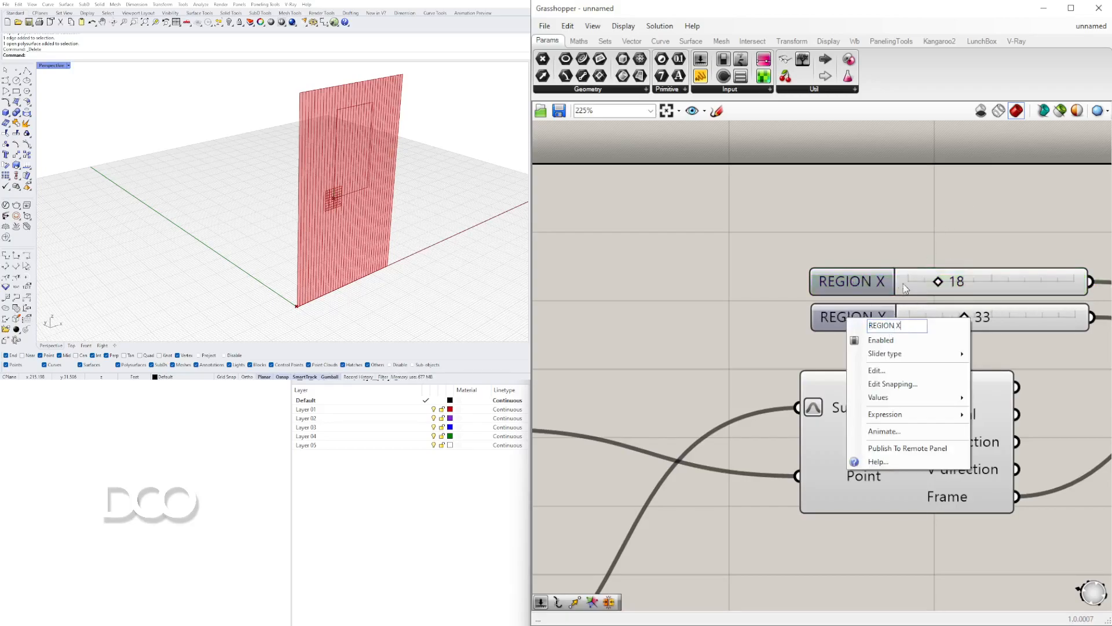
{"action": "key", "text": "BackSpace"}
{"action": "type", "text": "Y"}
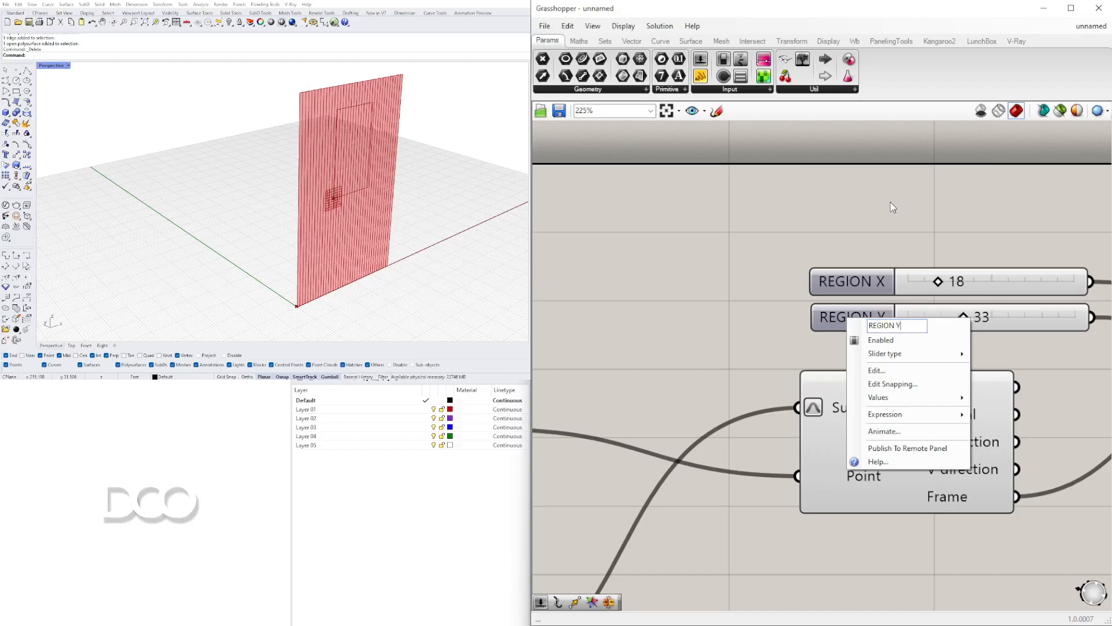
{"action": "left_click", "coordinate": [853, 217]}
Group Construct Point with its two Number Sliders.
{"action": "scroll", "coordinate": [857, 227], "scroll_direction": "down", "scroll_amount": 6}
{"action": "scroll", "coordinate": [710, 283], "scroll_direction": "up", "scroll_amount": 3}
{"action": "right_click_drag", "start_coordinate": [710, 284], "coordinate": [778, 284]}
{"action": "scroll", "coordinate": [765, 284], "scroll_direction": "down", "scroll_amount": 2}
{"action": "left_click_drag", "start_coordinate": [869, 216], "coordinate": [663, 278]}
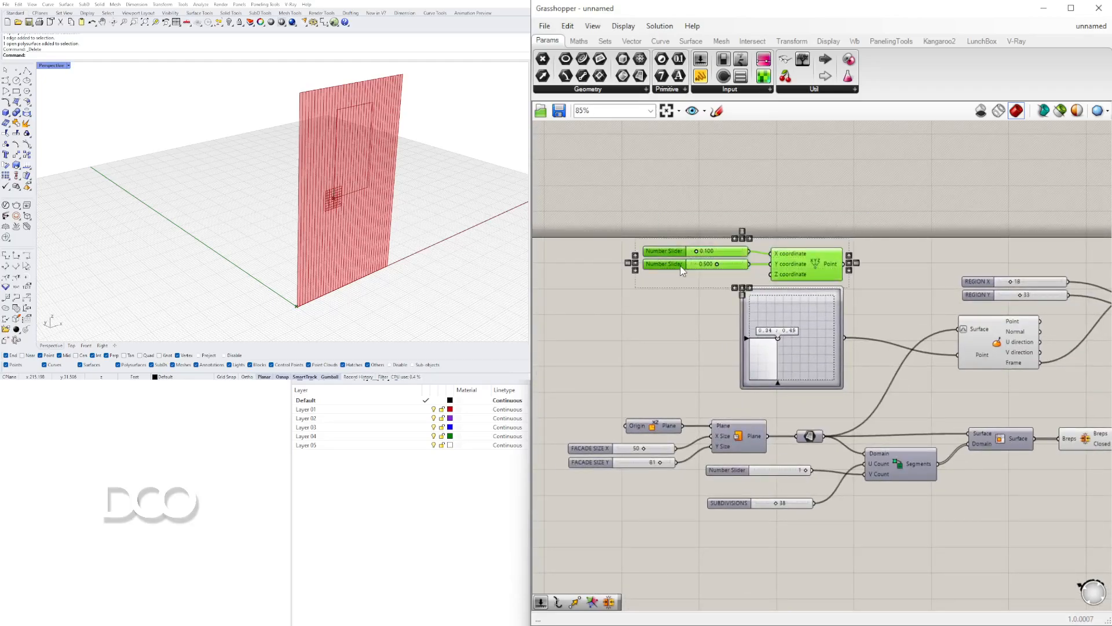
{"action": "key", "text": "ctrl+g"}
{"action": "scroll", "coordinate": [767, 240], "scroll_direction": "up", "scroll_amount": 2}
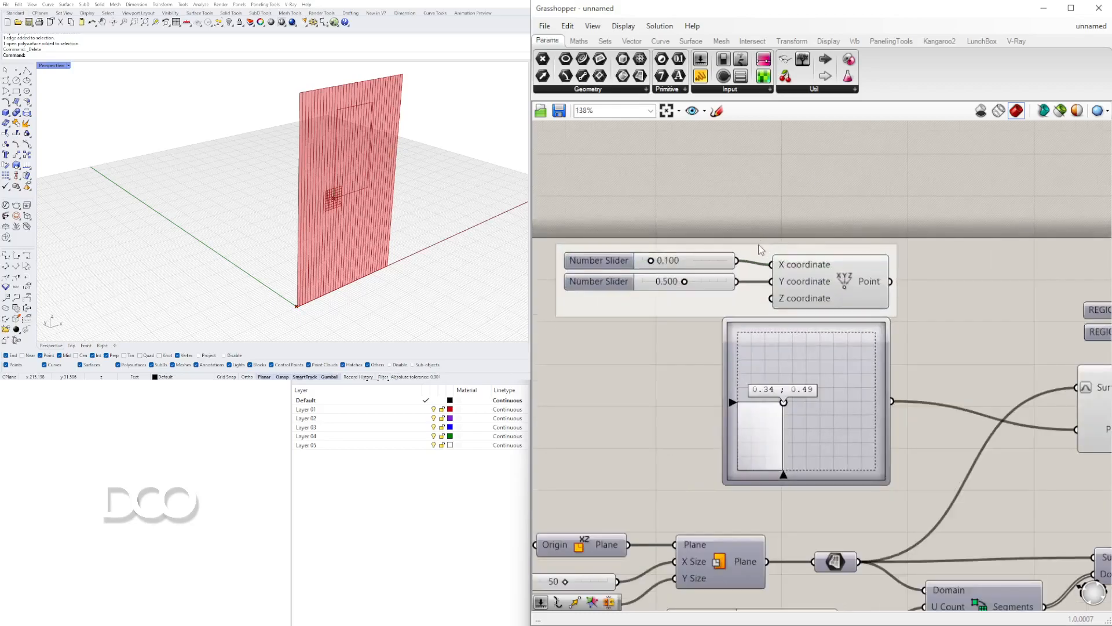
Label the group containing Construct Point and its two sliders as POINT.
{"action": "right_click", "coordinate": [761, 251]}
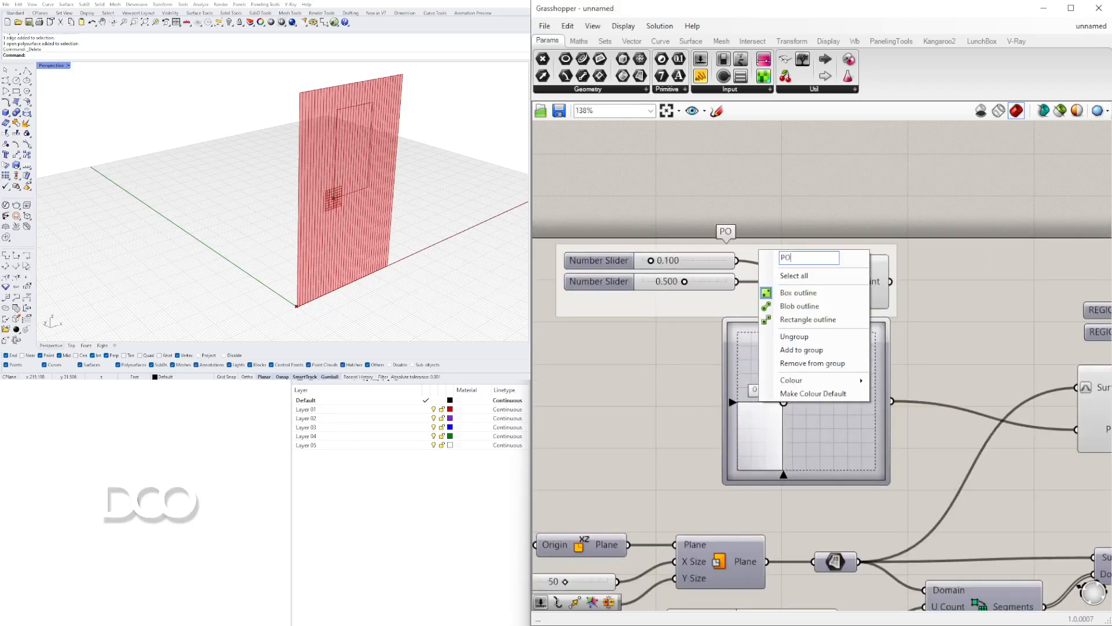
{"action": "left_click", "coordinate": [845, 163]}
{"action": "scroll", "coordinate": [838, 333], "scroll_direction": "down", "scroll_amount": 2}
{"action": "left_click_drag", "start_coordinate": [840, 373], "coordinate": [841, 396]}
{"action": "left_click", "coordinate": [914, 299]}
{"action": "scroll", "coordinate": [914, 298], "scroll_direction": "down", "scroll_amount": 5}
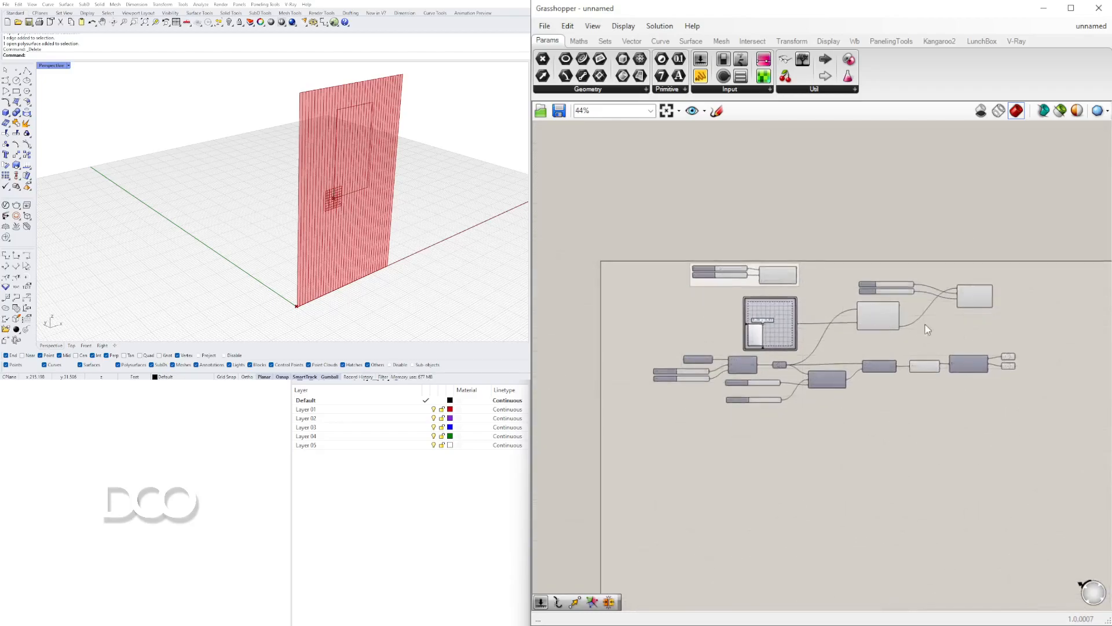
{"action": "left_click_drag", "start_coordinate": [1087, 446], "coordinate": [758, 230]}
{"action": "scroll", "coordinate": [829, 285], "scroll_direction": "down", "scroll_amount": 2}
{"action": "left_click", "coordinate": [907, 331]}
{"action": "scroll", "coordinate": [908, 326], "scroll_direction": "up", "scroll_amount": 4}
{"action": "right_click_drag", "start_coordinate": [901, 334], "coordinate": [877, 307]}
{"action": "left_click", "coordinate": [202, 292]}
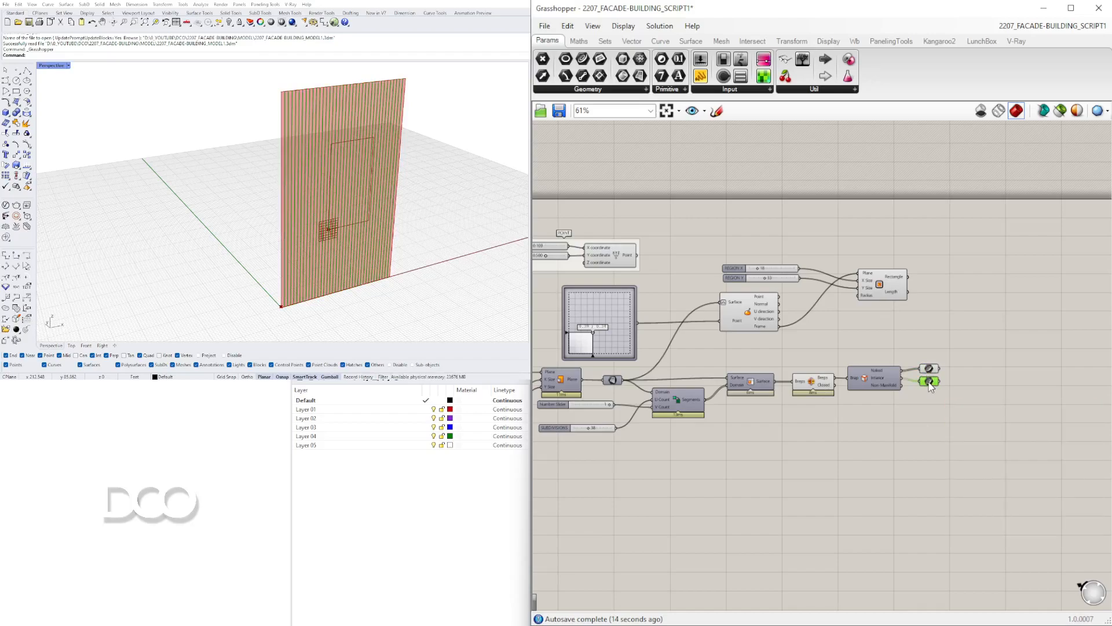
Add a Boundary Surfaces component and feed the region Rectangle output into its Edges input.
{"action": "scroll", "coordinate": [930, 387], "scroll_direction": "up", "scroll_amount": 3}
{"action": "right_click_drag", "start_coordinate": [677, 310], "coordinate": [731, 373]}
{"action": "left_click", "coordinate": [926, 262]}
{"action": "right_click_drag", "start_coordinate": [1013, 288], "coordinate": [910, 279]}
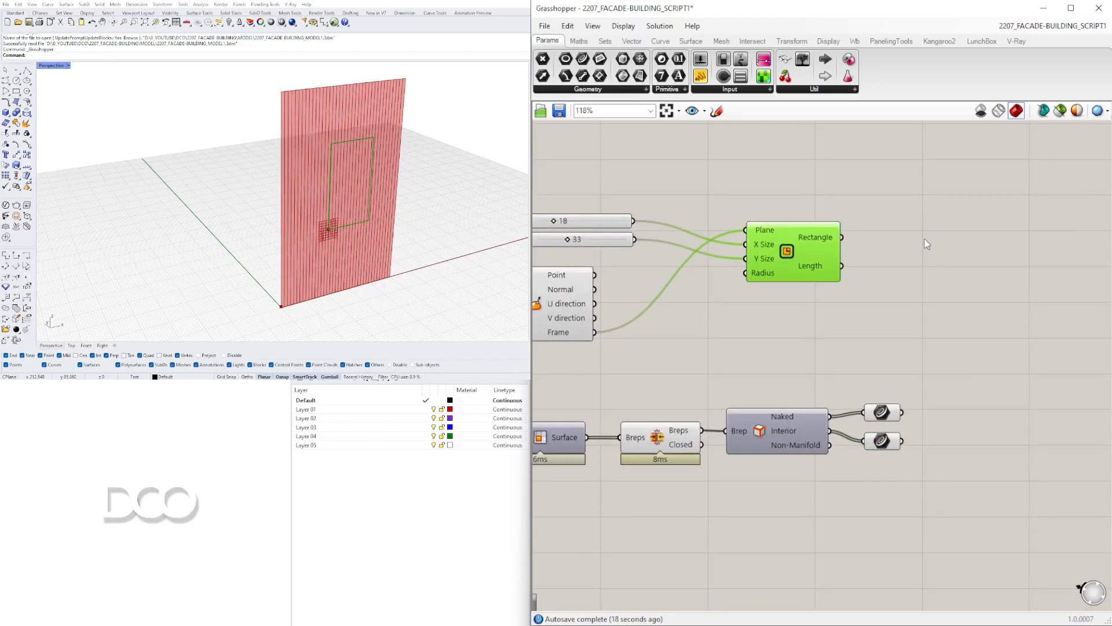
{"action": "double_click", "coordinate": [909, 238]}
{"action": "type", "text": "BOUND"}
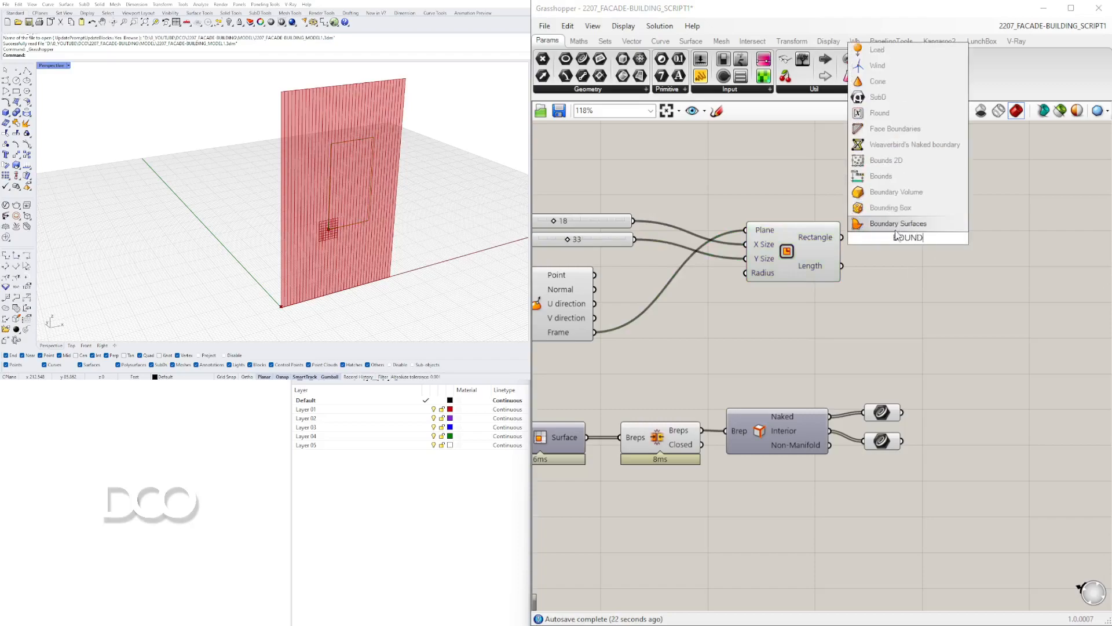
{"action": "key", "text": "Return"}
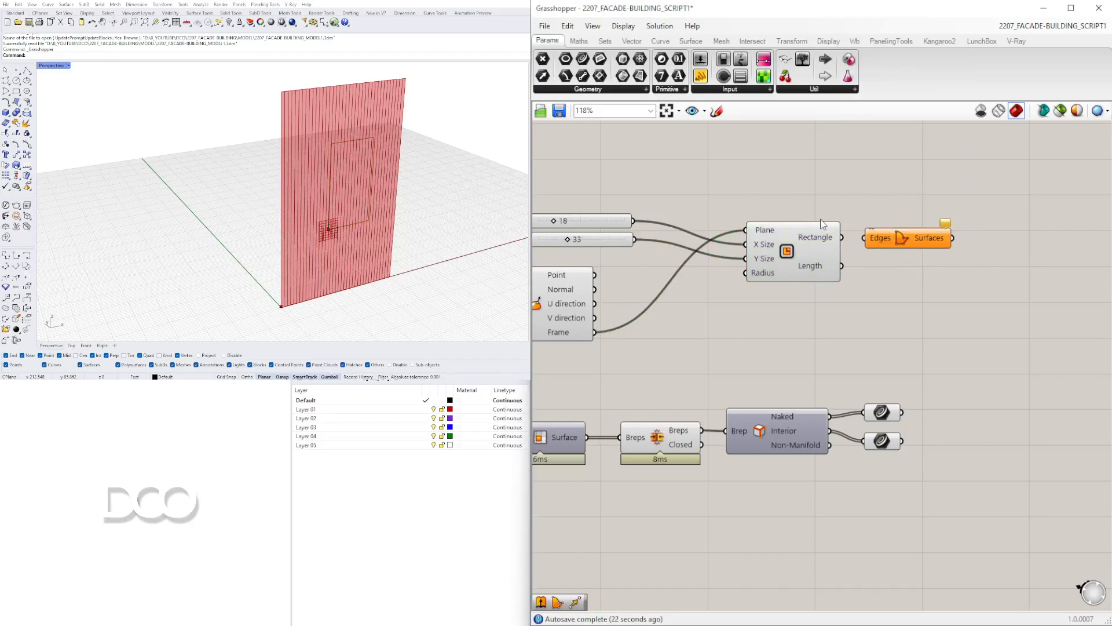
{"action": "left_click_drag", "start_coordinate": [844, 237], "coordinate": [897, 237]}
{"action": "left_click", "coordinate": [438, 209]}
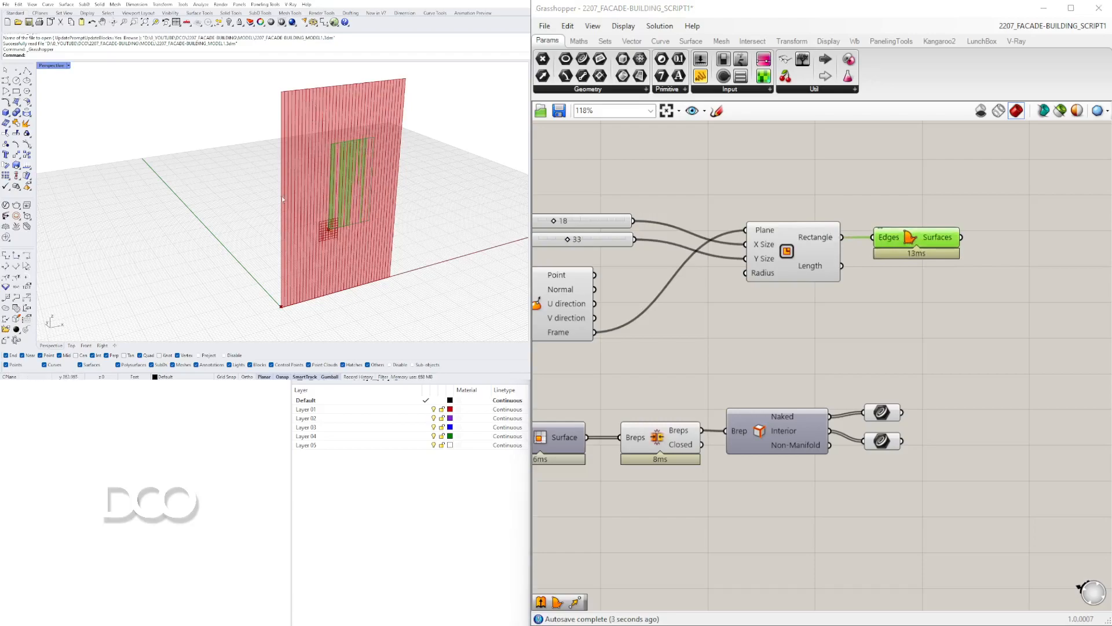
Place a Brep | Curve intersection component between the Boundary Surfaces and Brep Edges branches, to their right.
{"action": "right_click_drag", "start_coordinate": [996, 357], "coordinate": [874, 340]}
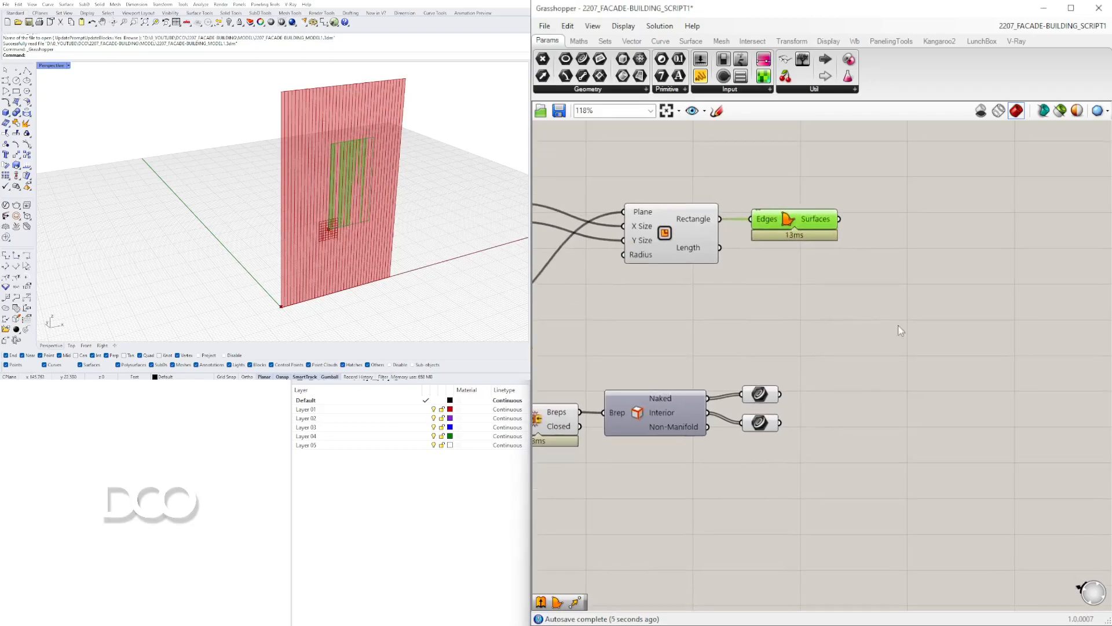
{"action": "left_click", "coordinate": [765, 45]}
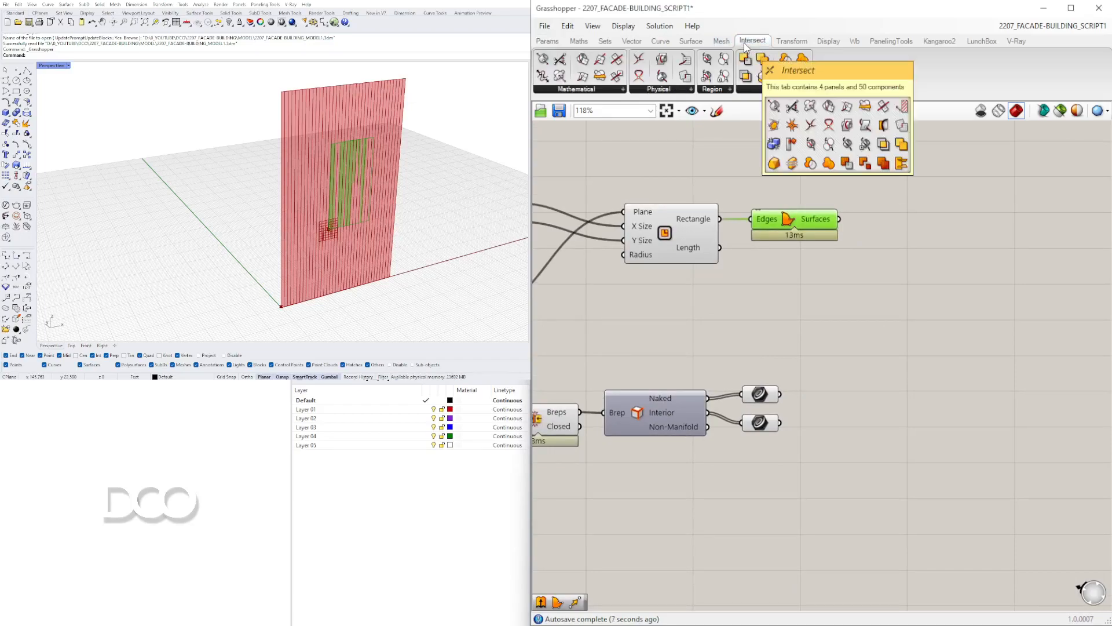
{"action": "left_click", "coordinate": [669, 91]}
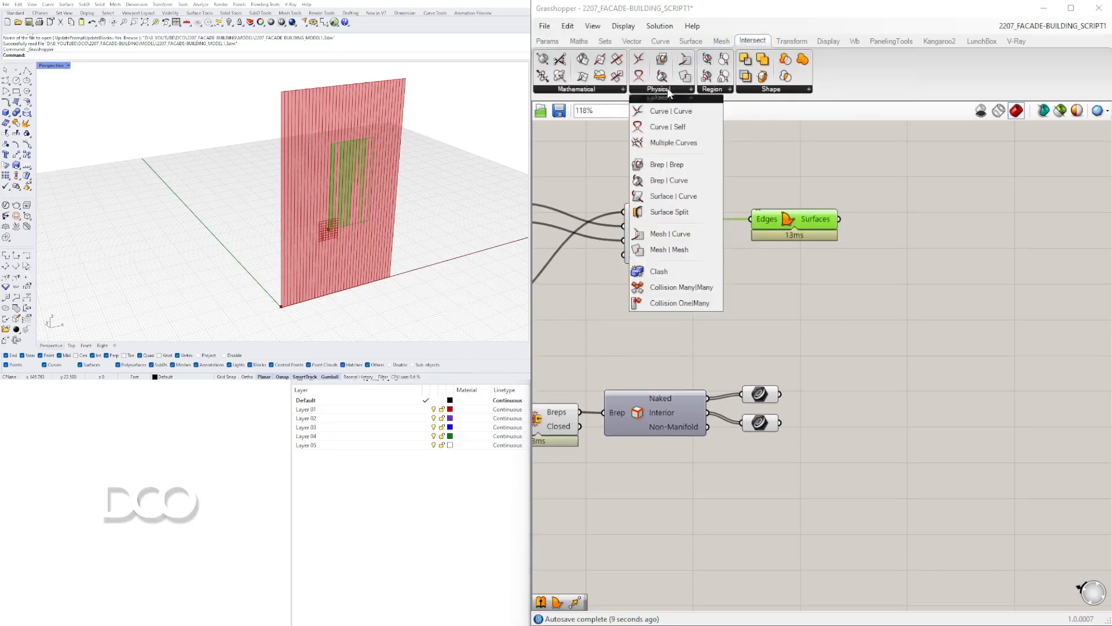
{"action": "left_click", "coordinate": [678, 189]}
{"action": "left_click", "coordinate": [954, 370]}
{"action": "left_click_drag", "start_coordinate": [955, 373], "coordinate": [1001, 373]}
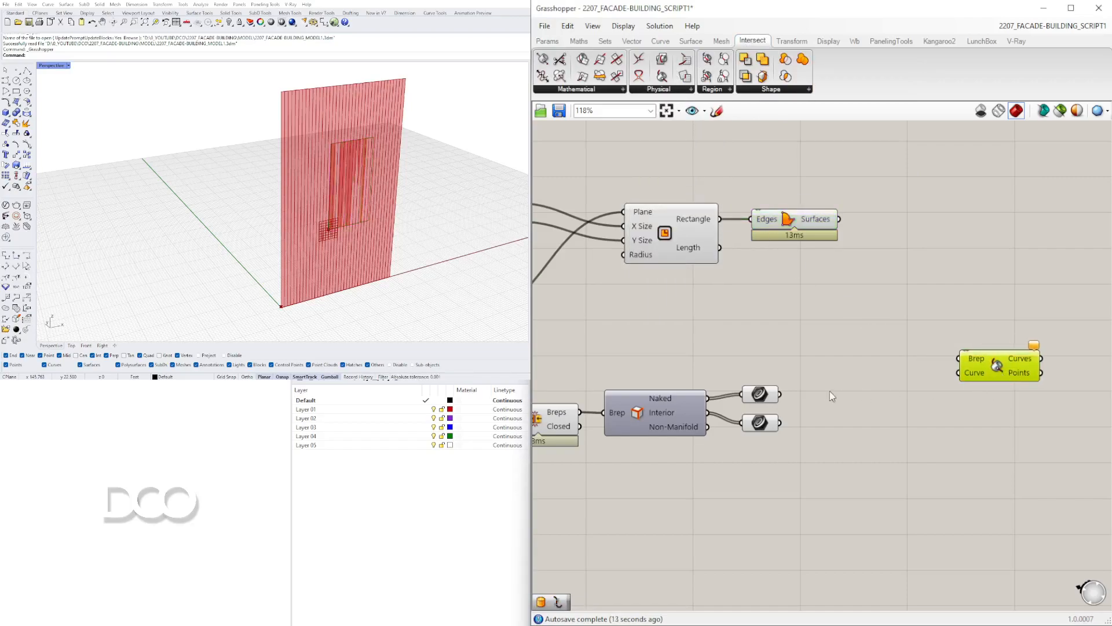
Connect the interior edge curves to the intersection's Curve input and the boundary surface to its Brep input.
{"action": "left_click", "coordinate": [770, 425]}
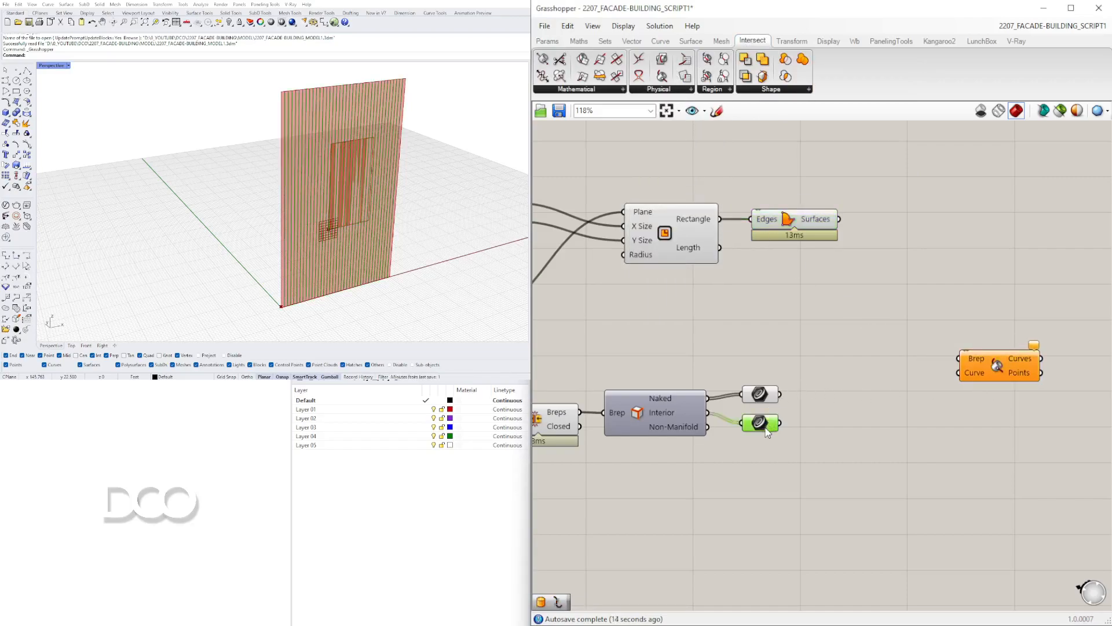
{"action": "left_click_drag", "start_coordinate": [777, 426], "coordinate": [961, 372]}
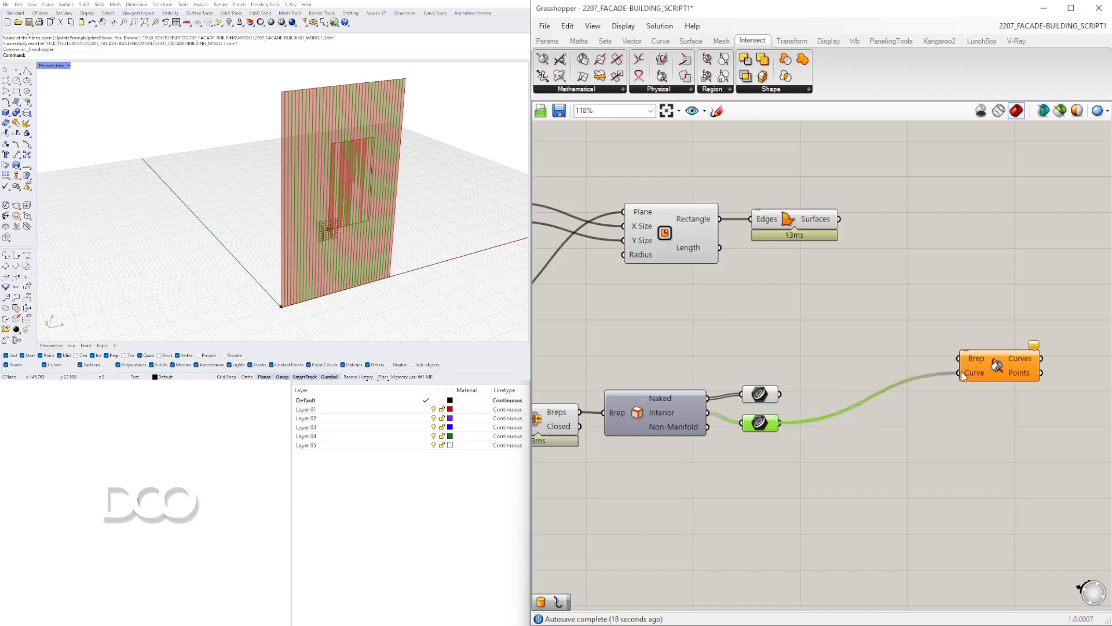
{"action": "left_click", "coordinate": [832, 221]}
{"action": "left_click_drag", "start_coordinate": [839, 219], "coordinate": [969, 279]}
Turn off the preview of the Rectangle and Boundary Surfaces components.
{"action": "right_click_drag", "start_coordinate": [798, 280], "coordinate": [867, 275]}
{"action": "left_click", "coordinate": [866, 275]}
{"action": "left_click", "coordinate": [856, 212]}
{"action": "left_click_drag", "start_coordinate": [870, 290], "coordinate": [751, 204]}
{"action": "middle_click", "coordinate": [786, 183]}
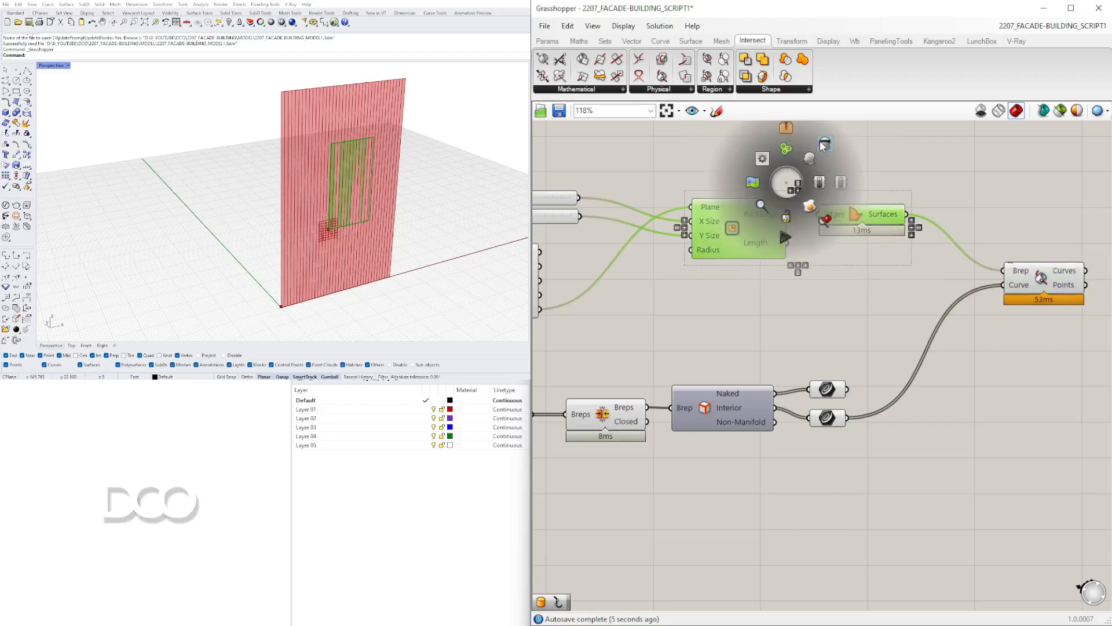
{"action": "left_click", "coordinate": [824, 144]}
{"action": "left_click", "coordinate": [832, 276]}
Turn the preview of the Rectangle component back on.
{"action": "left_click", "coordinate": [750, 229]}
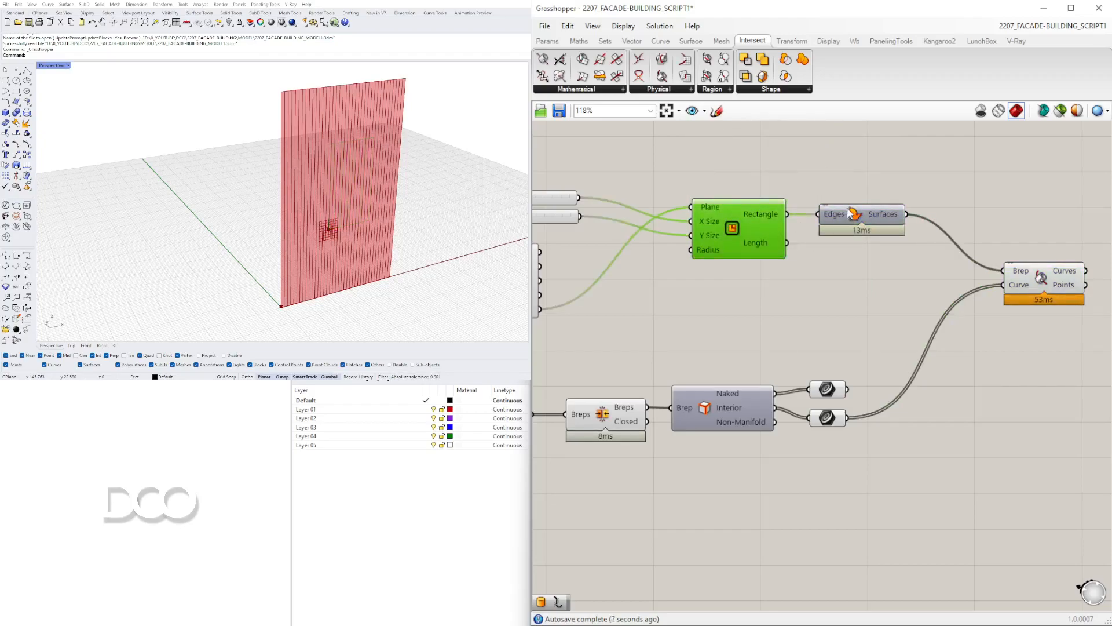
{"action": "right_click", "coordinate": [738, 220]}
{"action": "left_click", "coordinate": [763, 246]}
{"action": "left_click", "coordinate": [759, 302]}
Set the REGION X slider to 21 and the REGION Y slider to 30.
{"action": "right_click_drag", "start_coordinate": [643, 237], "coordinate": [792, 315]}
{"action": "scroll", "coordinate": [734, 284], "scroll_direction": "down", "scroll_amount": 3}
{"action": "scroll", "coordinate": [907, 314], "scroll_direction": "up", "scroll_amount": 4}
{"action": "scroll", "coordinate": [753, 301], "scroll_direction": "down", "scroll_amount": 2}
{"action": "left_click", "coordinate": [955, 303]}
{"action": "scroll", "coordinate": [754, 285], "scroll_direction": "up", "scroll_amount": 3}
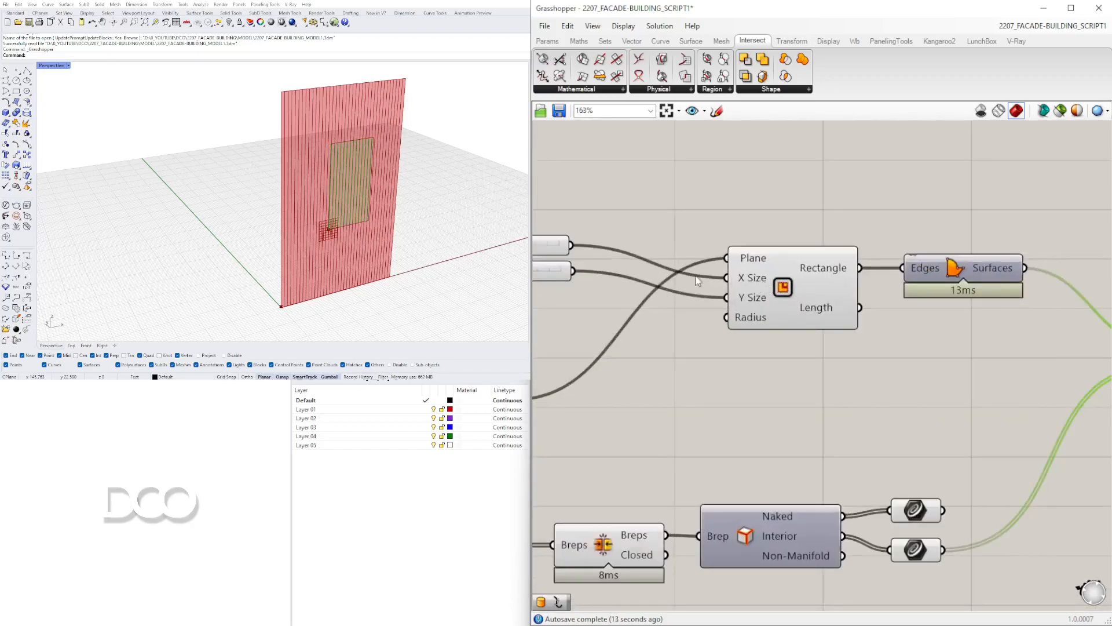
{"action": "right_click_drag", "start_coordinate": [718, 282], "coordinate": [896, 310]}
{"action": "scroll", "coordinate": [661, 281], "scroll_direction": "up", "scroll_amount": 5}
{"action": "mouse_move", "coordinate": [637, 289]}
{"action": "left_mouse_down"}
{"action": "mouse_move", "coordinate": [663, 290]}
{"action": "mouse_move", "coordinate": [650, 292]}
{"action": "left_mouse_up"}
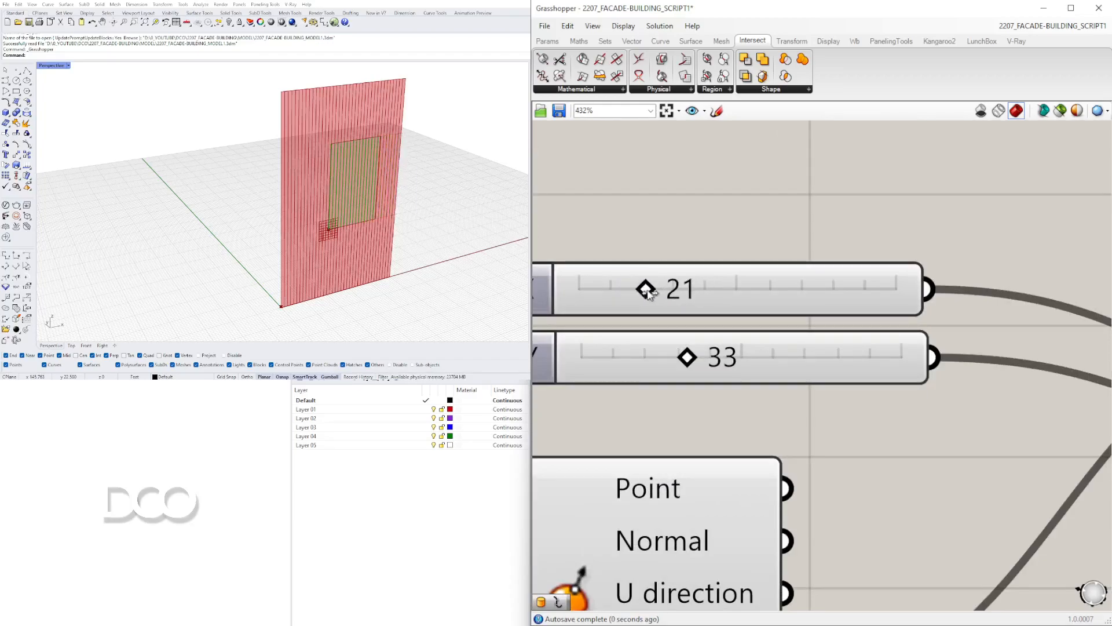
{"action": "mouse_move", "coordinate": [680, 355]}
{"action": "left_mouse_down"}
{"action": "mouse_move", "coordinate": [656, 356]}
{"action": "mouse_move", "coordinate": [669, 356]}
{"action": "left_mouse_up"}
{"action": "scroll", "coordinate": [671, 356], "scroll_direction": "down", "scroll_amount": 6}
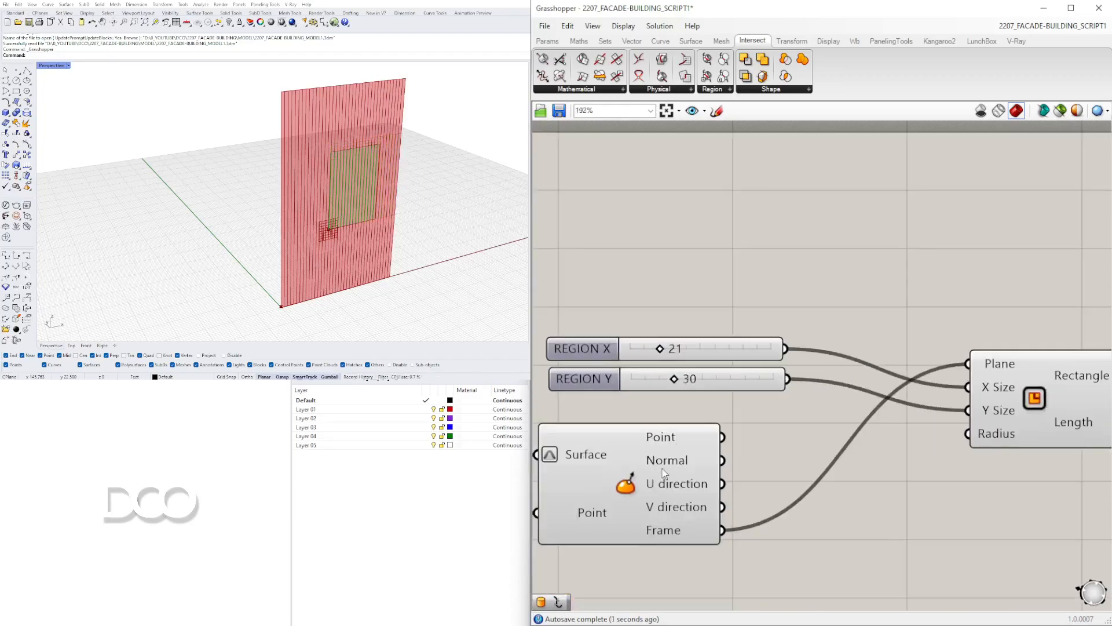
Set the MD Slider to 0.4 ; 0.5 and move the Brep | Curve component lower on the canvas.
{"action": "scroll", "coordinate": [664, 400], "scroll_direction": "up", "scroll_amount": 2}
{"action": "left_click_drag", "start_coordinate": [643, 375], "coordinate": [648, 324]}
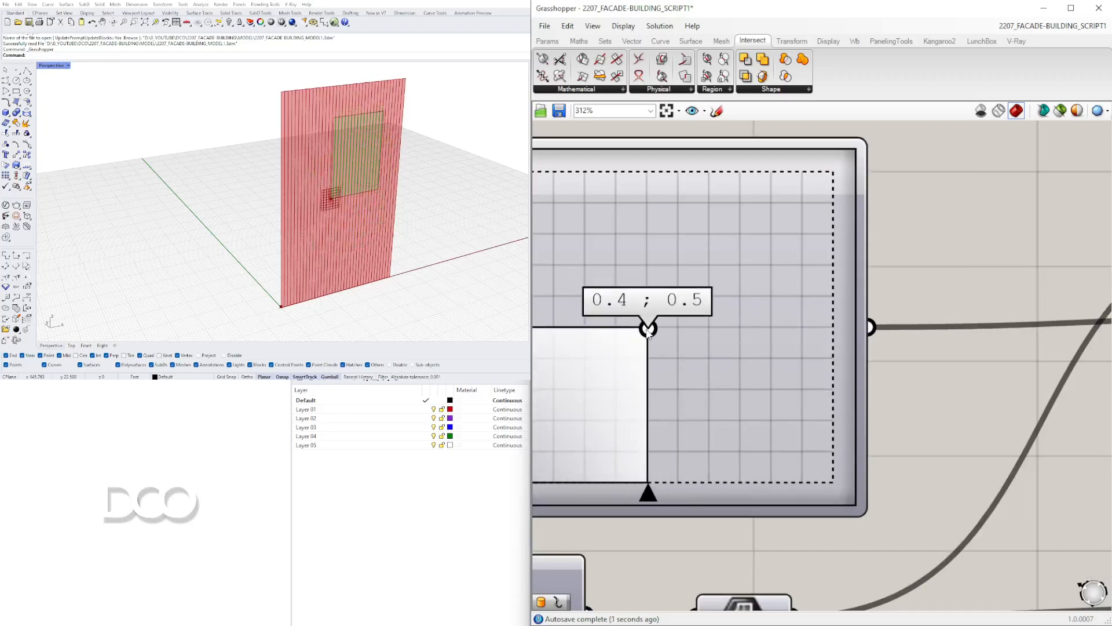
{"action": "scroll", "coordinate": [834, 319], "scroll_direction": "down", "scroll_amount": 10}
{"action": "scroll", "coordinate": [834, 314], "scroll_direction": "up", "scroll_amount": 3}
{"action": "left_click_drag", "start_coordinate": [976, 307], "coordinate": [973, 361]}
{"action": "left_click", "coordinate": [768, 332]}
Review the definition from the facade surface through the region rectangle to the curve intersection and the interior edges.
{"action": "right_click_drag", "start_coordinate": [673, 336], "coordinate": [858, 330]}
{"action": "left_click", "coordinate": [695, 290]}
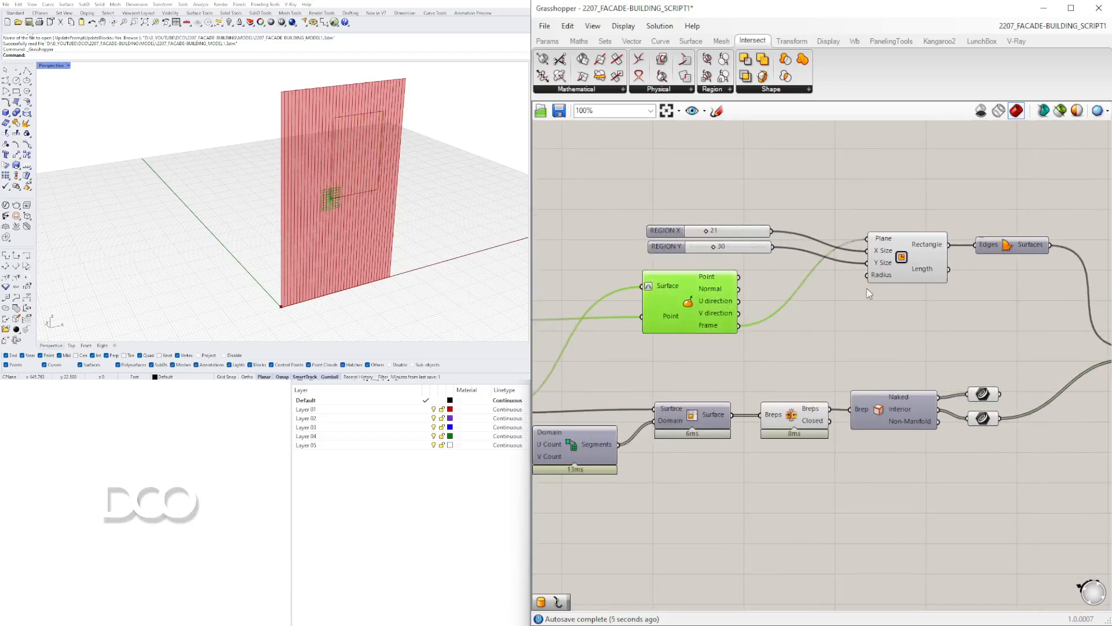
{"action": "right_click_drag", "start_coordinate": [834, 288], "coordinate": [715, 301]}
{"action": "left_click", "coordinate": [1044, 371]}
{"action": "right_click_drag", "start_coordinate": [802, 340], "coordinate": [933, 343]}
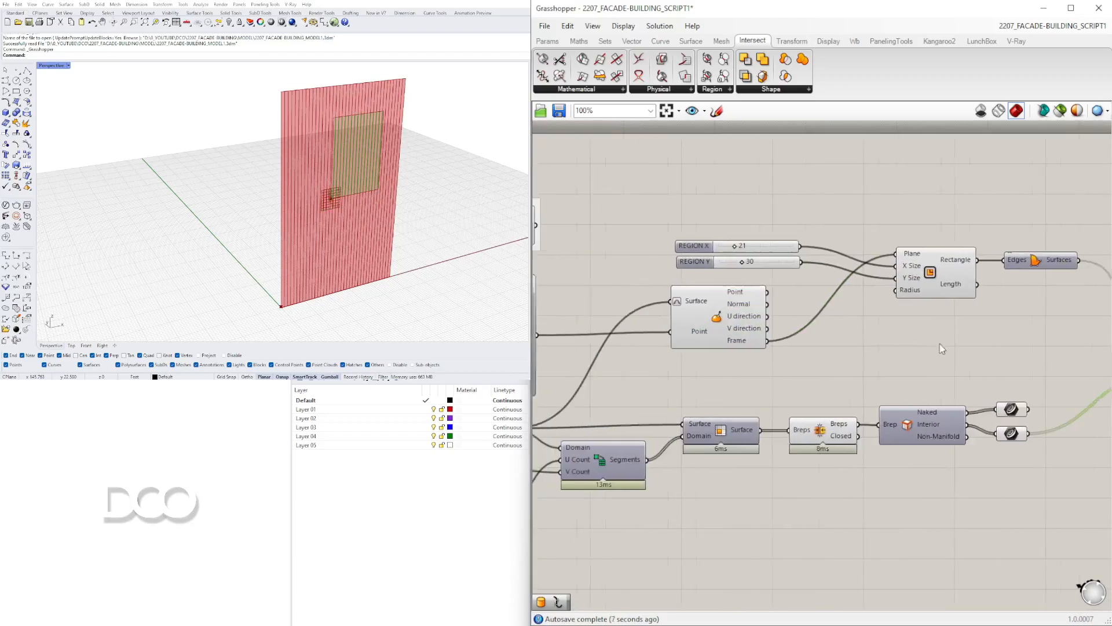
{"action": "scroll", "coordinate": [762, 380], "scroll_direction": "down", "scroll_amount": 4}
{"action": "right_click_drag", "start_coordinate": [566, 366], "coordinate": [694, 379]}
{"action": "scroll", "coordinate": [694, 378], "scroll_direction": "up", "scroll_amount": 4}
{"action": "right_click_drag", "start_coordinate": [735, 340], "coordinate": [734, 321]}
{"action": "scroll", "coordinate": [735, 322], "scroll_direction": "down", "scroll_amount": 1}
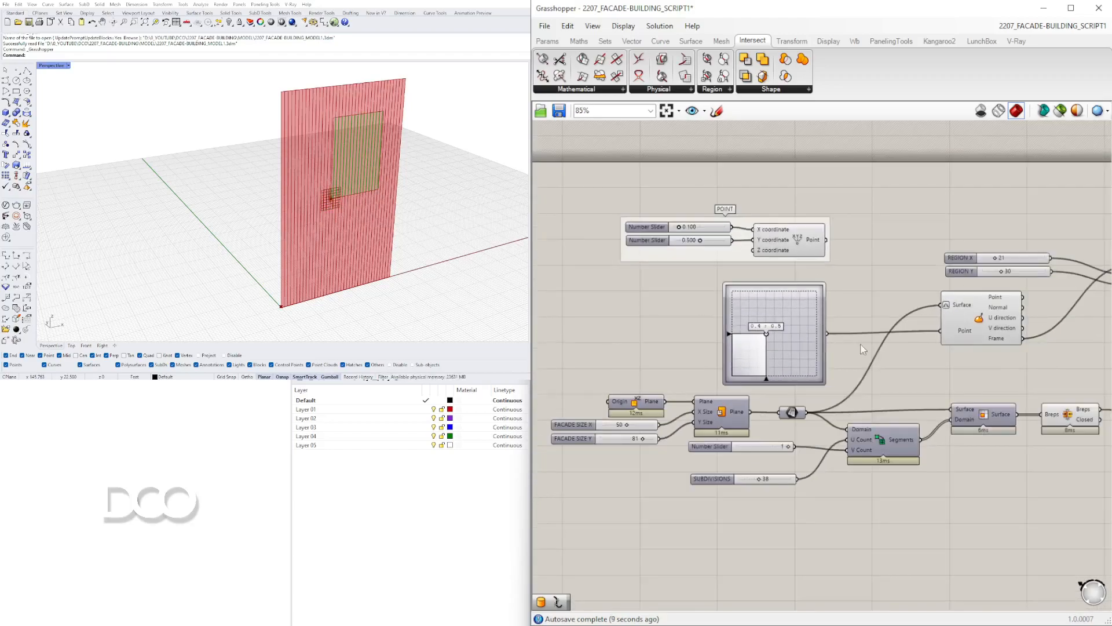
{"action": "right_click_drag", "start_coordinate": [964, 399], "coordinate": [790, 397]}
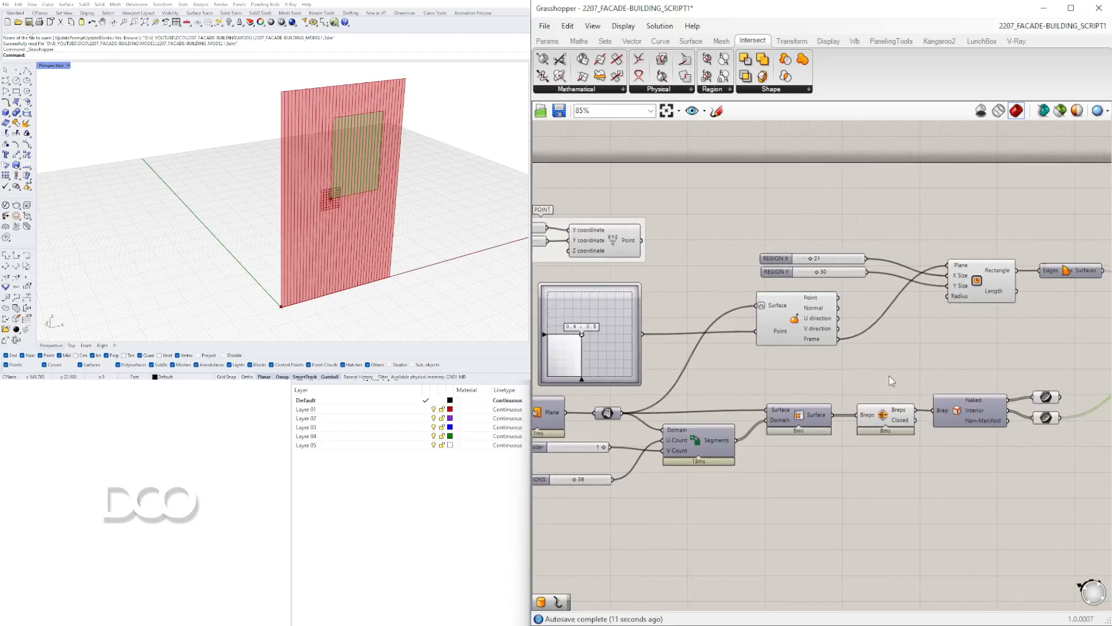
{"action": "scroll", "coordinate": [778, 264], "scroll_direction": "down", "scroll_amount": 2}
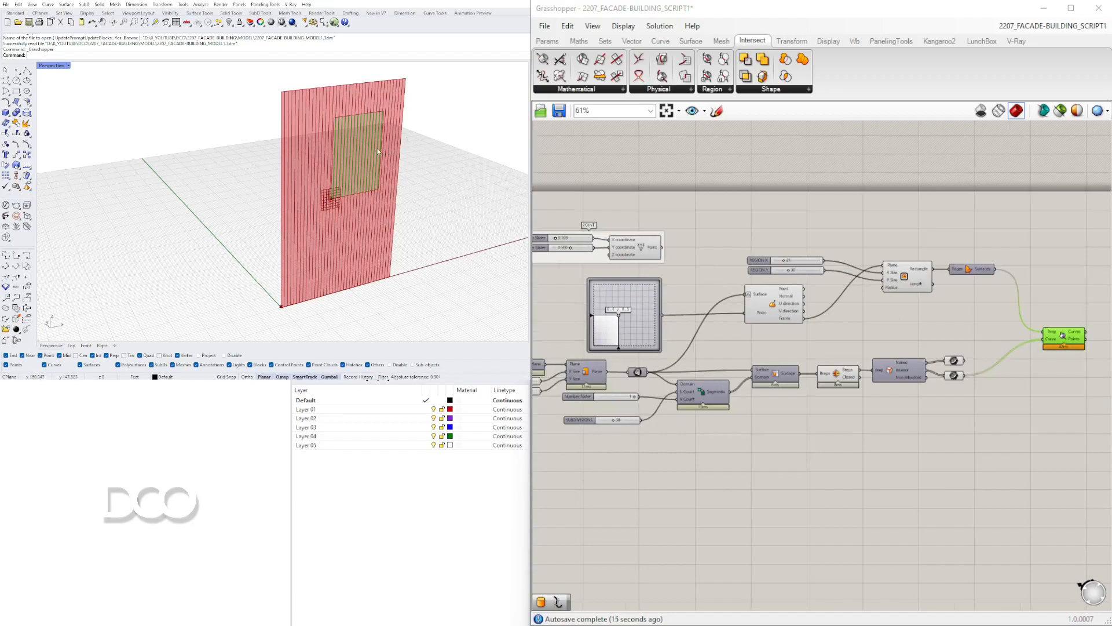
{"action": "right_click_drag", "start_coordinate": [663, 396], "coordinate": [767, 418]}
{"action": "right_click_drag", "start_coordinate": [975, 330], "coordinate": [832, 296]}
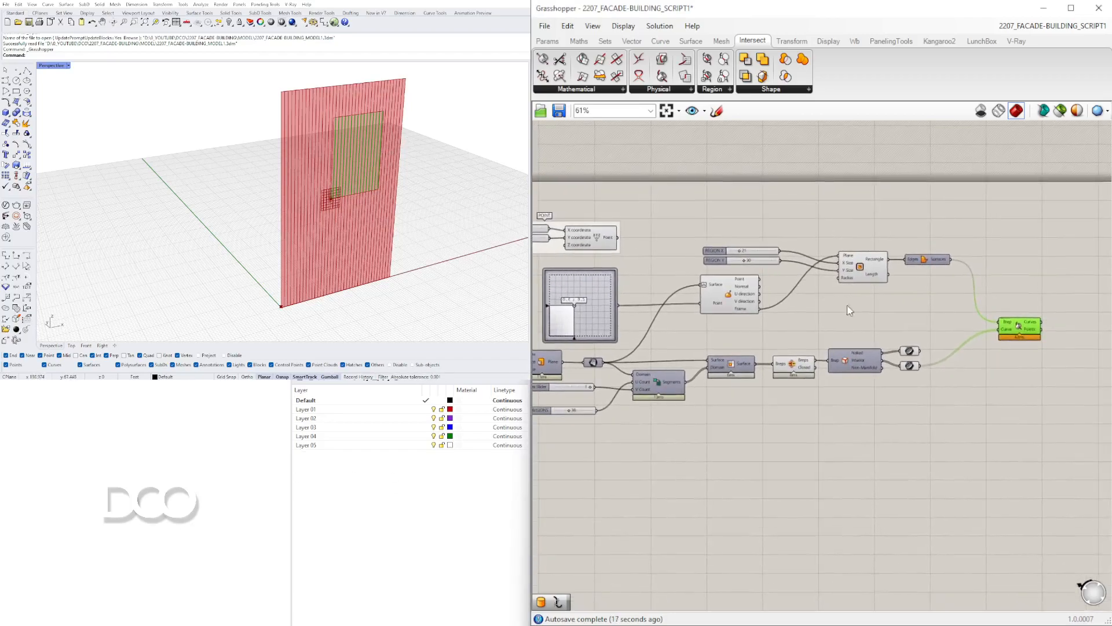
{"action": "scroll", "coordinate": [942, 354], "scroll_direction": "up", "scroll_amount": 2}
{"action": "left_click", "coordinate": [899, 369]}
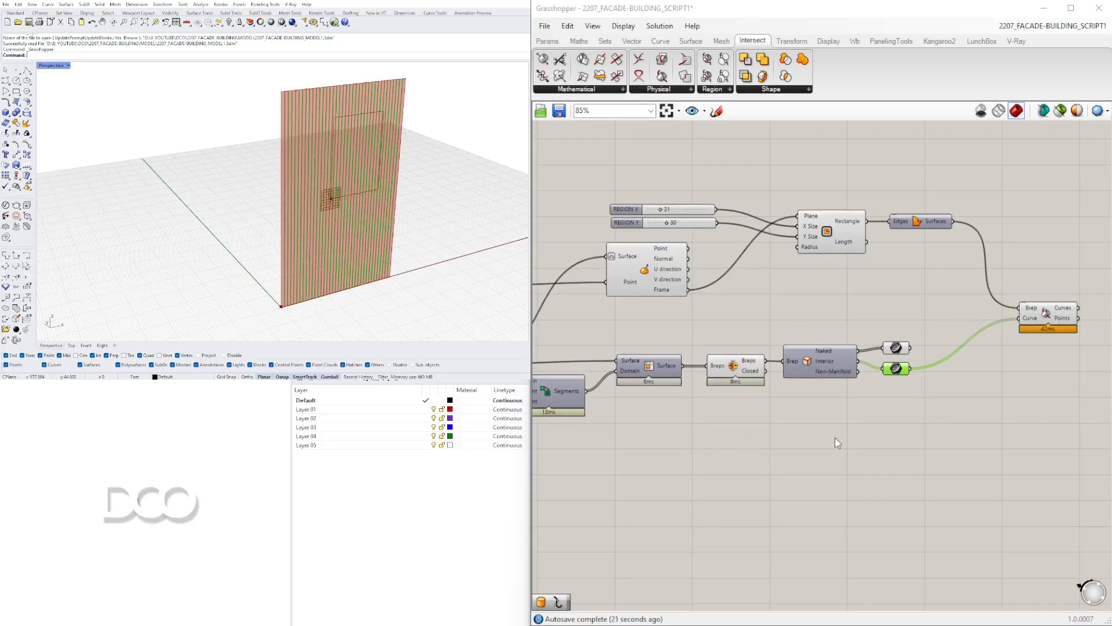
Add a Region Difference component above the Rectangle component.
{"action": "right_click_drag", "start_coordinate": [835, 437], "coordinate": [726, 415]}
{"action": "double_click", "coordinate": [885, 404]}
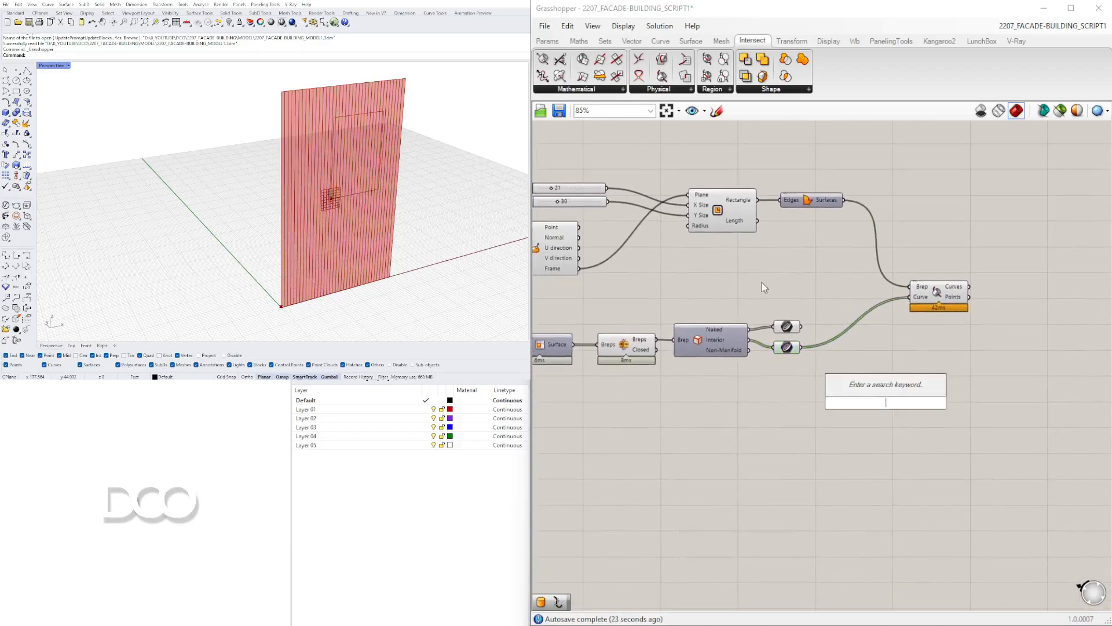
{"action": "right_click_drag", "start_coordinate": [776, 293], "coordinate": [866, 324]}
{"action": "double_click", "coordinate": [795, 160]}
{"action": "type", "text": "REG"}
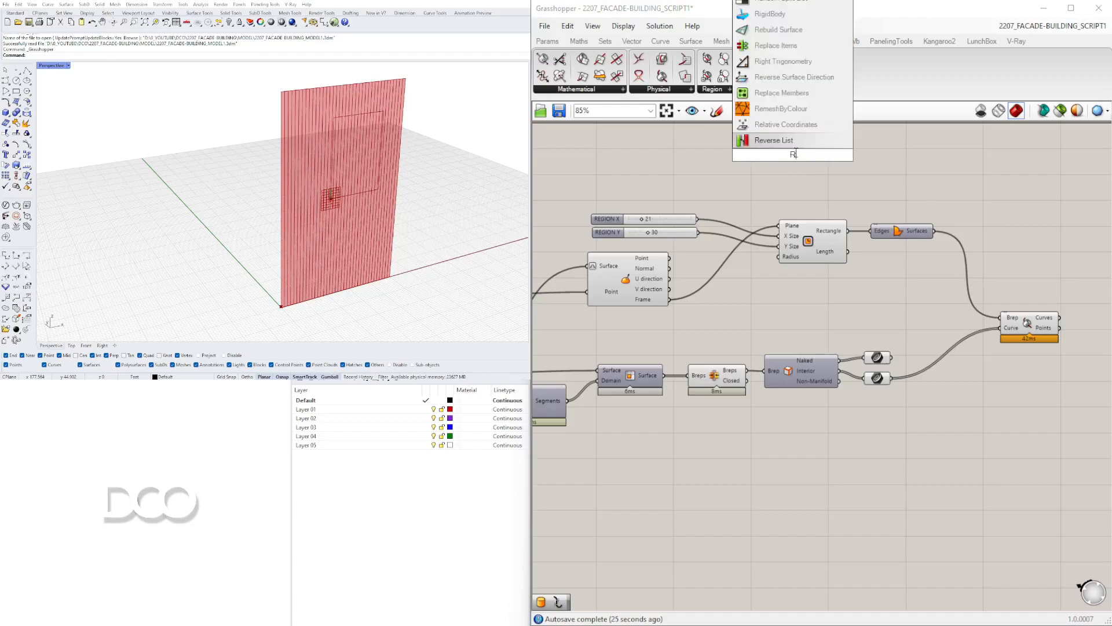
{"action": "left_click", "coordinate": [802, 93]}
{"action": "left_click_drag", "start_coordinate": [797, 155], "coordinate": [878, 162]}
{"action": "right_click_drag", "start_coordinate": [815, 216], "coordinate": [843, 273]}
{"action": "scroll", "coordinate": [814, 298], "scroll_direction": "down", "scroll_amount": 1}
{"action": "scroll", "coordinate": [814, 298], "scroll_direction": "up", "scroll_amount": 1}
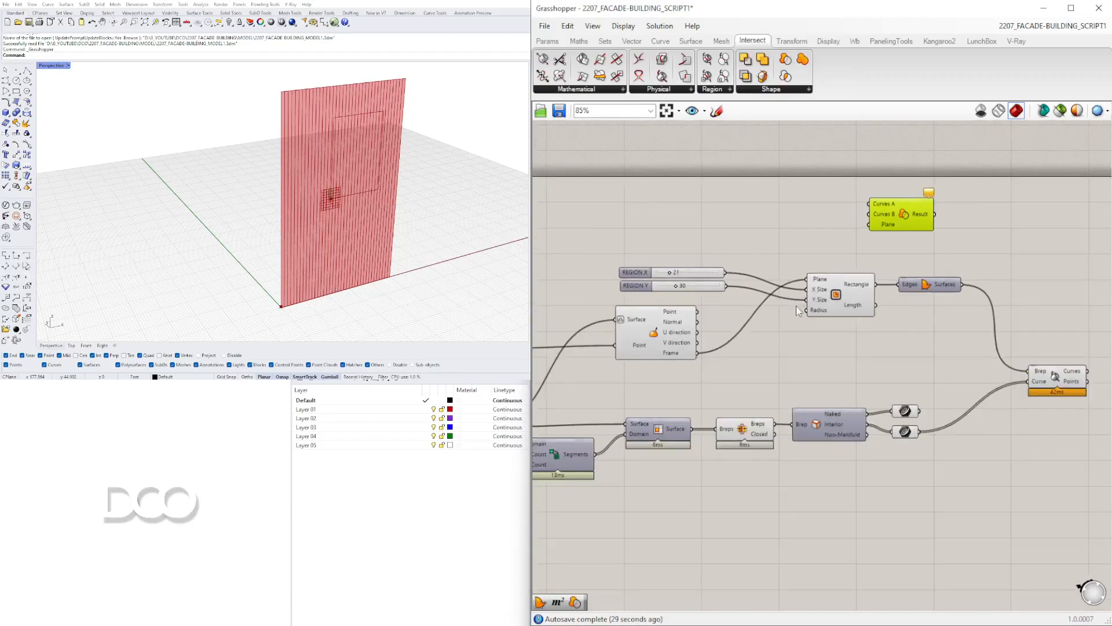
Connect the facade surface to the Region Difference's Curves A input and the region Rectangle to Curves B.
{"action": "scroll", "coordinate": [747, 330], "scroll_direction": "down", "scroll_amount": 2}
{"action": "right_click_drag", "start_coordinate": [747, 330], "coordinate": [833, 337]}
{"action": "right_click_drag", "start_coordinate": [715, 393], "coordinate": [805, 395]}
{"action": "left_click", "coordinate": [677, 410]}
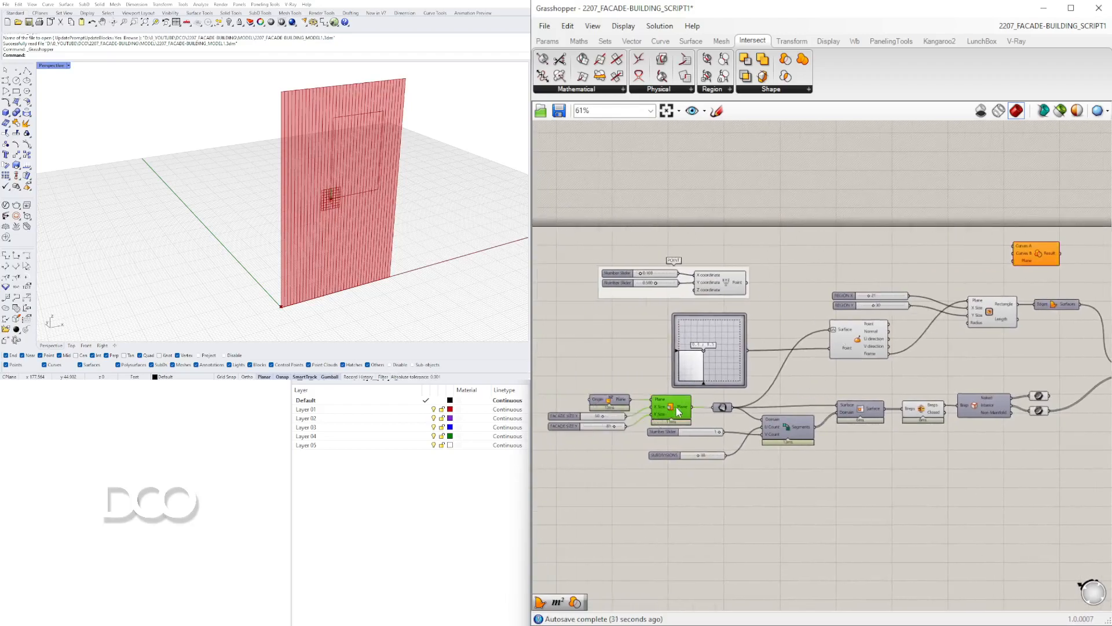
{"action": "left_click_drag", "start_coordinate": [731, 408], "coordinate": [1014, 246]}
{"action": "right_click_drag", "start_coordinate": [1015, 258], "coordinate": [869, 276]}
{"action": "scroll", "coordinate": [868, 275], "scroll_direction": "up", "scroll_amount": 2}
{"action": "left_click_drag", "start_coordinate": [871, 276], "coordinate": [939, 270]}
{"action": "left_click_drag", "start_coordinate": [872, 339], "coordinate": [929, 286]}
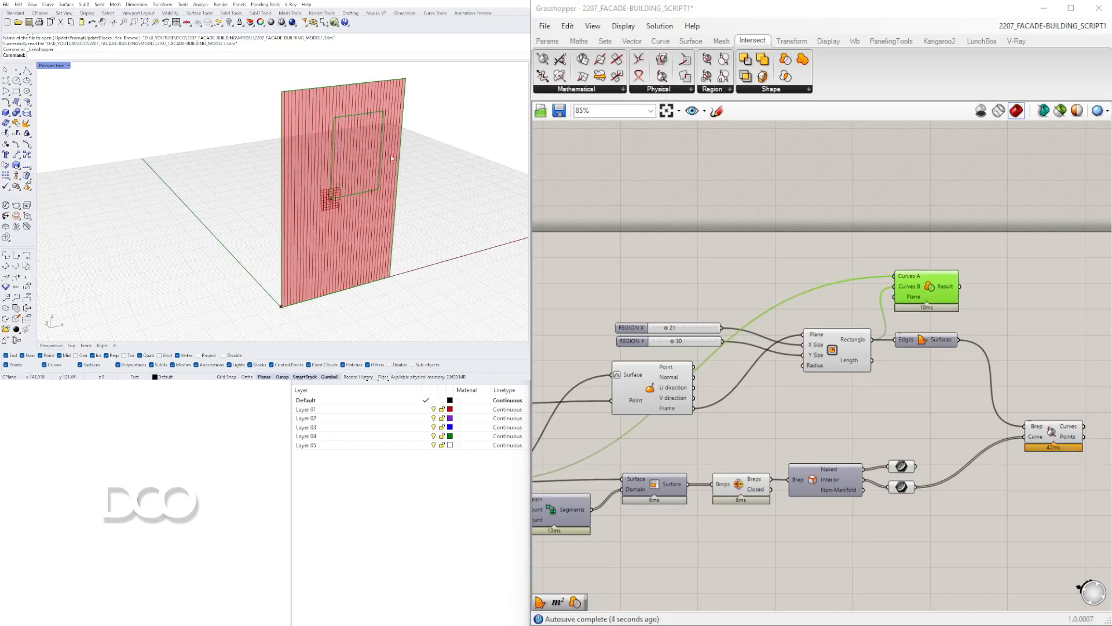
{"action": "right_click_drag", "start_coordinate": [885, 328], "coordinate": [799, 327]}
{"action": "double_click", "coordinate": [917, 288]}
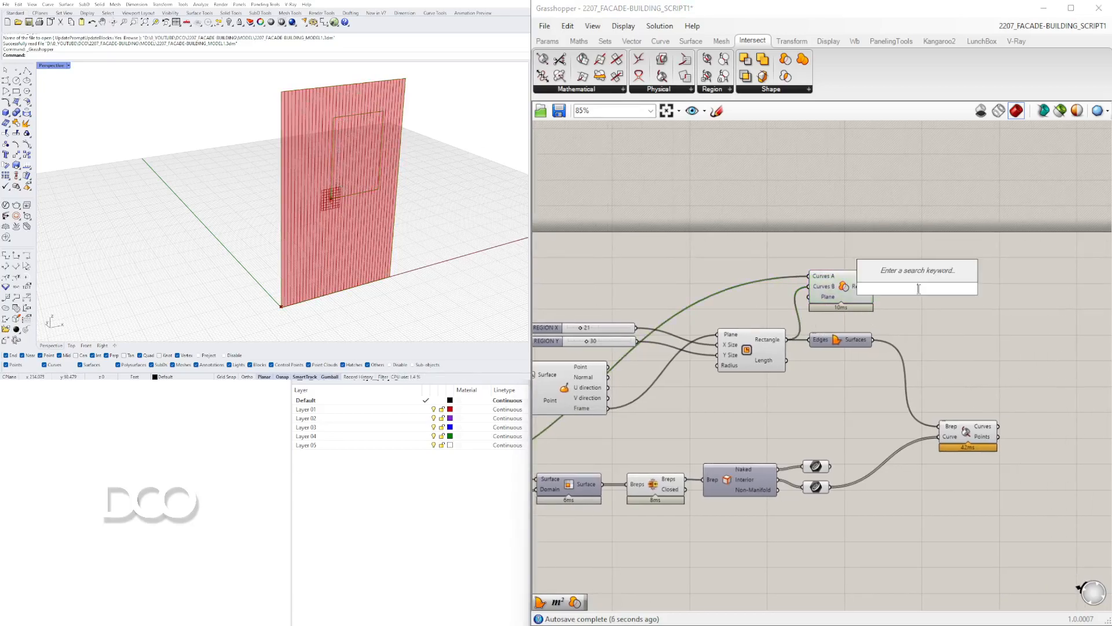
{"action": "type", "text": "BOUND"}
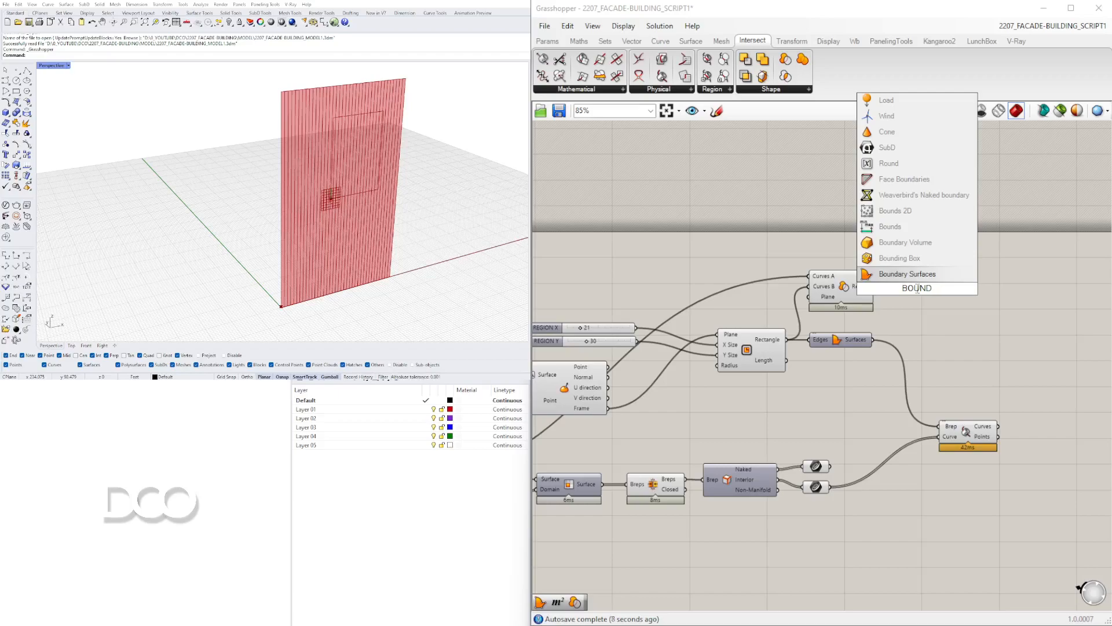
{"action": "left_click", "coordinate": [895, 263]}
{"action": "left_click", "coordinate": [911, 289]}
{"action": "key", "text": "Delete"}
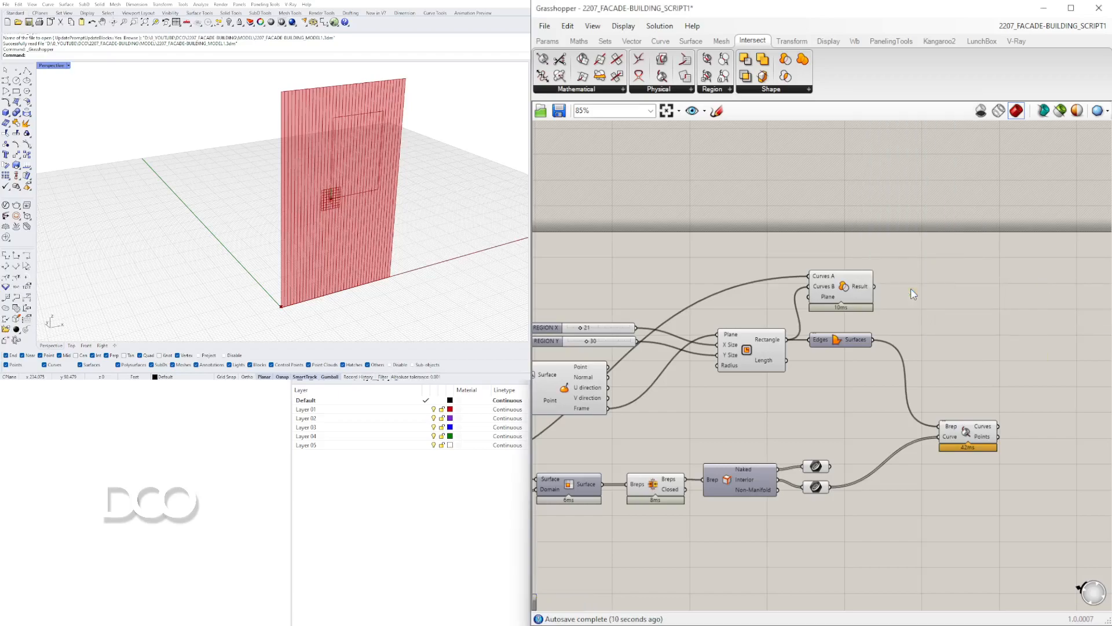
Add a Boundary Surfaces component and connect the Region Difference Result to its Edges input.
{"action": "double_click", "coordinate": [912, 294]}
{"action": "type", "text": "BOUN"}
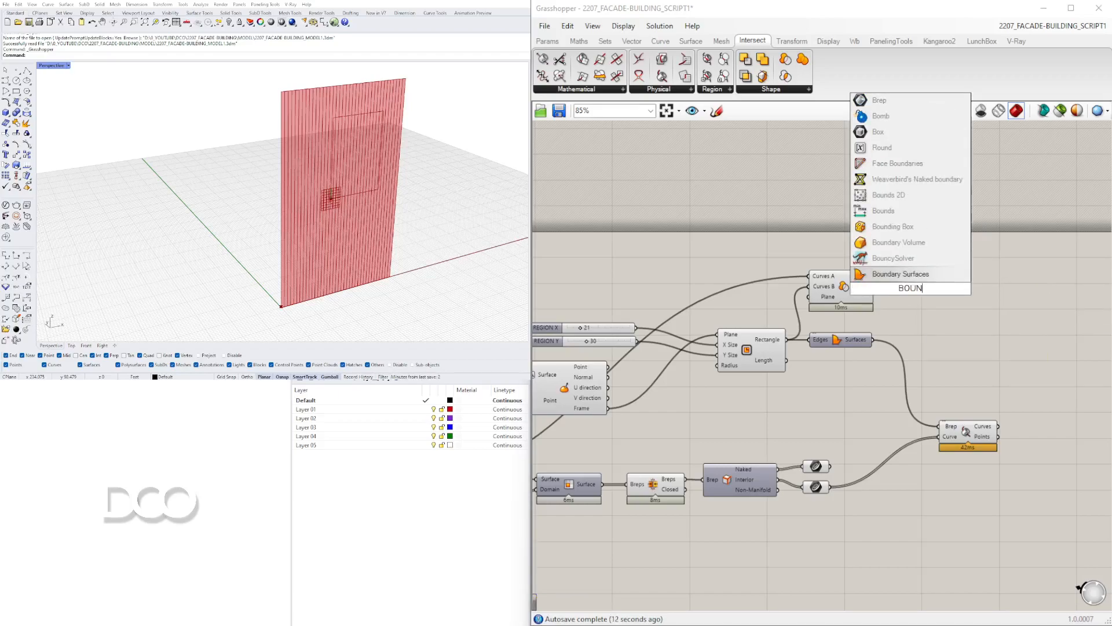
{"action": "left_click", "coordinate": [920, 275]}
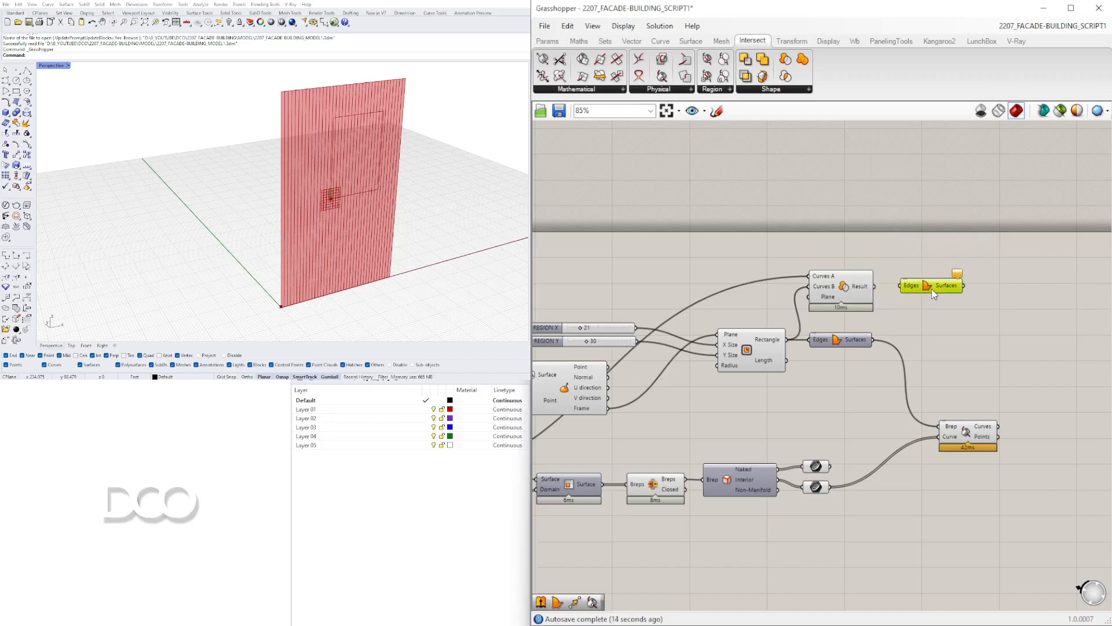
{"action": "left_click_drag", "start_coordinate": [896, 288], "coordinate": [899, 285]}
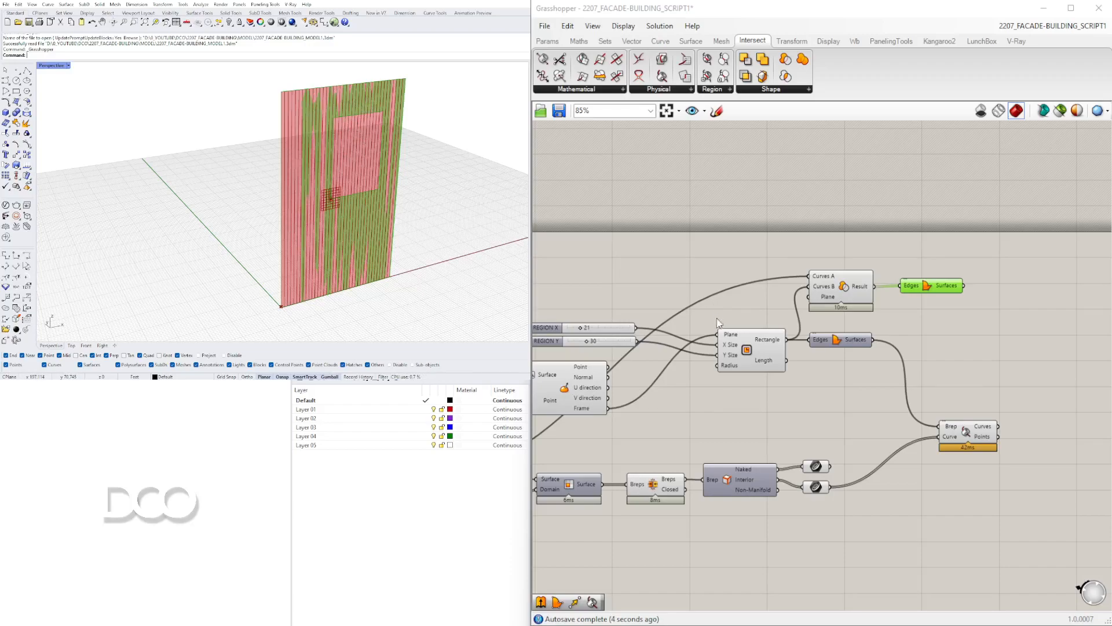
Add a second Brep | Curve component and connect the Region Difference boundary surface to Brep and the interior edges to Curve.
{"action": "right_click_drag", "start_coordinate": [715, 314], "coordinate": [568, 302]}
{"action": "right_click_drag", "start_coordinate": [856, 338], "coordinate": [908, 337]}
{"action": "left_click", "coordinate": [894, 436]}
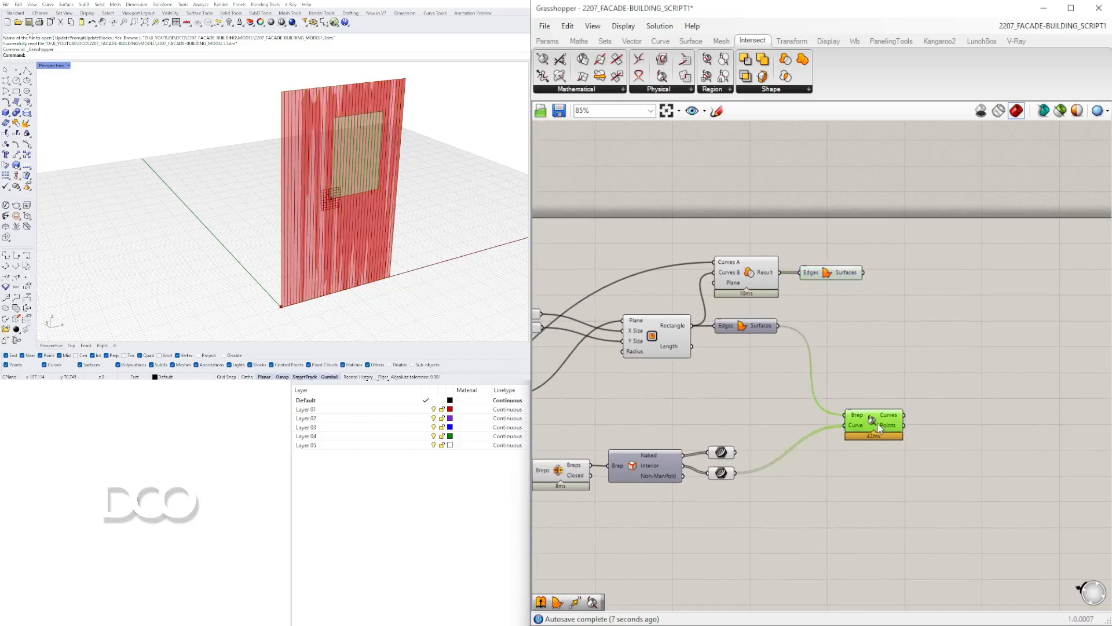
{"action": "double_click", "coordinate": [971, 350]}
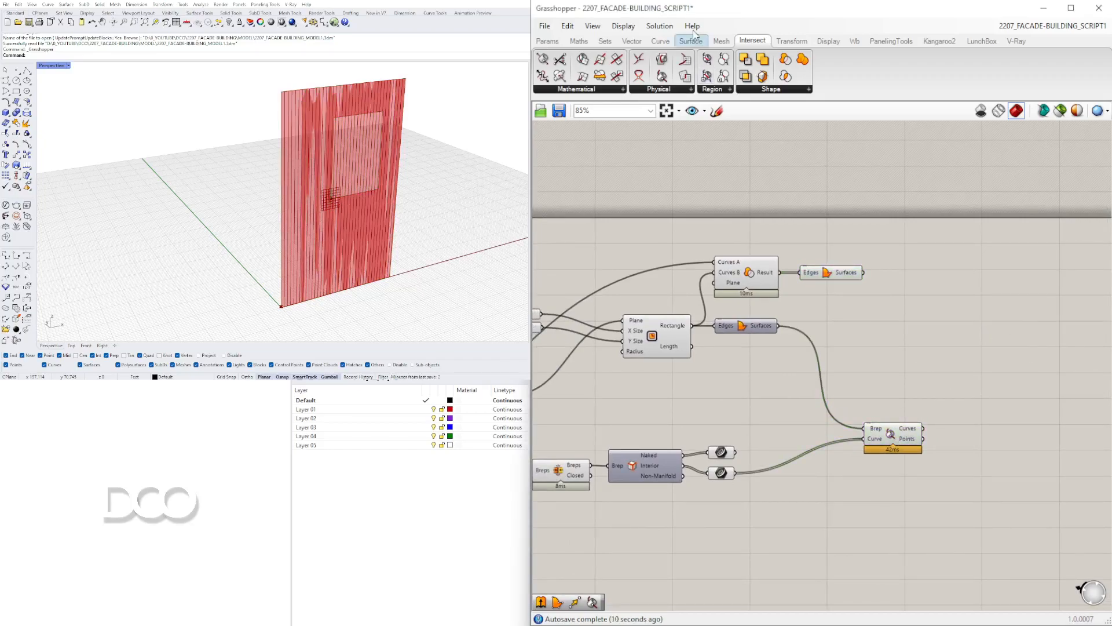
{"action": "left_click", "coordinate": [659, 90]}
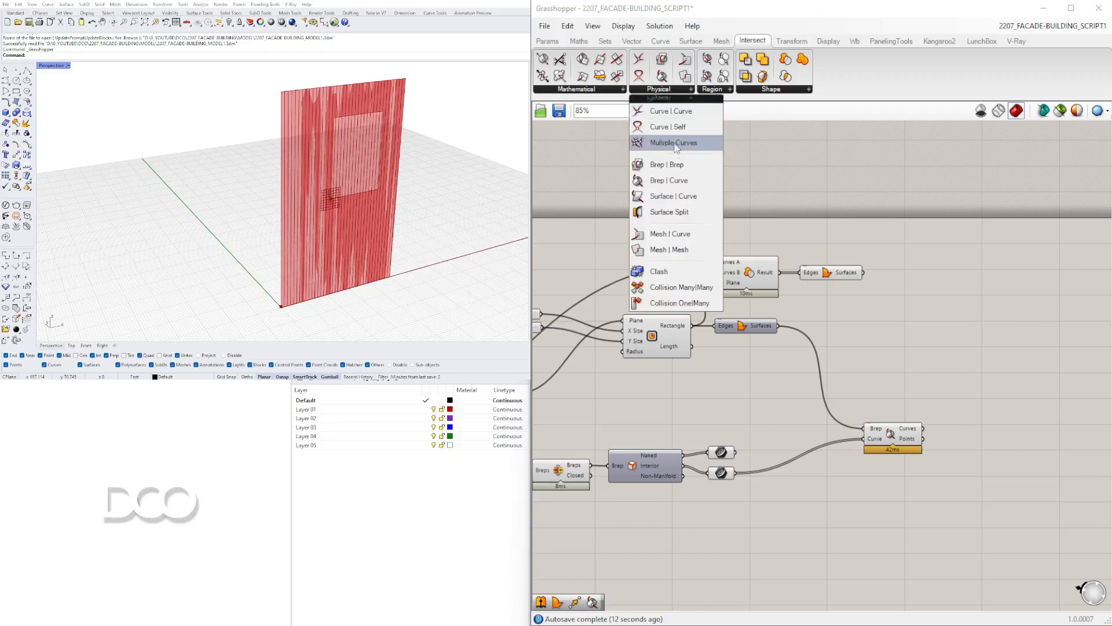
{"action": "left_click_drag", "start_coordinate": [695, 189], "coordinate": [1011, 341]}
{"action": "left_click", "coordinate": [851, 273]}
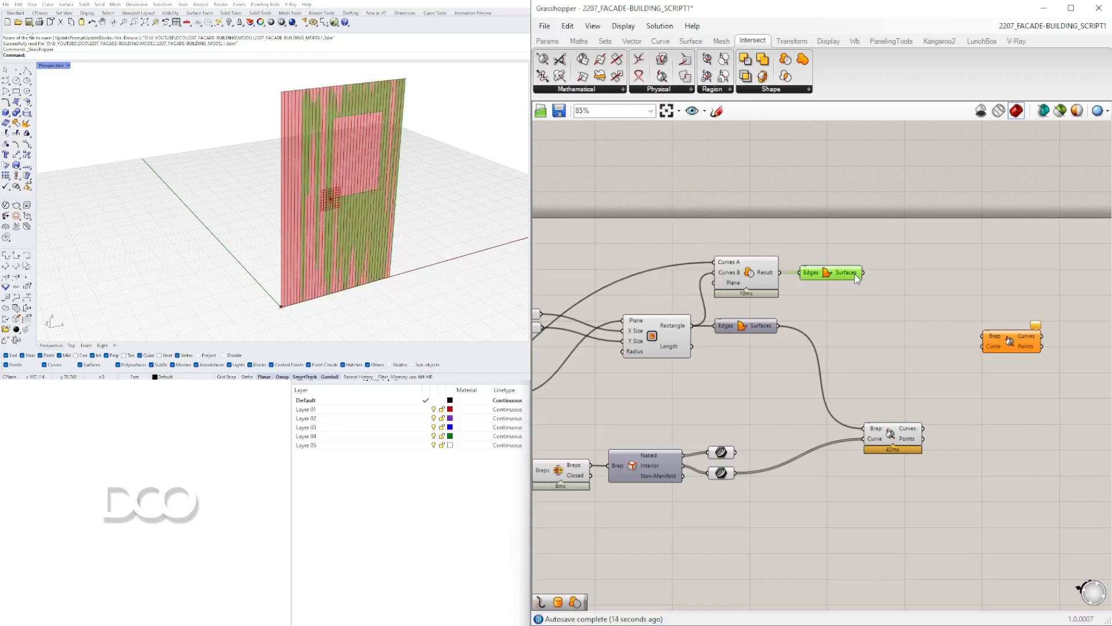
{"action": "left_click_drag", "start_coordinate": [866, 276], "coordinate": [961, 316]}
{"action": "left_click_drag", "start_coordinate": [734, 472], "coordinate": [912, 399]}
Arrange the two Brep | Curve components directly above each other on the canvas.
{"action": "left_click_drag", "start_coordinate": [895, 439], "coordinate": [916, 424]}
{"action": "left_click_drag", "start_coordinate": [951, 471], "coordinate": [902, 372]}
{"action": "left_click_drag", "start_coordinate": [916, 395], "coordinate": [949, 345]}
{"action": "mouse_move", "coordinate": [993, 493]}
{"action": "left_mouse_down"}
{"action": "mouse_move", "coordinate": [941, 351]}
{"action": "mouse_move", "coordinate": [927, 352]}
{"action": "left_mouse_up"}
{"action": "left_click_drag", "start_coordinate": [914, 390], "coordinate": [951, 331]}
Hide the previews of the Rectangle, Region Difference and Boundary Surfaces components.
{"action": "left_click", "coordinate": [888, 469]}
{"action": "right_click_drag", "start_coordinate": [888, 469], "coordinate": [997, 425]}
{"action": "left_click_drag", "start_coordinate": [977, 476], "coordinate": [749, 211]}
{"action": "scroll", "coordinate": [806, 205], "scroll_direction": "up", "scroll_amount": 2}
{"action": "middle_click", "coordinate": [807, 203]}
{"action": "left_click", "coordinate": [843, 164]}
{"action": "scroll", "coordinate": [892, 246], "scroll_direction": "down", "scroll_amount": 4}
{"action": "right_click_drag", "start_coordinate": [1025, 429], "coordinate": [921, 435]}
{"action": "left_click_drag", "start_coordinate": [927, 453], "coordinate": [927, 422]}
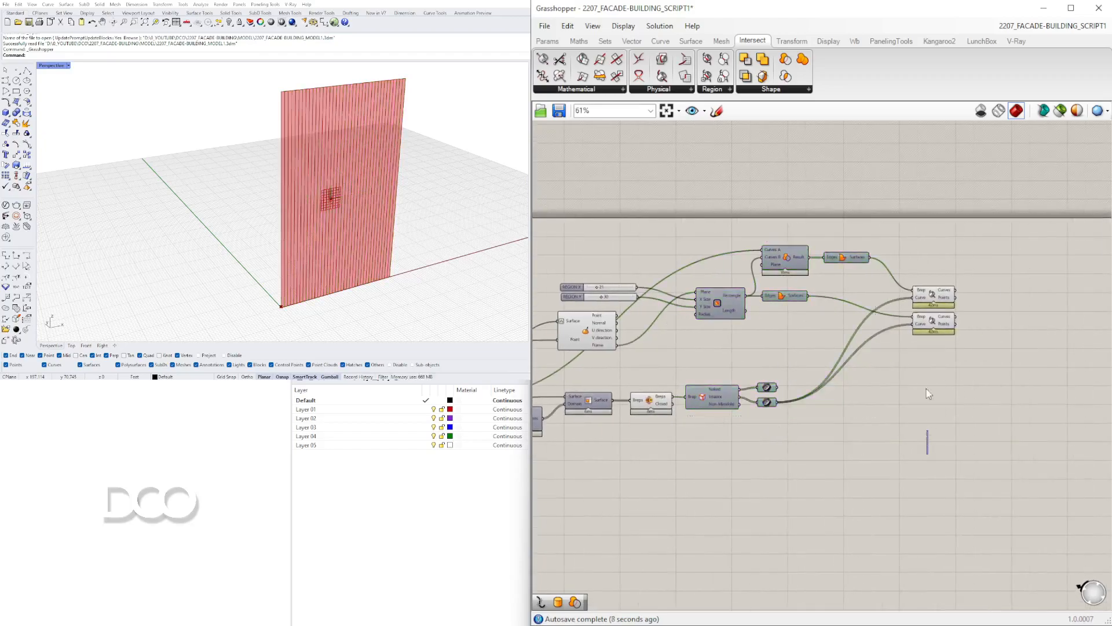
Turn the Rectangle component's preview on again.
{"action": "scroll", "coordinate": [920, 317], "scroll_direction": "up", "scroll_amount": 4}
{"action": "left_click", "coordinate": [948, 282]}
{"action": "scroll", "coordinate": [885, 311], "scroll_direction": "down", "scroll_amount": 3}
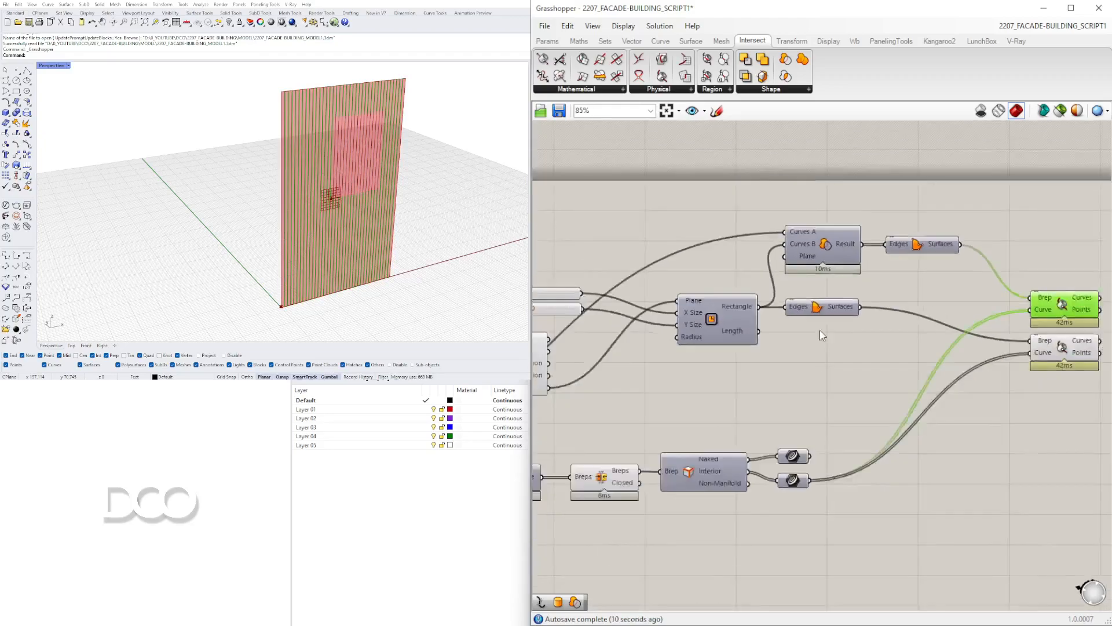
{"action": "left_click", "coordinate": [922, 342]}
{"action": "right_click", "coordinate": [922, 343]}
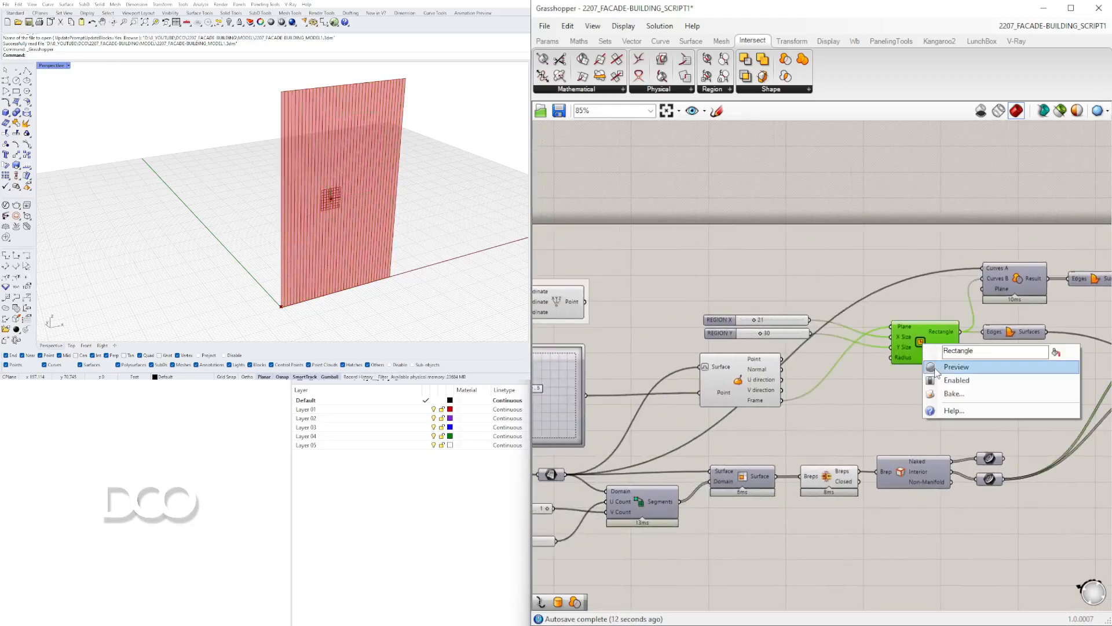
{"action": "left_click", "coordinate": [948, 367]}
{"action": "right_click_drag", "start_coordinate": [1008, 383], "coordinate": [753, 370]}
Examine the intersection curves outside and inside the region by selecting each Brep | Curve component and viewing the facade from several angles.
{"action": "scroll", "coordinate": [963, 333], "scroll_direction": "up", "scroll_amount": 2}
{"action": "left_click", "coordinate": [961, 316]}
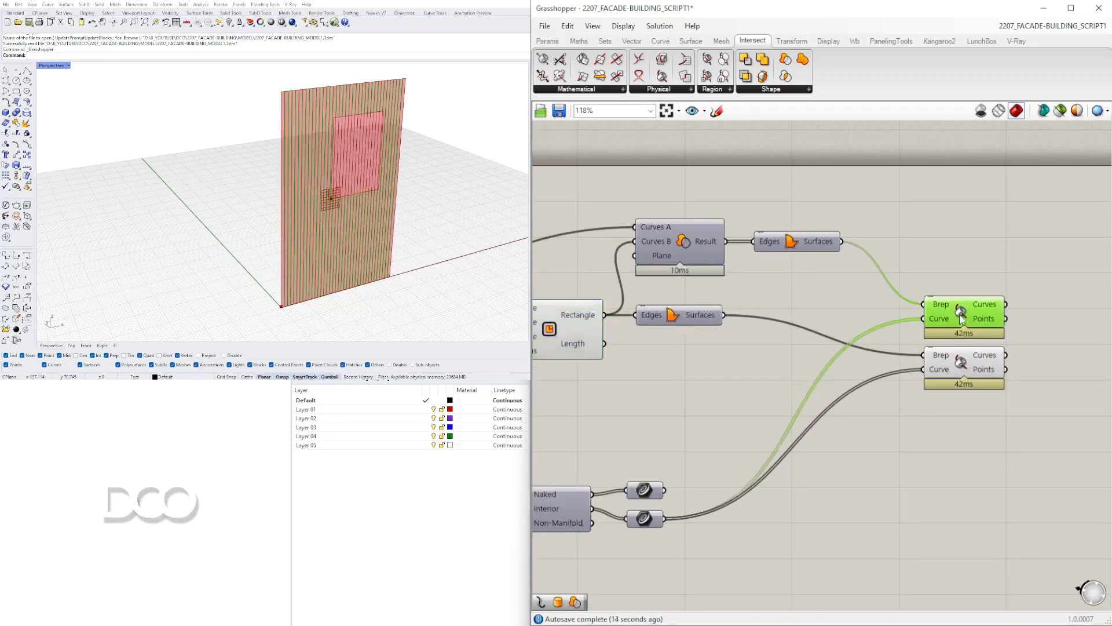
{"action": "left_click", "coordinate": [972, 361]}
{"action": "right_click_drag", "start_coordinate": [356, 126], "coordinate": [327, 169]}
{"action": "scroll", "coordinate": [323, 135], "scroll_direction": "up", "scroll_amount": 3}
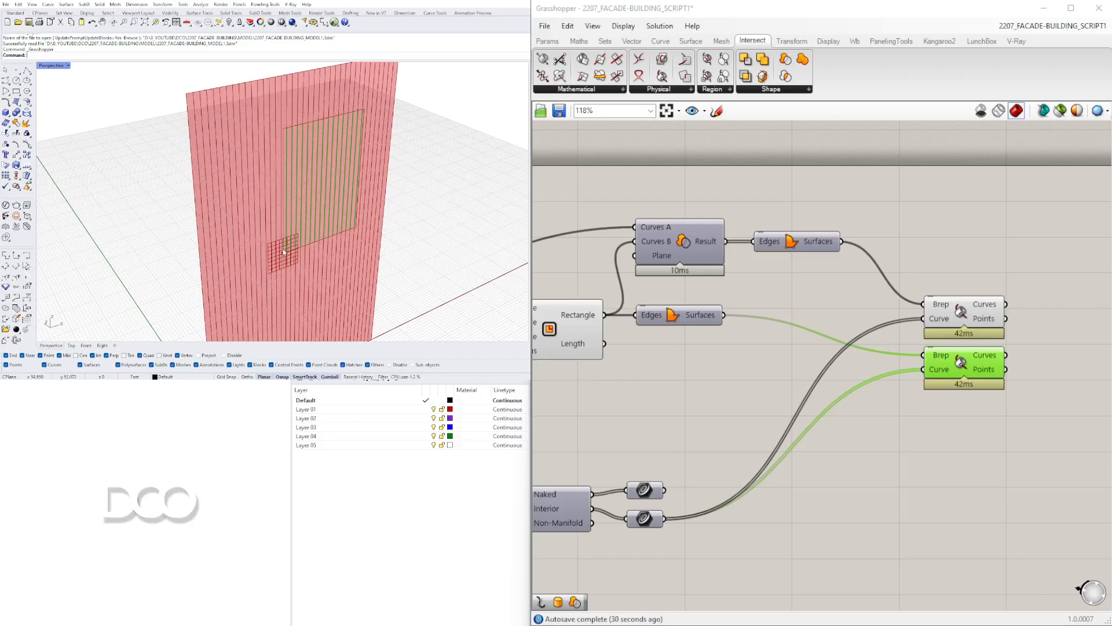
{"action": "scroll", "coordinate": [336, 160], "scroll_direction": "down", "scroll_amount": 3}
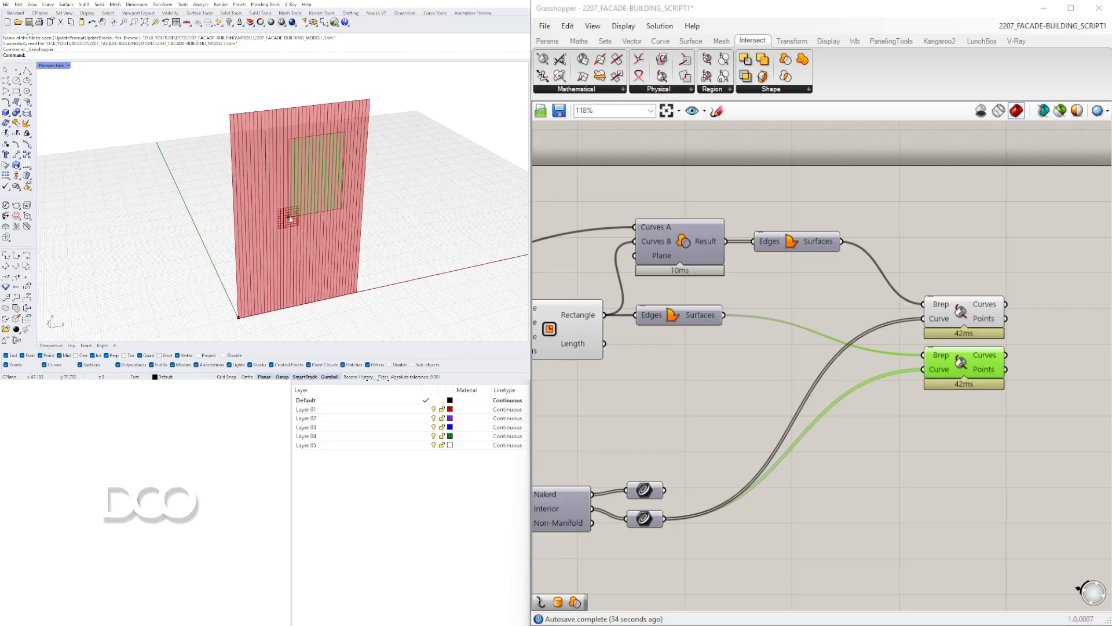
{"action": "right_click_drag", "start_coordinate": [404, 169], "coordinate": [307, 174]}
{"action": "left_click", "coordinate": [889, 432]}
{"action": "left_click", "coordinate": [946, 323]}
Hide the previews of the Evaluate Surface and Brep Join components.
{"action": "scroll", "coordinate": [782, 386], "scroll_direction": "down", "scroll_amount": 2}
{"action": "right_click_drag", "start_coordinate": [770, 385], "coordinate": [855, 415]}
{"action": "left_click_drag", "start_coordinate": [846, 416], "coordinate": [629, 319]}
{"action": "right_click_drag", "start_coordinate": [692, 366], "coordinate": [838, 339]}
{"action": "scroll", "coordinate": [839, 339], "scroll_direction": "down", "scroll_amount": 2}
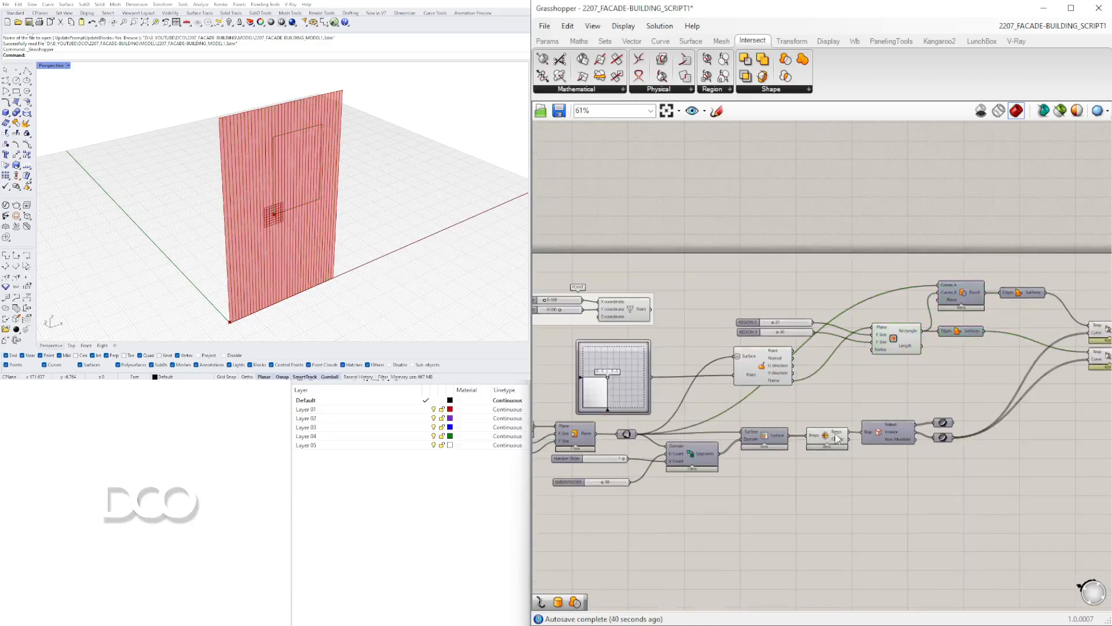
{"action": "left_click", "coordinate": [760, 366]}
{"action": "left_click", "coordinate": [828, 439]}
{"action": "left_click_drag", "start_coordinate": [867, 495], "coordinate": [757, 369]}
{"action": "middle_click", "coordinate": [758, 369]}
{"action": "left_click", "coordinate": [794, 331]}
{"action": "left_click", "coordinate": [793, 294]}
{"action": "scroll", "coordinate": [787, 446], "scroll_direction": "up", "scroll_amount": 2}
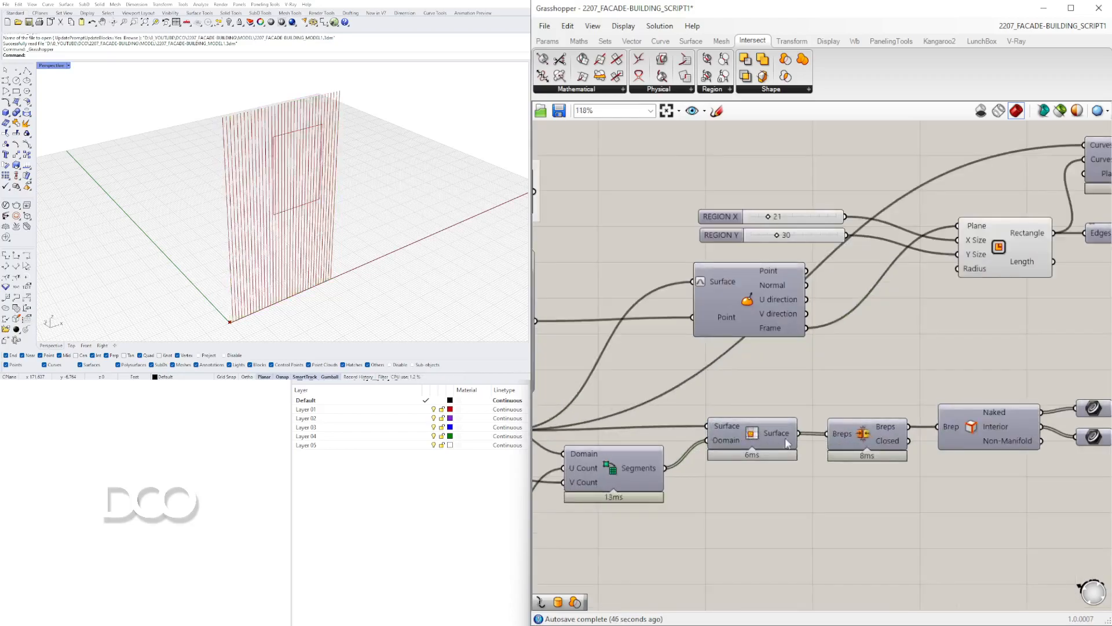
Try showing the Brep Join component's preview.
{"action": "right_click", "coordinate": [865, 436]}
{"action": "left_click", "coordinate": [860, 454]}
{"action": "left_click", "coordinate": [879, 406]}
{"action": "left_click", "coordinate": [873, 437]}
{"action": "right_click", "coordinate": [872, 436]}
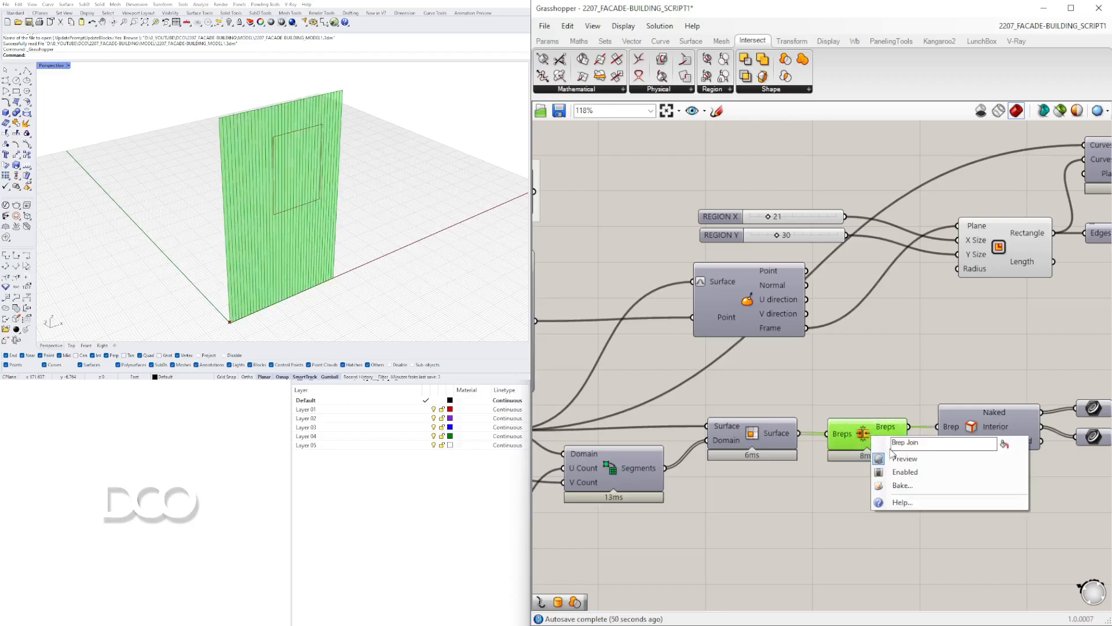
{"action": "left_click", "coordinate": [888, 455]}
Turn on the preview of the facade Surface parameter.
{"action": "scroll", "coordinate": [869, 451], "scroll_direction": "down", "scroll_amount": 3}
{"action": "right_click_drag", "start_coordinate": [816, 460], "coordinate": [982, 456]}
{"action": "scroll", "coordinate": [789, 447], "scroll_direction": "up", "scroll_amount": 4}
{"action": "right_click", "coordinate": [800, 432]}
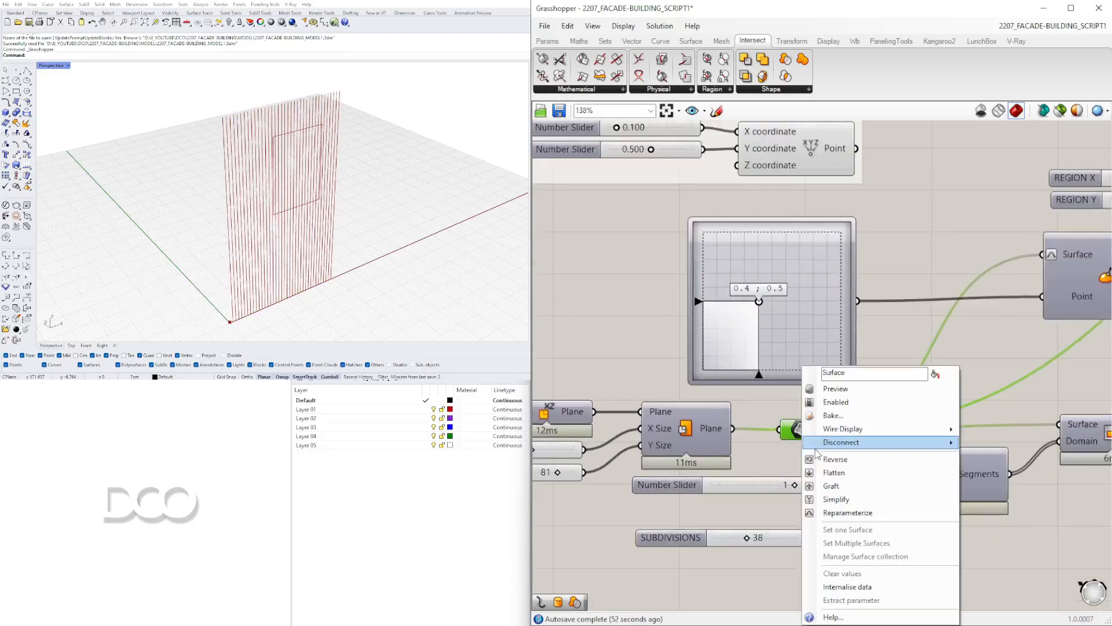
{"action": "left_click", "coordinate": [827, 390]}
{"action": "scroll", "coordinate": [827, 389], "scroll_direction": "down", "scroll_amount": 5}
{"action": "right_click_drag", "start_coordinate": [1014, 439], "coordinate": [856, 436]}
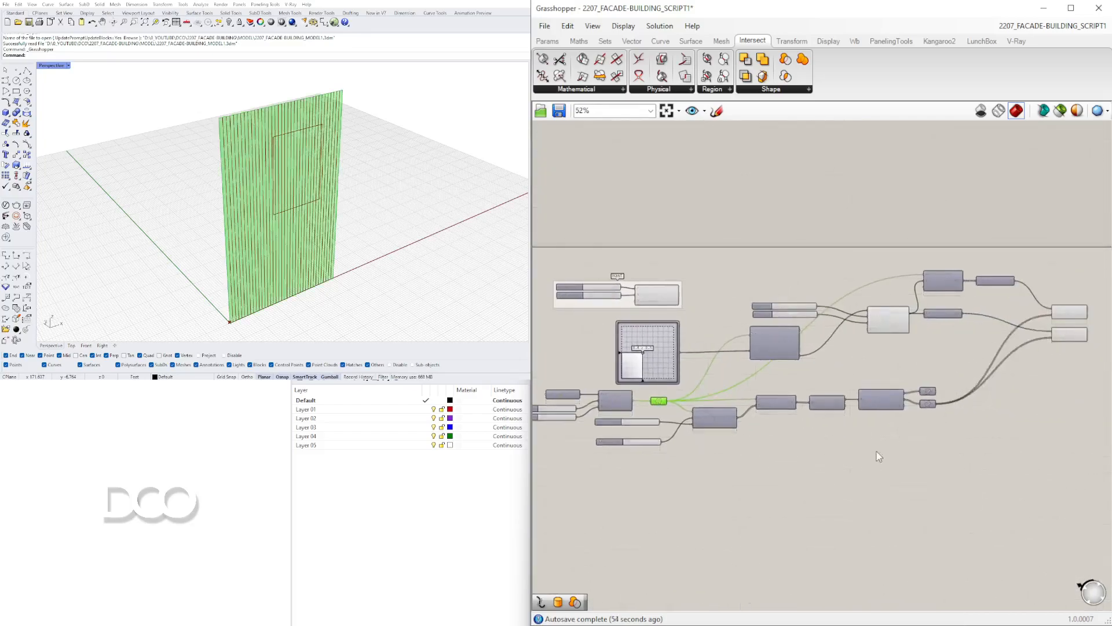
{"action": "left_click", "coordinate": [856, 436]}
Select the upper and lower Brep | Curve components in turn to compare the strip lines they highlight on the facade.
{"action": "right_click_drag", "start_coordinate": [1033, 412], "coordinate": [840, 409]}
{"action": "scroll", "coordinate": [881, 318], "scroll_direction": "up", "scroll_amount": 3}
{"action": "left_click", "coordinate": [874, 306]}
{"action": "left_click", "coordinate": [877, 346]}
{"action": "left_click", "coordinate": [805, 394]}
{"action": "left_click", "coordinate": [414, 556]}
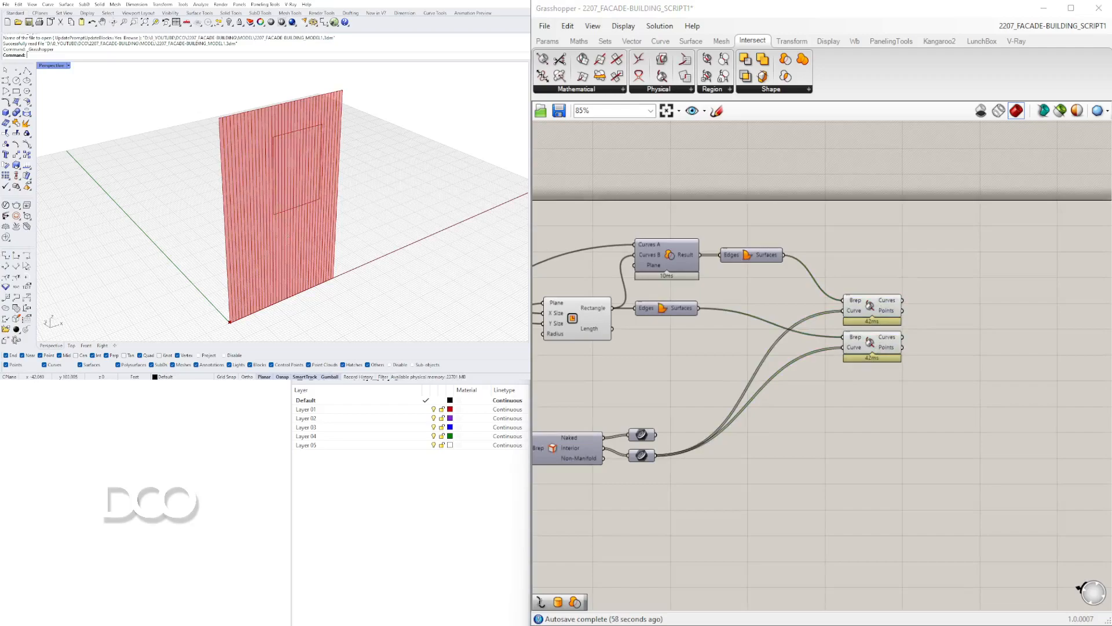
{"action": "left_click", "coordinate": [876, 316]}
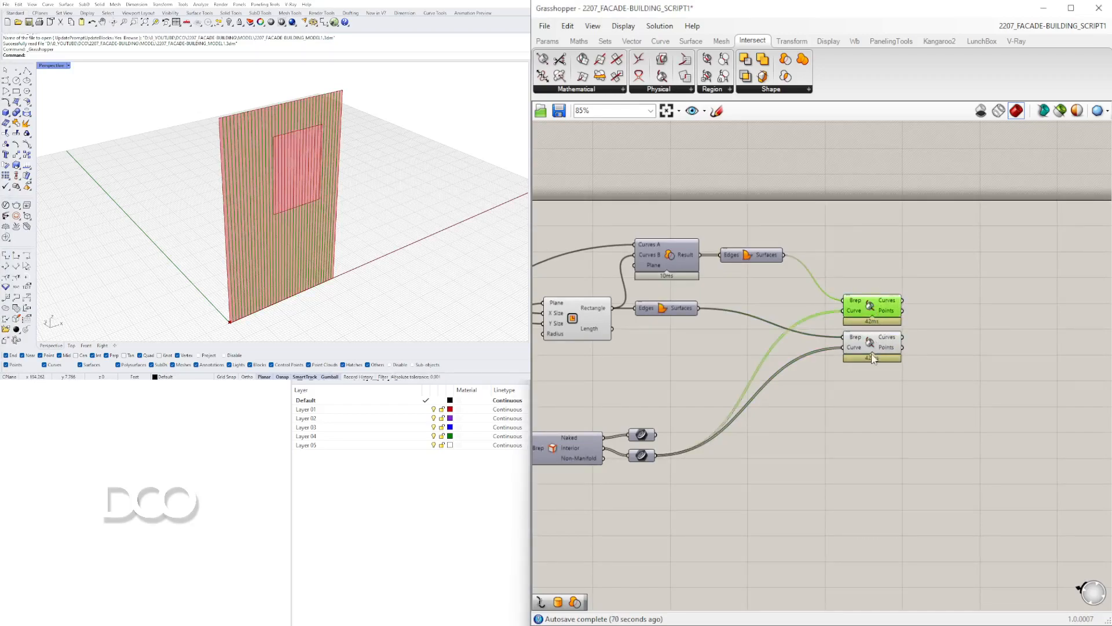
Lower the region's Brep | Curve component and add an End Points component connected to its Curves output.
{"action": "mouse_move", "coordinate": [880, 347]}
{"action": "left_mouse_down"}
{"action": "mouse_move", "coordinate": [882, 378]}
{"action": "mouse_move", "coordinate": [885, 366]}
{"action": "left_mouse_up"}
{"action": "right_click_drag", "start_coordinate": [938, 369], "coordinate": [905, 354]}
{"action": "double_click", "coordinate": [905, 355]}
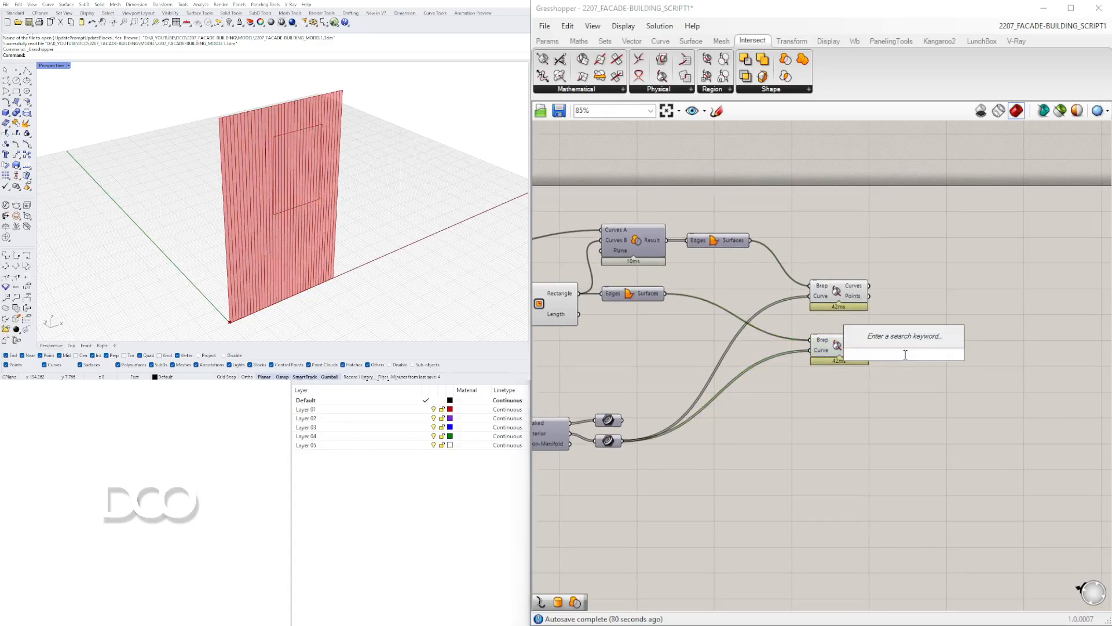
{"action": "type", "text": "end"}
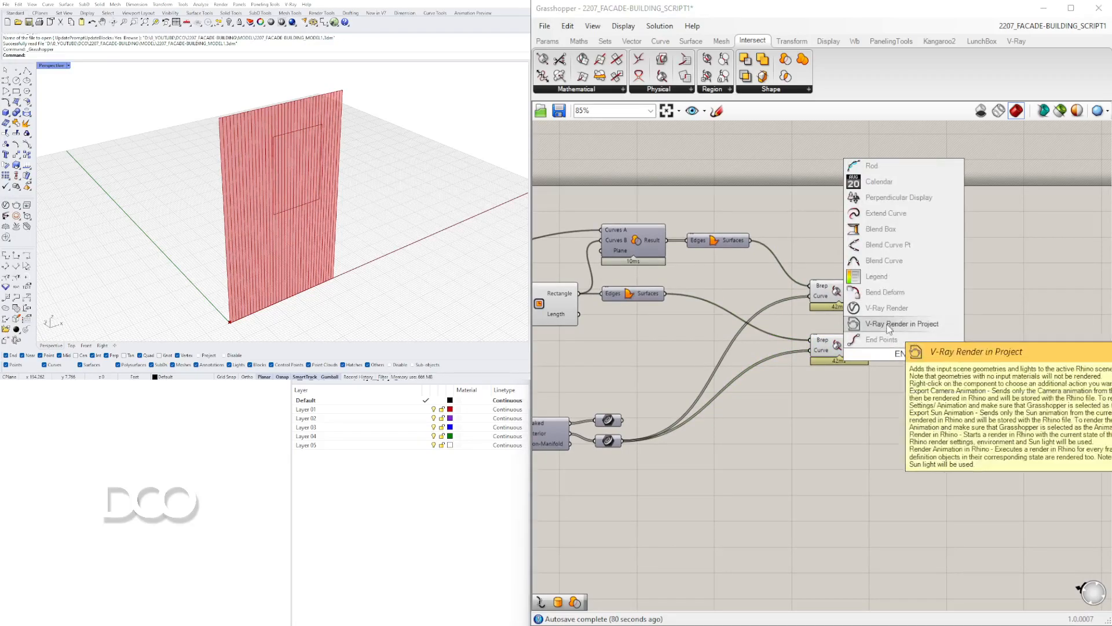
{"action": "left_click", "coordinate": [890, 345]}
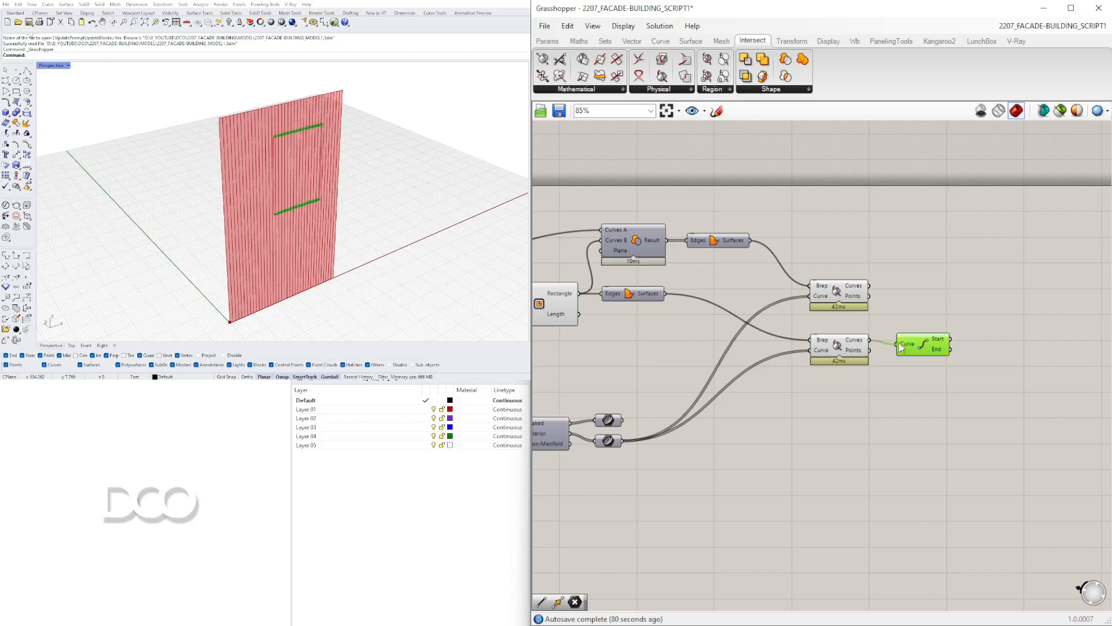
Set the SUBDIVISIONS slider to 16.
{"action": "right_click_drag", "start_coordinate": [729, 374], "coordinate": [955, 365]}
{"action": "scroll", "coordinate": [956, 365], "scroll_direction": "down", "scroll_amount": 3}
{"action": "scroll", "coordinate": [608, 452], "scroll_direction": "up", "scroll_amount": 7}
{"action": "scroll", "coordinate": [704, 429], "scroll_direction": "up", "scroll_amount": 6}
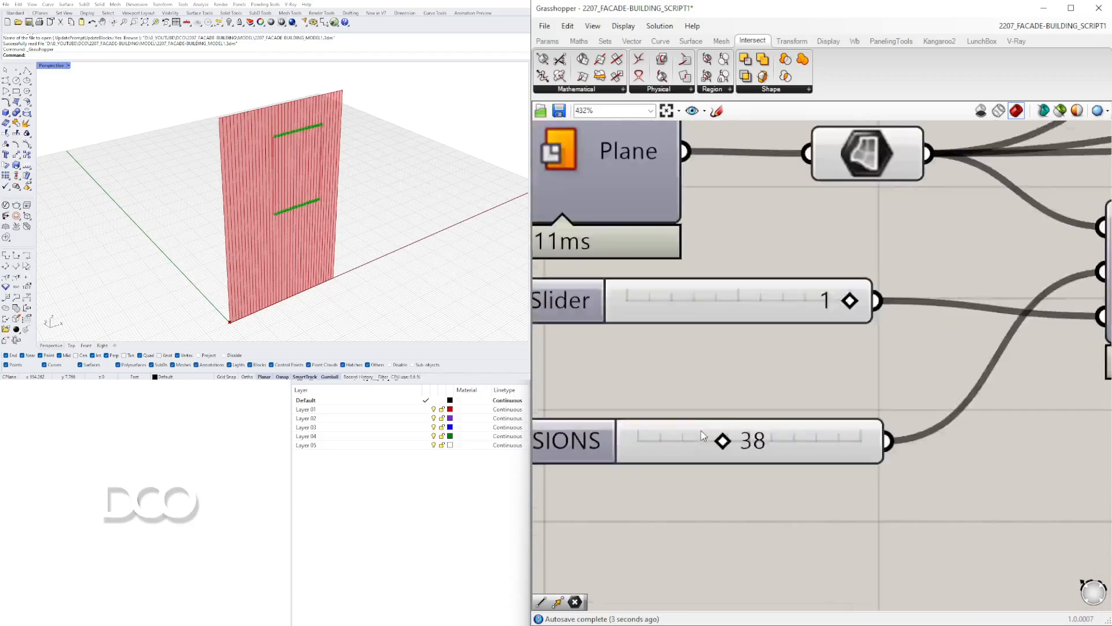
{"action": "left_click_drag", "start_coordinate": [722, 455], "coordinate": [660, 461]}
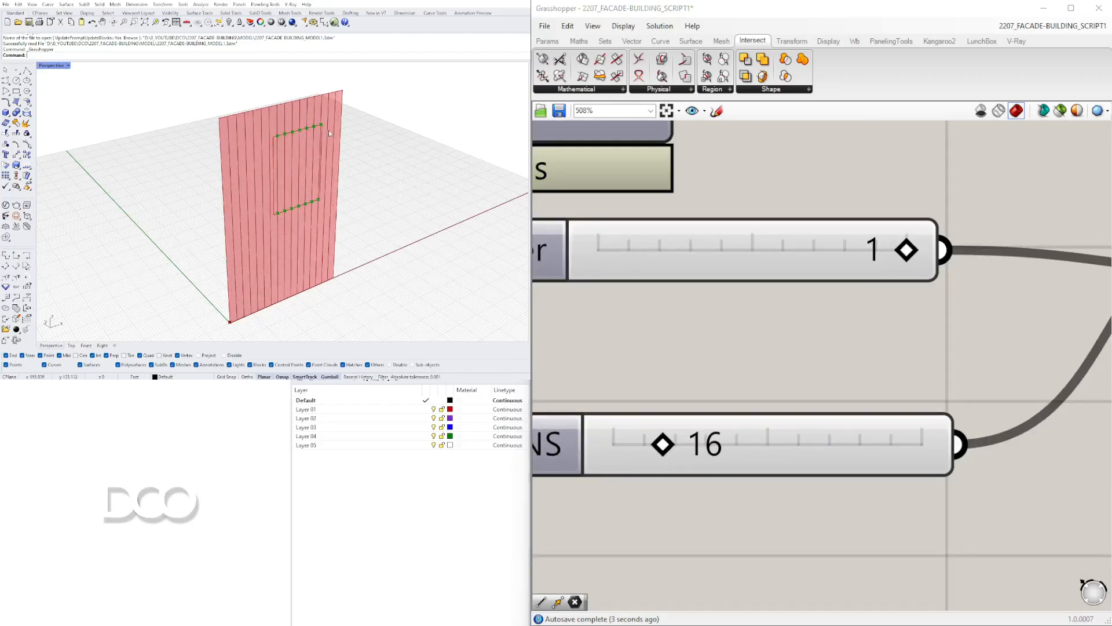
Move the region higher on the facade by raising the vertical value of the MD Slider.
{"action": "scroll", "coordinate": [743, 264], "scroll_direction": "down", "scroll_amount": 10}
{"action": "scroll", "coordinate": [783, 323], "scroll_direction": "up", "scroll_amount": 8}
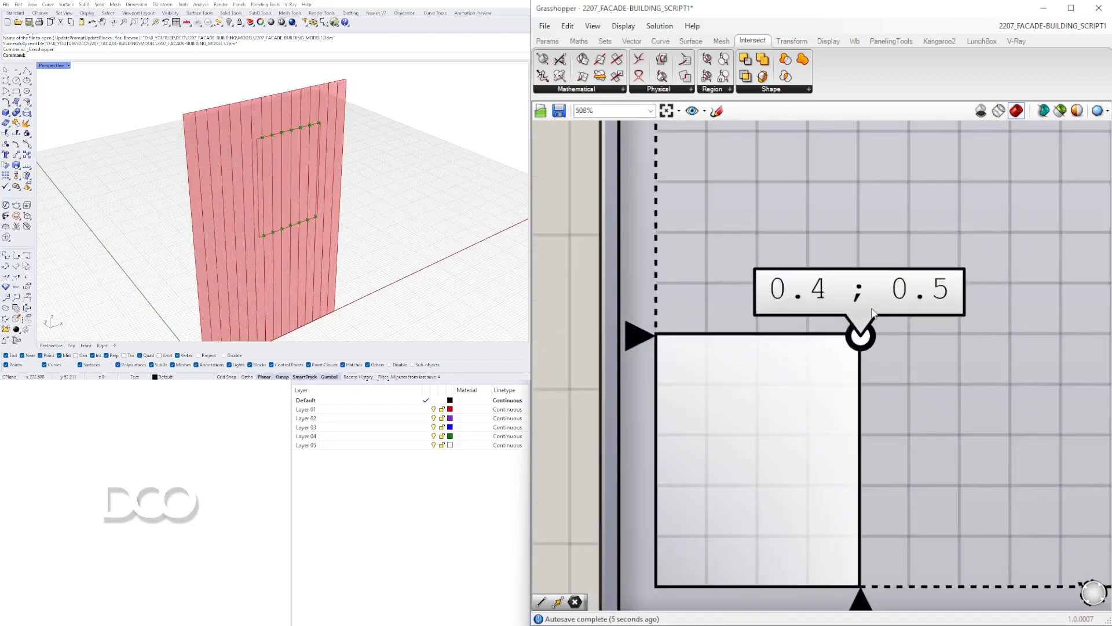
{"action": "left_click_drag", "start_coordinate": [864, 334], "coordinate": [868, 306]}
{"action": "scroll", "coordinate": [428, 197], "scroll_direction": "down", "scroll_amount": 3}
{"action": "mouse_move", "coordinate": [429, 197]}
{"action": "right_mouse_down"}
{"action": "mouse_move", "coordinate": [377, 173]}
{"action": "mouse_move", "coordinate": [415, 186]}
{"action": "right_mouse_up"}
{"action": "scroll", "coordinate": [709, 278], "scroll_direction": "down", "scroll_amount": 8}
Fine-tune the sliders that control the facade and the region's dimensions.
{"action": "right_click_drag", "start_coordinate": [1053, 354], "coordinate": [799, 365]}
{"action": "right_click_drag", "start_coordinate": [1100, 383], "coordinate": [732, 350]}
{"action": "scroll", "coordinate": [770, 370], "scroll_direction": "down", "scroll_amount": 4}
{"action": "scroll", "coordinate": [667, 387], "scroll_direction": "up", "scroll_amount": 5}
{"action": "right_click_drag", "start_coordinate": [738, 455], "coordinate": [796, 406]}
{"action": "scroll", "coordinate": [689, 393], "scroll_direction": "up", "scroll_amount": 5}
{"action": "left_click_drag", "start_coordinate": [838, 416], "coordinate": [858, 417]}
{"action": "scroll", "coordinate": [798, 353], "scroll_direction": "down", "scroll_amount": 6}
{"action": "right_click_drag", "start_coordinate": [991, 438], "coordinate": [781, 425]}
{"action": "scroll", "coordinate": [781, 426], "scroll_direction": "down", "scroll_amount": 3}
{"action": "right_click_drag", "start_coordinate": [1015, 265], "coordinate": [829, 275]}
{"action": "scroll", "coordinate": [675, 270], "scroll_direction": "up", "scroll_amount": 4}
{"action": "scroll", "coordinate": [809, 334], "scroll_direction": "up", "scroll_amount": 4}
{"action": "left_click_drag", "start_coordinate": [873, 346], "coordinate": [885, 347]}
{"action": "mouse_move", "coordinate": [831, 294]}
{"action": "left_mouse_down"}
{"action": "mouse_move", "coordinate": [815, 294]}
{"action": "mouse_move", "coordinate": [861, 294]}
{"action": "mouse_move", "coordinate": [831, 293]}
{"action": "left_mouse_up"}
Move the End Points component farther from the Brep | Curve components and select it to check its points on the facade.
{"action": "scroll", "coordinate": [818, 291], "scroll_direction": "down", "scroll_amount": 8}
{"action": "right_click_drag", "start_coordinate": [828, 362], "coordinate": [564, 353]}
{"action": "scroll", "coordinate": [735, 316], "scroll_direction": "up", "scroll_amount": 2}
{"action": "left_click", "coordinate": [831, 346]}
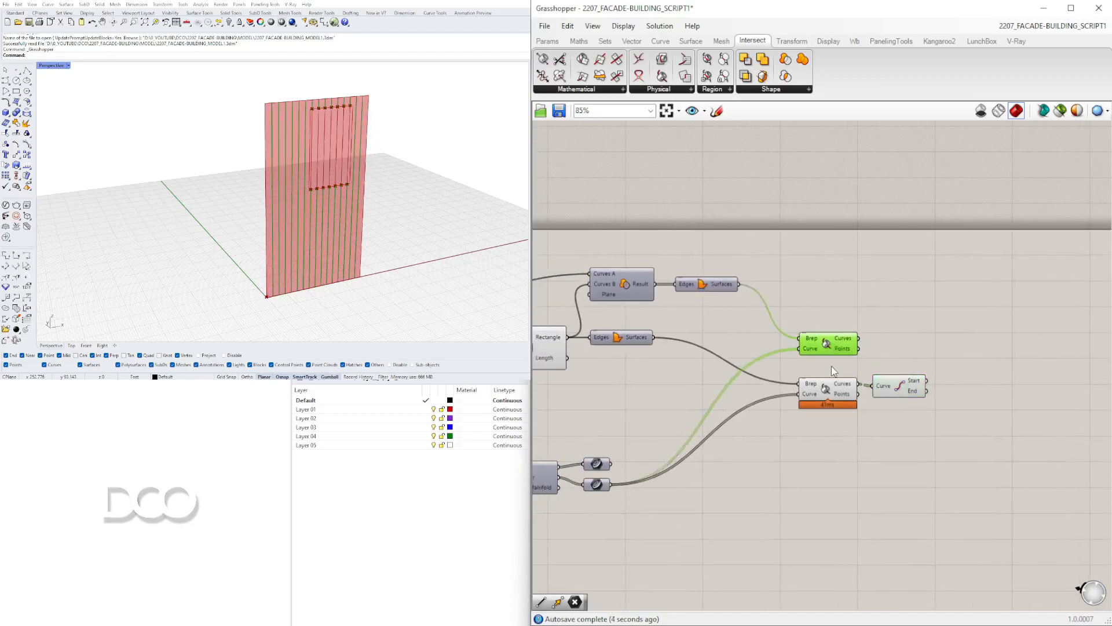
{"action": "left_click", "coordinate": [821, 389]}
{"action": "left_click_drag", "start_coordinate": [898, 387], "coordinate": [996, 368]}
{"action": "left_click", "coordinate": [743, 361]}
{"action": "scroll", "coordinate": [846, 397], "scroll_direction": "down", "scroll_amount": 2}
{"action": "scroll", "coordinate": [839, 400], "scroll_direction": "up", "scroll_amount": 1}
{"action": "left_click", "coordinate": [835, 395]}
{"action": "scroll", "coordinate": [916, 397], "scroll_direction": "up", "scroll_amount": 3}
{"action": "scroll", "coordinate": [894, 337], "scroll_direction": "down", "scroll_amount": 1}
{"action": "scroll", "coordinate": [894, 337], "scroll_direction": "up", "scroll_amount": 1}
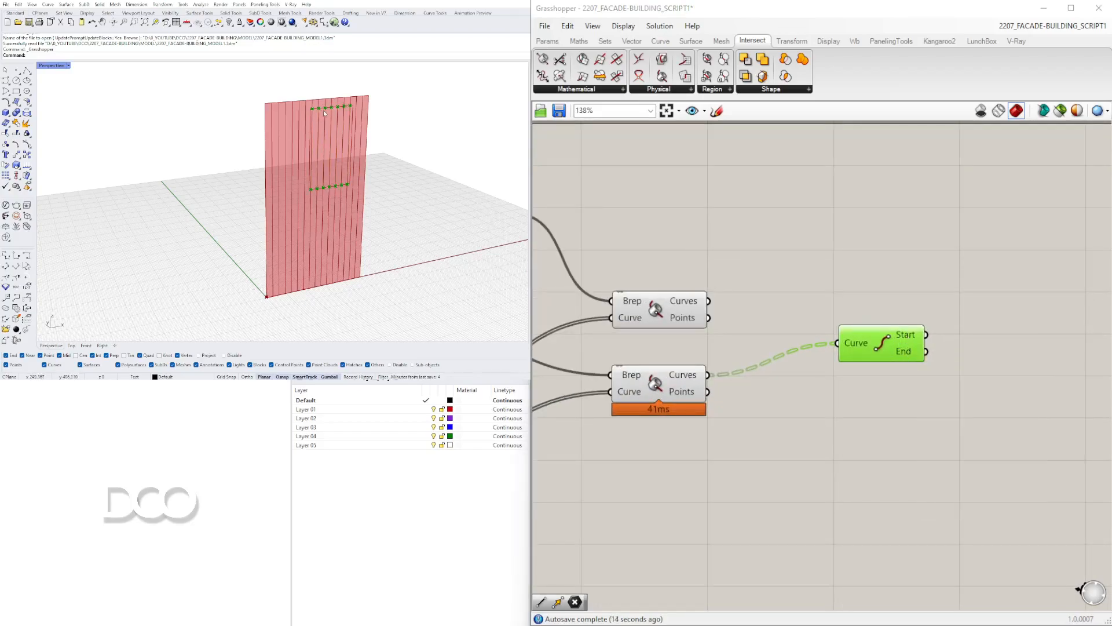
Add two Point parameters and connect them to the Start and End outputs of End Points.
{"action": "right_click_drag", "start_coordinate": [842, 356], "coordinate": [699, 346]}
{"action": "double_click", "coordinate": [859, 340]}
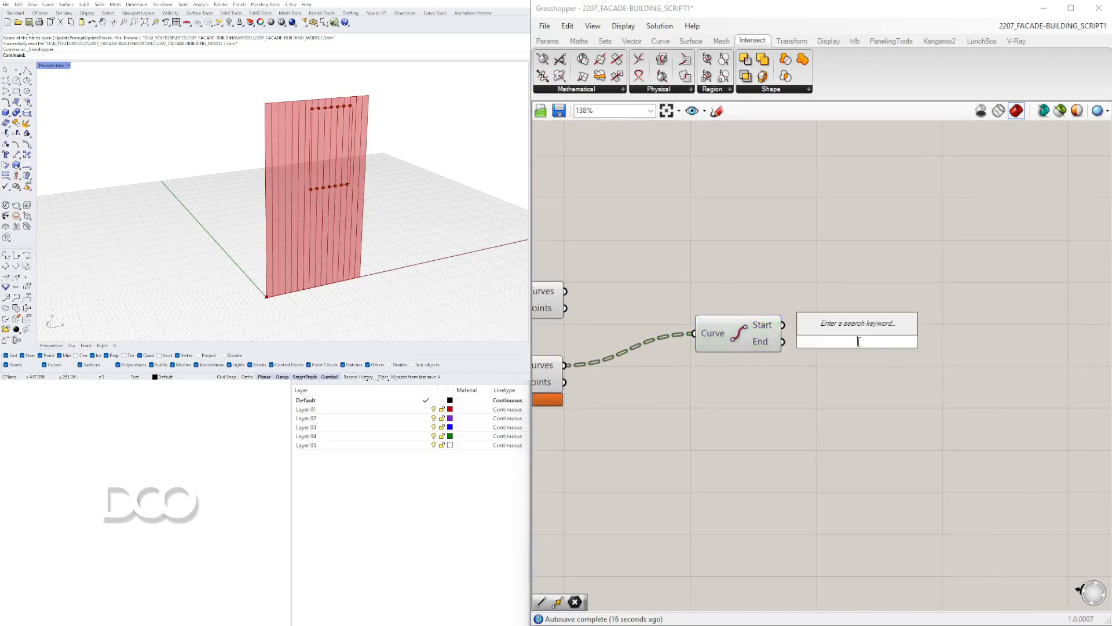
{"action": "type", "text": "CURV"}
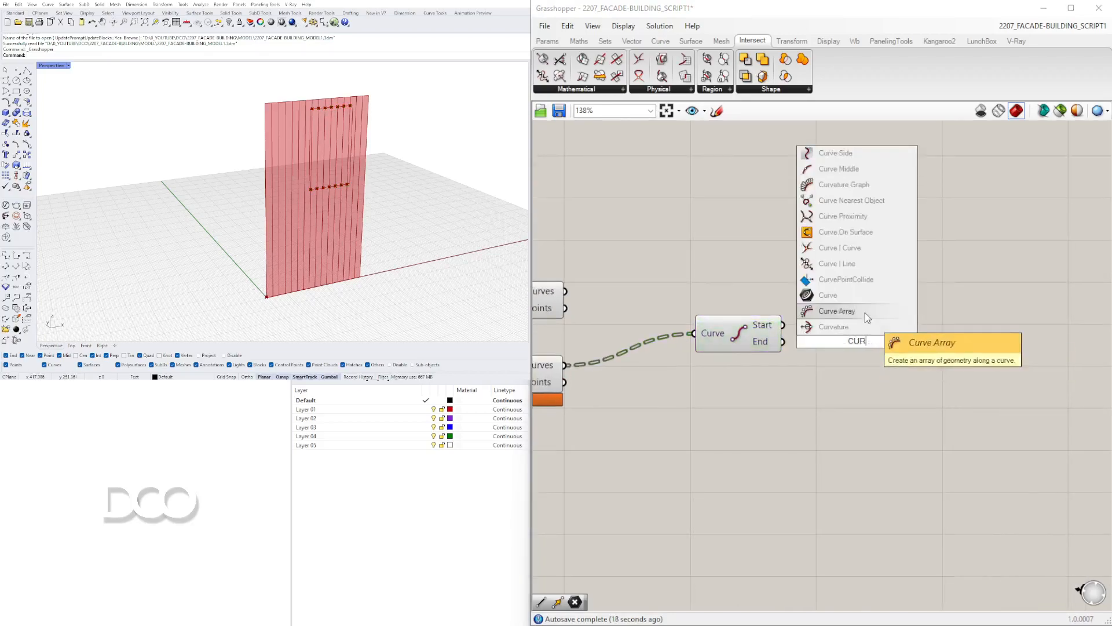
{"action": "double_click", "coordinate": [828, 363]}
{"action": "type", "text": "POINT"}
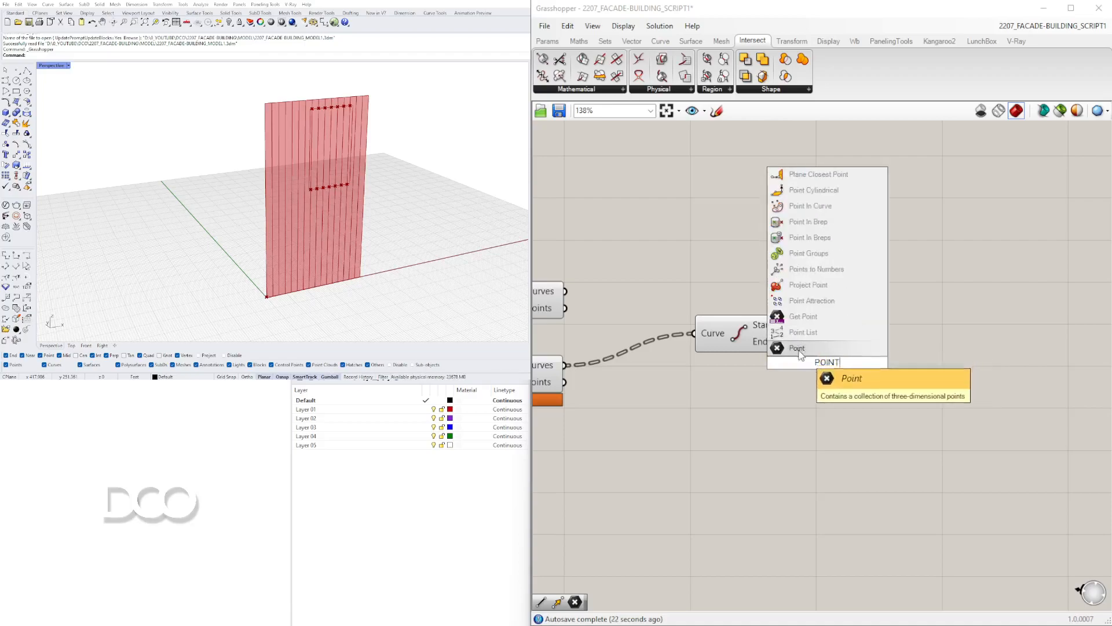
{"action": "left_click", "coordinate": [797, 348]}
{"action": "mouse_move", "coordinate": [819, 365]}
{"action": "left_mouse_down"}
{"action": "mouse_move", "coordinate": [828, 324]}
{"action": "mouse_move", "coordinate": [827, 358]}
{"action": "left_mouse_up"}
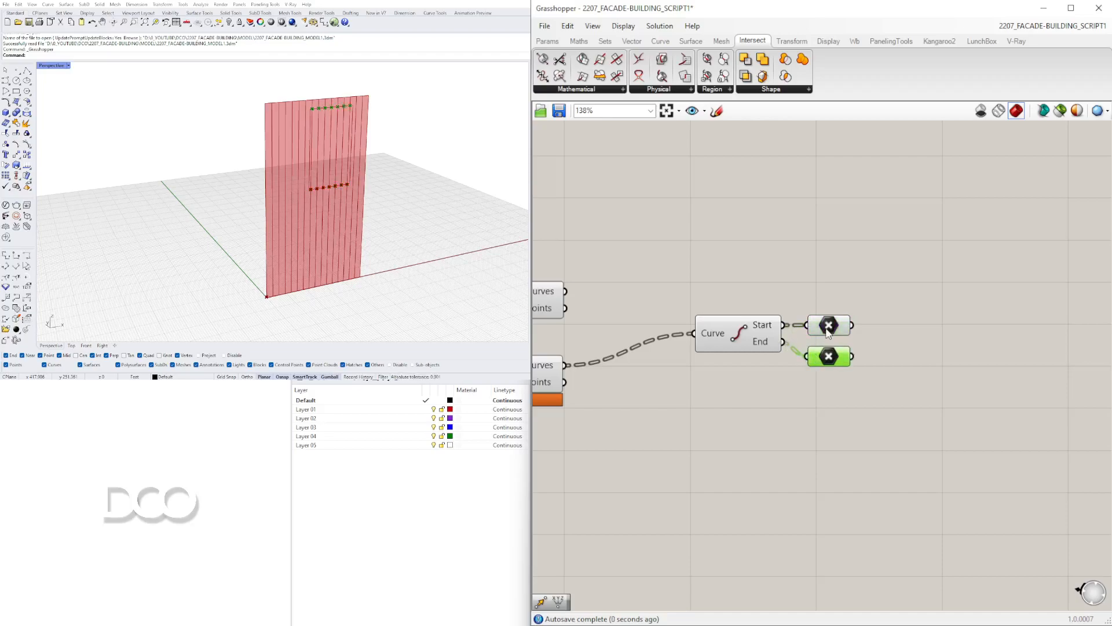
{"action": "left_click", "coordinate": [827, 330]}
Move the End Points component and its two Point parameters lower on the canvas.
{"action": "left_click_drag", "start_coordinate": [900, 432], "coordinate": [634, 364]}
{"action": "scroll", "coordinate": [642, 385], "scroll_direction": "down", "scroll_amount": 3}
{"action": "right_click_drag", "start_coordinate": [643, 385], "coordinate": [737, 355]}
{"action": "left_click_drag", "start_coordinate": [870, 441], "coordinate": [729, 336]}
{"action": "left_click_drag", "start_coordinate": [739, 351], "coordinate": [769, 410]}
{"action": "left_click", "coordinate": [737, 362]}
{"action": "scroll", "coordinate": [736, 362], "scroll_direction": "up", "scroll_amount": 1}
Add a Curve Middle component and connect the Curves output of the region's Brep | Curve component to it.
{"action": "left_click", "coordinate": [650, 390]}
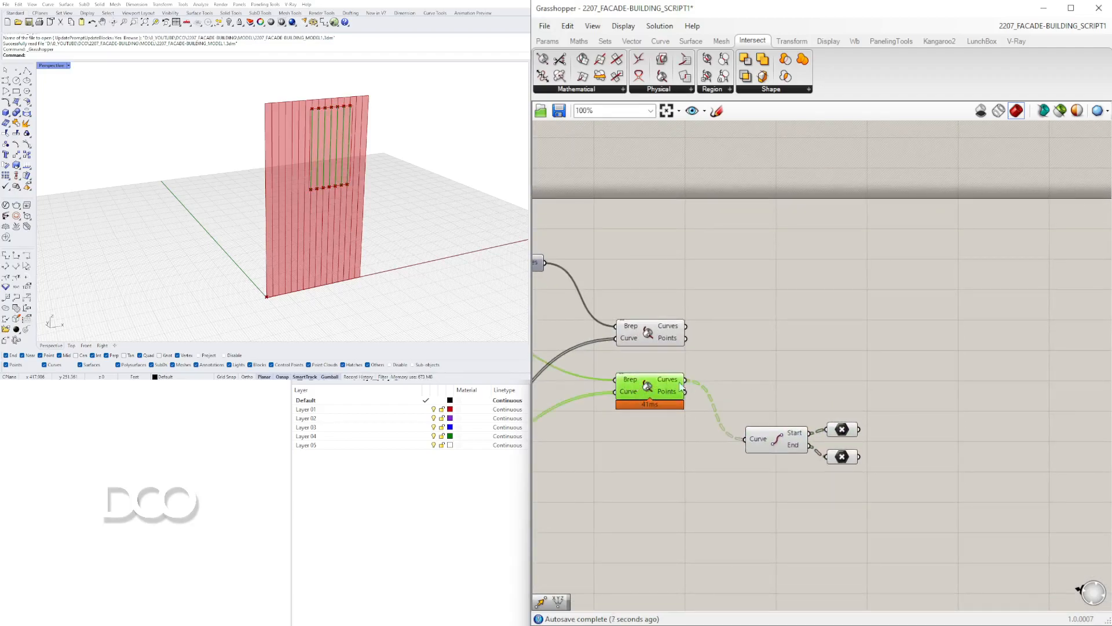
{"action": "double_click", "coordinate": [776, 374]}
{"action": "type", "text": "MID"}
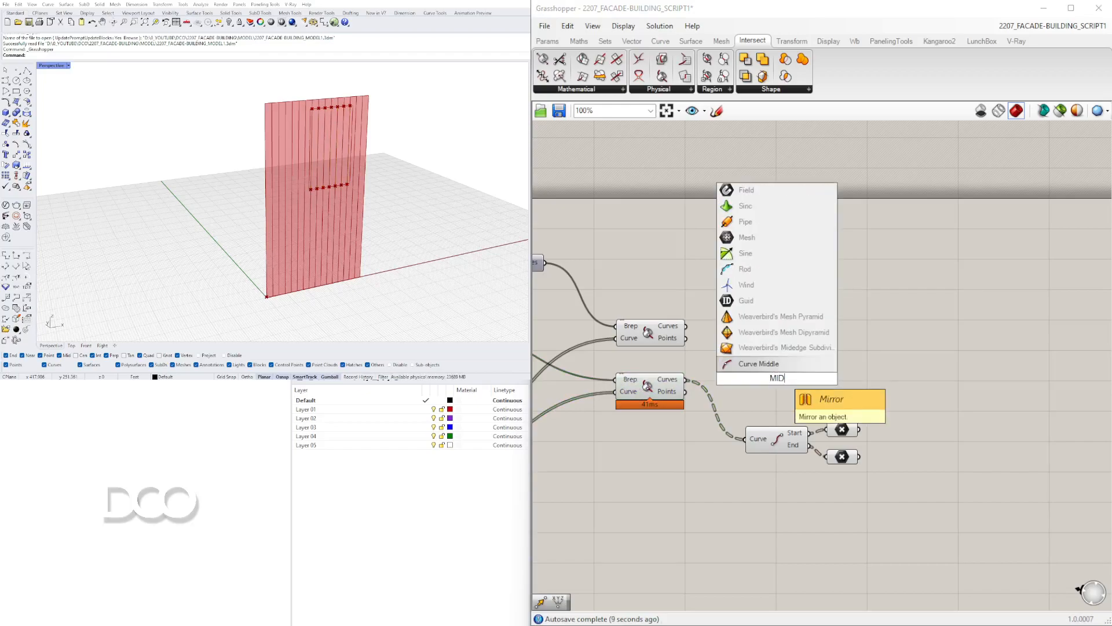
{"action": "key", "text": "Return"}
{"action": "scroll", "coordinate": [706, 374], "scroll_direction": "up", "scroll_amount": 3}
{"action": "left_click_drag", "start_coordinate": [673, 386], "coordinate": [801, 377]}
Arrange the End point parameter above the Start point parameter and place a copy of the Start one between them.
{"action": "right_click_drag", "start_coordinate": [816, 401], "coordinate": [704, 396]}
{"action": "left_click", "coordinate": [704, 396]}
{"action": "left_click_drag", "start_coordinate": [818, 459], "coordinate": [903, 478]}
{"action": "left_click_drag", "start_coordinate": [816, 505], "coordinate": [907, 350]}
{"action": "left_click_drag", "start_coordinate": [917, 472], "coordinate": [993, 436]}
{"action": "left_click_drag", "start_coordinate": [910, 351], "coordinate": [982, 327]}
{"action": "left_click_drag", "start_coordinate": [996, 446], "coordinate": [983, 390]}
{"action": "left_click", "coordinate": [884, 393]}
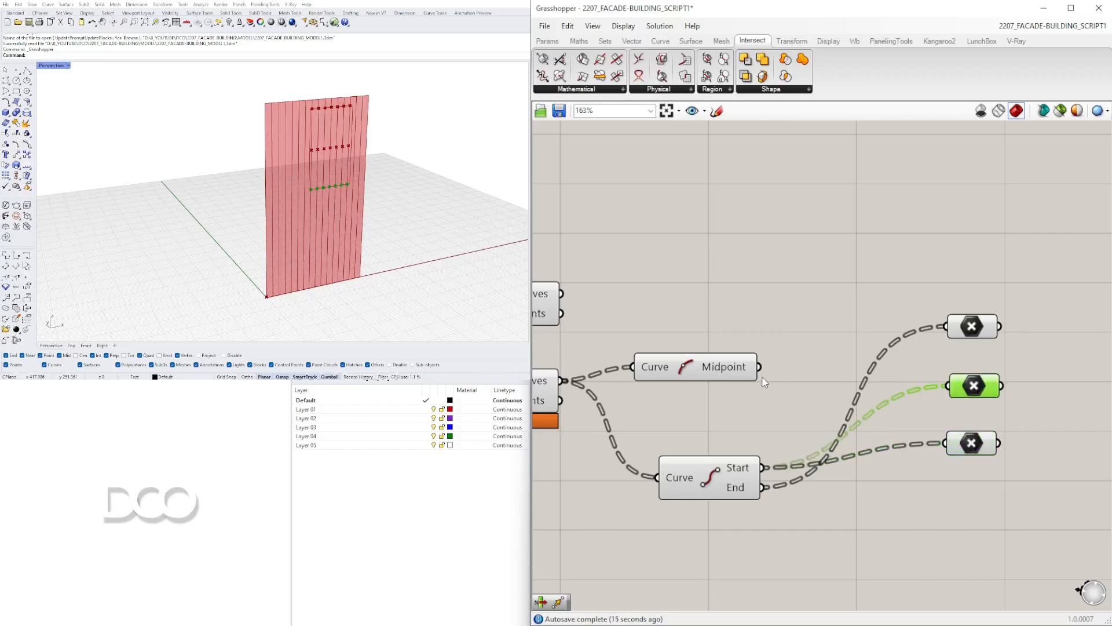
Connect the Curve Middle's Midpoint output to the middle Point parameter and space the three Point parameters farther apart vertically.
{"action": "left_click_drag", "start_coordinate": [759, 366], "coordinate": [970, 385]}
{"action": "scroll", "coordinate": [1034, 412], "scroll_direction": "down", "scroll_amount": 1}
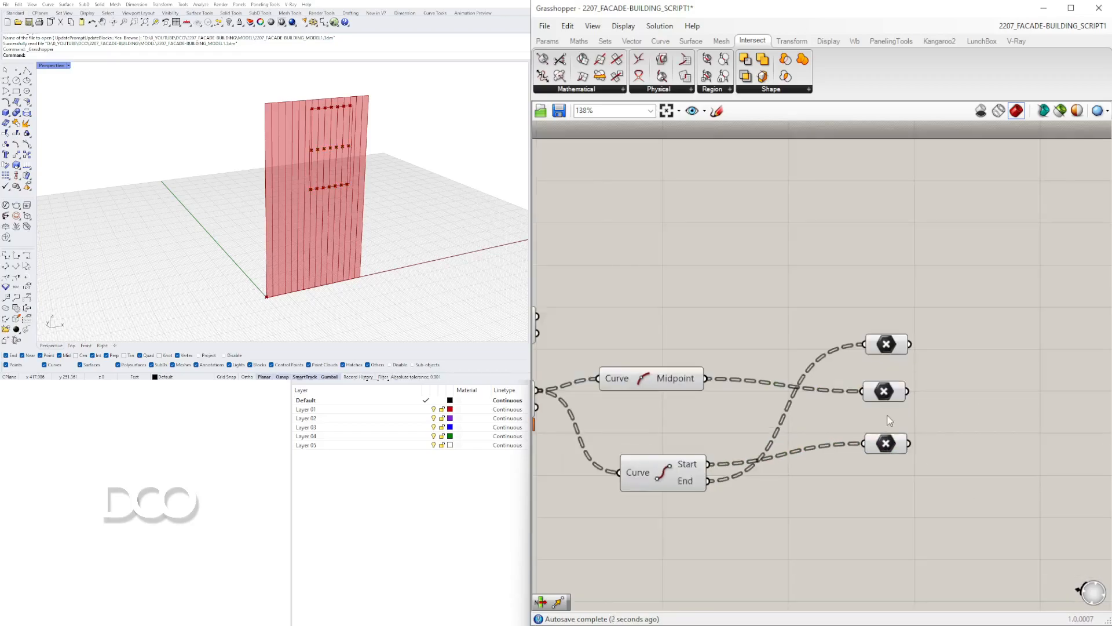
{"action": "left_click_drag", "start_coordinate": [889, 455], "coordinate": [885, 484]}
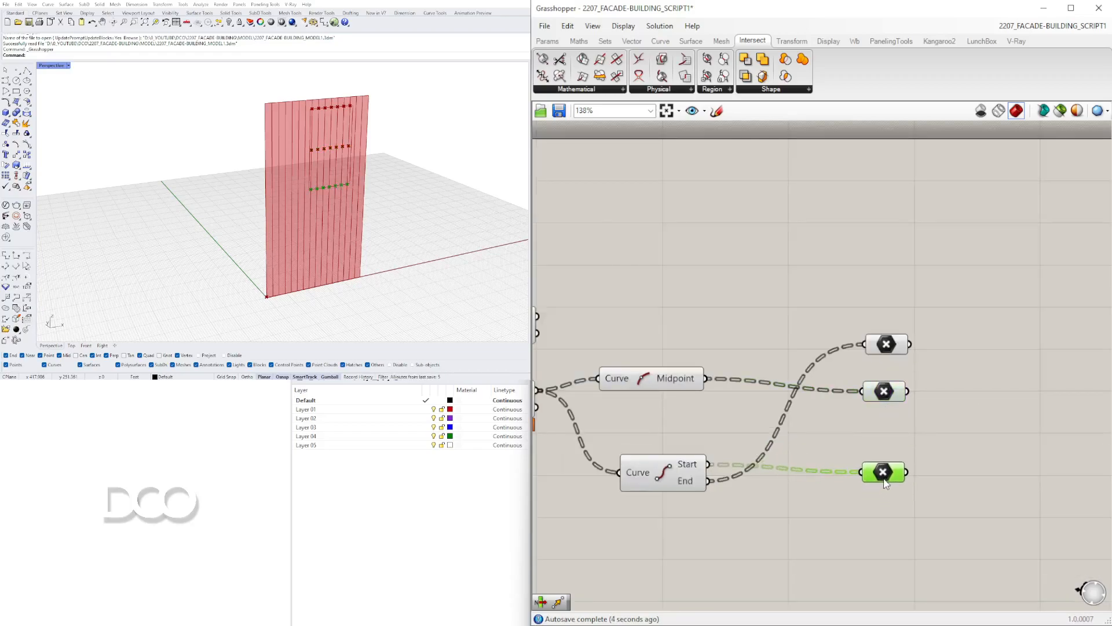
{"action": "left_click_drag", "start_coordinate": [885, 346], "coordinate": [889, 261]}
{"action": "left_click_drag", "start_coordinate": [886, 393], "coordinate": [893, 371]}
{"action": "right_click_drag", "start_coordinate": [953, 337], "coordinate": [889, 331]}
{"action": "left_click", "coordinate": [892, 332]}
Examine the highlighted end points and midpoints of the inner lines up close in the Rhino viewport.
{"action": "scroll", "coordinate": [1066, 360], "scroll_direction": "down", "scroll_amount": 4}
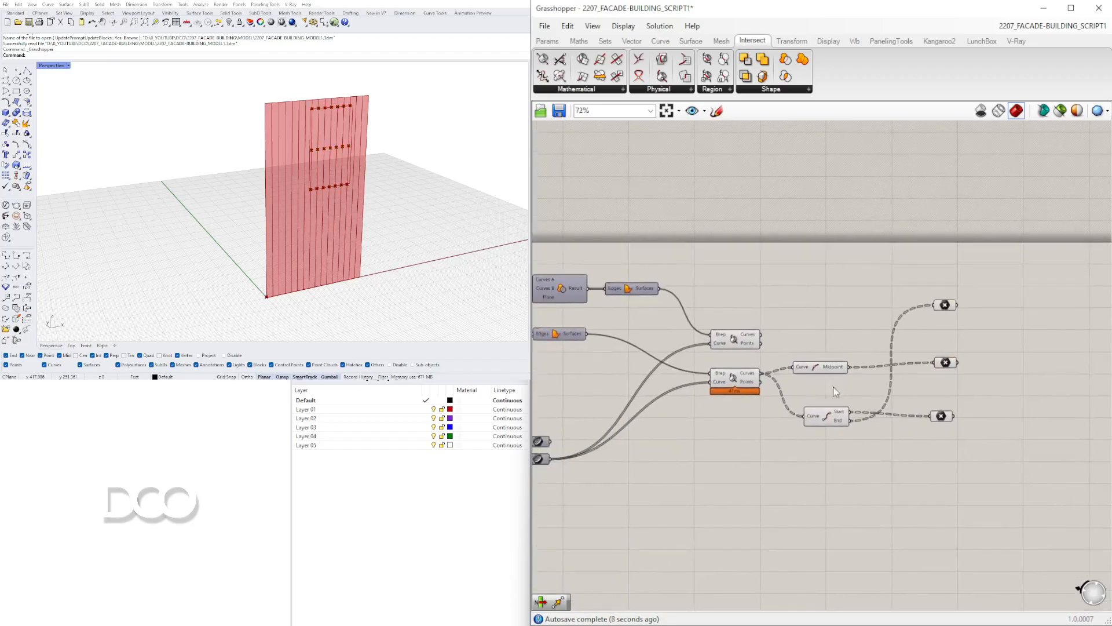
{"action": "scroll", "coordinate": [813, 411], "scroll_direction": "up", "scroll_amount": 2}
{"action": "left_click", "coordinate": [829, 418]}
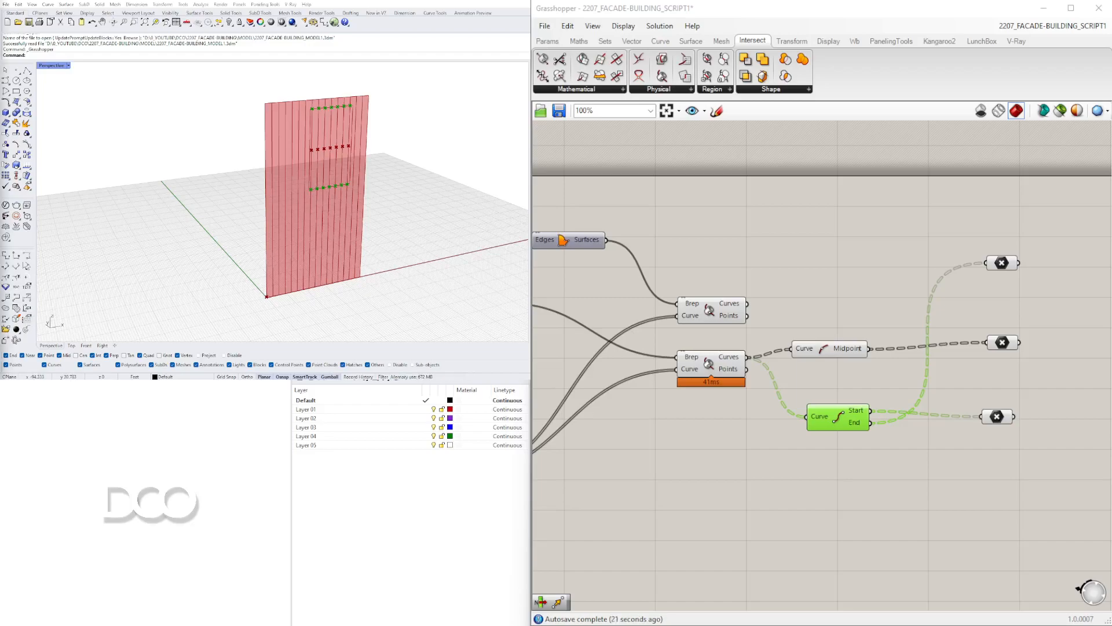
{"action": "right_click_drag", "start_coordinate": [944, 350], "coordinate": [847, 343]}
{"action": "left_click", "coordinate": [902, 342]}
{"action": "left_click_drag", "start_coordinate": [902, 340], "coordinate": [905, 337]}
{"action": "left_click", "coordinate": [421, 153]}
{"action": "scroll", "coordinate": [406, 153], "scroll_direction": "up", "scroll_amount": 5}
{"action": "scroll", "coordinate": [342, 149], "scroll_direction": "down", "scroll_amount": 2}
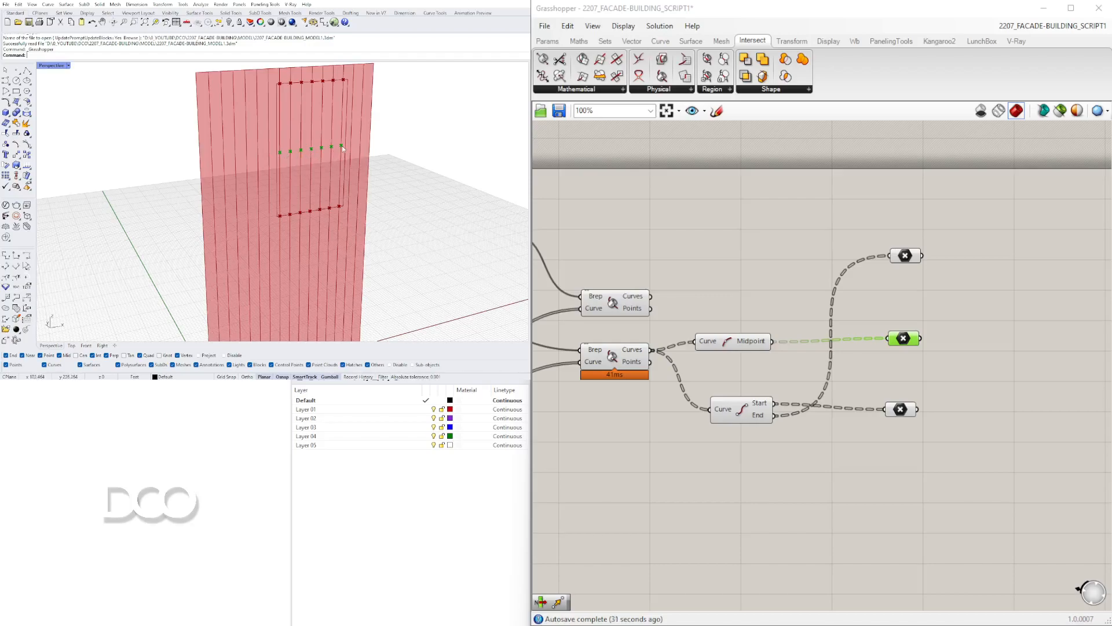
Add a List Item component beside the three Point parameters.
{"action": "right_click_drag", "start_coordinate": [952, 255], "coordinate": [676, 225]}
{"action": "right_click_drag", "start_coordinate": [784, 297], "coordinate": [908, 284]}
{"action": "scroll", "coordinate": [909, 281], "scroll_direction": "down", "scroll_amount": 2}
{"action": "left_click", "coordinate": [939, 299]}
{"action": "double_click", "coordinate": [940, 299]}
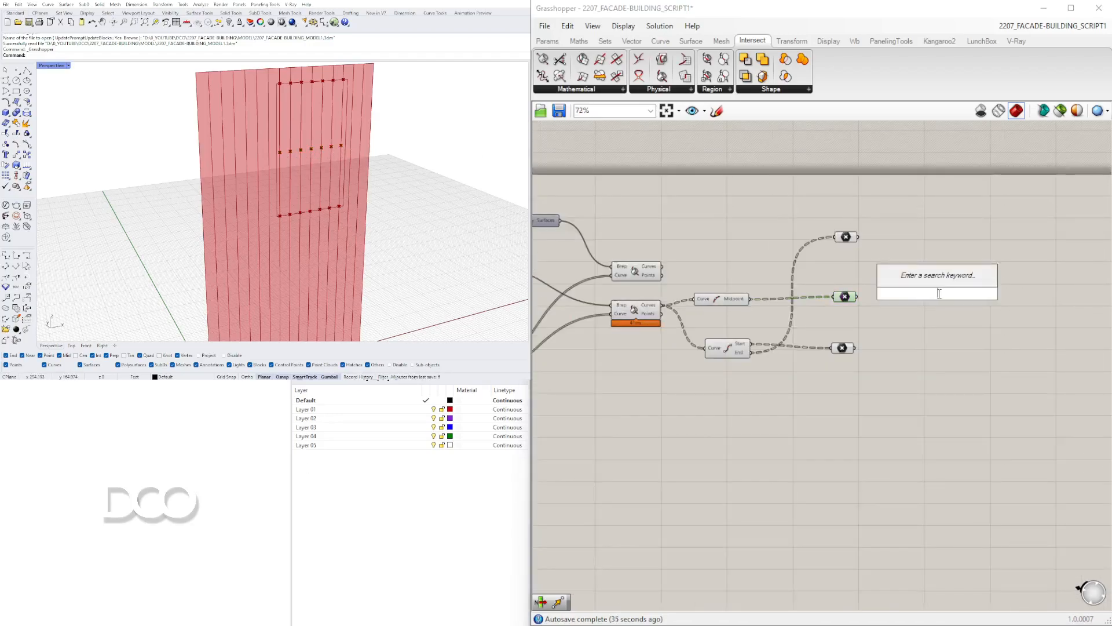
{"action": "type", "text": "ITEM"}
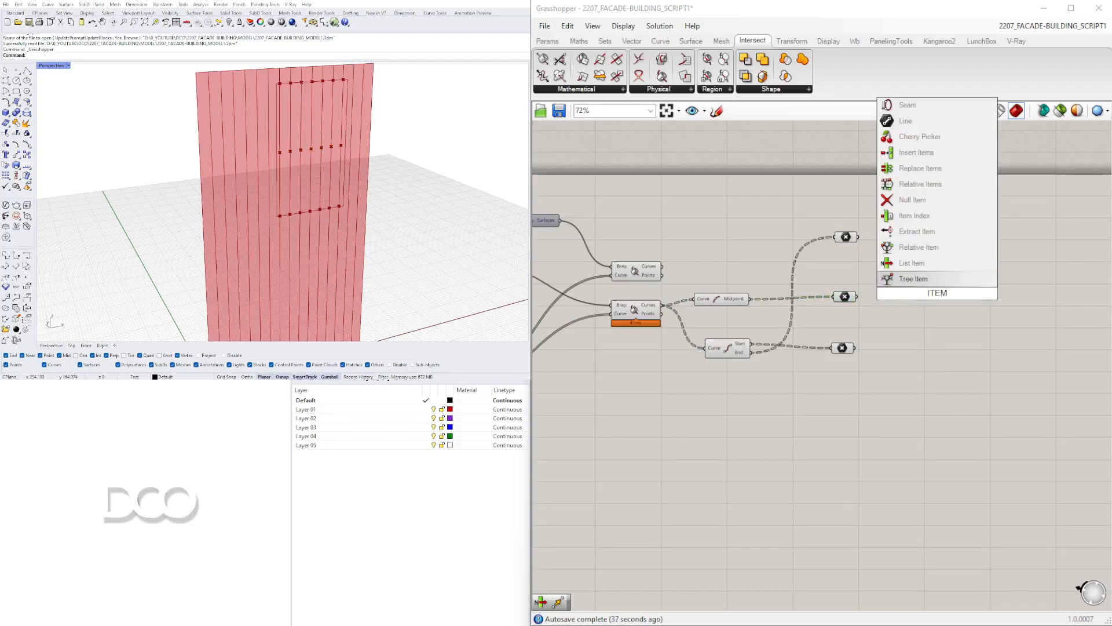
{"action": "left_click", "coordinate": [912, 263]}
{"action": "scroll", "coordinate": [917, 267], "scroll_direction": "up", "scroll_amount": 3}
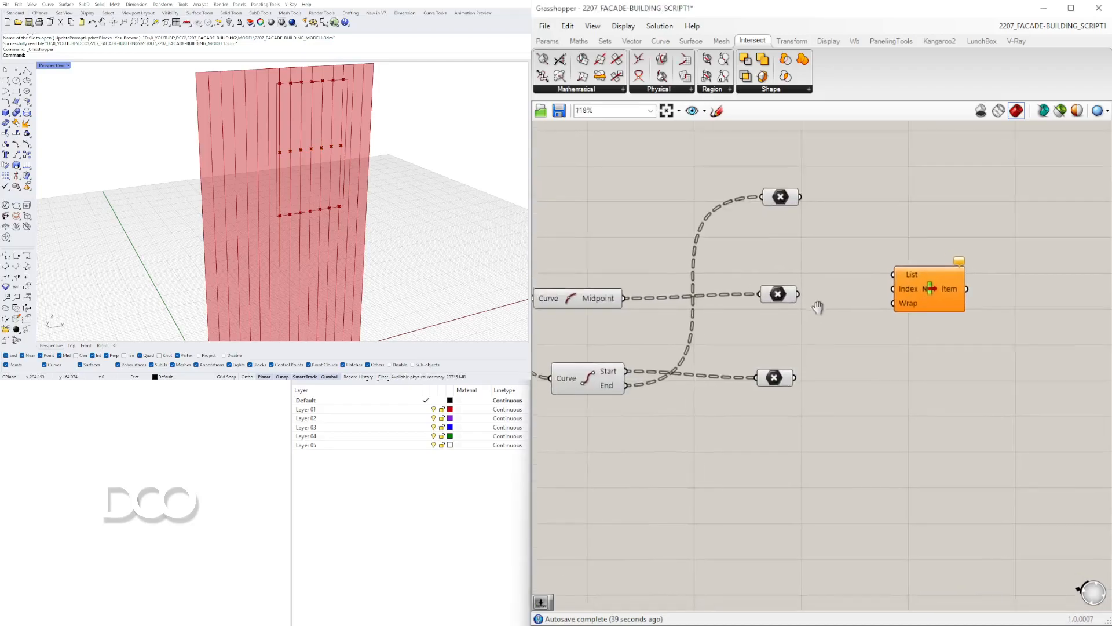
{"action": "left_click_drag", "start_coordinate": [896, 301], "coordinate": [916, 321]}
Connect the midpoint Point parameter to List Item's List input, flatten that input and move the component closer.
{"action": "left_click", "coordinate": [782, 293]}
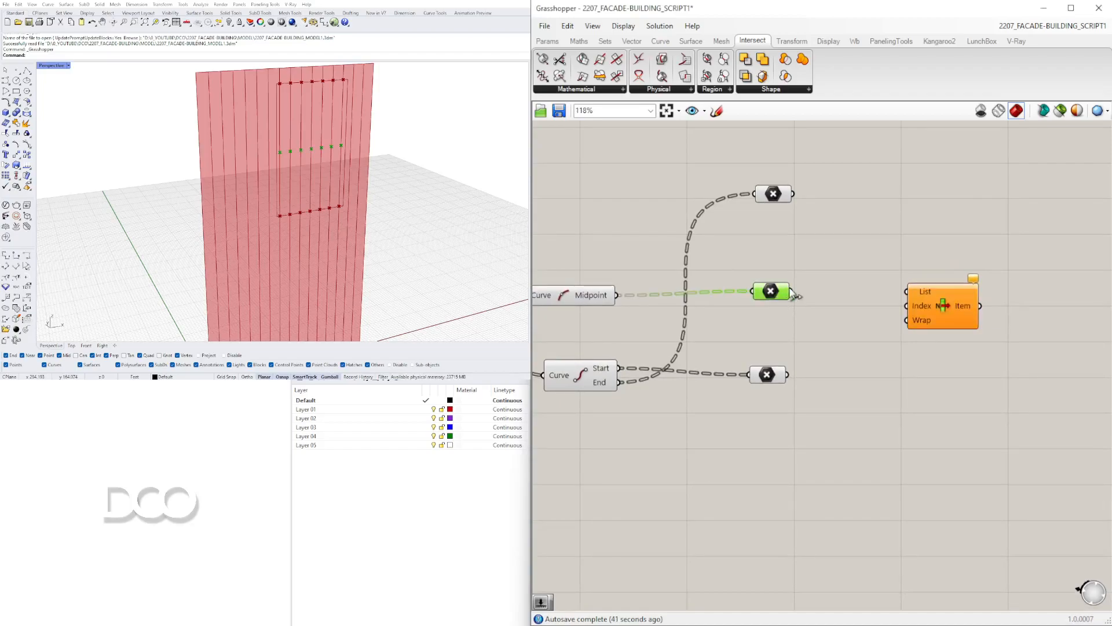
{"action": "left_click_drag", "start_coordinate": [794, 293], "coordinate": [915, 295]}
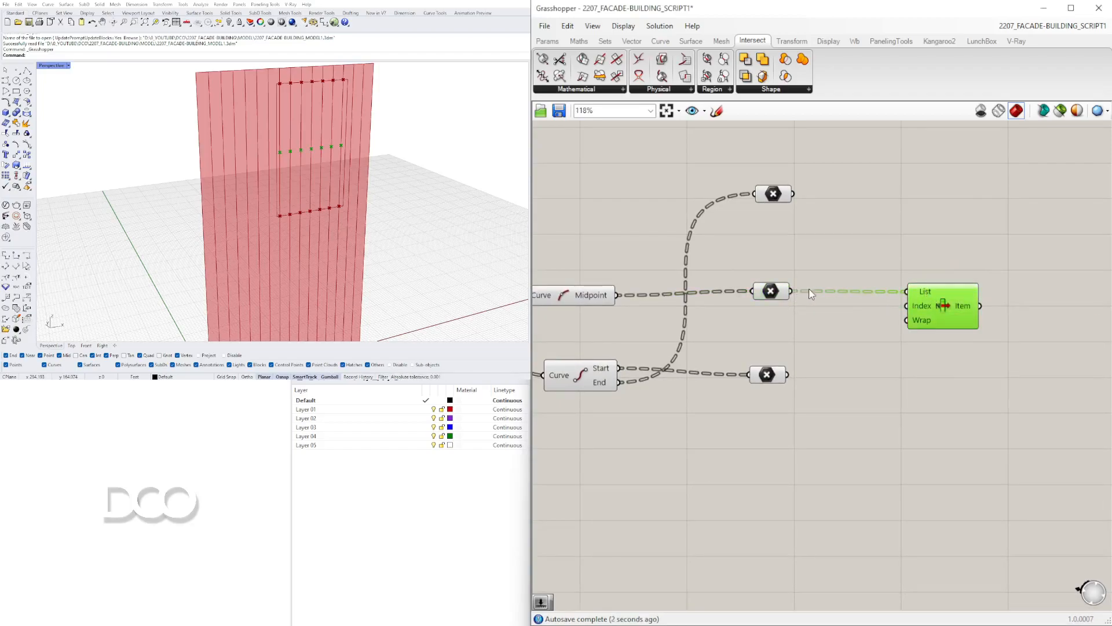
{"action": "right_click", "coordinate": [923, 290]}
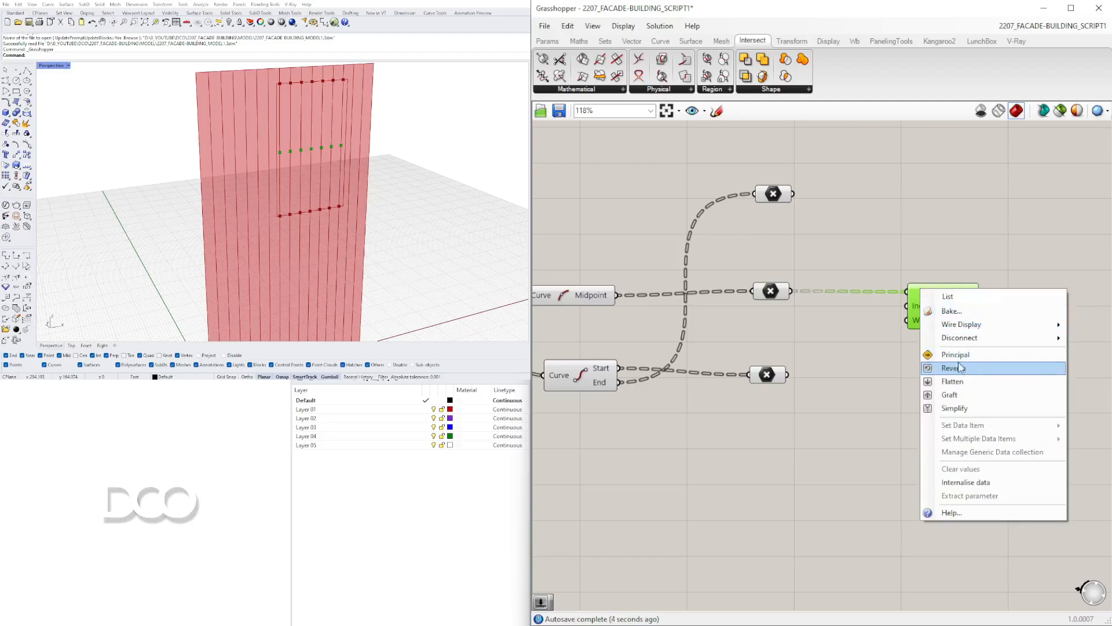
{"action": "left_click", "coordinate": [966, 388]}
{"action": "left_click_drag", "start_coordinate": [968, 309], "coordinate": [888, 309]}
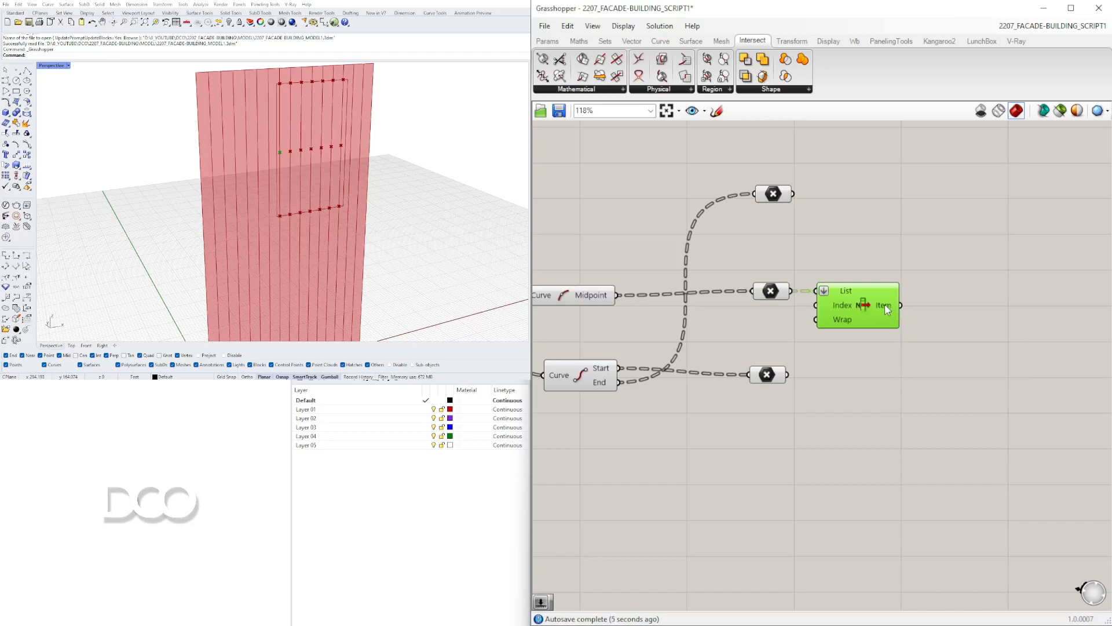
{"action": "left_click", "coordinate": [465, 511]}
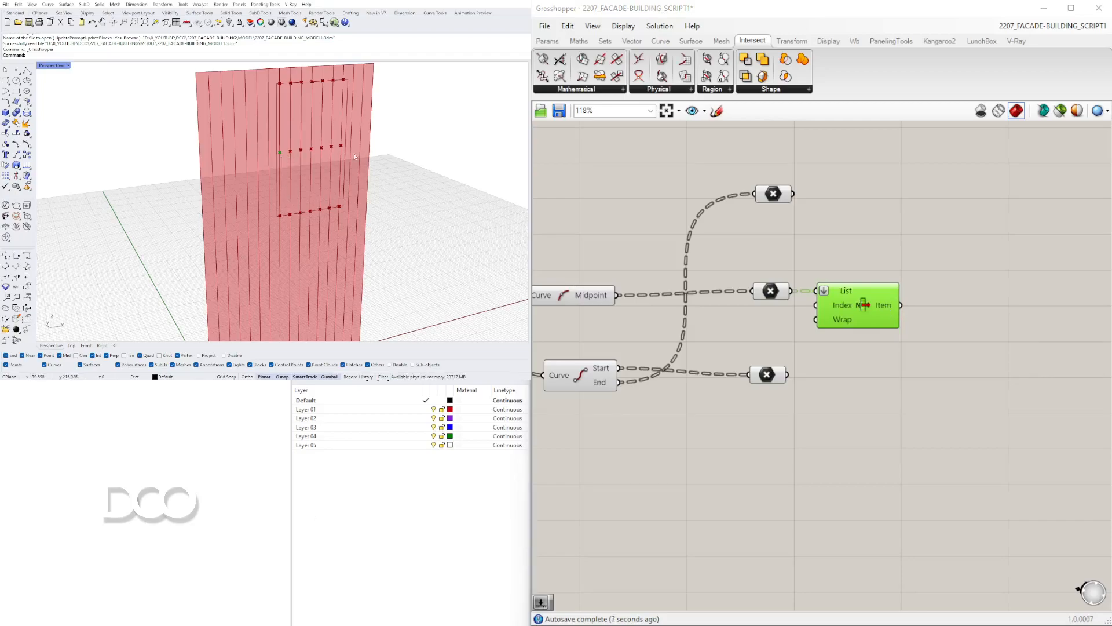
Add a Scale component and connect List Item's Item output to its Center input.
{"action": "right_click_drag", "start_coordinate": [834, 299], "coordinate": [756, 302]}
{"action": "double_click", "coordinate": [946, 310]}
{"action": "type", "text": "SCALE"}
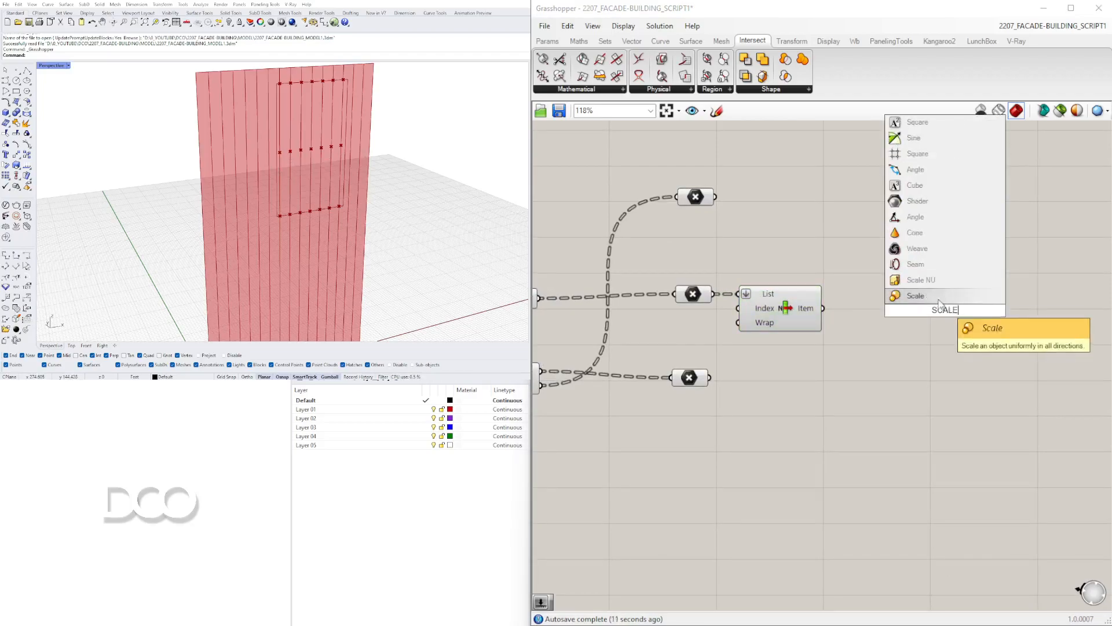
{"action": "left_click", "coordinate": [918, 296]}
{"action": "left_click_drag", "start_coordinate": [919, 319], "coordinate": [1001, 287]}
{"action": "left_click", "coordinate": [788, 312]}
{"action": "left_click_drag", "start_coordinate": [823, 308], "coordinate": [971, 279]}
{"action": "left_click", "coordinate": [1021, 285]}
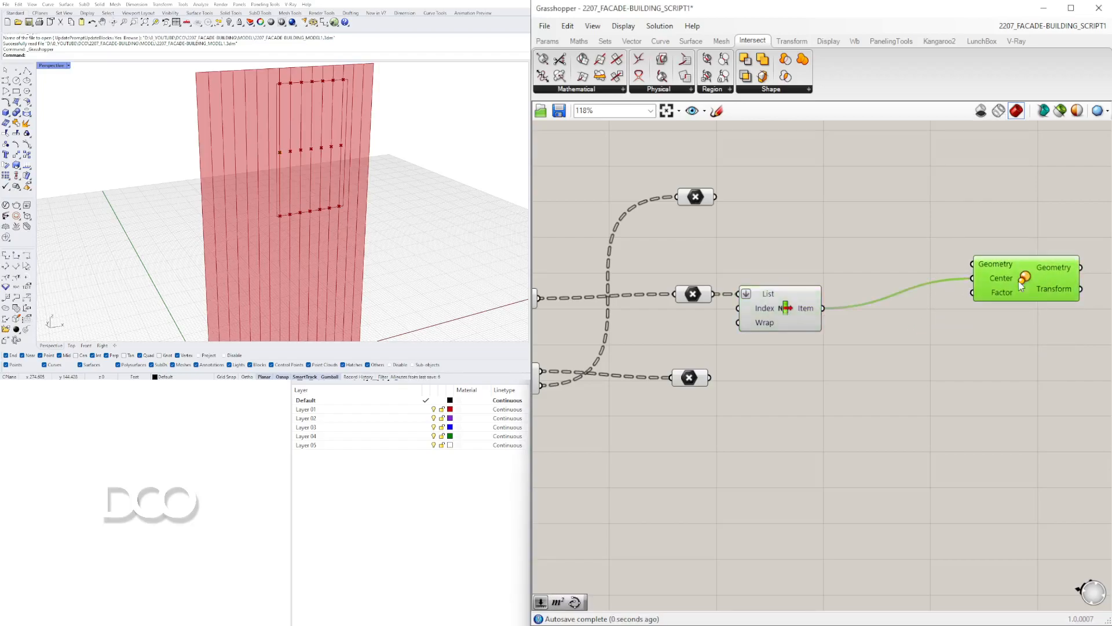
Connect the midpoint Point parameter to Scale's Geometry input and flatten that input.
{"action": "right_click_drag", "start_coordinate": [736, 280], "coordinate": [835, 275]}
{"action": "left_click_drag", "start_coordinate": [793, 290], "coordinate": [793, 269]}
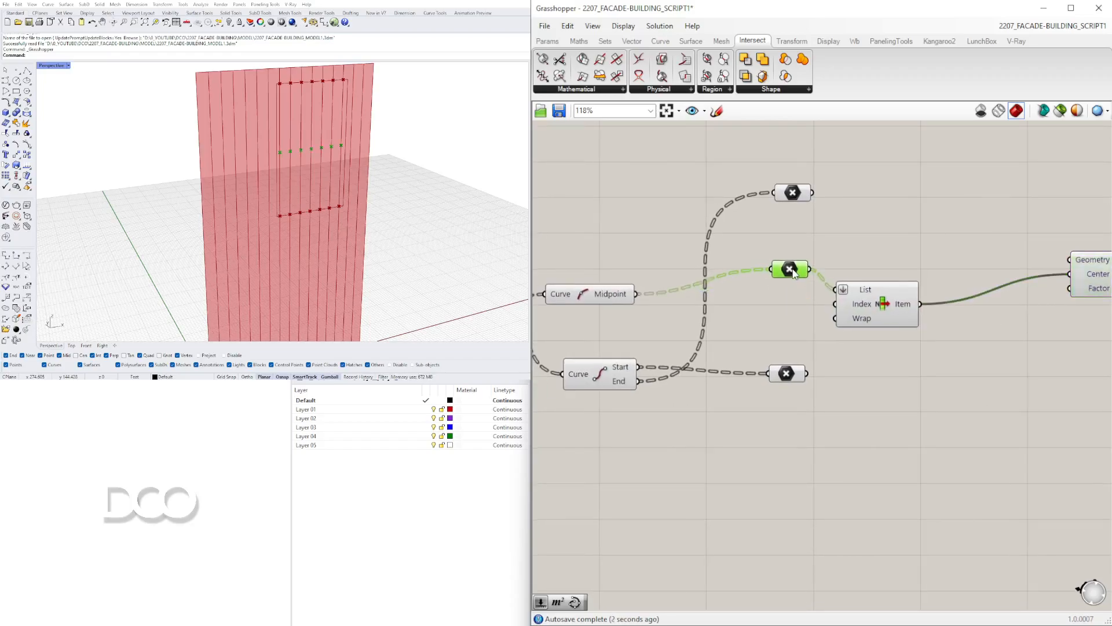
{"action": "right_click_drag", "start_coordinate": [823, 268], "coordinate": [719, 261]}
{"action": "left_click_drag", "start_coordinate": [708, 263], "coordinate": [965, 253]}
{"action": "left_click_drag", "start_coordinate": [1034, 273], "coordinate": [966, 282]}
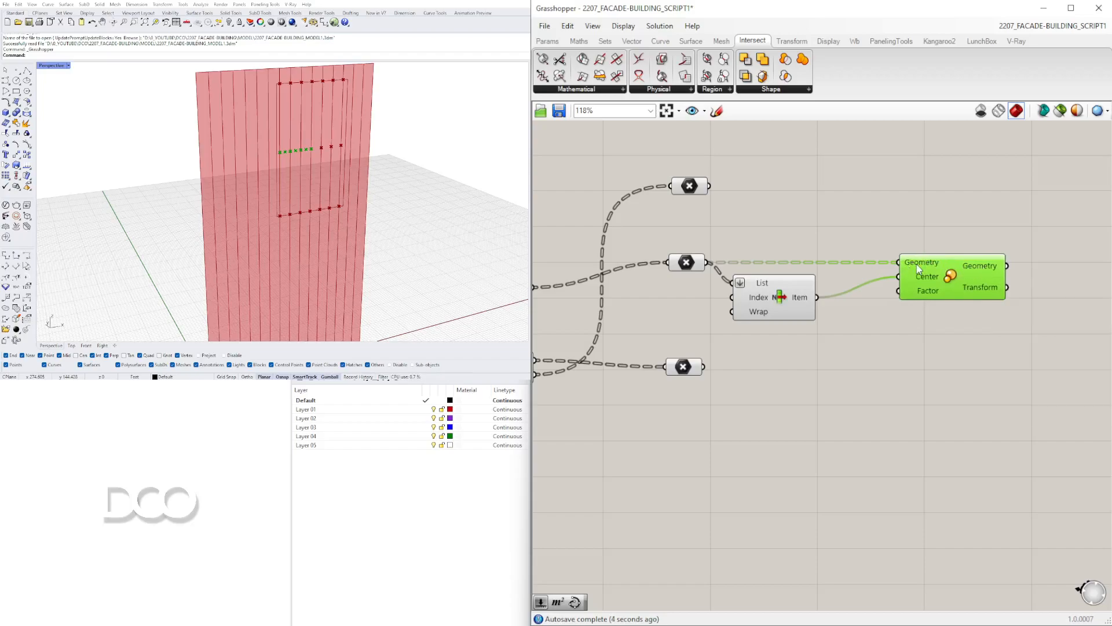
{"action": "right_click", "coordinate": [917, 263]}
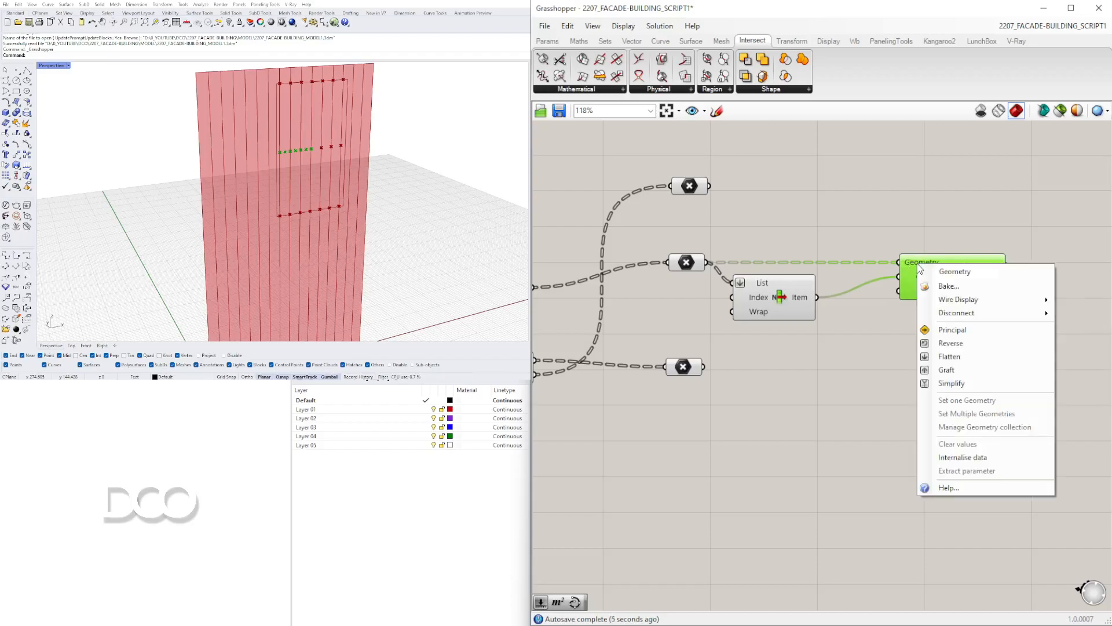
{"action": "left_click", "coordinate": [950, 357]}
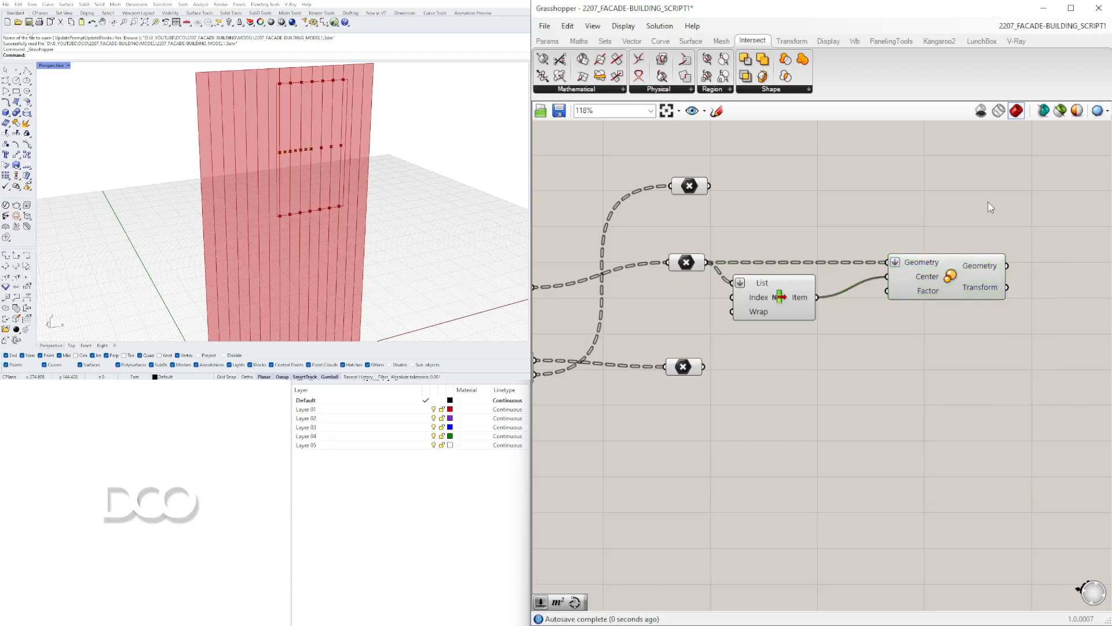
{"action": "left_click", "coordinate": [982, 267]}
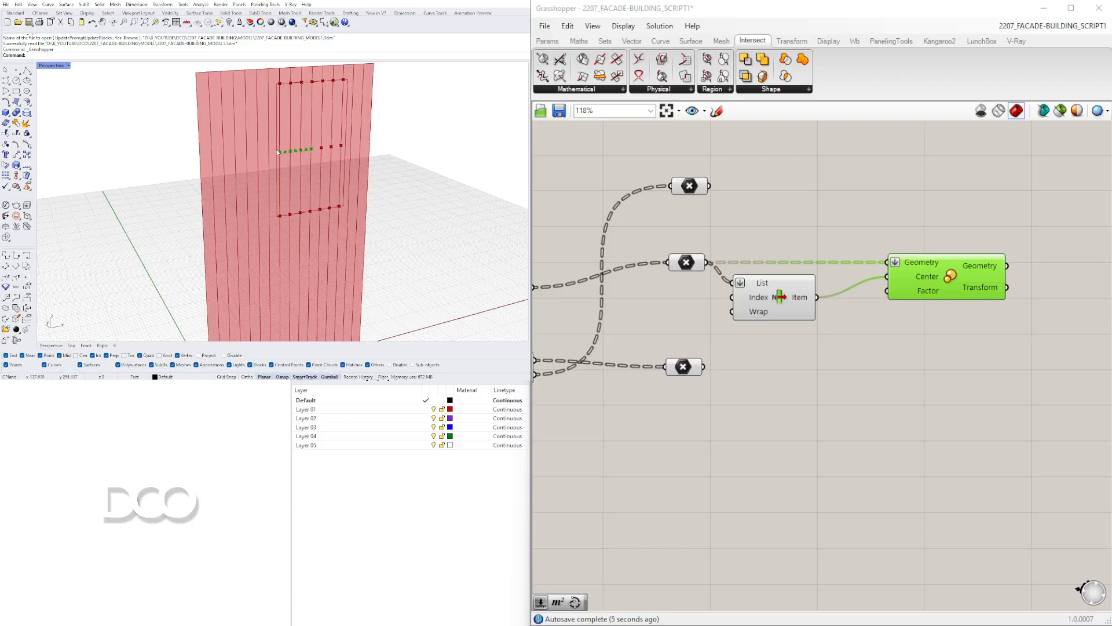
Shift the End and Start Point parameters along the canvas to line up with the List Item component.
{"action": "scroll", "coordinate": [742, 211], "scroll_direction": "down", "scroll_amount": 4}
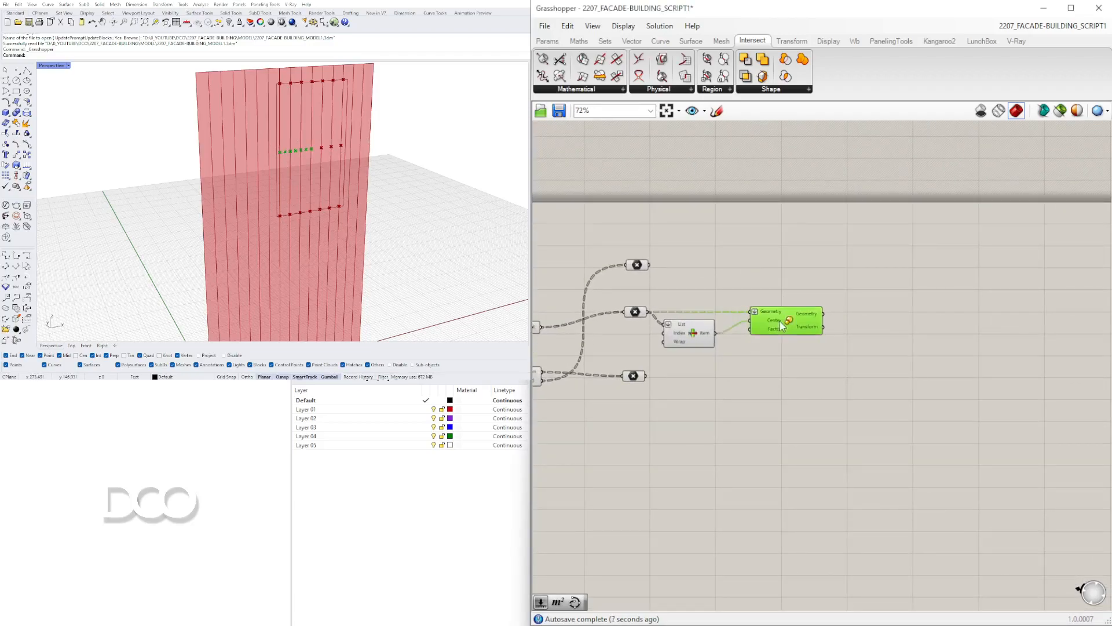
{"action": "left_click_drag", "start_coordinate": [637, 264], "coordinate": [662, 264]}
{"action": "left_click_drag", "start_coordinate": [634, 374], "coordinate": [664, 373]}
{"action": "left_click", "coordinate": [665, 248]}
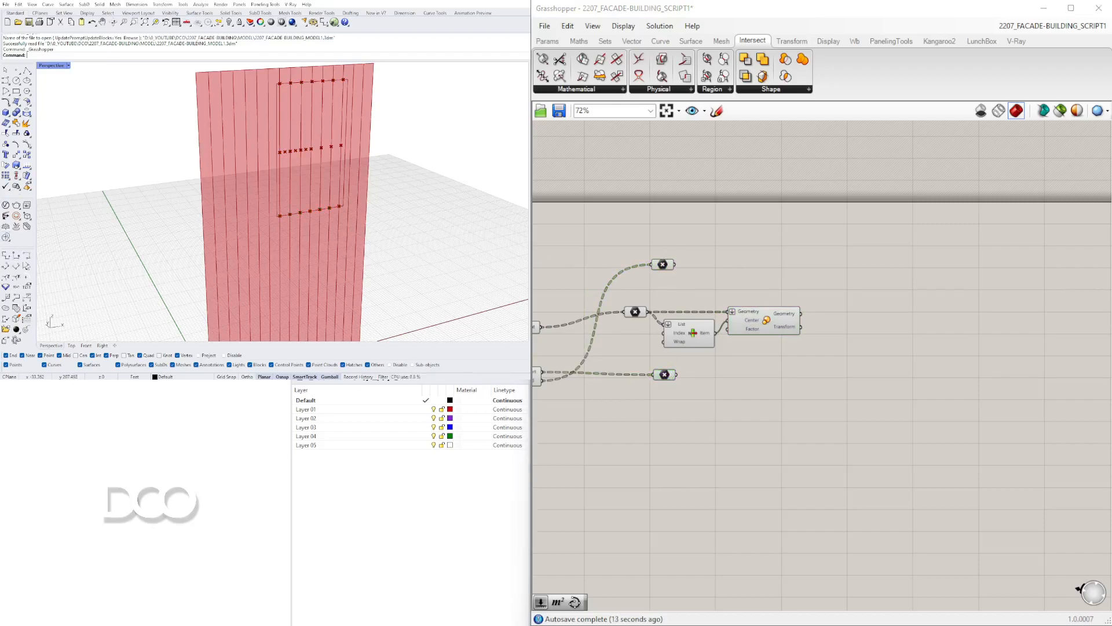
Graft the Scale component's Geometry output and move the component farther from List Item.
{"action": "scroll", "coordinate": [751, 221], "scroll_direction": "up", "scroll_amount": 2}
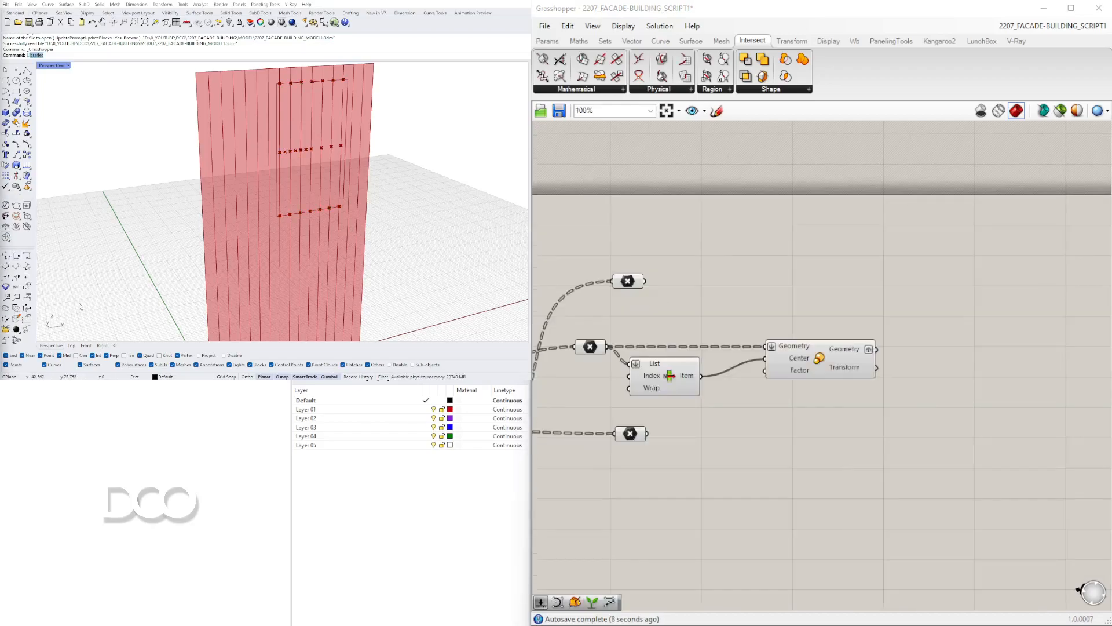
{"action": "mouse_move", "coordinate": [771, 363]}
{"action": "left_mouse_down"}
{"action": "mouse_move", "coordinate": [800, 356]}
{"action": "mouse_move", "coordinate": [784, 359]}
{"action": "left_mouse_up"}
{"action": "right_click_drag", "start_coordinate": [753, 371], "coordinate": [842, 361]}
{"action": "left_click_drag", "start_coordinate": [881, 352], "coordinate": [945, 349]}
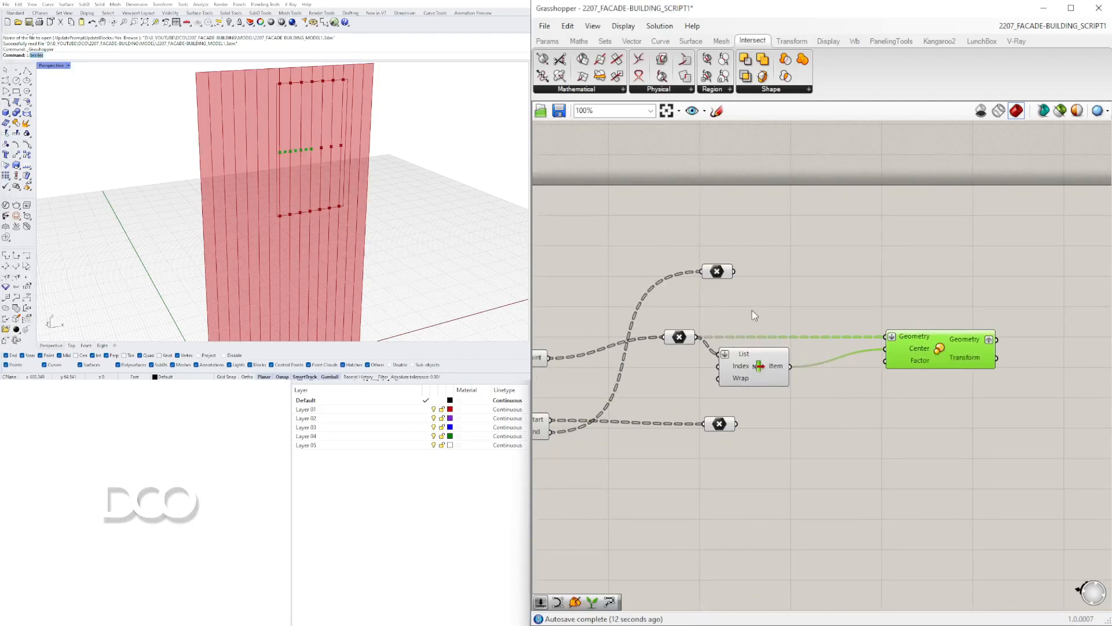
{"action": "double_click", "coordinate": [758, 310]}
{"action": "type", "text": "1.5"}
{"action": "key", "text": "Return"}
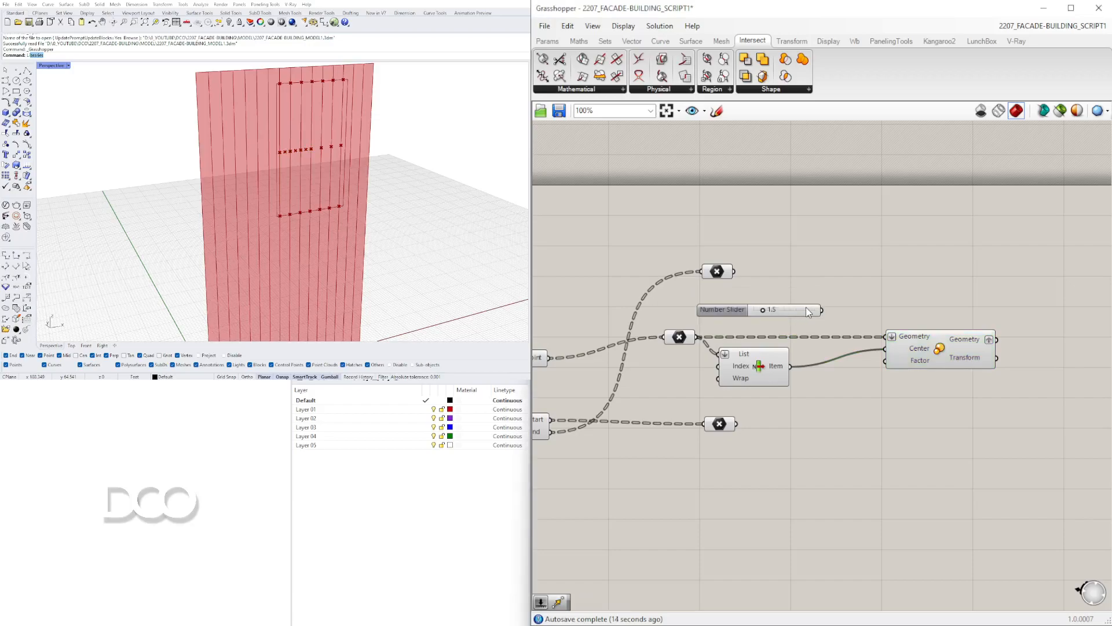
{"action": "key", "text": "Delete"}
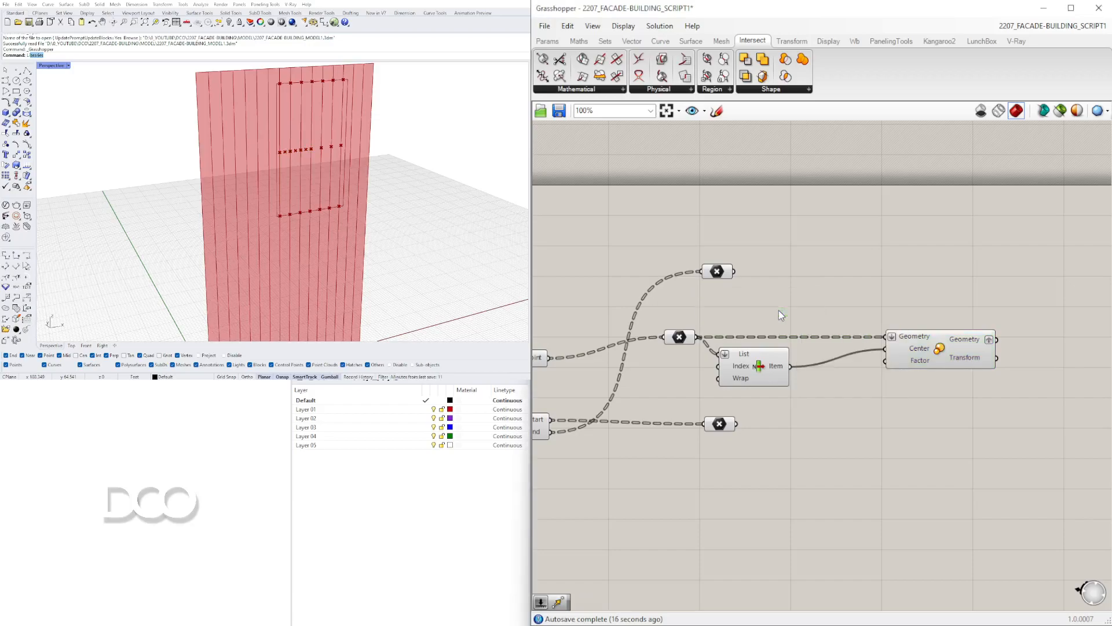
Add a three-decimal number slider, connect it to the Scale component's Factor input and set it to 0.529.
{"action": "double_click", "coordinate": [746, 315]}
{"action": "type", "text": "888"}
{"action": "key", "text": "Return"}
{"action": "left_click_drag", "start_coordinate": [809, 315], "coordinate": [886, 361]}
{"action": "scroll", "coordinate": [786, 318], "scroll_direction": "up", "scroll_amount": 5}
{"action": "left_click_drag", "start_coordinate": [811, 301], "coordinate": [742, 298]}
{"action": "scroll", "coordinate": [753, 290], "scroll_direction": "down", "scroll_amount": 5}
{"action": "scroll", "coordinate": [767, 282], "scroll_direction": "down", "scroll_amount": 3}
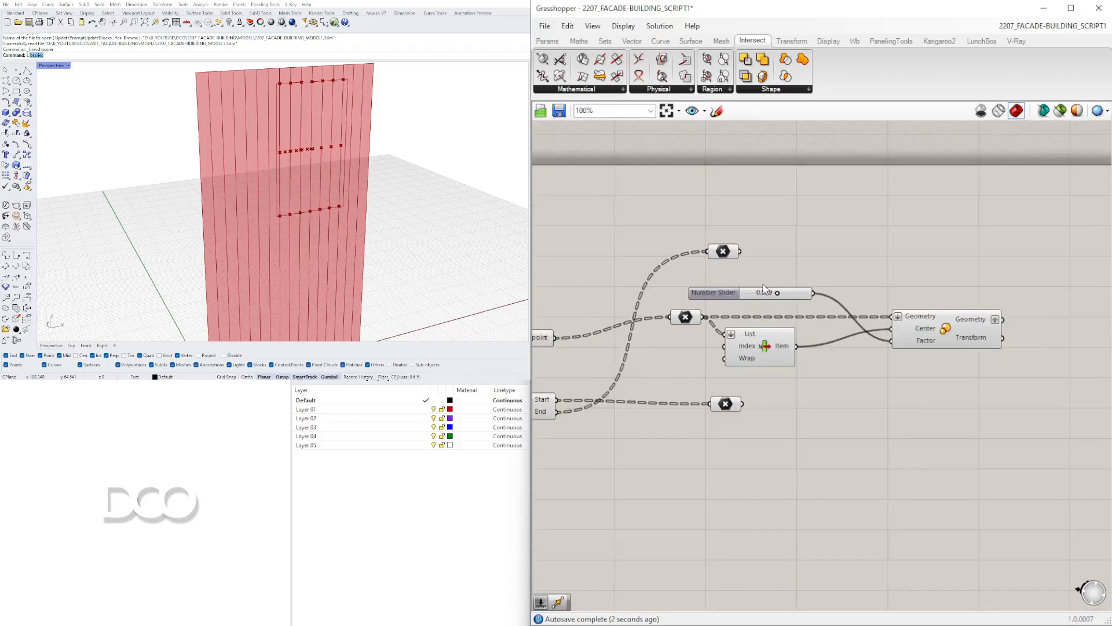
Turn off the preview of the Point parameter feeding the Scale component and of the curve Midpoint component behind it.
{"action": "right_click", "coordinate": [733, 343]}
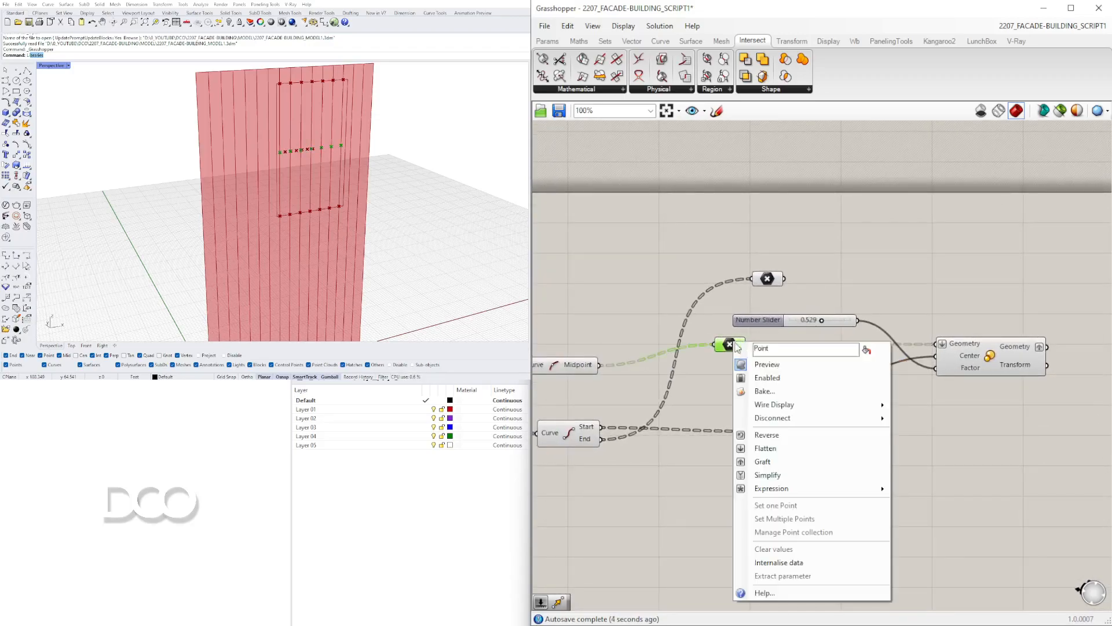
{"action": "left_click", "coordinate": [764, 364]}
{"action": "right_click_drag", "start_coordinate": [1006, 280], "coordinate": [979, 283]}
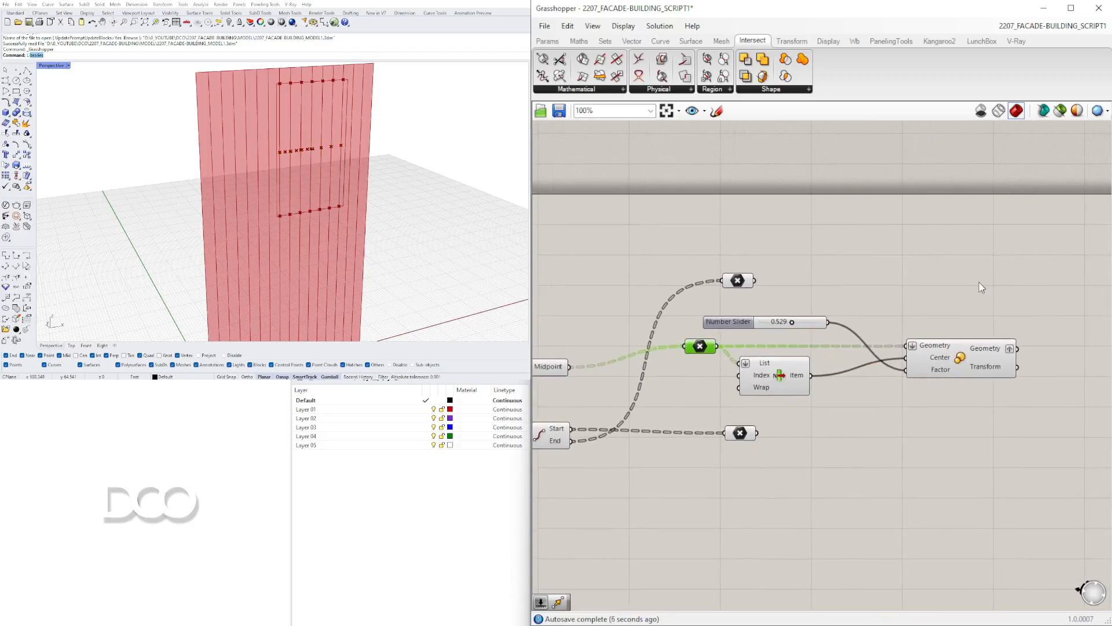
{"action": "left_click", "coordinate": [782, 369]}
{"action": "left_click", "coordinate": [967, 351]}
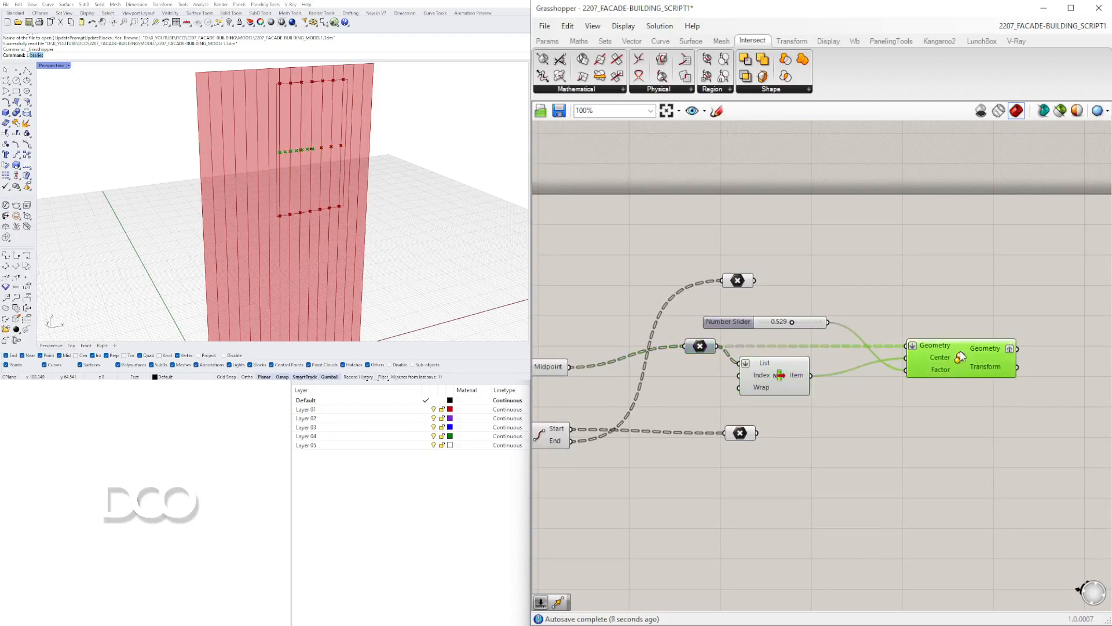
{"action": "right_click_drag", "start_coordinate": [719, 376], "coordinate": [765, 326]}
{"action": "left_click", "coordinate": [751, 360]}
{"action": "right_click", "coordinate": [753, 359]}
{"action": "left_click", "coordinate": [793, 368]}
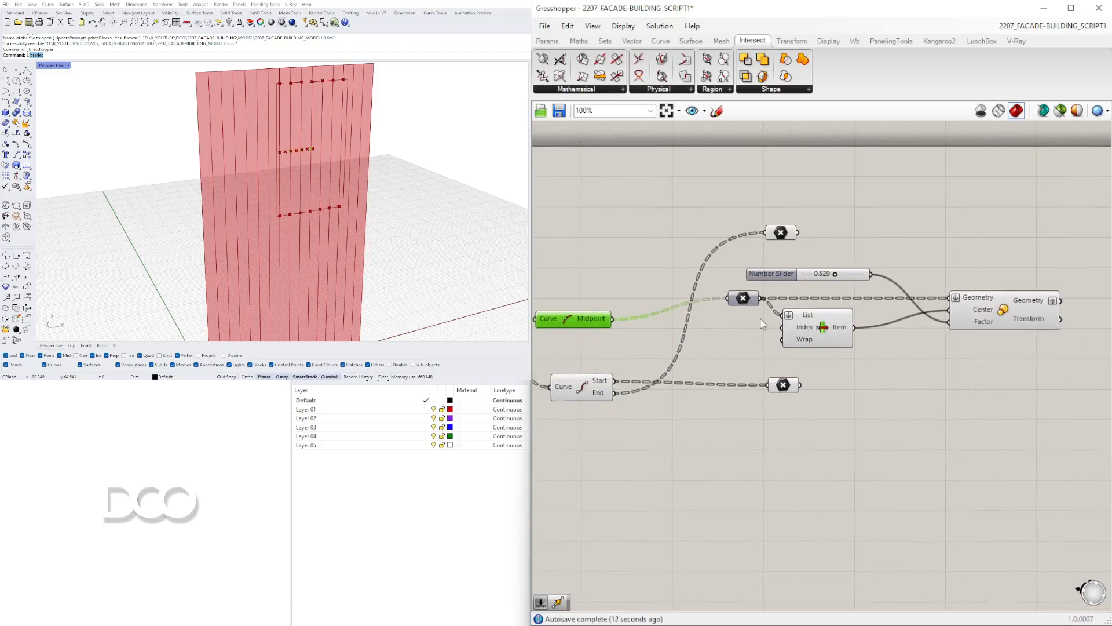
Set the Scale component's Factor slider to 0.596.
{"action": "right_click_drag", "start_coordinate": [960, 354], "coordinate": [831, 349]}
{"action": "left_click", "coordinate": [867, 295]}
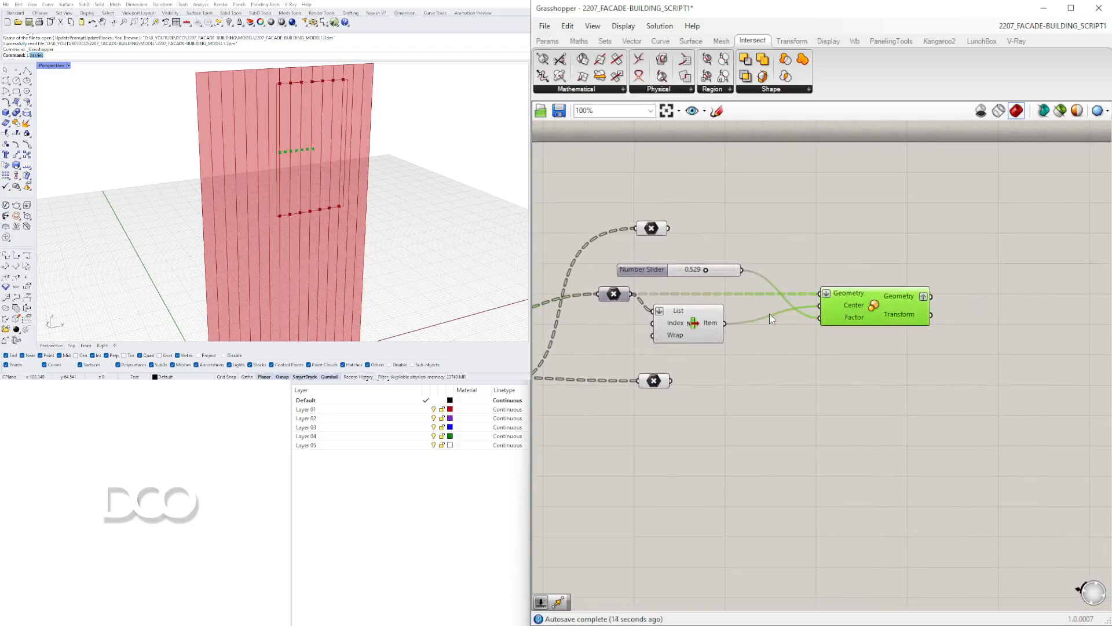
{"action": "scroll", "coordinate": [693, 273], "scroll_direction": "up", "scroll_amount": 4}
{"action": "mouse_move", "coordinate": [722, 272]}
{"action": "left_mouse_down"}
{"action": "mouse_move", "coordinate": [686, 268]}
{"action": "mouse_move", "coordinate": [743, 267]}
{"action": "mouse_move", "coordinate": [731, 267]}
{"action": "left_mouse_up"}
{"action": "scroll", "coordinate": [579, 441], "scroll_direction": "down", "scroll_amount": 2}
{"action": "scroll", "coordinate": [872, 425], "scroll_direction": "down", "scroll_amount": 4}
{"action": "left_click_drag", "start_coordinate": [779, 421], "coordinate": [794, 420]}
{"action": "left_click", "coordinate": [802, 437]}
Remove the graft from the Scale component's Geometry output.
{"action": "scroll", "coordinate": [895, 400], "scroll_direction": "up", "scroll_amount": 4}
{"action": "right_click_drag", "start_coordinate": [898, 396], "coordinate": [910, 382]}
{"action": "scroll", "coordinate": [910, 381], "scroll_direction": "down", "scroll_amount": 3}
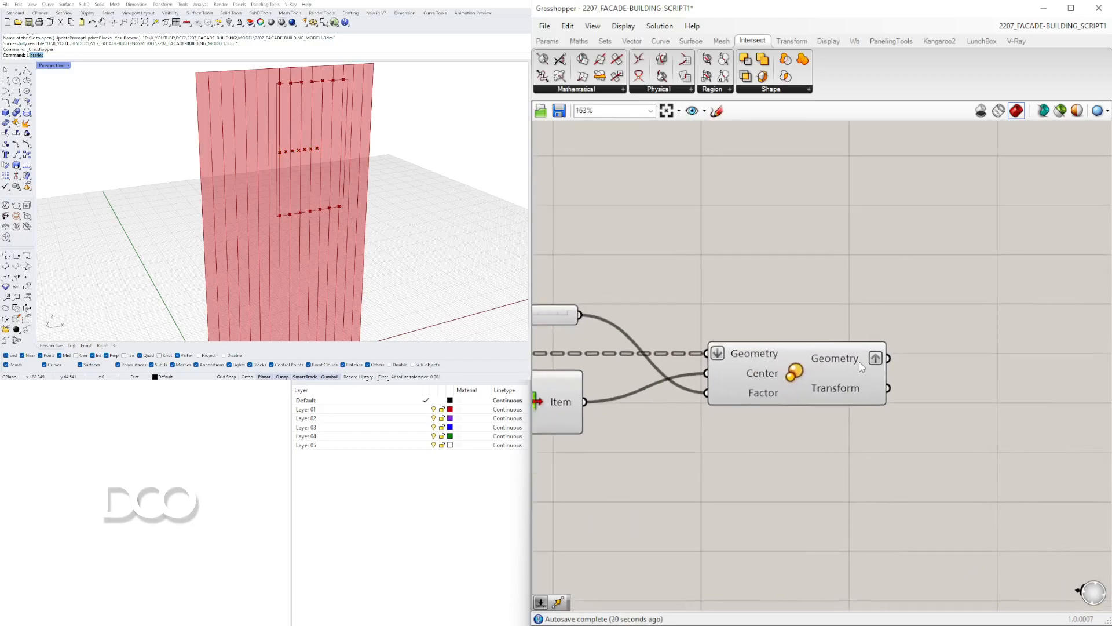
{"action": "right_click", "coordinate": [872, 358]}
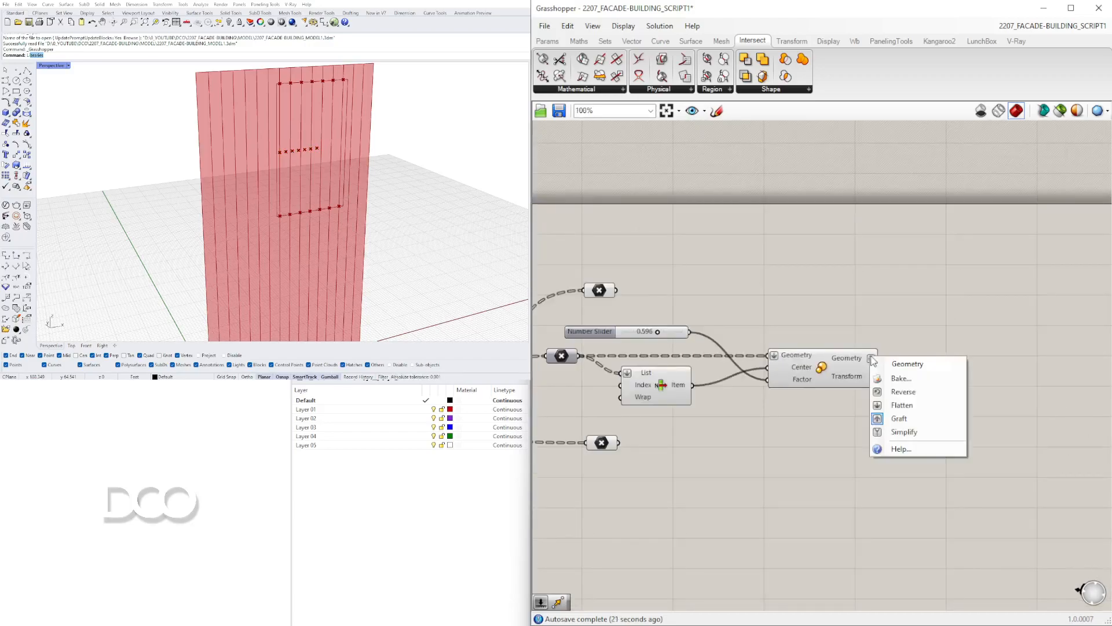
{"action": "left_click", "coordinate": [887, 418]}
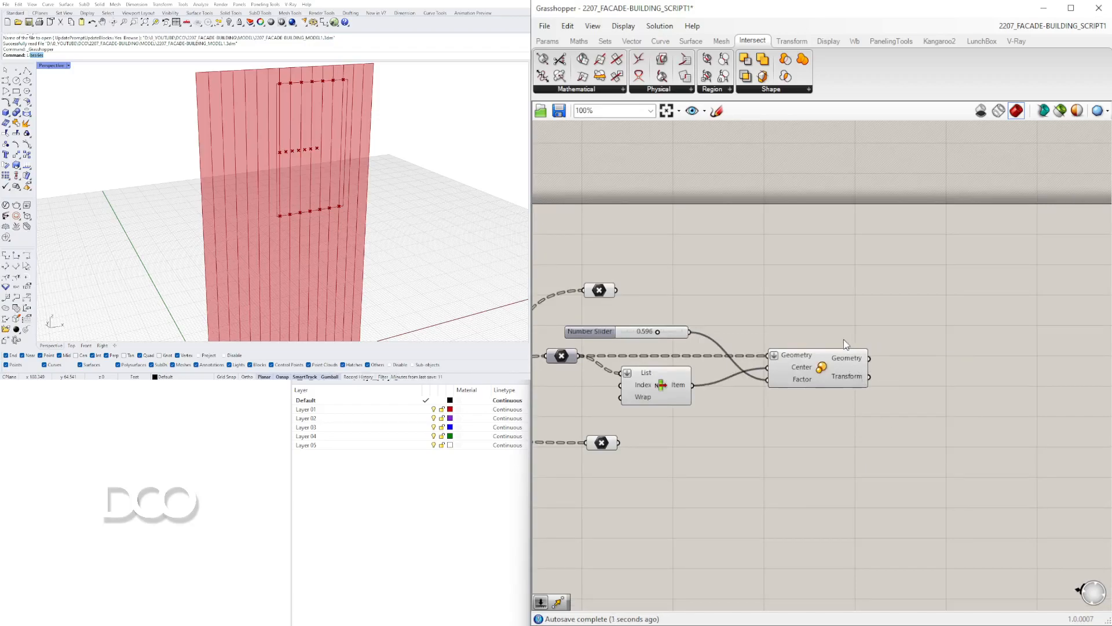
{"action": "scroll", "coordinate": [791, 328], "scroll_direction": "down", "scroll_amount": 1}
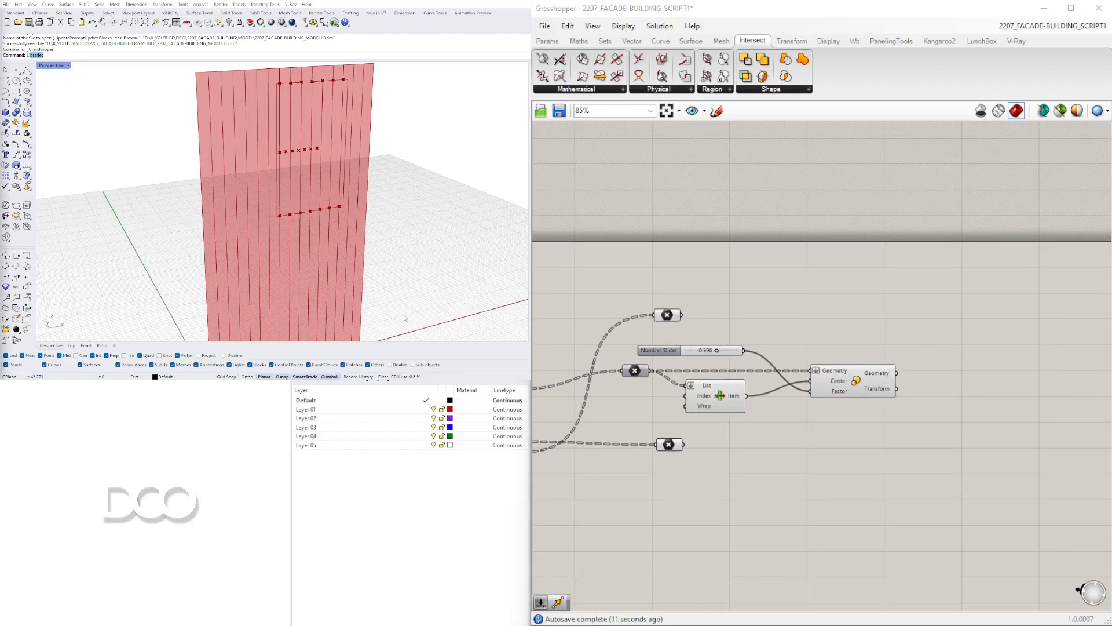
{"action": "left_click", "coordinate": [868, 381]}
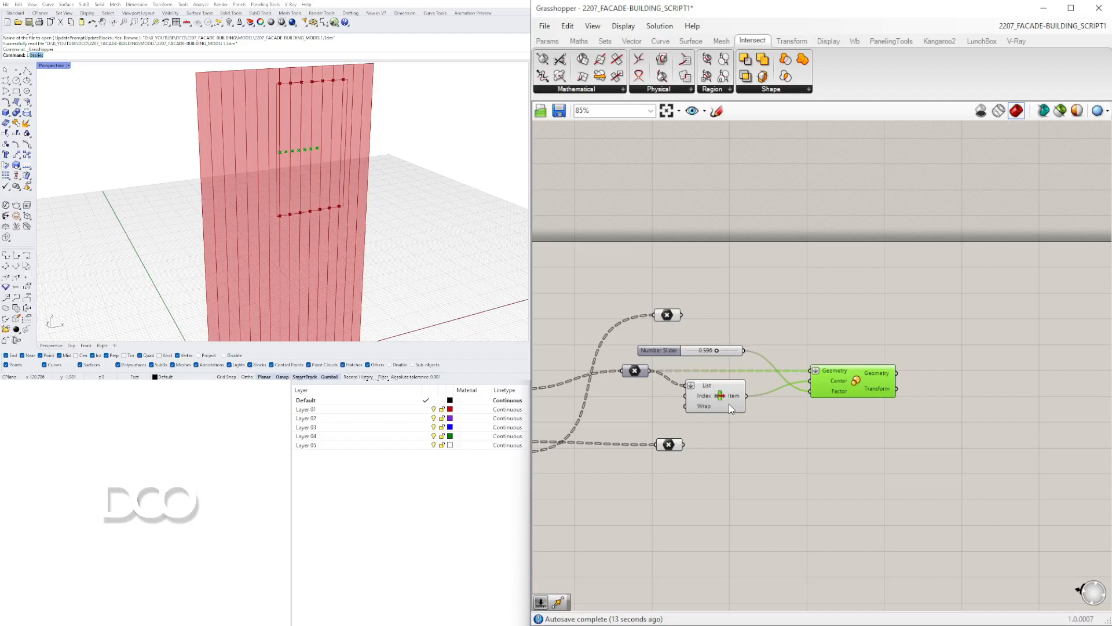
{"action": "right_click_drag", "start_coordinate": [829, 406], "coordinate": [798, 389]}
{"action": "left_click", "coordinate": [923, 372]}
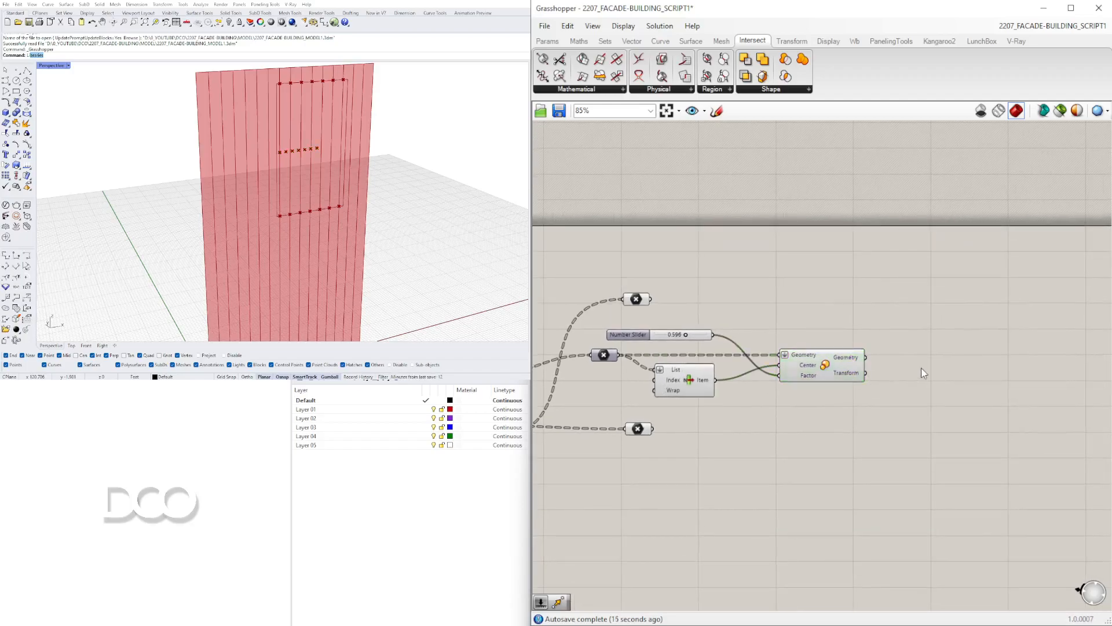
{"action": "double_click", "coordinate": [924, 372]}
{"action": "left_click", "coordinate": [700, 386]}
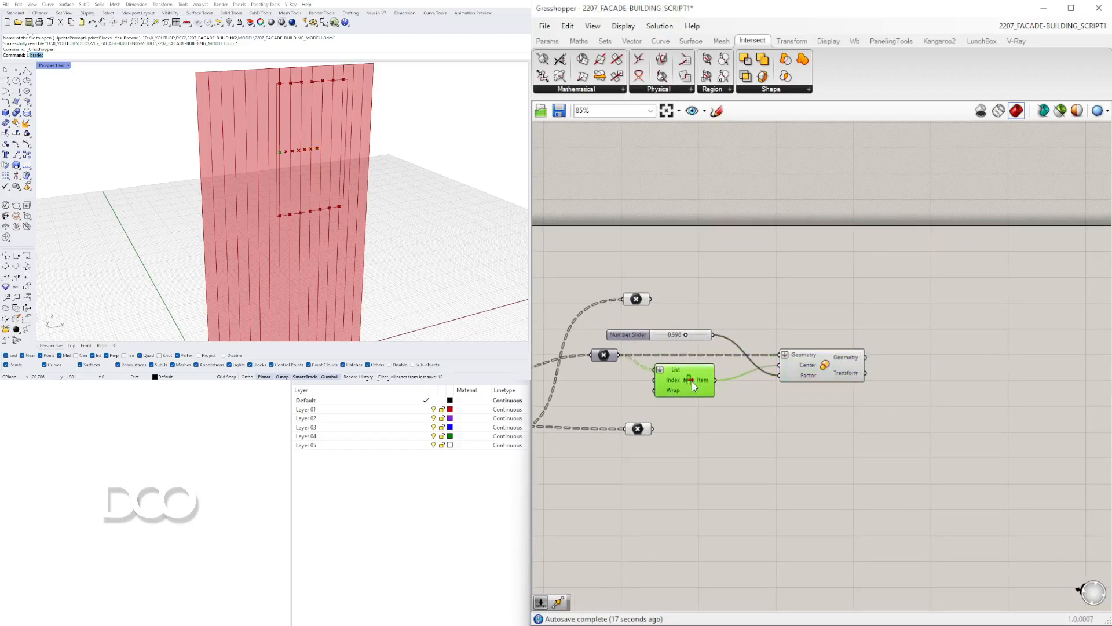
{"action": "left_click", "coordinate": [824, 369]}
Add a Move component for the scaled geometry and drive its Motion input with a new Unit Z vector.
{"action": "double_click", "coordinate": [946, 388]}
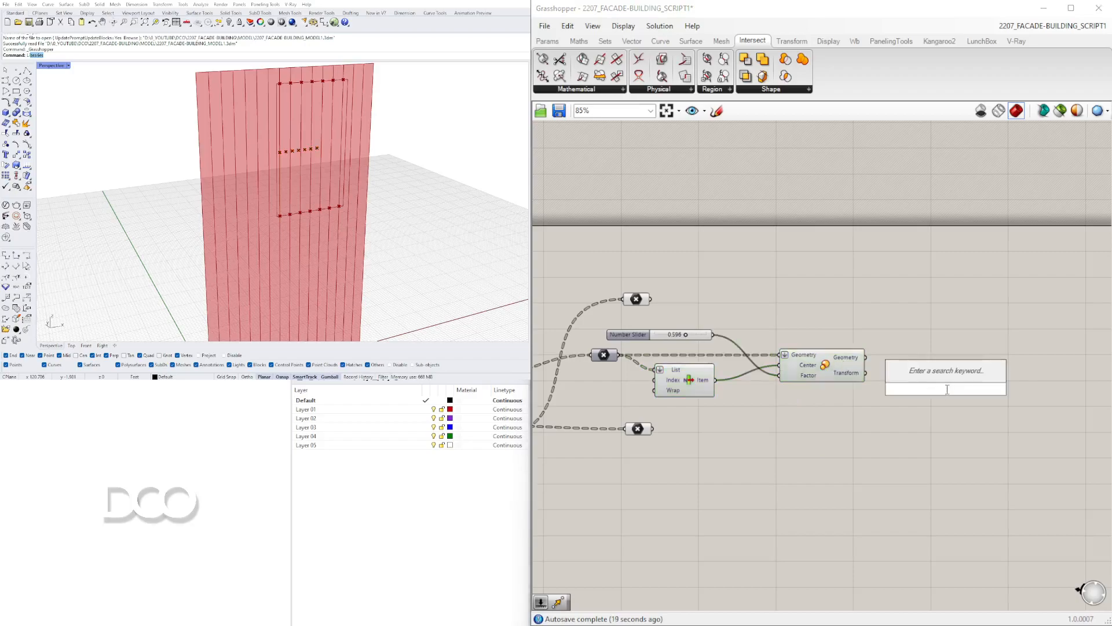
{"action": "type", "text": "move"}
{"action": "key", "text": "Return"}
{"action": "left_click_drag", "start_coordinate": [864, 355], "coordinate": [983, 368]}
{"action": "left_click", "coordinate": [870, 402]}
{"action": "double_click", "coordinate": [869, 402]}
{"action": "type", "text": "unit z"}
{"action": "key", "text": "Return"}
{"action": "left_click_drag", "start_coordinate": [904, 402], "coordinate": [886, 417]}
Create a two-decimal number slider from 1.50, connect it to the Unit Z Factor and set it to 10.00.
{"action": "left_click", "coordinate": [727, 416]}
{"action": "double_click", "coordinate": [727, 416]}
{"action": "type", "text": "1.5"}
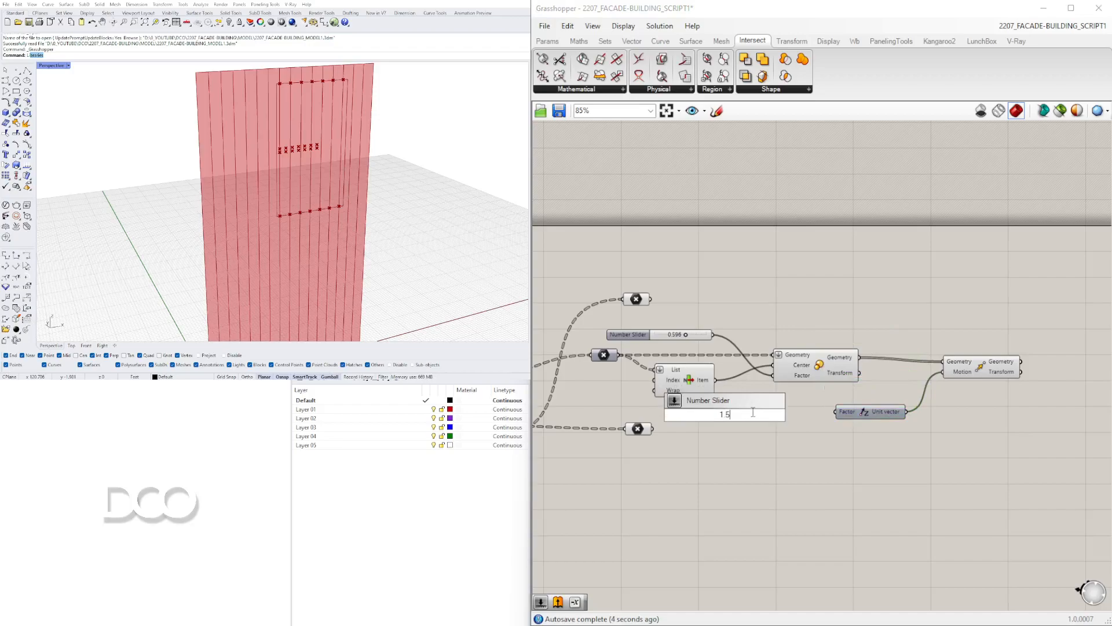
{"action": "type", "text": "0"}
{"action": "key", "text": "Return"}
{"action": "left_click_drag", "start_coordinate": [778, 414], "coordinate": [835, 411]}
{"action": "scroll", "coordinate": [776, 411], "scroll_direction": "up", "scroll_amount": 3}
{"action": "left_click", "coordinate": [770, 411]}
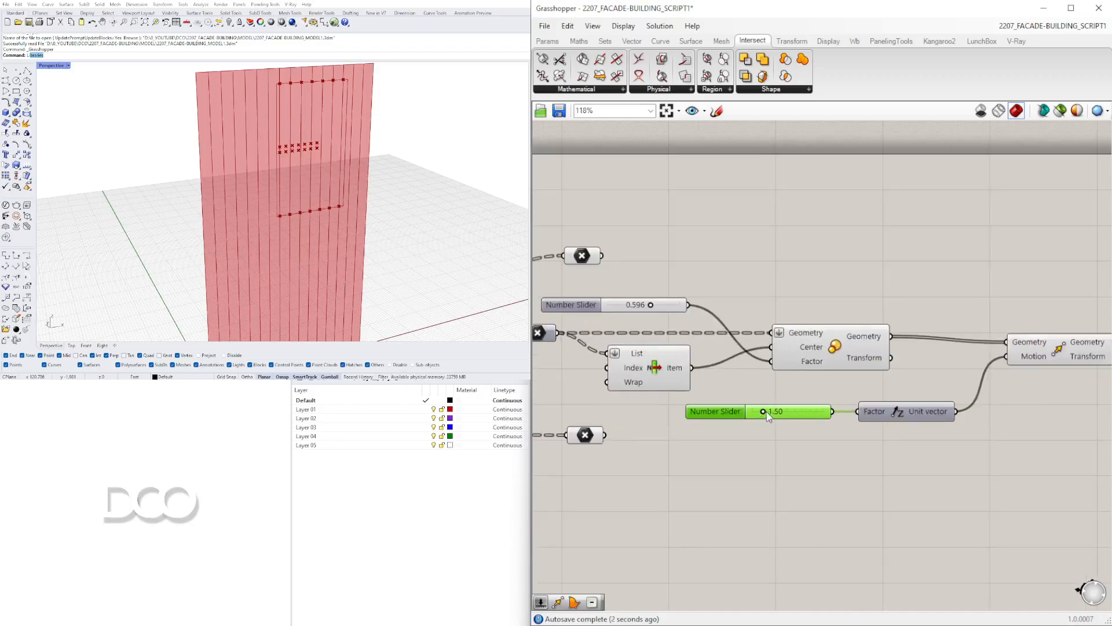
{"action": "left_click_drag", "start_coordinate": [763, 412], "coordinate": [834, 412]}
Duplicate the Move component below the original and drive the copy's Motion with the Unit Z vector passed through a Negative component.
{"action": "scroll", "coordinate": [830, 395], "scroll_direction": "down", "scroll_amount": 3}
{"action": "left_click_drag", "start_coordinate": [889, 368], "coordinate": [938, 394]}
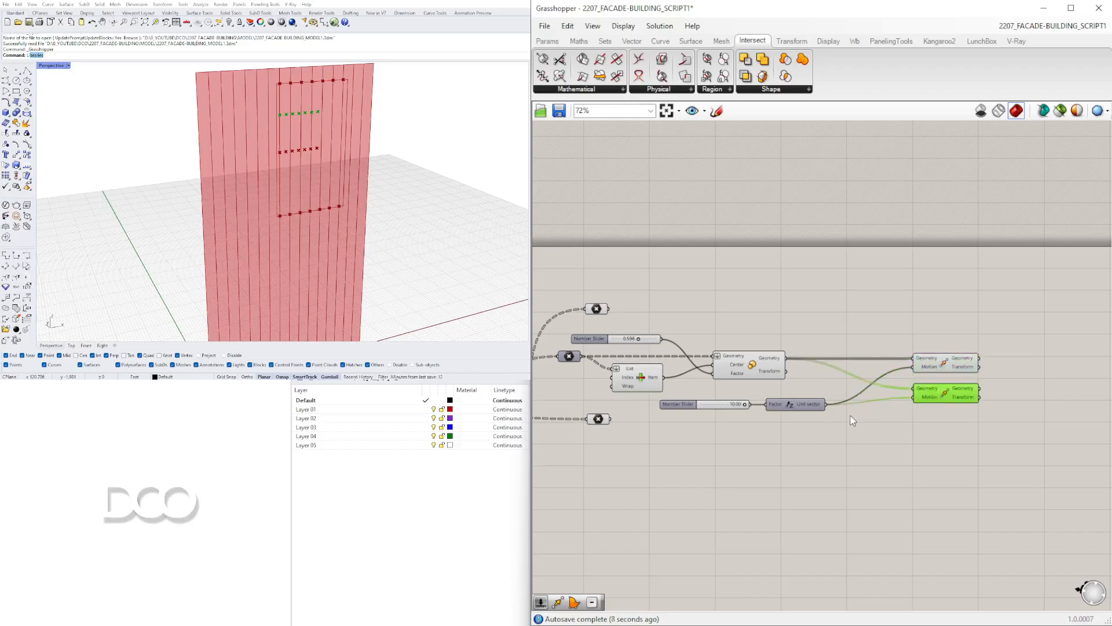
{"action": "double_click", "coordinate": [850, 424]}
{"action": "type", "text": "neg"}
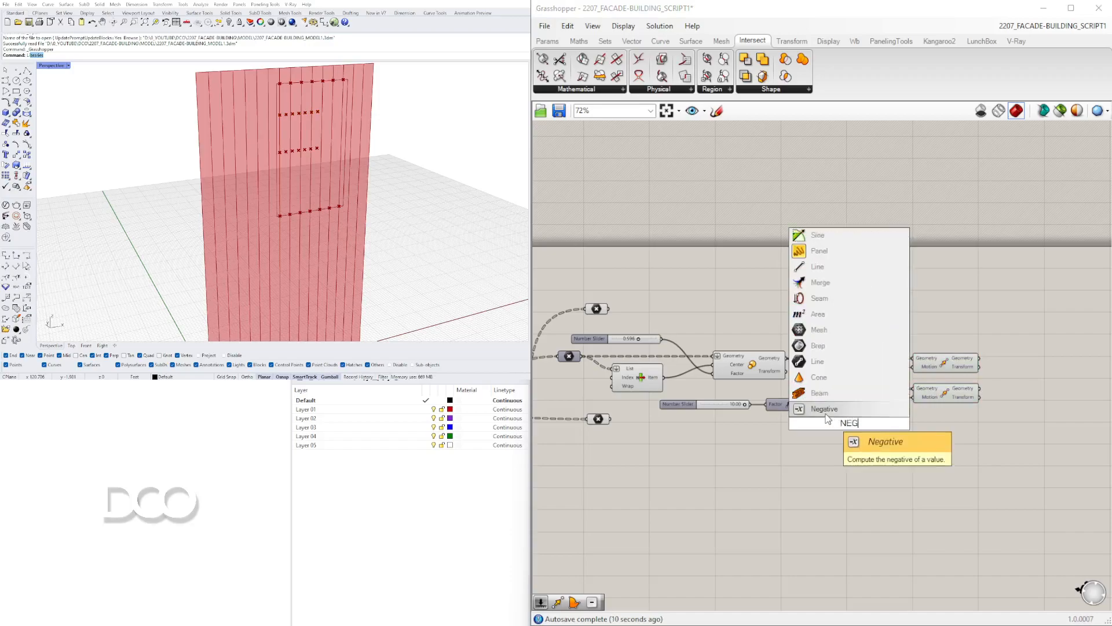
{"action": "key", "text": "Return"}
{"action": "left_click_drag", "start_coordinate": [826, 404], "coordinate": [825, 423]}
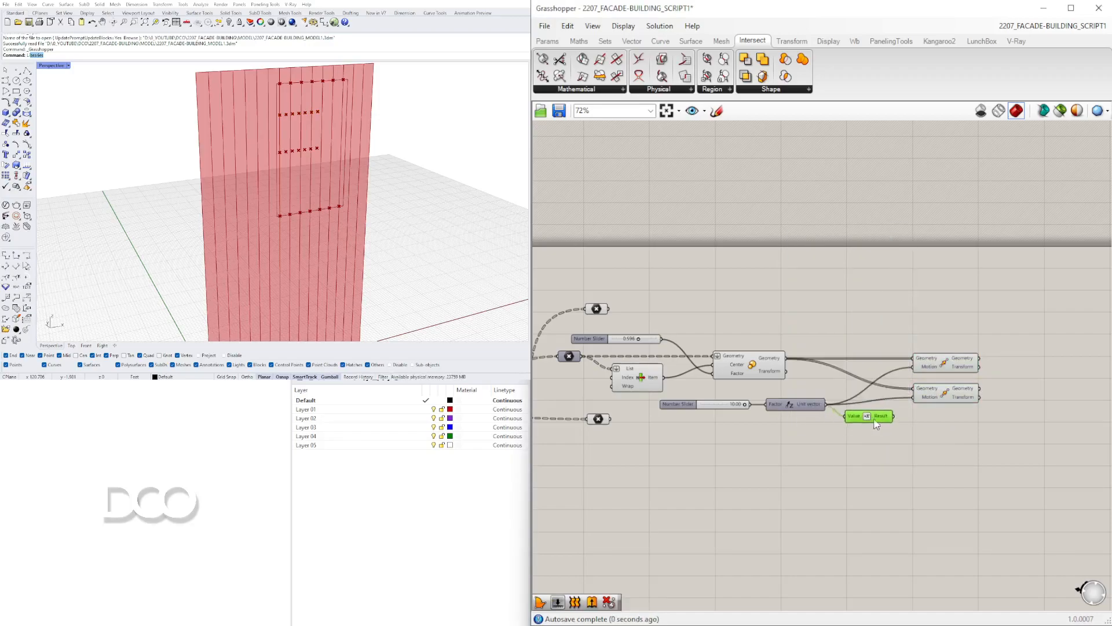
{"action": "left_click_drag", "start_coordinate": [894, 415], "coordinate": [929, 401]}
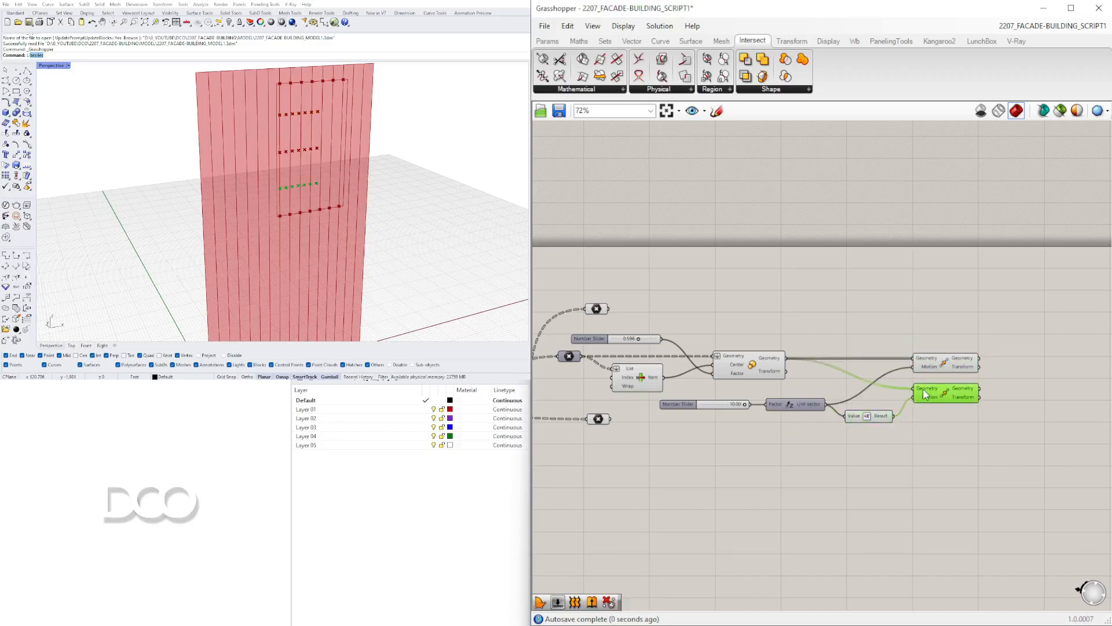
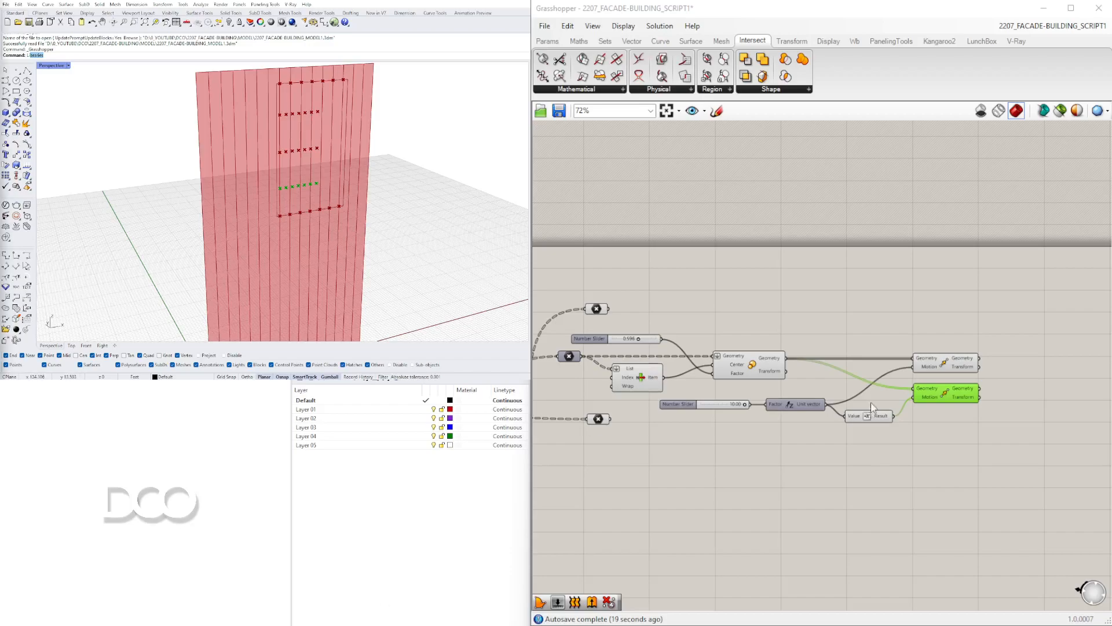
Replace the Move components' Geometry inputs, feeding the curve start points to the upper Move and the curve end points to the negated Move.
{"action": "left_click", "coordinate": [944, 363]}
{"action": "right_click_drag", "start_coordinate": [773, 358], "coordinate": [834, 356]}
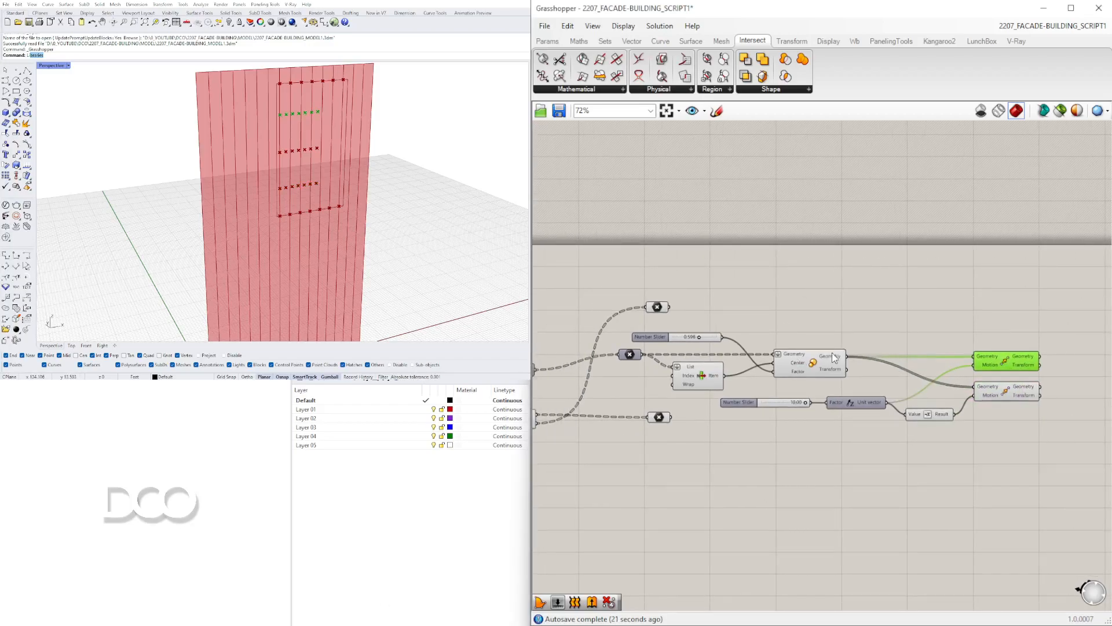
{"action": "right_click_drag", "start_coordinate": [714, 384], "coordinate": [729, 347]}
{"action": "left_click", "coordinate": [673, 379]}
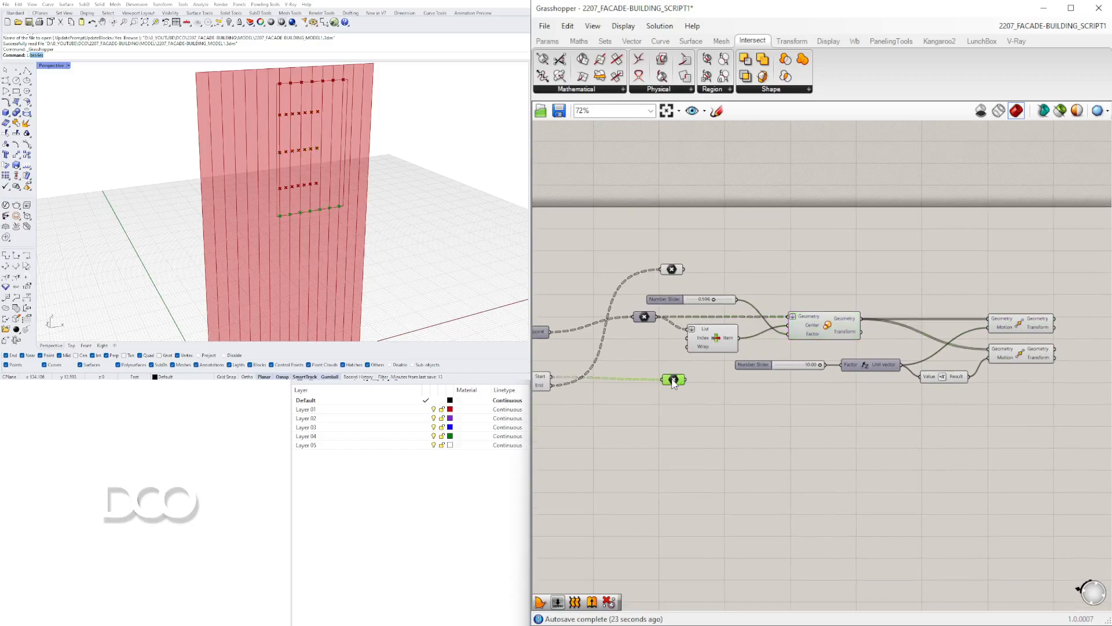
{"action": "left_click_drag", "start_coordinate": [688, 381], "coordinate": [991, 323]}
{"action": "left_click", "coordinate": [1020, 353]}
{"action": "left_click", "coordinate": [672, 269]}
{"action": "left_click_drag", "start_coordinate": [722, 292], "coordinate": [989, 349]}
{"action": "right_click_drag", "start_coordinate": [1018, 361], "coordinate": [899, 368]}
{"action": "left_click", "coordinate": [896, 334]}
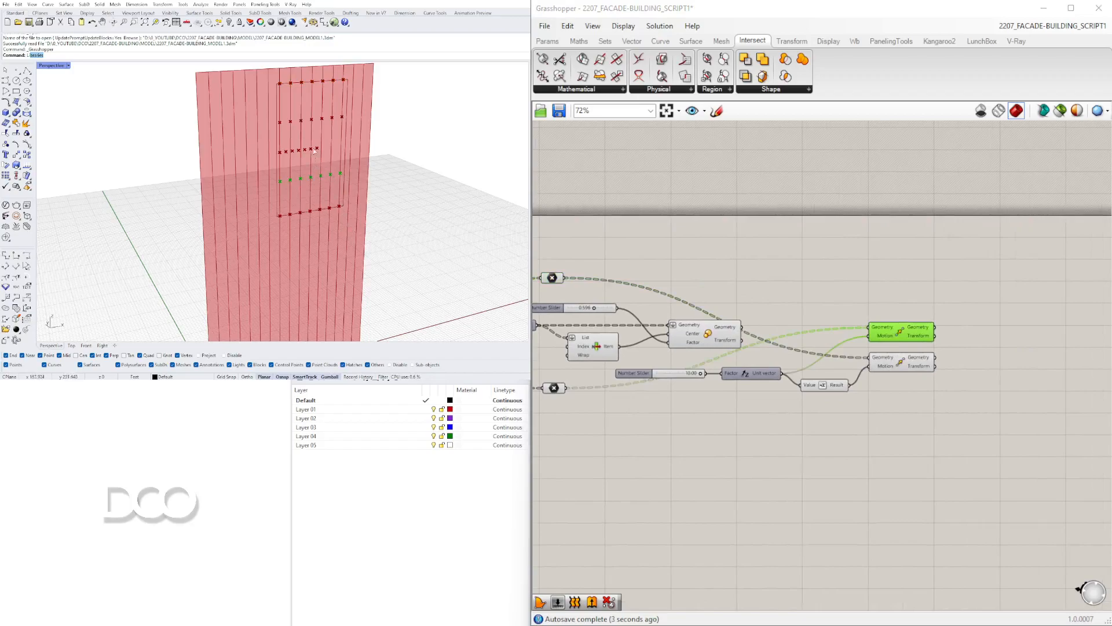
{"action": "left_click", "coordinate": [866, 322]}
Rearrange the canvas so the Scale component sits above the two Move components, with its Factor slider above the wires.
{"action": "left_click_drag", "start_coordinate": [699, 330], "coordinate": [898, 290]}
{"action": "right_click_drag", "start_coordinate": [898, 290], "coordinate": [863, 305]}
{"action": "left_click_drag", "start_coordinate": [863, 306], "coordinate": [869, 304]}
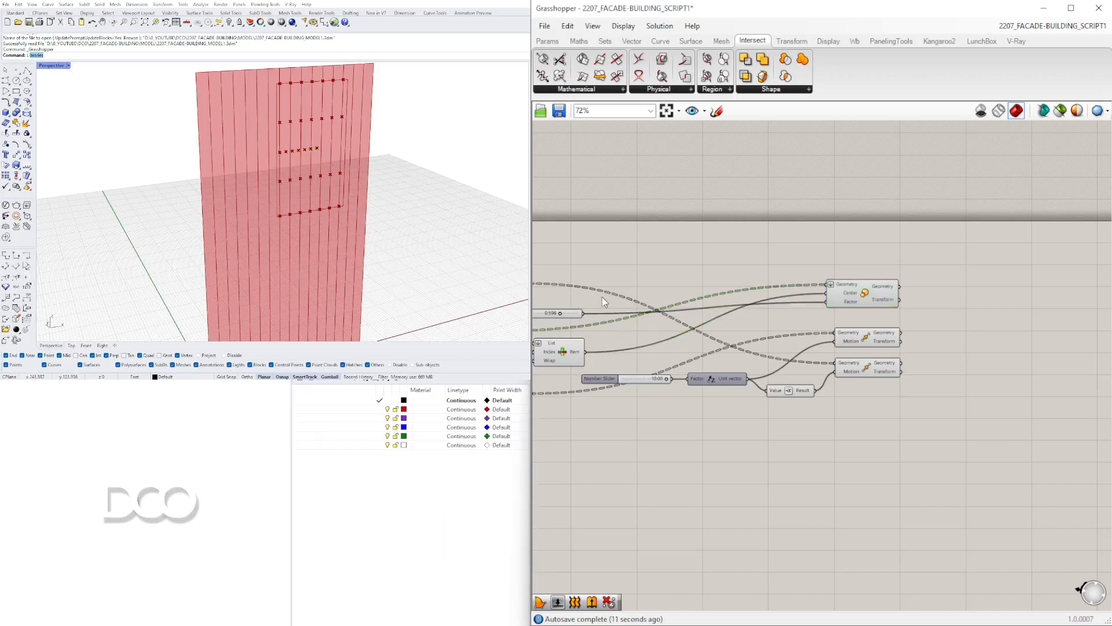
{"action": "right_click_drag", "start_coordinate": [606, 296], "coordinate": [658, 297]}
{"action": "left_click_drag", "start_coordinate": [628, 314], "coordinate": [774, 249]}
{"action": "right_click_drag", "start_coordinate": [1054, 333], "coordinate": [965, 324]}
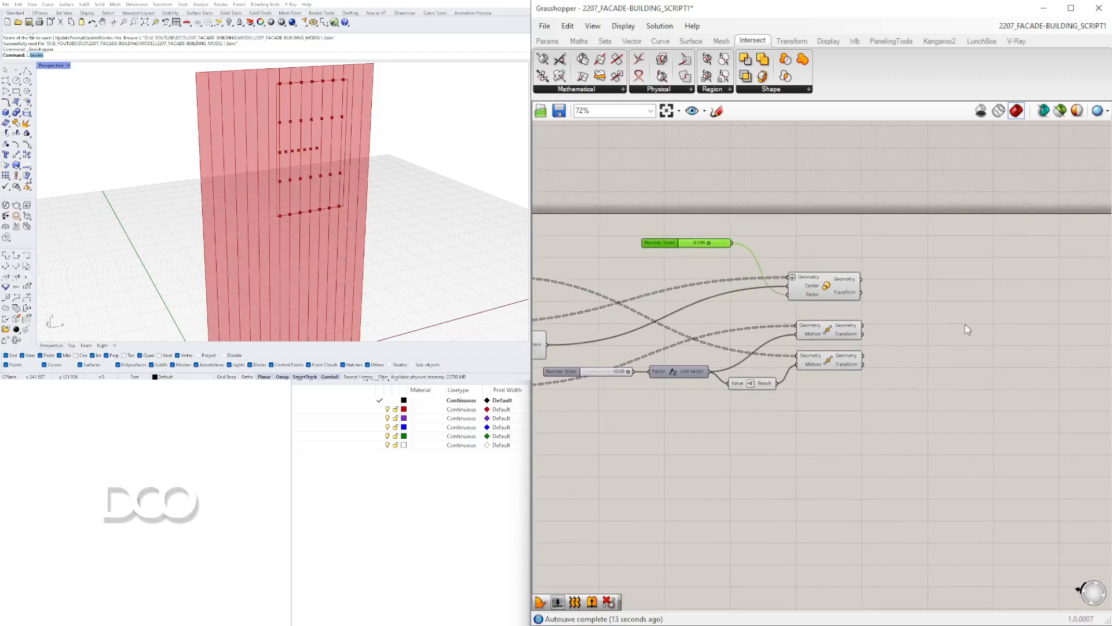
{"action": "double_click", "coordinate": [964, 325]}
{"action": "type", "text": "SCA"}
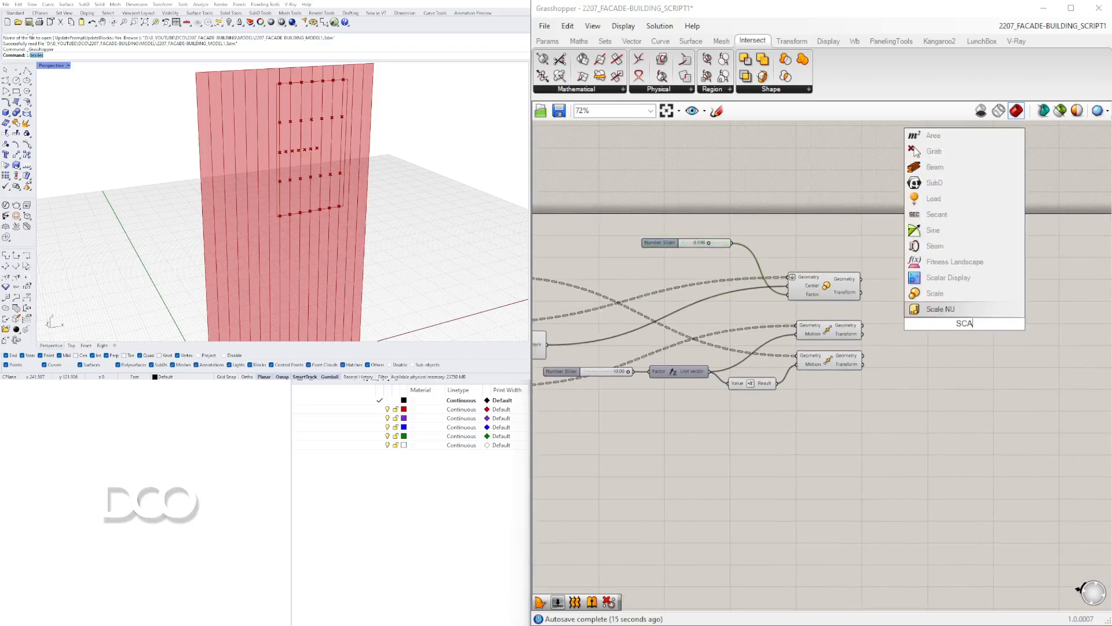
{"action": "key", "text": "Escape"}
Make two copies of the Scale component beside the Move components and connect each Move's Geometry output to one copy's Geometry input.
{"action": "left_click_drag", "start_coordinate": [840, 283], "coordinate": [912, 274]}
{"action": "scroll", "coordinate": [920, 326], "scroll_direction": "up", "scroll_amount": 3}
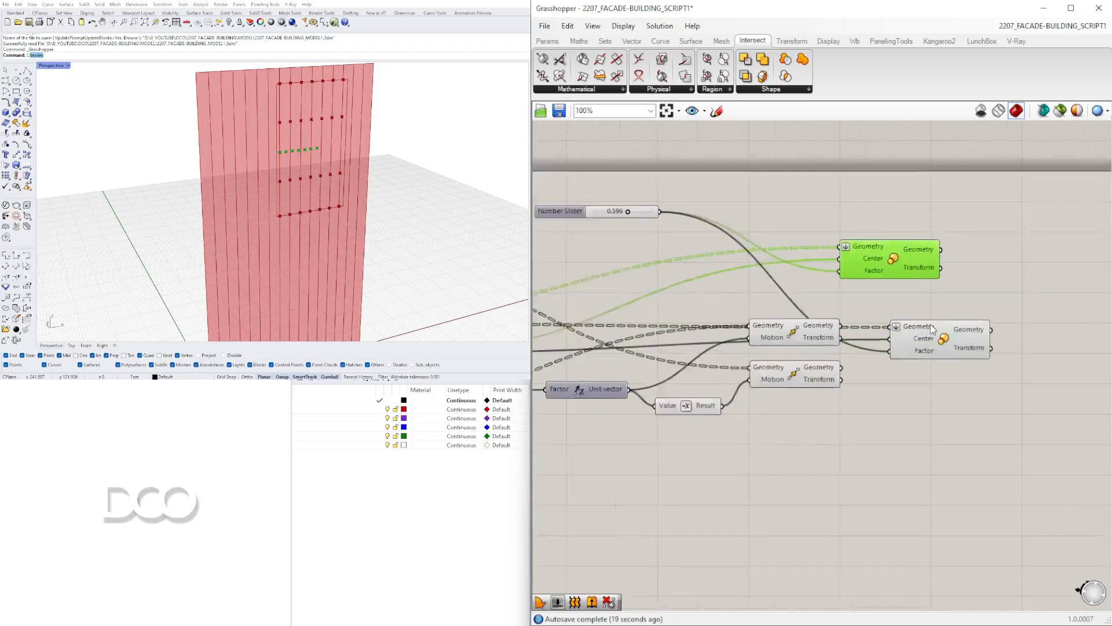
{"action": "left_click_drag", "start_coordinate": [946, 336], "coordinate": [977, 328]}
{"action": "left_click", "coordinate": [803, 331]}
{"action": "left_click_drag", "start_coordinate": [823, 326], "coordinate": [960, 396]}
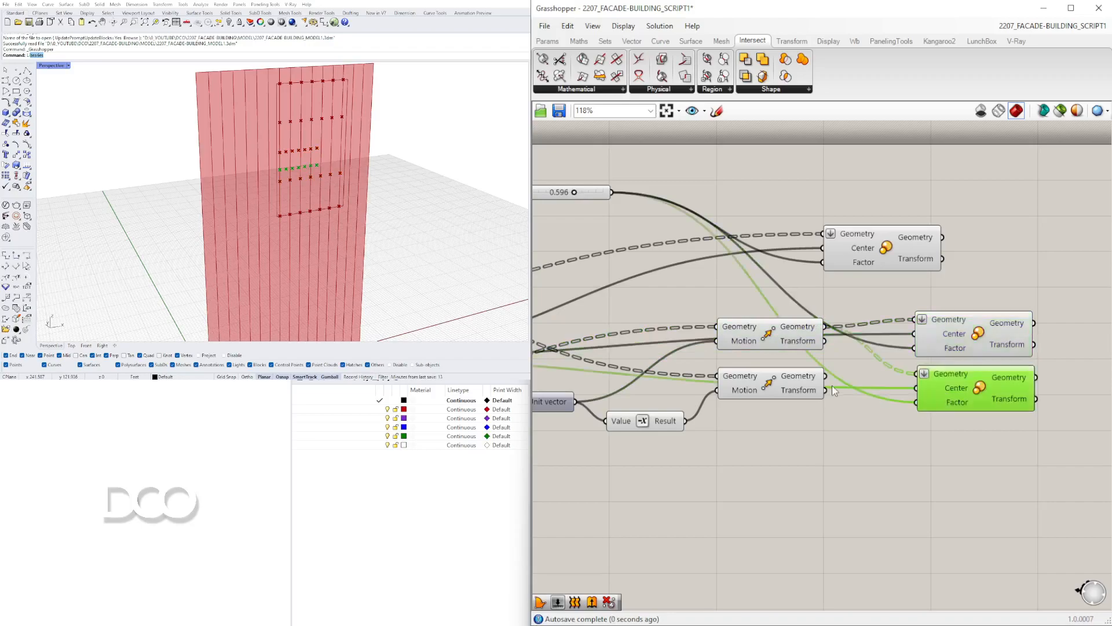
{"action": "left_click_drag", "start_coordinate": [826, 377], "coordinate": [915, 374]}
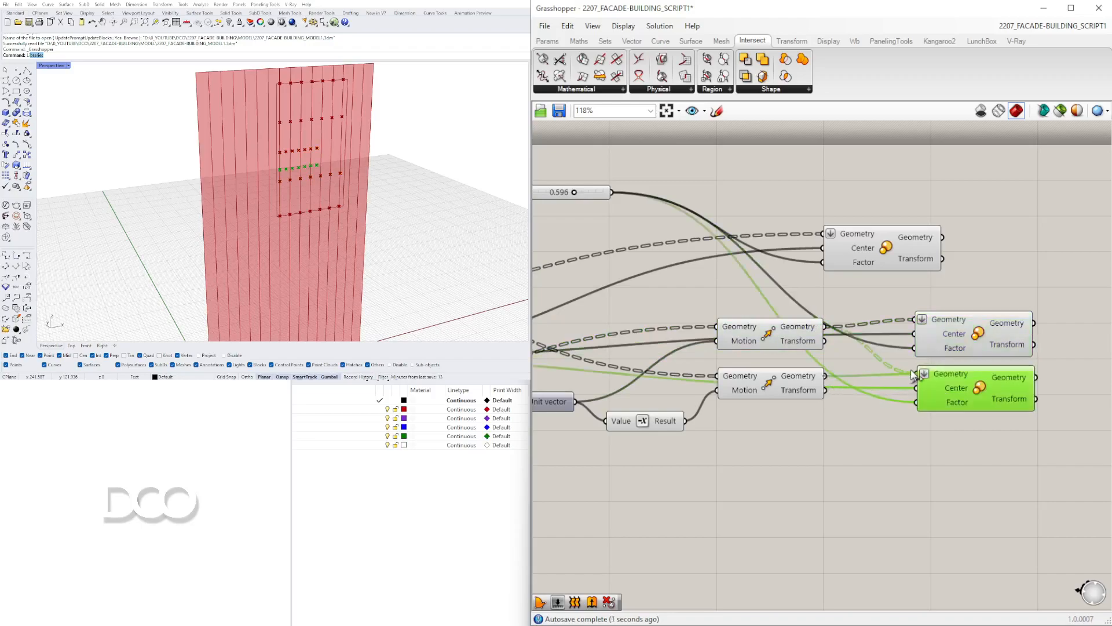
{"action": "double_click", "coordinate": [818, 453]}
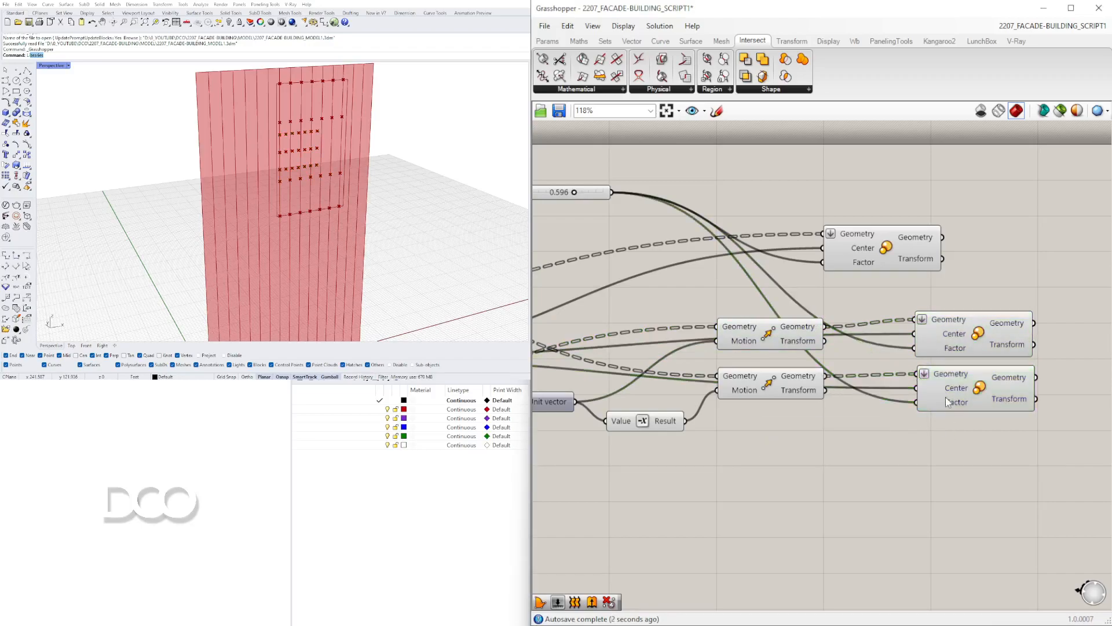
Disconnect the Factor slider from the two Scale components fed by the Moves and set both Factor inputs to 1.
{"action": "left_click_drag", "start_coordinate": [916, 402], "coordinate": [612, 193], "text": "ctrl"}
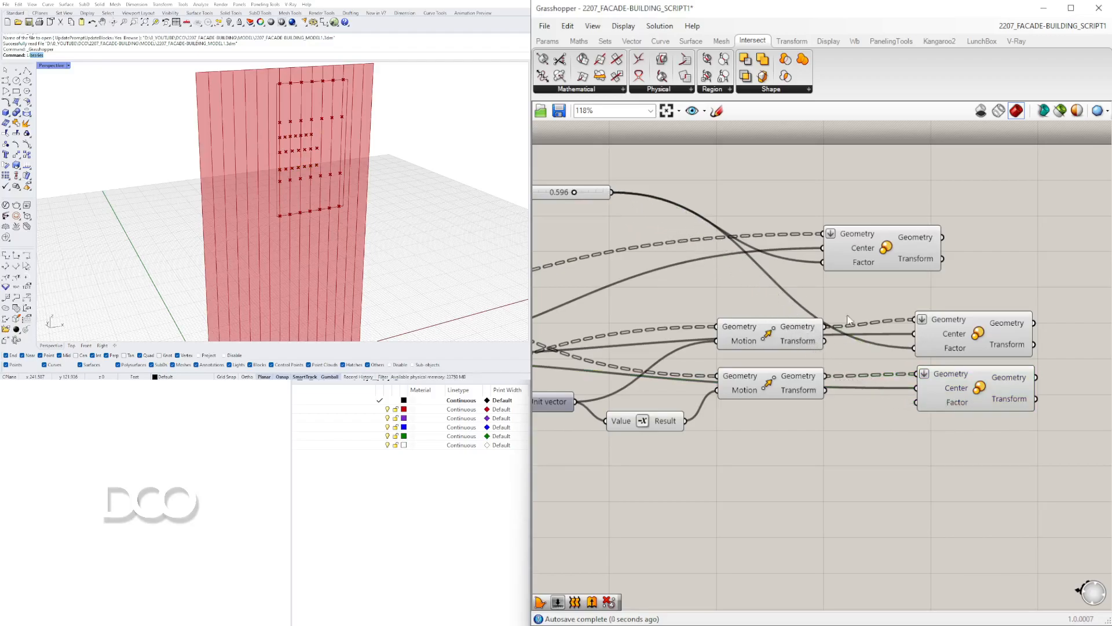
{"action": "left_click_drag", "start_coordinate": [916, 349], "coordinate": [613, 192], "text": "ctrl"}
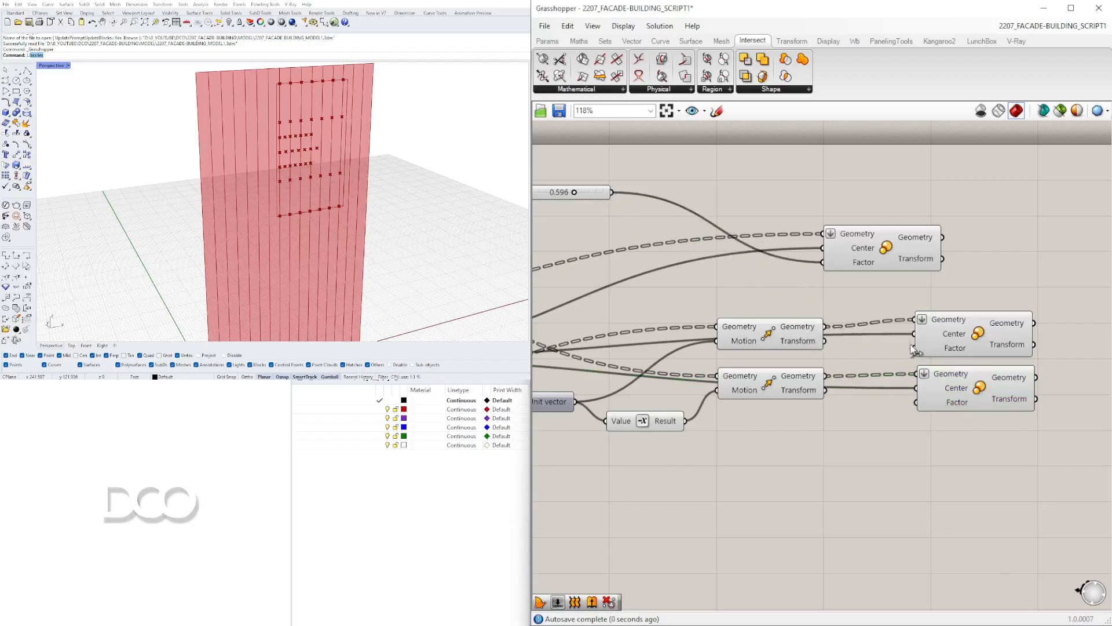
{"action": "right_click", "coordinate": [935, 351]}
{"action": "mouse_move", "coordinate": [1064, 470]}
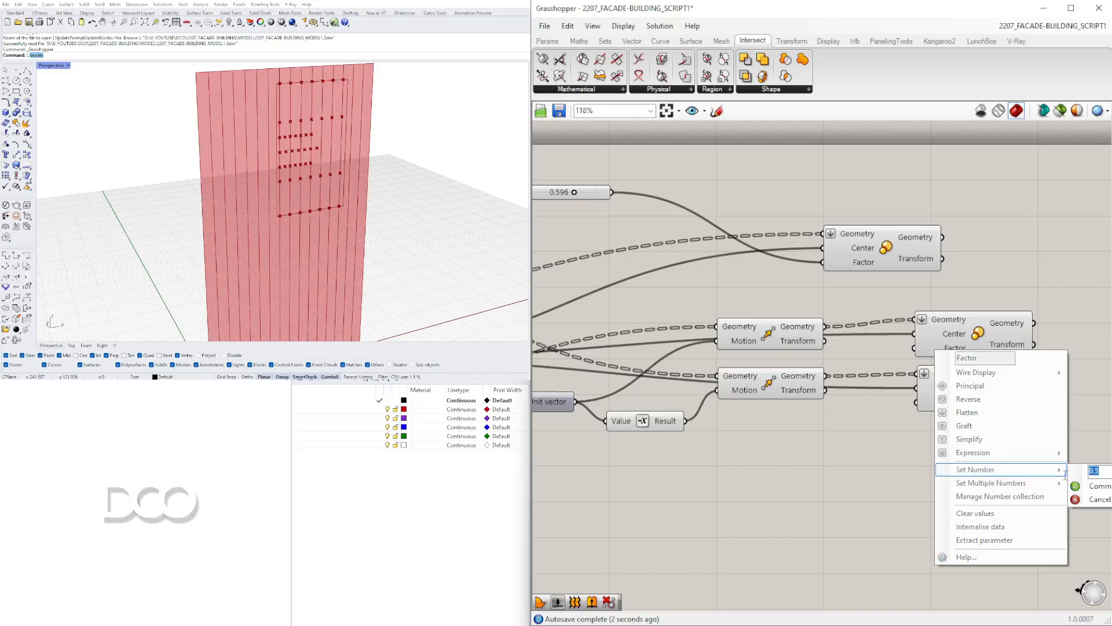
{"action": "left_click", "coordinate": [1094, 486]}
{"action": "right_click", "coordinate": [946, 405]}
{"action": "mouse_move", "coordinate": [1011, 523]}
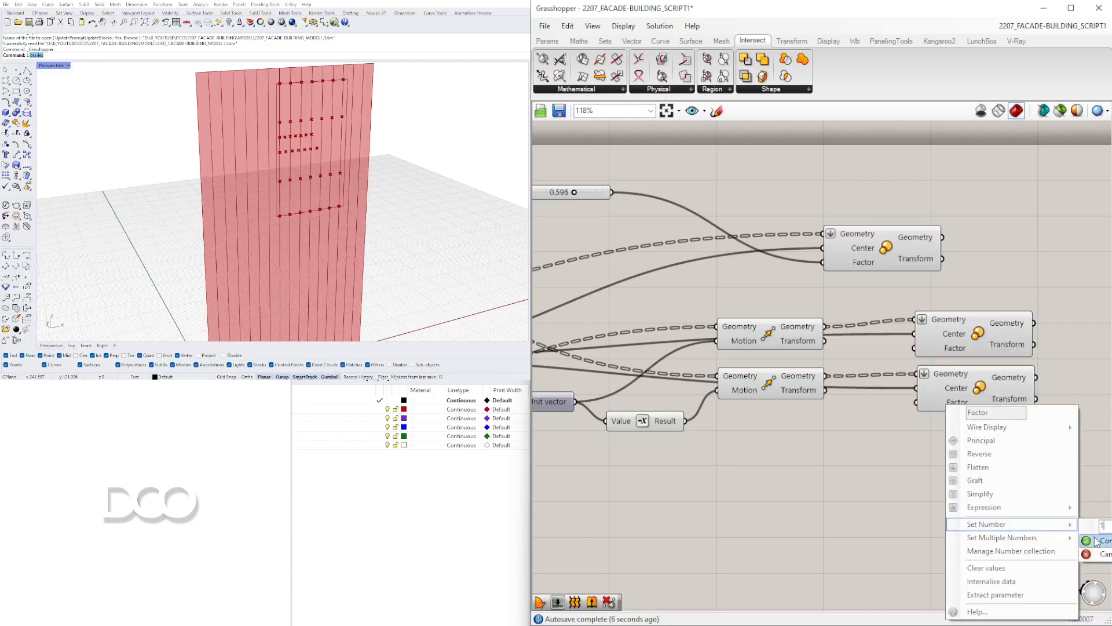
{"action": "left_click", "coordinate": [1095, 539]}
Check in the viewport which row of points each of the three Scale components produces.
{"action": "scroll", "coordinate": [863, 384], "scroll_direction": "down", "scroll_amount": 3}
{"action": "left_click", "coordinate": [808, 363]}
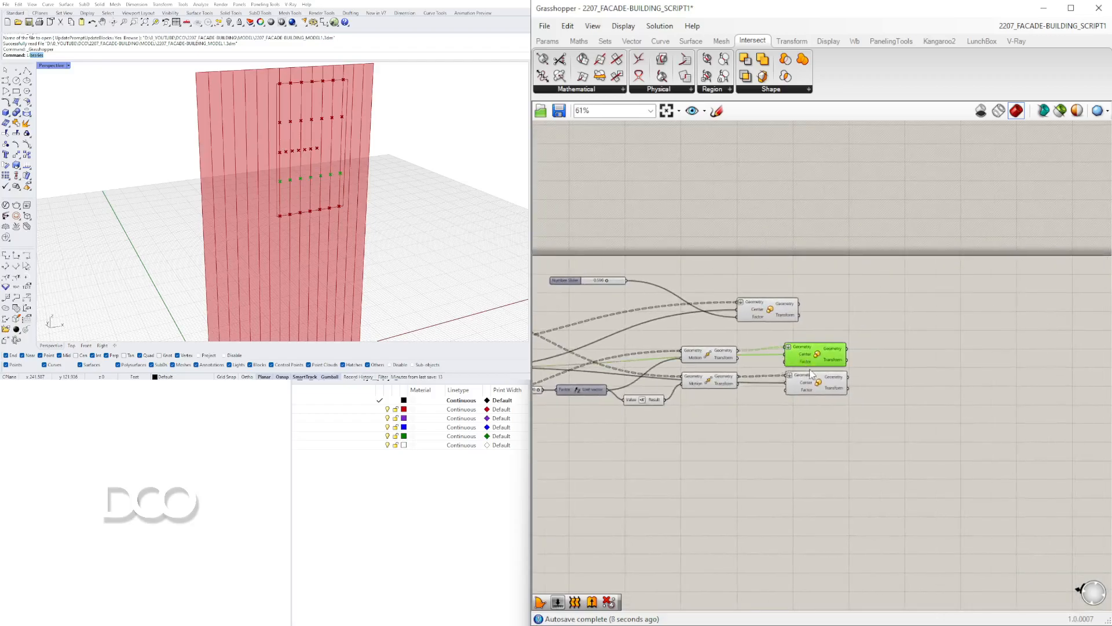
{"action": "left_click", "coordinate": [819, 393]}
{"action": "left_click", "coordinate": [766, 311]}
{"action": "right_click_drag", "start_coordinate": [726, 357], "coordinate": [784, 330]}
{"action": "left_click", "coordinate": [865, 328]}
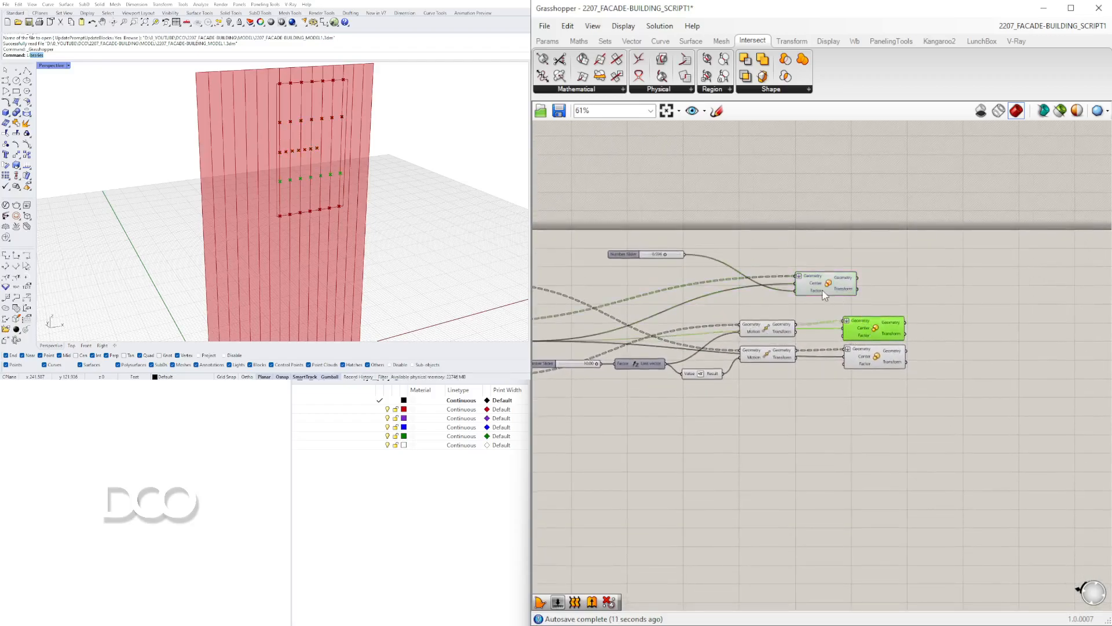
{"action": "left_click", "coordinate": [870, 360]}
Stack the three Scale components in one column, with the slider-driven one between the two fed by the Moves.
{"action": "left_click_drag", "start_coordinate": [878, 326], "coordinate": [903, 321]}
{"action": "left_click_drag", "start_coordinate": [883, 359], "coordinate": [926, 276]}
{"action": "left_click_drag", "start_coordinate": [929, 328], "coordinate": [911, 369]}
{"action": "left_click_drag", "start_coordinate": [919, 263], "coordinate": [907, 289]}
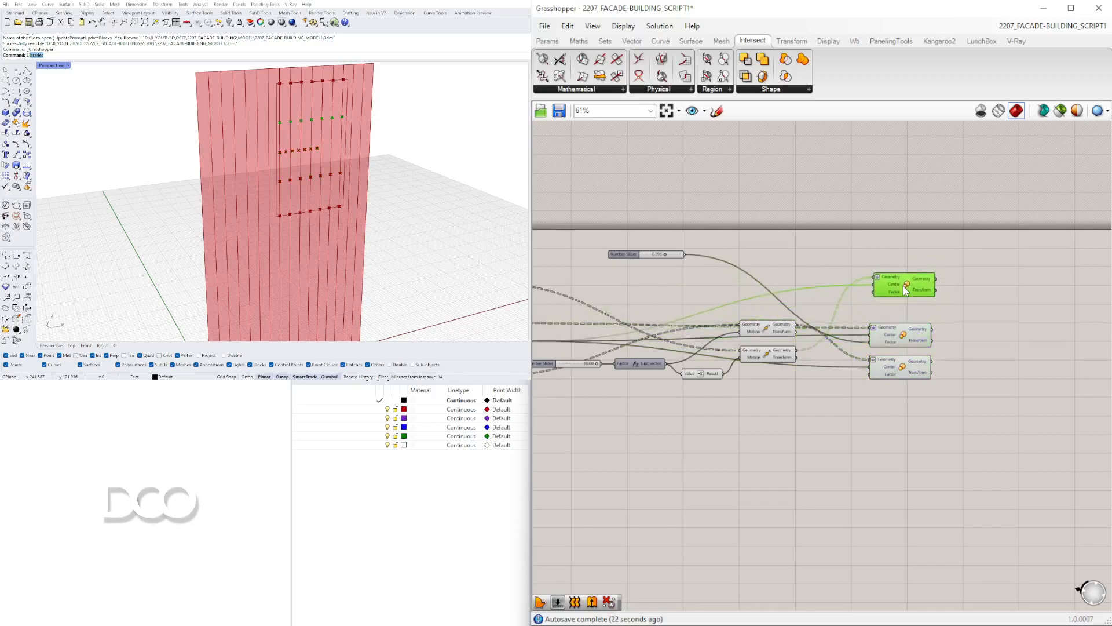
{"action": "left_click_drag", "start_coordinate": [908, 368], "coordinate": [900, 337]}
{"action": "left_click", "coordinate": [905, 292]}
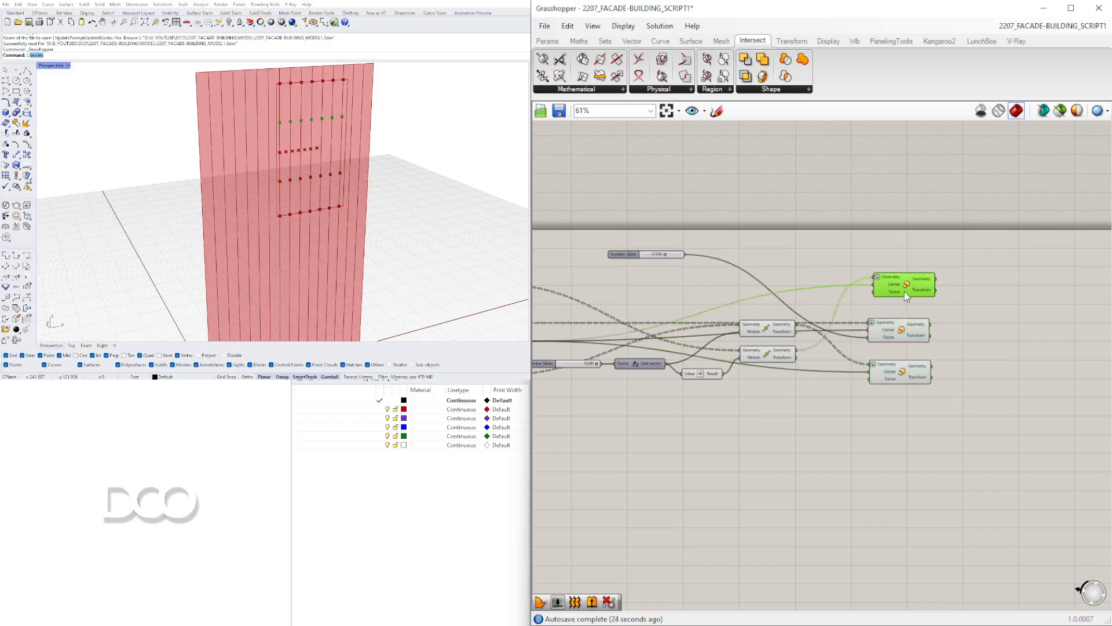
Duplicate the upper Scale component above the column and the lower Scale component below it.
{"action": "right_click_drag", "start_coordinate": [899, 304], "coordinate": [899, 329]}
{"action": "left_click_drag", "start_coordinate": [909, 306], "coordinate": [905, 276]}
{"action": "left_click_drag", "start_coordinate": [908, 394], "coordinate": [907, 432], "text": "alt"}
{"action": "left_click", "coordinate": [901, 283]}
Feed the curve end points to the topmost Scale's Geometry input and the curve start points to the bottommost Scale's Geometry input.
{"action": "right_click_drag", "start_coordinate": [765, 361], "coordinate": [911, 362]}
{"action": "right_click_drag", "start_coordinate": [664, 360], "coordinate": [766, 361]}
{"action": "left_click", "coordinate": [720, 300]}
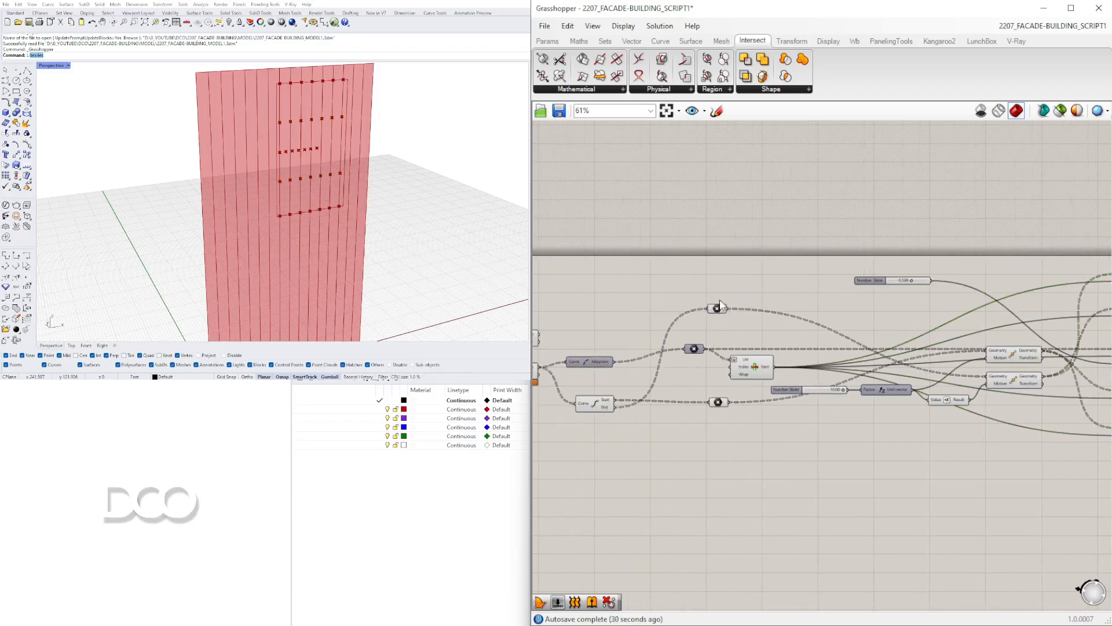
{"action": "left_click", "coordinate": [718, 308]}
{"action": "right_click_drag", "start_coordinate": [723, 316], "coordinate": [647, 333]}
{"action": "left_click_drag", "start_coordinate": [651, 326], "coordinate": [1039, 292]}
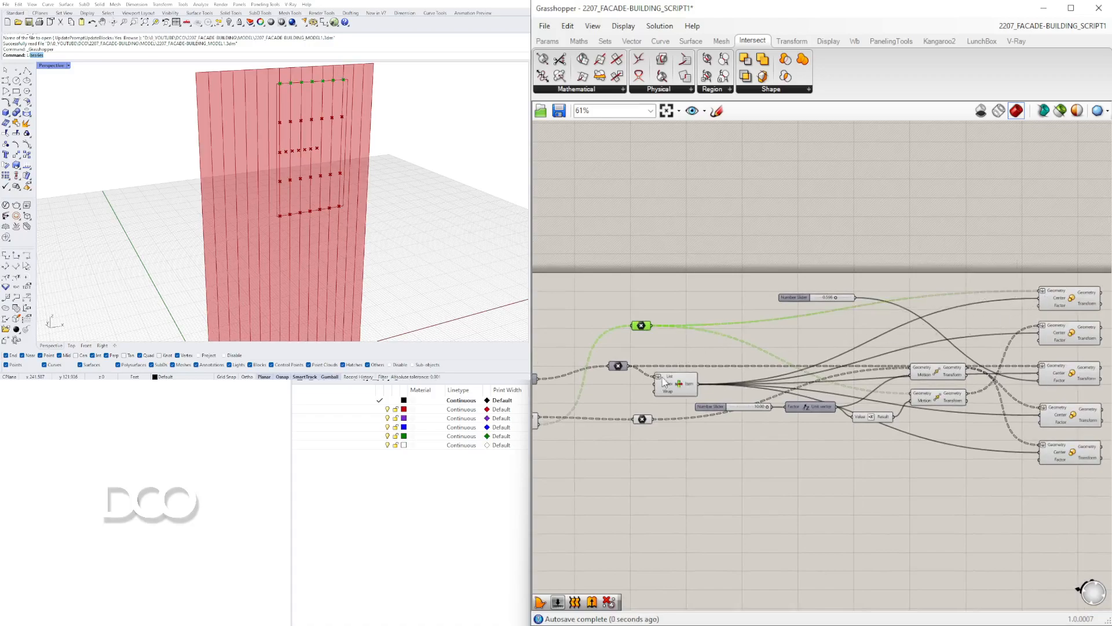
{"action": "left_click", "coordinate": [643, 418]}
{"action": "right_click_drag", "start_coordinate": [645, 425], "coordinate": [611, 405]}
{"action": "left_click", "coordinate": [627, 402]}
Check in the viewport the rows of points produced by all five Scale components.
{"action": "right_click_drag", "start_coordinate": [1067, 430], "coordinate": [913, 427]}
{"action": "left_click", "coordinate": [884, 397]}
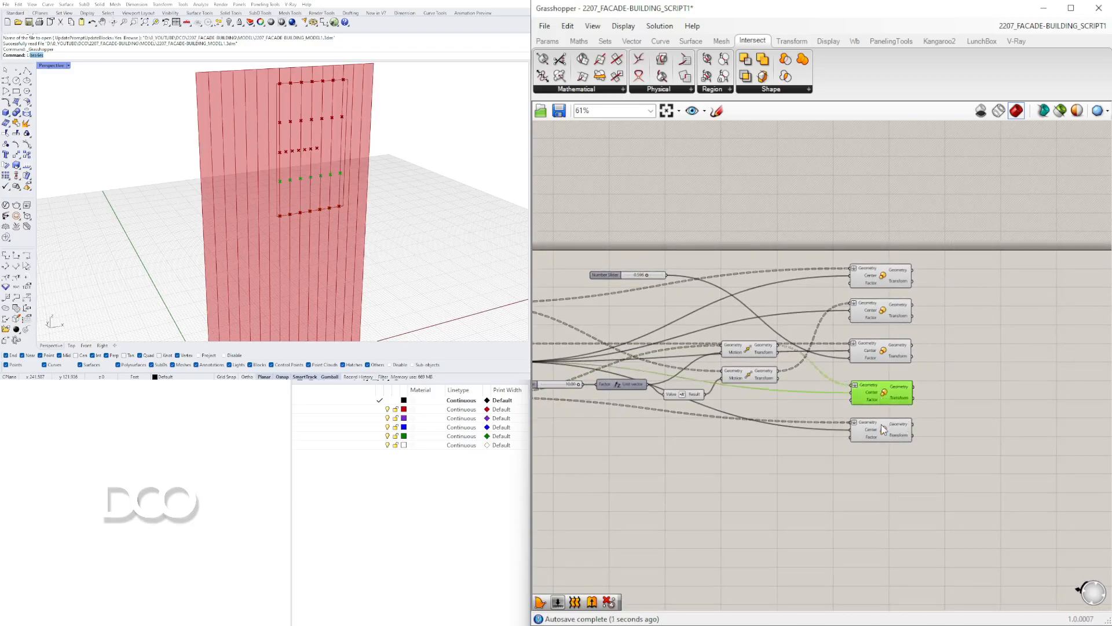
{"action": "left_click", "coordinate": [881, 429], "text": "shift"}
{"action": "left_click", "coordinate": [881, 350], "text": "shift"}
{"action": "left_click", "coordinate": [881, 311], "text": "shift"}
{"action": "left_click", "coordinate": [886, 268], "text": "shift"}
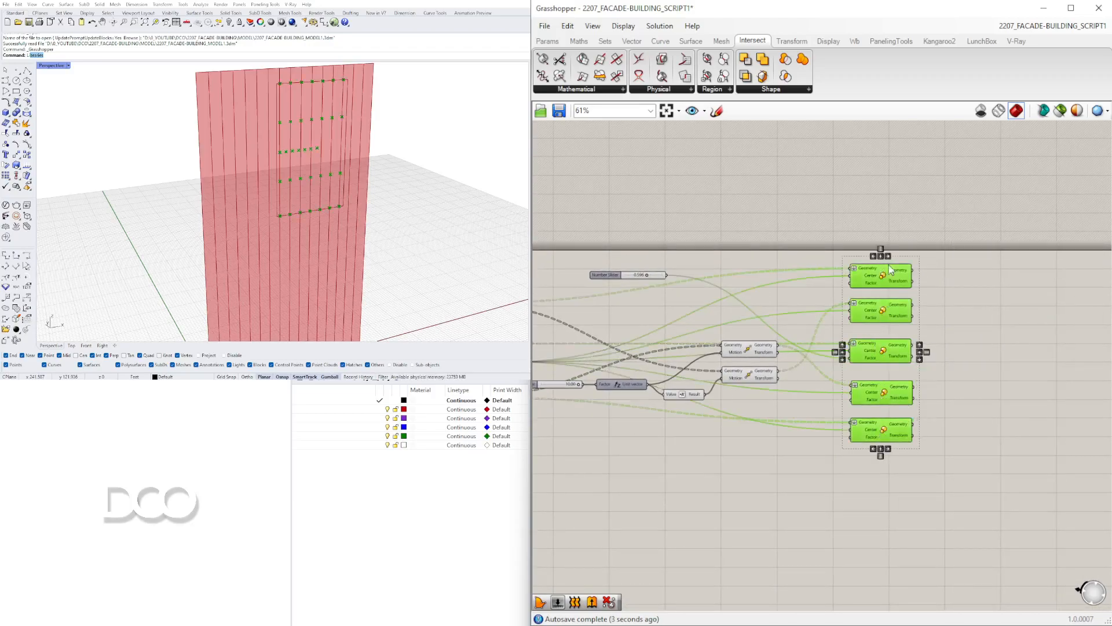
{"action": "double_click", "coordinate": [972, 377]}
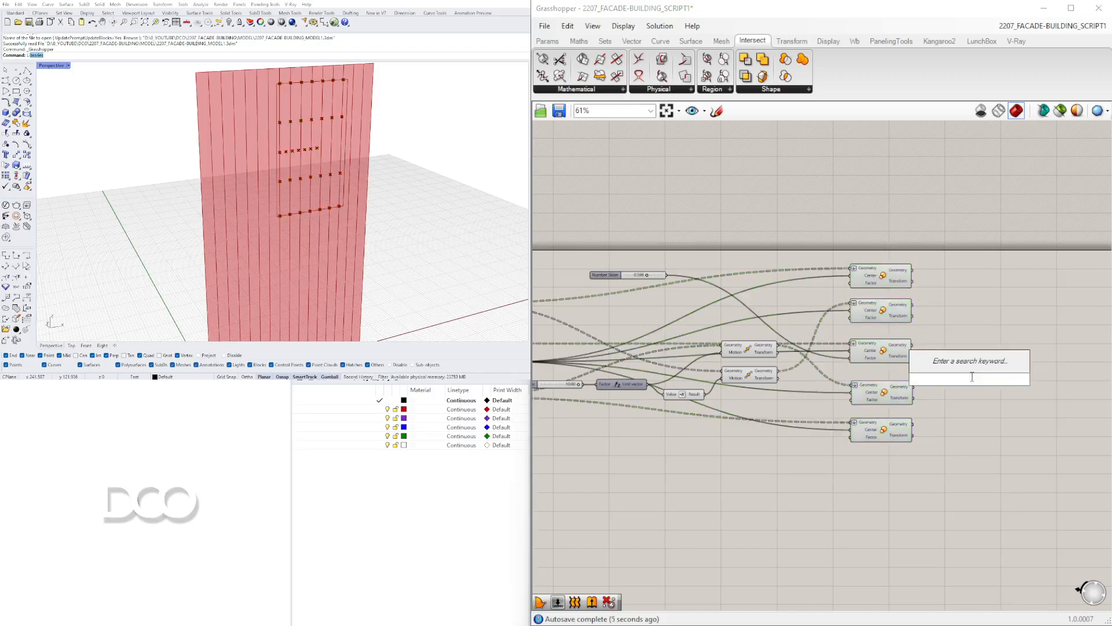
{"action": "left_click", "coordinate": [735, 417]}
Reduce the number slider driving the Unit Z vector to shorten the vertical move of the points.
{"action": "right_click_drag", "start_coordinate": [735, 417], "coordinate": [1005, 410]}
{"action": "scroll", "coordinate": [944, 280], "scroll_direction": "up", "scroll_amount": 5}
{"action": "scroll", "coordinate": [917, 305], "scroll_direction": "down", "scroll_amount": 3}
{"action": "right_click_drag", "start_coordinate": [905, 317], "coordinate": [868, 302]}
{"action": "scroll", "coordinate": [730, 449], "scroll_direction": "up", "scroll_amount": 5}
{"action": "left_click_drag", "start_coordinate": [766, 402], "coordinate": [731, 402]}
{"action": "scroll", "coordinate": [733, 308], "scroll_direction": "down", "scroll_amount": 3}
Add a Nurbs Curve component beside the column of five Scale components.
{"action": "scroll", "coordinate": [733, 308], "scroll_direction": "down", "scroll_amount": 5}
{"action": "right_click_drag", "start_coordinate": [968, 310], "coordinate": [596, 339]}
{"action": "scroll", "coordinate": [819, 320], "scroll_direction": "down", "scroll_amount": 3}
{"action": "scroll", "coordinate": [841, 296], "scroll_direction": "up", "scroll_amount": 1}
{"action": "double_click", "coordinate": [839, 297]}
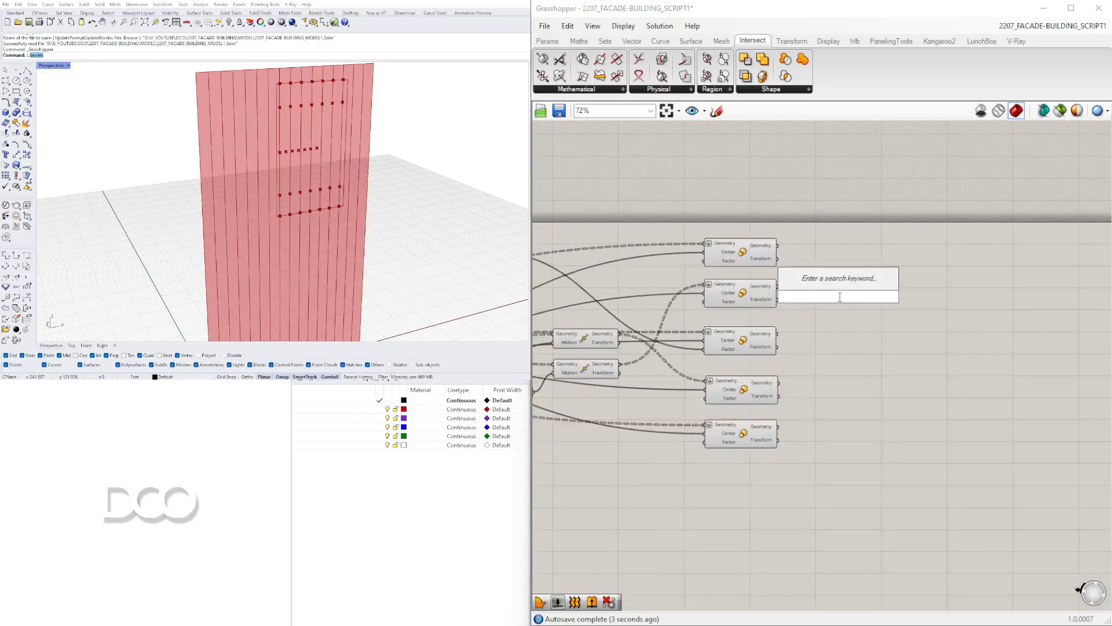
{"action": "type", "text": "NURBS"}
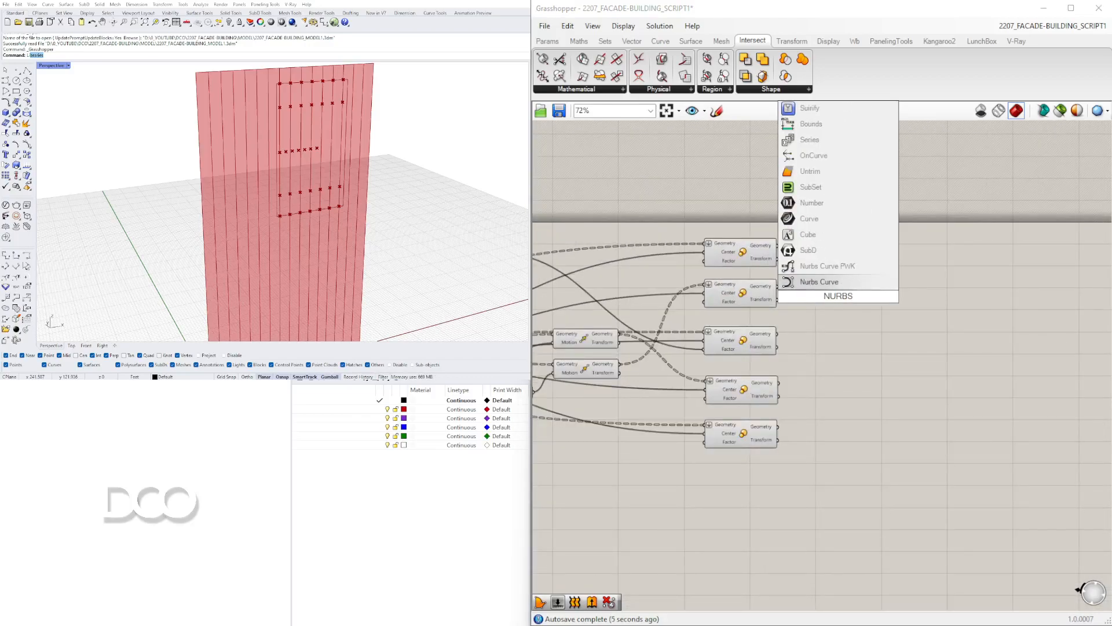
{"action": "key", "text": "Return"}
{"action": "left_click_drag", "start_coordinate": [837, 280], "coordinate": [845, 265]}
Connect the Geometry outputs of the upper three Scale components, in order, to the Nurbs Curve's Vertices input.
{"action": "scroll", "coordinate": [770, 255], "scroll_direction": "up", "scroll_amount": 3}
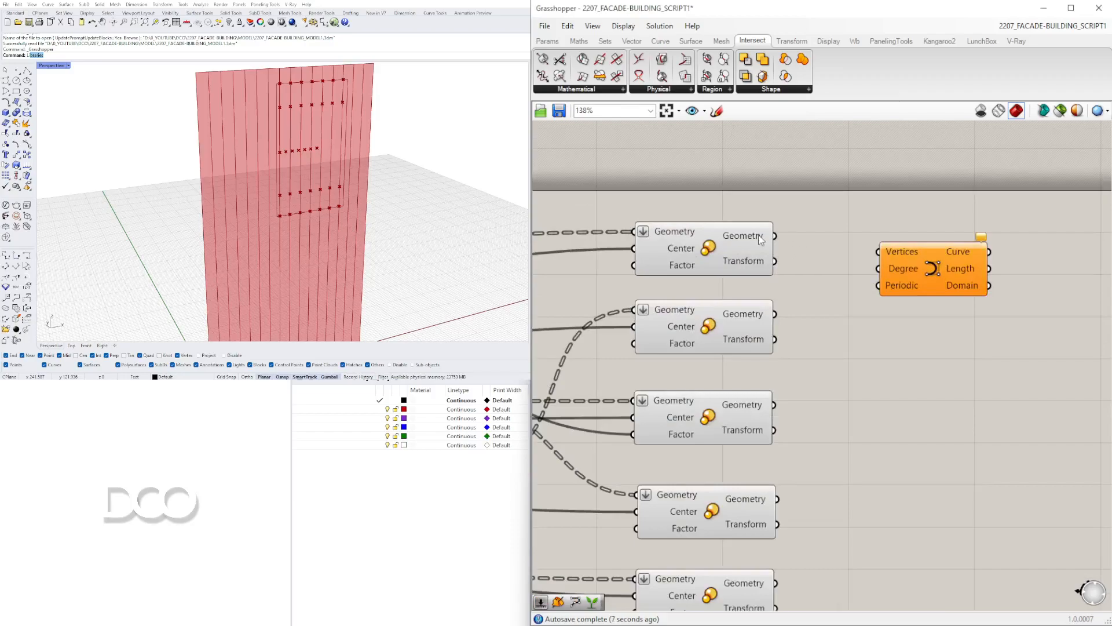
{"action": "scroll", "coordinate": [760, 240], "scroll_direction": "down", "scroll_amount": 2}
{"action": "scroll", "coordinate": [759, 235], "scroll_direction": "down", "scroll_amount": 1}
{"action": "left_click_drag", "start_coordinate": [757, 228], "coordinate": [820, 238]}
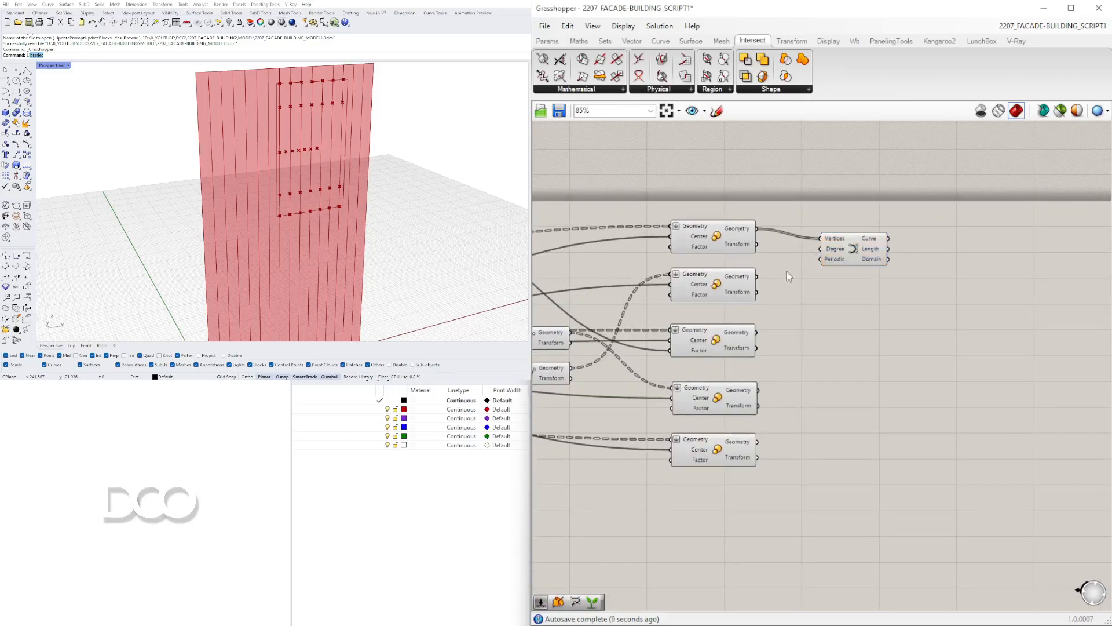
{"action": "left_click_drag", "start_coordinate": [756, 276], "coordinate": [820, 238], "text": "shift"}
{"action": "left_click_drag", "start_coordinate": [780, 310], "coordinate": [831, 238], "text": "shift"}
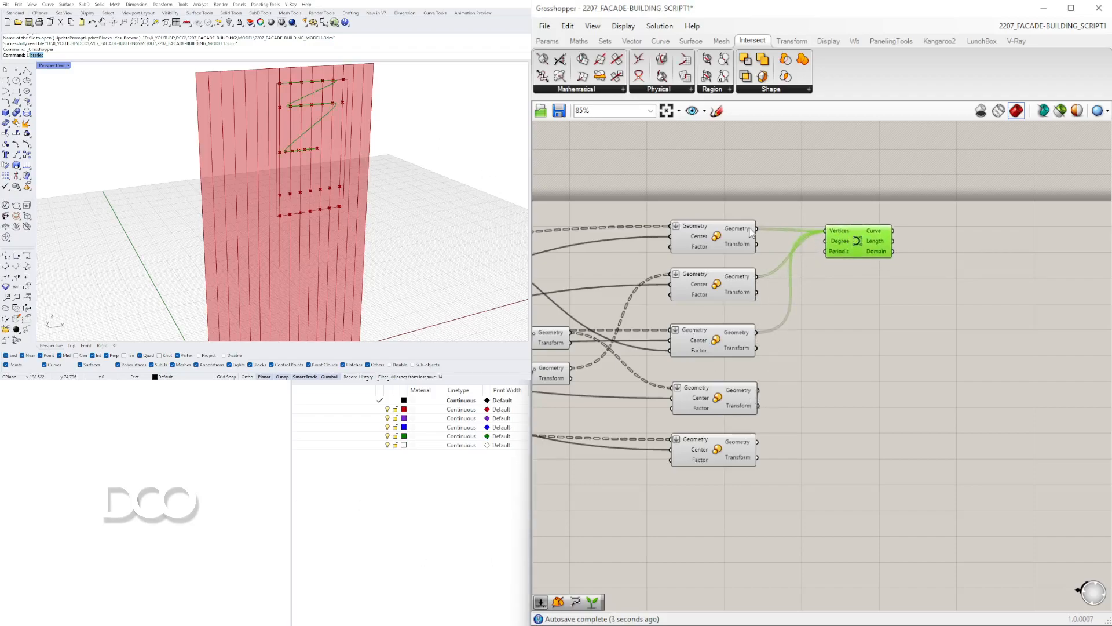
Graft the Geometry outputs of the upper three Scale components.
{"action": "right_click", "coordinate": [753, 230]}
{"action": "left_click", "coordinate": [779, 307]}
{"action": "right_click", "coordinate": [753, 276]}
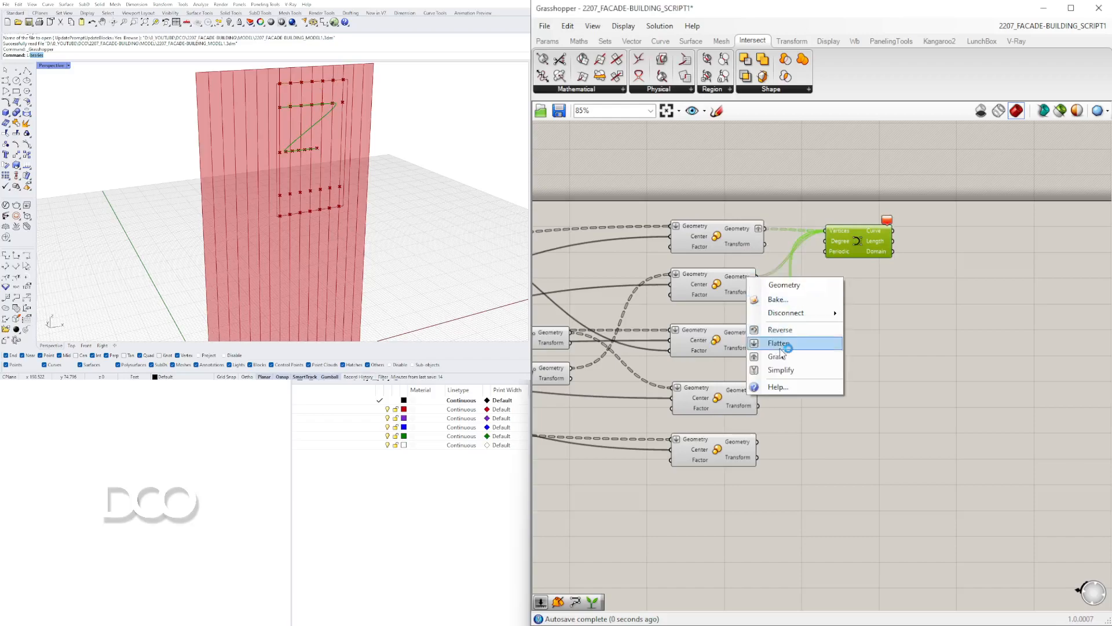
{"action": "left_click", "coordinate": [779, 353]}
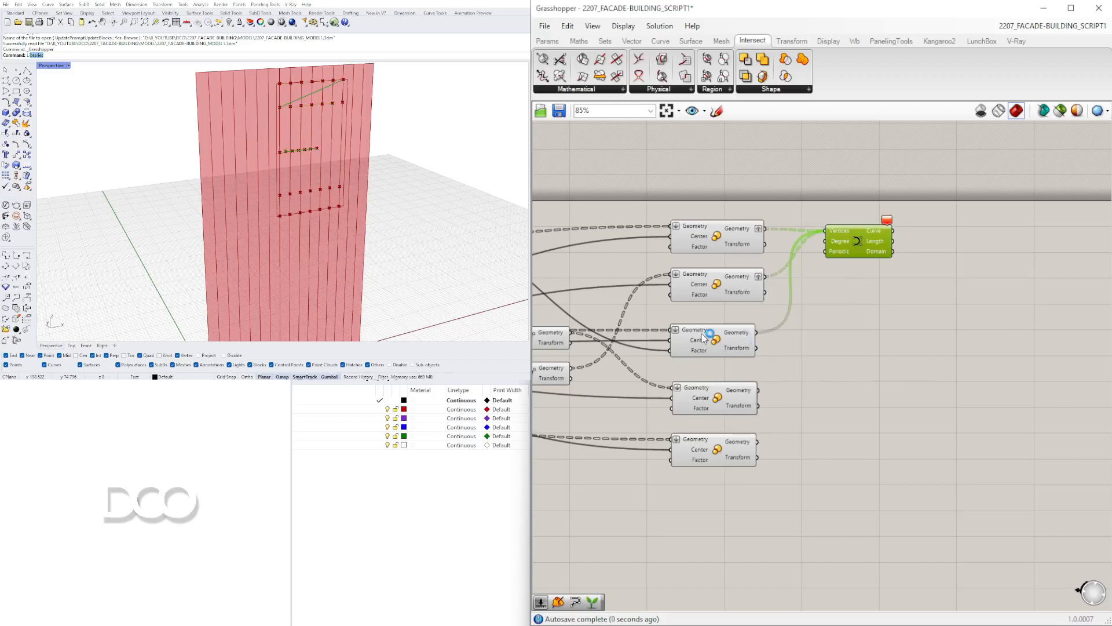
{"action": "right_click", "coordinate": [737, 339]}
{"action": "left_click", "coordinate": [771, 413]}
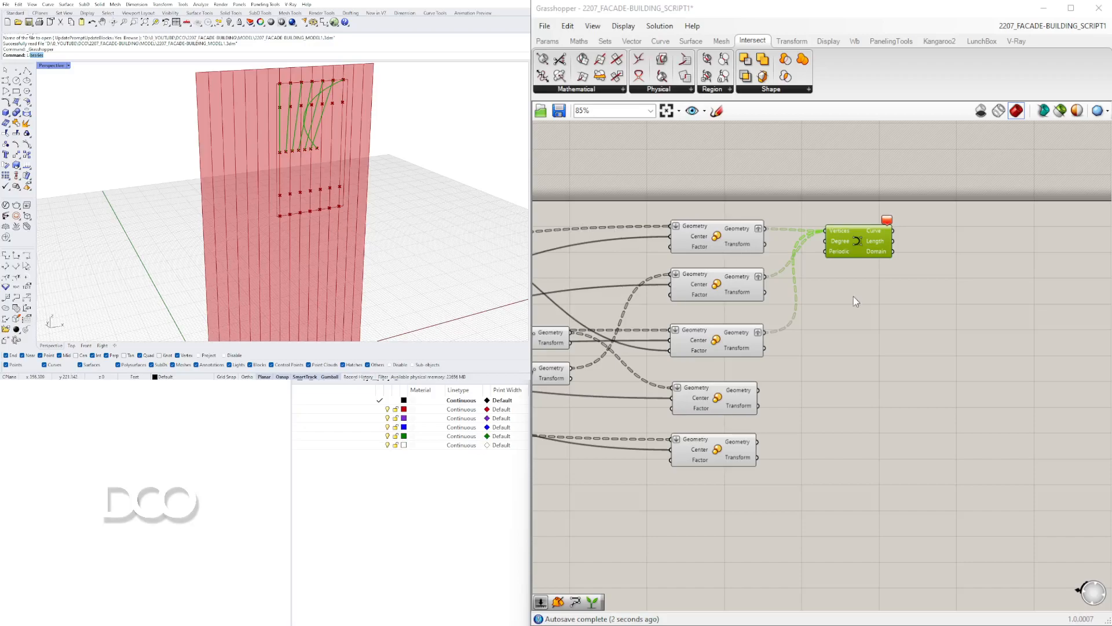
Add the fourth and fifth Scale components' Geometry outputs to the Nurbs Curve's Vertices input and graft both outputs.
{"action": "left_click_drag", "start_coordinate": [852, 251], "coordinate": [937, 249]}
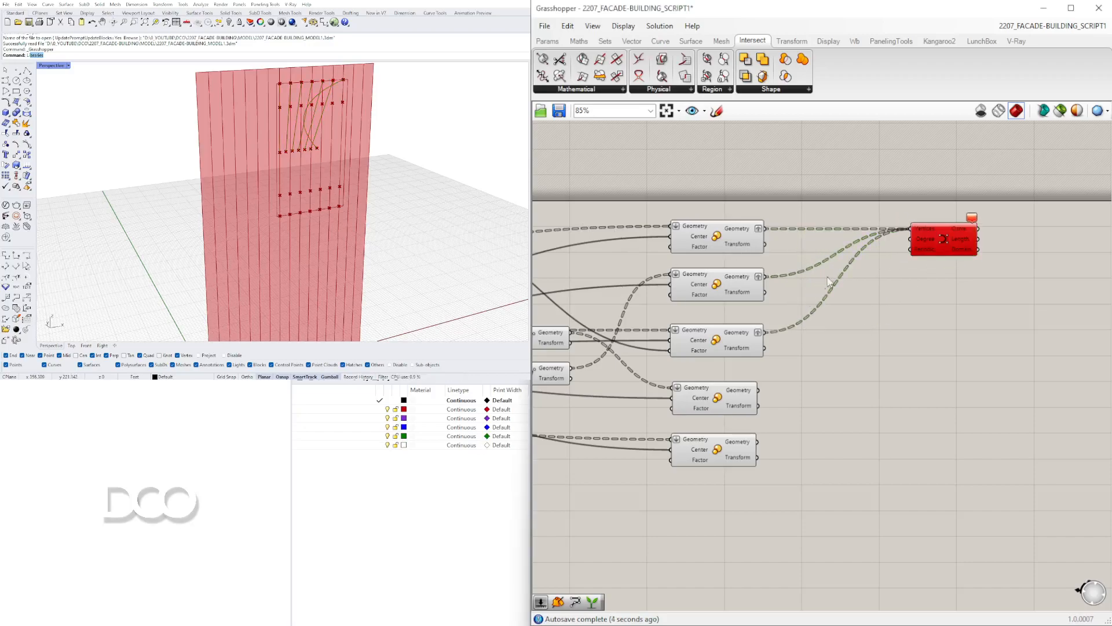
{"action": "left_click_drag", "start_coordinate": [759, 394], "coordinate": [911, 228], "text": "shift"}
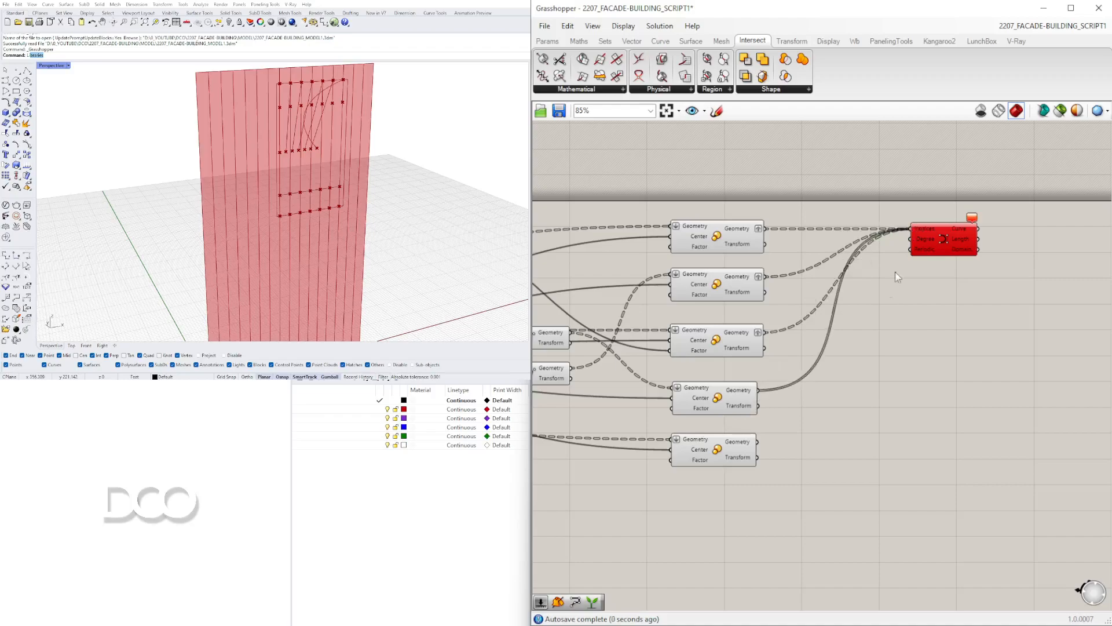
{"action": "left_click_drag", "start_coordinate": [756, 441], "coordinate": [911, 228], "text": "shift"}
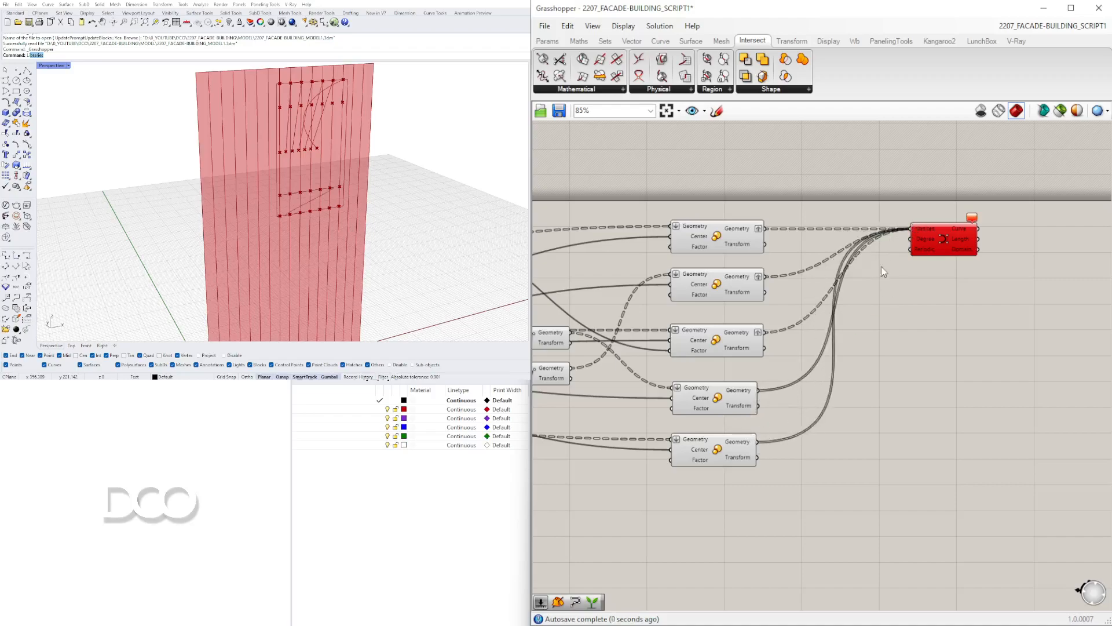
{"action": "right_click", "coordinate": [751, 387]}
{"action": "left_click", "coordinate": [767, 461]}
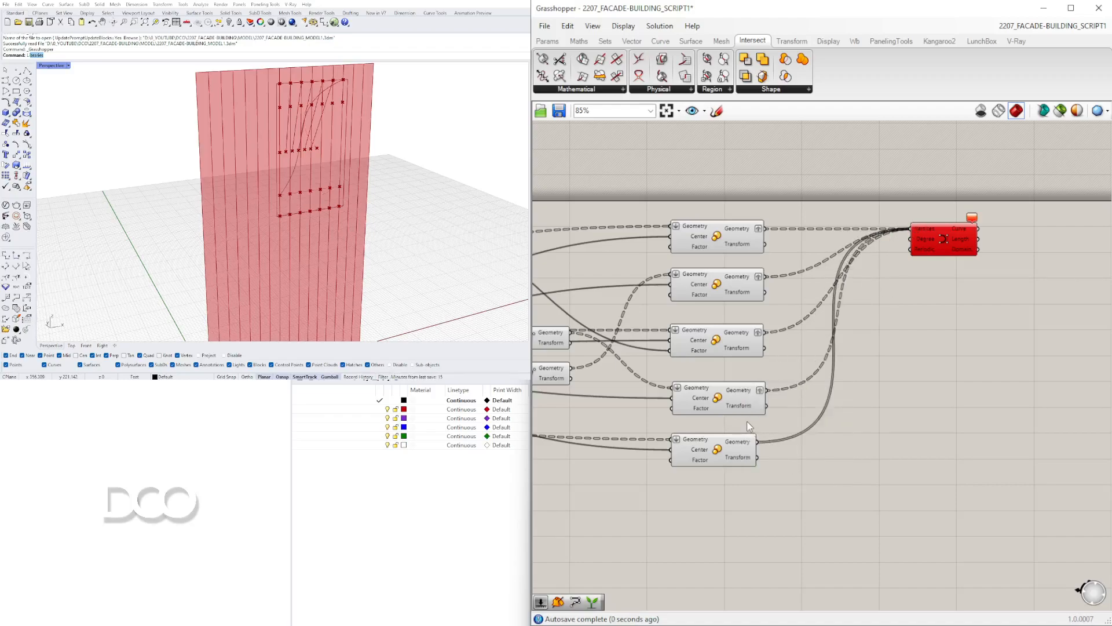
{"action": "right_click", "coordinate": [742, 441]}
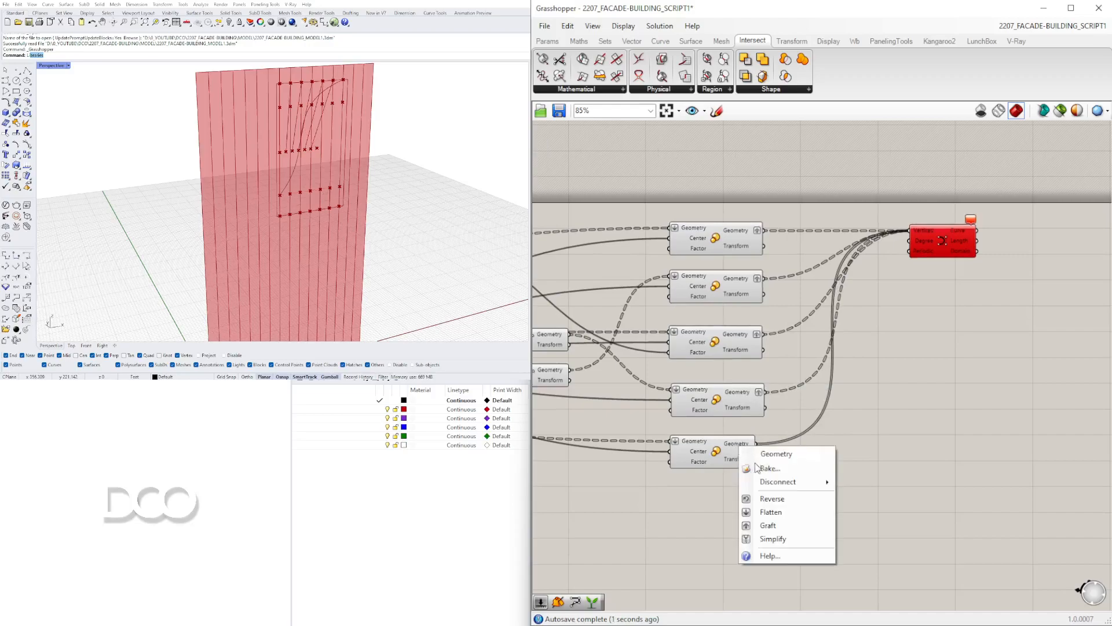
{"action": "left_click", "coordinate": [767, 524]}
Delete the Nurbs Curve component connected to the five Scale components.
{"action": "right_click_drag", "start_coordinate": [692, 496], "coordinate": [767, 487]}
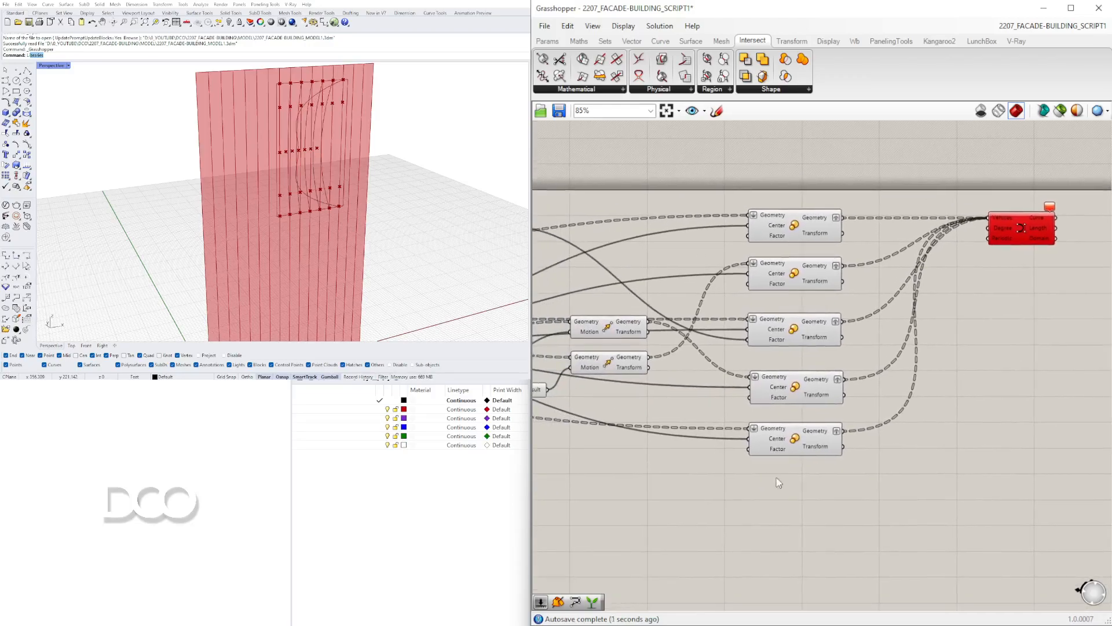
{"action": "scroll", "coordinate": [911, 389], "scroll_direction": "down", "scroll_amount": 2}
{"action": "right_click_drag", "start_coordinate": [911, 389], "coordinate": [863, 350]}
{"action": "left_click_drag", "start_coordinate": [934, 218], "coordinate": [969, 319]}
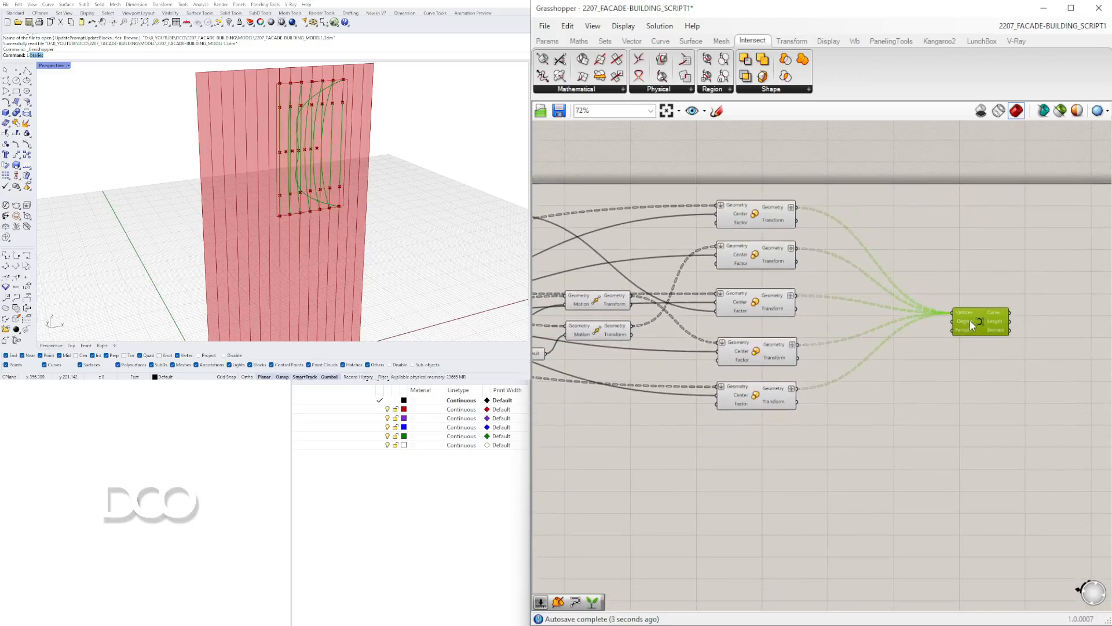
{"action": "key", "text": "Delete"}
Add a new Nurbs Curve component level with the topmost Scale component.
{"action": "left_click", "coordinate": [777, 213]}
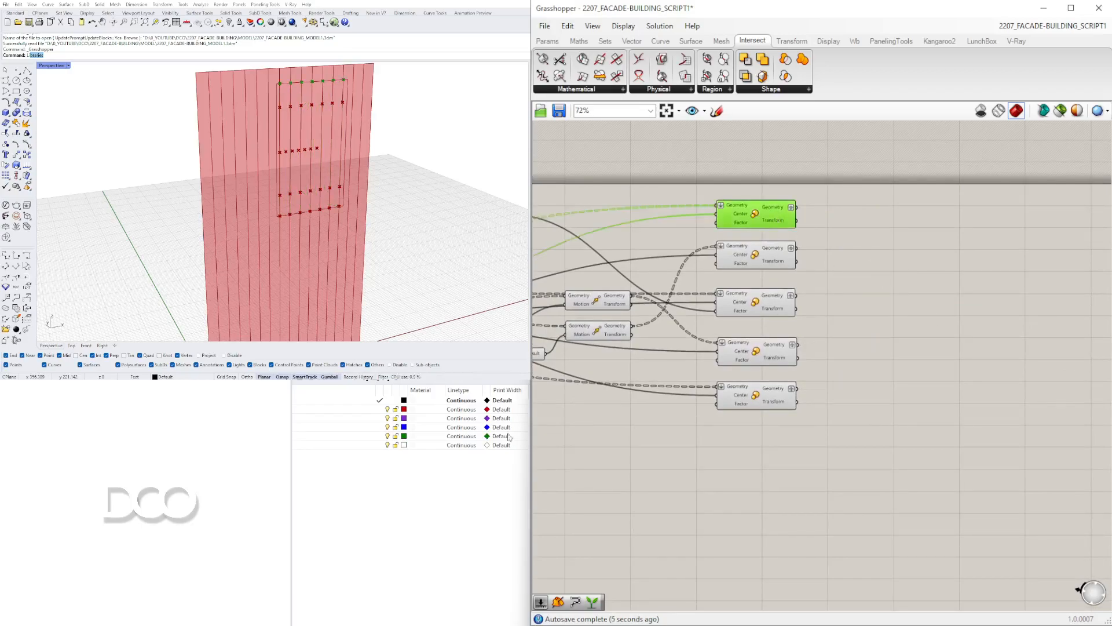
{"action": "scroll", "coordinate": [462, 93], "scroll_direction": "up", "scroll_amount": 3}
{"action": "right_click_drag", "start_coordinate": [462, 92], "coordinate": [395, 427]}
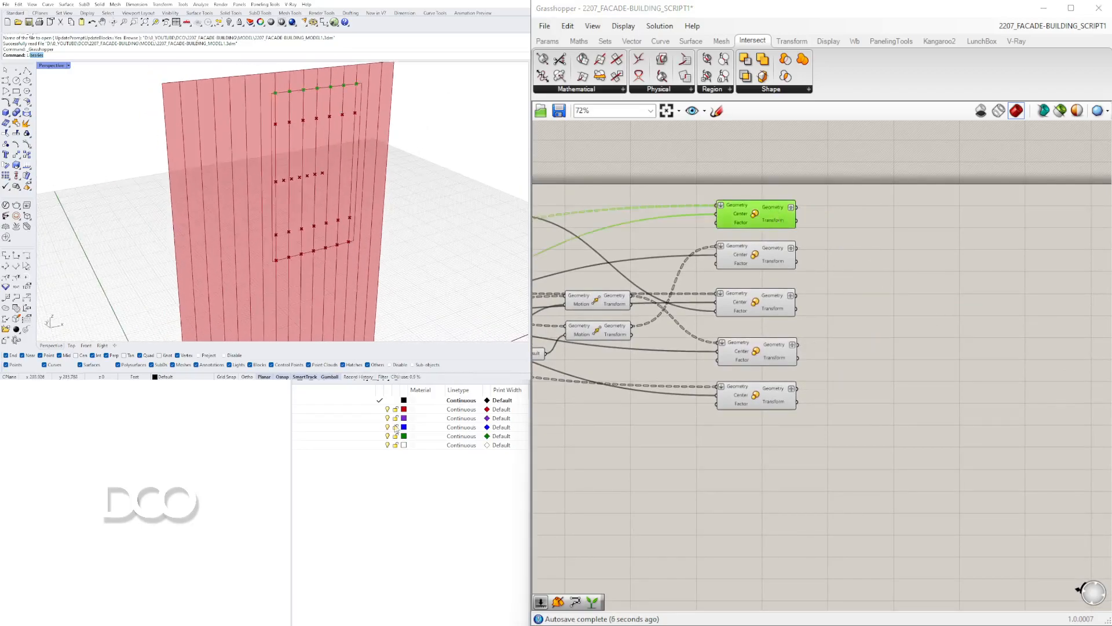
{"action": "left_click", "coordinate": [750, 254]}
{"action": "left_click", "coordinate": [766, 222]}
{"action": "double_click", "coordinate": [963, 246]}
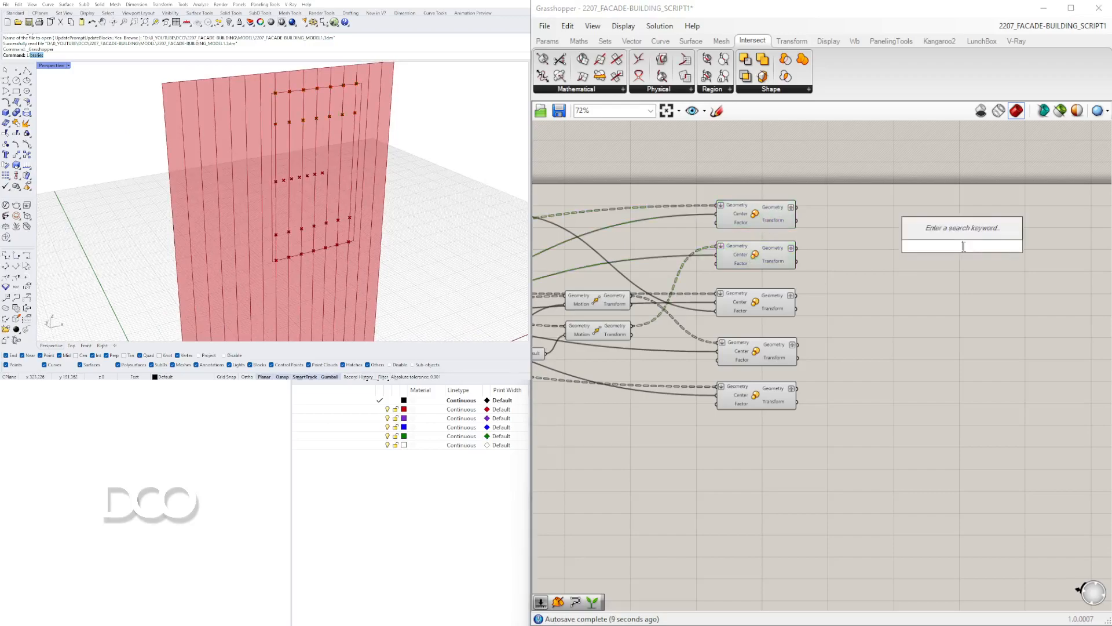
{"action": "type", "text": "NURBS"}
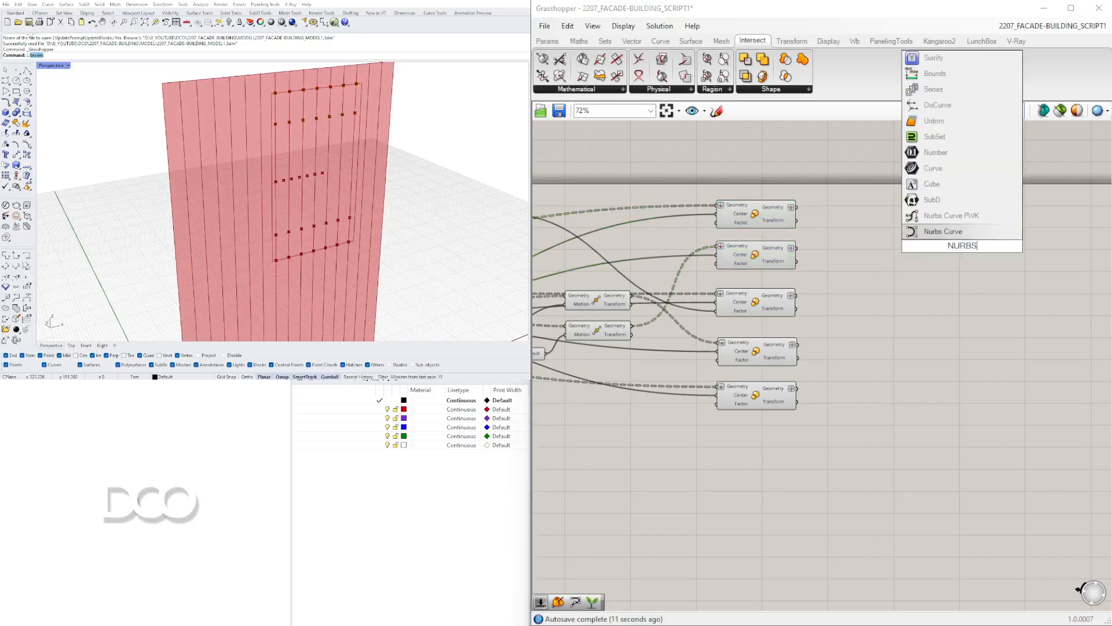
{"action": "left_click", "coordinate": [992, 231]}
{"action": "left_click_drag", "start_coordinate": [949, 234], "coordinate": [918, 204]}
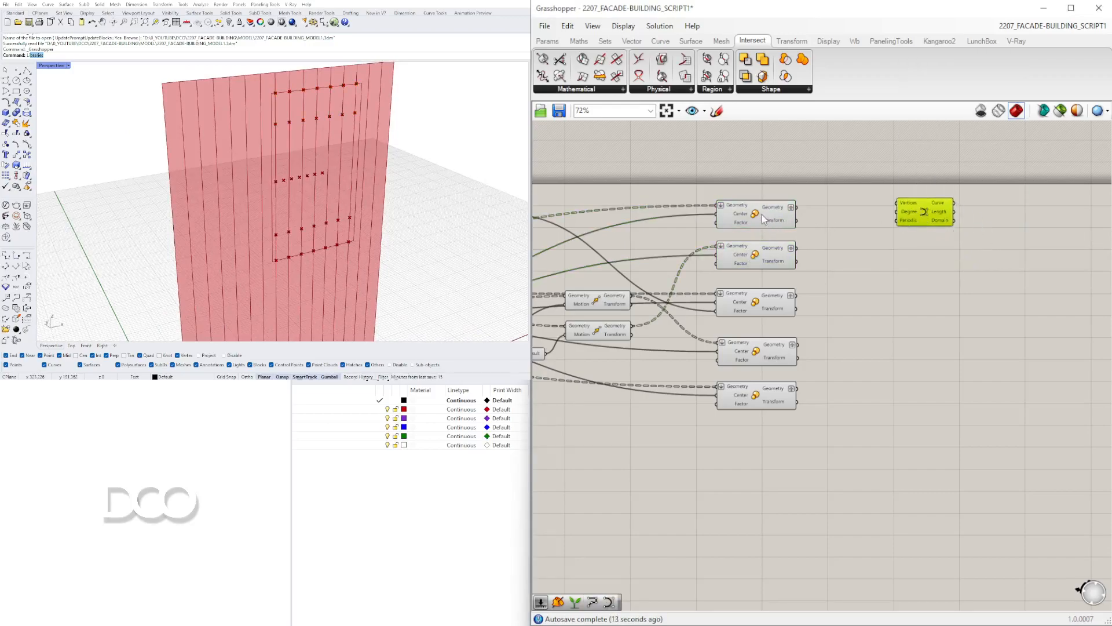
Connect the Geometry outputs of the upper two Scale components to the Nurbs Curve's Vertices input.
{"action": "left_click", "coordinate": [793, 210]}
{"action": "left_click_drag", "start_coordinate": [797, 207], "coordinate": [984, 223]}
{"action": "left_click", "coordinate": [838, 242]}
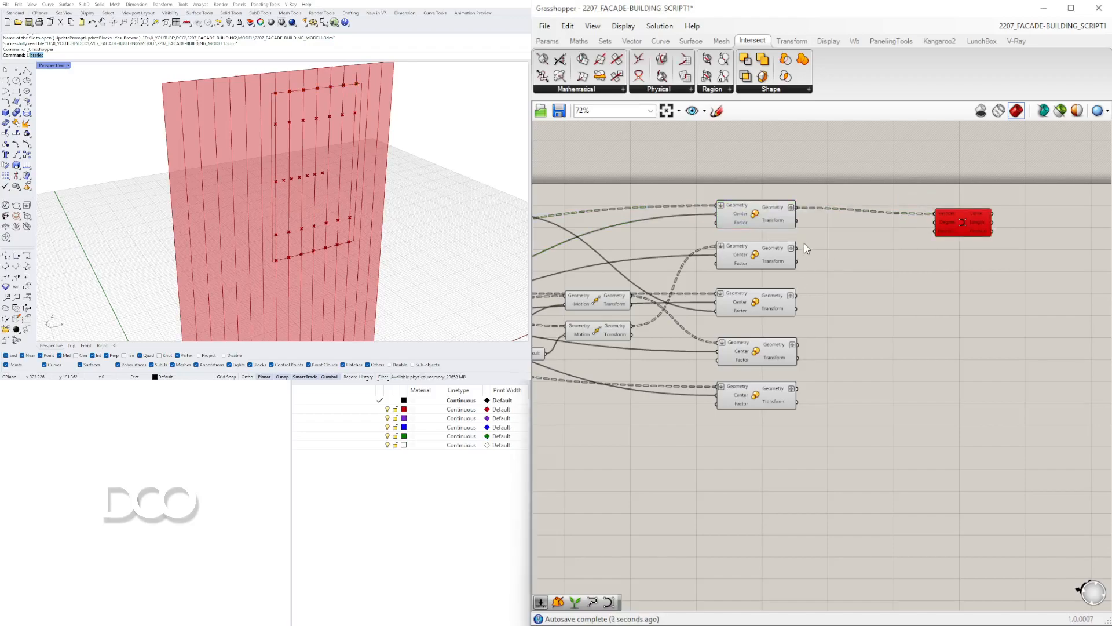
{"action": "left_click_drag", "start_coordinate": [801, 251], "coordinate": [944, 212]}
{"action": "mouse_move", "coordinate": [797, 248]}
{"action": "left_mouse_down", "text": "shift"}
{"action": "mouse_move", "coordinate": [925, 219]}
{"action": "mouse_move", "coordinate": [954, 226]}
{"action": "left_mouse_up", "text": "shift"}
{"action": "left_click_drag", "start_coordinate": [793, 248], "coordinate": [950, 234], "text": "shift"}
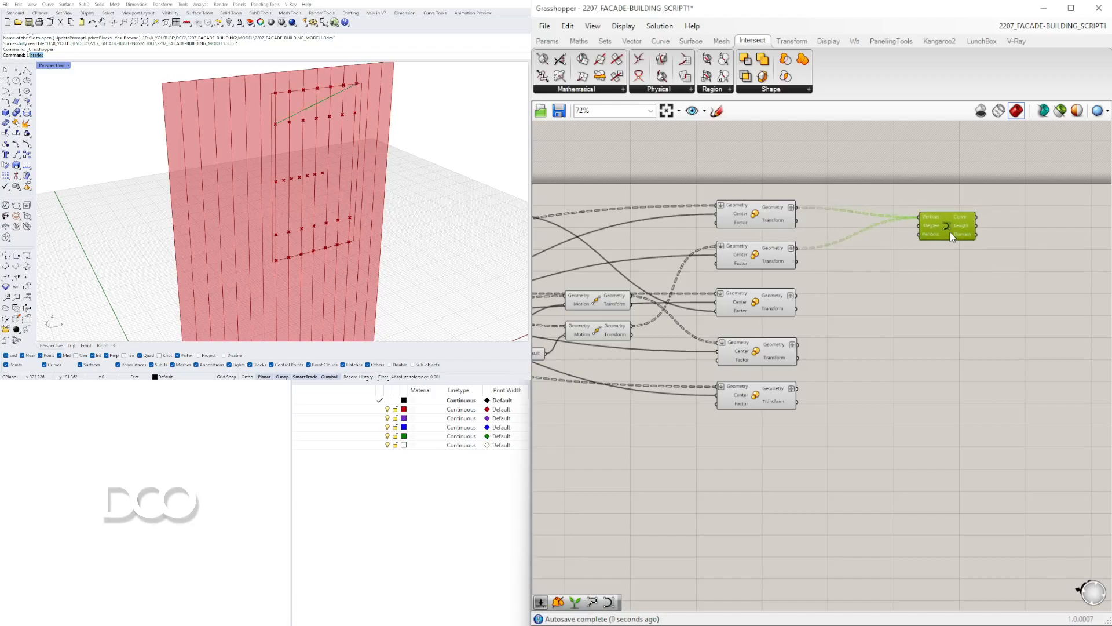
Graft the Nurbs Curve's Vertices input.
{"action": "scroll", "coordinate": [930, 223], "scroll_direction": "up", "scroll_amount": 3}
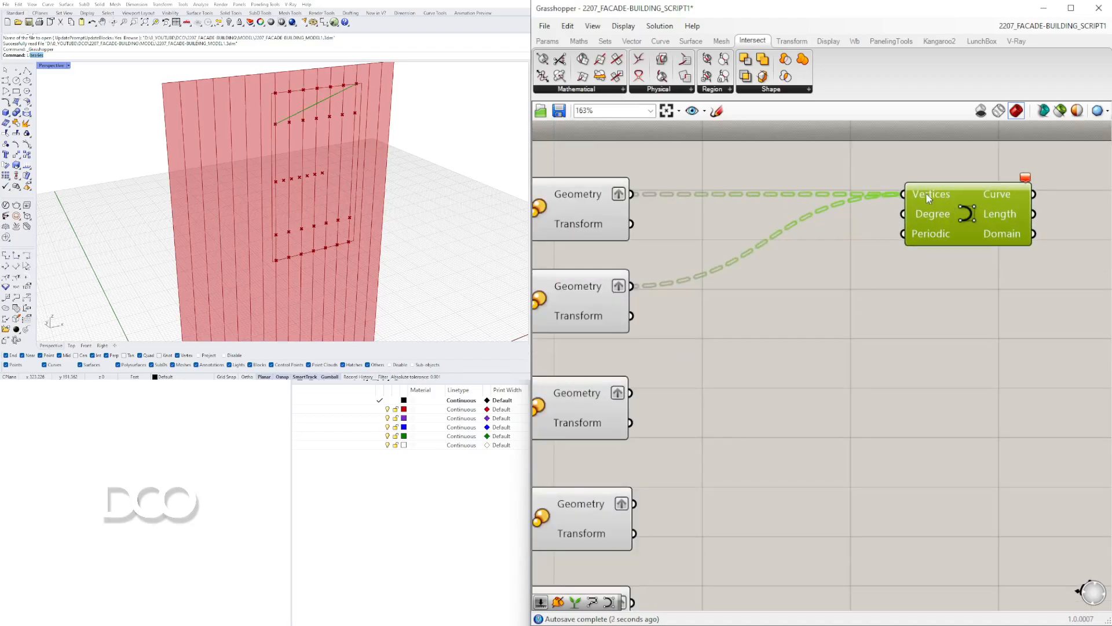
{"action": "right_click", "coordinate": [929, 199]}
{"action": "left_click", "coordinate": [961, 297]}
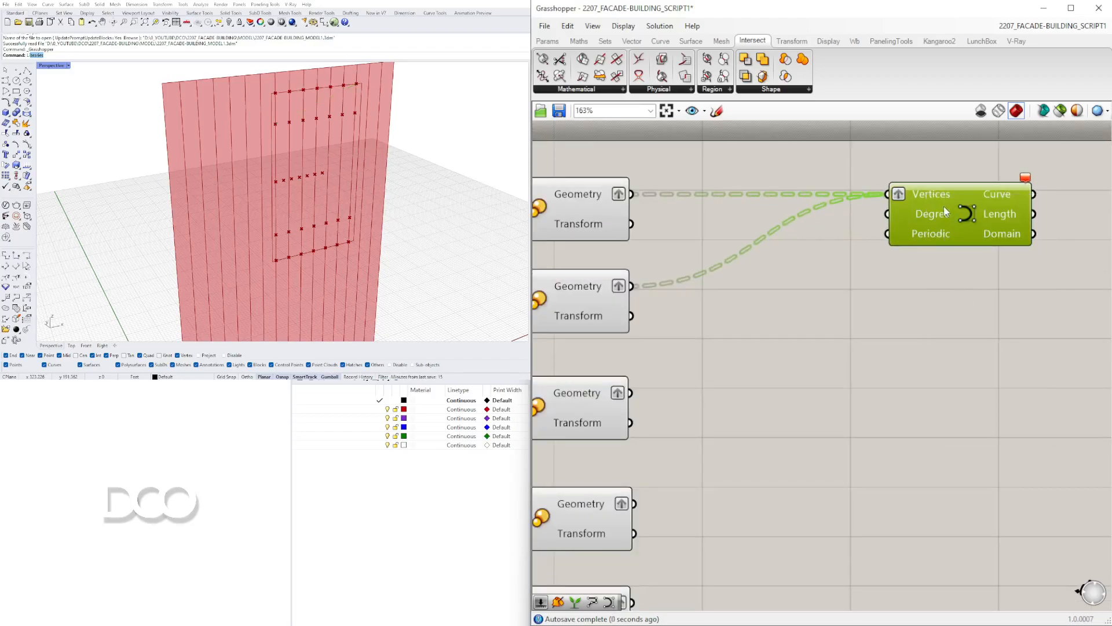
Remove the graft from the Geometry outputs of the upper two Scale components.
{"action": "scroll", "coordinate": [865, 202], "scroll_direction": "down", "scroll_amount": 3}
{"action": "right_click", "coordinate": [725, 198]}
{"action": "left_click", "coordinate": [746, 289]}
{"action": "right_click", "coordinate": [715, 262]}
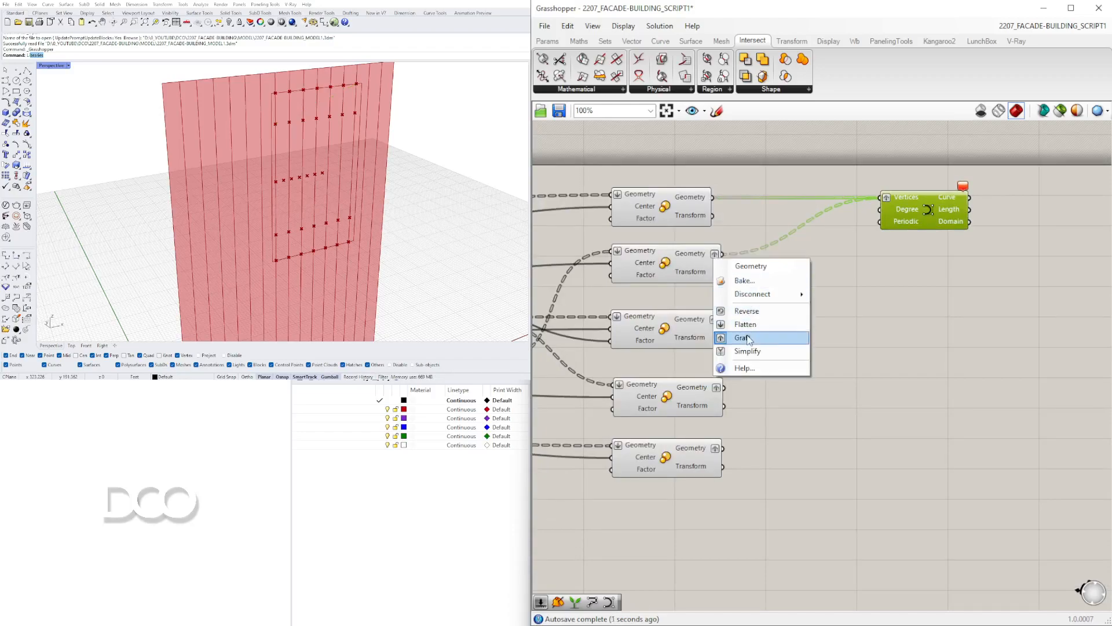
{"action": "left_click", "coordinate": [753, 340]}
Insert a Graft Tree component between each of the upper two Scale Geometry outputs and the Nurbs Curve's Vertices input.
{"action": "left_click_drag", "start_coordinate": [921, 213], "coordinate": [998, 218]}
{"action": "double_click", "coordinate": [840, 274]}
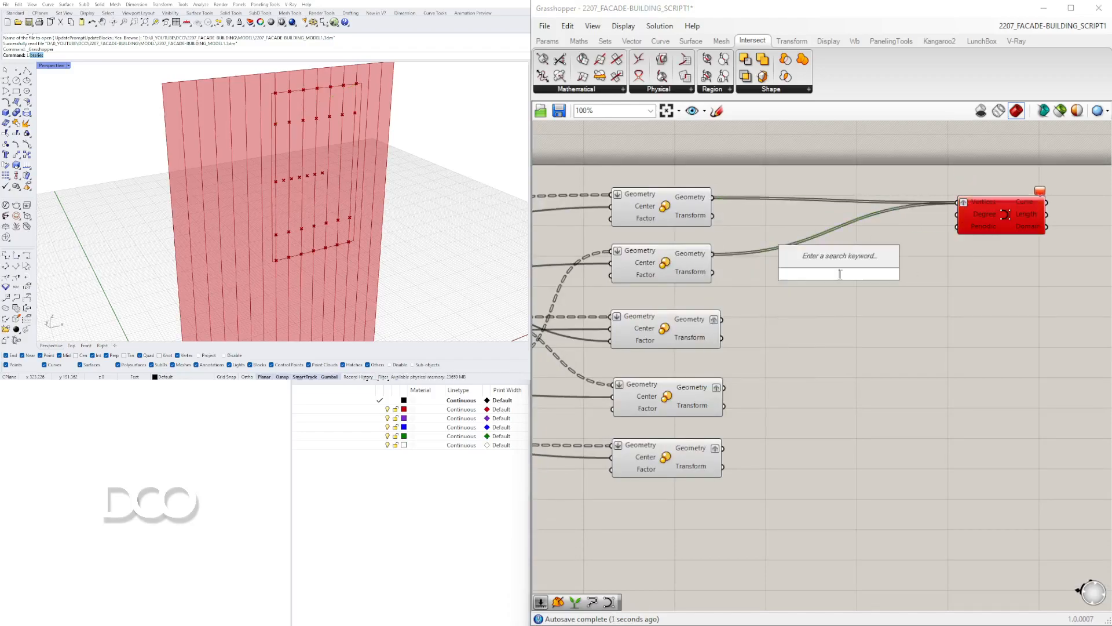
{"action": "type", "text": "GRAFT"}
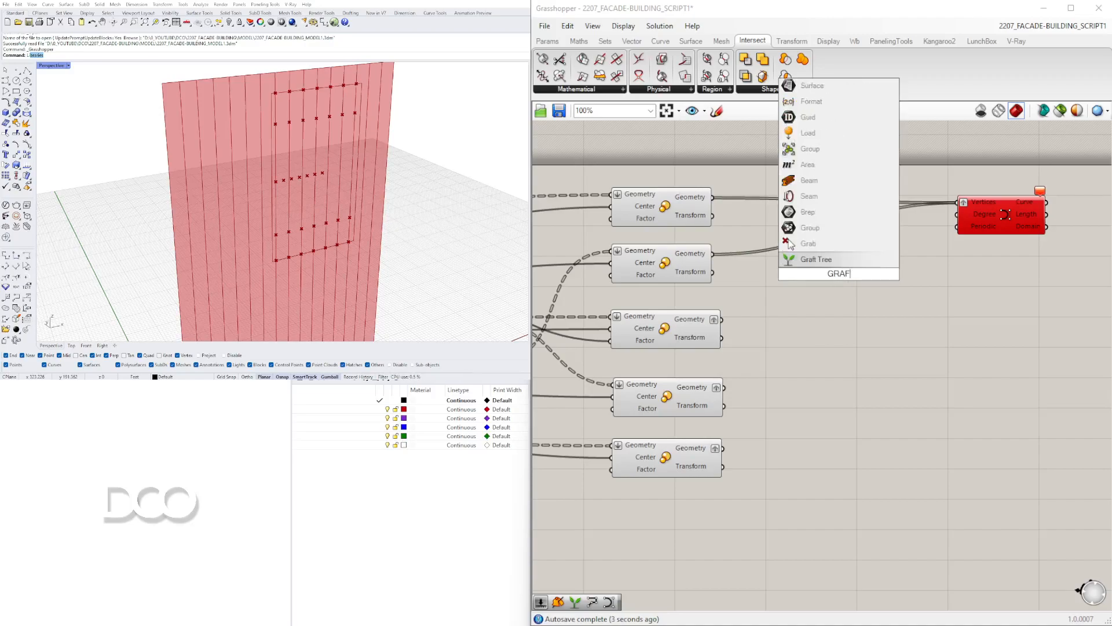
{"action": "left_click", "coordinate": [818, 262]}
{"action": "left_click_drag", "start_coordinate": [712, 197], "coordinate": [792, 195]}
{"action": "left_click_drag", "start_coordinate": [834, 264], "coordinate": [957, 202]}
{"action": "double_click", "coordinate": [779, 255]}
{"action": "left_click_drag", "start_coordinate": [776, 253], "coordinate": [967, 237], "text": "alt"}
Remove the graft from the Nurbs Curve's Vertices input and align the upper Graft Tree with its Scale component.
{"action": "right_click", "coordinate": [938, 222]}
{"action": "left_click", "coordinate": [930, 205]}
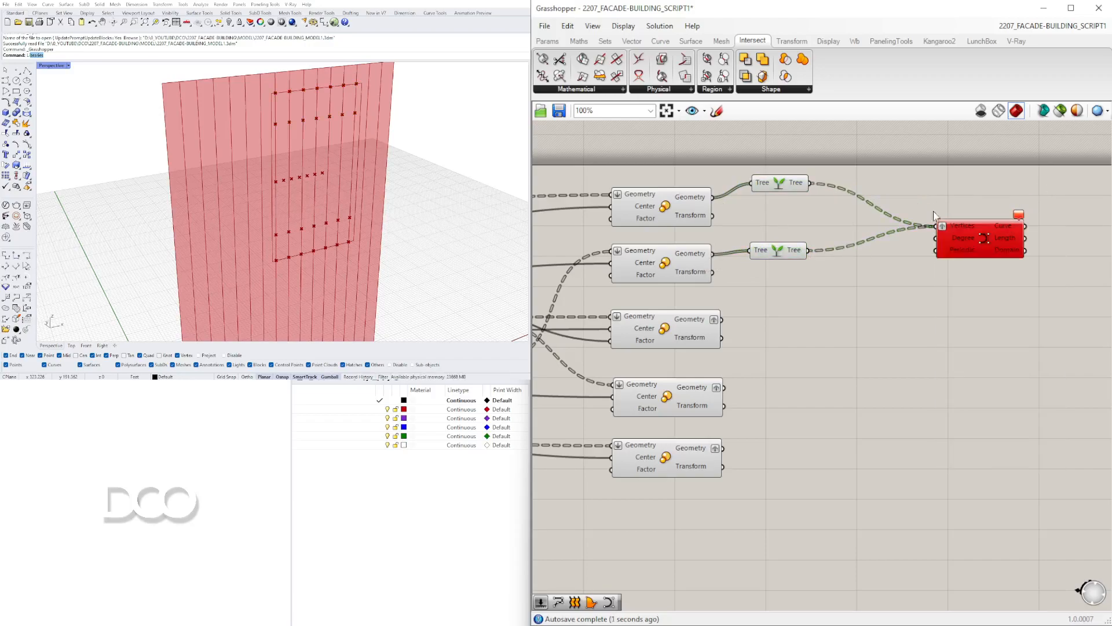
{"action": "right_click", "coordinate": [943, 227]}
{"action": "left_click", "coordinate": [964, 315]}
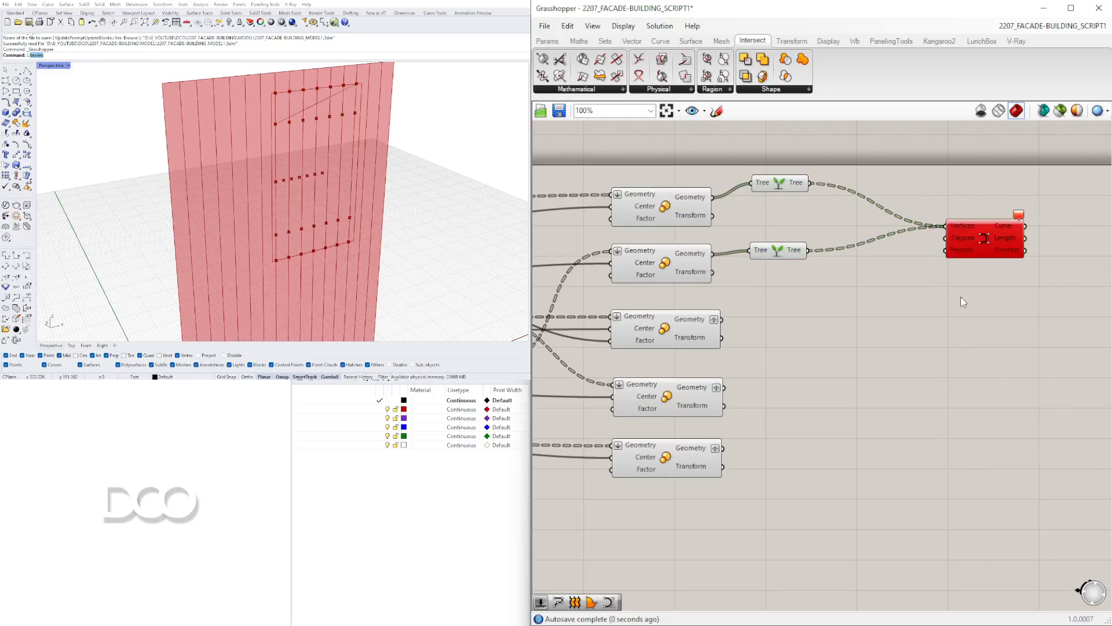
{"action": "left_click", "coordinate": [964, 236]}
{"action": "left_click_drag", "start_coordinate": [788, 185], "coordinate": [788, 203]}
Compare the point data in the Geometry outputs of the upper two Scale components.
{"action": "right_click_drag", "start_coordinate": [698, 207], "coordinate": [769, 208]}
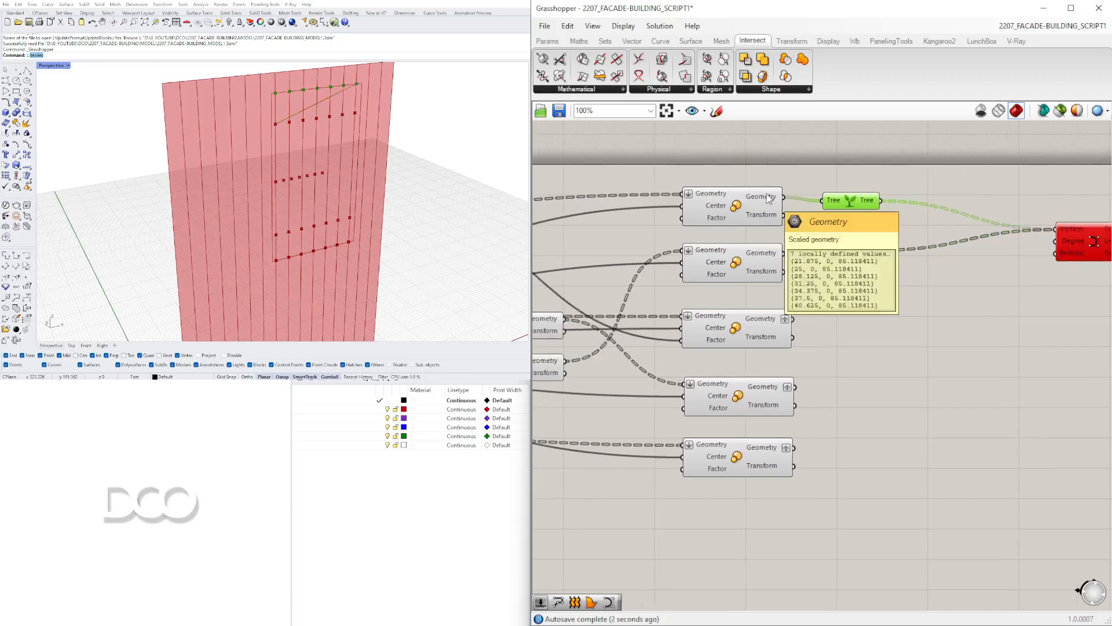
{"action": "mouse_move", "coordinate": [765, 252]}
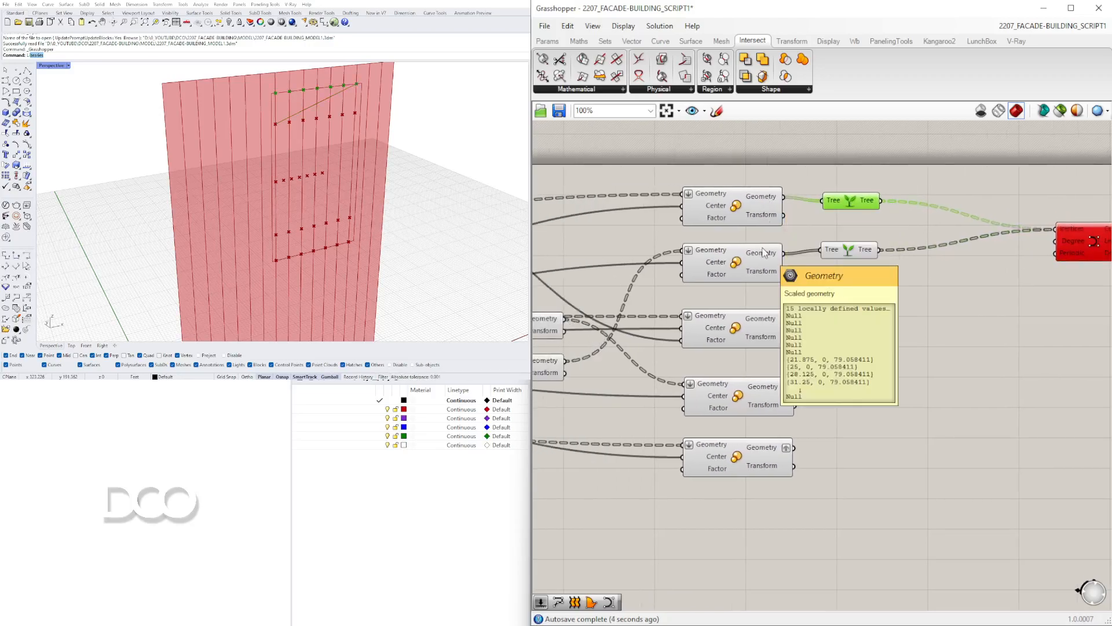
{"action": "scroll", "coordinate": [771, 258], "scroll_direction": "down", "scroll_amount": 3}
{"action": "left_click", "coordinate": [793, 270]}
{"action": "mouse_move", "coordinate": [807, 261]}
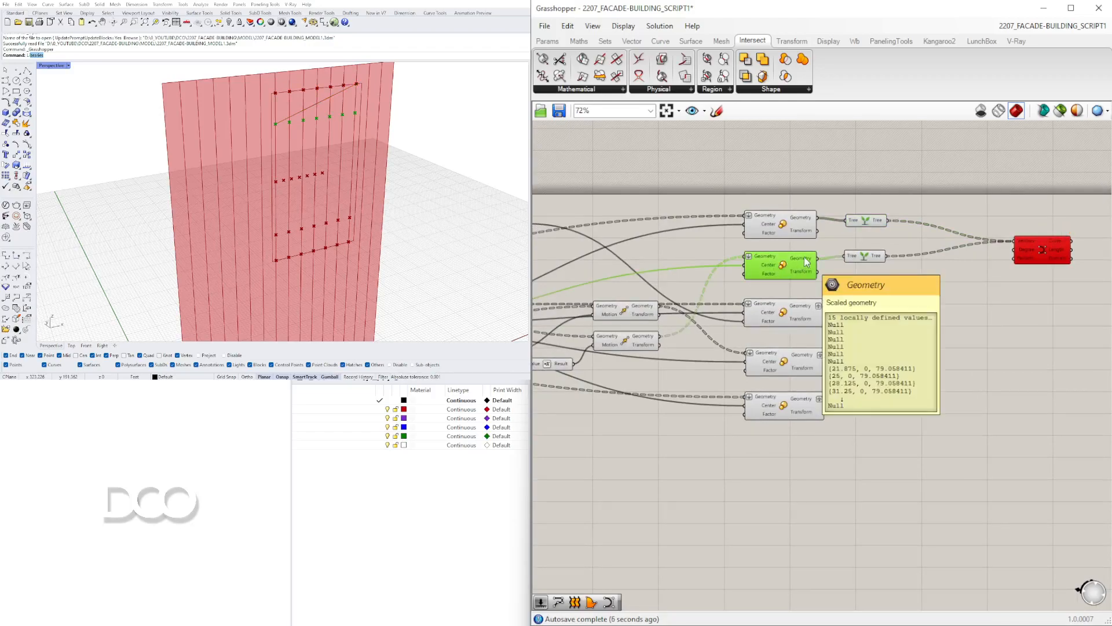
{"action": "scroll", "coordinate": [732, 371], "scroll_direction": "up", "scroll_amount": 2}
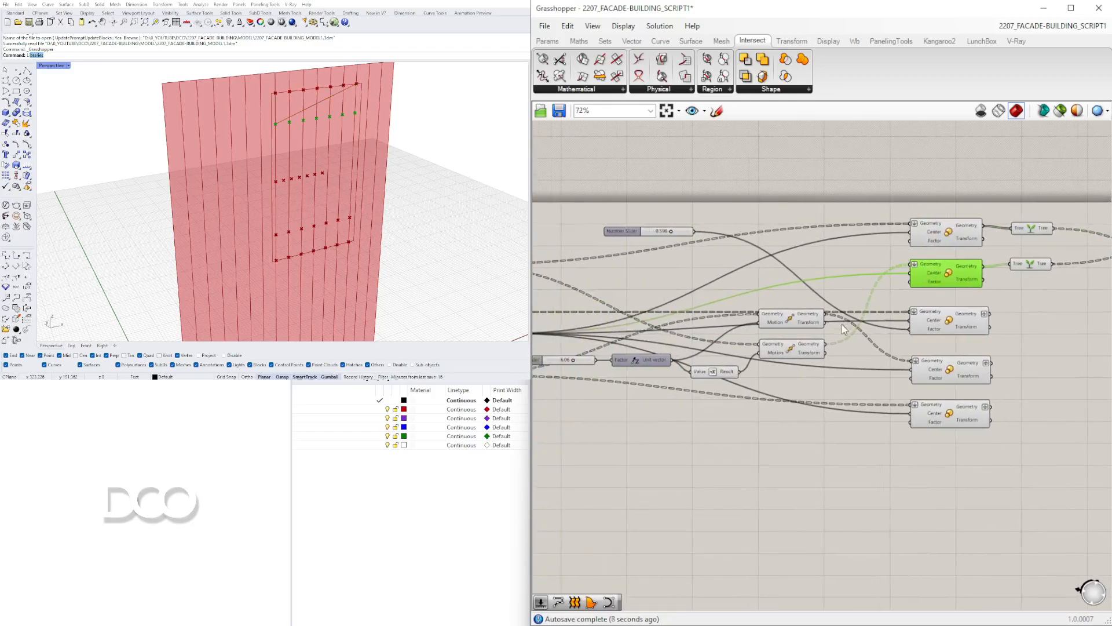
Trace the second Scale component's geometry back through the lower Move component to its source points and Unit Z vector.
{"action": "left_click", "coordinate": [733, 370]}
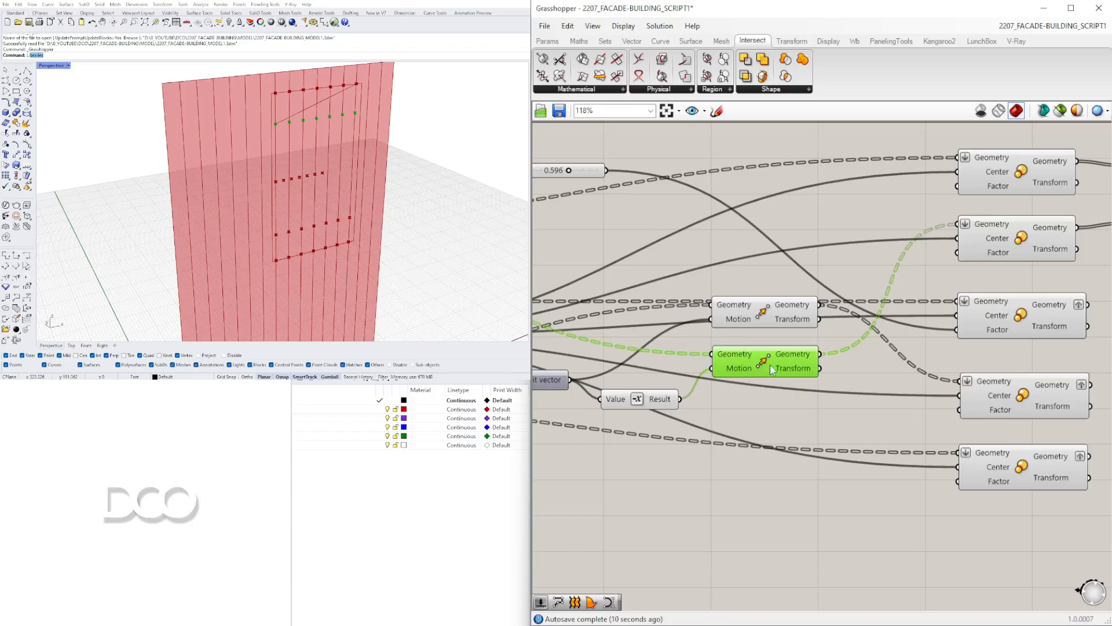
{"action": "scroll", "coordinate": [756, 379], "scroll_direction": "down", "scroll_amount": 2}
{"action": "right_click_drag", "start_coordinate": [724, 375], "coordinate": [931, 371]}
{"action": "left_click", "coordinate": [630, 282]}
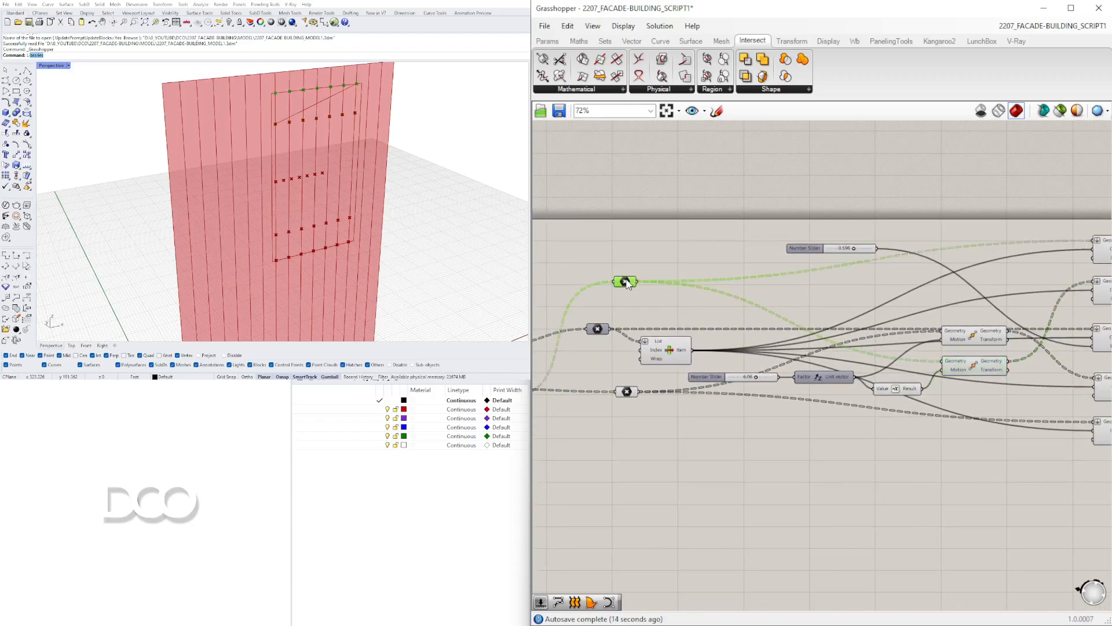
{"action": "left_click", "coordinate": [981, 363]}
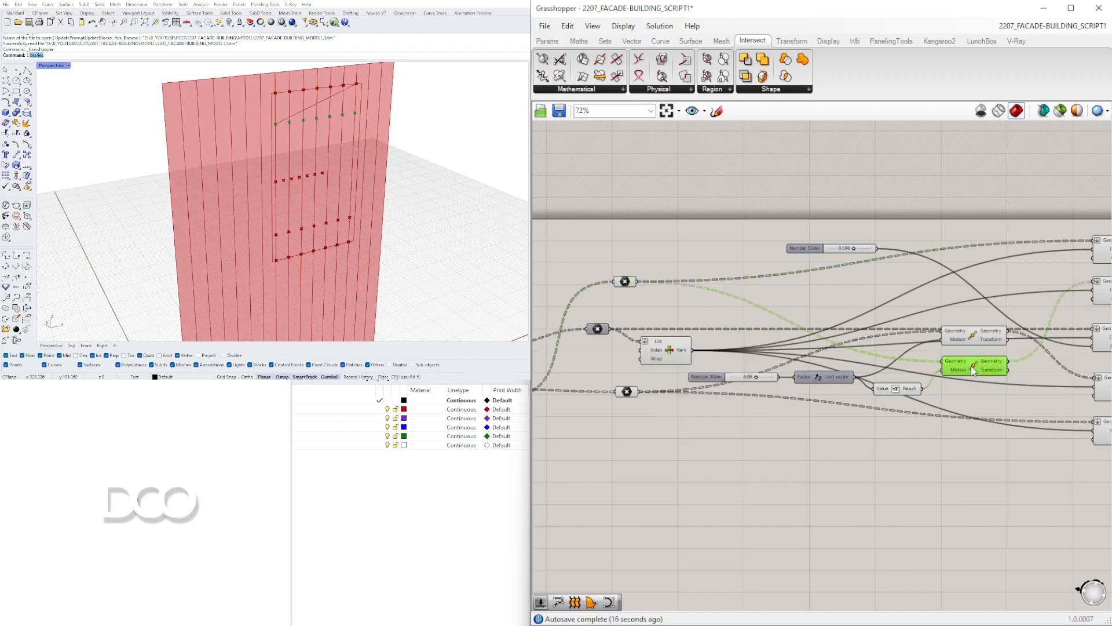
{"action": "scroll", "coordinate": [941, 381], "scroll_direction": "up", "scroll_amount": 3}
{"action": "left_click", "coordinate": [856, 397]}
{"action": "left_click_drag", "start_coordinate": [856, 397], "coordinate": [859, 394]}
{"action": "left_click", "coordinate": [744, 383]}
{"action": "right_click_drag", "start_coordinate": [693, 370], "coordinate": [841, 371]}
{"action": "right_click_drag", "start_coordinate": [1000, 373], "coordinate": [822, 370]}
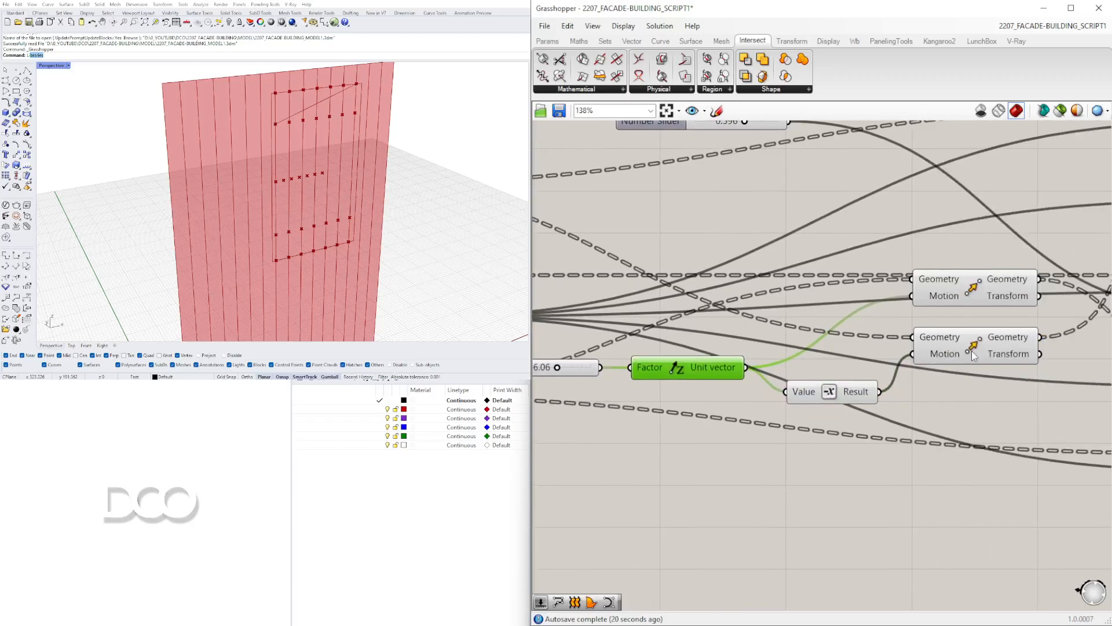
Examine the lower Move component's Geometry output and flatten its Geometry input.
{"action": "left_click", "coordinate": [928, 339]}
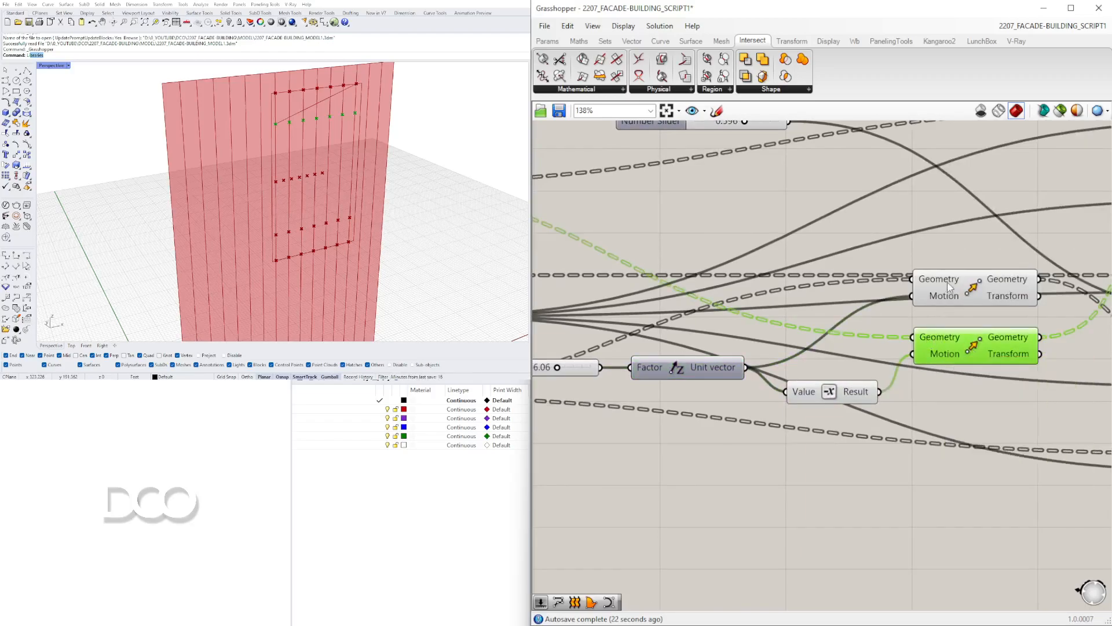
{"action": "left_click", "coordinate": [933, 282]}
{"action": "right_click_drag", "start_coordinate": [927, 359], "coordinate": [828, 359]}
{"action": "left_click", "coordinate": [846, 358]}
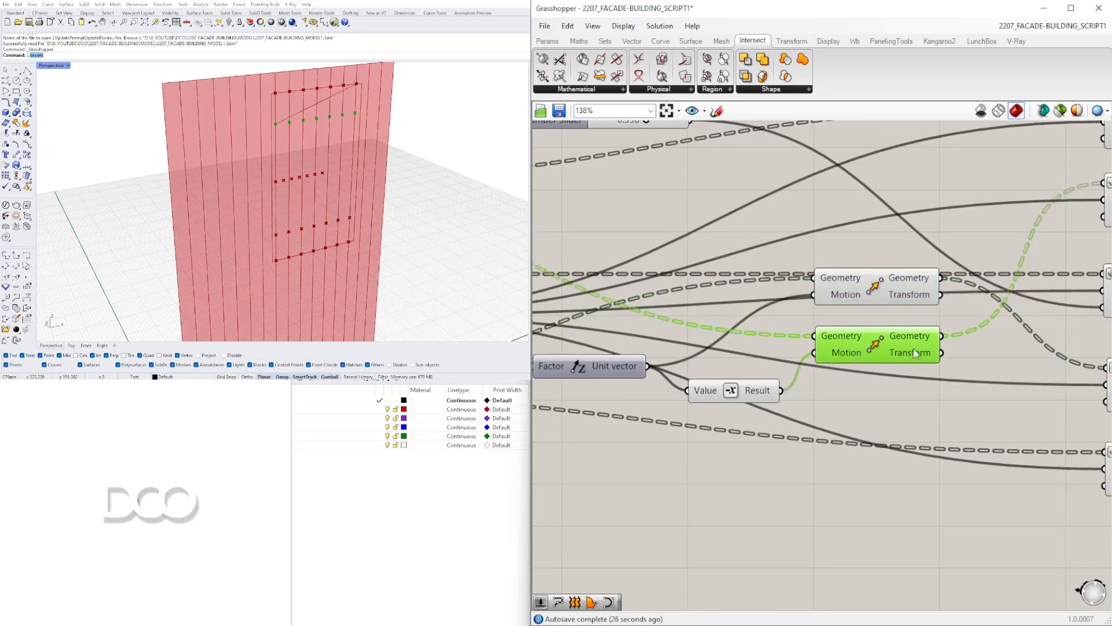
{"action": "mouse_move", "coordinate": [915, 343]}
{"action": "scroll", "coordinate": [915, 343], "scroll_direction": "down", "scroll_amount": 2}
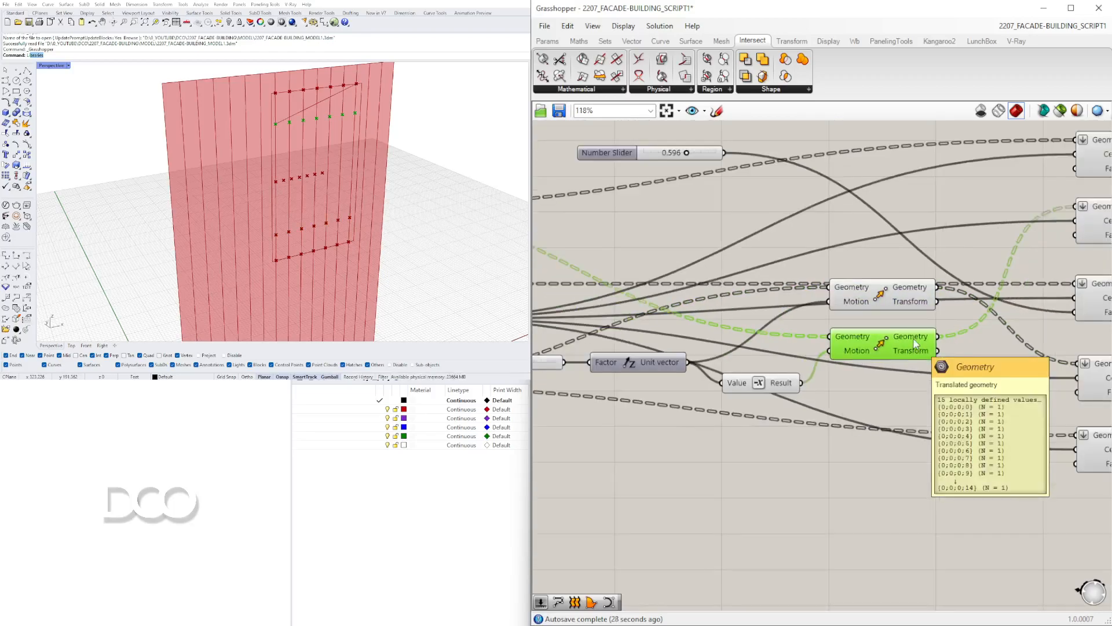
{"action": "scroll", "coordinate": [921, 342], "scroll_direction": "up", "scroll_amount": 2}
{"action": "right_click", "coordinate": [938, 335]}
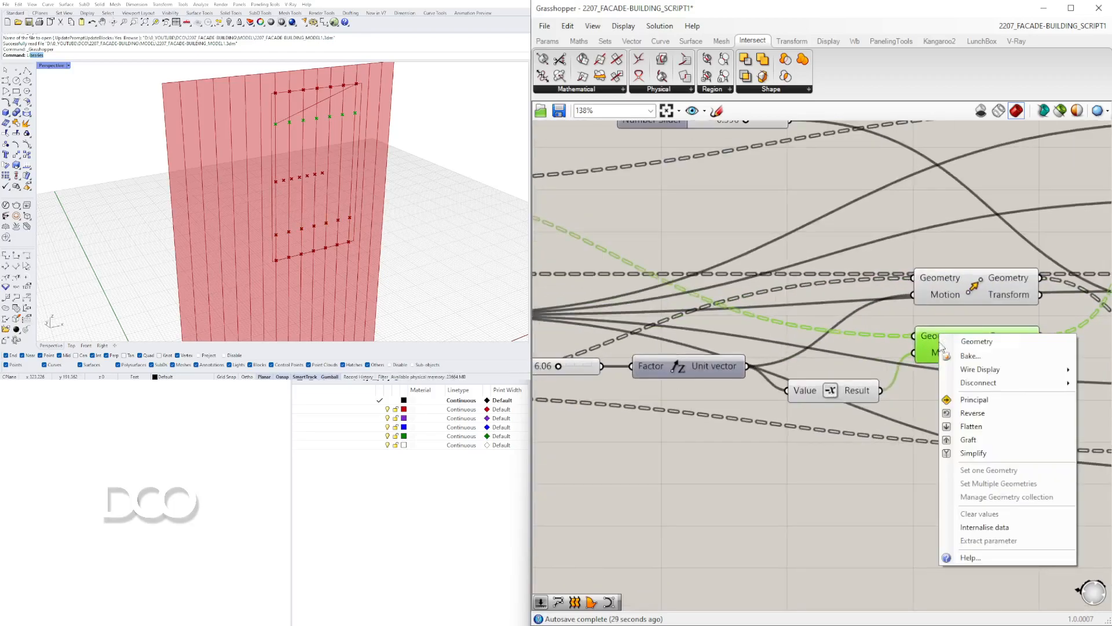
{"action": "left_click", "coordinate": [977, 428]}
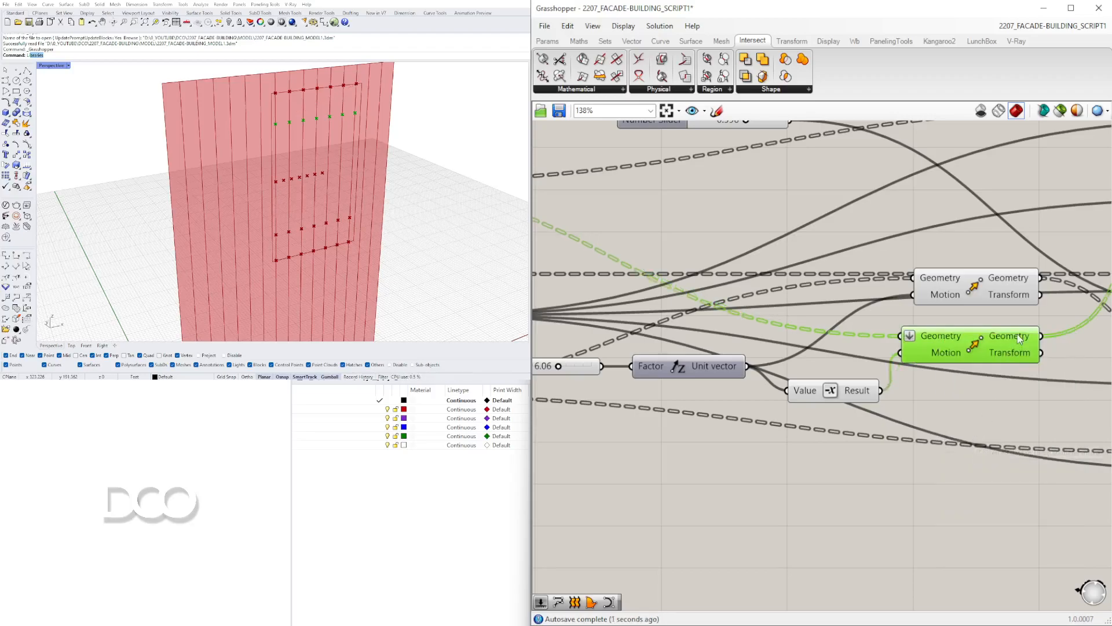
Check the points of the third Scale and lower Move components and the curves drawn by the Nurbs Curve.
{"action": "scroll", "coordinate": [815, 322], "scroll_direction": "down", "scroll_amount": 4}
{"action": "scroll", "coordinate": [815, 322], "scroll_direction": "up", "scroll_amount": 1}
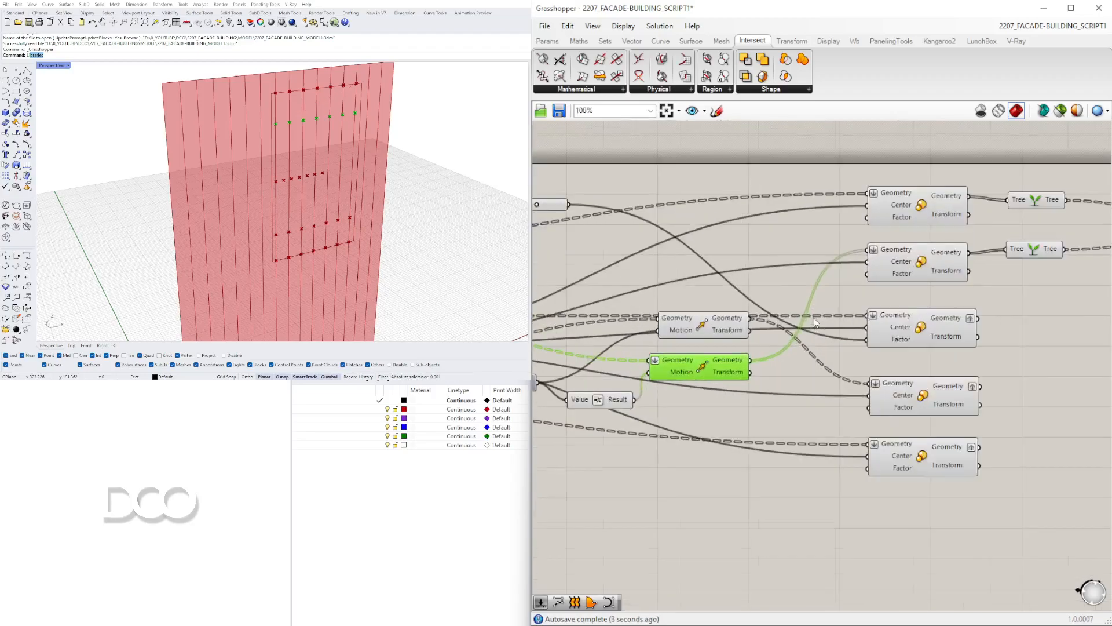
{"action": "left_click", "coordinate": [910, 318]}
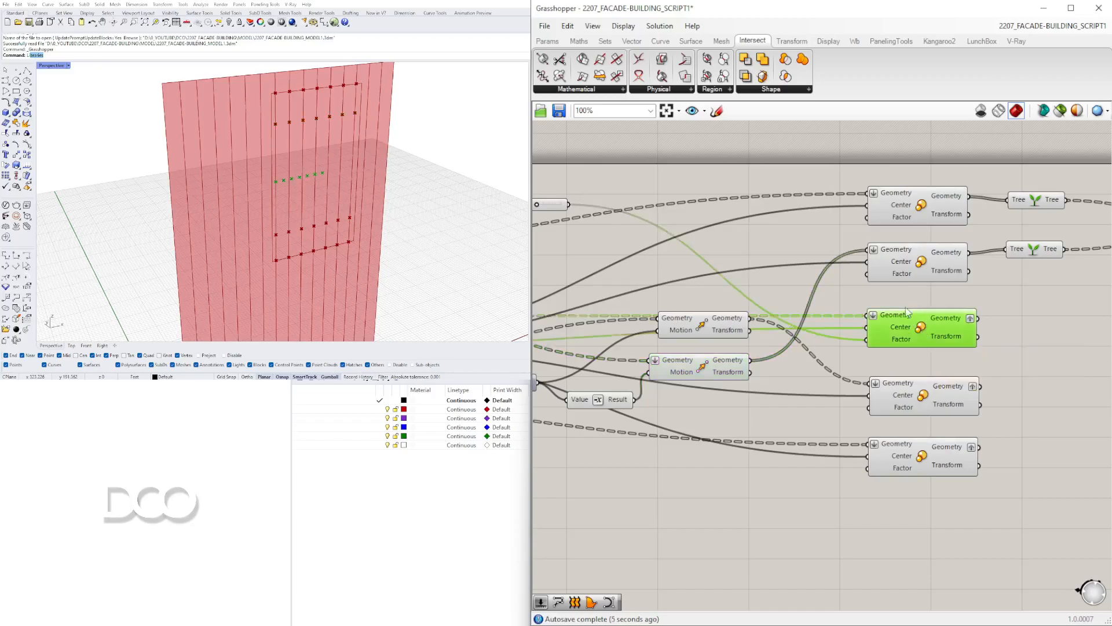
{"action": "right_click_drag", "start_coordinate": [831, 373], "coordinate": [902, 358]}
{"action": "left_click", "coordinate": [756, 350]}
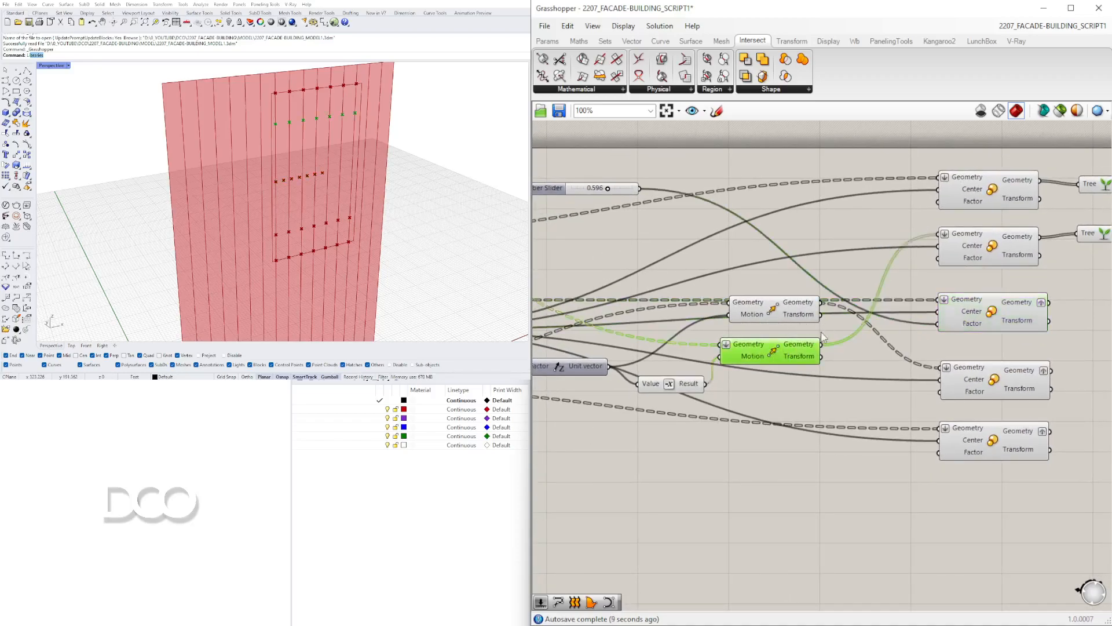
{"action": "right_click_drag", "start_coordinate": [962, 363], "coordinate": [748, 392]}
{"action": "right_click_drag", "start_coordinate": [973, 268], "coordinate": [820, 280]}
{"action": "left_click_drag", "start_coordinate": [985, 253], "coordinate": [993, 235]}
{"action": "scroll", "coordinate": [993, 235], "scroll_direction": "down", "scroll_amount": 3}
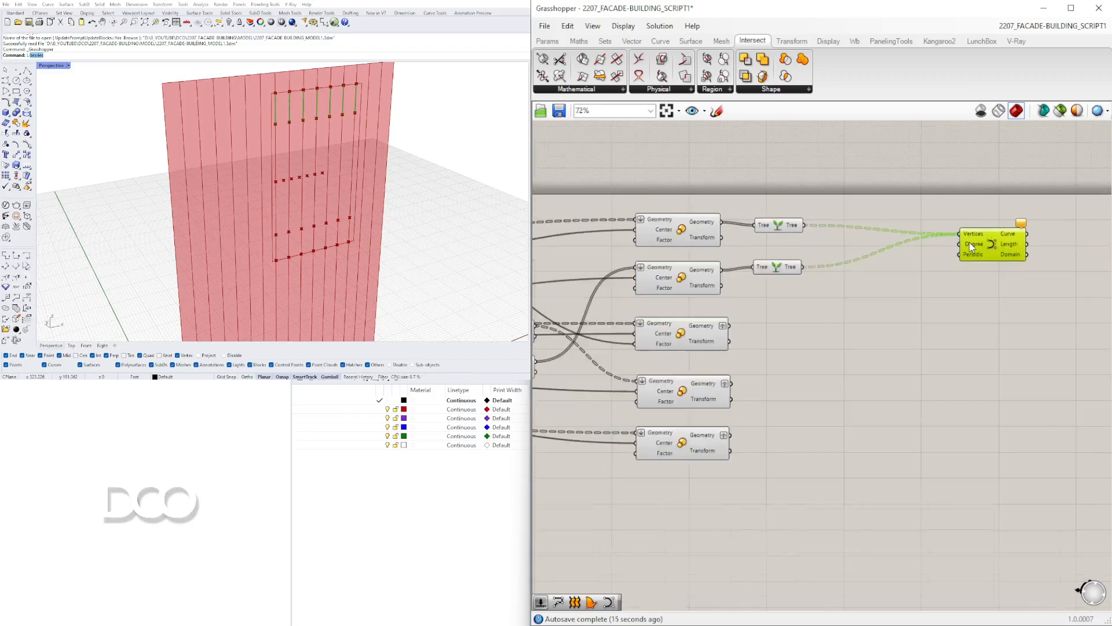
Remove the graft from the Geometry outputs of the lower three Scale components.
{"action": "scroll", "coordinate": [865, 250], "scroll_direction": "up", "scroll_amount": 3}
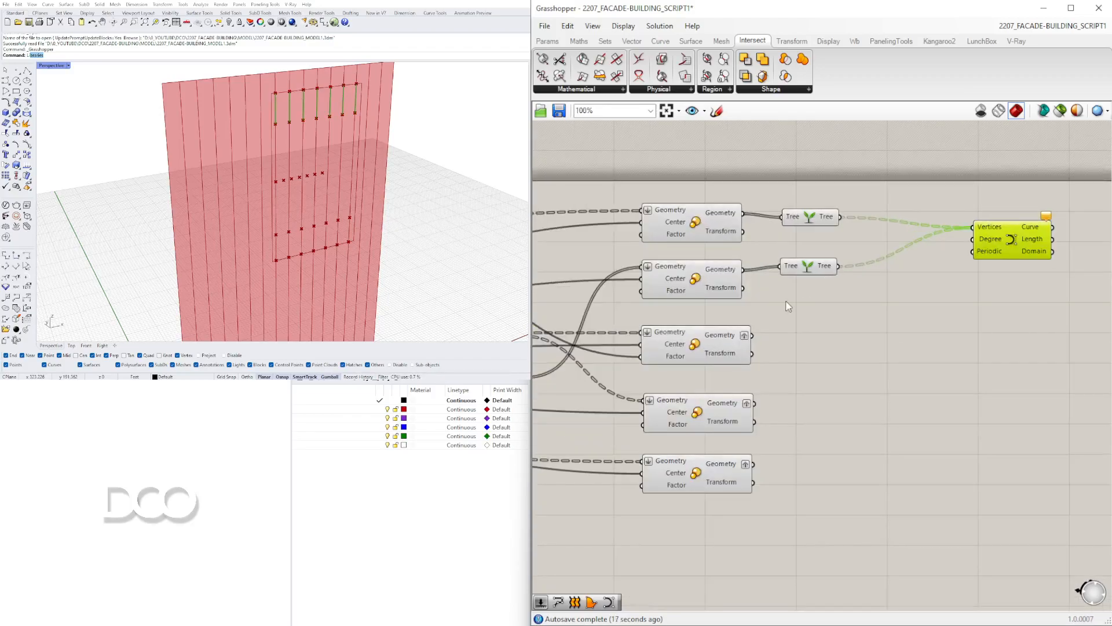
{"action": "right_click", "coordinate": [744, 340]}
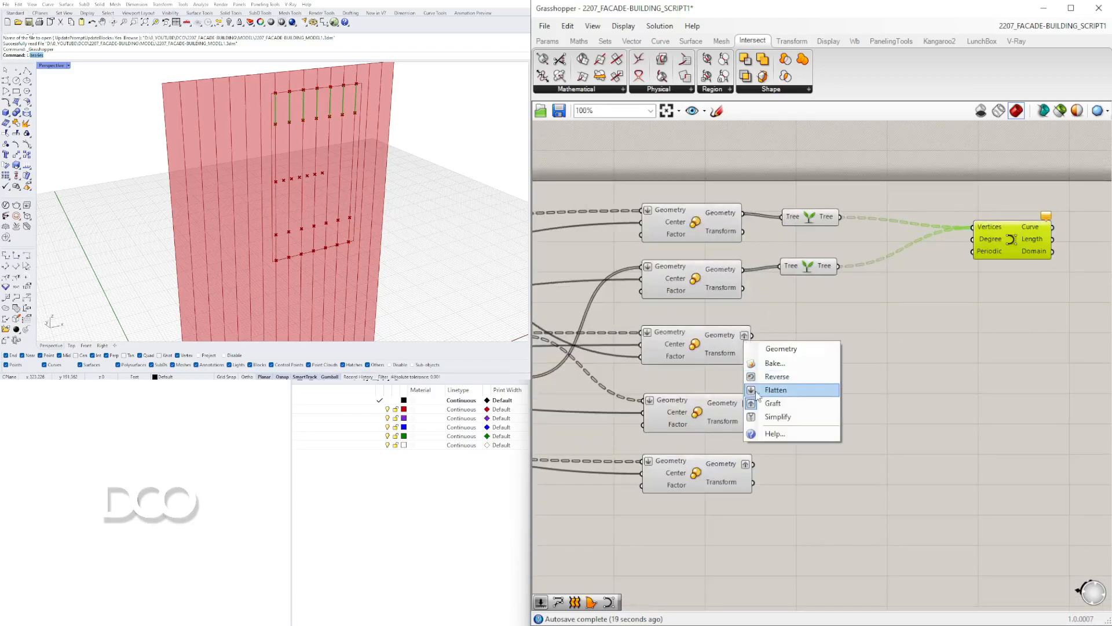
{"action": "left_click", "coordinate": [764, 412]}
{"action": "right_click", "coordinate": [747, 405]}
{"action": "left_click", "coordinate": [779, 470]}
{"action": "right_click", "coordinate": [748, 464]}
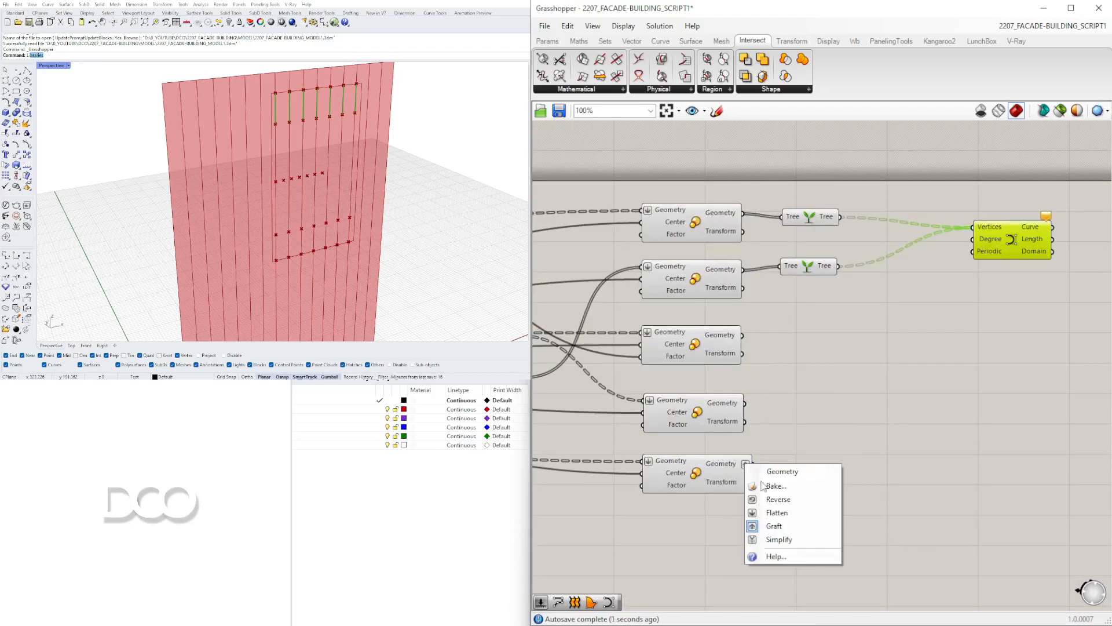
{"action": "left_click", "coordinate": [782, 524]}
Copy the Graft Tree for the third Scale component's Geometry output and add its result to the Nurbs Curve's Vertices input.
{"action": "left_click_drag", "start_coordinate": [794, 269], "coordinate": [794, 325]}
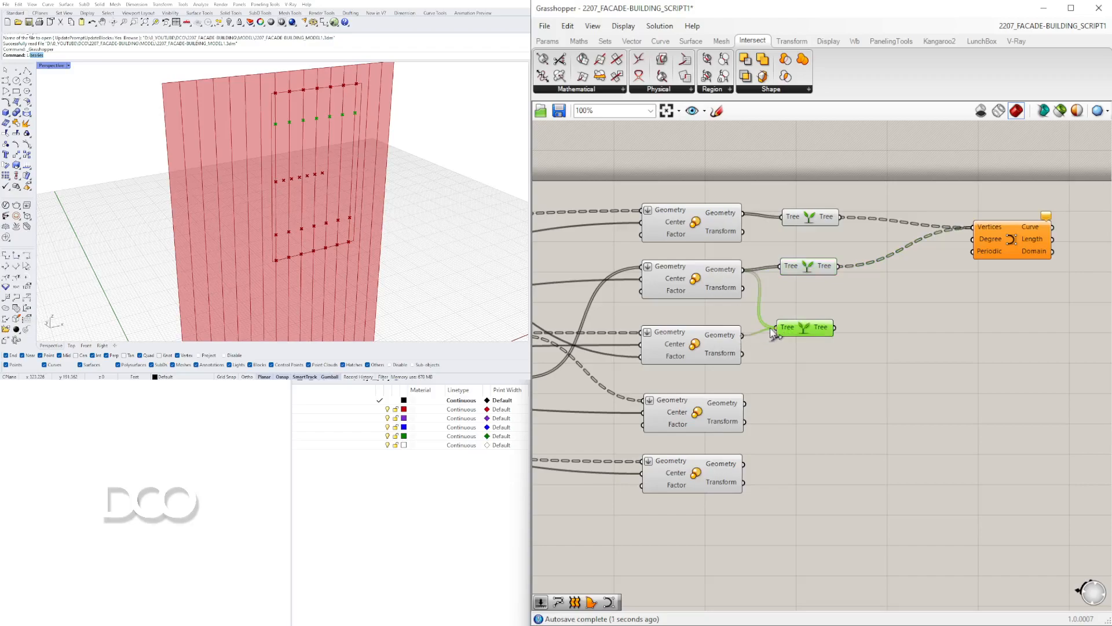
{"action": "left_click_drag", "start_coordinate": [993, 224], "coordinate": [1002, 238]}
{"action": "left_click_drag", "start_coordinate": [842, 336], "coordinate": [1002, 279], "text": "shift"}
{"action": "left_click_drag", "start_coordinate": [811, 329], "coordinate": [806, 341]}
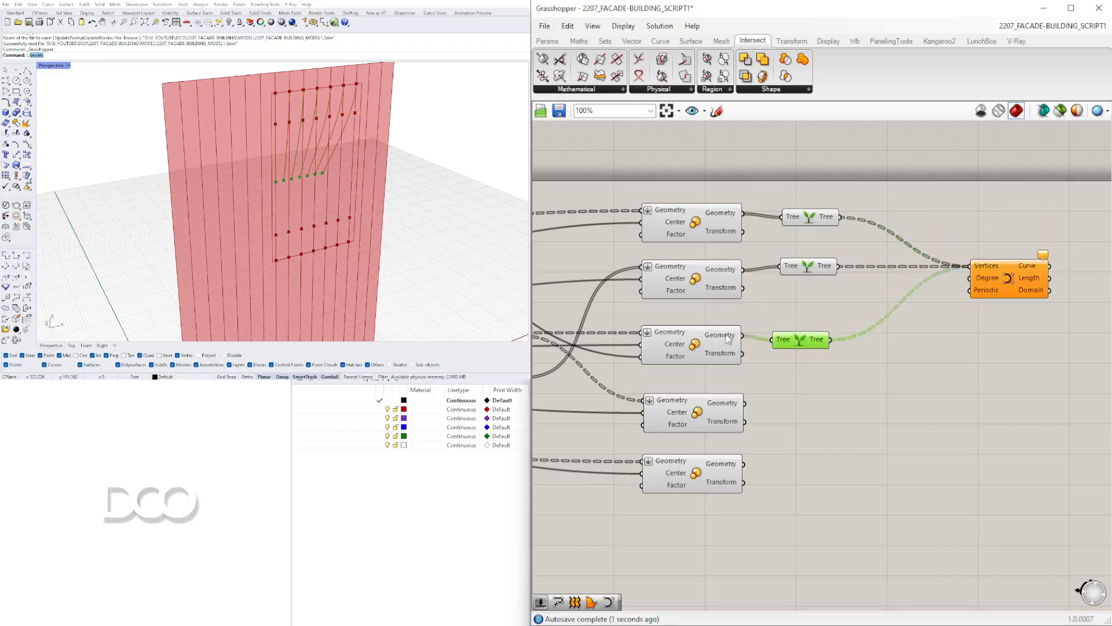
Inspect the fourth Scale component's output points and inputs, and flatten the Geometry input of the upper Move component feeding it.
{"action": "mouse_move", "coordinate": [726, 408]}
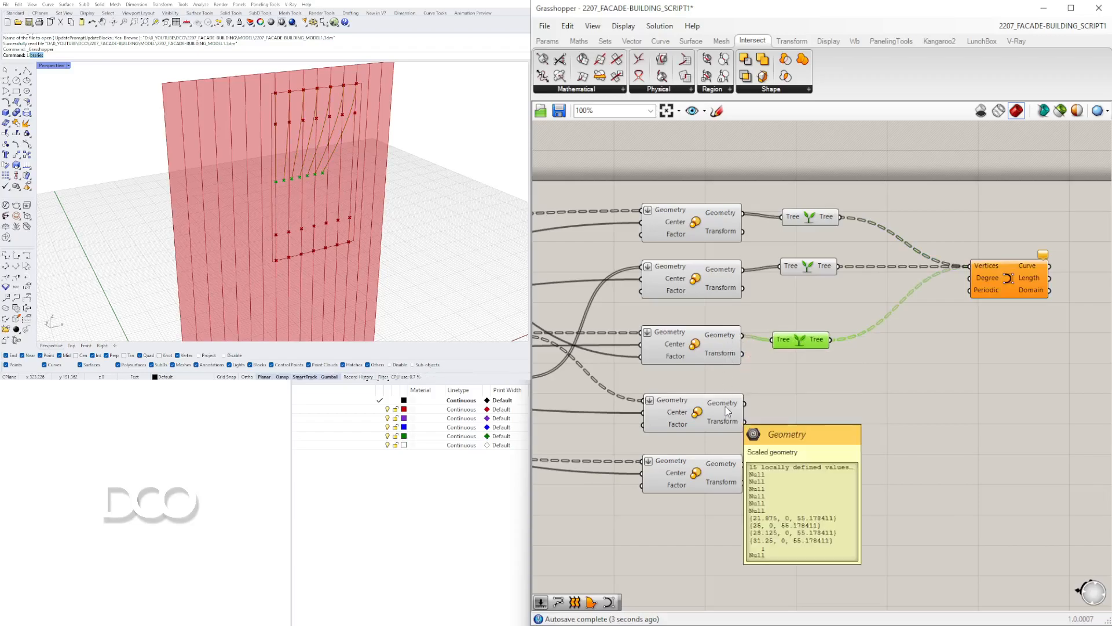
{"action": "left_click", "coordinate": [726, 410]}
{"action": "right_click_drag", "start_coordinate": [726, 410], "coordinate": [1100, 389]}
{"action": "right_click_drag", "start_coordinate": [1006, 388], "coordinate": [869, 383]}
{"action": "scroll", "coordinate": [1015, 399], "scroll_direction": "down", "scroll_amount": 1}
{"action": "scroll", "coordinate": [1017, 402], "scroll_direction": "down", "scroll_amount": 2}
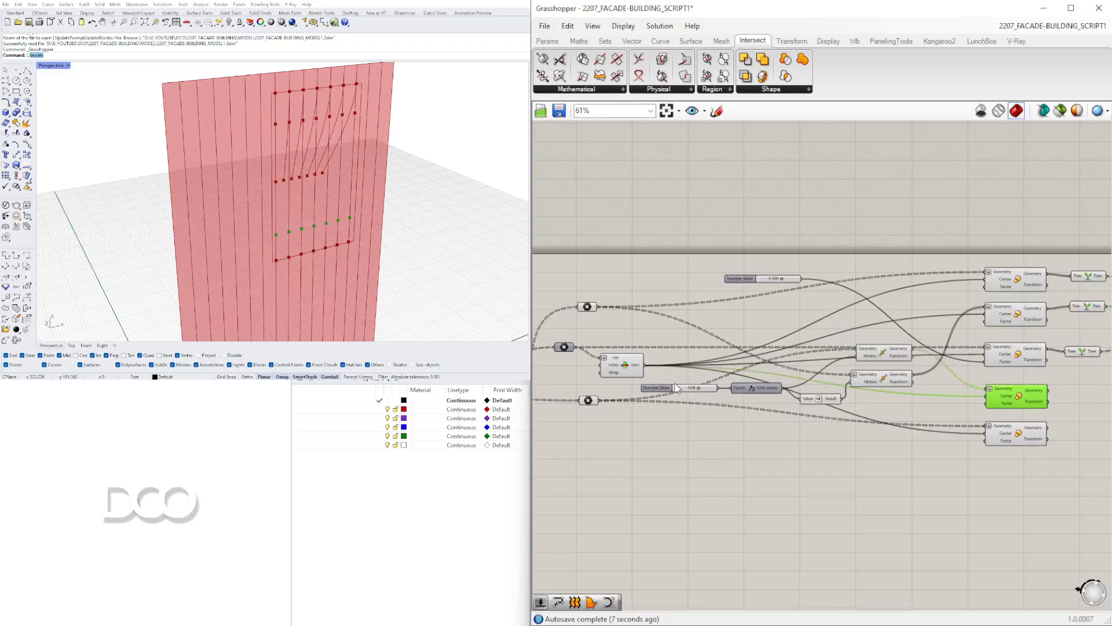
{"action": "scroll", "coordinate": [873, 387], "scroll_direction": "up", "scroll_amount": 3}
{"action": "mouse_move", "coordinate": [875, 395]}
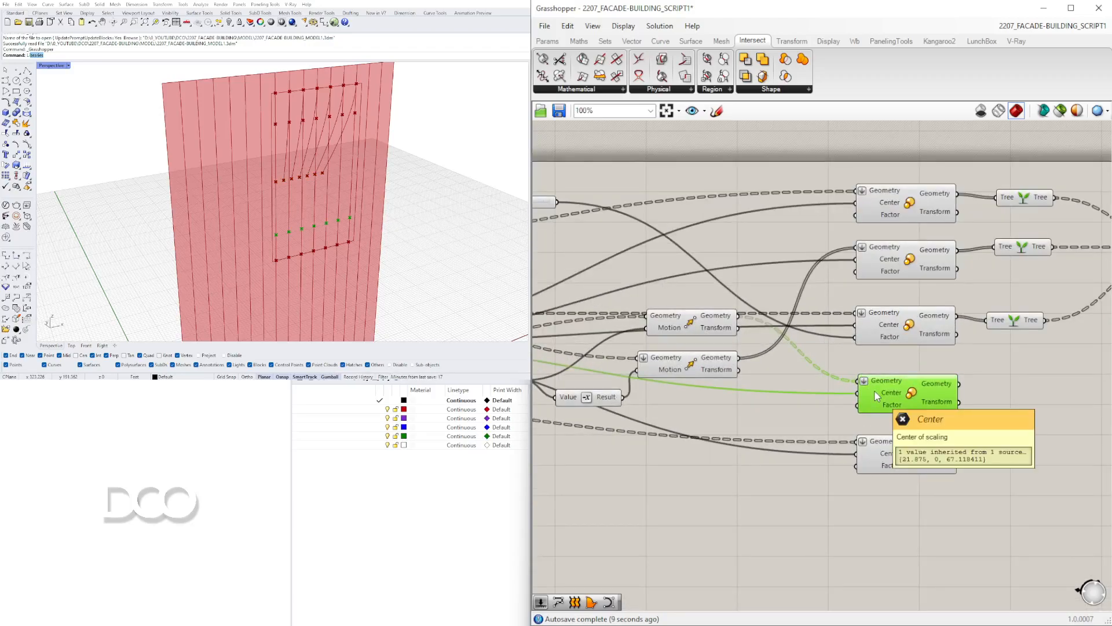
{"action": "right_click_drag", "start_coordinate": [885, 387], "coordinate": [961, 396]}
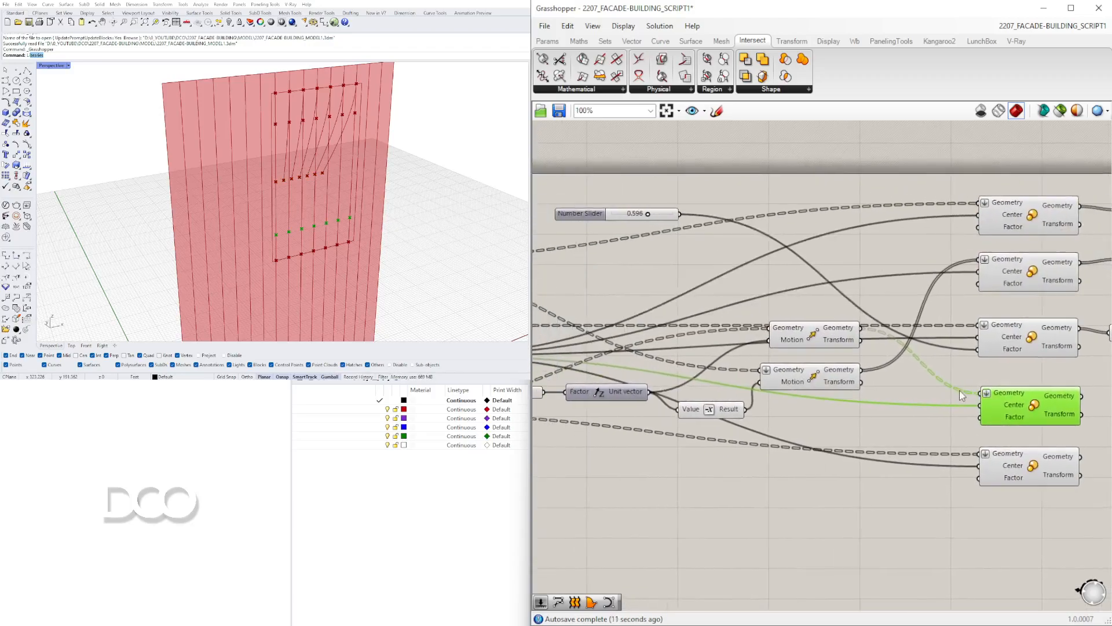
{"action": "mouse_move", "coordinate": [828, 335]}
{"action": "left_mouse_down"}
{"action": "mouse_move", "coordinate": [805, 355]}
{"action": "mouse_move", "coordinate": [825, 346]}
{"action": "mouse_move", "coordinate": [810, 347]}
{"action": "left_mouse_up"}
{"action": "right_click", "coordinate": [767, 345]}
{"action": "left_click", "coordinate": [796, 439]}
{"action": "right_click_drag", "start_coordinate": [1024, 400], "coordinate": [833, 403]}
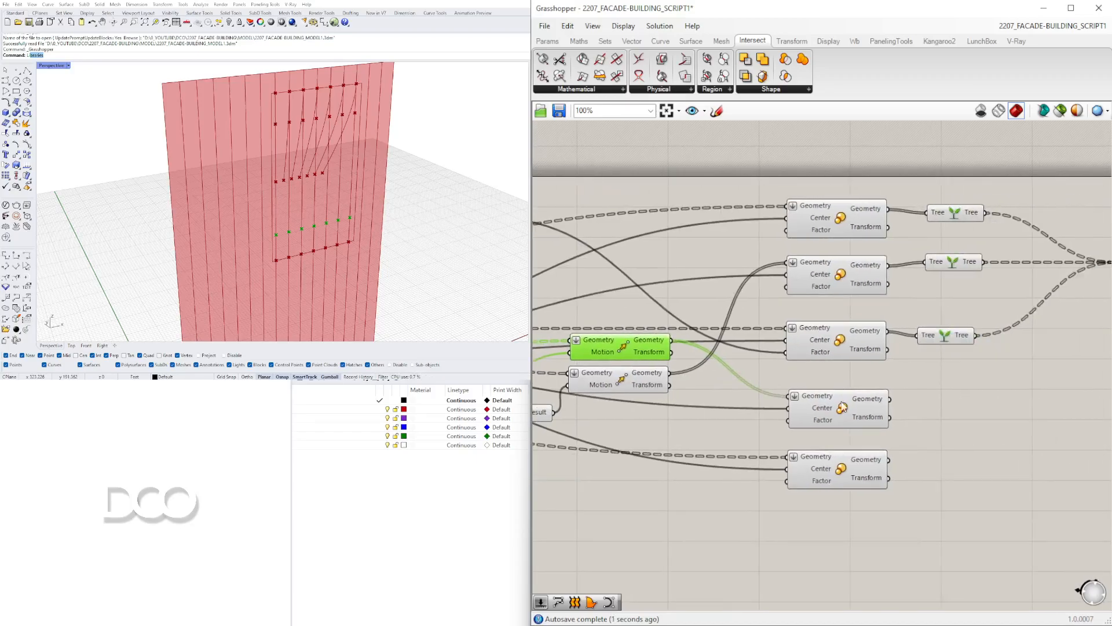
Copy the Graft Tree for the fourth Scale component's Geometry output and add its result to the Nurbs Curve's Vertices input.
{"action": "left_click", "coordinate": [838, 405]}
{"action": "right_click_drag", "start_coordinate": [944, 395], "coordinate": [804, 385]}
{"action": "left_click_drag", "start_coordinate": [814, 331], "coordinate": [804, 385], "text": "alt"}
{"action": "left_click_drag", "start_coordinate": [999, 280], "coordinate": [999, 291]}
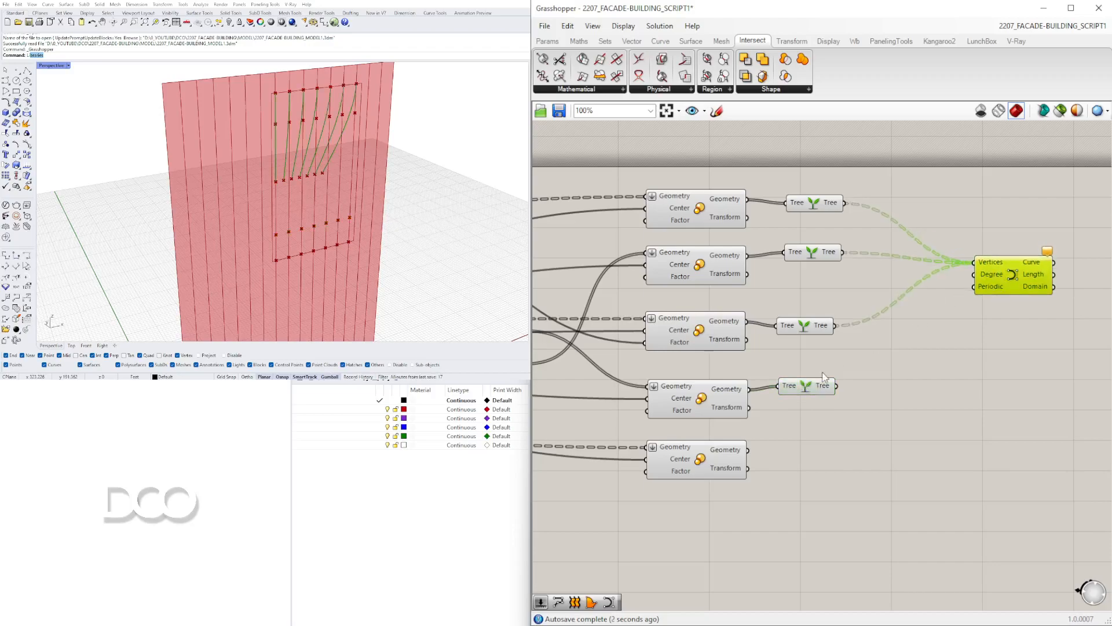
{"action": "left_click_drag", "start_coordinate": [837, 386], "coordinate": [1006, 287], "text": "shift"}
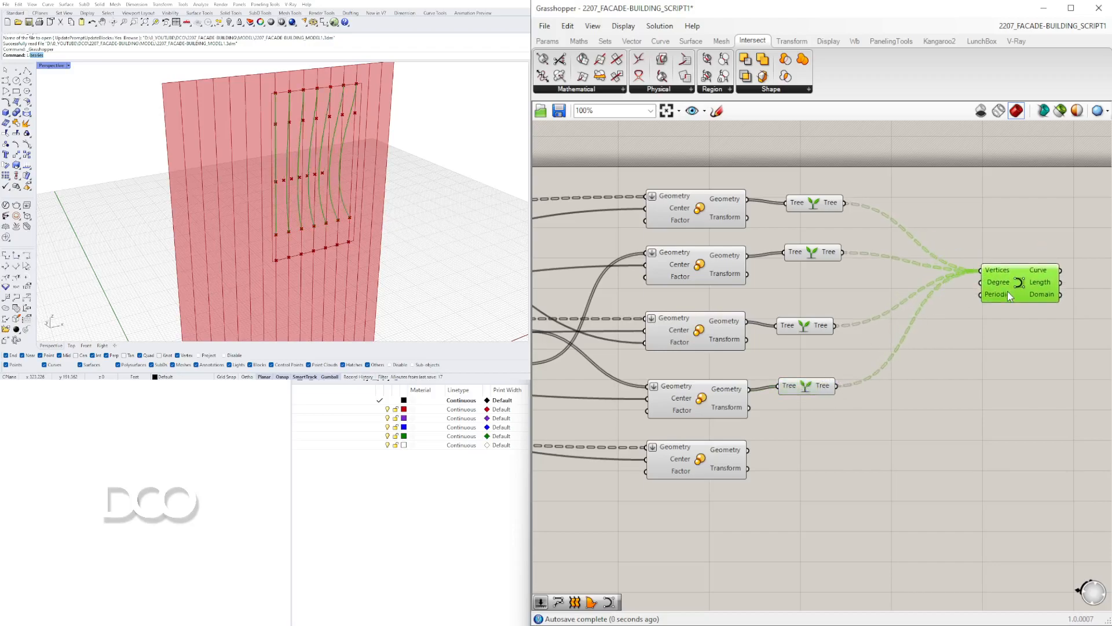
Copy the Graft Tree for the lowest Scale component's Geometry output and add its result to the Nurbs Curve's Vertices input.
{"action": "scroll", "coordinate": [963, 321], "scroll_direction": "down", "scroll_amount": 2}
{"action": "right_click_drag", "start_coordinate": [706, 401], "coordinate": [866, 397]}
{"action": "scroll", "coordinate": [715, 381], "scroll_direction": "up", "scroll_amount": 1}
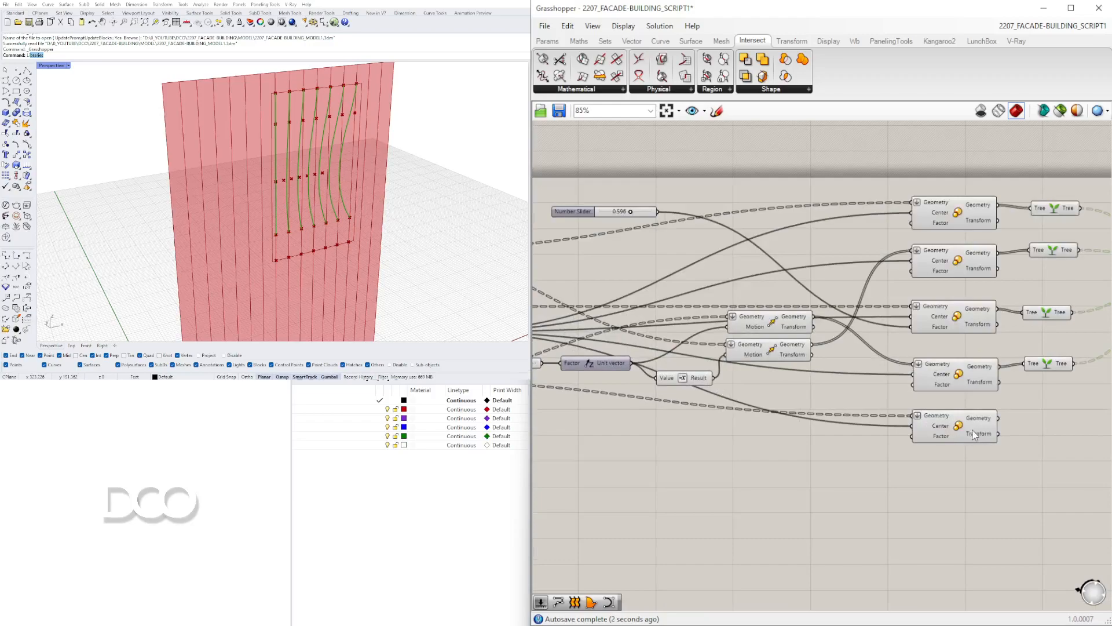
{"action": "right_click_drag", "start_coordinate": [978, 422], "coordinate": [767, 428]}
{"action": "left_click", "coordinate": [842, 369]}
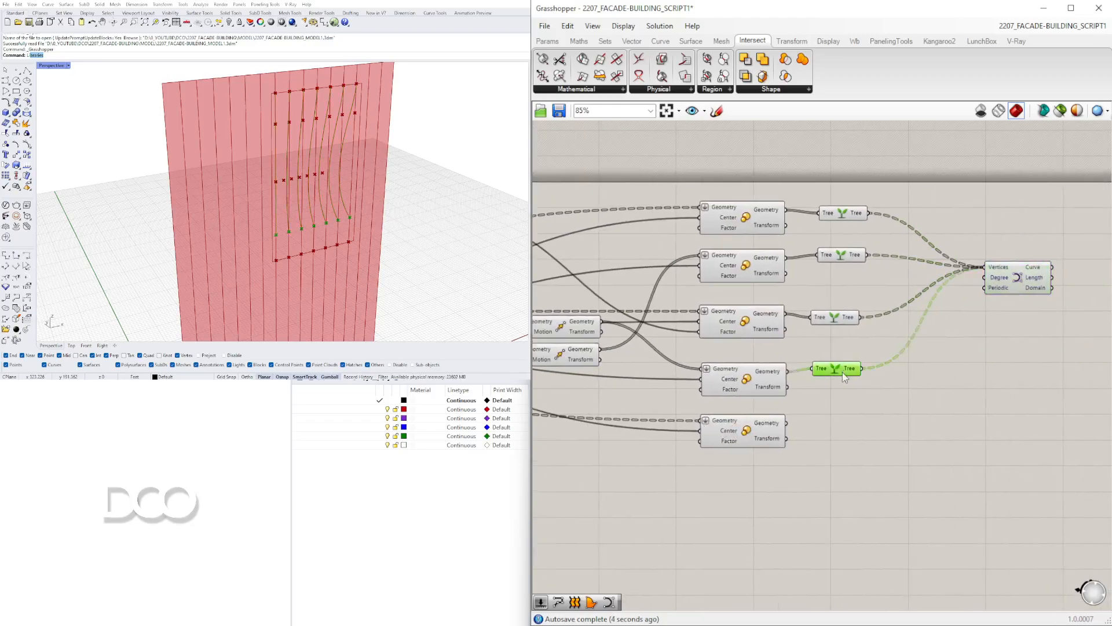
{"action": "left_click_drag", "start_coordinate": [846, 427], "coordinate": [846, 428], "text": "alt"}
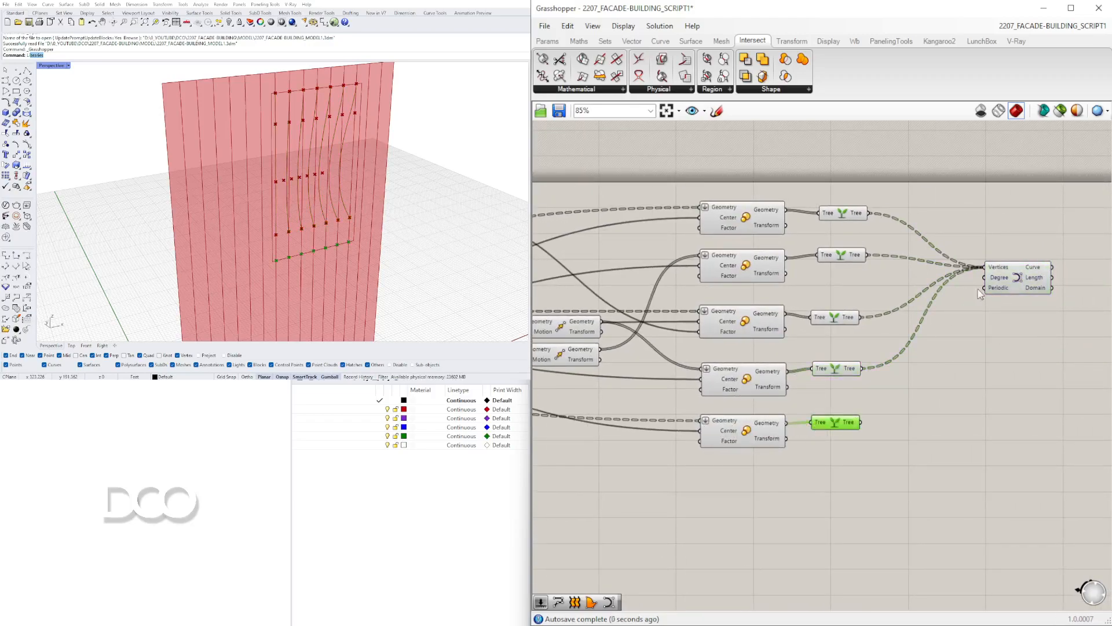
{"action": "left_click_drag", "start_coordinate": [1006, 270], "coordinate": [1011, 319]}
{"action": "left_click_drag", "start_coordinate": [861, 422], "coordinate": [1020, 322], "text": "shift"}
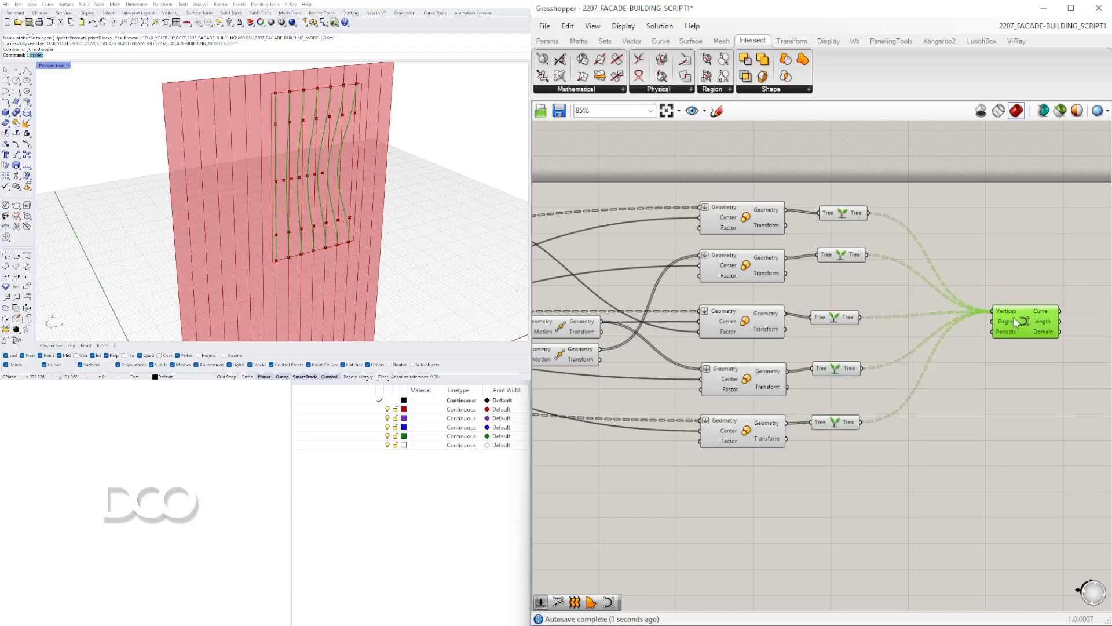
Turn off the preview of the five Scale, five Graft Tree and two Move components together.
{"action": "left_click", "coordinate": [950, 382]}
{"action": "scroll", "coordinate": [950, 382], "scroll_direction": "down", "scroll_amount": 2}
{"action": "right_click_drag", "start_coordinate": [950, 382], "coordinate": [1060, 359]}
{"action": "left_click", "coordinate": [364, 559]}
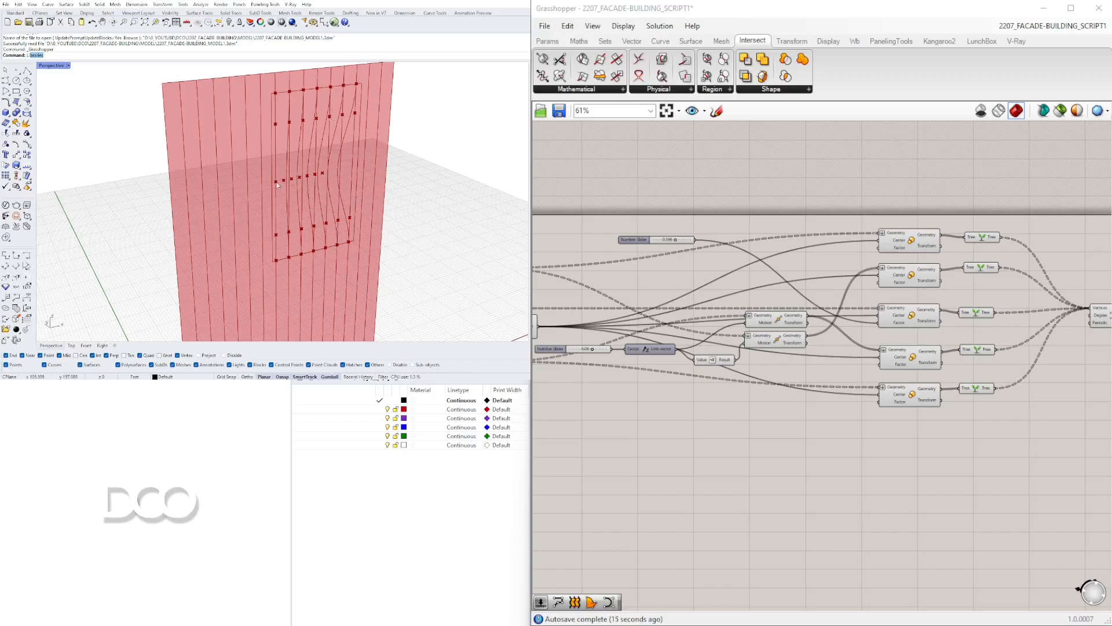
{"action": "left_click_drag", "start_coordinate": [1035, 434], "coordinate": [791, 229]}
{"action": "middle_click", "coordinate": [792, 225]}
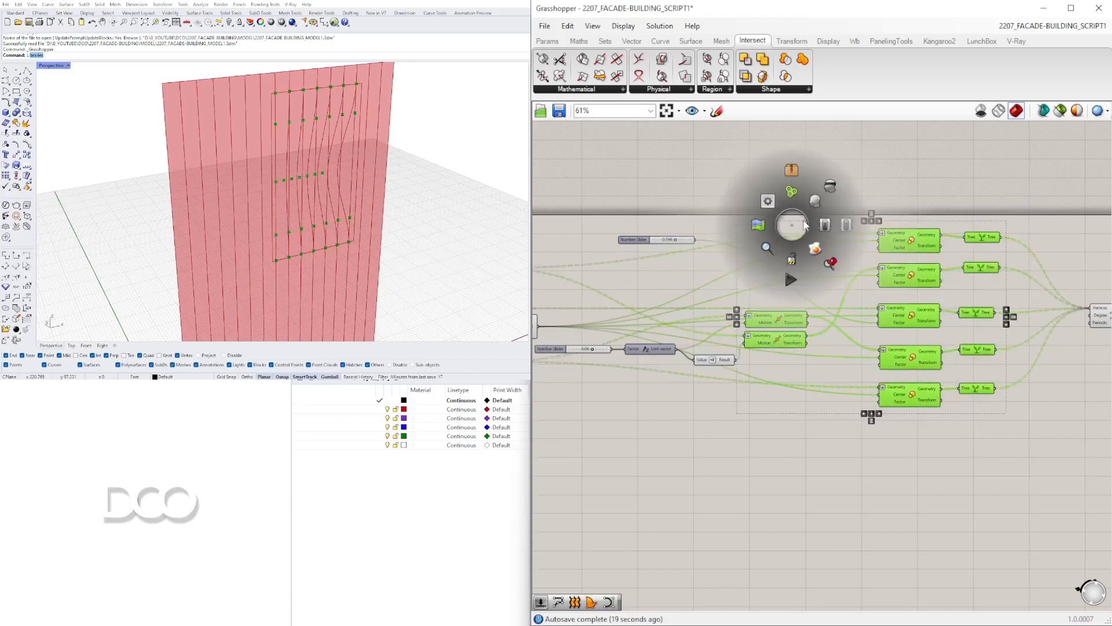
{"action": "left_click", "coordinate": [832, 186]}
Turn off the preview of the List Item, Unit Z and Negative components.
{"action": "right_click_drag", "start_coordinate": [676, 372], "coordinate": [827, 327]}
{"action": "scroll", "coordinate": [827, 328], "scroll_direction": "down", "scroll_amount": 2}
{"action": "left_click_drag", "start_coordinate": [903, 395], "coordinate": [713, 289]}
{"action": "middle_click", "coordinate": [720, 282]}
{"action": "left_click", "coordinate": [748, 250]}
Set the number slider for the scale factor to 0.105.
{"action": "scroll", "coordinate": [854, 312], "scroll_direction": "up", "scroll_amount": 5}
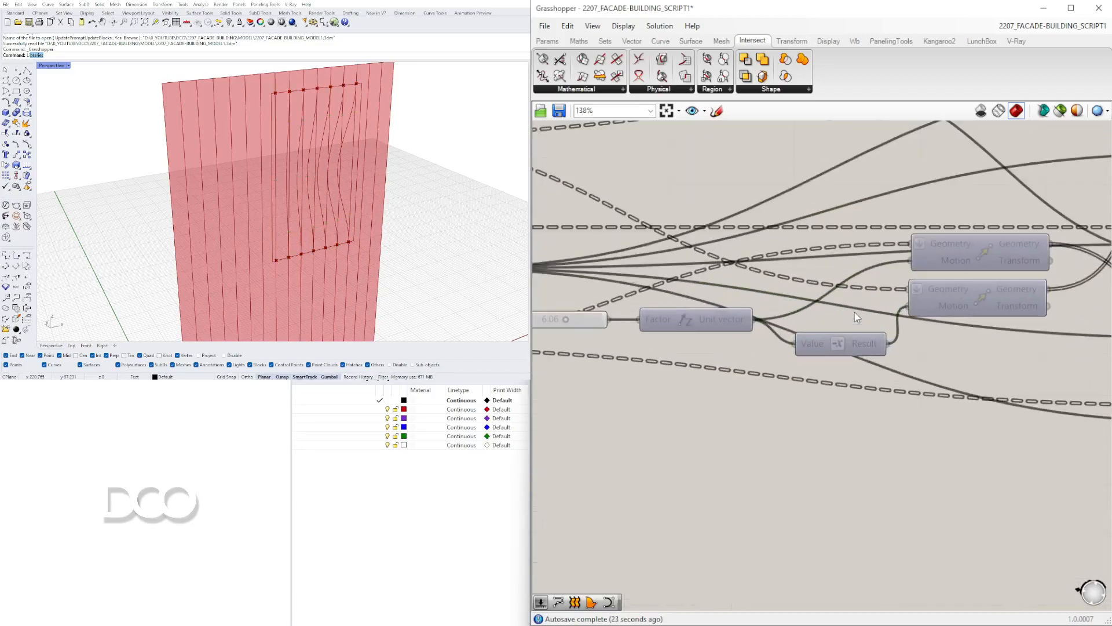
{"action": "scroll", "coordinate": [854, 341], "scroll_direction": "down", "scroll_amount": 2}
{"action": "right_click_drag", "start_coordinate": [895, 334], "coordinate": [864, 372]}
{"action": "scroll", "coordinate": [868, 244], "scroll_direction": "up", "scroll_amount": 3}
{"action": "left_click_drag", "start_coordinate": [895, 255], "coordinate": [847, 255]}
{"action": "scroll", "coordinate": [842, 268], "scroll_direction": "down", "scroll_amount": 4}
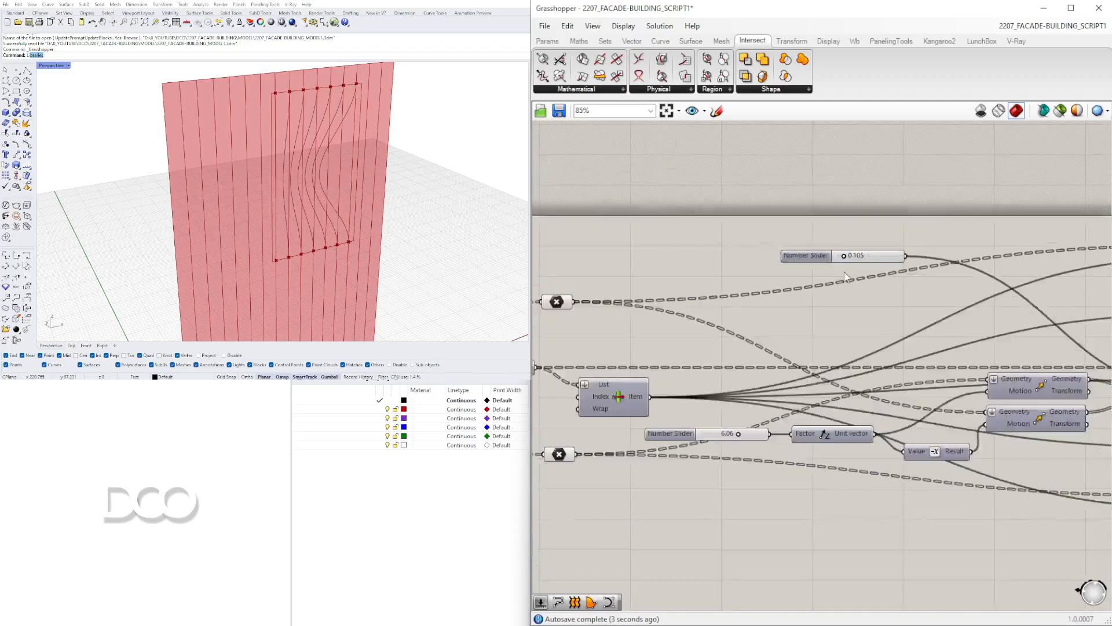
Turn off the preview of the lower Brep and Curve intersection component that feeds the midpoint and end points.
{"action": "scroll", "coordinate": [854, 313], "scroll_direction": "down", "scroll_amount": 3}
{"action": "right_click_drag", "start_coordinate": [854, 313], "coordinate": [1018, 312]}
{"action": "scroll", "coordinate": [755, 340], "scroll_direction": "up", "scroll_amount": 4}
{"action": "right_click_drag", "start_coordinate": [765, 338], "coordinate": [891, 338]}
{"action": "right_click_drag", "start_coordinate": [841, 284], "coordinate": [967, 268]}
{"action": "right_click_drag", "start_coordinate": [749, 393], "coordinate": [840, 402]}
{"action": "left_click", "coordinate": [716, 364]}
{"action": "right_click", "coordinate": [714, 360]}
{"action": "left_click", "coordinate": [733, 381]}
Check the curves on the facade from a closer view and try adjusting the sliders that shape them.
{"action": "scroll", "coordinate": [310, 190], "scroll_direction": "down", "scroll_amount": 7}
{"action": "right_click_drag", "start_coordinate": [311, 190], "coordinate": [293, 186]}
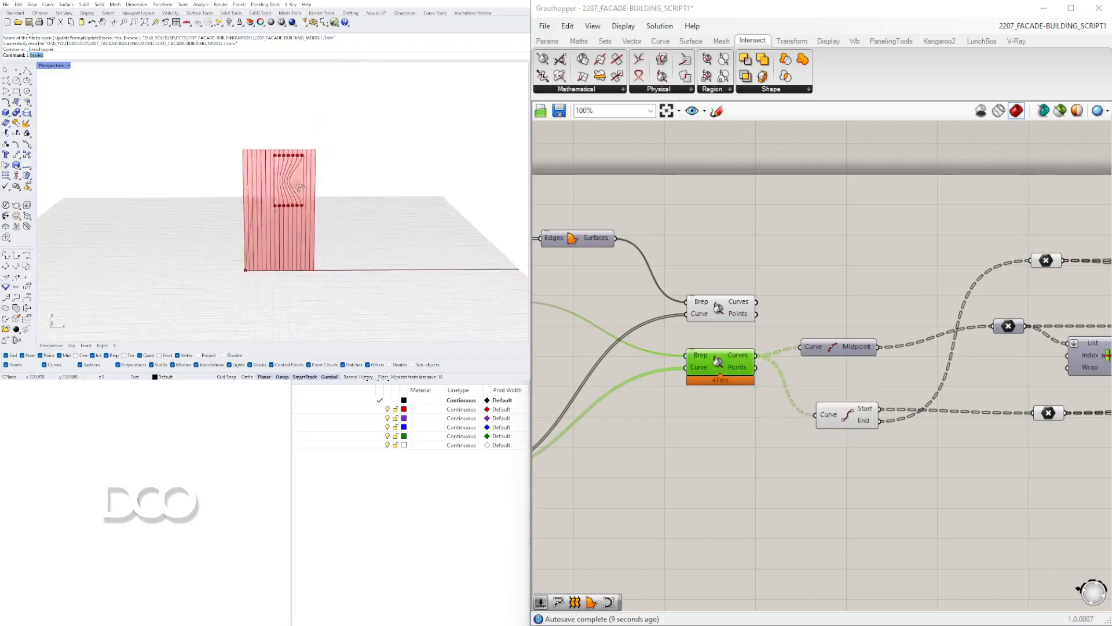
{"action": "scroll", "coordinate": [299, 174], "scroll_direction": "up", "scroll_amount": 6}
{"action": "scroll", "coordinate": [883, 239], "scroll_direction": "down", "scroll_amount": 6}
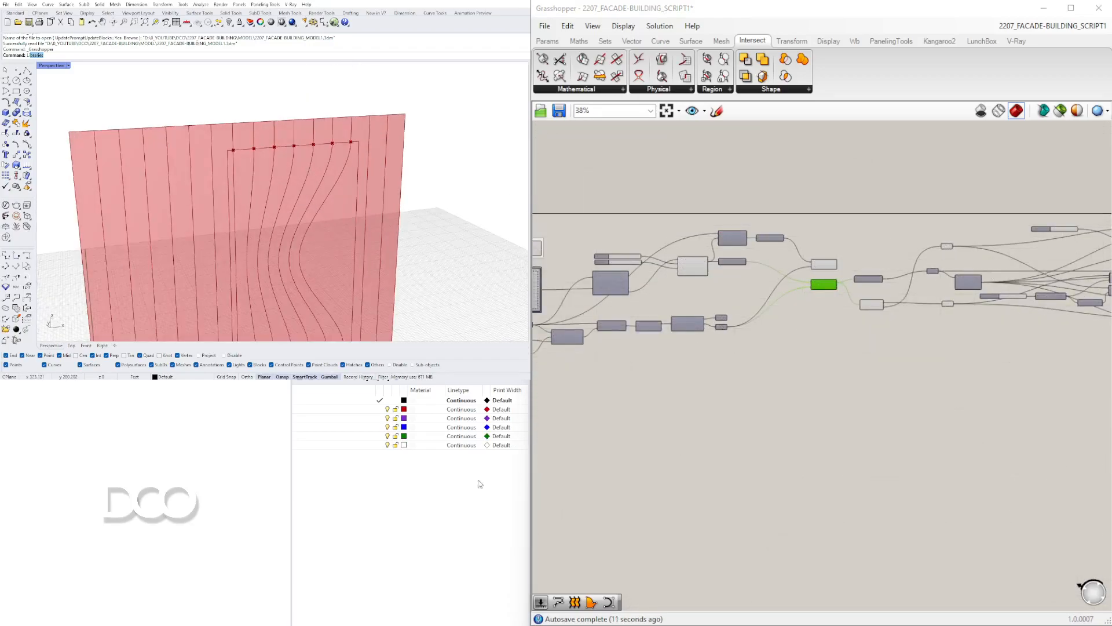
{"action": "scroll", "coordinate": [288, 135], "scroll_direction": "up", "scroll_amount": 5}
{"action": "scroll", "coordinate": [271, 126], "scroll_direction": "down", "scroll_amount": 6}
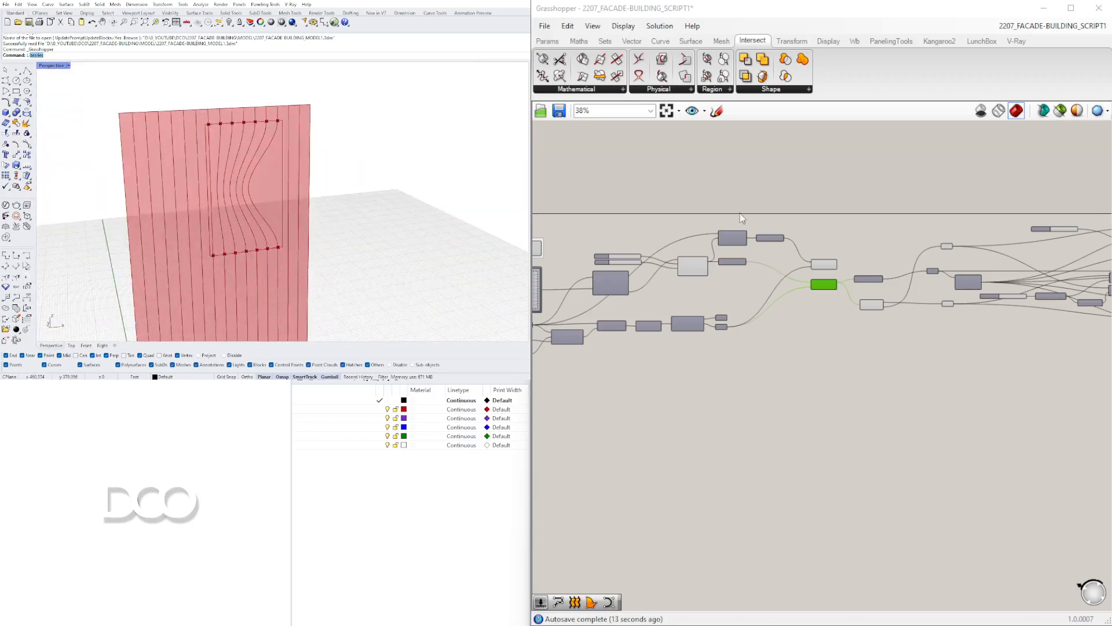
{"action": "scroll", "coordinate": [762, 303], "scroll_direction": "up", "scroll_amount": 4}
{"action": "scroll", "coordinate": [762, 303], "scroll_direction": "up", "scroll_amount": 5}
{"action": "mouse_move", "coordinate": [838, 329]}
{"action": "left_mouse_down"}
{"action": "mouse_move", "coordinate": [744, 336]}
{"action": "mouse_move", "coordinate": [892, 328]}
{"action": "mouse_move", "coordinate": [830, 329]}
{"action": "left_mouse_up"}
{"action": "scroll", "coordinate": [907, 340], "scroll_direction": "down", "scroll_amount": 6}
{"action": "scroll", "coordinate": [895, 249], "scroll_direction": "up", "scroll_amount": 4}
{"action": "mouse_move", "coordinate": [905, 256]}
{"action": "left_mouse_down"}
{"action": "mouse_move", "coordinate": [945, 256]}
{"action": "mouse_move", "coordinate": [881, 257]}
{"action": "mouse_move", "coordinate": [905, 266]}
{"action": "left_mouse_up"}
{"action": "scroll", "coordinate": [1043, 282], "scroll_direction": "down", "scroll_amount": 7}
{"action": "scroll", "coordinate": [672, 349], "scroll_direction": "up", "scroll_amount": 4}
Try placing the region's centre point at 0.27 ; 0.43 on the two-dimensional slider and check the facade curves.
{"action": "right_click_drag", "start_coordinate": [672, 349], "coordinate": [1101, 333]}
{"action": "scroll", "coordinate": [770, 316], "scroll_direction": "up", "scroll_amount": 1}
{"action": "scroll", "coordinate": [765, 312], "scroll_direction": "up", "scroll_amount": 1}
{"action": "scroll", "coordinate": [760, 310], "scroll_direction": "down", "scroll_amount": 1}
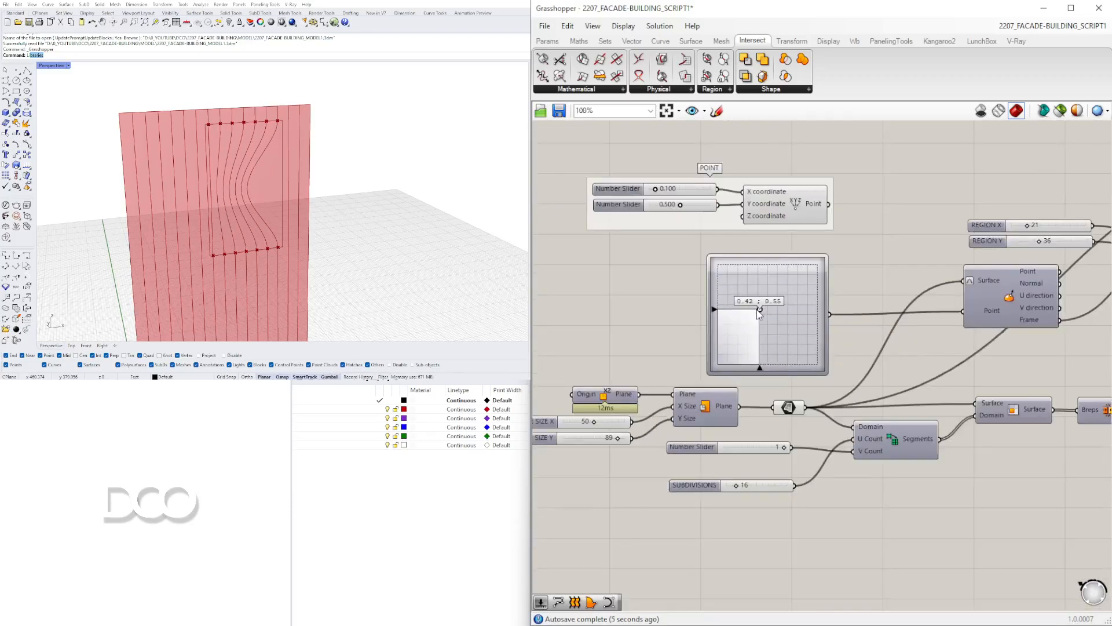
{"action": "left_click_drag", "start_coordinate": [760, 309], "coordinate": [744, 321]}
{"action": "scroll", "coordinate": [272, 191], "scroll_direction": "down", "scroll_amount": 3}
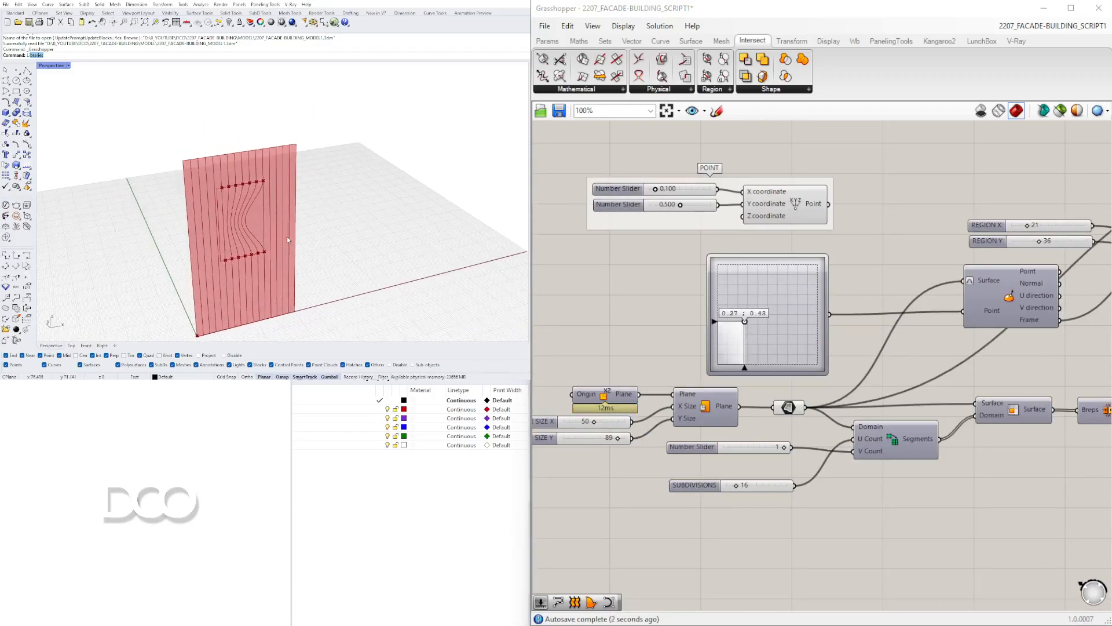
{"action": "scroll", "coordinate": [280, 237], "scroll_direction": "up", "scroll_amount": 4}
{"action": "right_click_drag", "start_coordinate": [279, 237], "coordinate": [315, 169]}
{"action": "scroll", "coordinate": [315, 168], "scroll_direction": "down", "scroll_amount": 3}
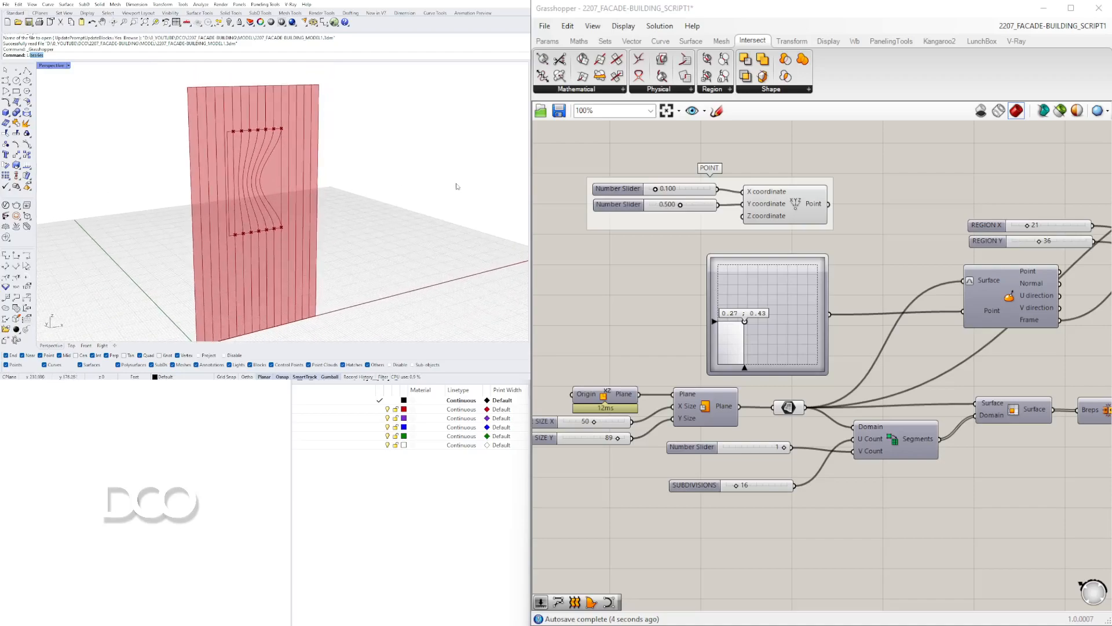
Move the region's centre point to 0.4 ; 0.38 on the two-dimensional slider and set SUBDIVISIONS to 36.
{"action": "mouse_move", "coordinate": [748, 328]}
{"action": "left_mouse_down"}
{"action": "mouse_move", "coordinate": [742, 351]}
{"action": "mouse_move", "coordinate": [745, 296]}
{"action": "mouse_move", "coordinate": [757, 327]}
{"action": "left_mouse_up"}
{"action": "scroll", "coordinate": [724, 498], "scroll_direction": "up", "scroll_amount": 4}
{"action": "left_click_drag", "start_coordinate": [745, 476], "coordinate": [776, 486]}
{"action": "scroll", "coordinate": [811, 249], "scroll_direction": "down", "scroll_amount": 5}
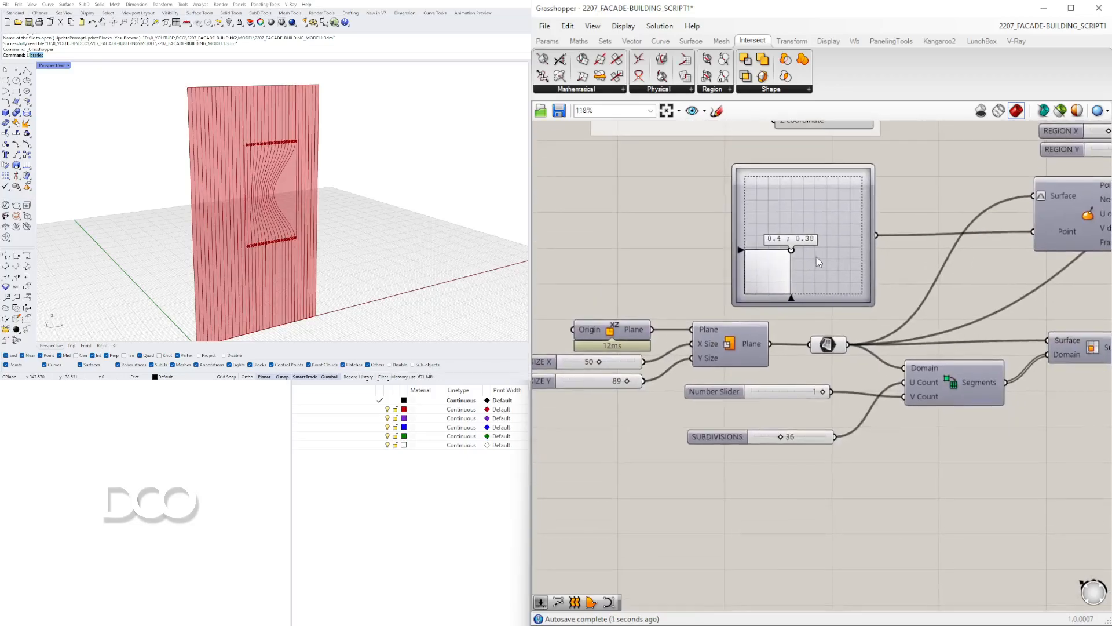
Resize the region by setting REGION Y to 53 and REGION X to 20.
{"action": "scroll", "coordinate": [958, 297], "scroll_direction": "up", "scroll_amount": 3}
{"action": "scroll", "coordinate": [731, 294], "scroll_direction": "up", "scroll_amount": 3}
{"action": "left_click_drag", "start_coordinate": [759, 290], "coordinate": [815, 296]}
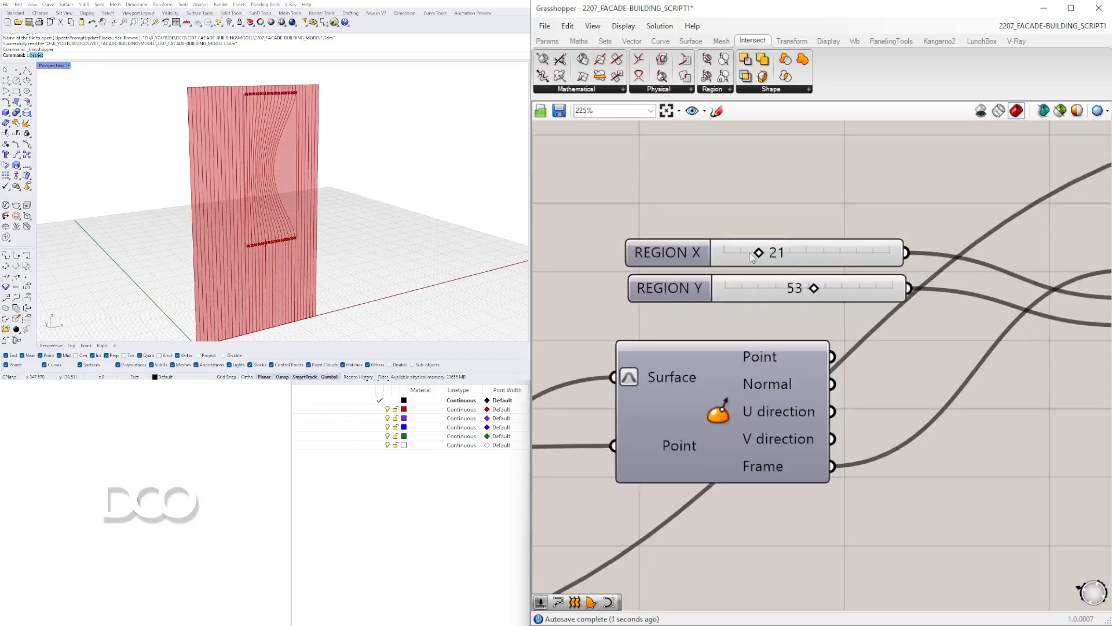
{"action": "left_click_drag", "start_coordinate": [763, 258], "coordinate": [761, 258]}
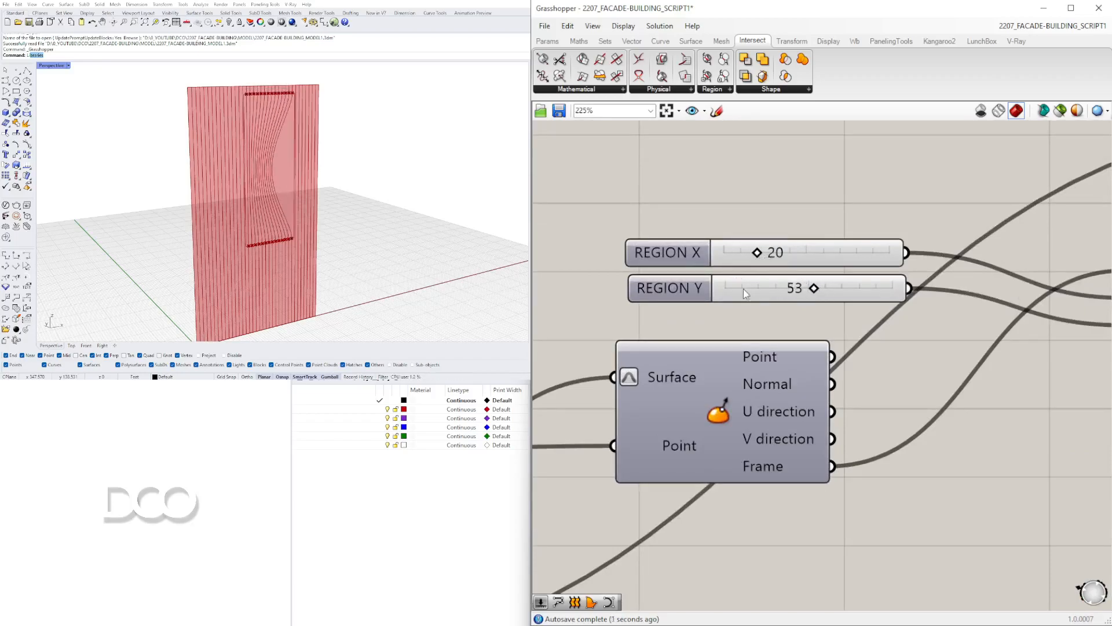
Set the number slider feeding the Unit Z vector's Factor to 10.00.
{"action": "scroll", "coordinate": [736, 283], "scroll_direction": "down", "scroll_amount": 6}
{"action": "right_click_drag", "start_coordinate": [979, 355], "coordinate": [995, 293]}
{"action": "scroll", "coordinate": [995, 293], "scroll_direction": "up", "scroll_amount": 2}
{"action": "scroll", "coordinate": [1008, 304], "scroll_direction": "down", "scroll_amount": 4}
{"action": "scroll", "coordinate": [863, 299], "scroll_direction": "up", "scroll_amount": 2}
{"action": "right_click_drag", "start_coordinate": [753, 325], "coordinate": [720, 360]}
{"action": "scroll", "coordinate": [1019, 356], "scroll_direction": "up", "scroll_amount": 4}
{"action": "right_click_drag", "start_coordinate": [1014, 369], "coordinate": [899, 373]}
{"action": "scroll", "coordinate": [898, 373], "scroll_direction": "up", "scroll_amount": 1}
{"action": "right_click_drag", "start_coordinate": [939, 341], "coordinate": [857, 377]}
{"action": "scroll", "coordinate": [927, 388], "scroll_direction": "down", "scroll_amount": 3}
{"action": "right_click_drag", "start_coordinate": [1029, 391], "coordinate": [895, 394]}
{"action": "scroll", "coordinate": [896, 400], "scroll_direction": "up", "scroll_amount": 5}
{"action": "left_click_drag", "start_coordinate": [812, 370], "coordinate": [903, 371]}
Set the number slider for the scale factor to 0.016.
{"action": "scroll", "coordinate": [994, 369], "scroll_direction": "down", "scroll_amount": 2}
{"action": "scroll", "coordinate": [995, 369], "scroll_direction": "down", "scroll_amount": 3}
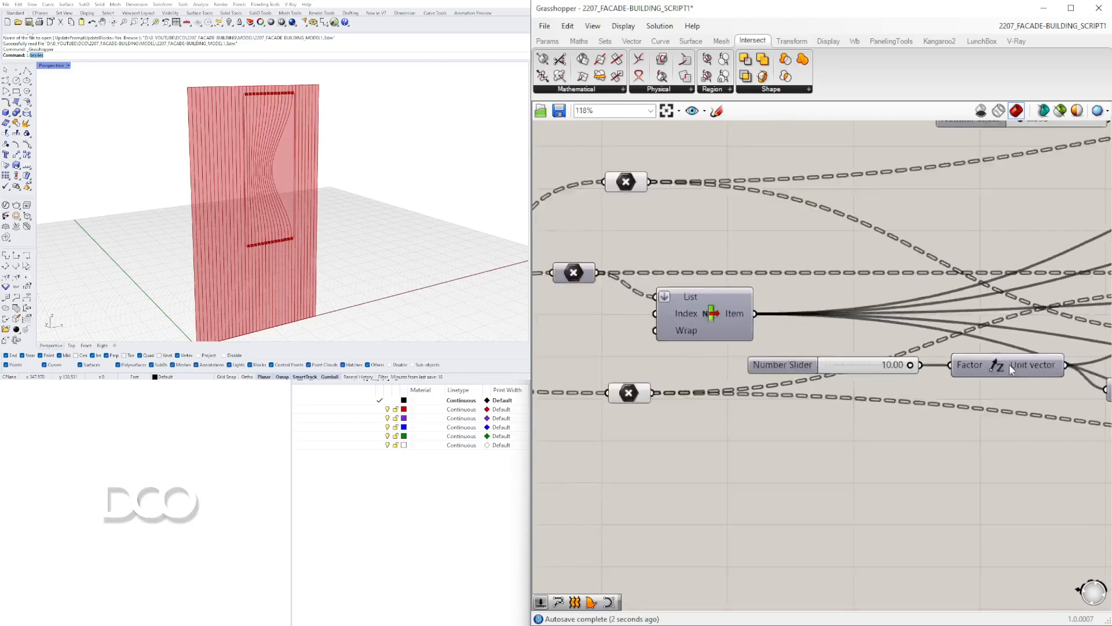
{"action": "scroll", "coordinate": [804, 263], "scroll_direction": "up", "scroll_amount": 10}
{"action": "left_click_drag", "start_coordinate": [781, 248], "coordinate": [754, 249]}
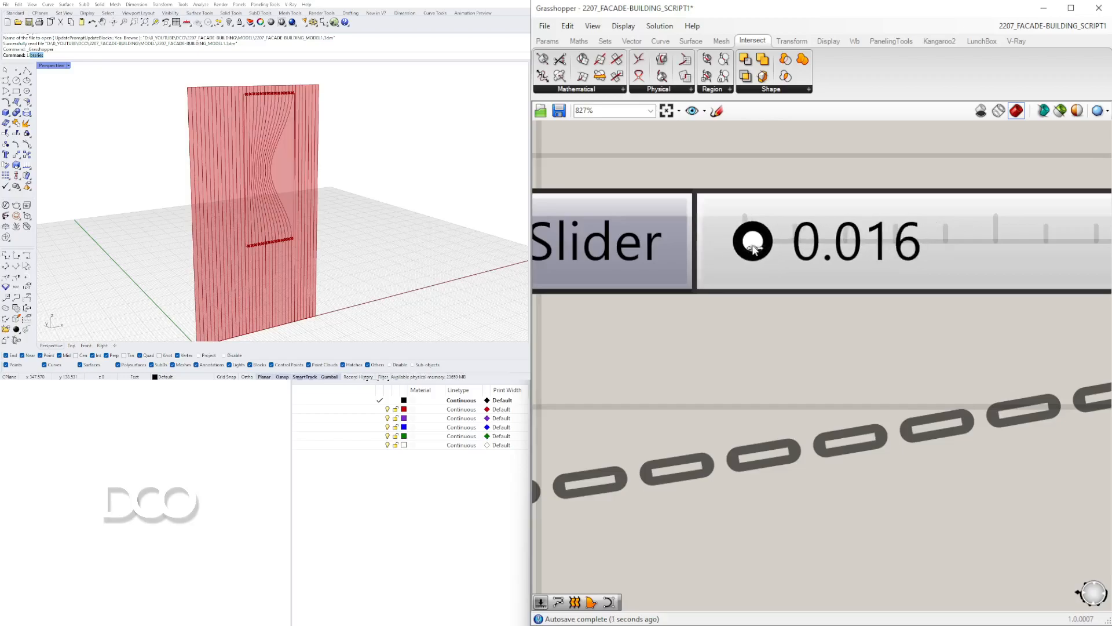
Select the Nurbs Curve to check its curves, and add an Interpolate component above it.
{"action": "scroll", "coordinate": [753, 250], "scroll_direction": "down", "scroll_amount": 10}
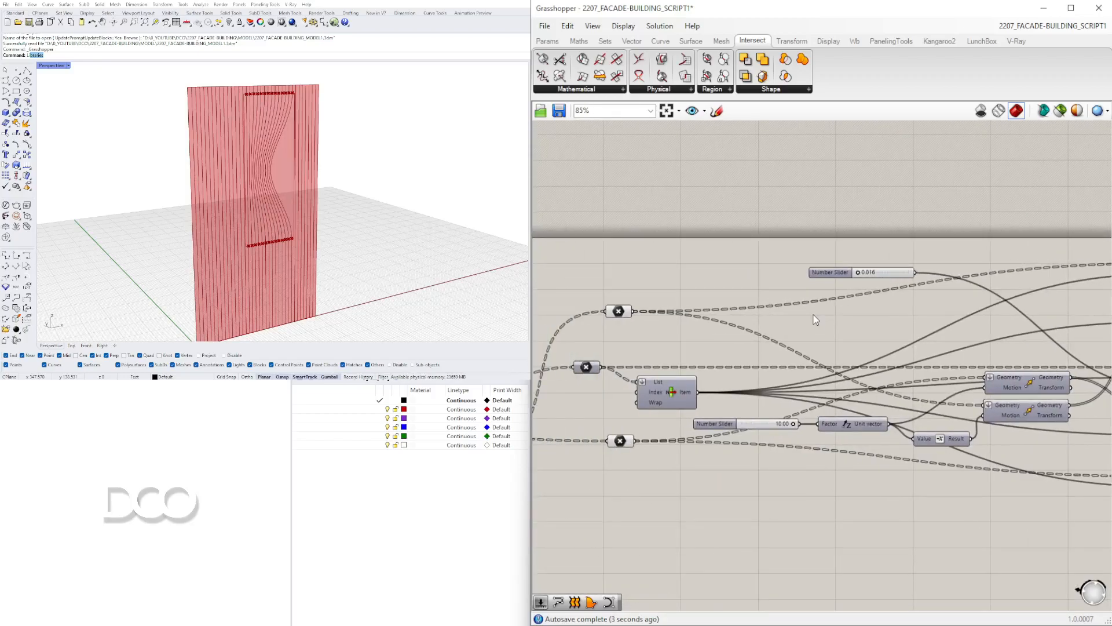
{"action": "scroll", "coordinate": [805, 353], "scroll_direction": "down", "scroll_amount": 2}
{"action": "right_click_drag", "start_coordinate": [1084, 386], "coordinate": [796, 366]}
{"action": "right_click_drag", "start_coordinate": [968, 384], "coordinate": [687, 387]}
{"action": "scroll", "coordinate": [891, 321], "scroll_direction": "up", "scroll_amount": 1}
{"action": "scroll", "coordinate": [891, 320], "scroll_direction": "up", "scroll_amount": 2}
{"action": "left_click", "coordinate": [875, 343]}
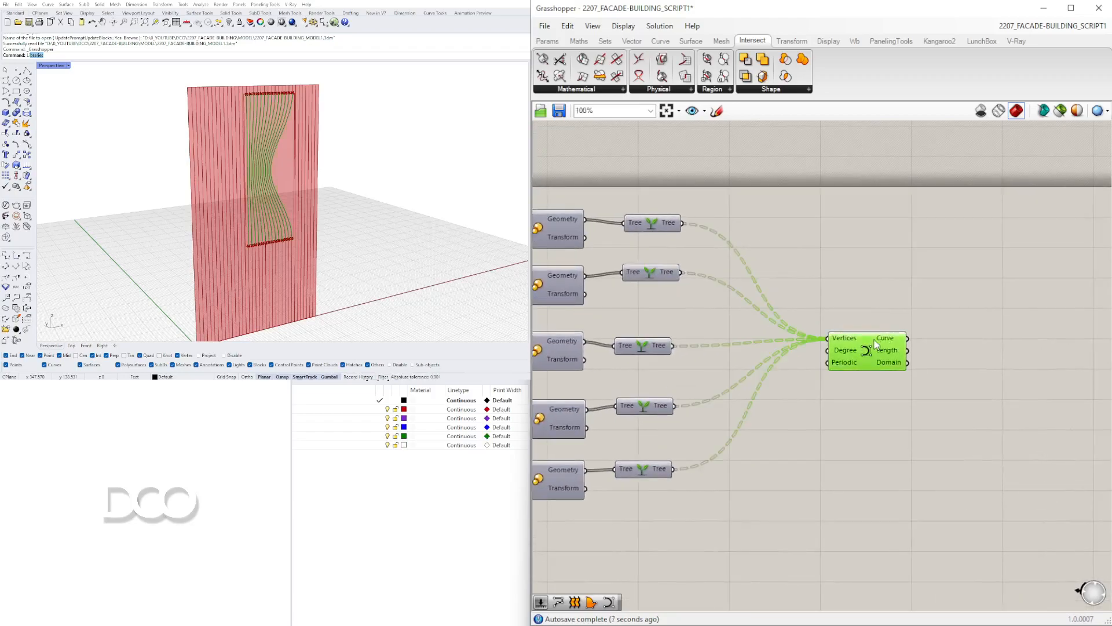
{"action": "double_click", "coordinate": [846, 278]}
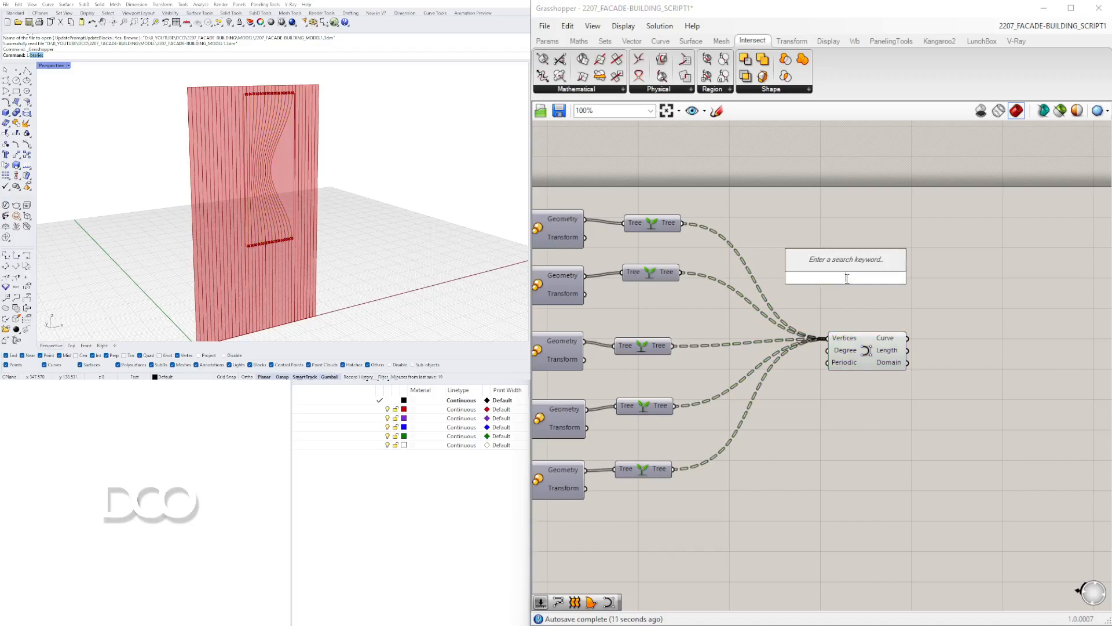
{"action": "type", "text": "IN"}
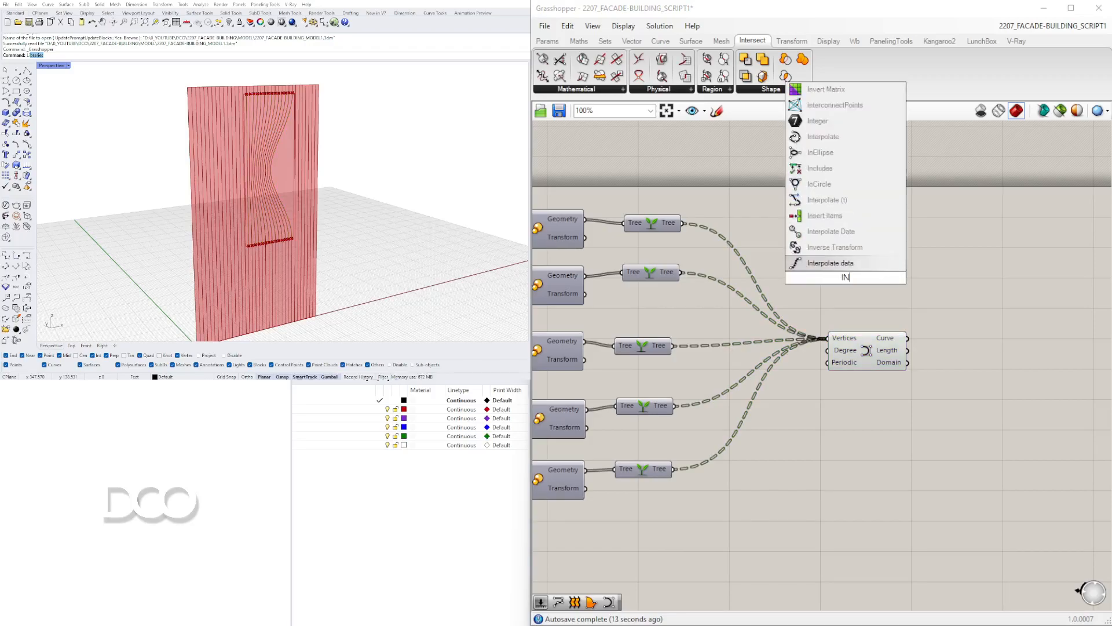
{"action": "type", "text": "TER"}
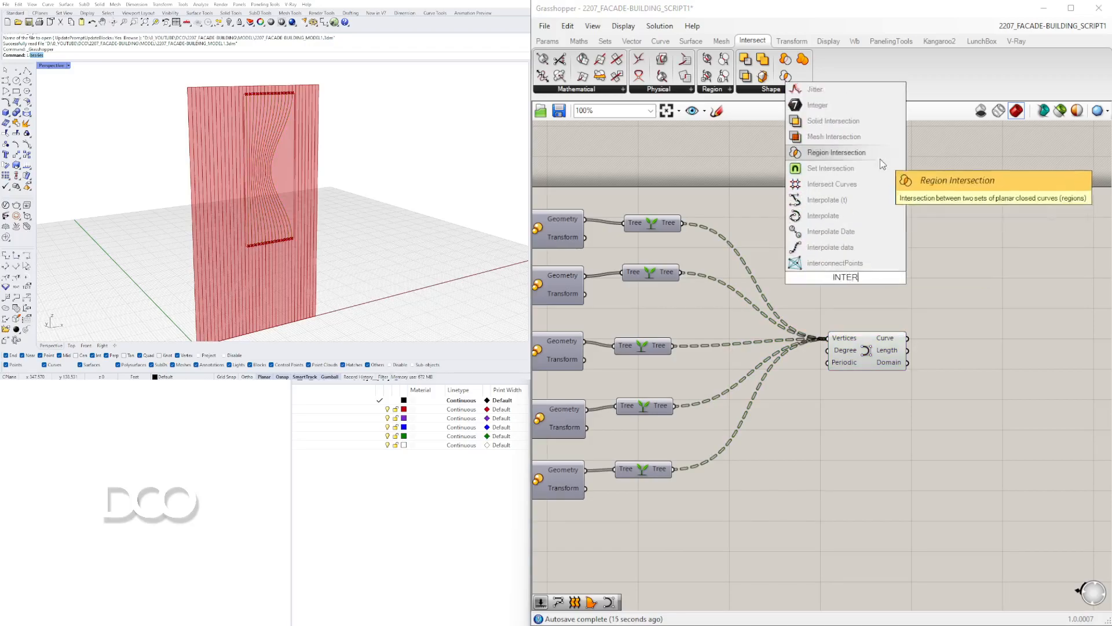
{"action": "left_click", "coordinate": [865, 215]}
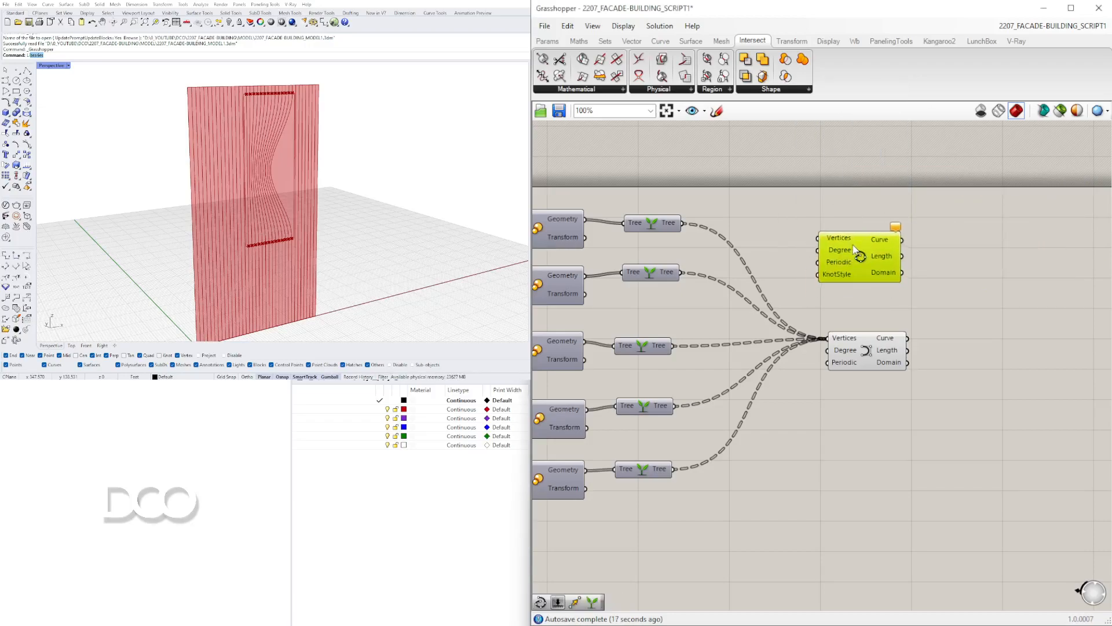
Connect the five Graft Tree outputs to the Vertices input of the Interpolate component.
{"action": "scroll", "coordinate": [854, 248], "scroll_direction": "down", "scroll_amount": 1}
{"action": "scroll", "coordinate": [801, 292], "scroll_direction": "up", "scroll_amount": 3}
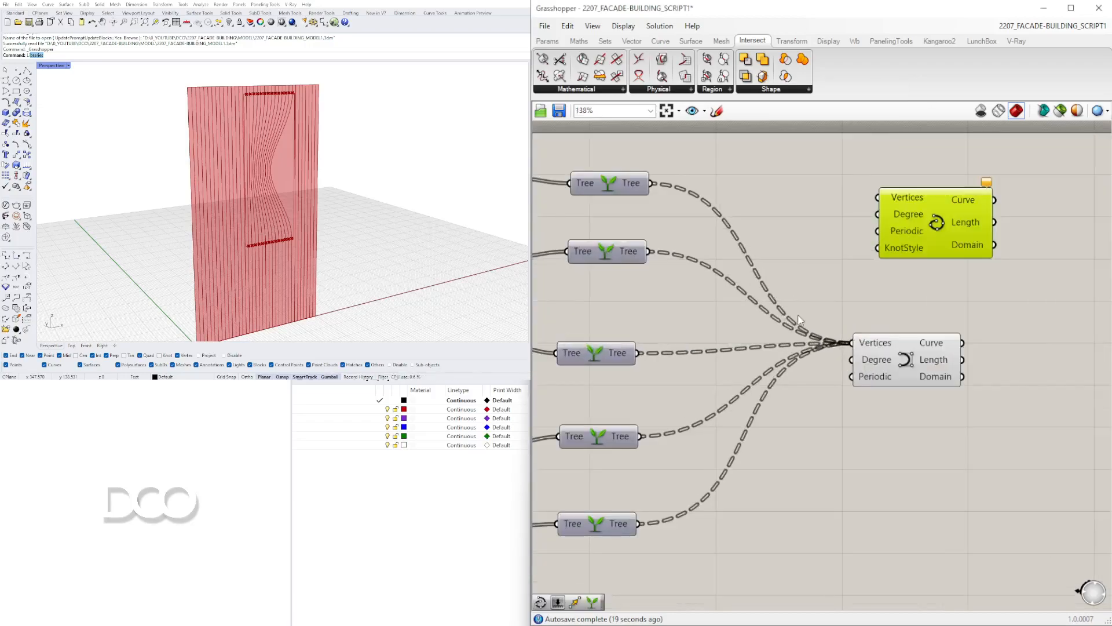
{"action": "left_click_drag", "start_coordinate": [652, 183], "coordinate": [877, 197]}
{"action": "left_click_drag", "start_coordinate": [650, 251], "coordinate": [877, 198], "text": "shift"}
{"action": "left_click_drag", "start_coordinate": [639, 352], "coordinate": [877, 198], "text": "shift"}
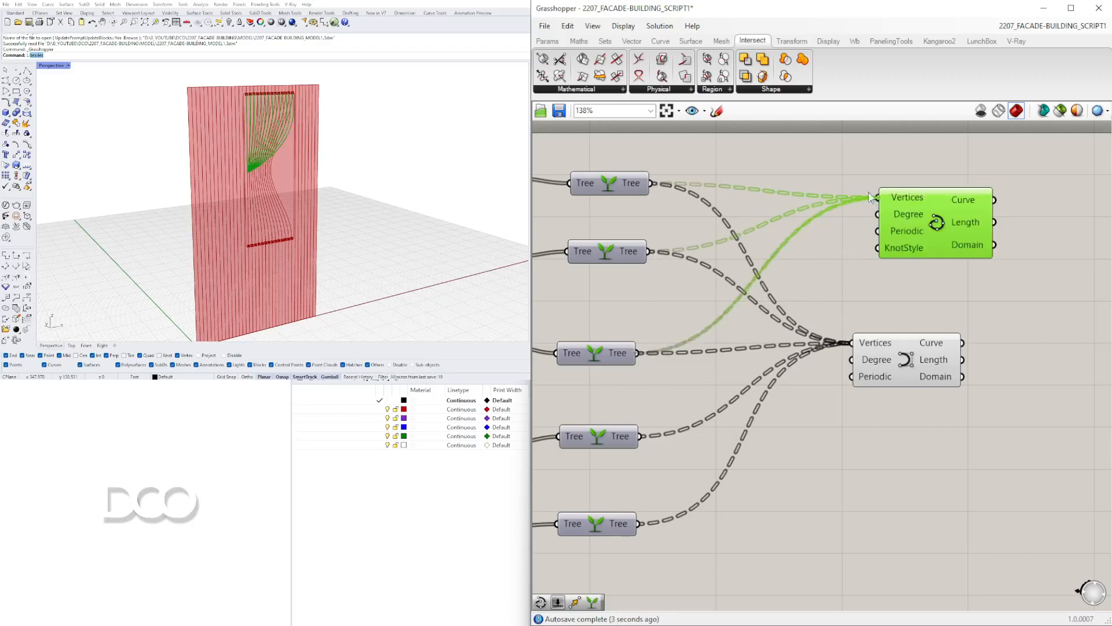
{"action": "left_click_drag", "start_coordinate": [647, 439], "coordinate": [877, 198], "text": "shift"}
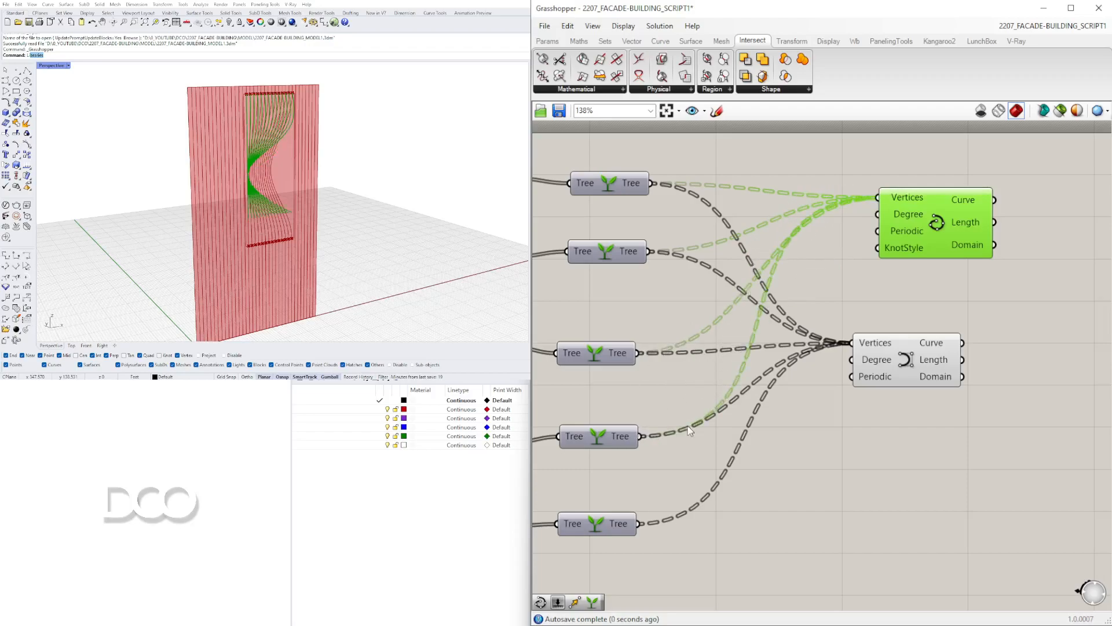
{"action": "left_click_drag", "start_coordinate": [640, 525], "coordinate": [877, 198], "text": "shift"}
Align the Nurbs Curve component below Interpolate, turn off its preview, and select Interpolate to check its curves.
{"action": "left_click_drag", "start_coordinate": [915, 370], "coordinate": [951, 366]}
{"action": "right_click", "coordinate": [944, 361]}
{"action": "left_click", "coordinate": [955, 382]}
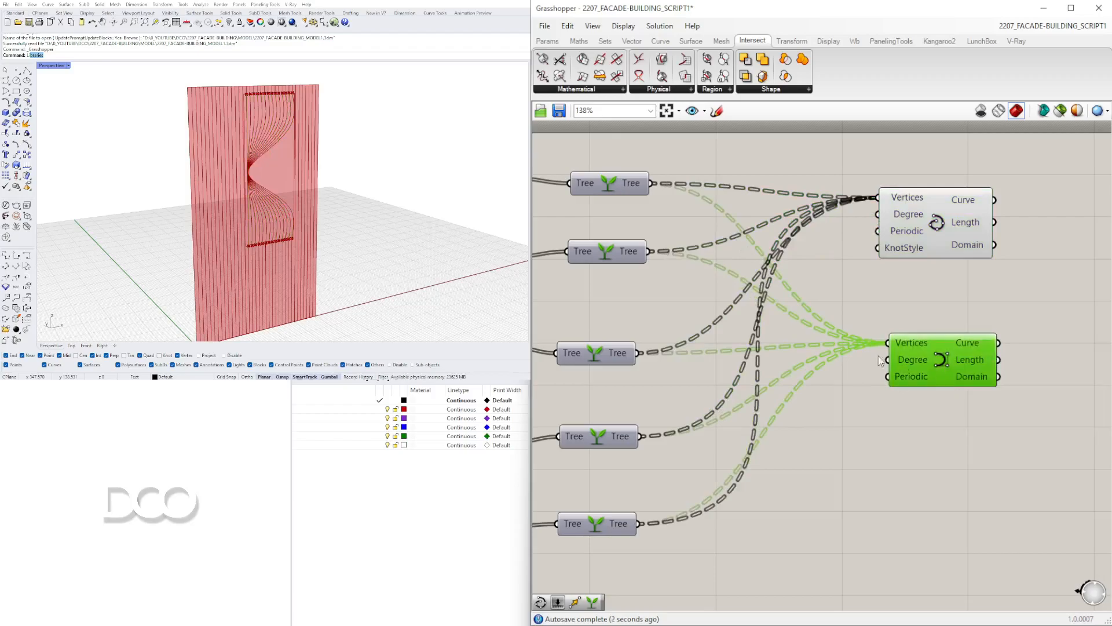
{"action": "left_click", "coordinate": [933, 220]}
Set the number slider for the scale factor to 0.362.
{"action": "scroll", "coordinate": [781, 322], "scroll_direction": "down", "scroll_amount": 5}
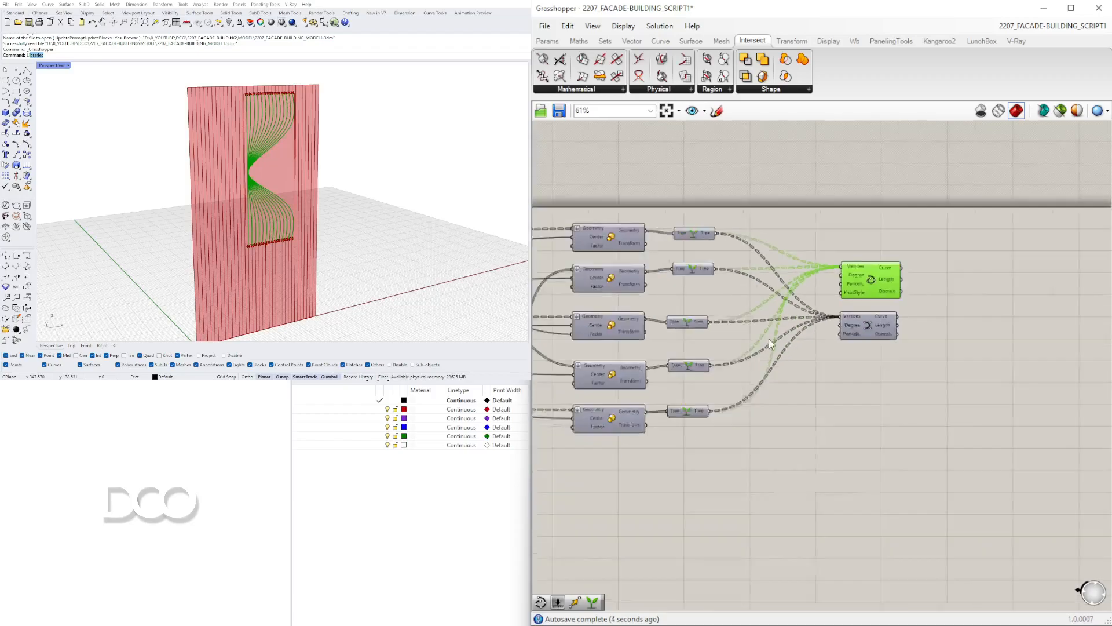
{"action": "scroll", "coordinate": [742, 347], "scroll_direction": "up", "scroll_amount": 5}
{"action": "left_click_drag", "start_coordinate": [720, 273], "coordinate": [778, 275]}
Set the maximum of the number slider feeding the Unit Z vector to 50.
{"action": "scroll", "coordinate": [772, 336], "scroll_direction": "down", "scroll_amount": 5}
{"action": "right_click_drag", "start_coordinate": [772, 415], "coordinate": [896, 320]}
{"action": "scroll", "coordinate": [764, 454], "scroll_direction": "up", "scroll_amount": 4}
{"action": "right_click_drag", "start_coordinate": [721, 417], "coordinate": [825, 411]}
{"action": "double_click", "coordinate": [693, 399]}
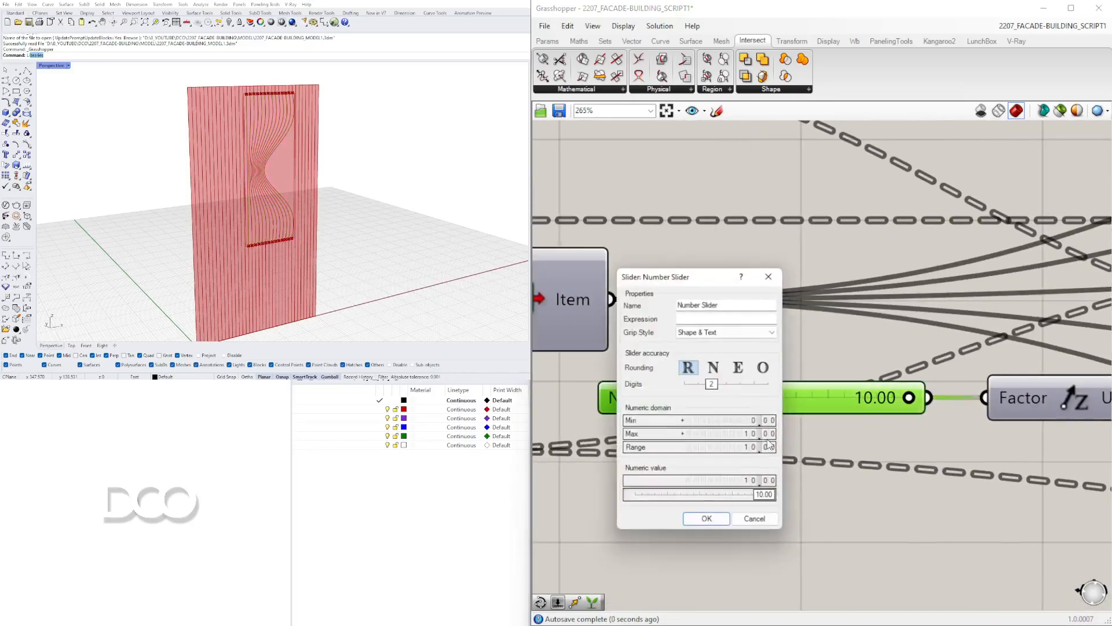
{"action": "double_click", "coordinate": [740, 434]}
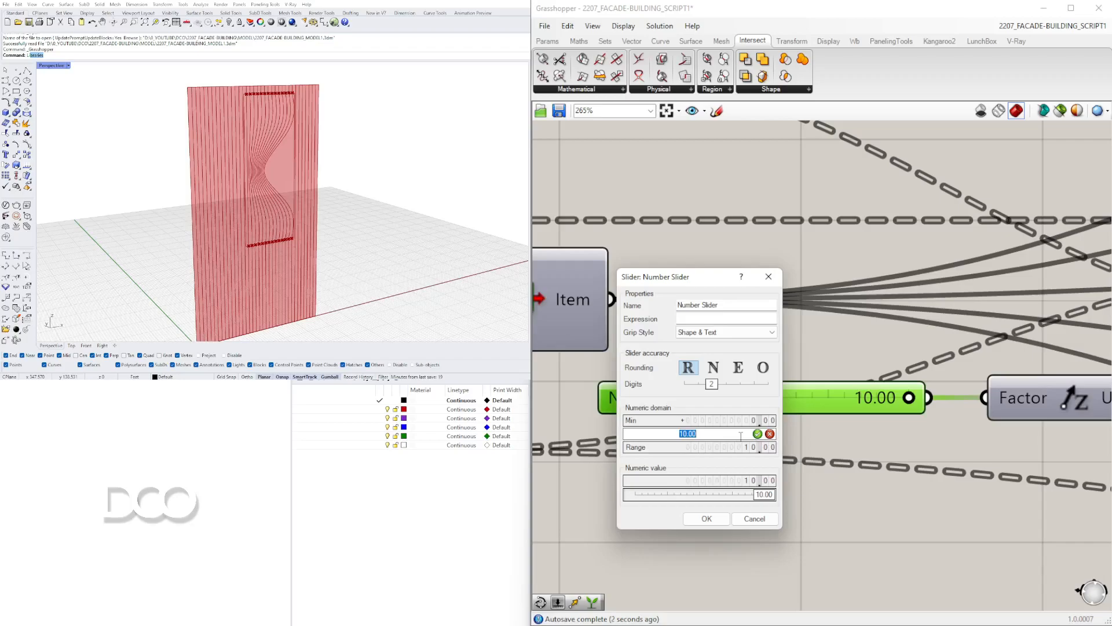
{"action": "type", "text": "50"}
{"action": "key", "text": "Return"}
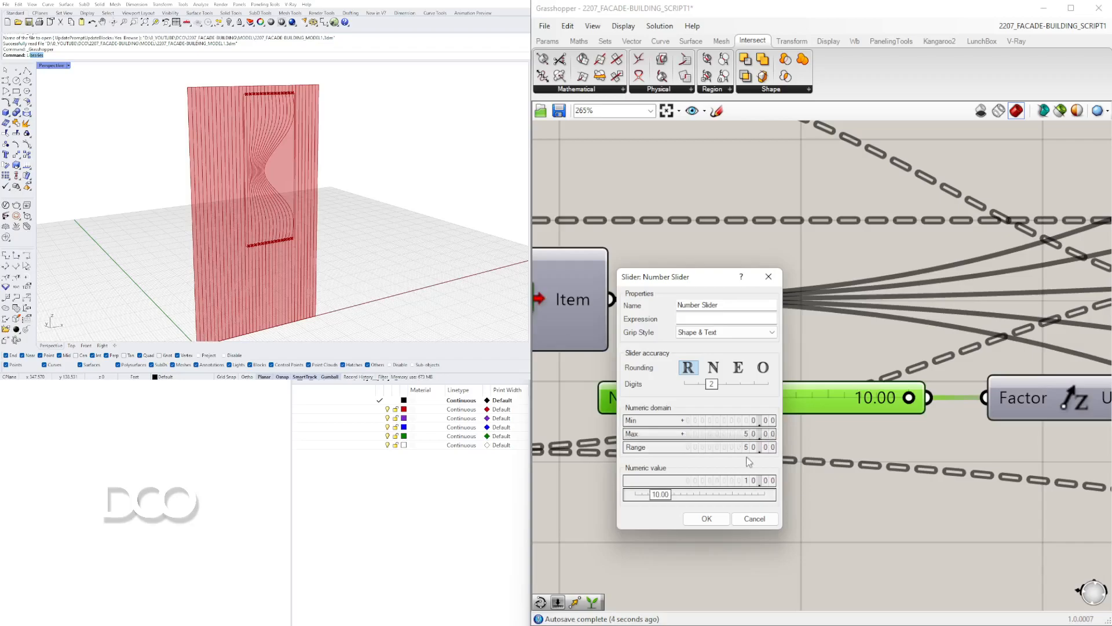
{"action": "left_click", "coordinate": [706, 517]}
Set the Unit Z vector's Factor slider to 0.76 and check the bend of the facade curves in the model.
{"action": "left_click_drag", "start_coordinate": [805, 399], "coordinate": [751, 397]}
{"action": "right_click_drag", "start_coordinate": [304, 187], "coordinate": [244, 145]}
{"action": "scroll", "coordinate": [245, 148], "scroll_direction": "up", "scroll_amount": 6}
{"action": "scroll", "coordinate": [253, 199], "scroll_direction": "down", "scroll_amount": 6}
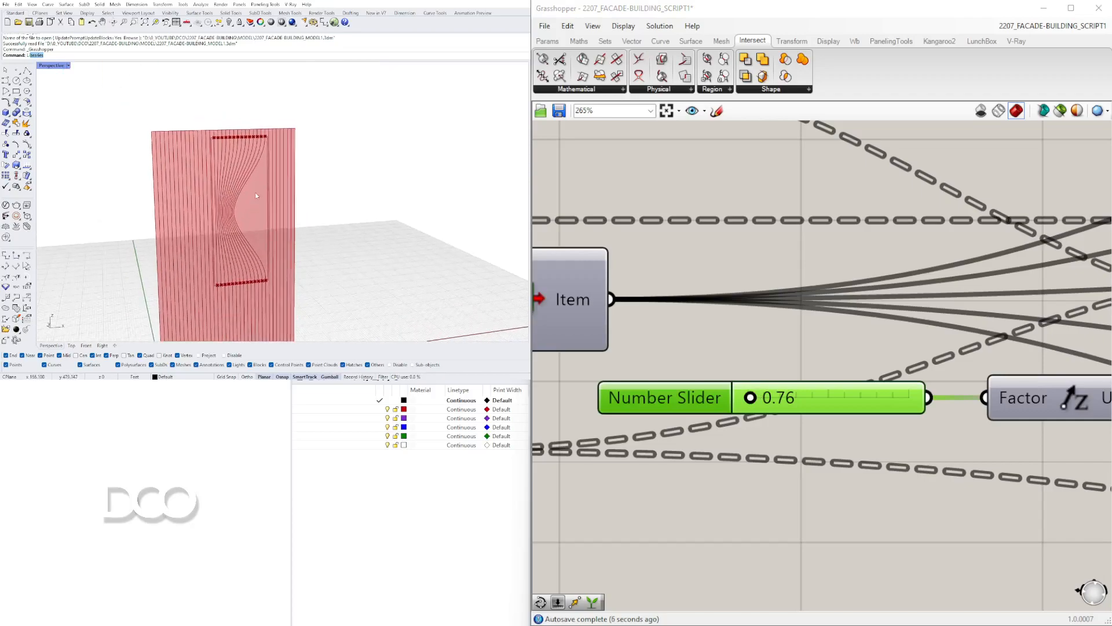
{"action": "right_click_drag", "start_coordinate": [234, 196], "coordinate": [269, 182]}
{"action": "scroll", "coordinate": [257, 165], "scroll_direction": "down", "scroll_amount": 5}
{"action": "scroll", "coordinate": [268, 182], "scroll_direction": "up", "scroll_amount": 2}
{"action": "scroll", "coordinate": [889, 336], "scroll_direction": "down", "scroll_amount": 8}
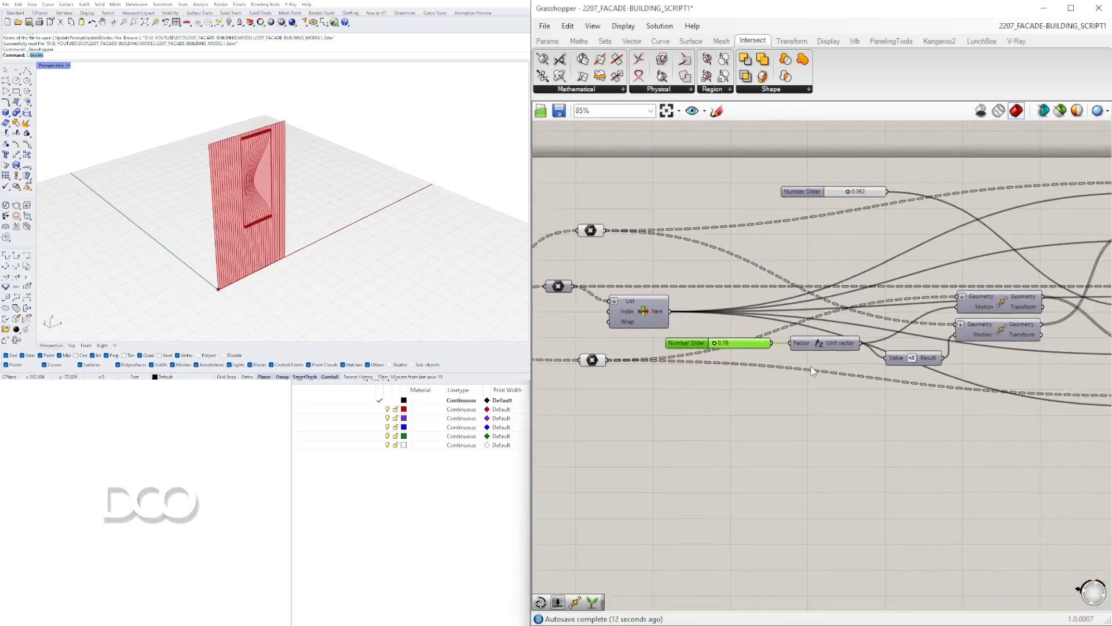
Select both Move components and shift them slightly towards the Scale components.
{"action": "scroll", "coordinate": [754, 361], "scroll_direction": "up", "scroll_amount": 3}
{"action": "right_click_drag", "start_coordinate": [542, 379], "coordinate": [897, 337]}
{"action": "left_click", "coordinate": [930, 330]}
{"action": "left_click", "coordinate": [901, 336], "text": "shift"}
{"action": "left_click_drag", "start_coordinate": [903, 316], "coordinate": [927, 310]}
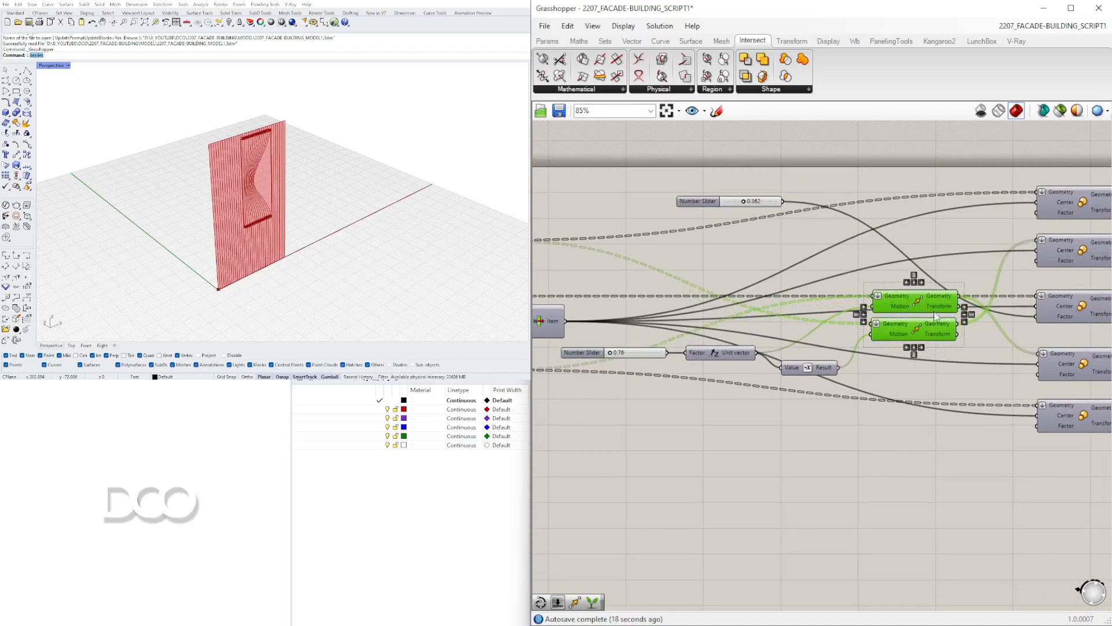
Examine how the point data passes from the Move components through the Scale components to Interpolate's Vertices.
{"action": "scroll", "coordinate": [934, 317], "scroll_direction": "up", "scroll_amount": 3}
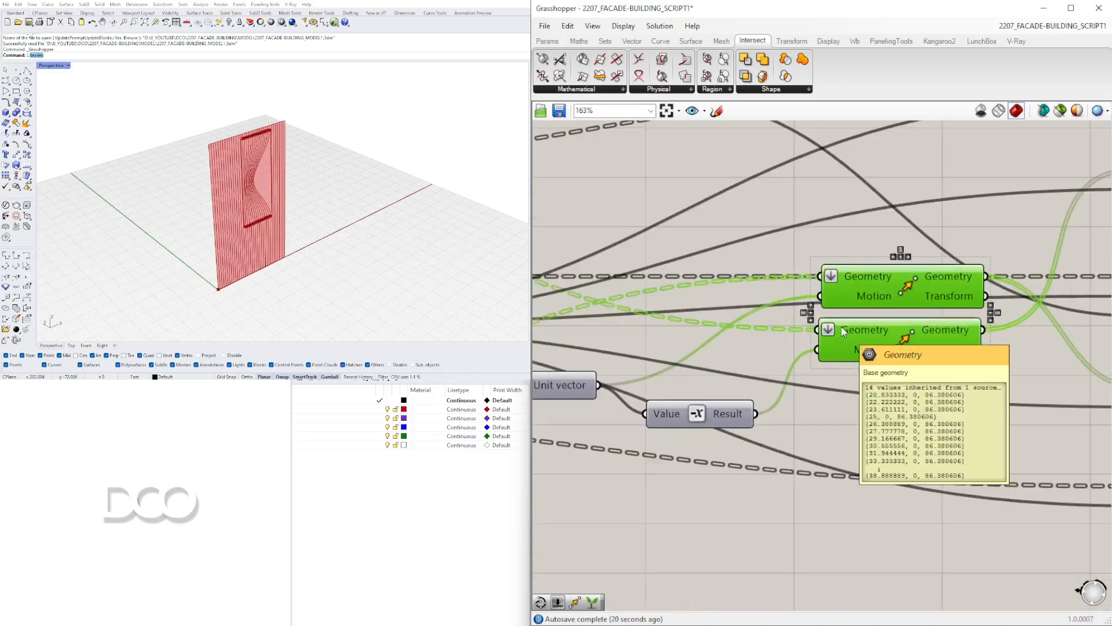
{"action": "mouse_move", "coordinate": [886, 350]}
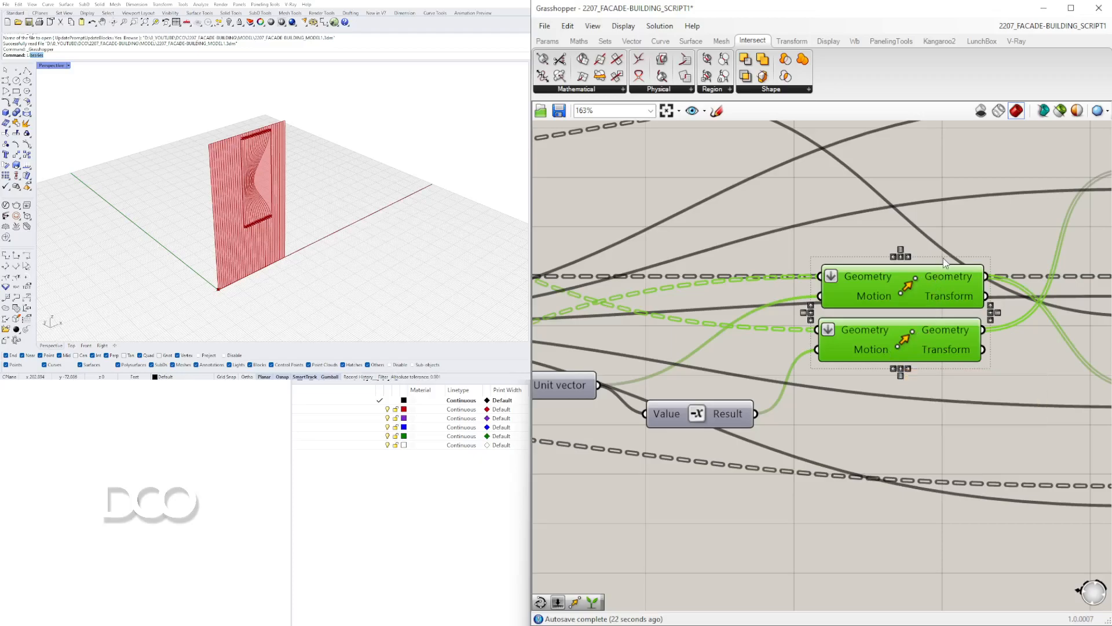
{"action": "scroll", "coordinate": [925, 296], "scroll_direction": "down", "scroll_amount": 3}
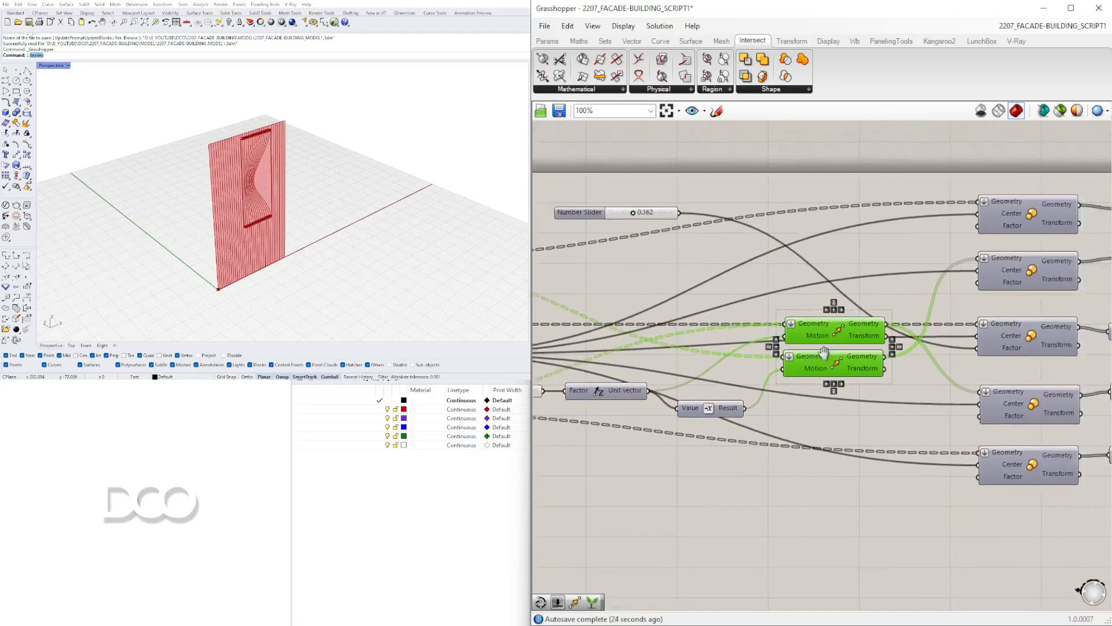
{"action": "right_click_drag", "start_coordinate": [884, 322], "coordinate": [810, 325]}
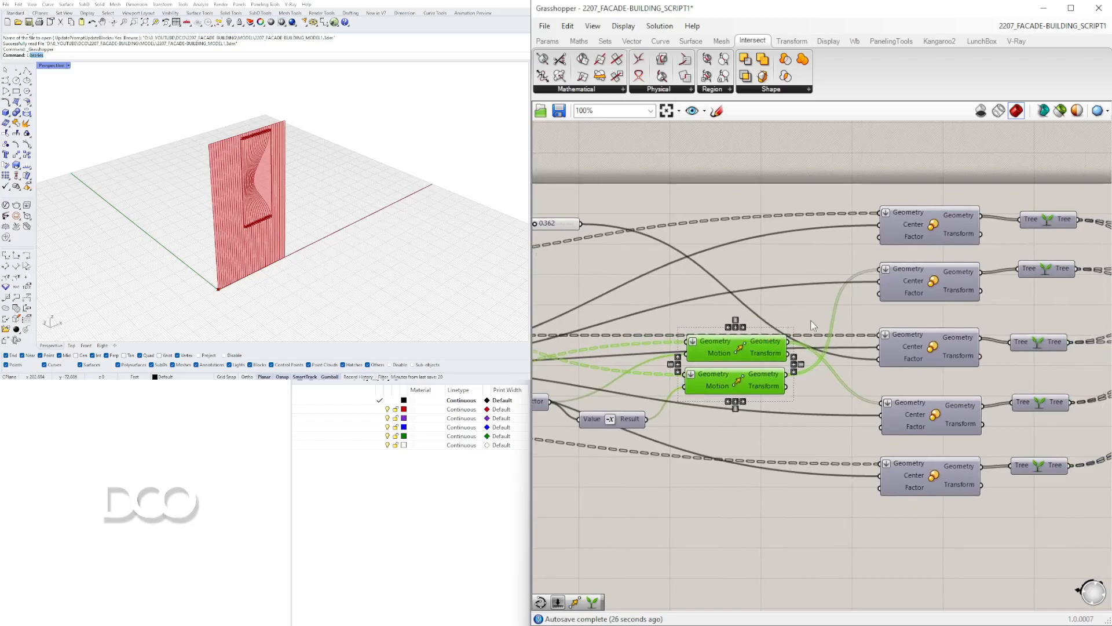
{"action": "mouse_move", "coordinate": [775, 341]}
{"action": "left_click", "coordinate": [793, 285]}
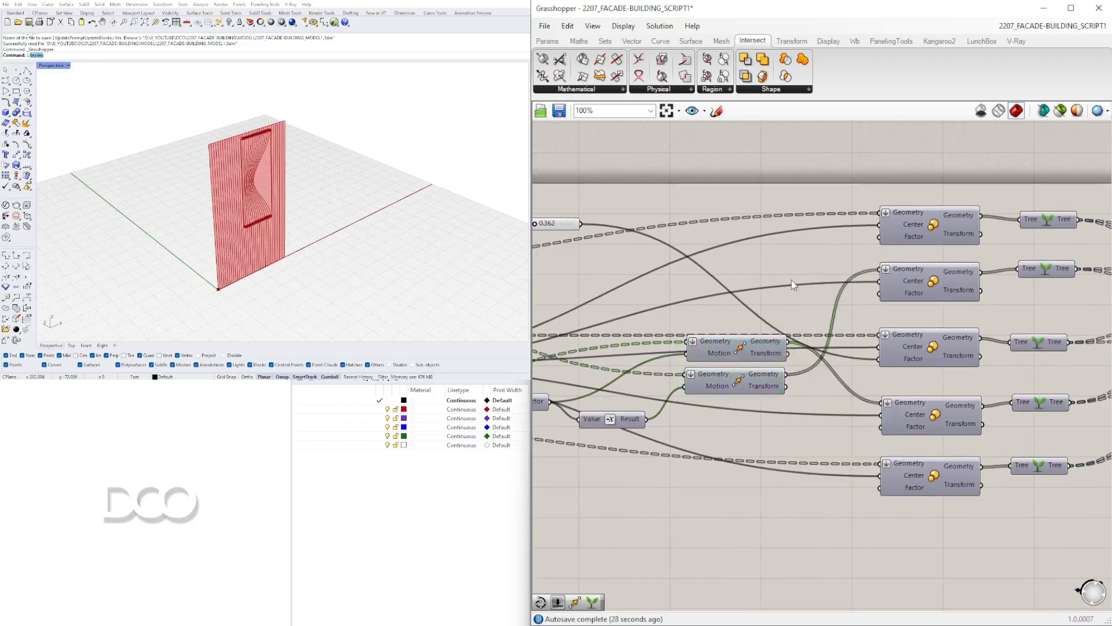
{"action": "left_click", "coordinate": [766, 378]}
{"action": "mouse_move", "coordinate": [768, 379]}
{"action": "left_click", "coordinate": [911, 267]}
{"action": "mouse_move", "coordinate": [911, 270]}
{"action": "mouse_move", "coordinate": [954, 273]}
{"action": "right_click_drag", "start_coordinate": [1088, 269], "coordinate": [772, 264]}
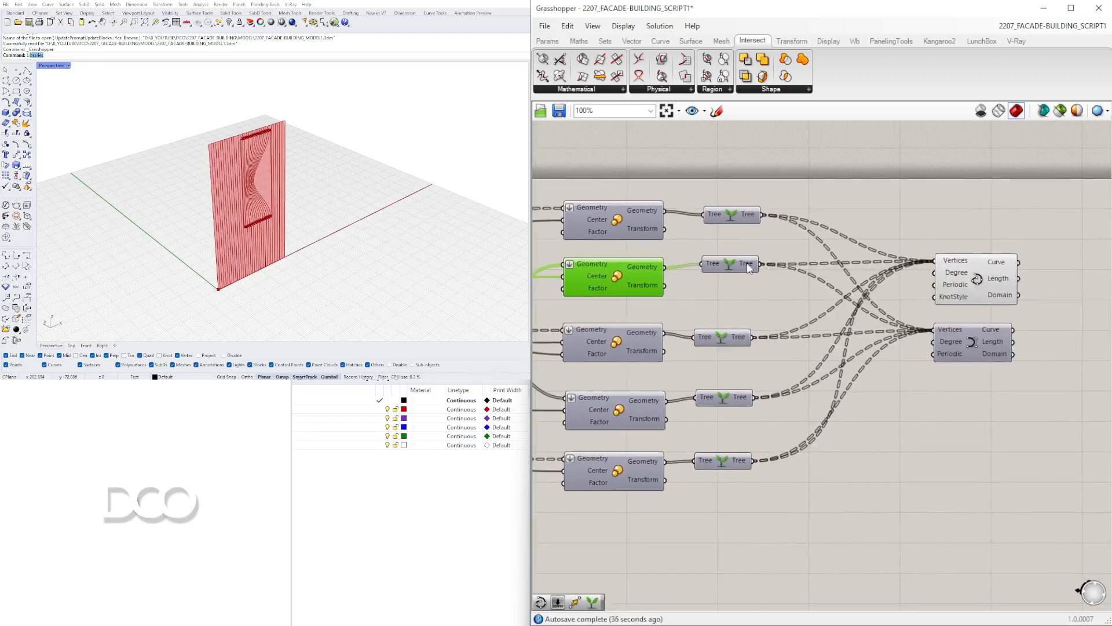
{"action": "left_click", "coordinate": [1001, 291]}
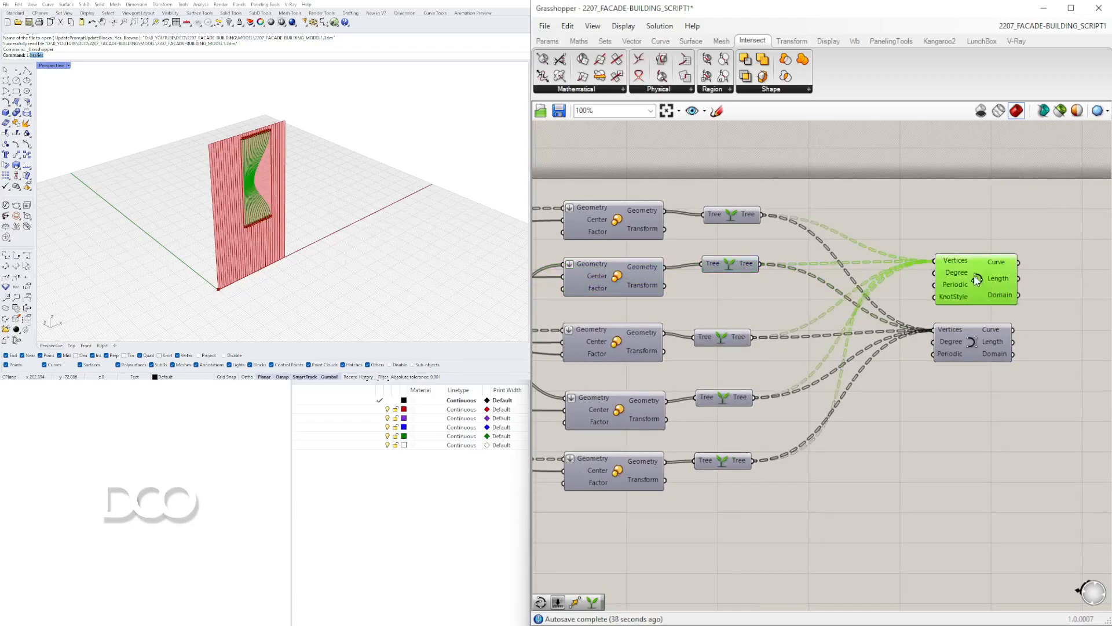
{"action": "mouse_move", "coordinate": [952, 264]}
{"action": "left_click", "coordinate": [950, 239]}
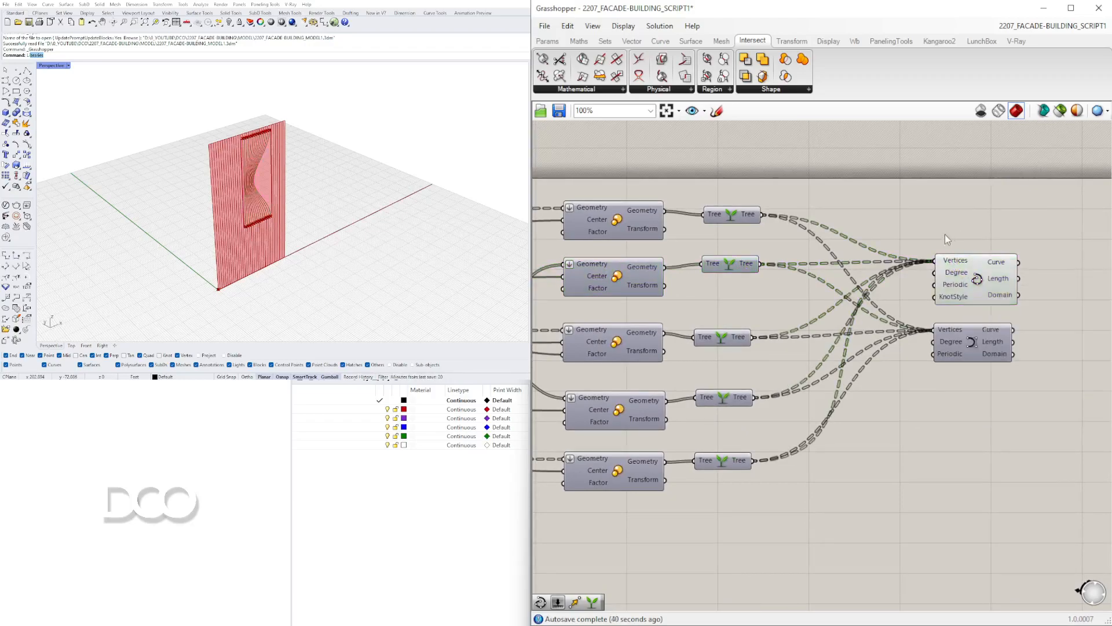
{"action": "mouse_move", "coordinate": [364, 153]}
{"action": "right_mouse_down"}
{"action": "mouse_move", "coordinate": [280, 156]}
{"action": "mouse_move", "coordinate": [357, 159]}
{"action": "right_mouse_up"}
{"action": "left_click", "coordinate": [585, 207]}
{"action": "mouse_move", "coordinate": [635, 212]}
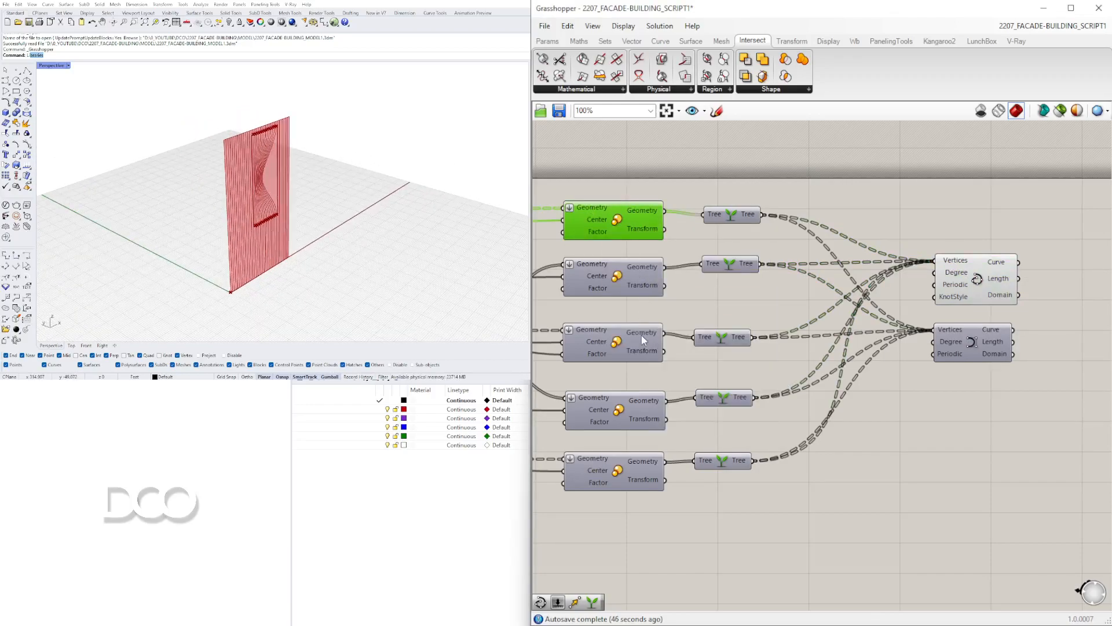
Examine the interpolated curves and the region's upper edge in the facade model from several distances and angles.
{"action": "scroll", "coordinate": [307, 164], "scroll_direction": "down", "scroll_amount": 3}
{"action": "right_click_drag", "start_coordinate": [307, 165], "coordinate": [328, 215]}
{"action": "scroll", "coordinate": [238, 173], "scroll_direction": "up", "scroll_amount": 8}
{"action": "scroll", "coordinate": [315, 214], "scroll_direction": "down", "scroll_amount": 3}
{"action": "scroll", "coordinate": [317, 224], "scroll_direction": "down", "scroll_amount": 2}
{"action": "scroll", "coordinate": [294, 212], "scroll_direction": "up", "scroll_amount": 2}
{"action": "scroll", "coordinate": [294, 210], "scroll_direction": "down", "scroll_amount": 2}
{"action": "scroll", "coordinate": [218, 291], "scroll_direction": "up", "scroll_amount": 5}
{"action": "scroll", "coordinate": [223, 291], "scroll_direction": "down", "scroll_amount": 3}
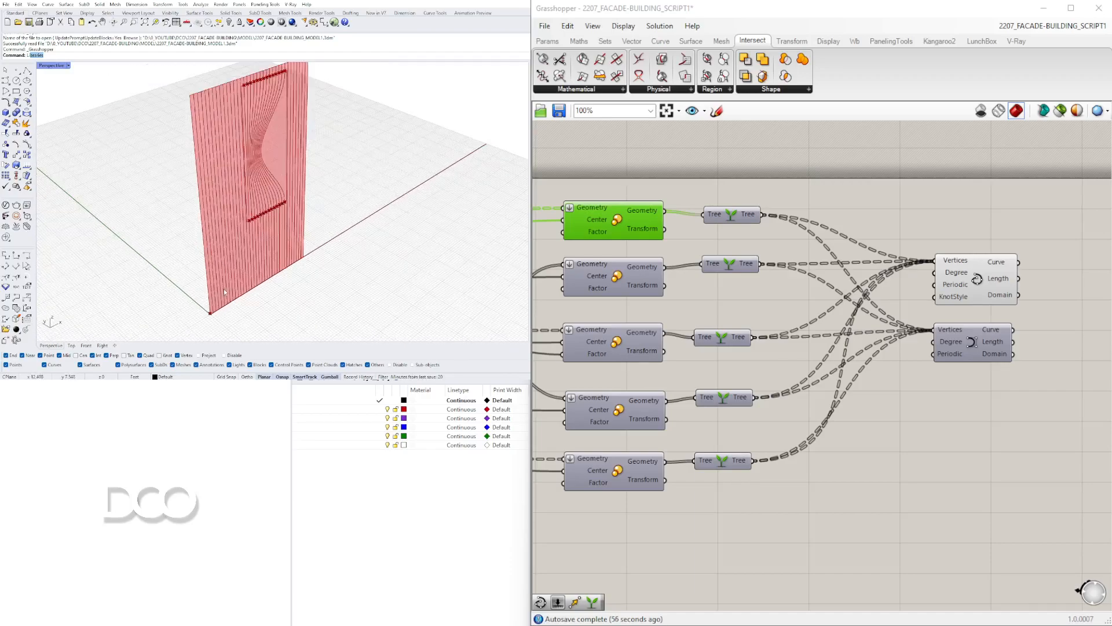
{"action": "right_click_drag", "start_coordinate": [223, 291], "coordinate": [224, 303], "text": "shift"}
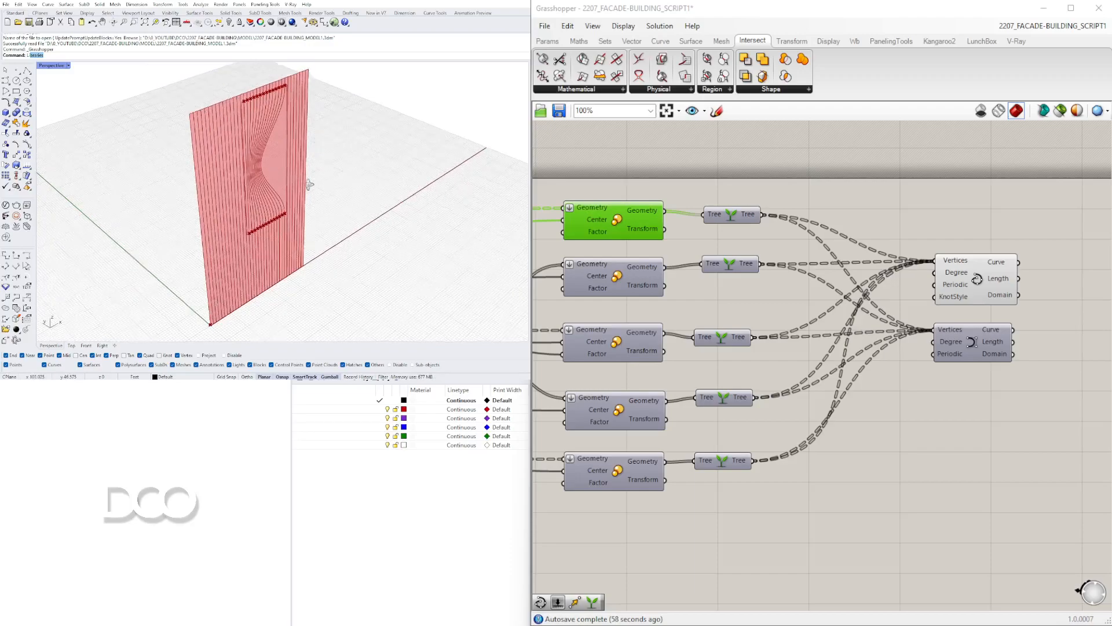
{"action": "scroll", "coordinate": [280, 104], "scroll_direction": "up", "scroll_amount": 8}
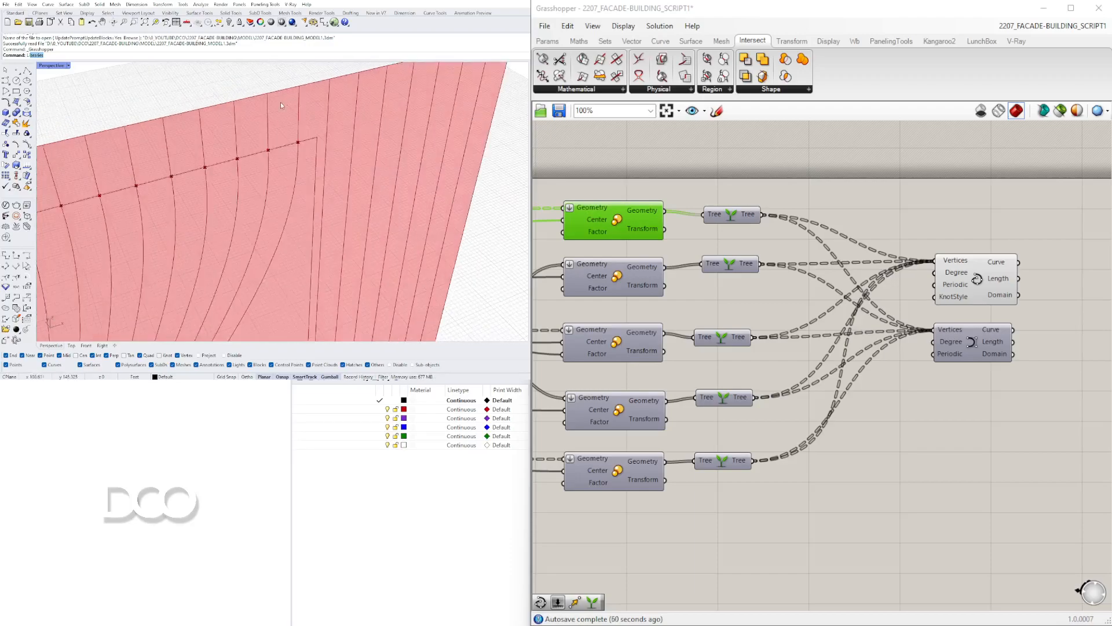
{"action": "scroll", "coordinate": [280, 102], "scroll_direction": "down", "scroll_amount": 6}
{"action": "scroll", "coordinate": [281, 102], "scroll_direction": "up", "scroll_amount": 5}
{"action": "scroll", "coordinate": [332, 127], "scroll_direction": "down", "scroll_amount": 5}
{"action": "right_click_drag", "start_coordinate": [332, 127], "coordinate": [310, 179]}
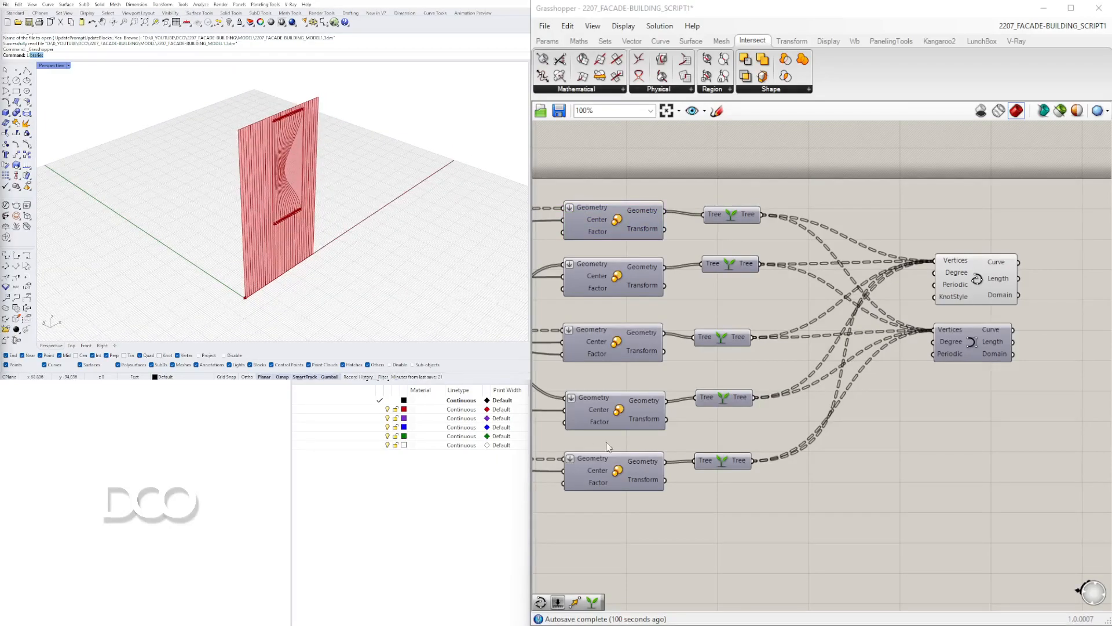
Add a Join Curves component beyond the Interpolate and Nurbs Curve components.
{"action": "scroll", "coordinate": [969, 463], "scroll_direction": "down", "scroll_amount": 1}
{"action": "double_click", "coordinate": [838, 510]}
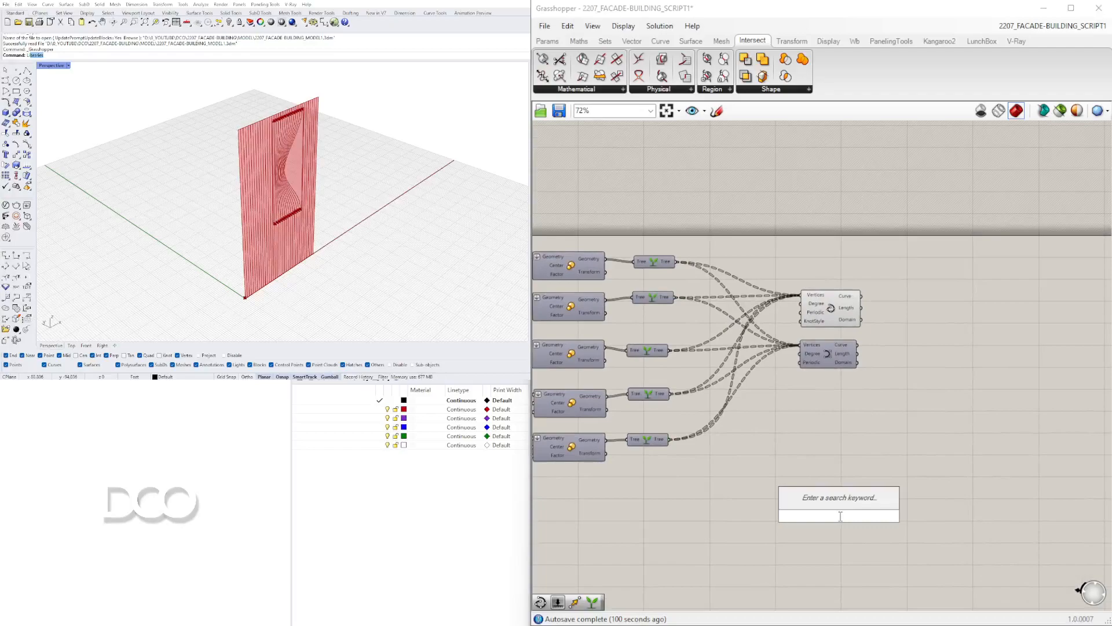
{"action": "type", "text": "JOIN"}
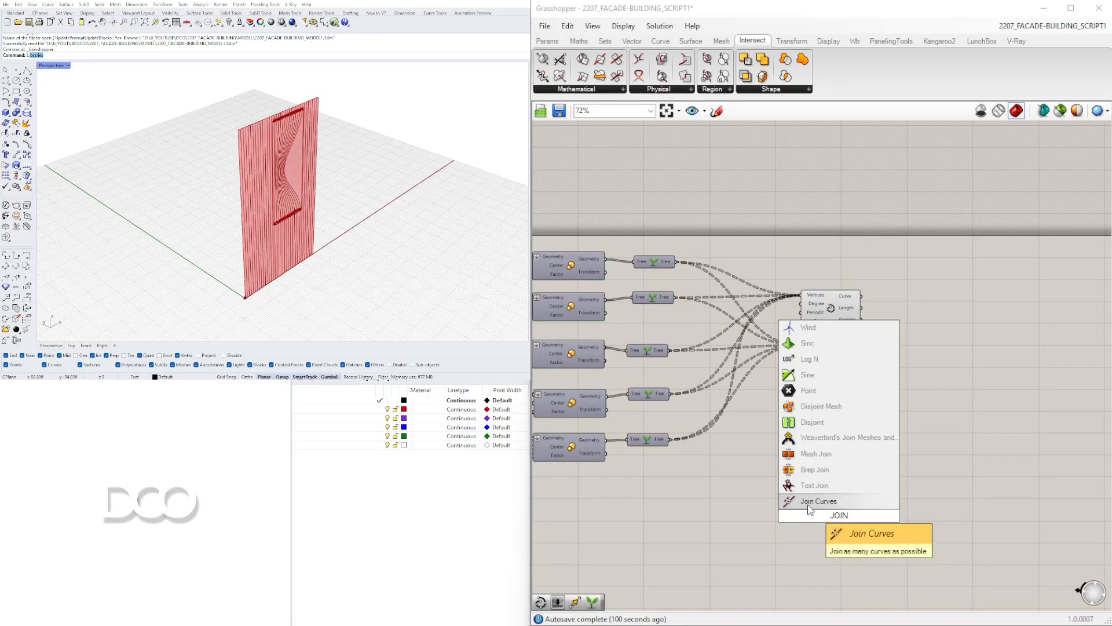
{"action": "left_click", "coordinate": [808, 502]}
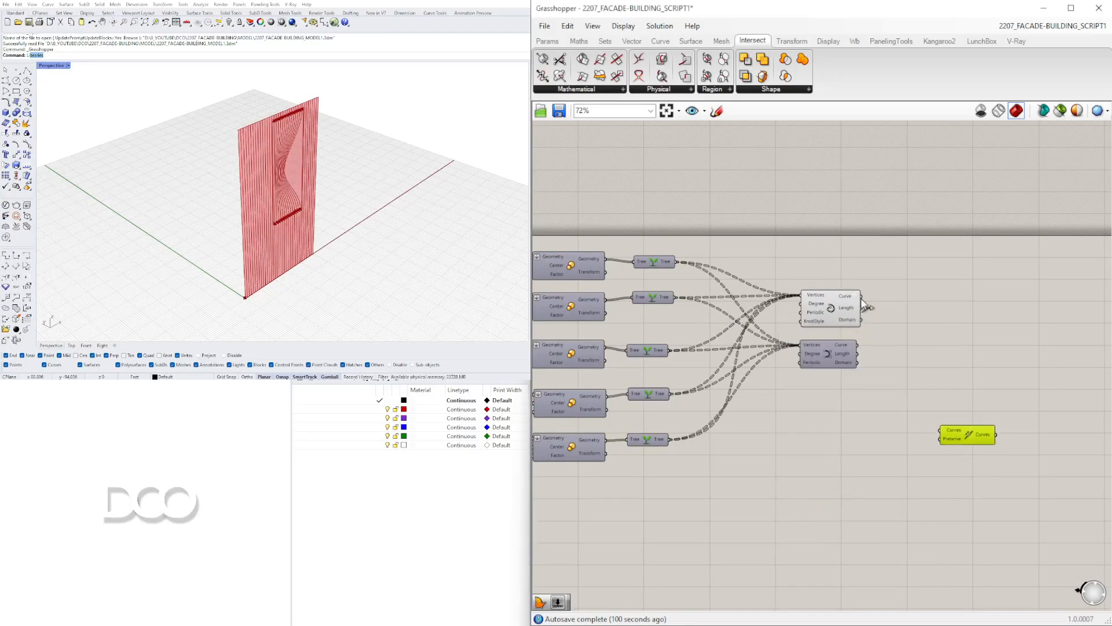
{"action": "left_click_drag", "start_coordinate": [962, 433], "coordinate": [1020, 460]}
Feed the vertical facade lines outside the region into the Join Curves input together with the Interpolate curves.
{"action": "scroll", "coordinate": [945, 454], "scroll_direction": "down", "scroll_amount": 5}
{"action": "right_click_drag", "start_coordinate": [753, 455], "coordinate": [908, 426]}
{"action": "scroll", "coordinate": [800, 373], "scroll_direction": "up", "scroll_amount": 8}
{"action": "right_click_drag", "start_coordinate": [626, 383], "coordinate": [938, 327]}
{"action": "scroll", "coordinate": [938, 326], "scroll_direction": "down", "scroll_amount": 1}
{"action": "right_click_drag", "start_coordinate": [581, 373], "coordinate": [788, 355]}
{"action": "left_click", "coordinate": [756, 306]}
{"action": "right_click_drag", "start_coordinate": [783, 307], "coordinate": [668, 319]}
{"action": "left_click_drag", "start_coordinate": [714, 298], "coordinate": [949, 322]}
{"action": "scroll", "coordinate": [695, 307], "scroll_direction": "down", "scroll_amount": 8}
{"action": "scroll", "coordinate": [840, 324], "scroll_direction": "up", "scroll_amount": 7}
Flatten the Curves input of Join Curves and select the component to check its curves.
{"action": "right_click", "coordinate": [957, 326]}
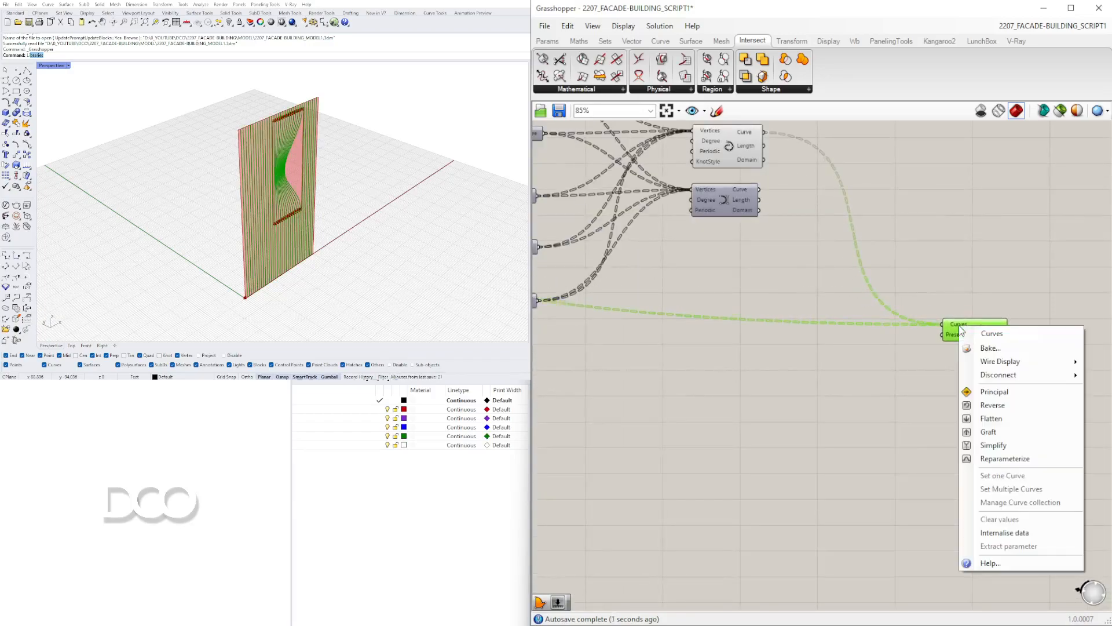
{"action": "left_click", "coordinate": [991, 419]}
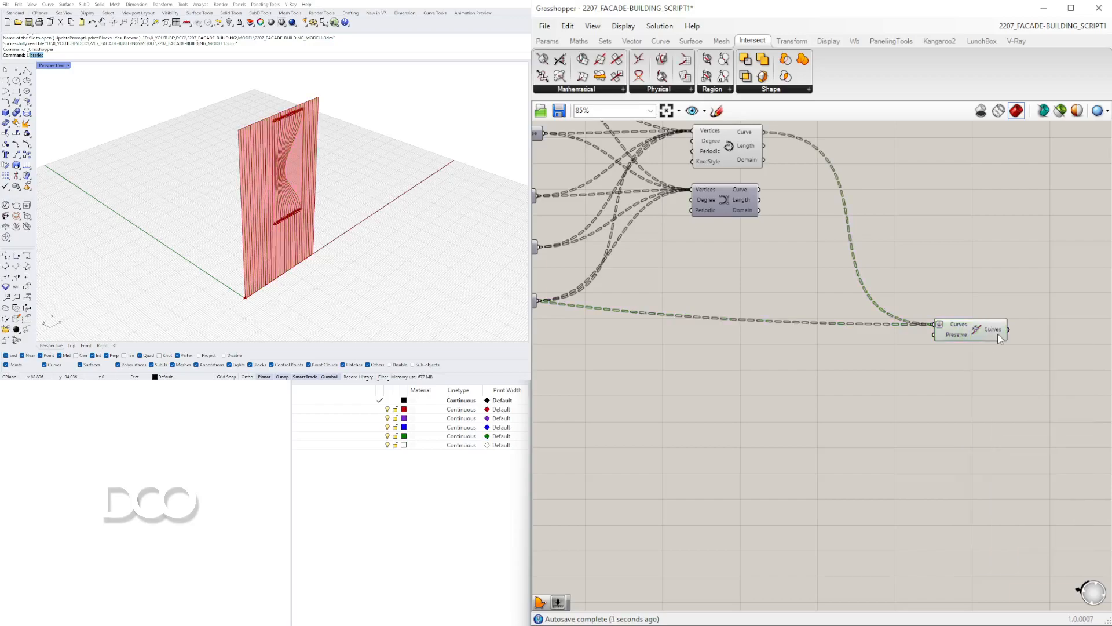
{"action": "left_click", "coordinate": [994, 333]}
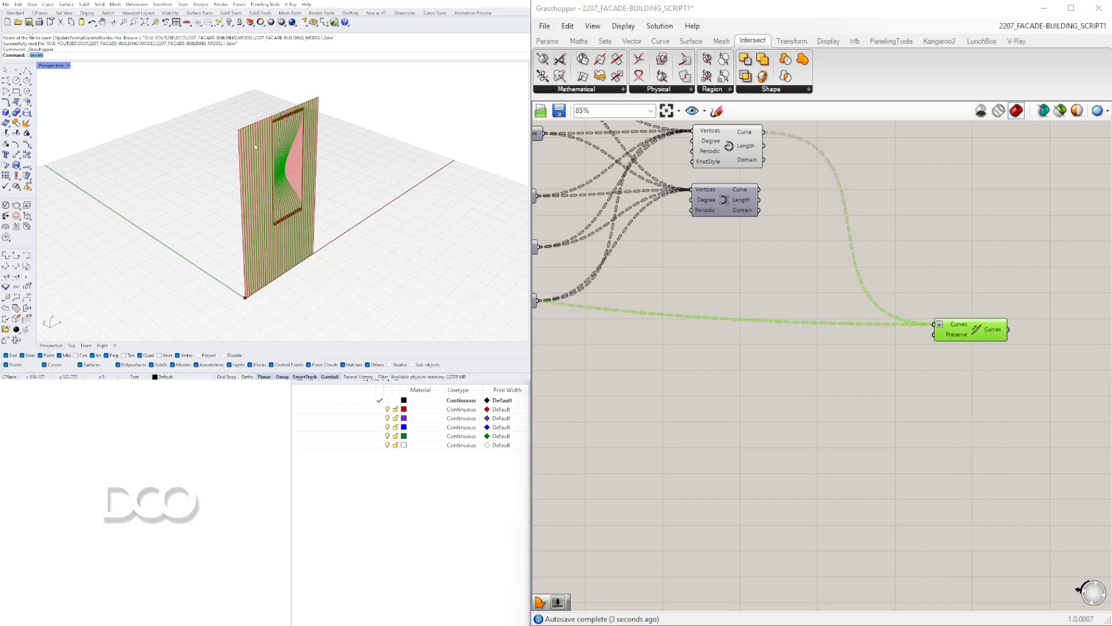
Reposition the Join Curves component level with Interpolate and orbit the model to inspect the facade.
{"action": "right_click_drag", "start_coordinate": [949, 363], "coordinate": [779, 425]}
{"action": "scroll", "coordinate": [768, 443], "scroll_direction": "down", "scroll_amount": 3}
{"action": "left_click_drag", "start_coordinate": [830, 265], "coordinate": [828, 270]}
{"action": "left_click", "coordinate": [753, 255]}
{"action": "right_click_drag", "start_coordinate": [335, 243], "coordinate": [368, 242]}
Turn off the preview of the Interpolate component.
{"action": "left_click", "coordinate": [657, 295]}
{"action": "scroll", "coordinate": [656, 296], "scroll_direction": "up", "scroll_amount": 5}
{"action": "scroll", "coordinate": [664, 298], "scroll_direction": "down", "scroll_amount": 4}
{"action": "right_click_drag", "start_coordinate": [752, 349], "coordinate": [948, 380]}
{"action": "scroll", "coordinate": [893, 346], "scroll_direction": "down", "scroll_amount": 2}
{"action": "scroll", "coordinate": [893, 341], "scroll_direction": "up", "scroll_amount": 1}
{"action": "right_click", "coordinate": [887, 337]}
{"action": "left_click", "coordinate": [903, 360]}
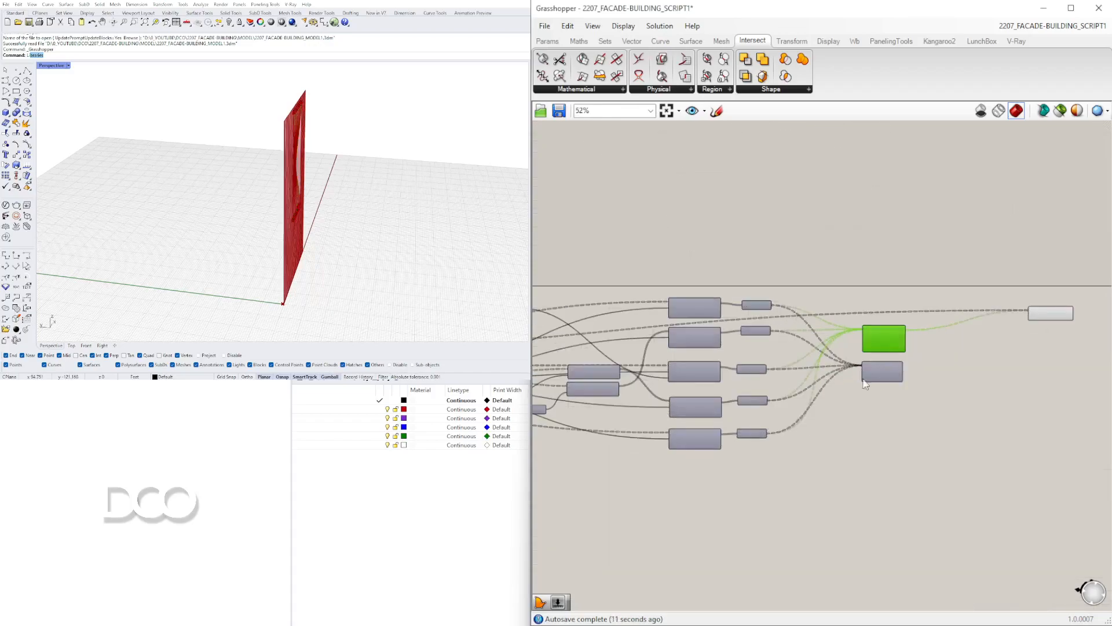
Select the upstream region, point and List Item components together and turn off their preview.
{"action": "scroll", "coordinate": [881, 380], "scroll_direction": "down", "scroll_amount": 3}
{"action": "right_click_drag", "start_coordinate": [583, 373], "coordinate": [731, 384]}
{"action": "scroll", "coordinate": [708, 386], "scroll_direction": "up", "scroll_amount": 8}
{"action": "scroll", "coordinate": [630, 415], "scroll_direction": "down", "scroll_amount": 5}
{"action": "left_click_drag", "start_coordinate": [963, 489], "coordinate": [698, 330]}
{"action": "middle_click", "coordinate": [728, 323]}
{"action": "left_click", "coordinate": [767, 285]}
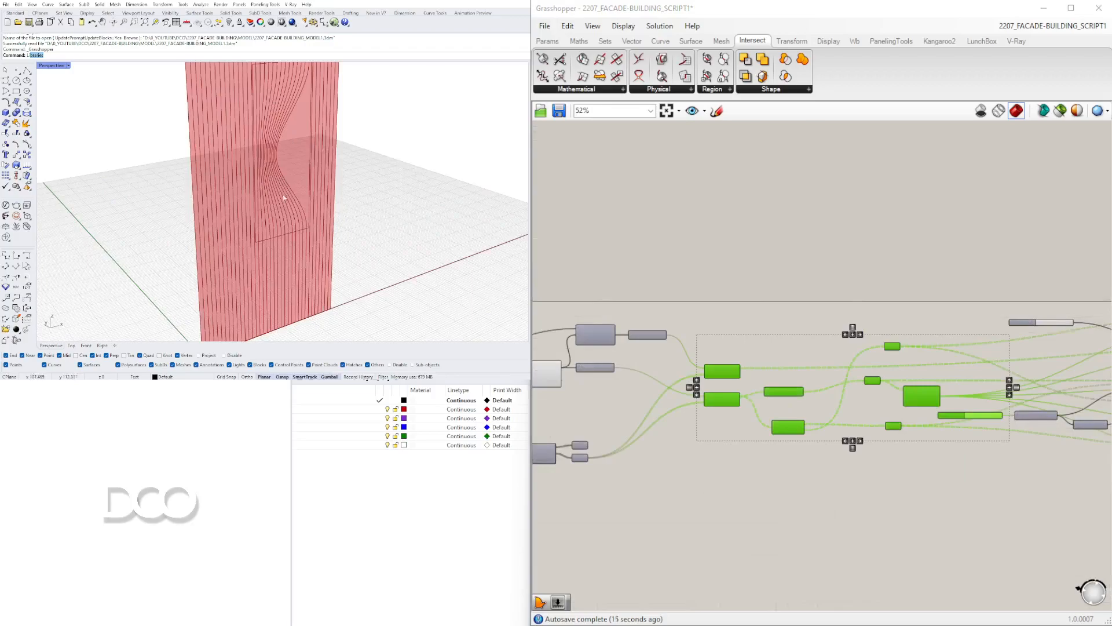
Add an End Points component beside Join Curves and feed it the joined curves.
{"action": "scroll", "coordinate": [773, 341], "scroll_direction": "down", "scroll_amount": 4}
{"action": "scroll", "coordinate": [869, 324], "scroll_direction": "up", "scroll_amount": 8}
{"action": "left_click", "coordinate": [866, 324]}
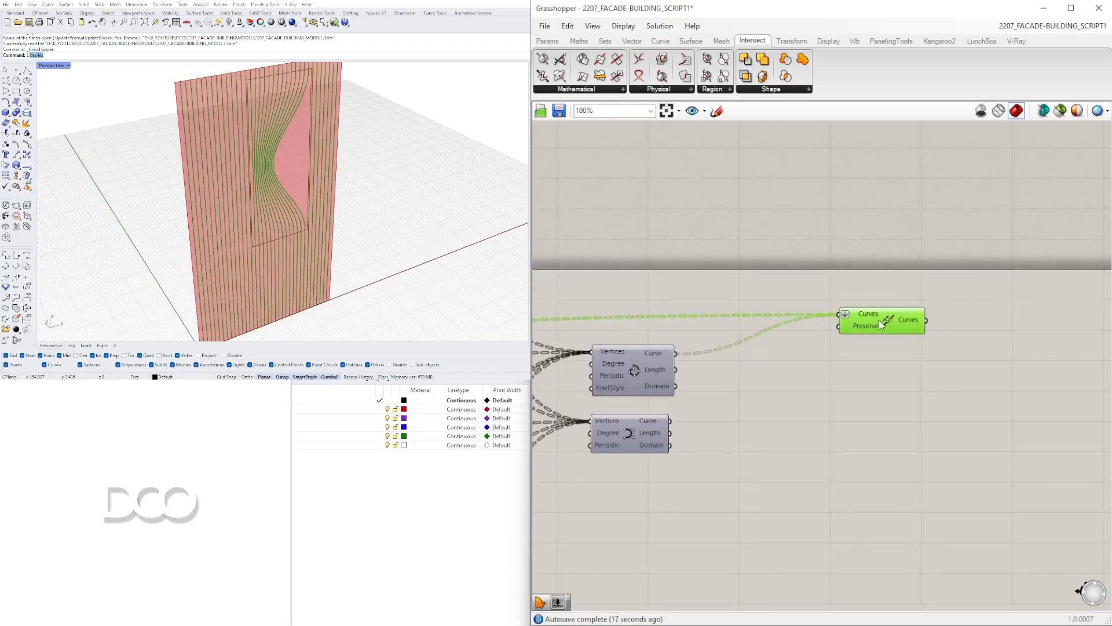
{"action": "double_click", "coordinate": [865, 345]}
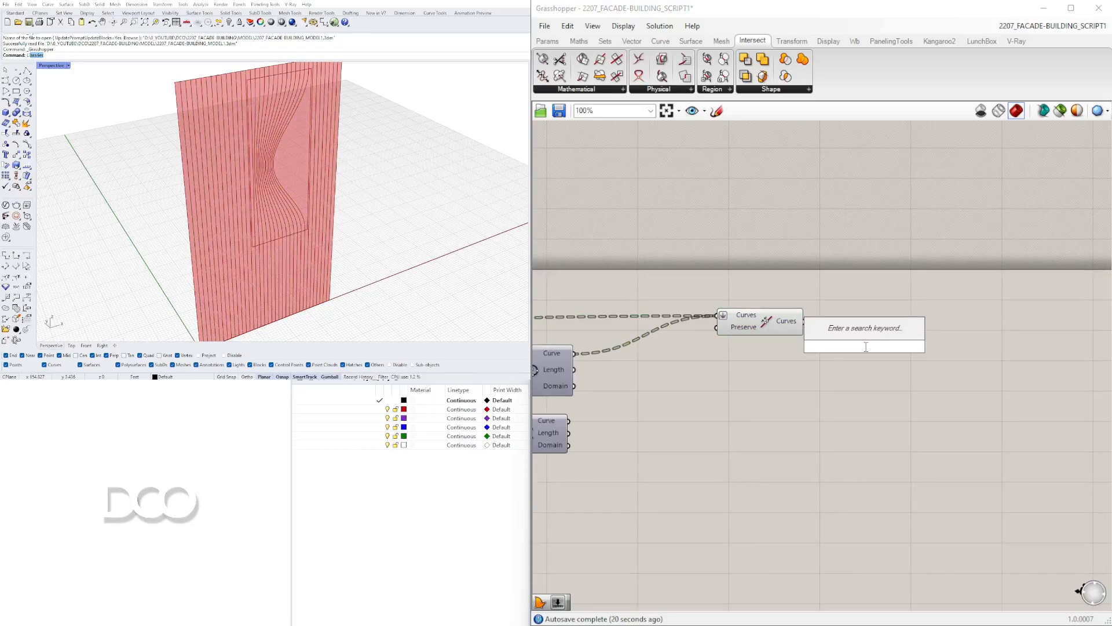
{"action": "type", "text": "end"}
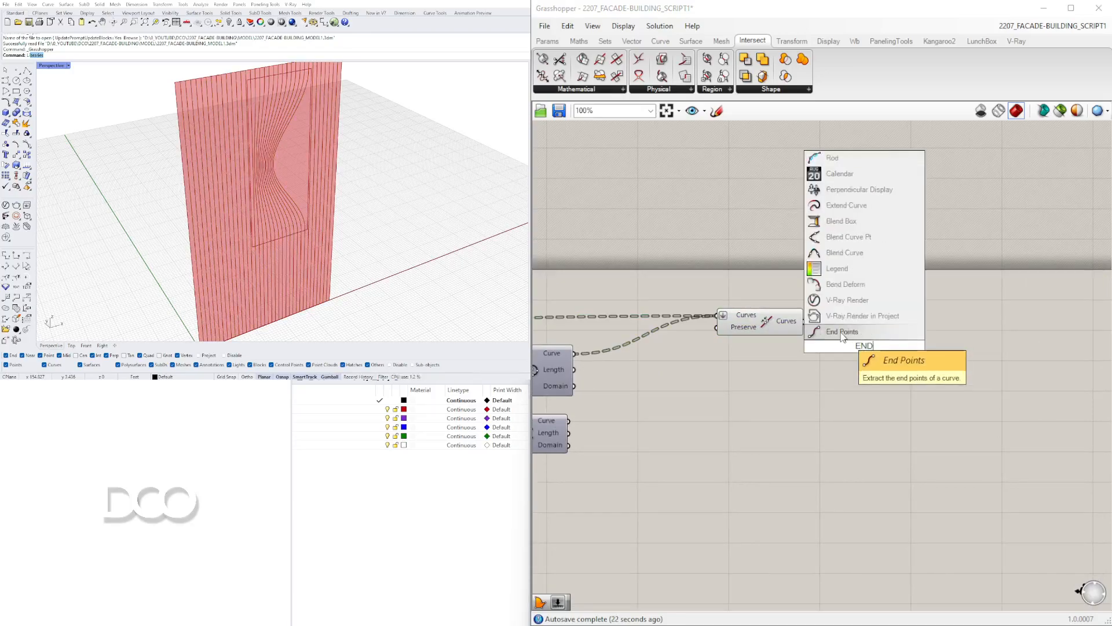
{"action": "left_click", "coordinate": [828, 339]}
{"action": "left_click_drag", "start_coordinate": [840, 349], "coordinate": [842, 306]}
{"action": "left_click", "coordinate": [858, 373]}
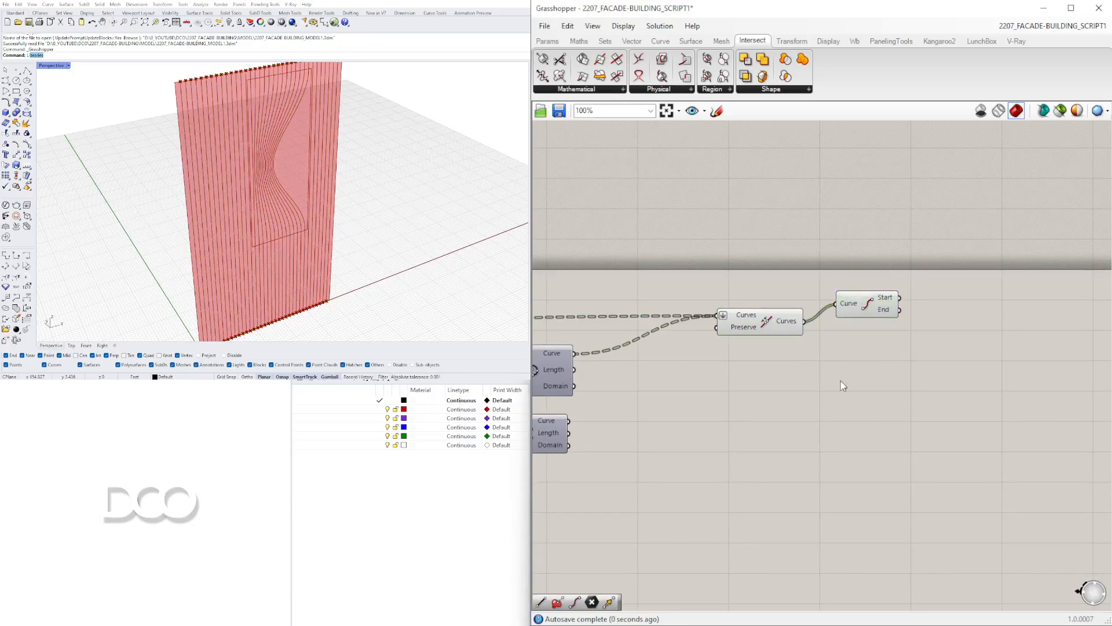
Examine the extracted start and end points along the lower and upper edges of the facade.
{"action": "scroll", "coordinate": [301, 259], "scroll_direction": "up", "scroll_amount": 5}
{"action": "scroll", "coordinate": [300, 259], "scroll_direction": "up", "scroll_amount": 3}
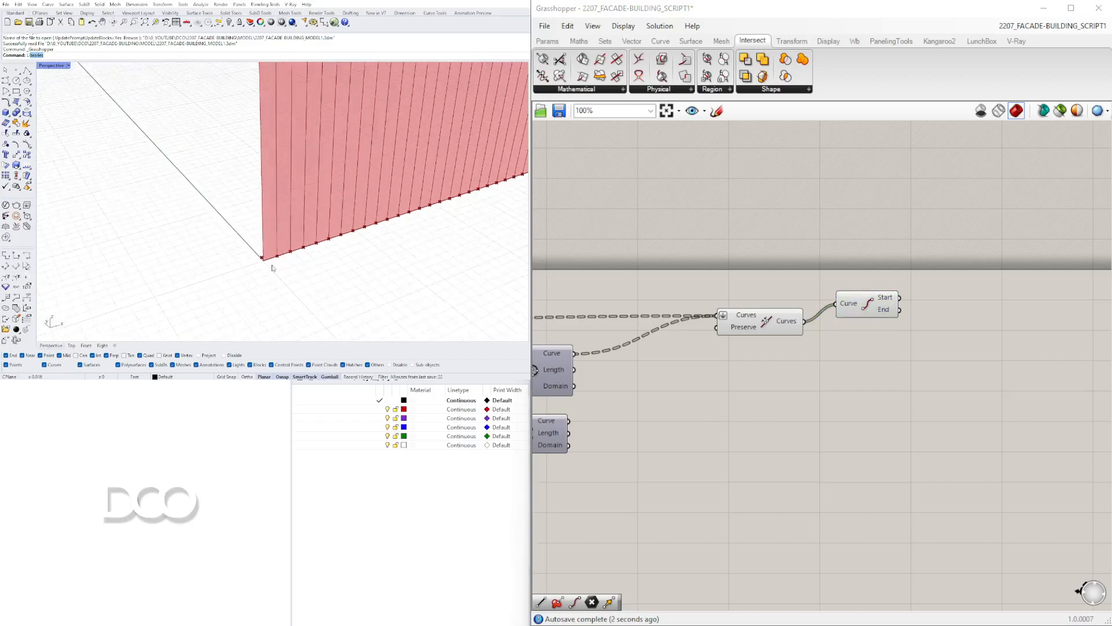
{"action": "left_click", "coordinate": [870, 309]}
{"action": "scroll", "coordinate": [302, 255], "scroll_direction": "up", "scroll_amount": 6}
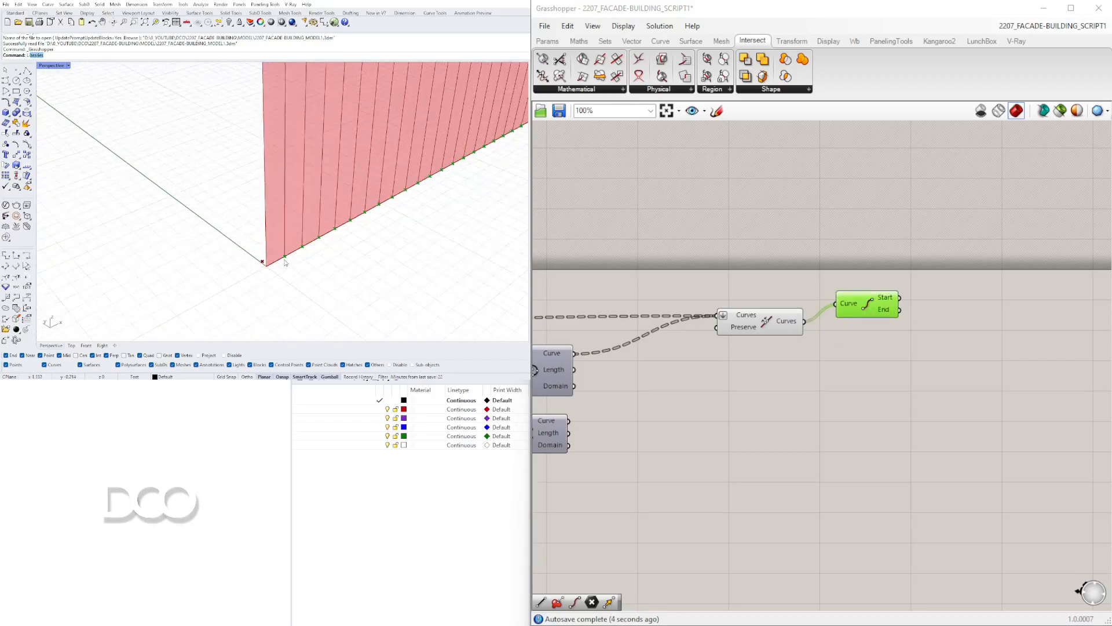
{"action": "scroll", "coordinate": [297, 242], "scroll_direction": "down", "scroll_amount": 8}
{"action": "scroll", "coordinate": [297, 243], "scroll_direction": "down", "scroll_amount": 5}
{"action": "scroll", "coordinate": [314, 147], "scroll_direction": "up", "scroll_amount": 4}
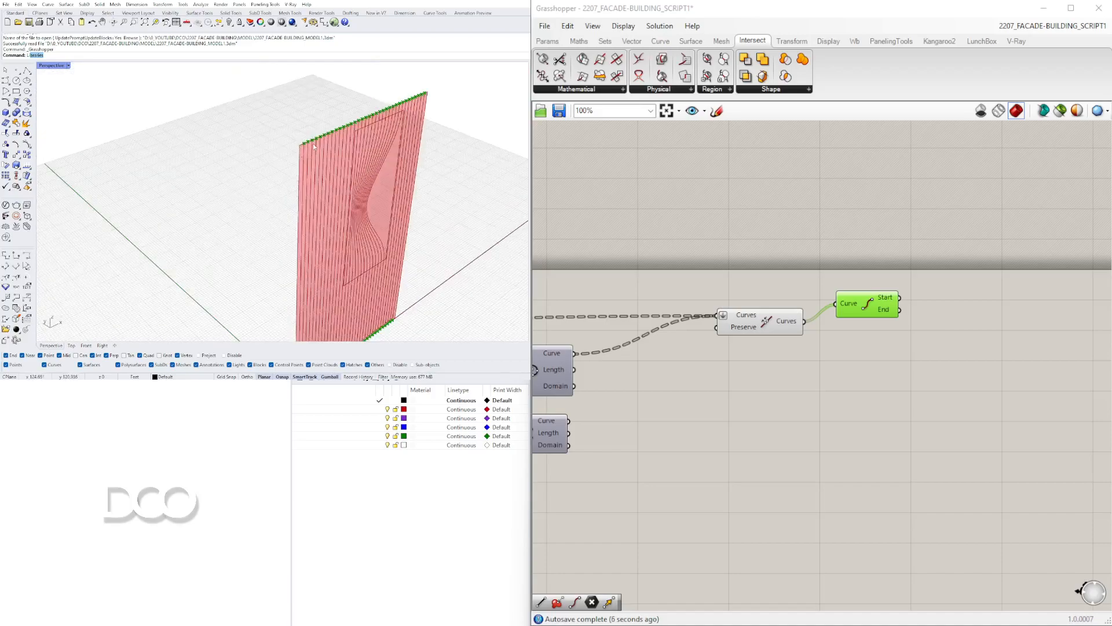
{"action": "scroll", "coordinate": [339, 230], "scroll_direction": "up", "scroll_amount": 5}
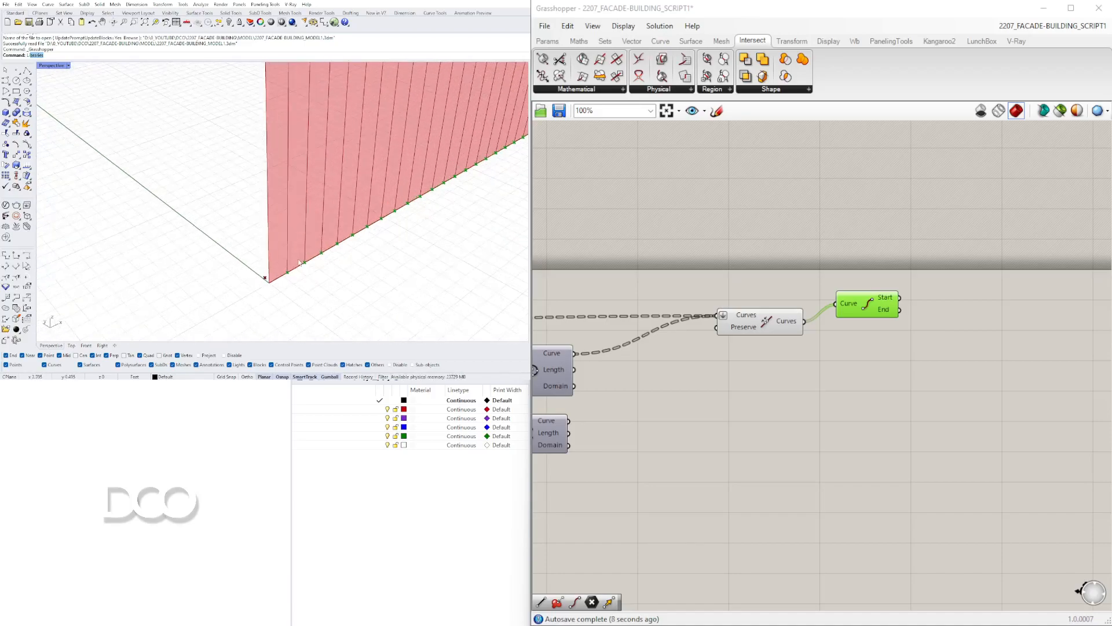
{"action": "left_click", "coordinate": [850, 370]}
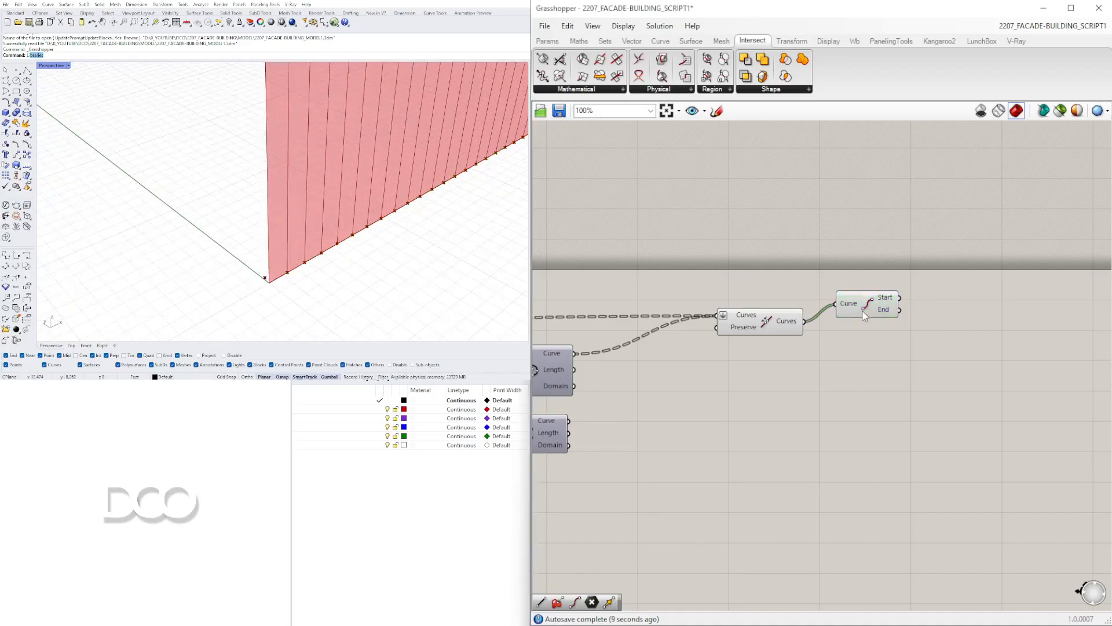
{"action": "double_click", "coordinate": [942, 367]}
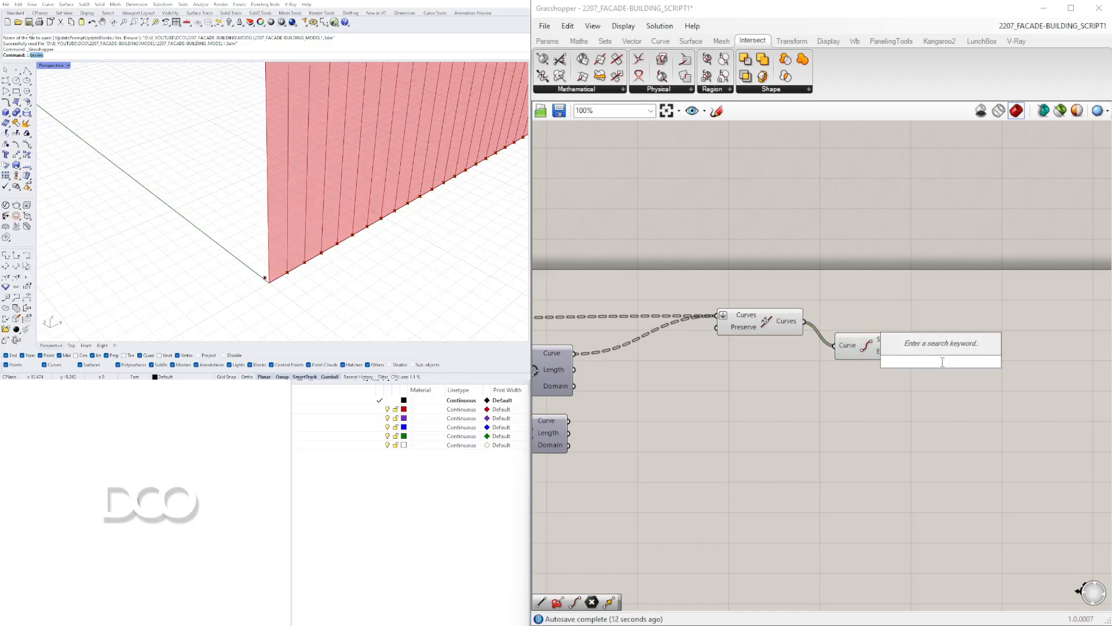
{"action": "type", "text": "CIR"}
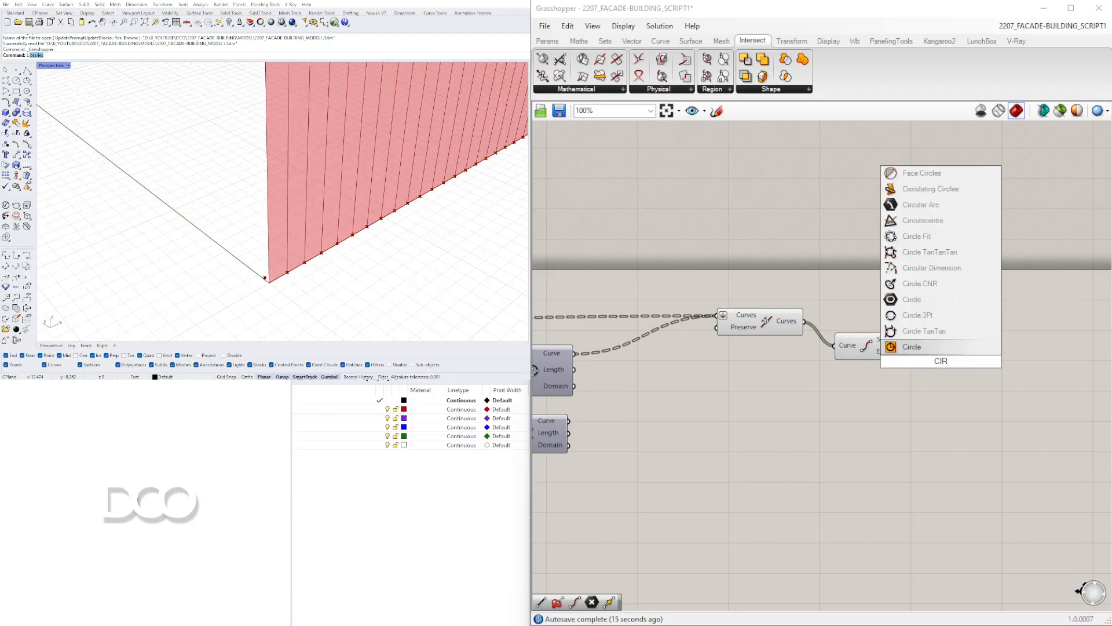
{"action": "left_click", "coordinate": [925, 350]}
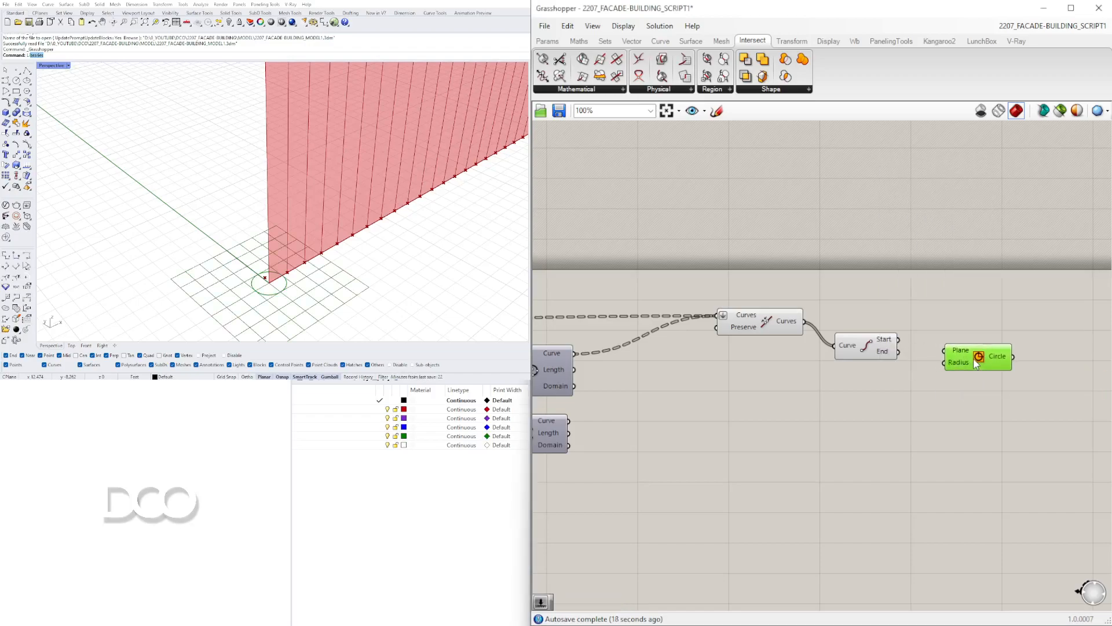
{"action": "key", "text": "Delete"}
Add a Rectangle component beside End Points and connect the Start points to its Plane input.
{"action": "double_click", "coordinate": [975, 363]}
{"action": "type", "text": "REC"}
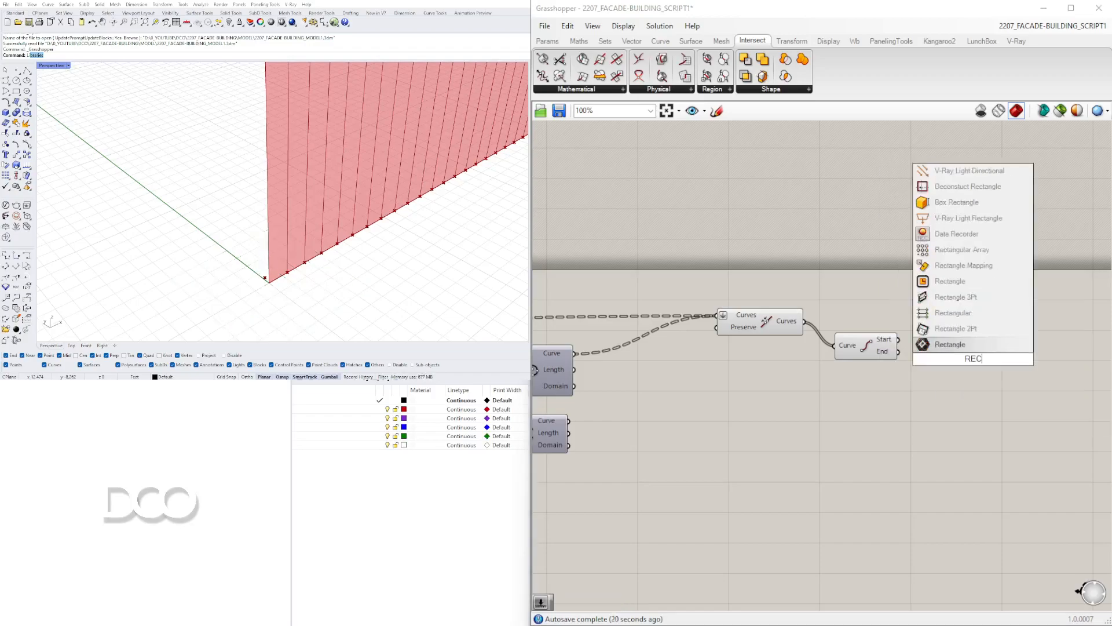
{"action": "left_click", "coordinate": [939, 281]}
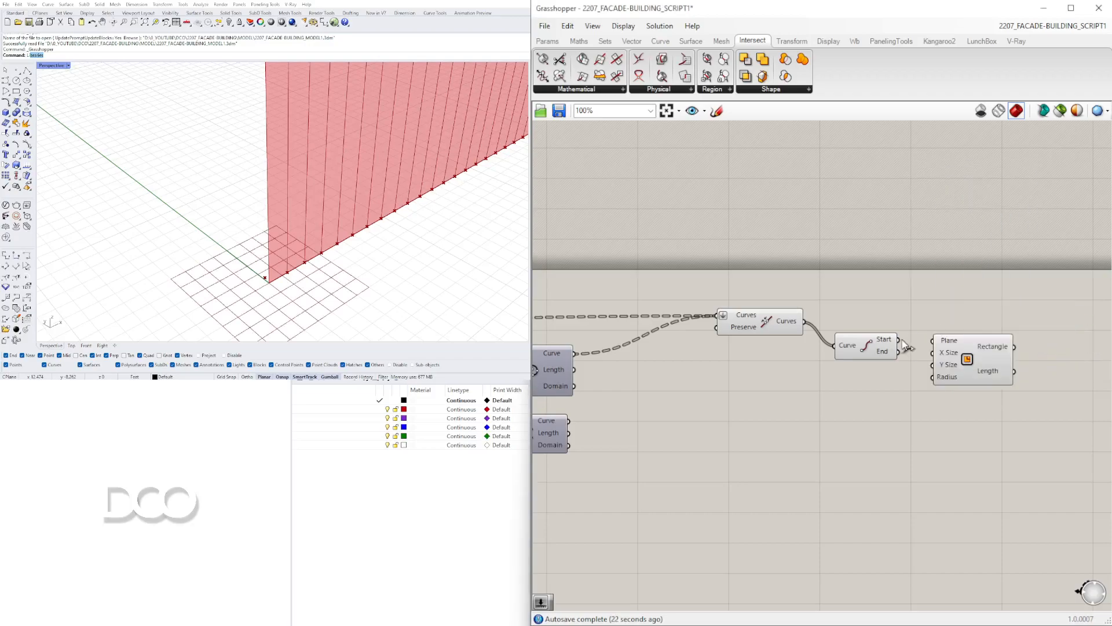
{"action": "left_click_drag", "start_coordinate": [929, 342], "coordinate": [933, 341]}
{"action": "left_click_drag", "start_coordinate": [956, 373], "coordinate": [980, 424]}
Create a number slider of 1.50 and connect it to the Rectangle's X Size and Y Size inputs.
{"action": "double_click", "coordinate": [816, 424]}
{"action": "type", "text": "1.50"}
{"action": "key", "text": "Return"}
{"action": "left_click_drag", "start_coordinate": [947, 395], "coordinate": [992, 406]}
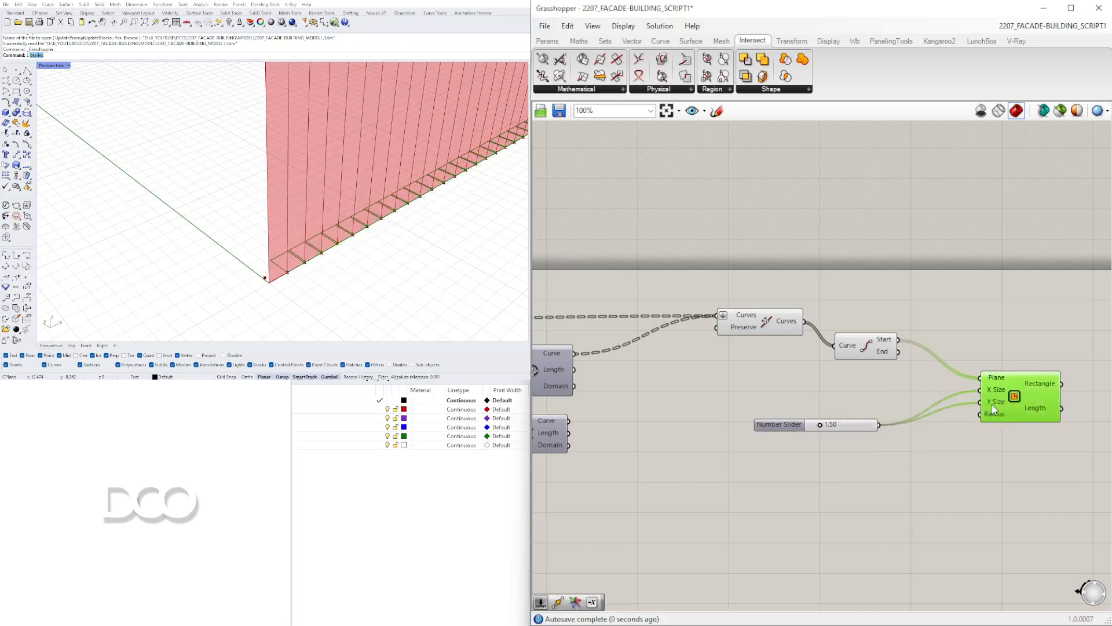
Lower the size slider to 0.69, duplicate it and connect the copy to the Rectangle's Y Size input.
{"action": "scroll", "coordinate": [767, 424], "scroll_direction": "up", "scroll_amount": 3}
{"action": "left_click_drag", "start_coordinate": [910, 423], "coordinate": [891, 444]}
{"action": "scroll", "coordinate": [889, 439], "scroll_direction": "down", "scroll_amount": 1}
{"action": "right_click_drag", "start_coordinate": [889, 438], "coordinate": [748, 428]}
{"action": "scroll", "coordinate": [749, 428], "scroll_direction": "up", "scroll_amount": 1}
{"action": "left_click_drag", "start_coordinate": [749, 428], "coordinate": [798, 407]}
{"action": "scroll", "coordinate": [795, 428], "scroll_direction": "down", "scroll_amount": 2}
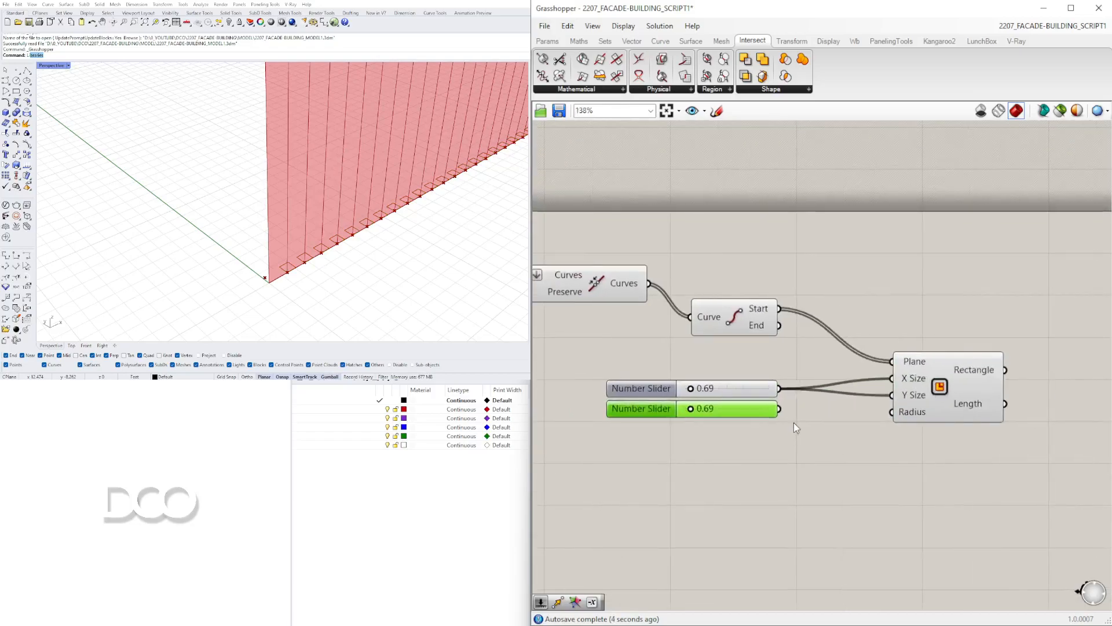
{"action": "left_click_drag", "start_coordinate": [888, 403], "coordinate": [891, 395]}
Set the X Size slider to 0.34 and the Y Size slider to 1.04, checking the rectangles along the facade base.
{"action": "scroll", "coordinate": [717, 389], "scroll_direction": "up", "scroll_amount": 3}
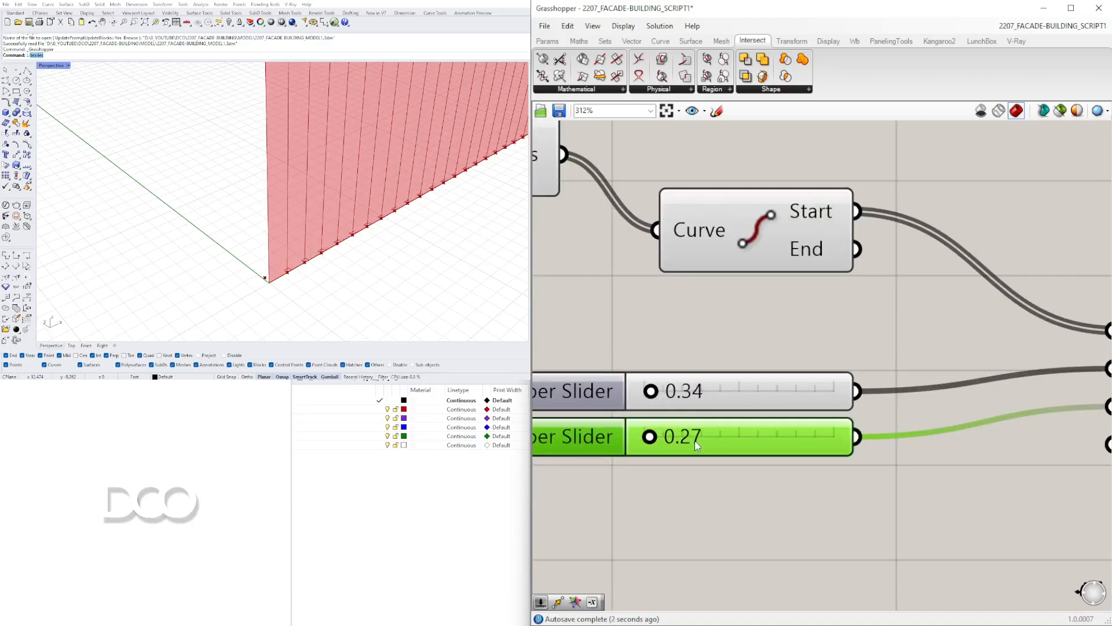
{"action": "scroll", "coordinate": [248, 267], "scroll_direction": "down", "scroll_amount": 10}
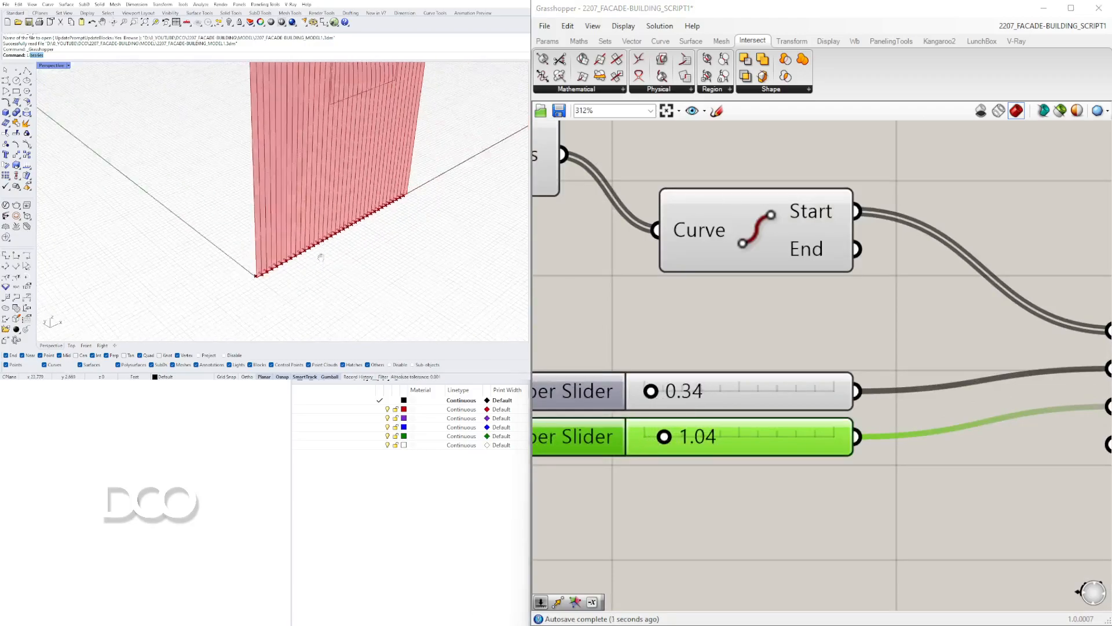
{"action": "scroll", "coordinate": [237, 257], "scroll_direction": "up", "scroll_amount": 6}
{"action": "mouse_move", "coordinate": [278, 228]}
{"action": "right_mouse_down"}
{"action": "mouse_move", "coordinate": [238, 259]}
{"action": "mouse_move", "coordinate": [284, 240]}
{"action": "right_mouse_up"}
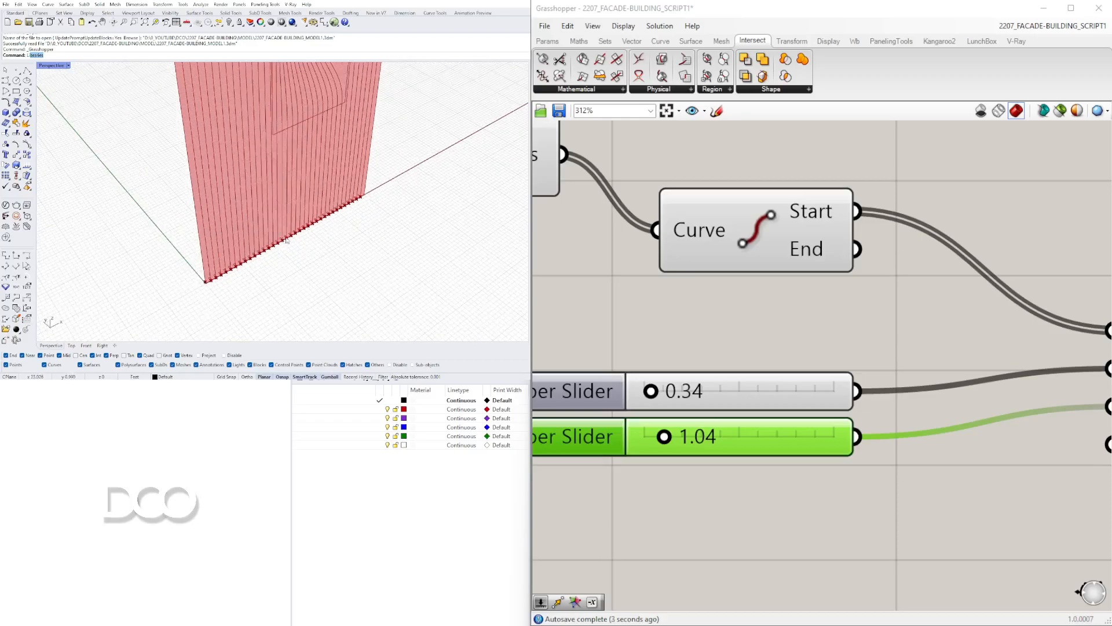
Move the Rectangle component and its two size sliders together, closer to End Points.
{"action": "scroll", "coordinate": [761, 438], "scroll_direction": "down", "scroll_amount": 5}
{"action": "right_click_drag", "start_coordinate": [1008, 406], "coordinate": [840, 427]}
{"action": "left_click_drag", "start_coordinate": [843, 509], "coordinate": [586, 426]}
{"action": "right_click_drag", "start_coordinate": [662, 453], "coordinate": [831, 433]}
{"action": "left_click_drag", "start_coordinate": [931, 439], "coordinate": [862, 421]}
{"action": "left_click", "coordinate": [893, 472]}
{"action": "left_click", "coordinate": [860, 395]}
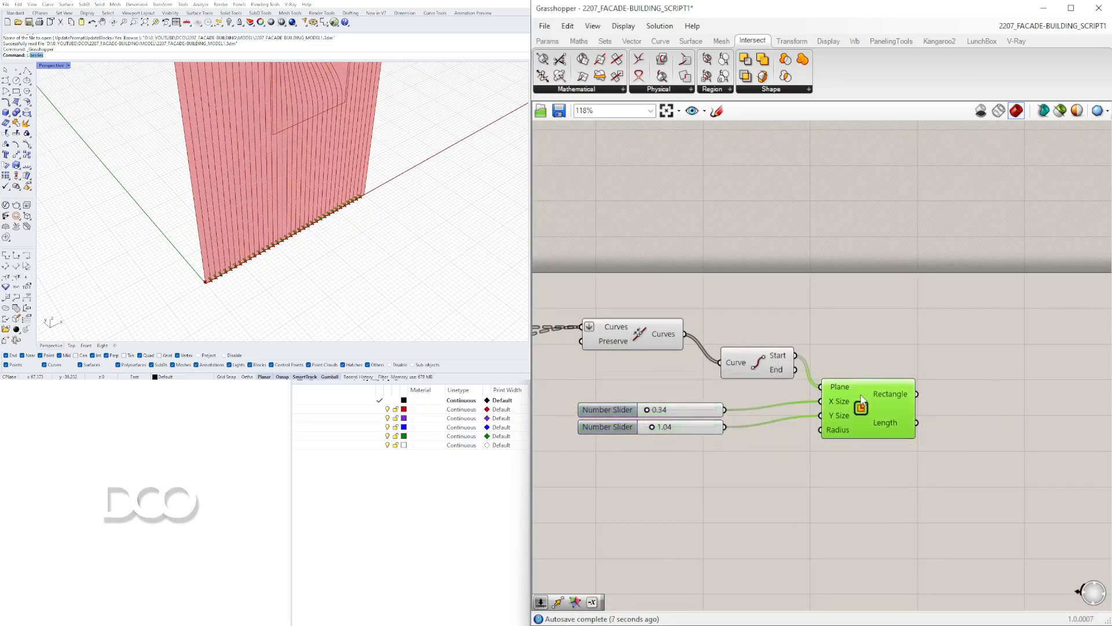
Add an Extrude Along component and place it beyond the Rectangle component.
{"action": "double_click", "coordinate": [875, 318]}
{"action": "type", "text": "EXTR"}
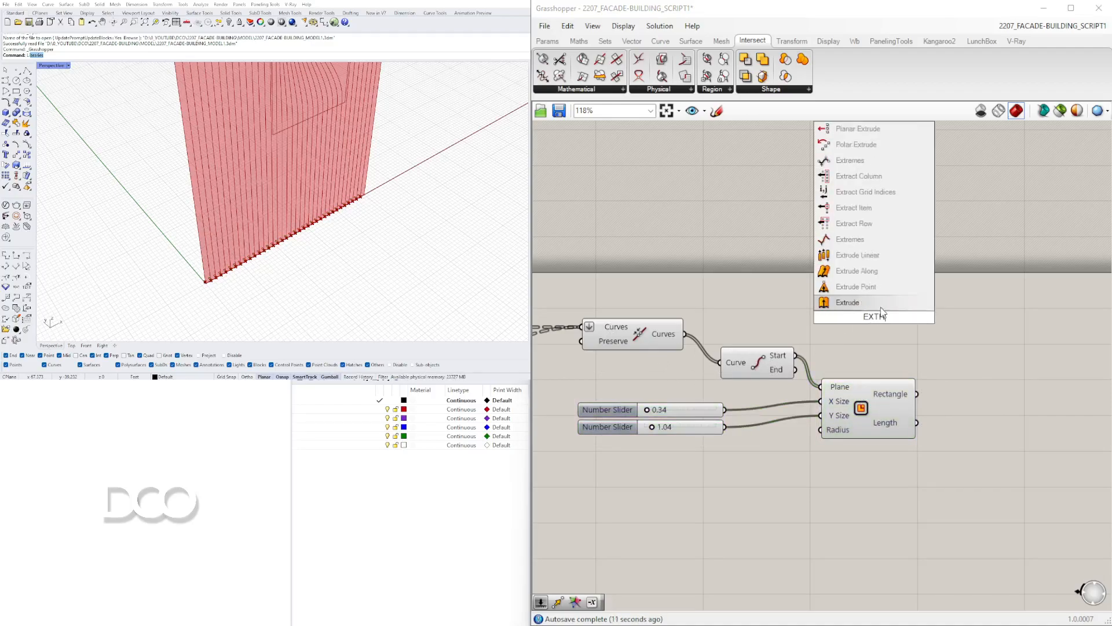
{"action": "left_click", "coordinate": [875, 272]}
{"action": "left_click_drag", "start_coordinate": [840, 333], "coordinate": [1000, 348]}
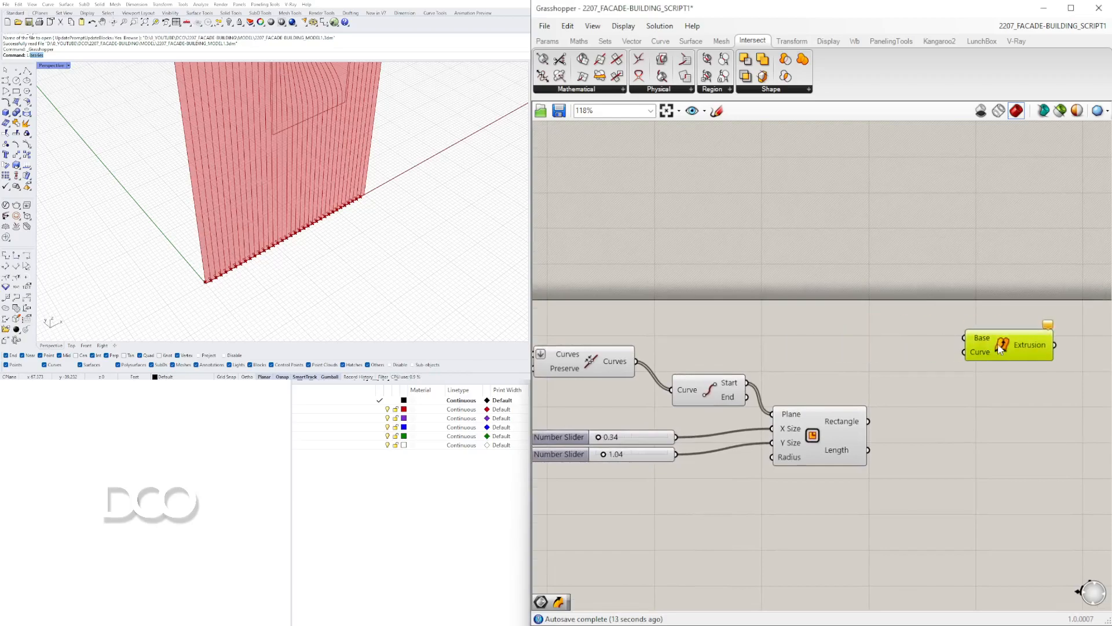
Connect the rectangles to Extrude Along's Curve input and the joined curves to its Base input, and check the extrusions.
{"action": "left_click", "coordinate": [817, 433]}
{"action": "mouse_move", "coordinate": [873, 424]}
{"action": "left_mouse_down"}
{"action": "mouse_move", "coordinate": [963, 372]}
{"action": "mouse_move", "coordinate": [863, 418]}
{"action": "left_mouse_up"}
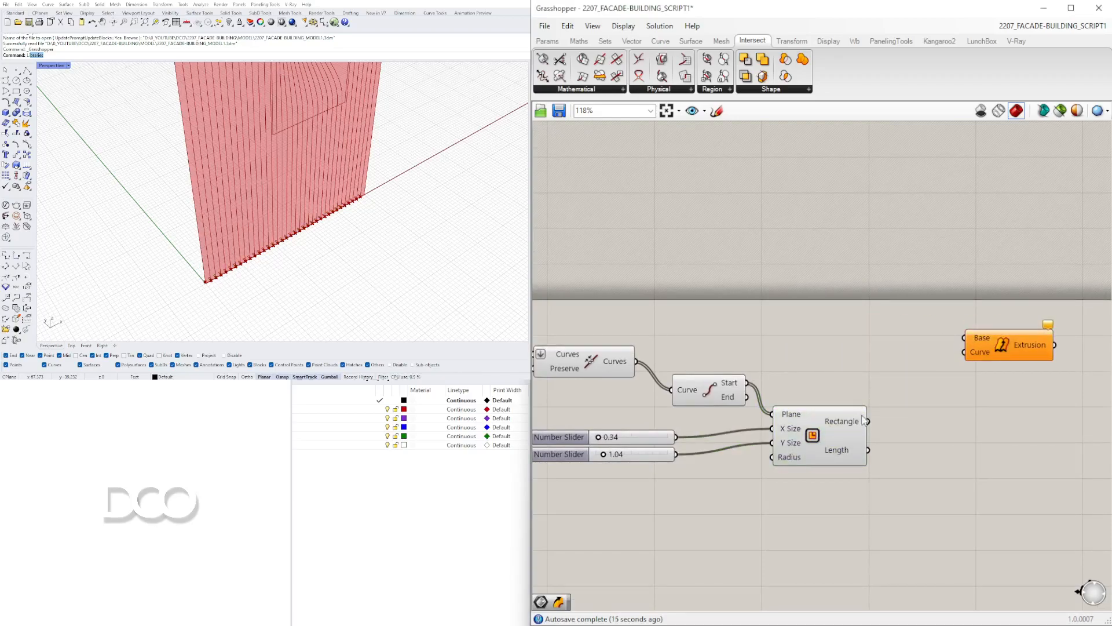
{"action": "left_click", "coordinate": [1002, 355]}
{"action": "left_click", "coordinate": [631, 358]}
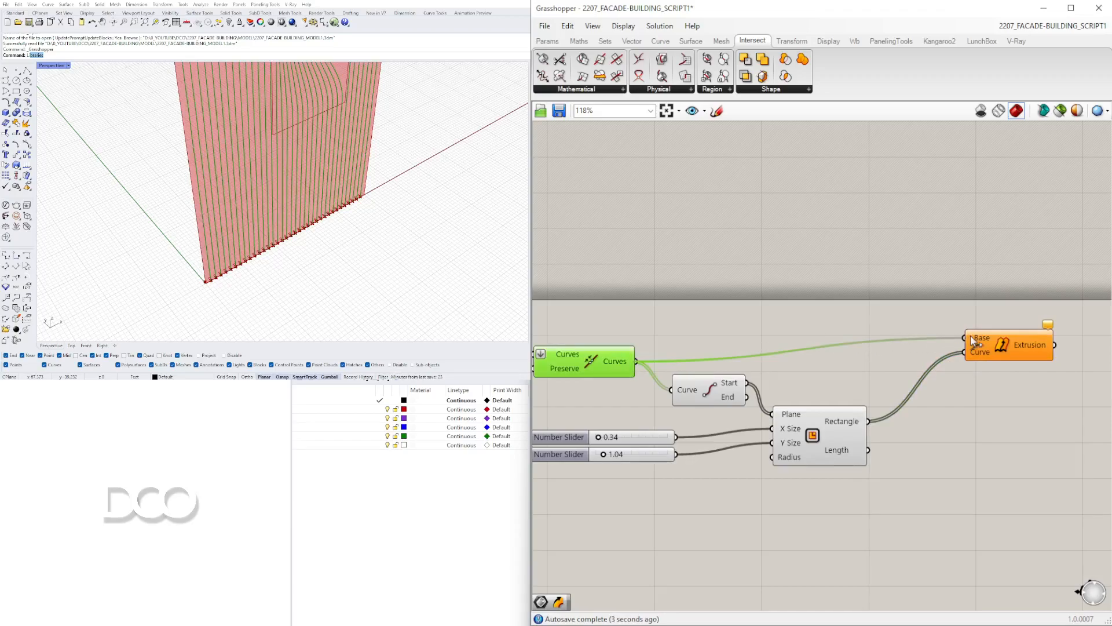
{"action": "left_click_drag", "start_coordinate": [973, 341], "coordinate": [966, 338]}
{"action": "left_click", "coordinate": [1002, 348]}
{"action": "scroll", "coordinate": [329, 203], "scroll_direction": "down", "scroll_amount": 6}
{"action": "right_click_drag", "start_coordinate": [329, 203], "coordinate": [329, 237]}
{"action": "scroll", "coordinate": [307, 148], "scroll_direction": "up", "scroll_amount": 8}
{"action": "scroll", "coordinate": [295, 150], "scroll_direction": "up", "scroll_amount": 2}
{"action": "right_click_drag", "start_coordinate": [1068, 336], "coordinate": [939, 337]}
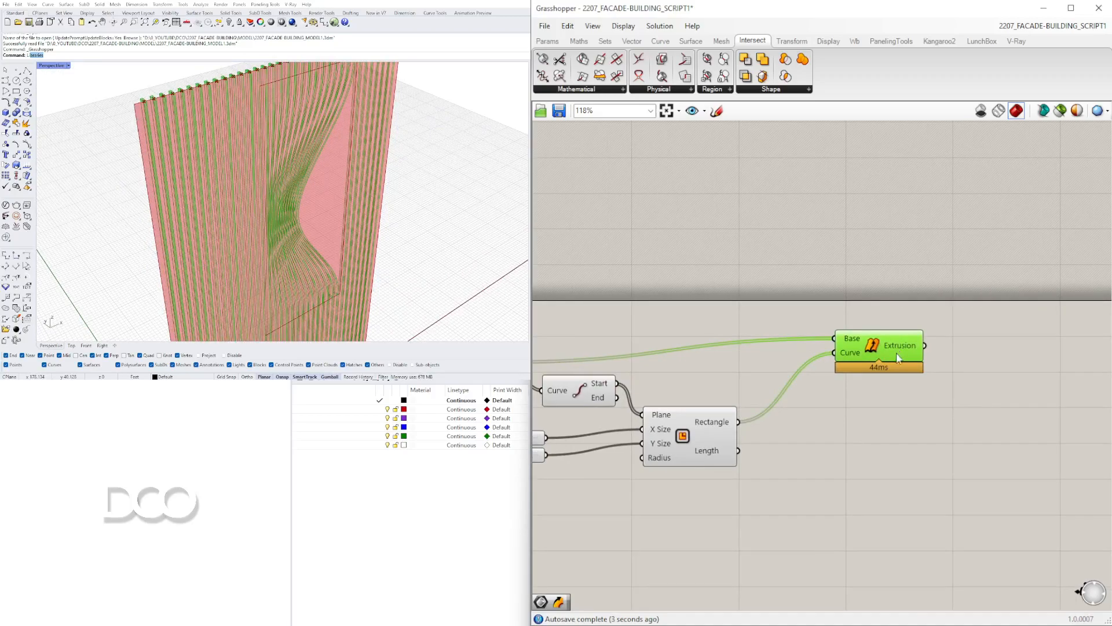
Move Extrude Along nearer the Rectangle component, then add Cap Holes and connect the extrusion to it.
{"action": "left_click_drag", "start_coordinate": [899, 355], "coordinate": [847, 378]}
{"action": "double_click", "coordinate": [941, 373]}
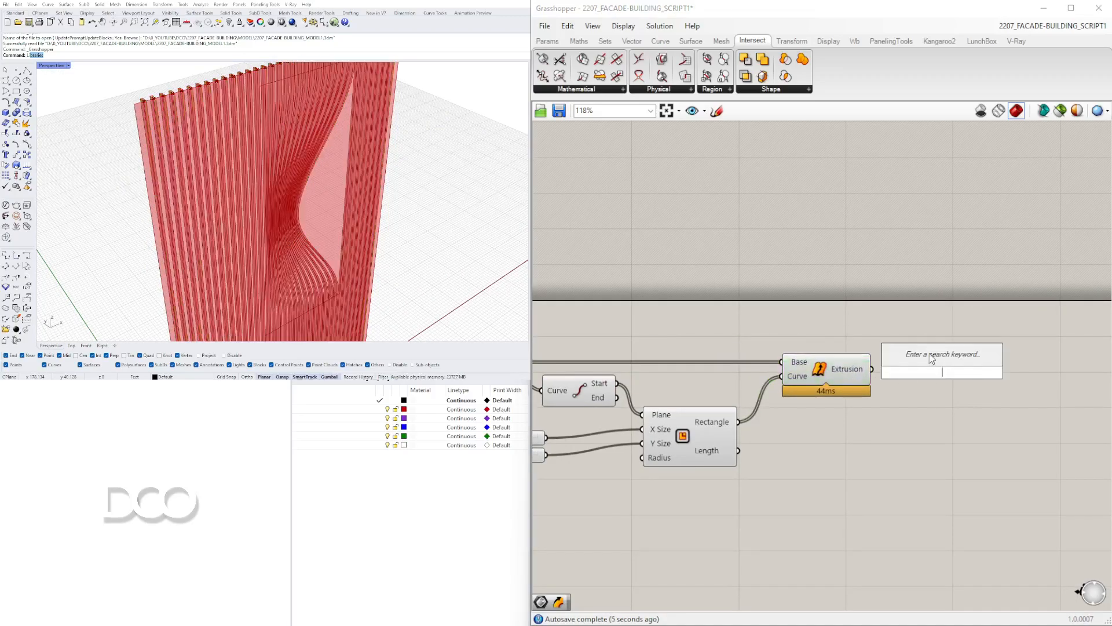
{"action": "type", "text": "cap"}
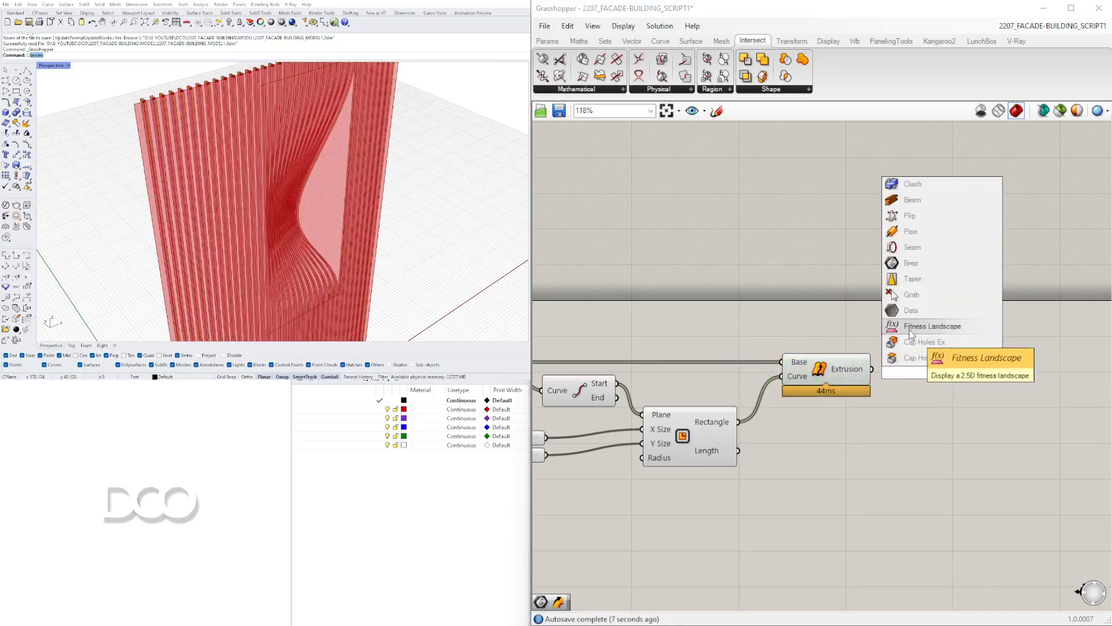
{"action": "left_click", "coordinate": [914, 357]}
{"action": "left_click_drag", "start_coordinate": [895, 373], "coordinate": [910, 369]}
Turn off the preview of the components from Join Curves to Extrude Along, keeping only Cap Holes displayed.
{"action": "left_click", "coordinate": [909, 423]}
{"action": "scroll", "coordinate": [909, 423], "scroll_direction": "down", "scroll_amount": 4}
{"action": "left_click_drag", "start_coordinate": [907, 479], "coordinate": [754, 385]}
{"action": "middle_click", "coordinate": [753, 380]}
{"action": "left_click", "coordinate": [790, 343]}
{"action": "left_click", "coordinate": [671, 425]}
Inspect the capped facade fins up close and from several angles, including the bent area.
{"action": "right_click_drag", "start_coordinate": [325, 243], "coordinate": [308, 152]}
{"action": "scroll", "coordinate": [244, 200], "scroll_direction": "up", "scroll_amount": 2}
{"action": "scroll", "coordinate": [249, 174], "scroll_direction": "down", "scroll_amount": 4}
{"action": "scroll", "coordinate": [307, 268], "scroll_direction": "up", "scroll_amount": 5}
{"action": "scroll", "coordinate": [307, 267], "scroll_direction": "down", "scroll_amount": 2}
{"action": "scroll", "coordinate": [325, 297], "scroll_direction": "up", "scroll_amount": 7}
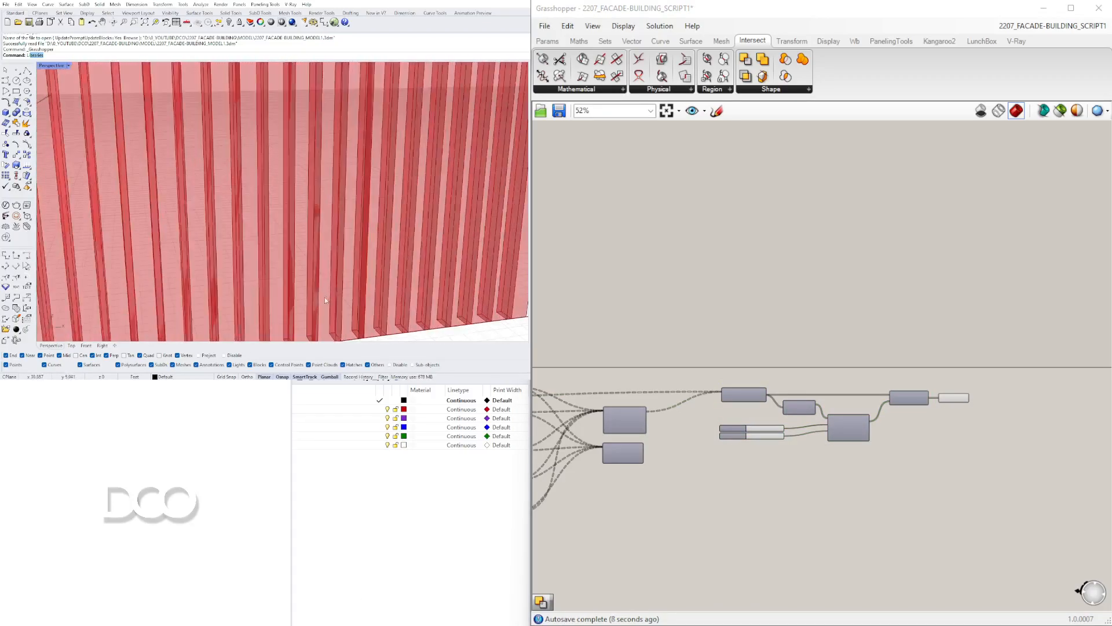
{"action": "scroll", "coordinate": [318, 236], "scroll_direction": "down", "scroll_amount": 4}
{"action": "scroll", "coordinate": [325, 231], "scroll_direction": "up", "scroll_amount": 5}
{"action": "scroll", "coordinate": [345, 252], "scroll_direction": "up", "scroll_amount": 2}
{"action": "scroll", "coordinate": [344, 252], "scroll_direction": "down", "scroll_amount": 6}
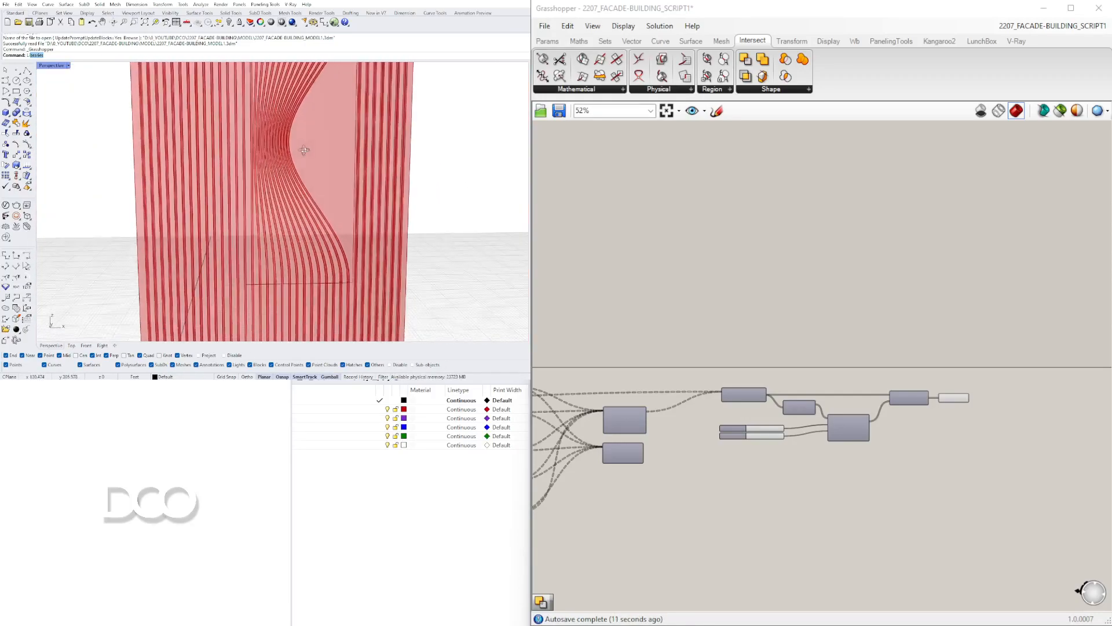
{"action": "scroll", "coordinate": [292, 208], "scroll_direction": "up", "scroll_amount": 5}
{"action": "scroll", "coordinate": [300, 200], "scroll_direction": "down", "scroll_amount": 6}
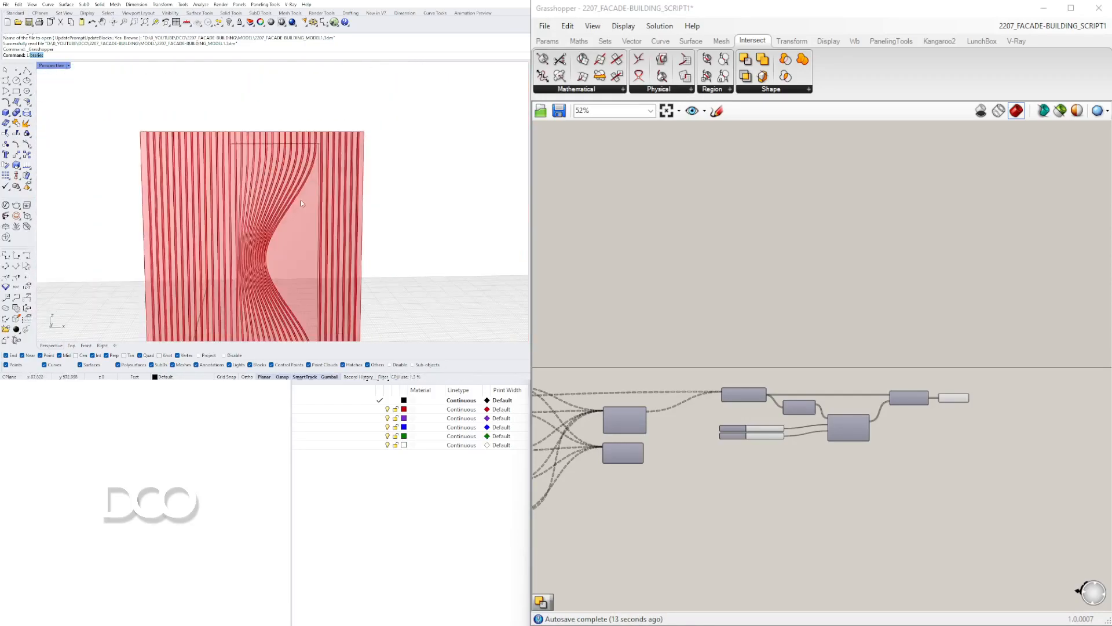
{"action": "right_click_drag", "start_coordinate": [301, 200], "coordinate": [321, 188]}
{"action": "scroll", "coordinate": [696, 412], "scroll_direction": "up", "scroll_amount": 4}
Set the Rectangle's X Size slider to 0.87 and raise the Y Size slider to deepen the fins.
{"action": "right_click_drag", "start_coordinate": [896, 498], "coordinate": [770, 425]}
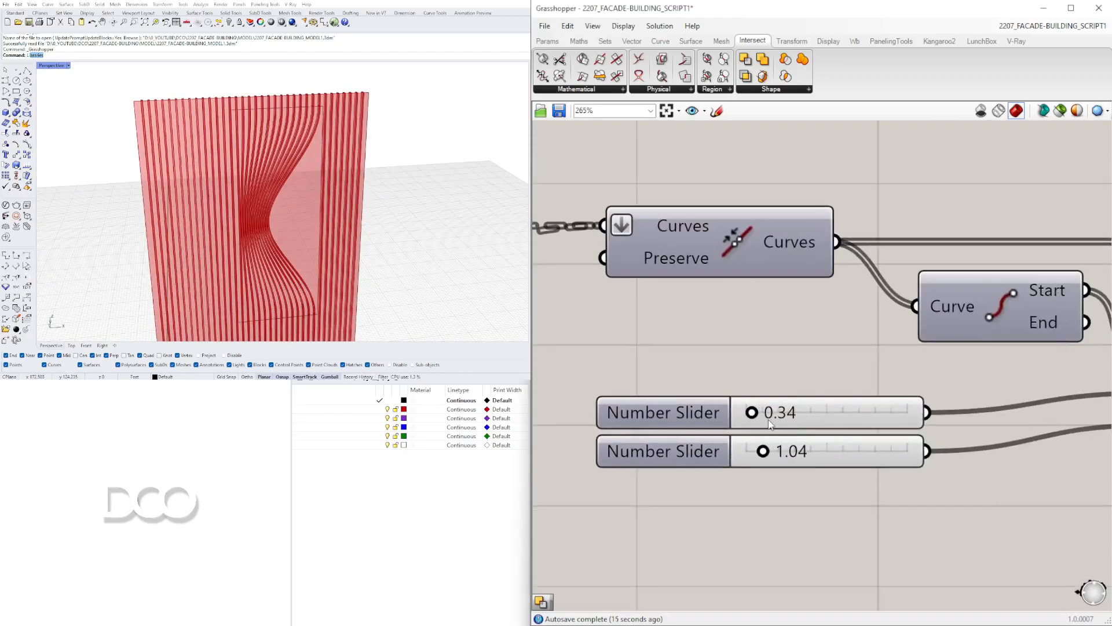
{"action": "left_click_drag", "start_coordinate": [756, 418], "coordinate": [766, 420]}
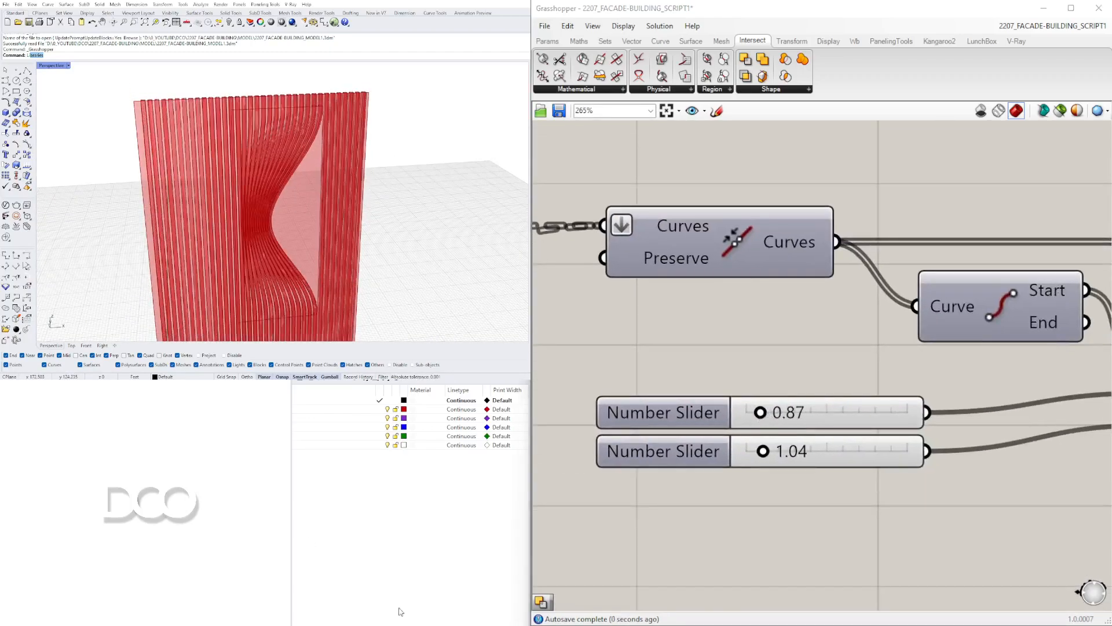
{"action": "right_click_drag", "start_coordinate": [324, 301], "coordinate": [332, 167], "text": "shift"}
{"action": "scroll", "coordinate": [332, 168], "scroll_direction": "down", "scroll_amount": 2}
{"action": "scroll", "coordinate": [736, 408], "scroll_direction": "up", "scroll_amount": 3}
{"action": "left_click_drag", "start_coordinate": [793, 480], "coordinate": [884, 479]}
{"action": "right_click_drag", "start_coordinate": [355, 259], "coordinate": [310, 261]}
Set the SUBDIVISIONS slider to 13 and check the more widely spaced fins.
{"action": "scroll", "coordinate": [879, 340], "scroll_direction": "down", "scroll_amount": 10}
{"action": "right_click_drag", "start_coordinate": [747, 387], "coordinate": [958, 383]}
{"action": "scroll", "coordinate": [655, 451], "scroll_direction": "up", "scroll_amount": 5}
{"action": "scroll", "coordinate": [655, 451], "scroll_direction": "down", "scroll_amount": 4}
{"action": "right_click_drag", "start_coordinate": [655, 451], "coordinate": [927, 447]}
{"action": "right_click_drag", "start_coordinate": [717, 450], "coordinate": [1019, 446]}
{"action": "right_click_drag", "start_coordinate": [774, 440], "coordinate": [1031, 440]}
{"action": "right_click_drag", "start_coordinate": [825, 446], "coordinate": [1094, 456]}
{"action": "scroll", "coordinate": [967, 451], "scroll_direction": "down", "scroll_amount": 3}
{"action": "right_click_drag", "start_coordinate": [687, 490], "coordinate": [944, 428]}
{"action": "scroll", "coordinate": [789, 415], "scroll_direction": "up", "scroll_amount": 9}
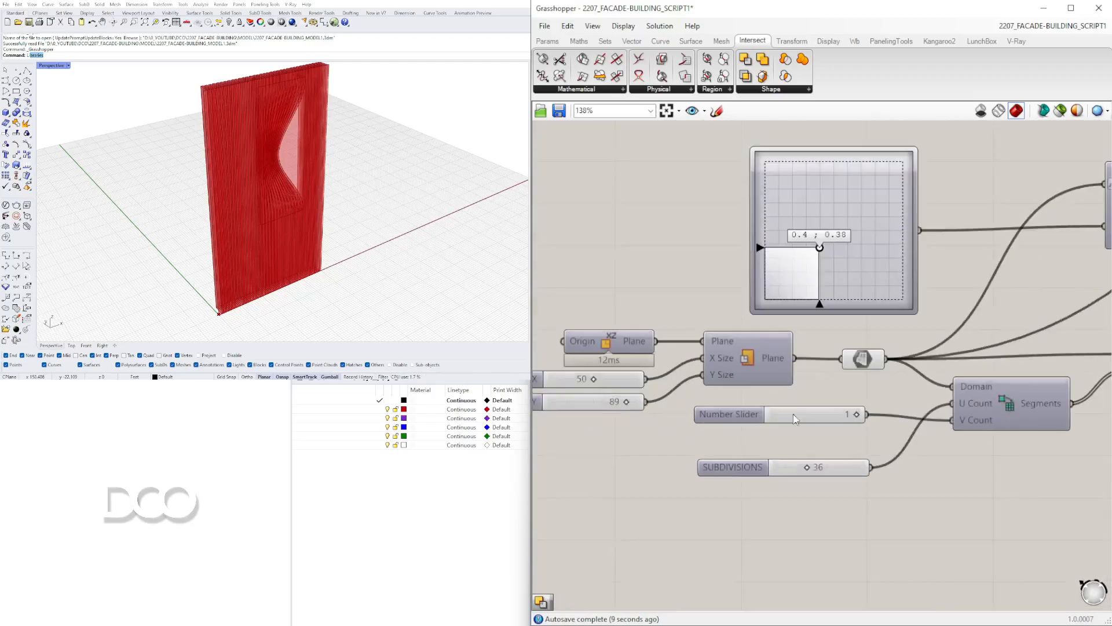
{"action": "left_click_drag", "start_coordinate": [818, 530], "coordinate": [797, 539]}
{"action": "right_click_drag", "start_coordinate": [422, 285], "coordinate": [396, 276]}
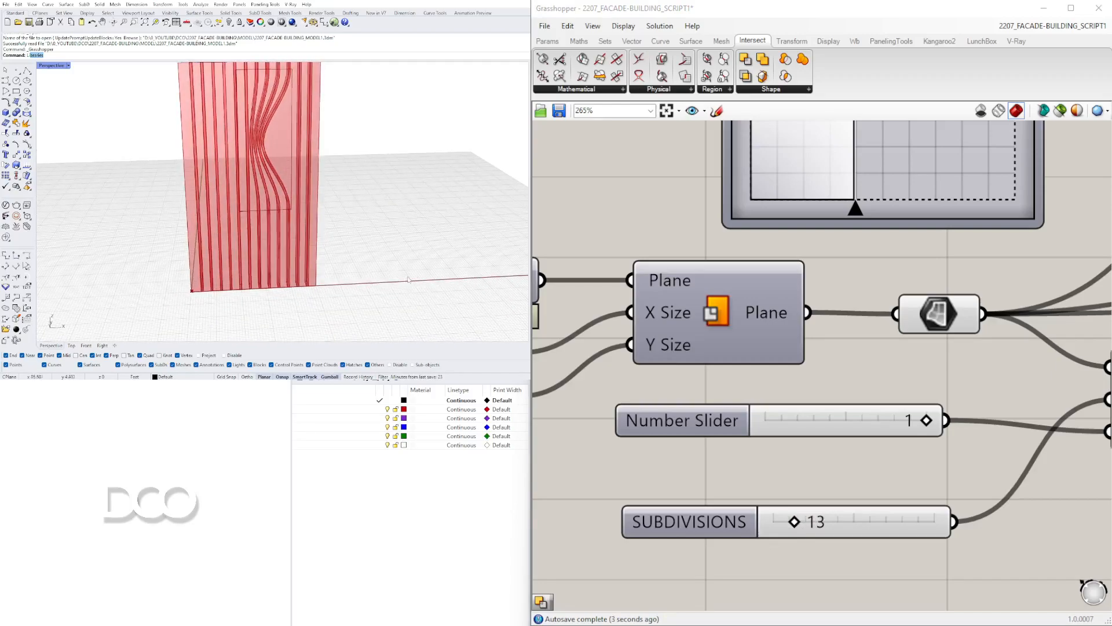
Set the MD Slider point to about 0.46 ; 0.37 to shift the bent region, and check the facade.
{"action": "scroll", "coordinate": [942, 343], "scroll_direction": "down", "scroll_amount": 6}
{"action": "right_click_drag", "start_coordinate": [925, 278], "coordinate": [835, 361]}
{"action": "scroll", "coordinate": [827, 356], "scroll_direction": "up", "scroll_amount": 7}
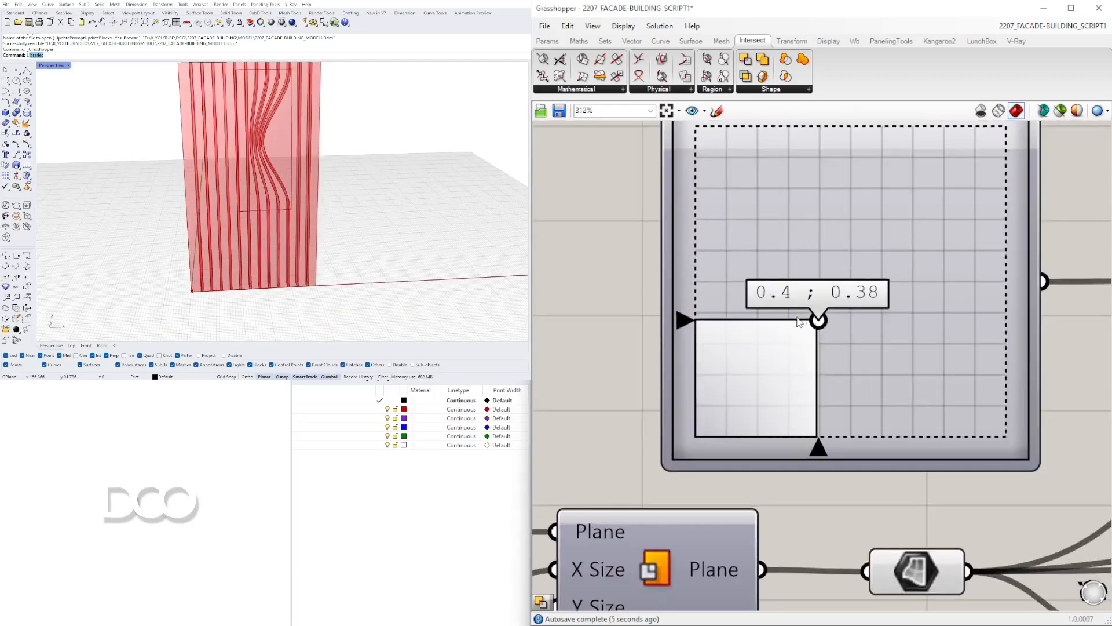
{"action": "left_click_drag", "start_coordinate": [818, 322], "coordinate": [836, 323]}
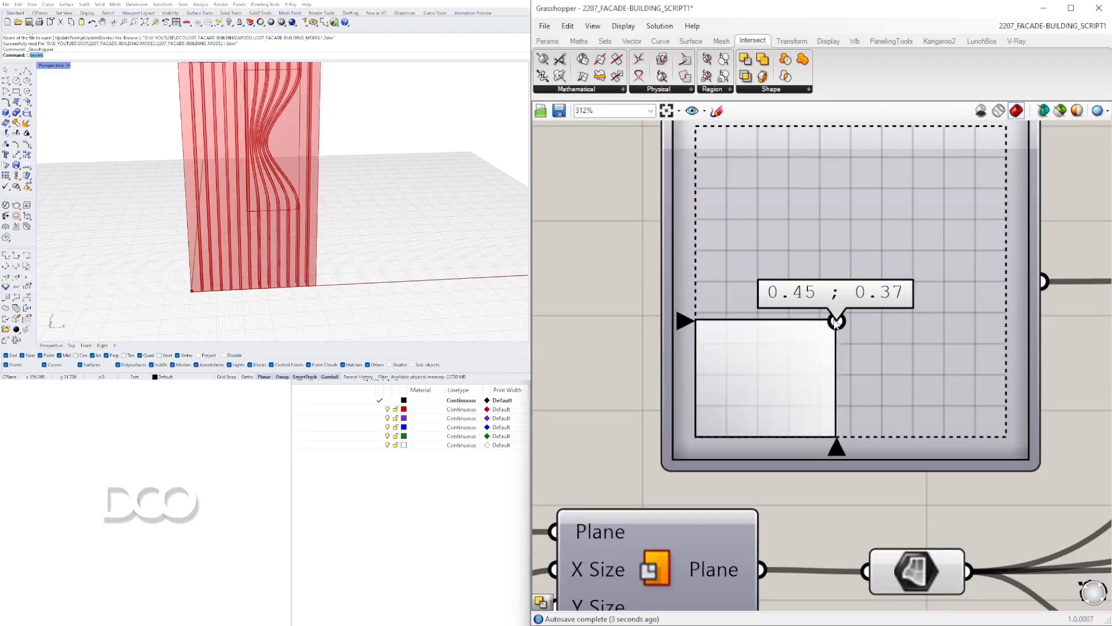
{"action": "scroll", "coordinate": [377, 128], "scroll_direction": "down", "scroll_amount": 4}
{"action": "right_click_drag", "start_coordinate": [375, 129], "coordinate": [373, 168]}
{"action": "scroll", "coordinate": [273, 184], "scroll_direction": "up", "scroll_amount": 1}
{"action": "scroll", "coordinate": [273, 185], "scroll_direction": "up", "scroll_amount": 4}
{"action": "mouse_move", "coordinate": [273, 184]}
{"action": "right_mouse_down"}
{"action": "mouse_move", "coordinate": [293, 243]}
{"action": "mouse_move", "coordinate": [272, 174]}
{"action": "mouse_move", "coordinate": [241, 164]}
{"action": "mouse_move", "coordinate": [267, 183]}
{"action": "mouse_move", "coordinate": [278, 169]}
{"action": "right_mouse_up"}
{"action": "scroll", "coordinate": [275, 183], "scroll_direction": "down", "scroll_amount": 2}
Highlight the region's Rectangle component and examine its outline on the facade.
{"action": "scroll", "coordinate": [1017, 239], "scroll_direction": "down", "scroll_amount": 7}
{"action": "right_click_drag", "start_coordinate": [1017, 243], "coordinate": [849, 258]}
{"action": "right_click_drag", "start_coordinate": [1097, 393], "coordinate": [846, 404]}
{"action": "scroll", "coordinate": [846, 403], "scroll_direction": "down", "scroll_amount": 2}
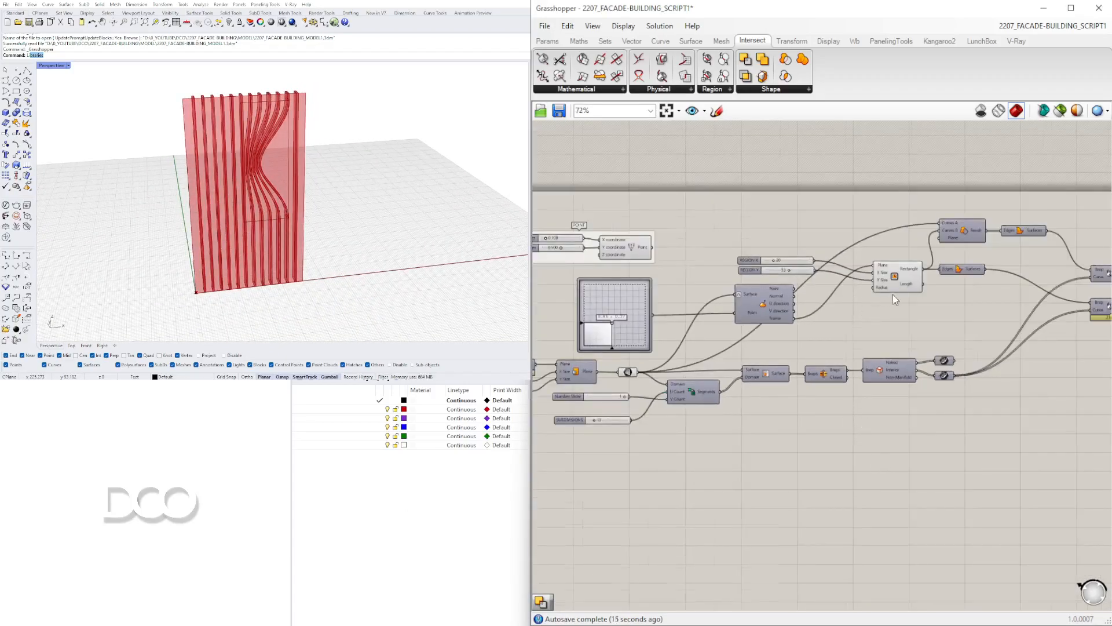
{"action": "scroll", "coordinate": [892, 295], "scroll_direction": "up", "scroll_amount": 3}
{"action": "left_click", "coordinate": [904, 266]}
{"action": "right_click_drag", "start_coordinate": [491, 164], "coordinate": [322, 164]}
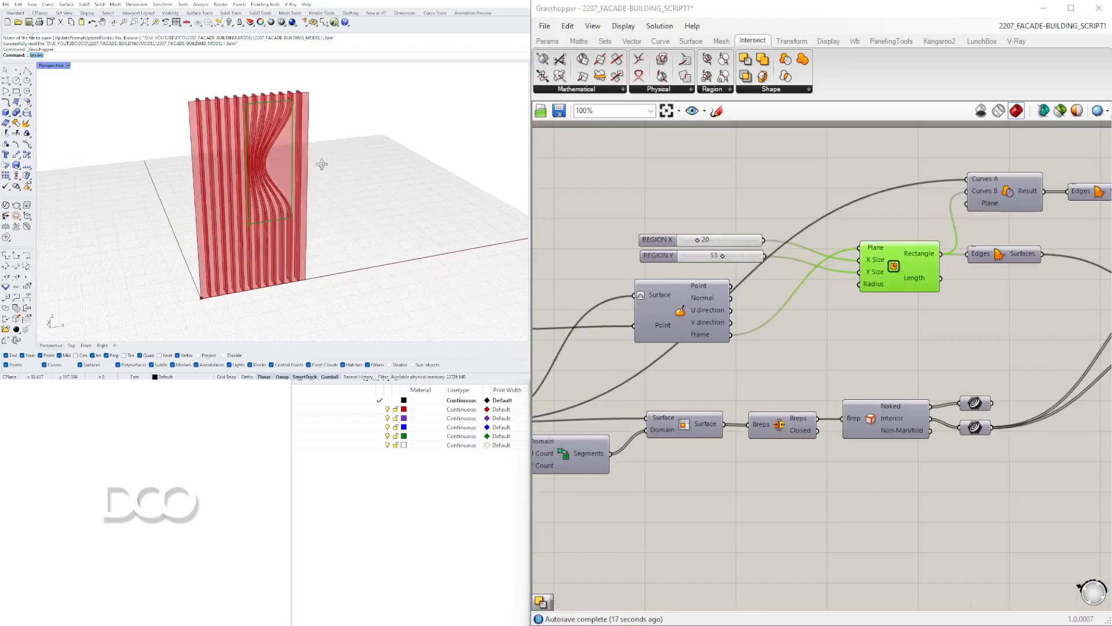
{"action": "right_click_drag", "start_coordinate": [545, 411], "coordinate": [795, 342]}
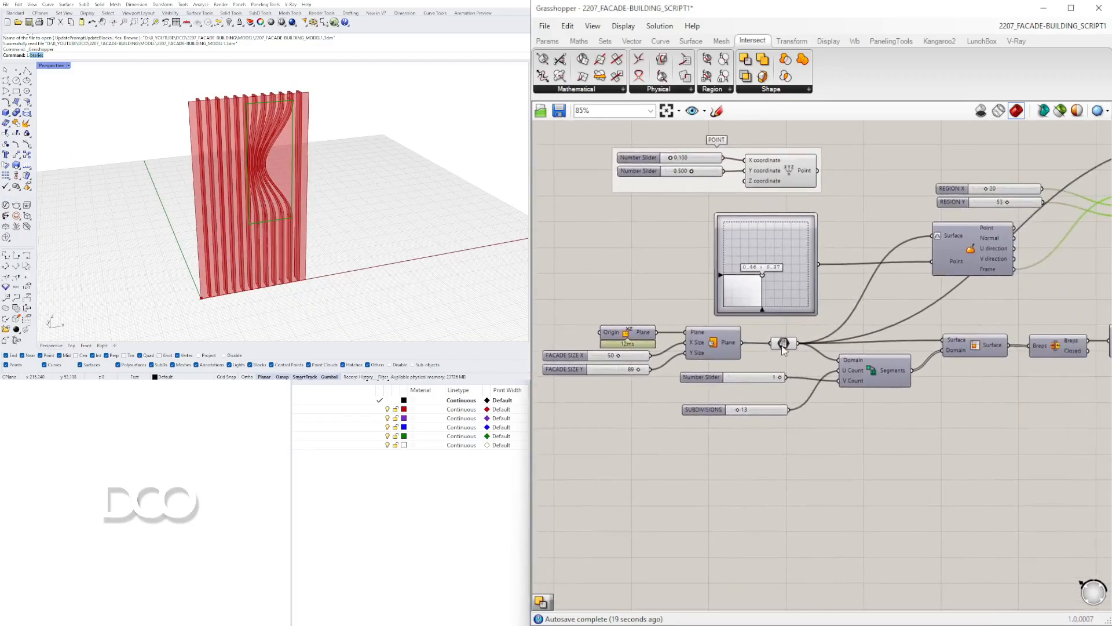
{"action": "left_click", "coordinate": [783, 343]}
{"action": "right_click", "coordinate": [783, 343]}
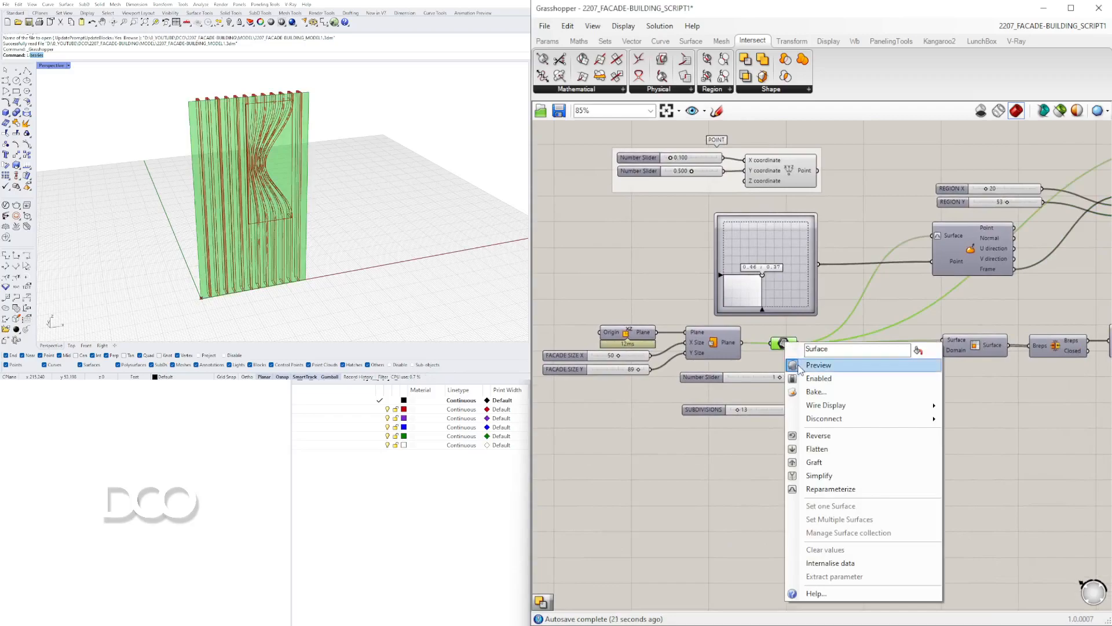
{"action": "left_click", "coordinate": [819, 475]}
{"action": "right_click", "coordinate": [768, 343]}
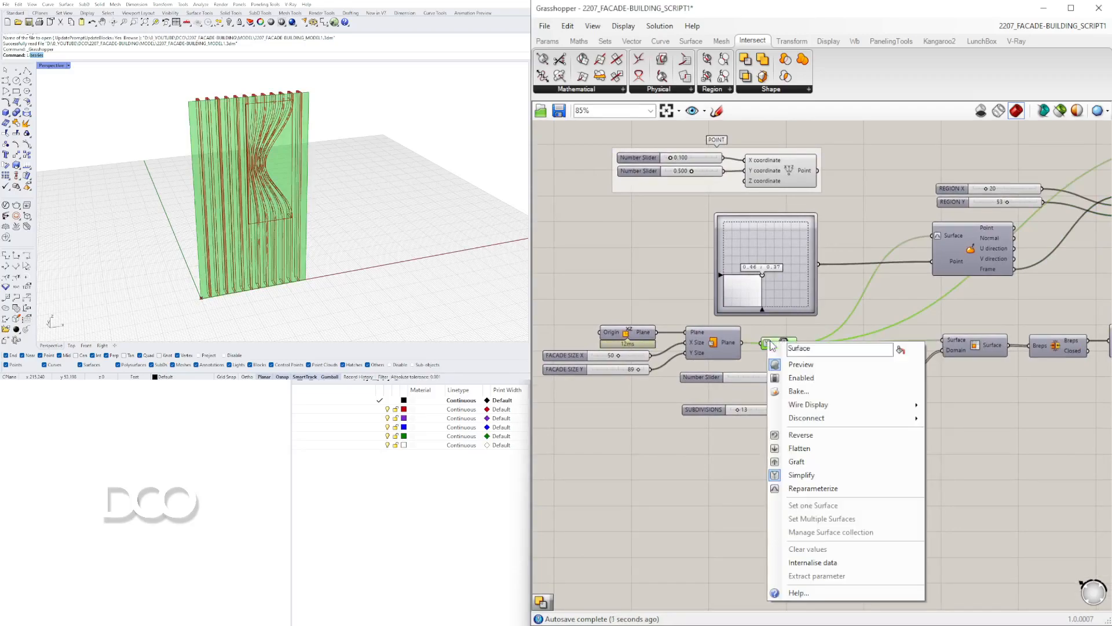
{"action": "left_click", "coordinate": [813, 474]}
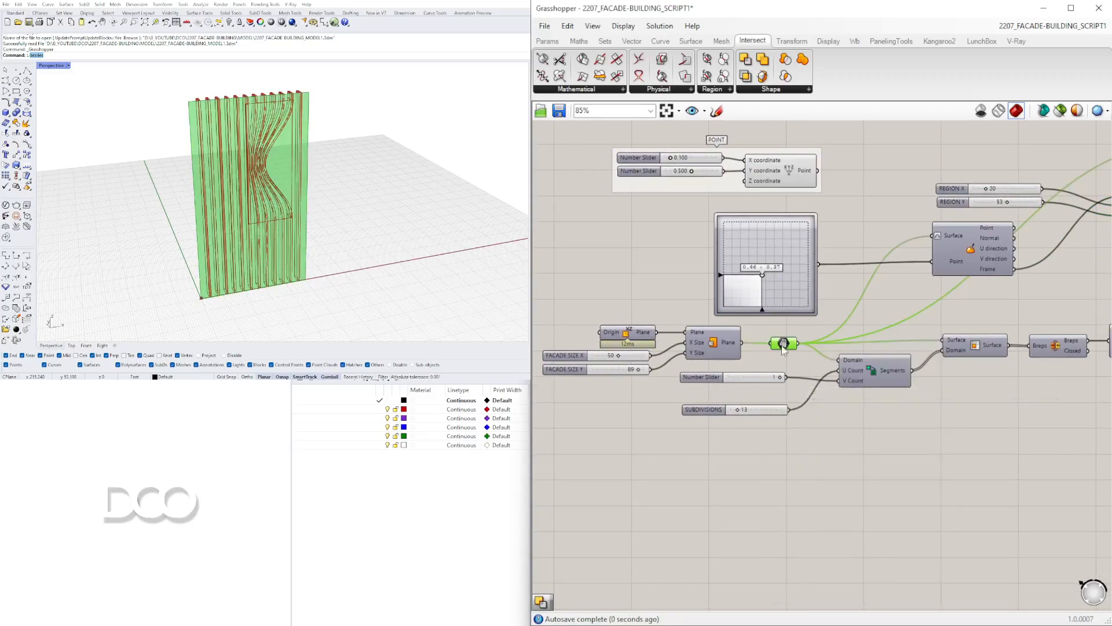
{"action": "mouse_move", "coordinate": [368, 160]}
{"action": "right_mouse_down"}
{"action": "mouse_move", "coordinate": [339, 179]}
{"action": "mouse_move", "coordinate": [362, 174]}
{"action": "right_mouse_up"}
{"action": "left_click", "coordinate": [728, 491]}
{"action": "right_click_drag", "start_coordinate": [301, 119], "coordinate": [313, 145]}
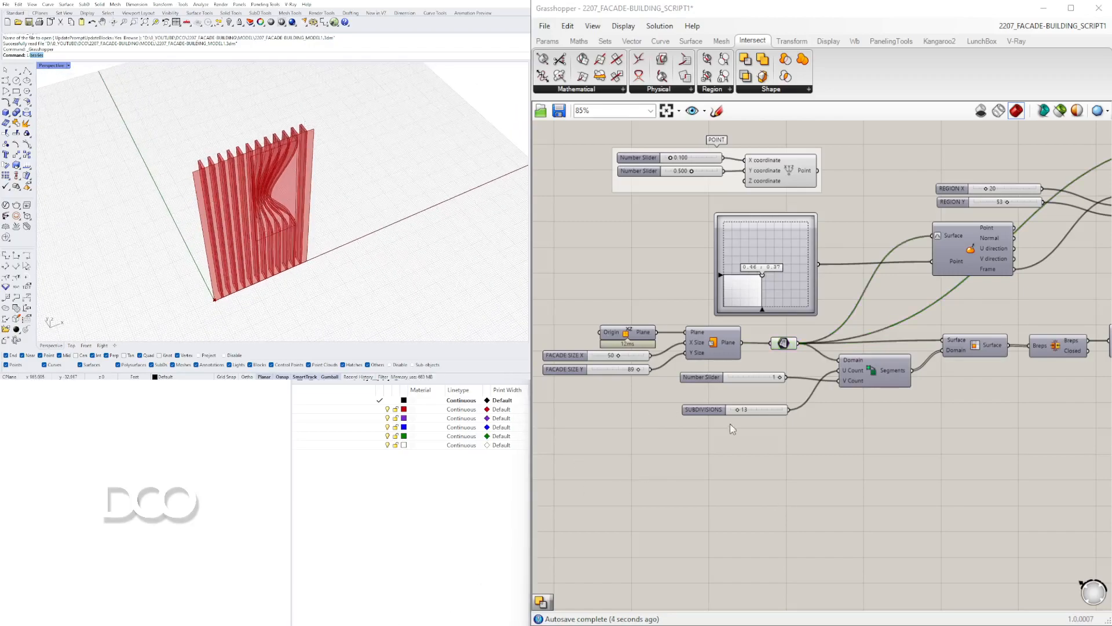
Add a Brep Edges component and connect the facade Surface parameter to its Brep input.
{"action": "right_click_drag", "start_coordinate": [832, 400], "coordinate": [736, 342]}
{"action": "left_click", "coordinate": [685, 286]}
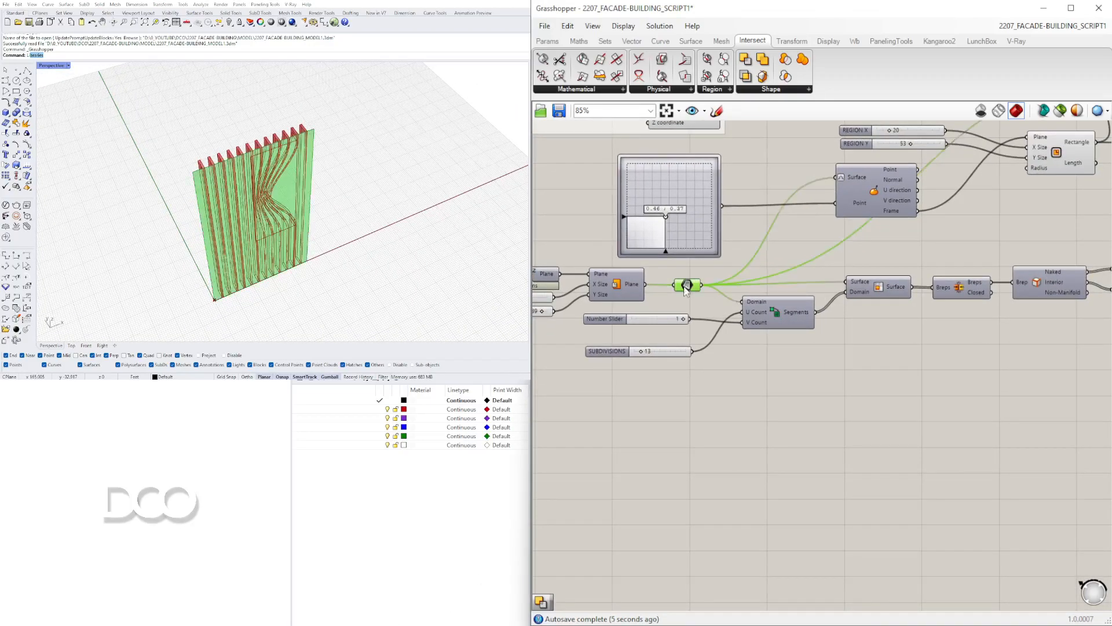
{"action": "double_click", "coordinate": [807, 432]}
{"action": "type", "text": "merge"}
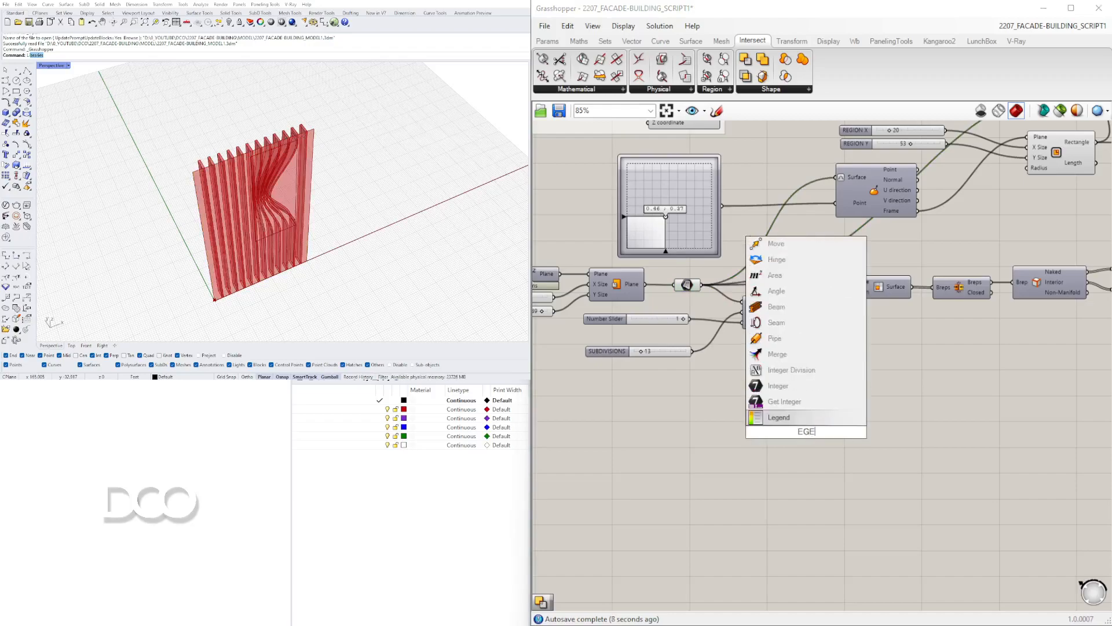
{"action": "key", "text": "BackSpace"}
{"action": "key", "text": "BackSpace"}
{"action": "key", "text": "BackSpace"}
{"action": "type", "text": "DGES"}
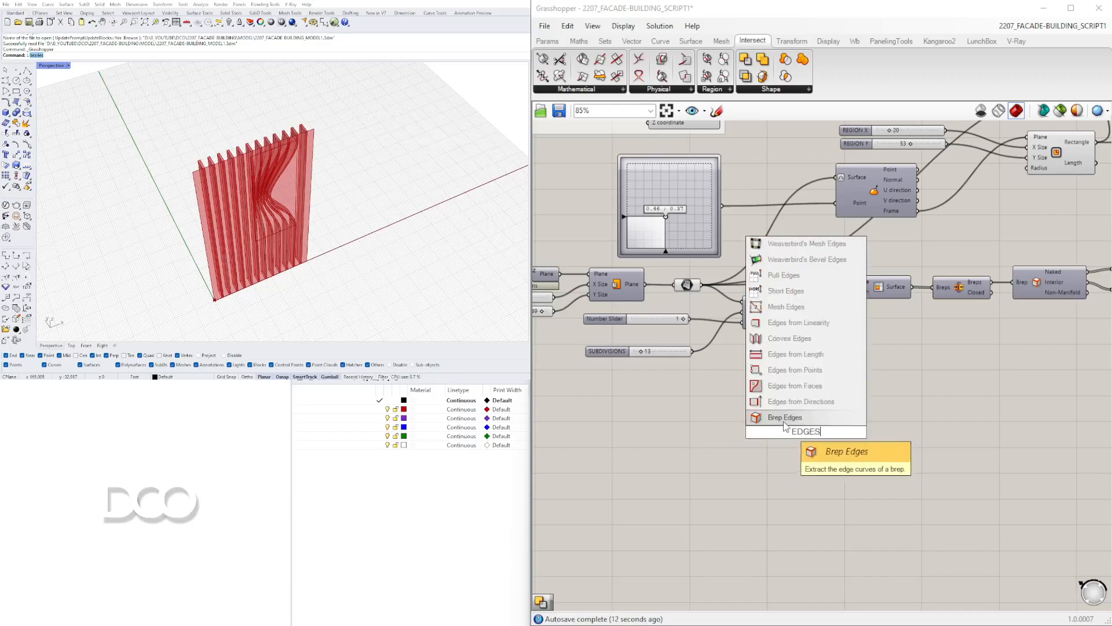
{"action": "left_click", "coordinate": [784, 424]}
{"action": "left_click_drag", "start_coordinate": [802, 423], "coordinate": [889, 385]}
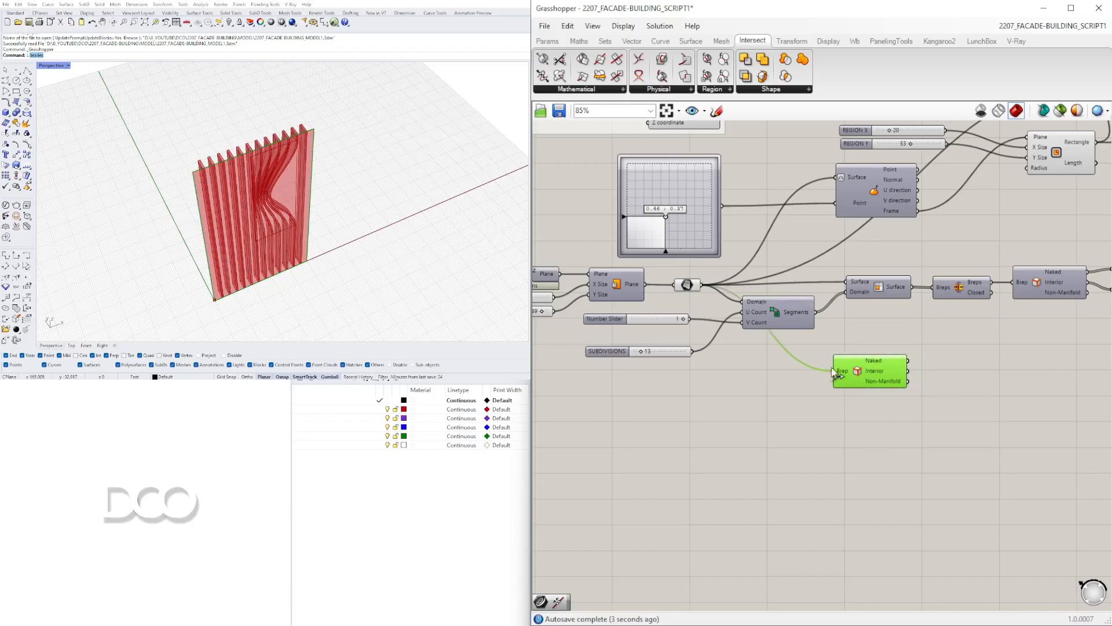
{"action": "right_click_drag", "start_coordinate": [905, 425], "coordinate": [754, 426]}
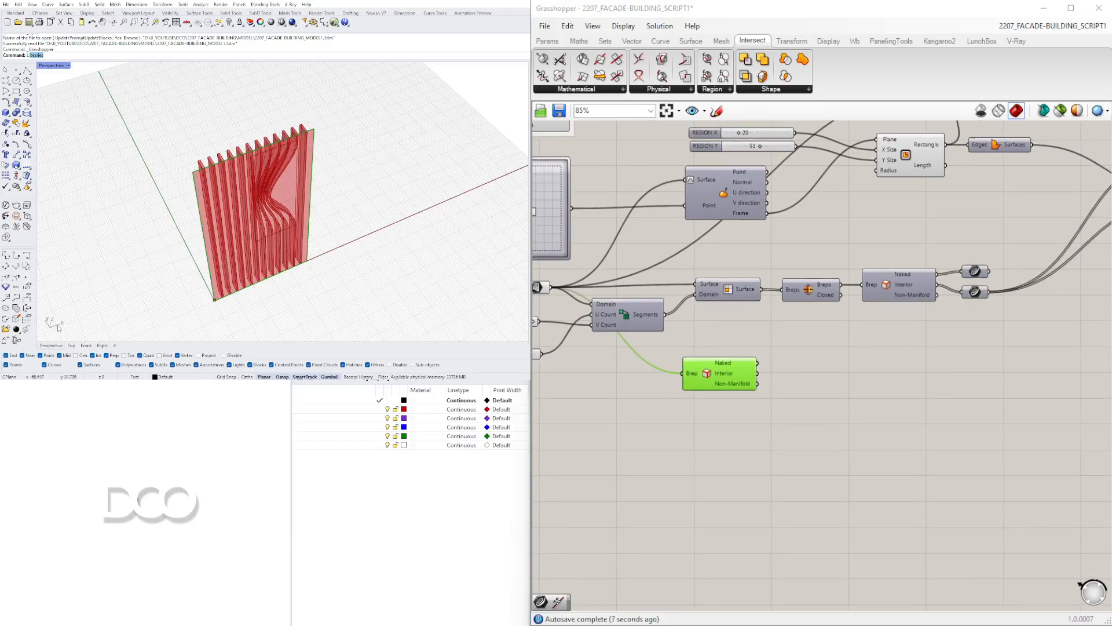
{"action": "double_click", "coordinate": [859, 395]}
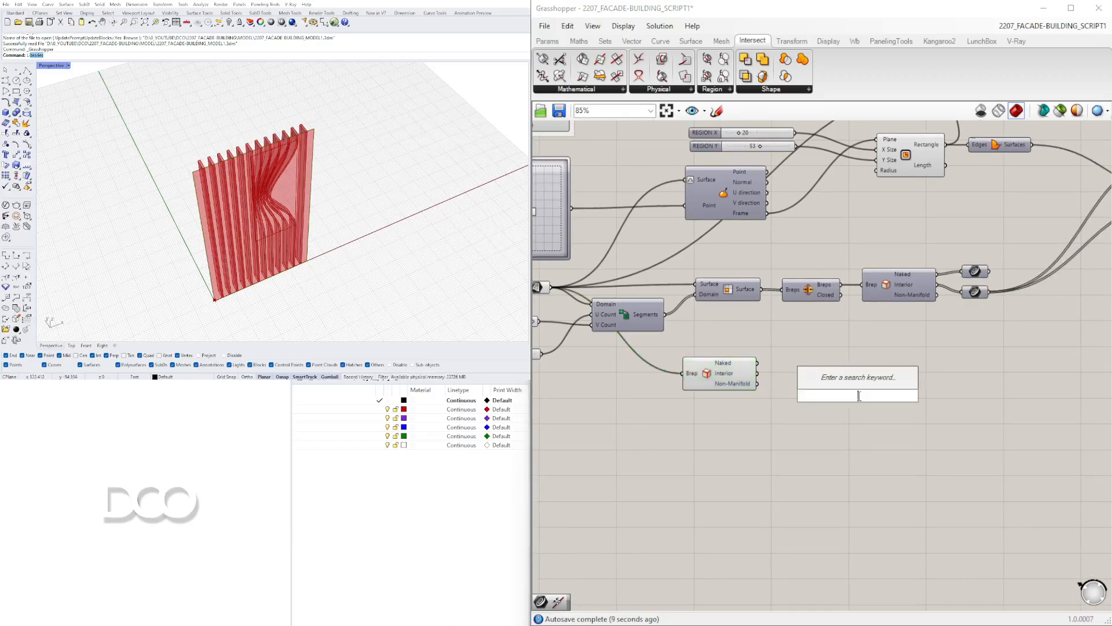
{"action": "type", "text": "O"}
{"action": "key", "text": "Escape"}
Delete the newly added Brep Edges component connected to the facade Surface parameter.
{"action": "scroll", "coordinate": [860, 396], "scroll_direction": "up", "scroll_amount": 1}
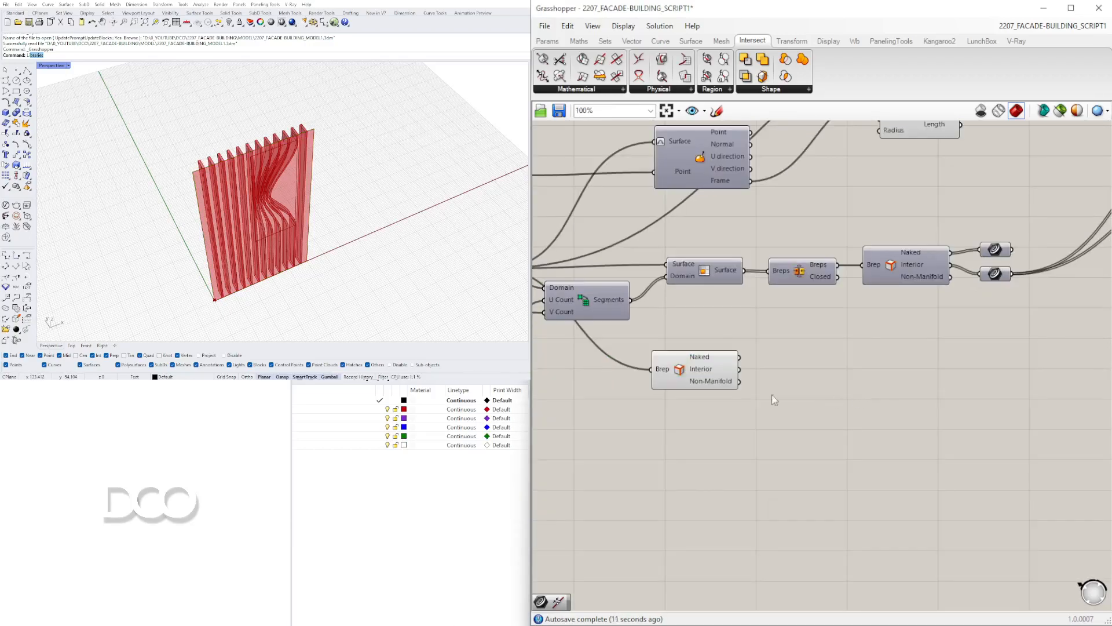
{"action": "right_click_drag", "start_coordinate": [765, 393], "coordinate": [959, 389]}
{"action": "left_click", "coordinate": [911, 365]}
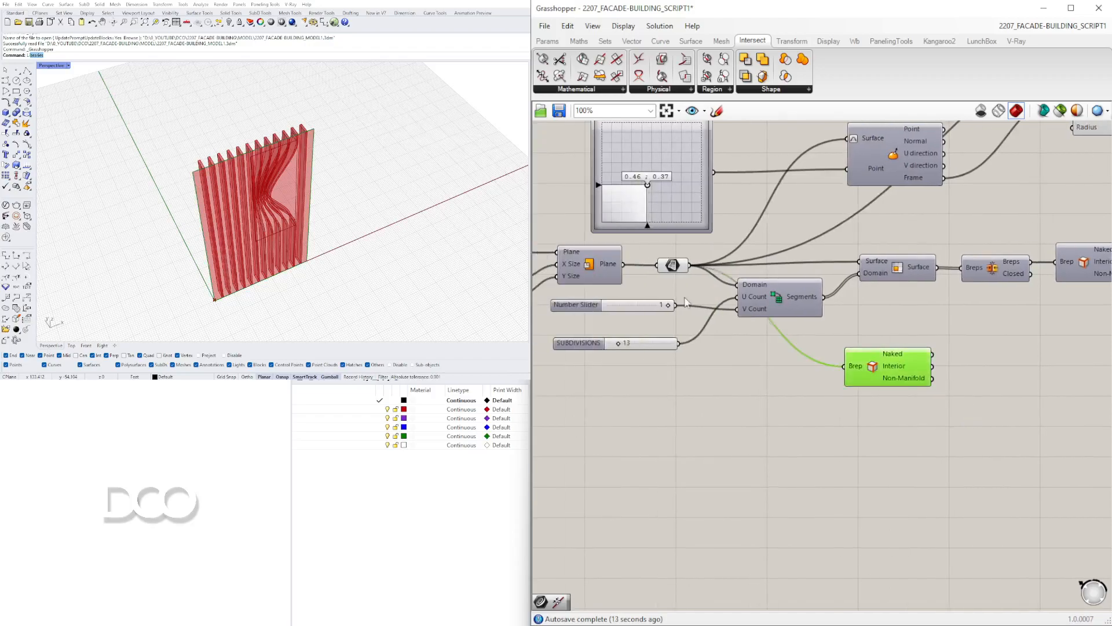
{"action": "double_click", "coordinate": [804, 410]}
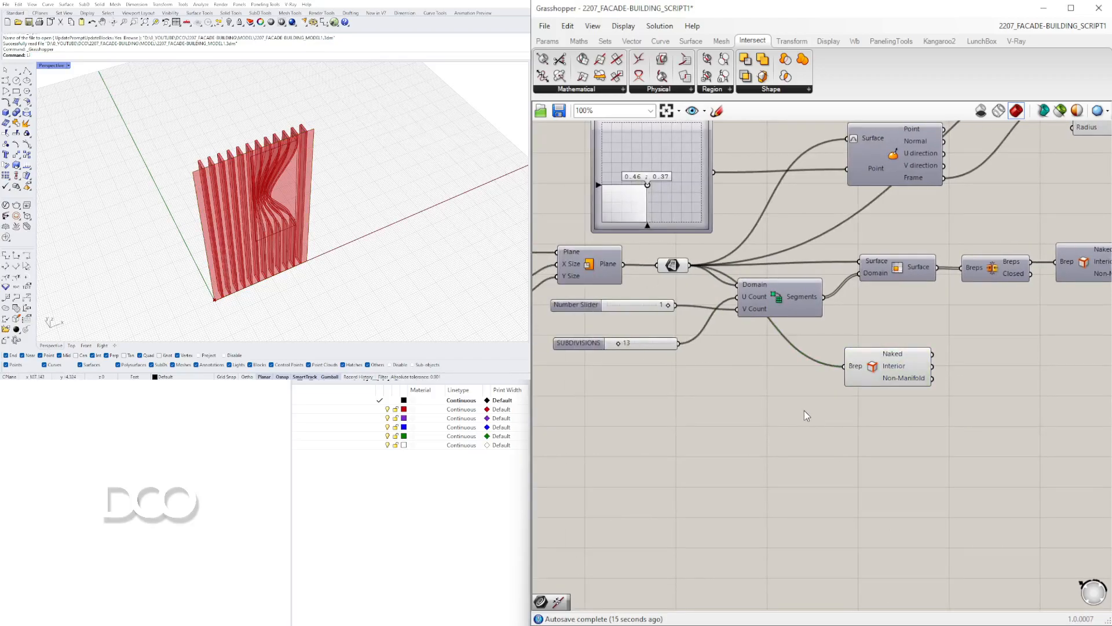
{"action": "left_click", "coordinate": [890, 369]}
{"action": "key", "text": "Delete"}
Add an Offset Curve component below the domain division, with the facade Surface parameter feeding its Curve input.
{"action": "double_click", "coordinate": [860, 377]}
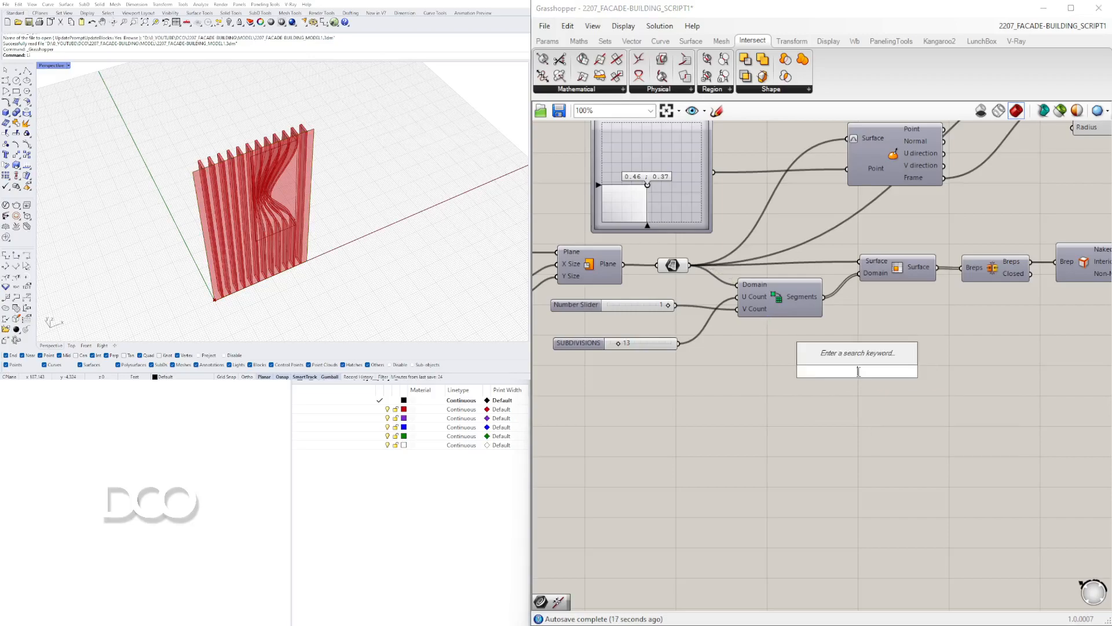
{"action": "type", "text": "offset"}
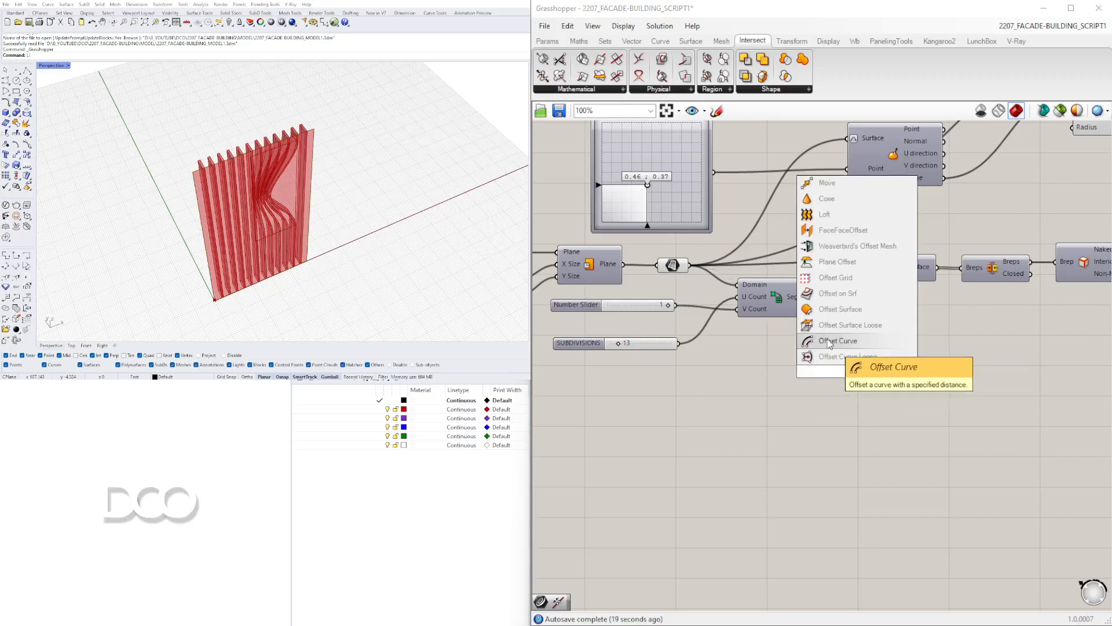
{"action": "left_click", "coordinate": [830, 348]}
{"action": "left_click_drag", "start_coordinate": [818, 362], "coordinate": [927, 368]}
{"action": "double_click", "coordinate": [819, 380]}
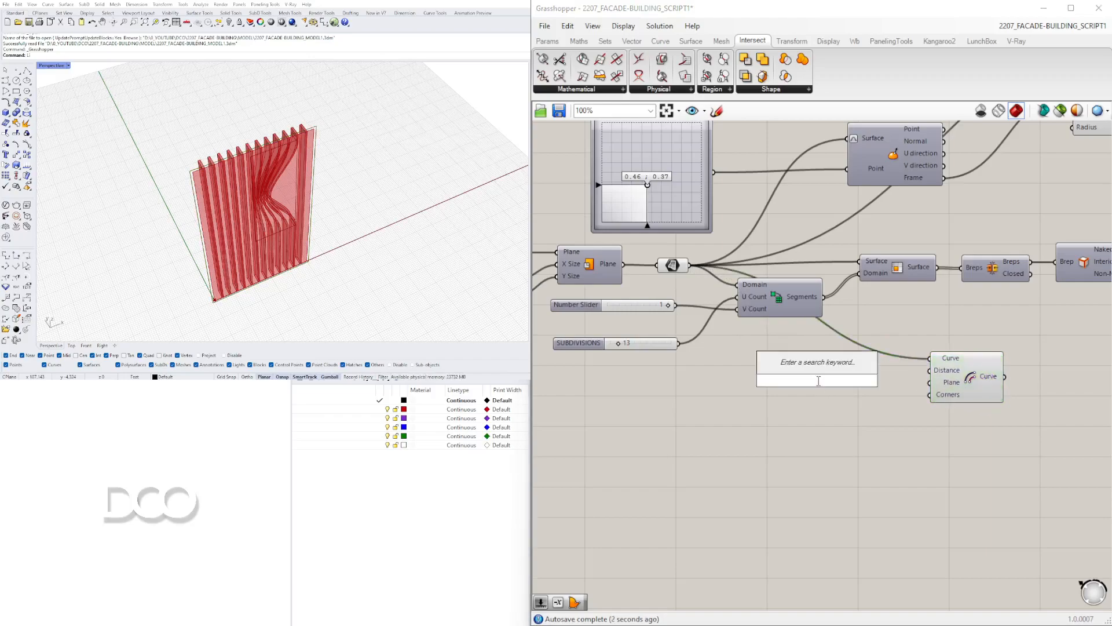
{"action": "type", "text": "neg"}
{"action": "key", "text": "Escape"}
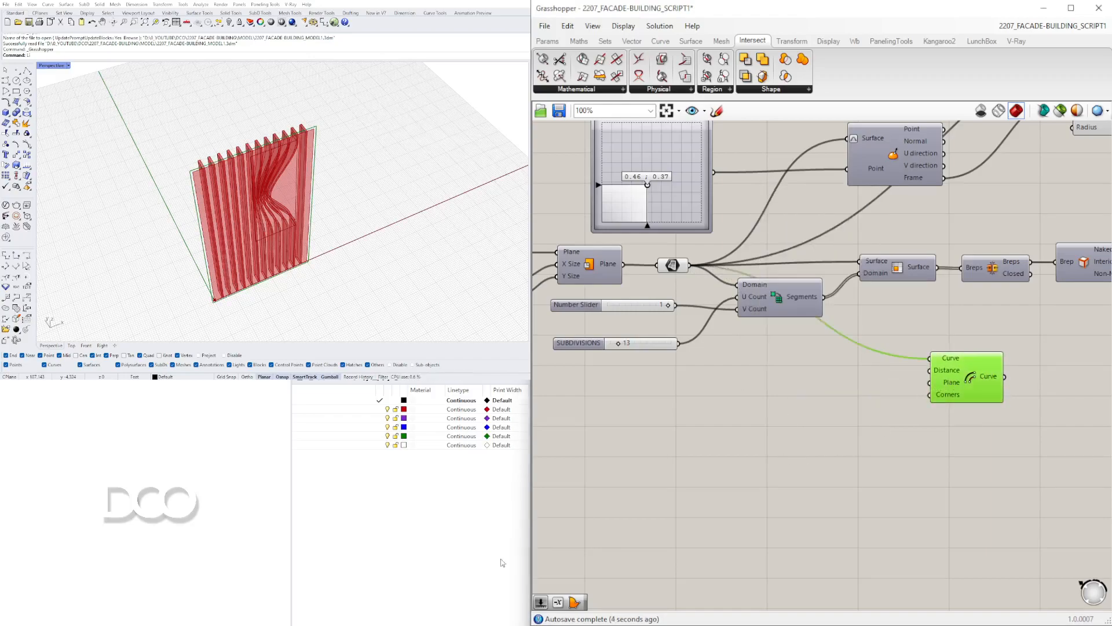
{"action": "right_click_drag", "start_coordinate": [869, 354], "coordinate": [821, 349]}
{"action": "left_click_drag", "start_coordinate": [916, 377], "coordinate": [735, 371]}
Add Boundary Surfaces, feed its Edges input with both the offset curve and the facade Surface, and flatten that input.
{"action": "double_click", "coordinate": [843, 389]}
{"action": "type", "text": "BO"}
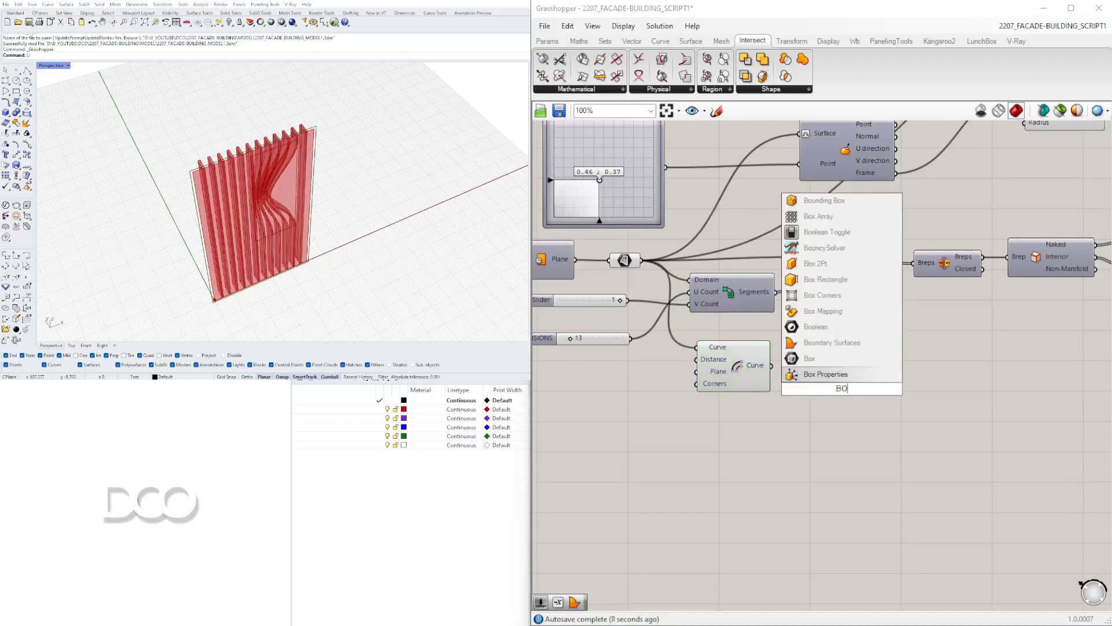
{"action": "type", "text": "UND"}
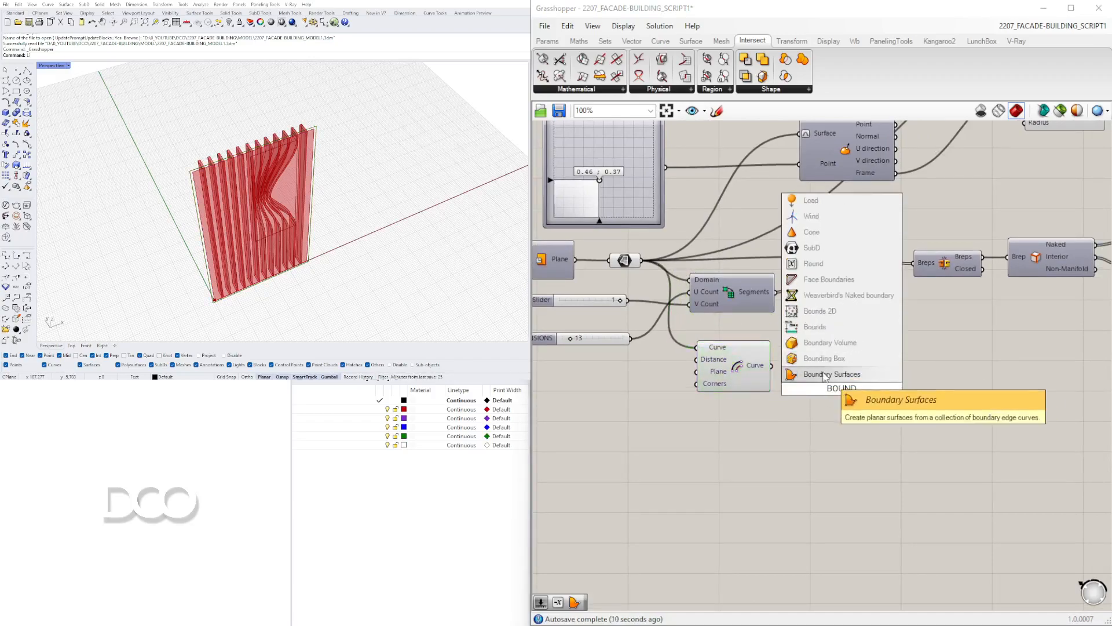
{"action": "left_click", "coordinate": [822, 374]}
{"action": "left_click_drag", "start_coordinate": [800, 392], "coordinate": [805, 389]}
{"action": "left_click_drag", "start_coordinate": [829, 392], "coordinate": [849, 359]}
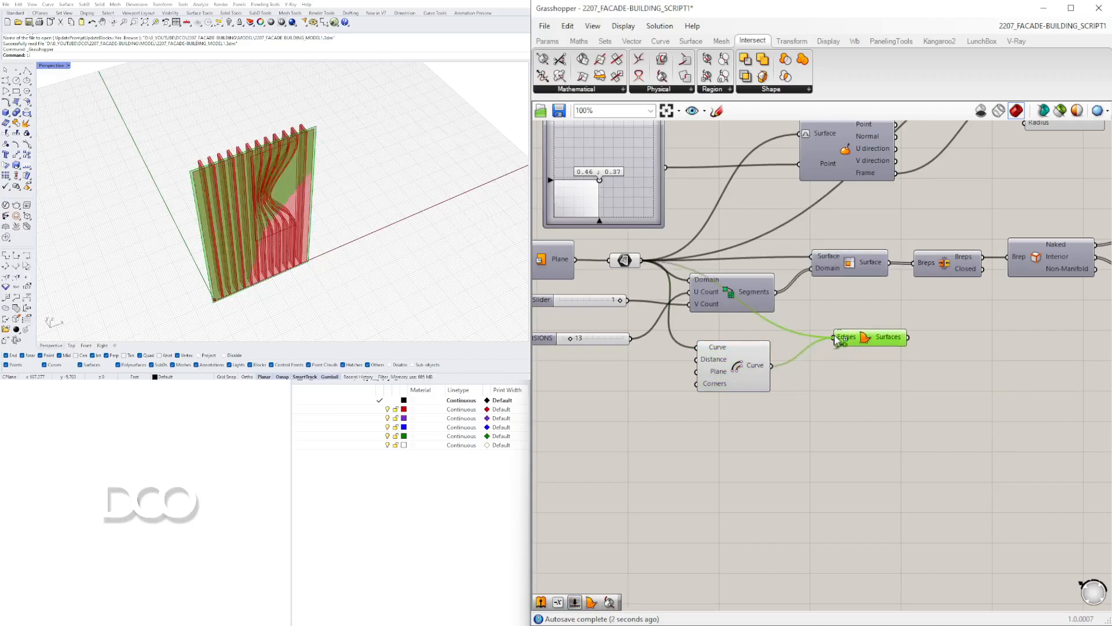
{"action": "right_click", "coordinate": [840, 340]}
{"action": "left_click", "coordinate": [863, 429]}
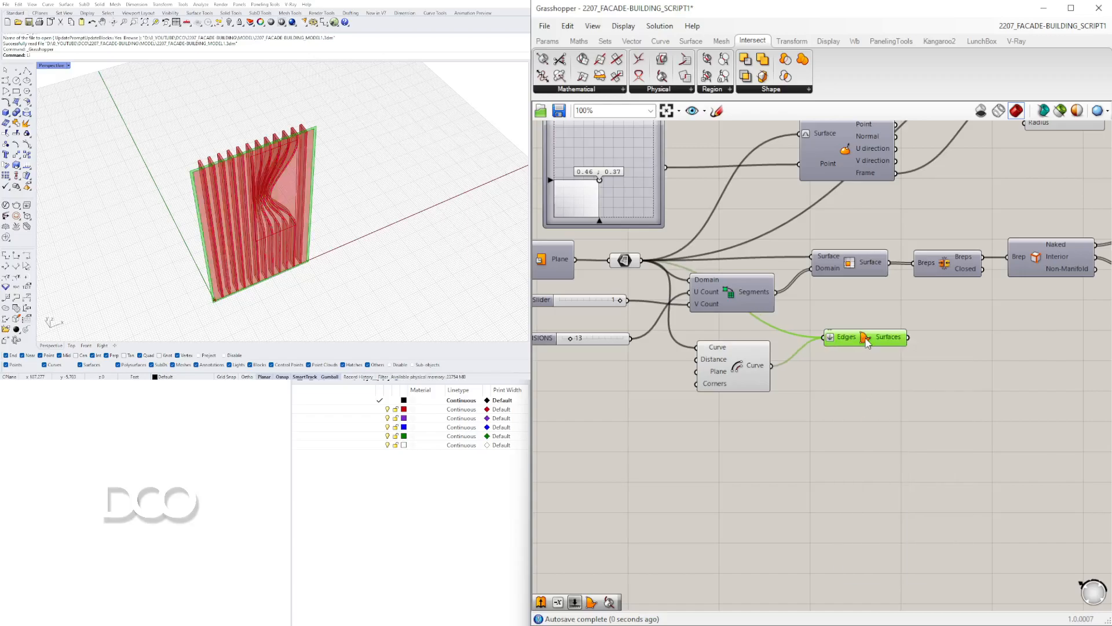
Add an Extrude component and connect the Boundary Surfaces output to its Base input.
{"action": "double_click", "coordinate": [938, 374]}
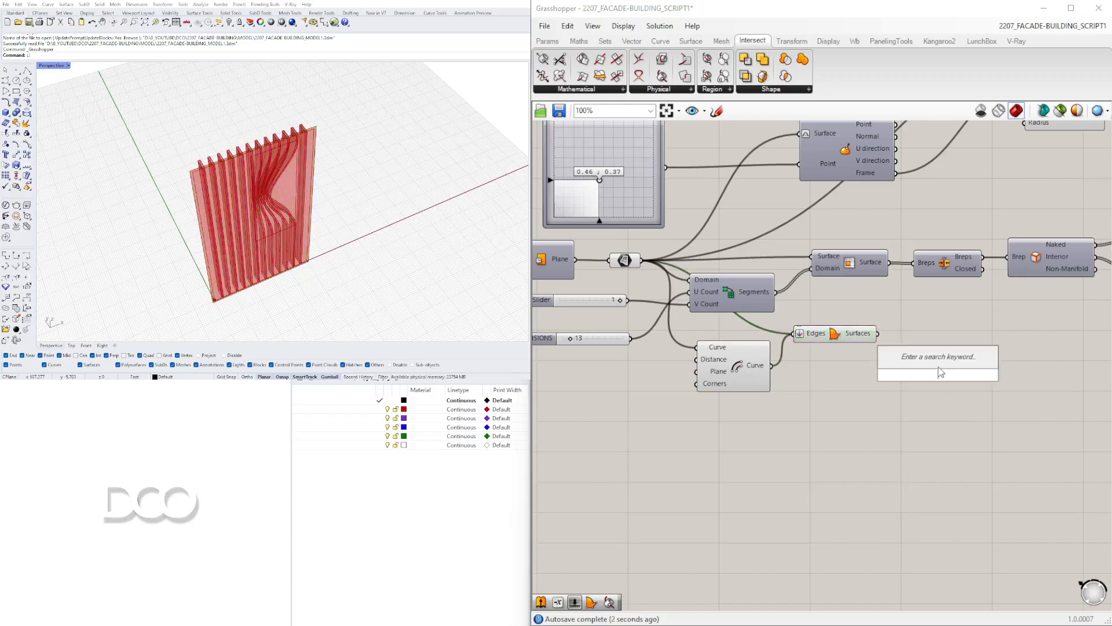
{"action": "type", "text": "extr"}
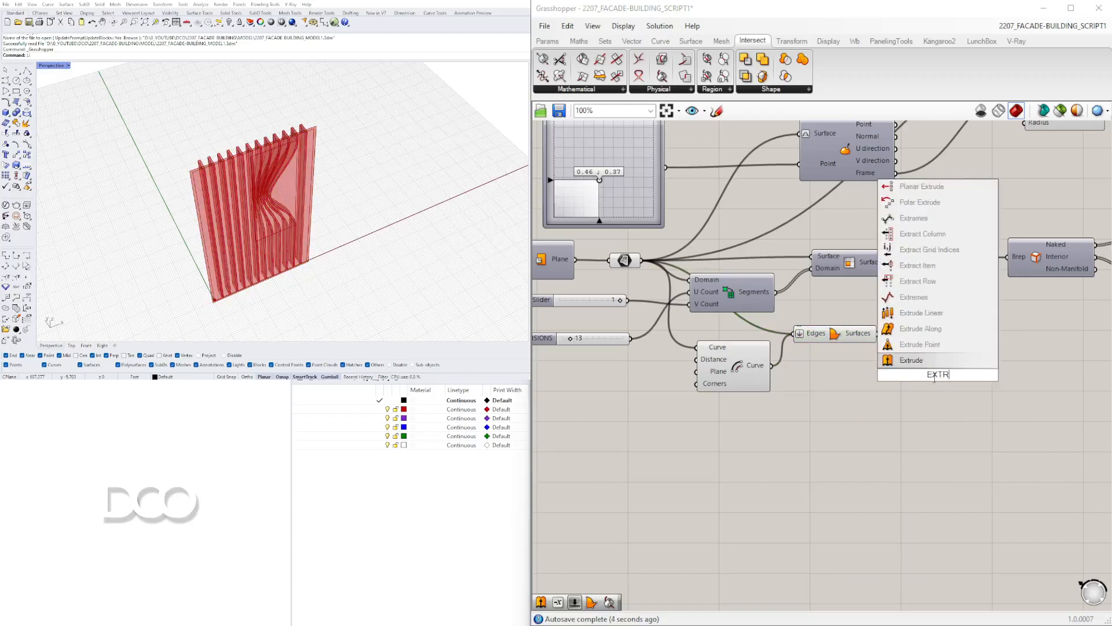
{"action": "left_click", "coordinate": [907, 359]}
{"action": "left_click_drag", "start_coordinate": [904, 378], "coordinate": [957, 368]}
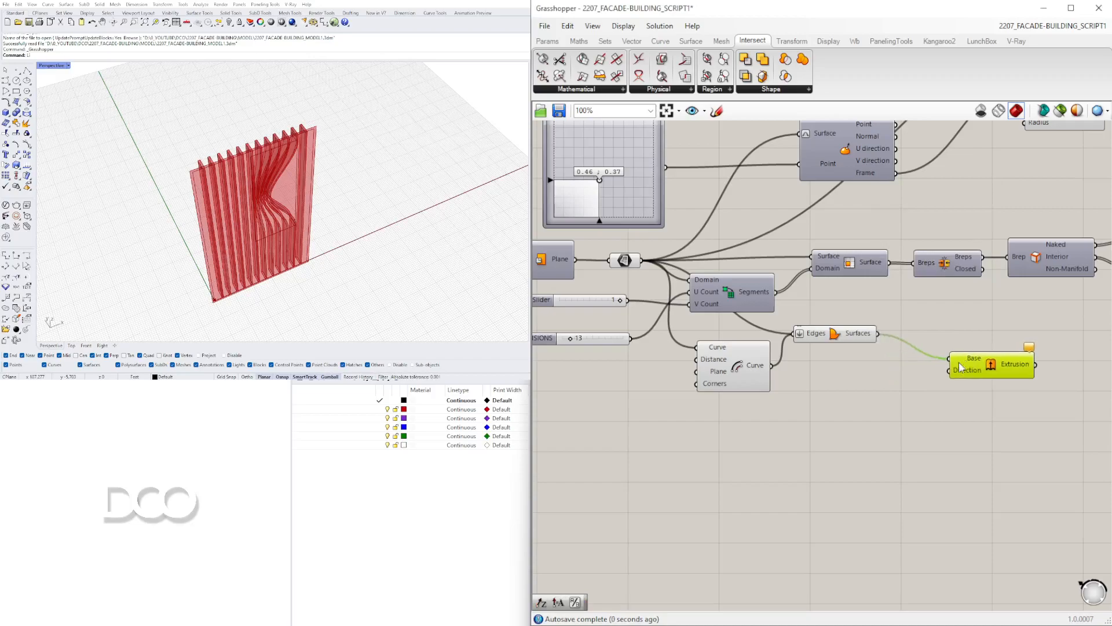
Add a Unit Y vector and connect it to the Direction input of the frame's Extrude component.
{"action": "double_click", "coordinate": [876, 386]}
{"action": "type", "text": "y"}
{"action": "left_click", "coordinate": [876, 370]}
{"action": "left_click_drag", "start_coordinate": [949, 372], "coordinate": [950, 371]}
{"action": "left_click_drag", "start_coordinate": [976, 366], "coordinate": [957, 369]}
{"action": "left_click", "coordinate": [962, 409]}
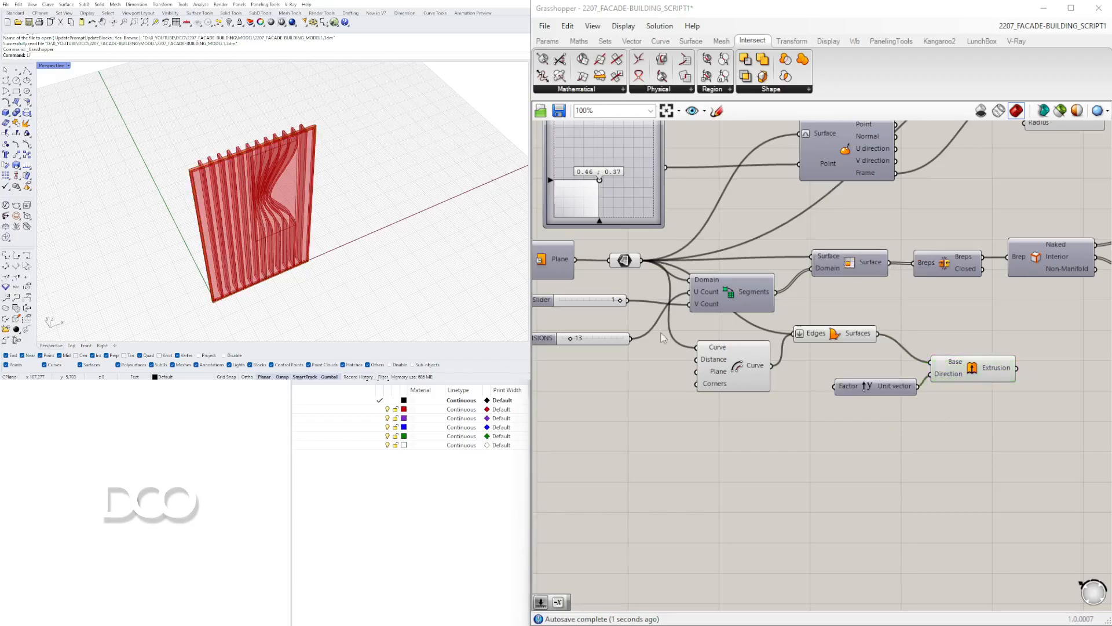
Move the Extrude and Unit Y components together farther along the canvas, away from the Boundary Surfaces component.
{"action": "scroll", "coordinate": [886, 332], "scroll_direction": "down", "scroll_amount": 3}
{"action": "left_click_drag", "start_coordinate": [887, 423], "coordinate": [763, 342]}
{"action": "right_click_drag", "start_coordinate": [836, 349], "coordinate": [718, 368]}
{"action": "left_click_drag", "start_coordinate": [709, 355], "coordinate": [850, 358]}
{"action": "left_click", "coordinate": [800, 319]}
{"action": "left_click", "coordinate": [392, 124]}
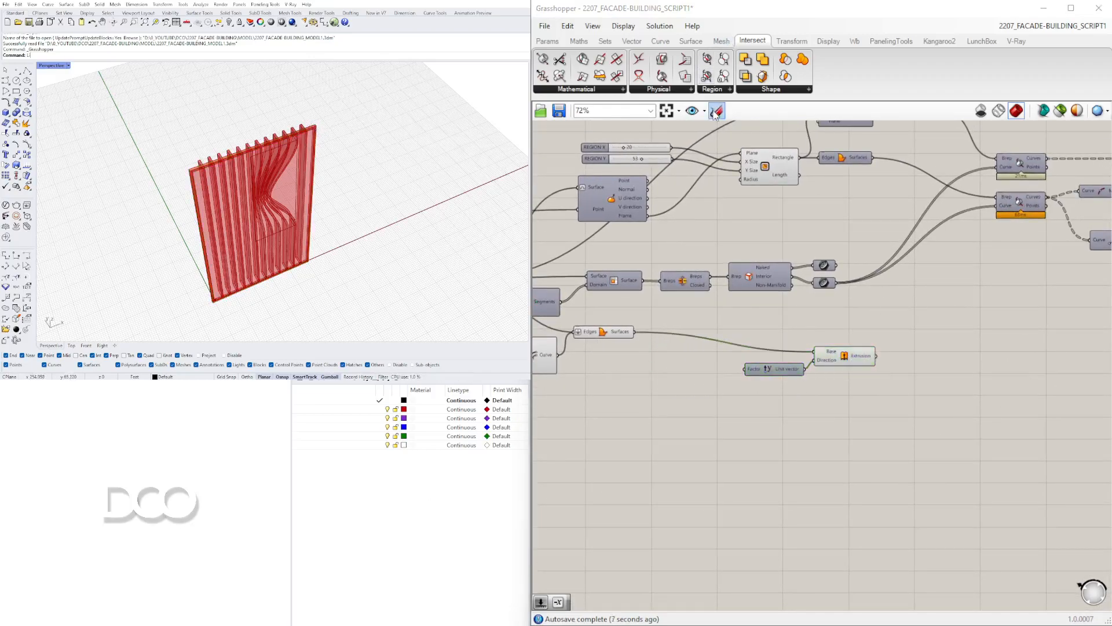
Place the Unit Y and Extrude components beneath the fin Rectangle and connect its Y Size slider to the Unit Y Factor.
{"action": "scroll", "coordinate": [907, 300], "scroll_direction": "down", "scroll_amount": 3}
{"action": "right_click_drag", "start_coordinate": [908, 300], "coordinate": [746, 283]}
{"action": "right_click_drag", "start_coordinate": [999, 300], "coordinate": [660, 313]}
{"action": "scroll", "coordinate": [846, 270], "scroll_direction": "up", "scroll_amount": 6}
{"action": "right_click_drag", "start_coordinate": [791, 269], "coordinate": [788, 308]}
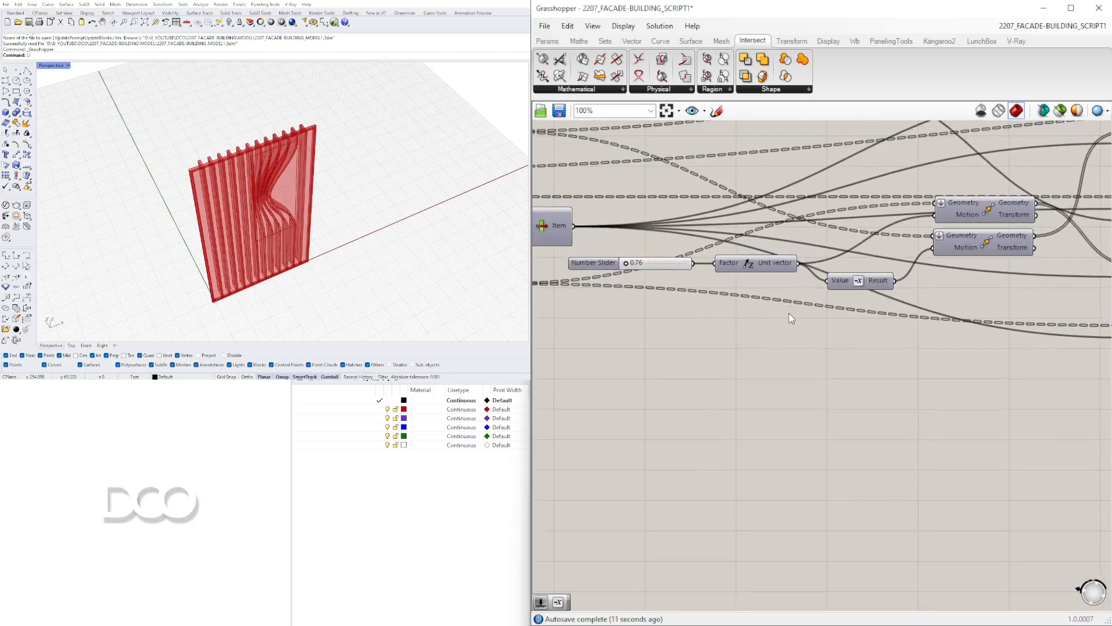
{"action": "scroll", "coordinate": [788, 308], "scroll_direction": "down", "scroll_amount": 2}
{"action": "right_click_drag", "start_coordinate": [991, 343], "coordinate": [611, 340]}
{"action": "scroll", "coordinate": [814, 368], "scroll_direction": "down", "scroll_amount": 1}
{"action": "right_click_drag", "start_coordinate": [814, 368], "coordinate": [556, 377]}
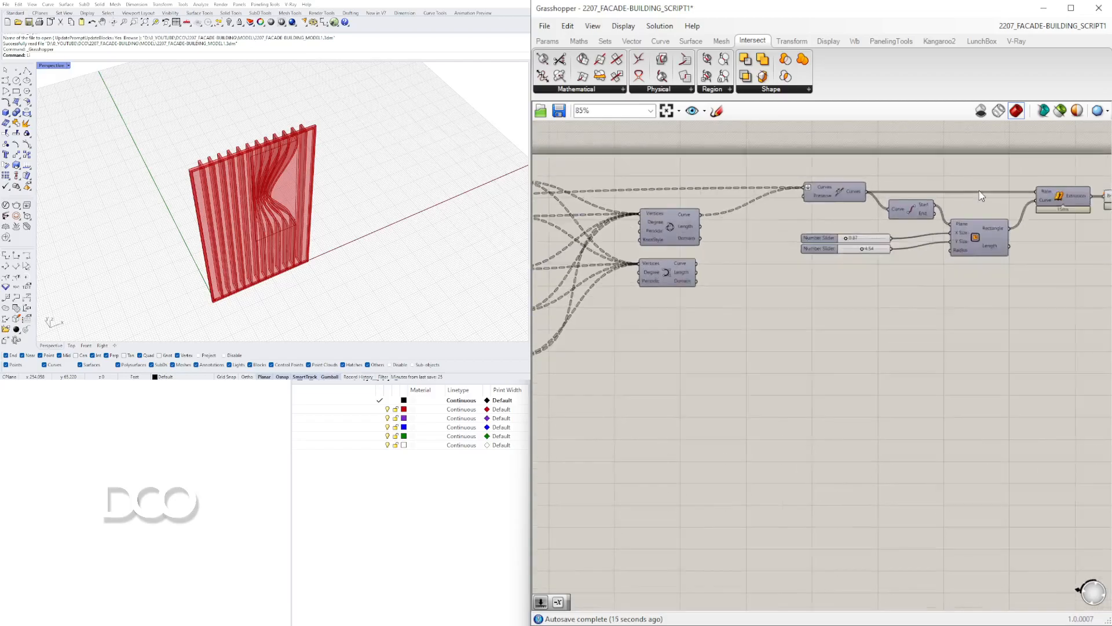
{"action": "scroll", "coordinate": [842, 279], "scroll_direction": "up", "scroll_amount": 5}
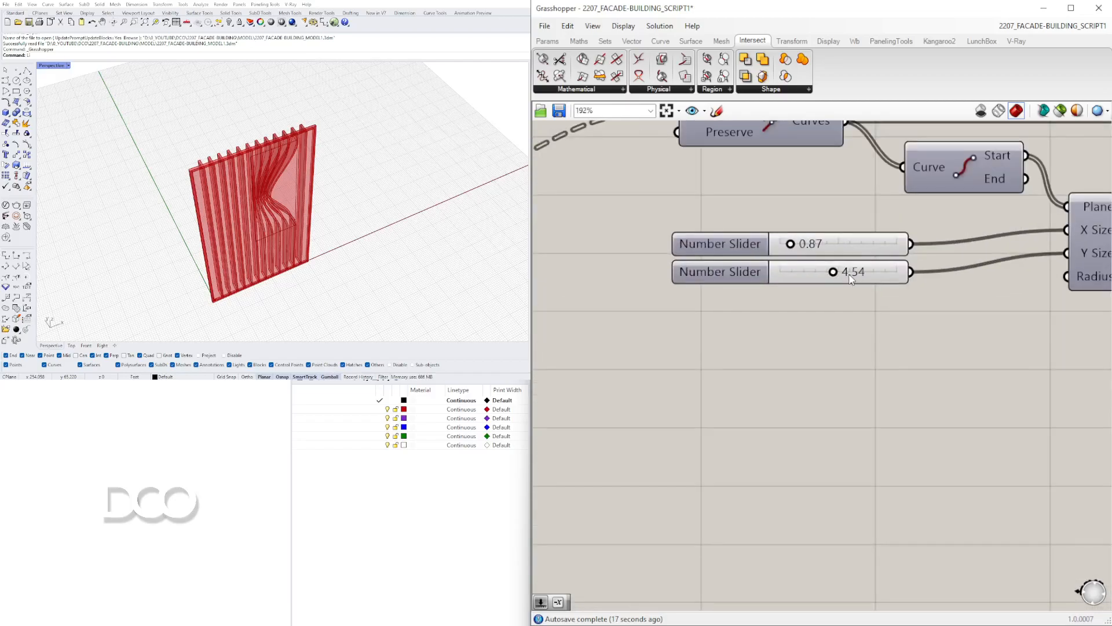
{"action": "scroll", "coordinate": [851, 280], "scroll_direction": "down", "scroll_amount": 6}
{"action": "scroll", "coordinate": [660, 405], "scroll_direction": "up", "scroll_amount": 3}
{"action": "left_click_drag", "start_coordinate": [716, 423], "coordinate": [832, 431]}
{"action": "scroll", "coordinate": [579, 376], "scroll_direction": "down", "scroll_amount": 1}
{"action": "scroll", "coordinate": [631, 382], "scroll_direction": "down", "scroll_amount": 4}
{"action": "scroll", "coordinate": [898, 399], "scroll_direction": "up", "scroll_amount": 10}
{"action": "right_click_drag", "start_coordinate": [831, 431], "coordinate": [1106, 433]}
{"action": "left_click", "coordinate": [714, 461]}
{"action": "right_click_drag", "start_coordinate": [796, 425], "coordinate": [708, 381]}
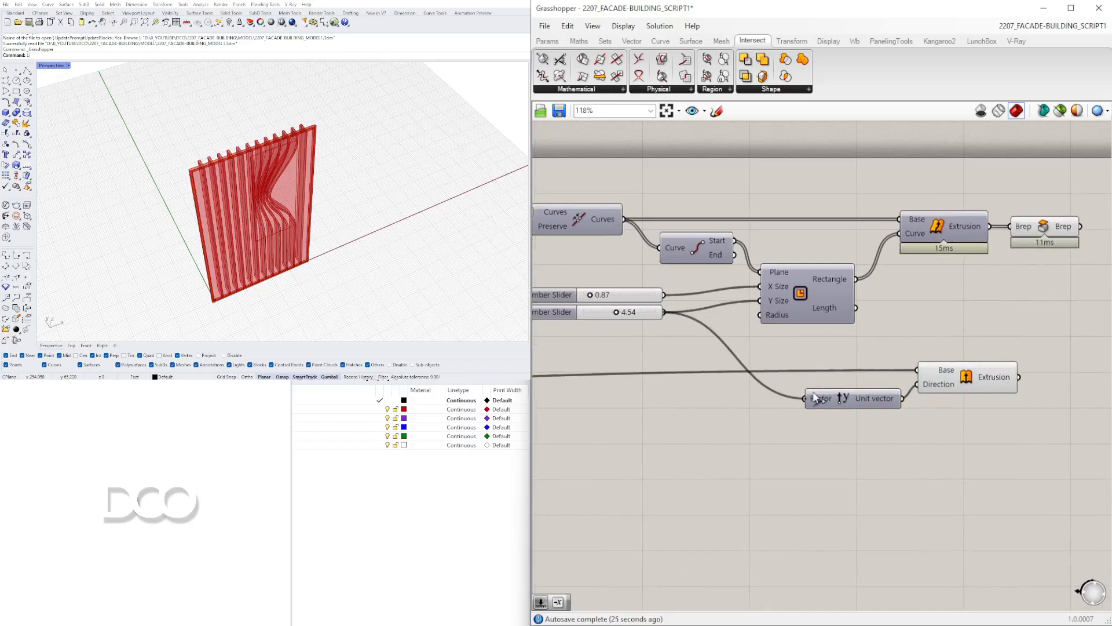
Hide the preview of the frame's Offset Curve and Boundary Surfaces components.
{"action": "left_click_drag", "start_coordinate": [815, 398], "coordinate": [810, 398]}
{"action": "left_click", "coordinate": [966, 377]}
{"action": "scroll", "coordinate": [710, 479], "scroll_direction": "down", "scroll_amount": 5}
{"action": "scroll", "coordinate": [653, 461], "scroll_direction": "up", "scroll_amount": 4}
{"action": "left_click_drag", "start_coordinate": [801, 509], "coordinate": [596, 406]}
{"action": "middle_click", "coordinate": [596, 406]}
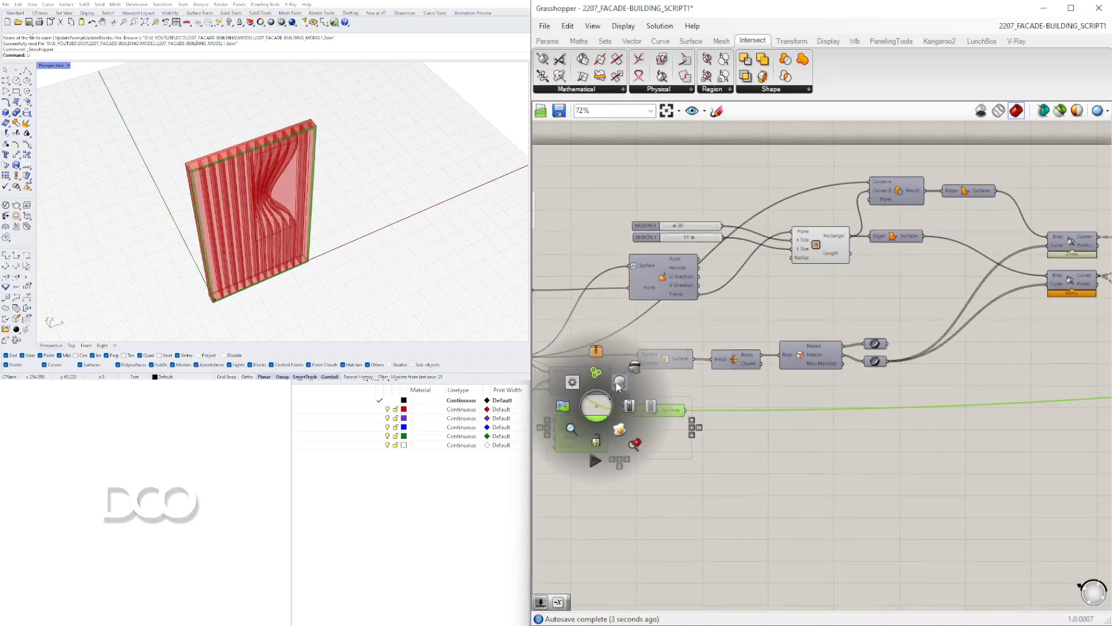
{"action": "left_click", "coordinate": [628, 376]}
{"action": "right_click_drag", "start_coordinate": [341, 191], "coordinate": [334, 228]}
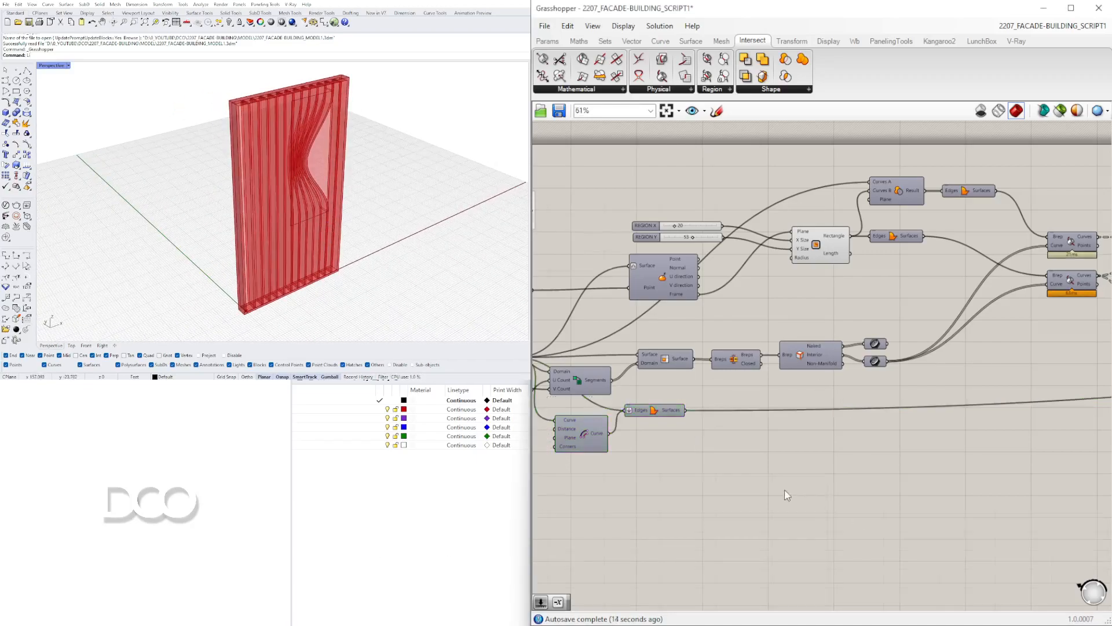
Line up the Unit Z vector with its number slider and place the Negative component in the same row.
{"action": "scroll", "coordinate": [779, 457], "scroll_direction": "down", "scroll_amount": 3}
{"action": "scroll", "coordinate": [731, 419], "scroll_direction": "up", "scroll_amount": 4}
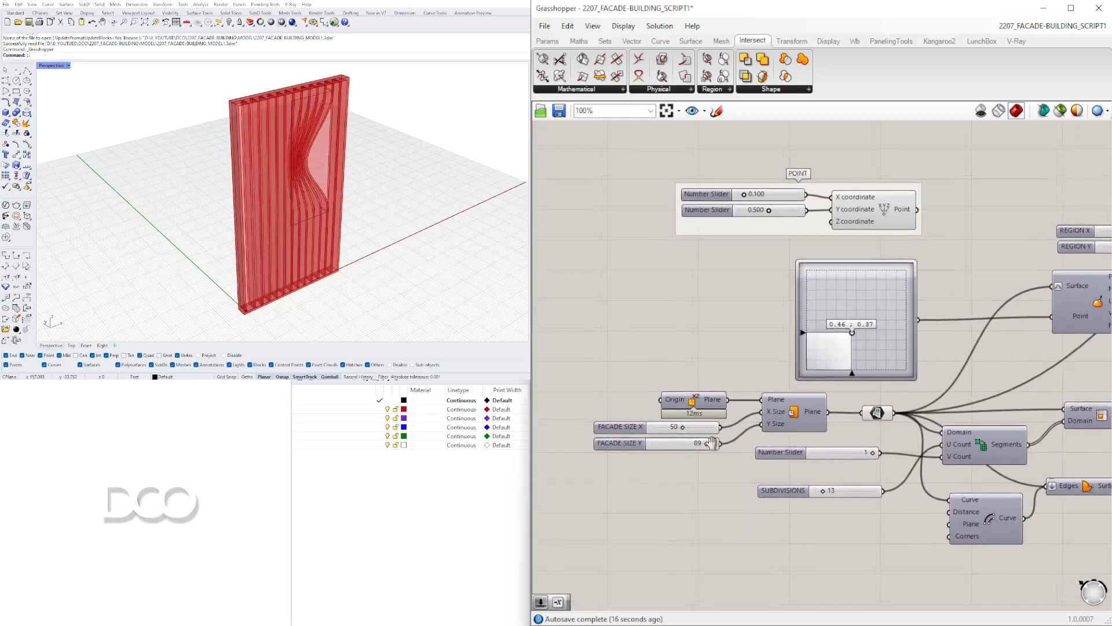
{"action": "right_click_drag", "start_coordinate": [756, 397], "coordinate": [756, 400]}
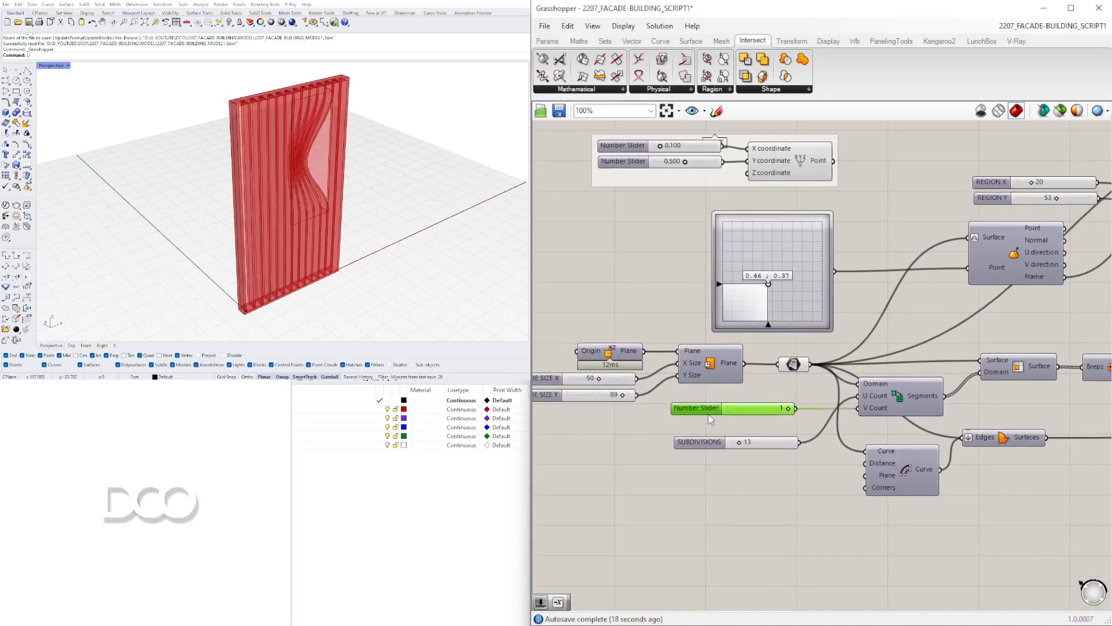
{"action": "right_click", "coordinate": [708, 415]}
{"action": "scroll", "coordinate": [976, 422], "scroll_direction": "down", "scroll_amount": 2}
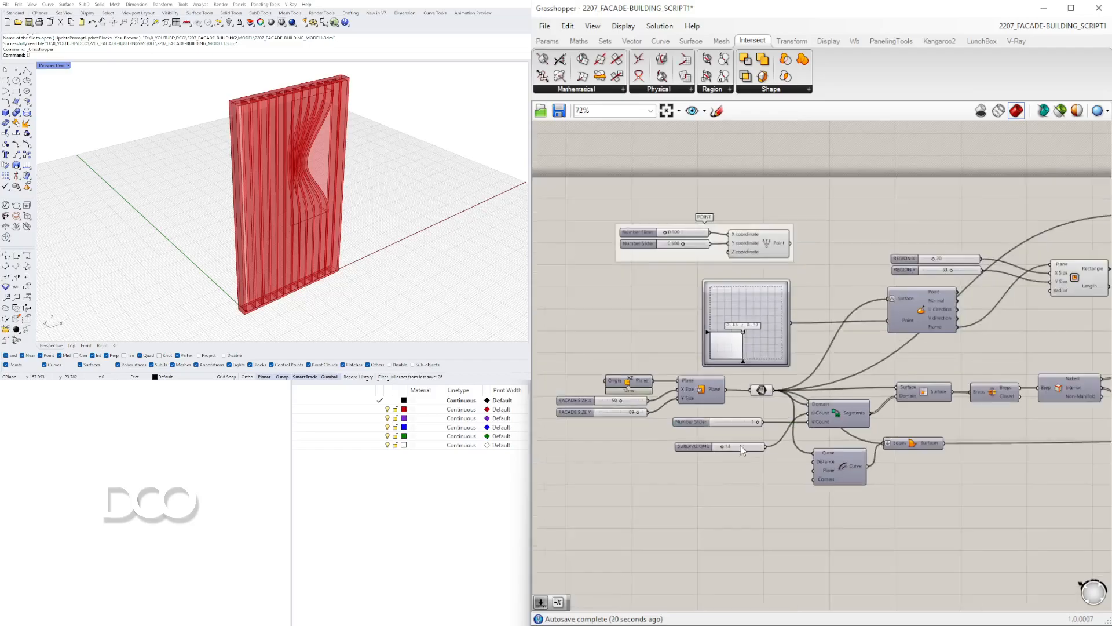
{"action": "right_click_drag", "start_coordinate": [978, 381], "coordinate": [844, 372]}
{"action": "right_click_drag", "start_coordinate": [1065, 329], "coordinate": [745, 310]}
{"action": "right_click_drag", "start_coordinate": [859, 322], "coordinate": [719, 349]}
{"action": "scroll", "coordinate": [946, 352], "scroll_direction": "up", "scroll_amount": 2}
{"action": "left_click_drag", "start_coordinate": [959, 332], "coordinate": [800, 376]}
{"action": "left_click_drag", "start_coordinate": [1040, 354], "coordinate": [1017, 372]}
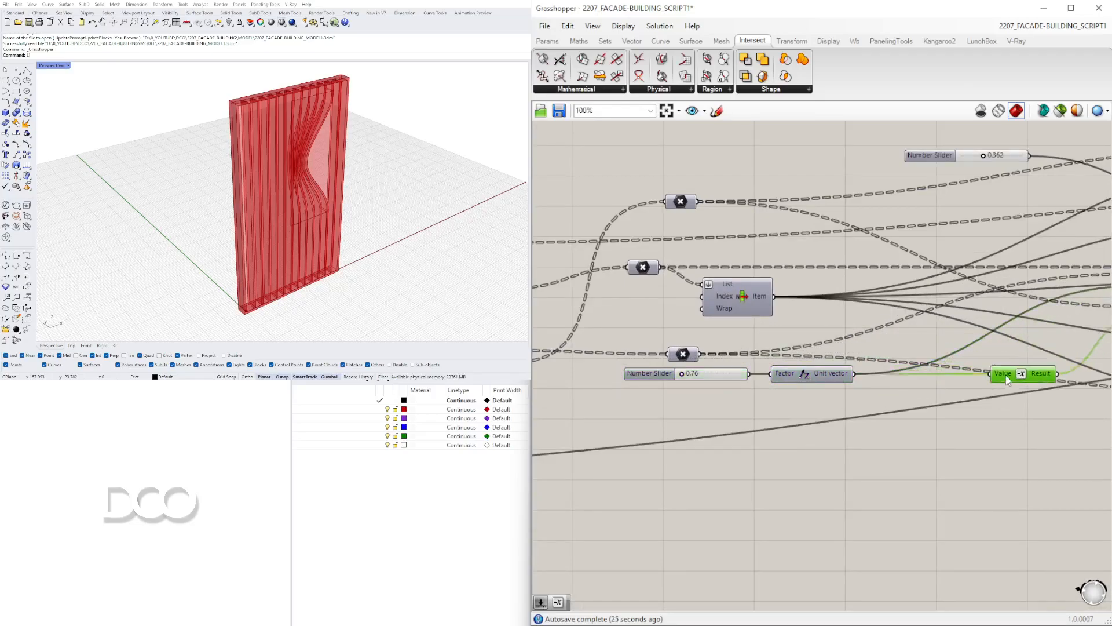
Set the slider feeding the Unit Z vector to 1.92 and rename it HEIGHT OFFSET.
{"action": "scroll", "coordinate": [698, 386], "scroll_direction": "up", "scroll_amount": 7}
{"action": "mouse_move", "coordinate": [669, 371]}
{"action": "left_mouse_down"}
{"action": "mouse_move", "coordinate": [687, 371]}
{"action": "mouse_move", "coordinate": [653, 374]}
{"action": "mouse_move", "coordinate": [664, 378]}
{"action": "left_mouse_up"}
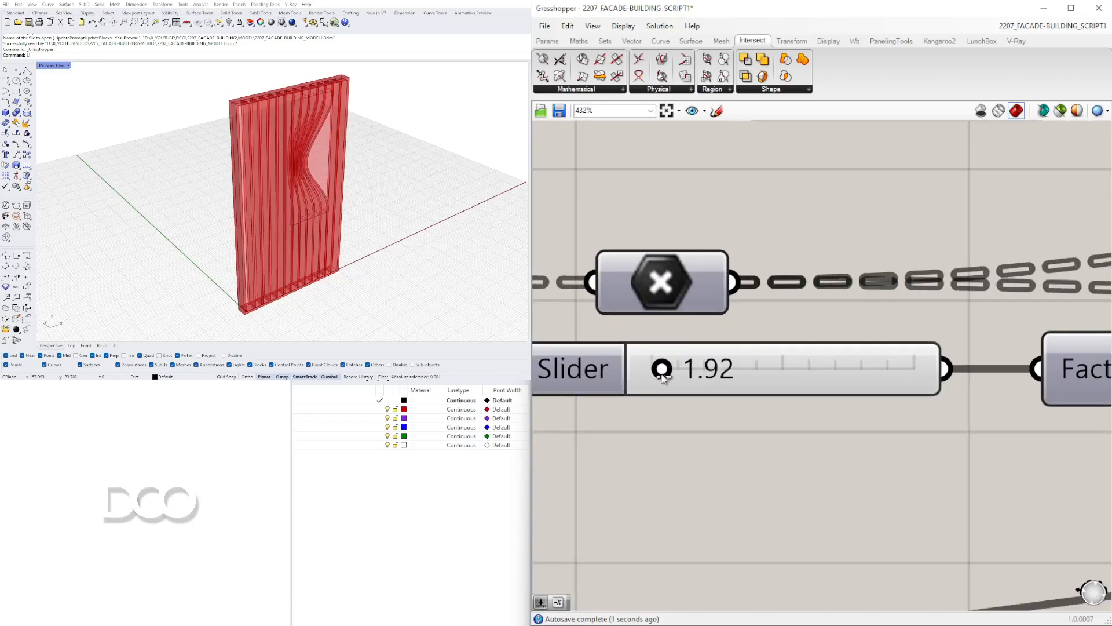
{"action": "scroll", "coordinate": [655, 420], "scroll_direction": "down", "scroll_amount": 5}
{"action": "right_click", "coordinate": [696, 396]}
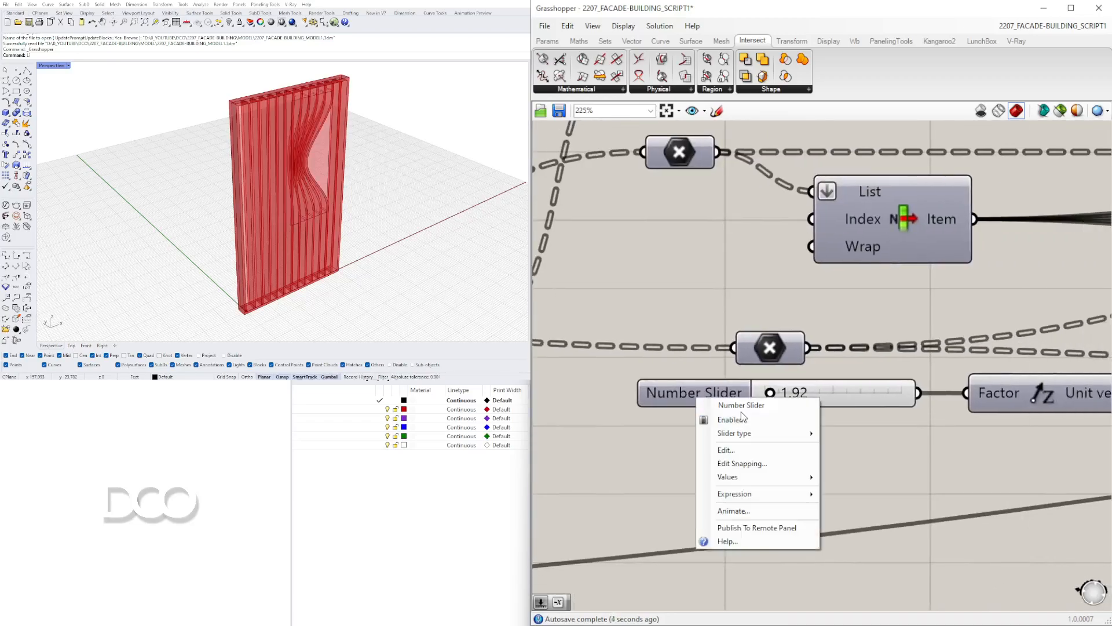
{"action": "type", "text": "HEIG"}
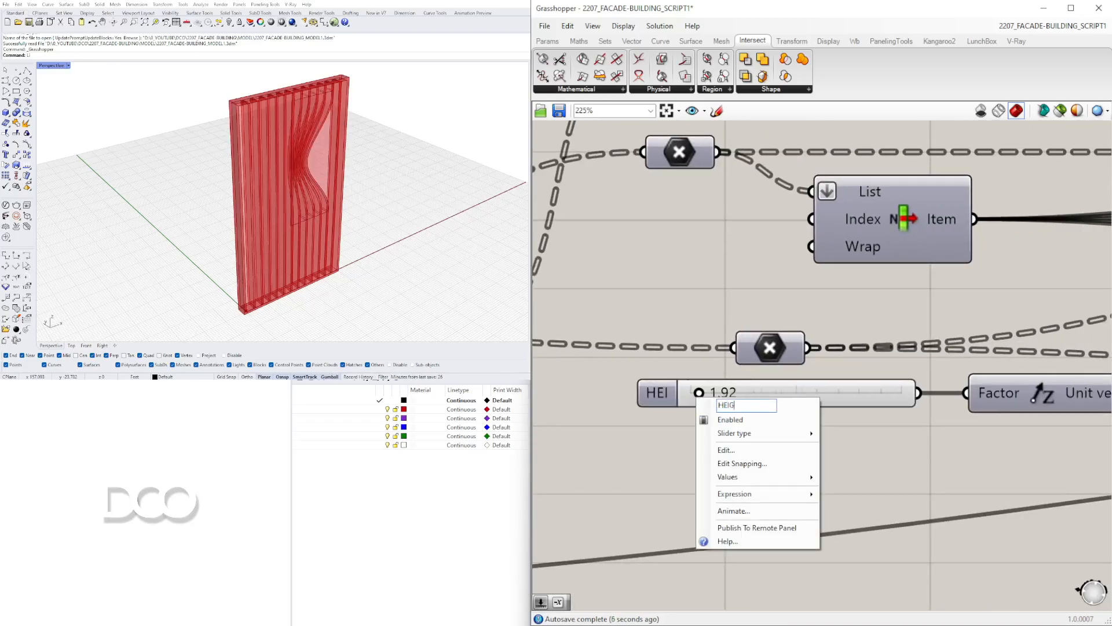
{"action": "type", "text": "HT OFFSET"}
{"action": "key", "text": "Return"}
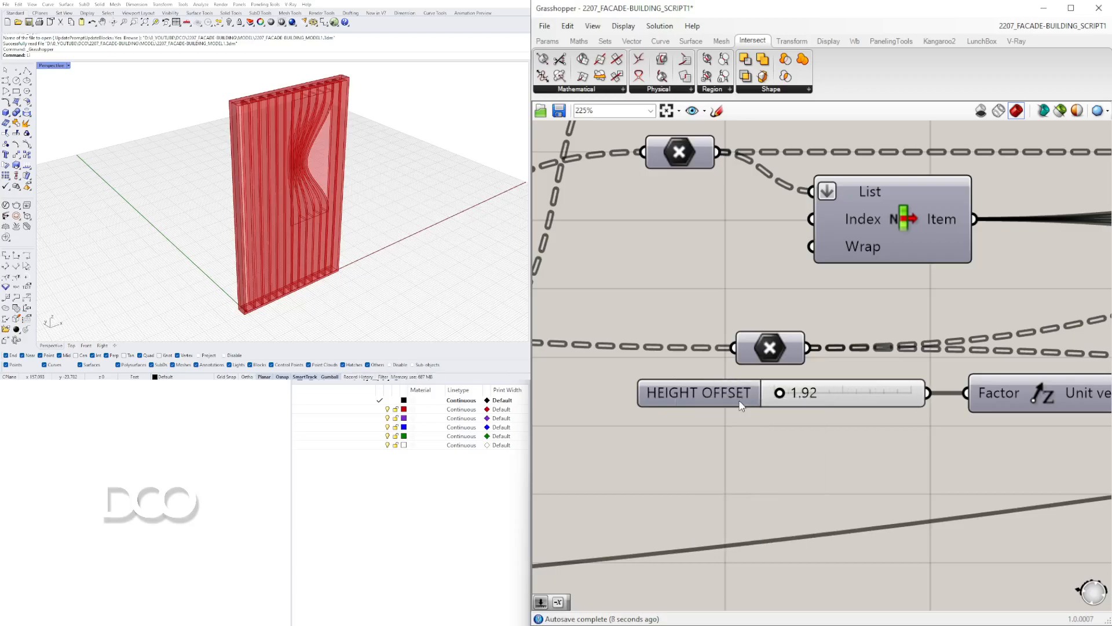
Move the remaining unnamed number slider beneath the Negative component and rename it SCALE.
{"action": "right_click", "coordinate": [705, 407]}
{"action": "scroll", "coordinate": [775, 288], "scroll_direction": "down", "scroll_amount": 6}
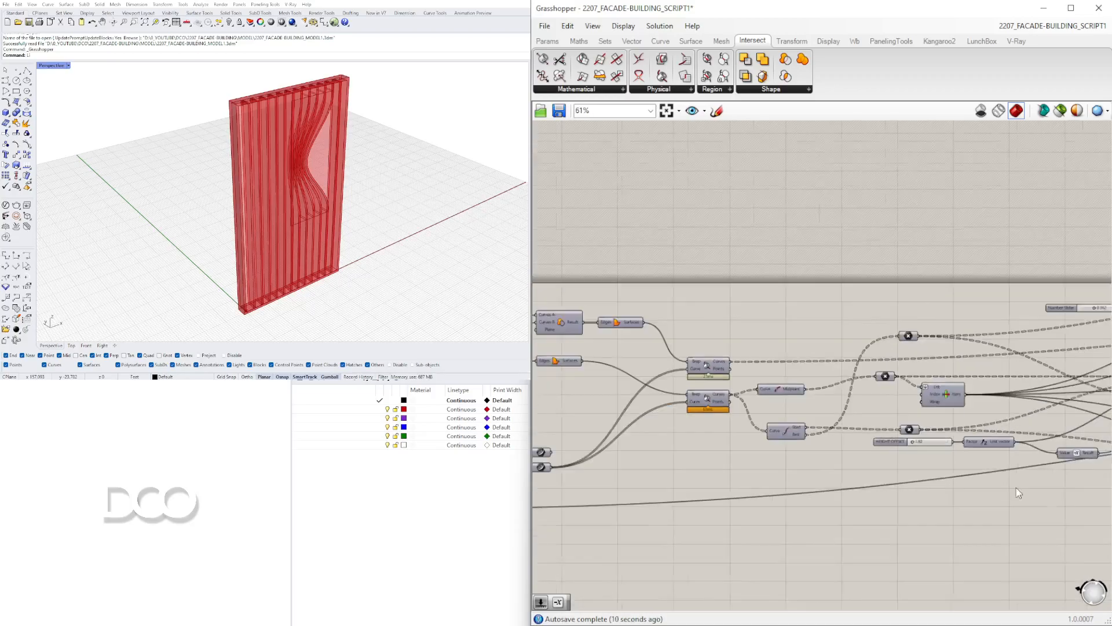
{"action": "left_click_drag", "start_coordinate": [756, 263], "coordinate": [678, 539]}
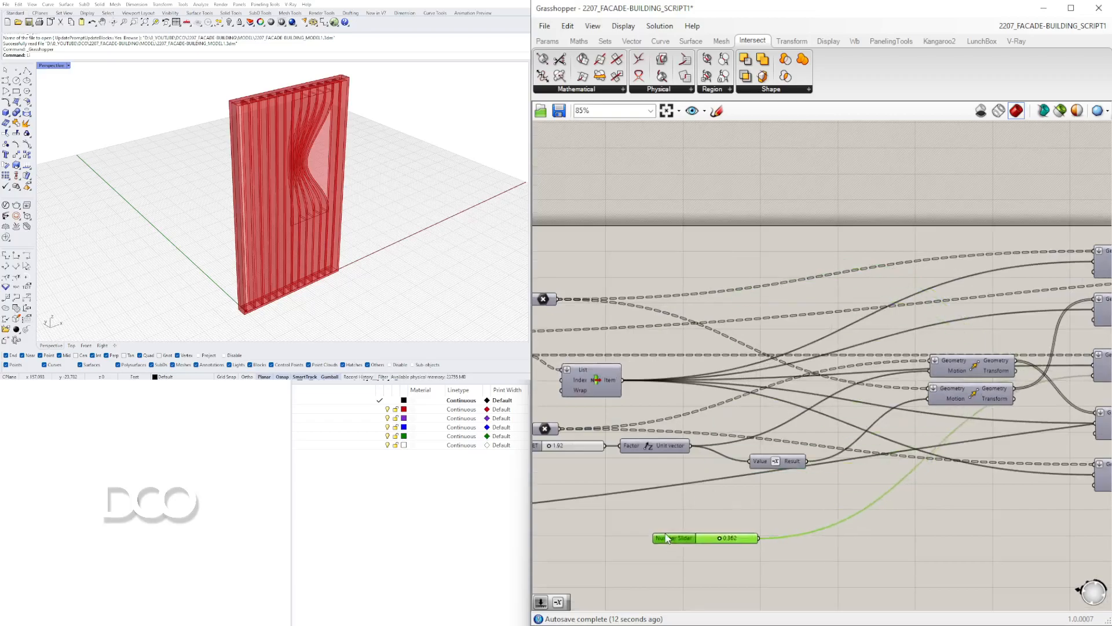
{"action": "scroll", "coordinate": [724, 509], "scroll_direction": "up", "scroll_amount": 3}
{"action": "left_click_drag", "start_coordinate": [739, 490], "coordinate": [781, 482]}
{"action": "right_click", "coordinate": [782, 481]}
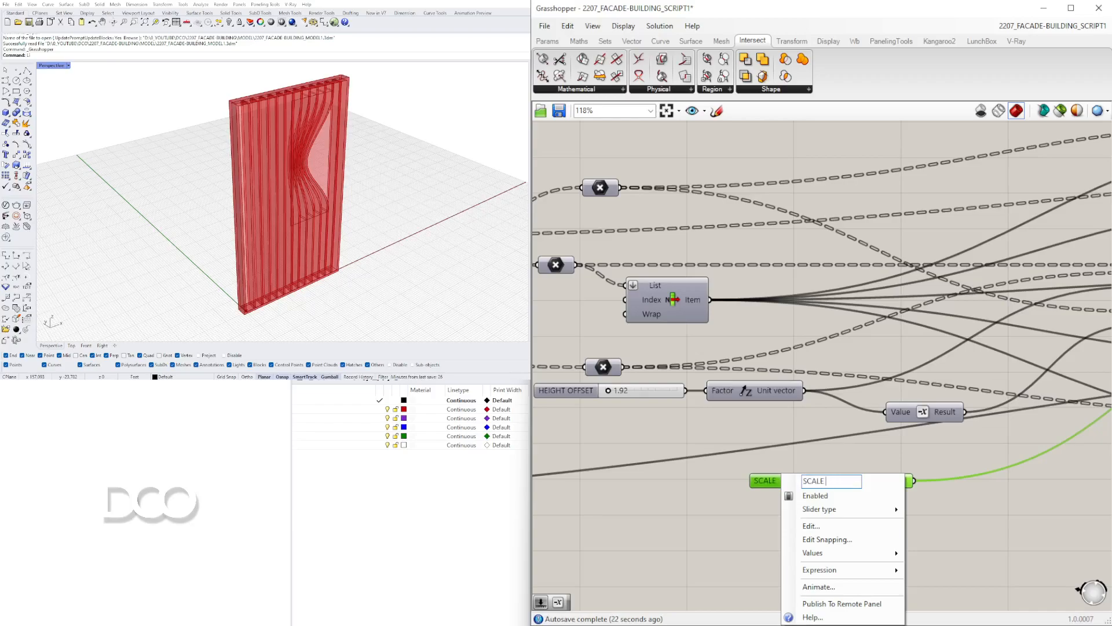
{"action": "key", "text": "Return"}
Move the fin Rectangle's X Size and Y Size sliders together below the wire that feeds the frame's Extrude component.
{"action": "scroll", "coordinate": [815, 471], "scroll_direction": "up", "scroll_amount": 2}
{"action": "scroll", "coordinate": [795, 489], "scroll_direction": "down", "scroll_amount": 7}
{"action": "right_click_drag", "start_coordinate": [882, 505], "coordinate": [689, 438]}
{"action": "scroll", "coordinate": [921, 326], "scroll_direction": "up", "scroll_amount": 5}
{"action": "right_click_drag", "start_coordinate": [1089, 332], "coordinate": [770, 326]}
{"action": "left_click_drag", "start_coordinate": [820, 343], "coordinate": [718, 420]}
{"action": "left_click", "coordinate": [732, 484]}
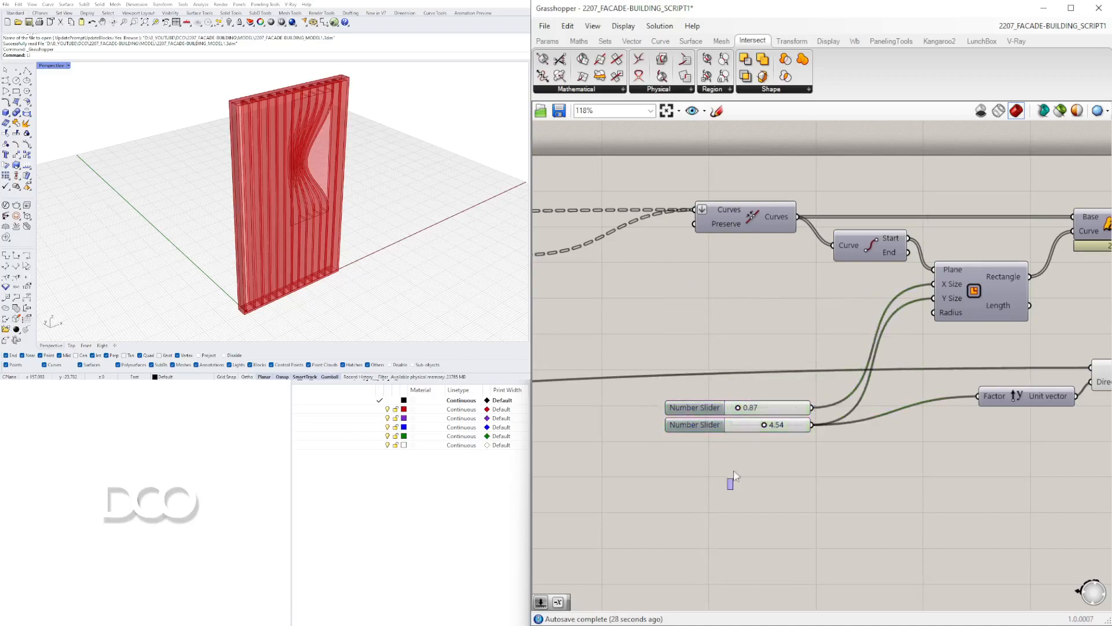
{"action": "scroll", "coordinate": [721, 429], "scroll_direction": "up", "scroll_amount": 3}
{"action": "double_click", "coordinate": [684, 387]}
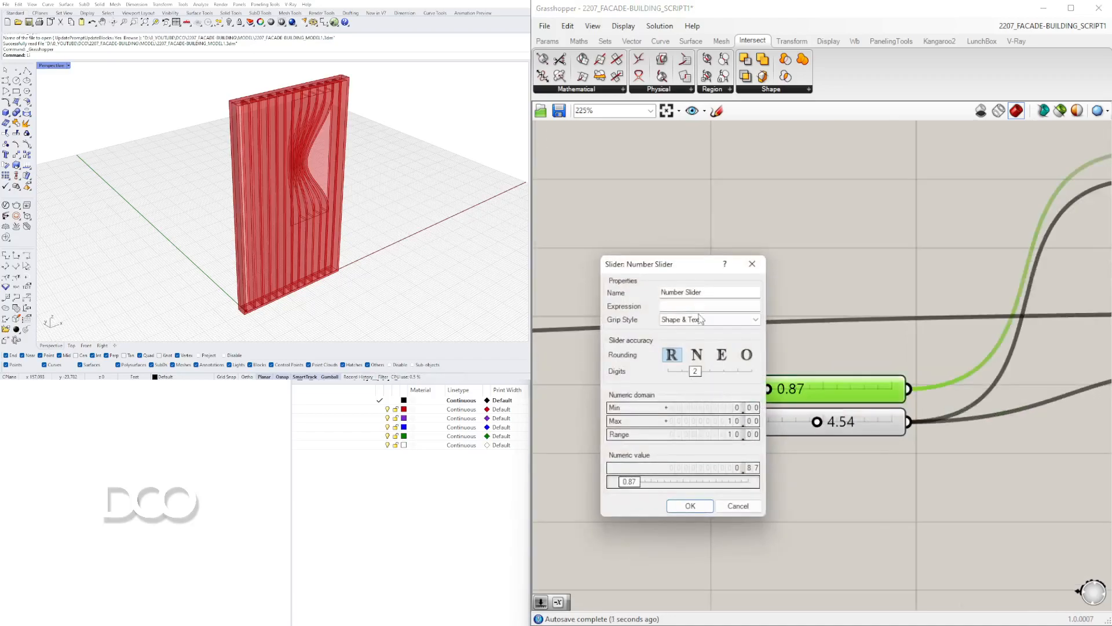
{"action": "key", "text": "Escape"}
{"action": "left_click", "coordinate": [681, 372]}
{"action": "right_click", "coordinate": [669, 393]}
{"action": "left_click", "coordinate": [734, 407]}
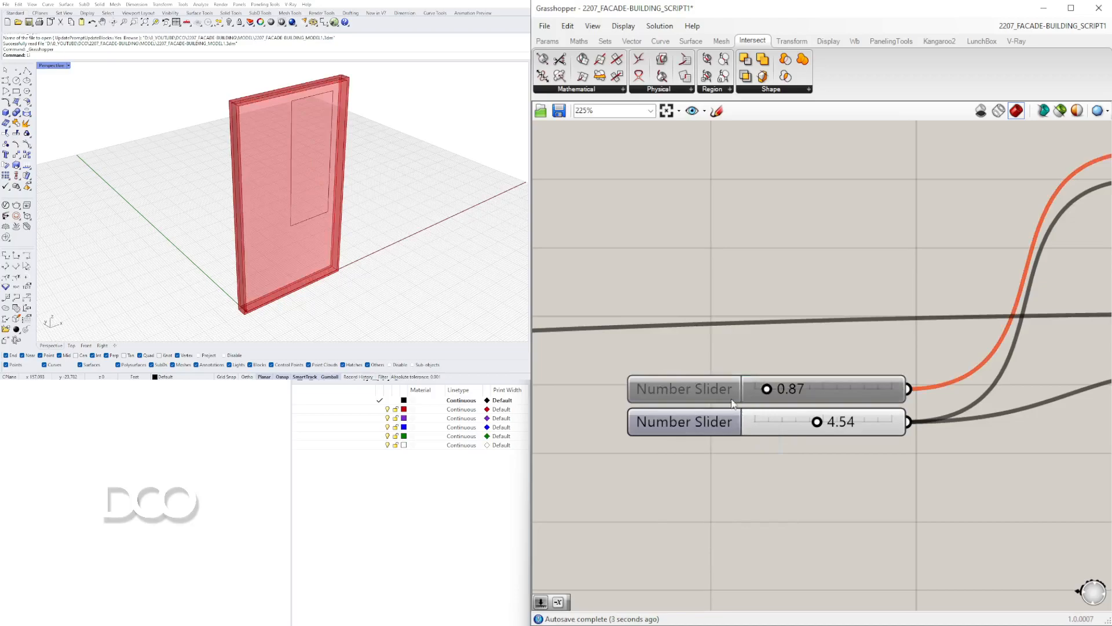
{"action": "right_click", "coordinate": [712, 392]}
{"action": "left_click", "coordinate": [732, 410]}
Rename the fin Rectangle's X Size slider X VERTICALS and copy that name.
{"action": "right_click", "coordinate": [703, 392]}
{"action": "key", "text": "ctrl+a"}
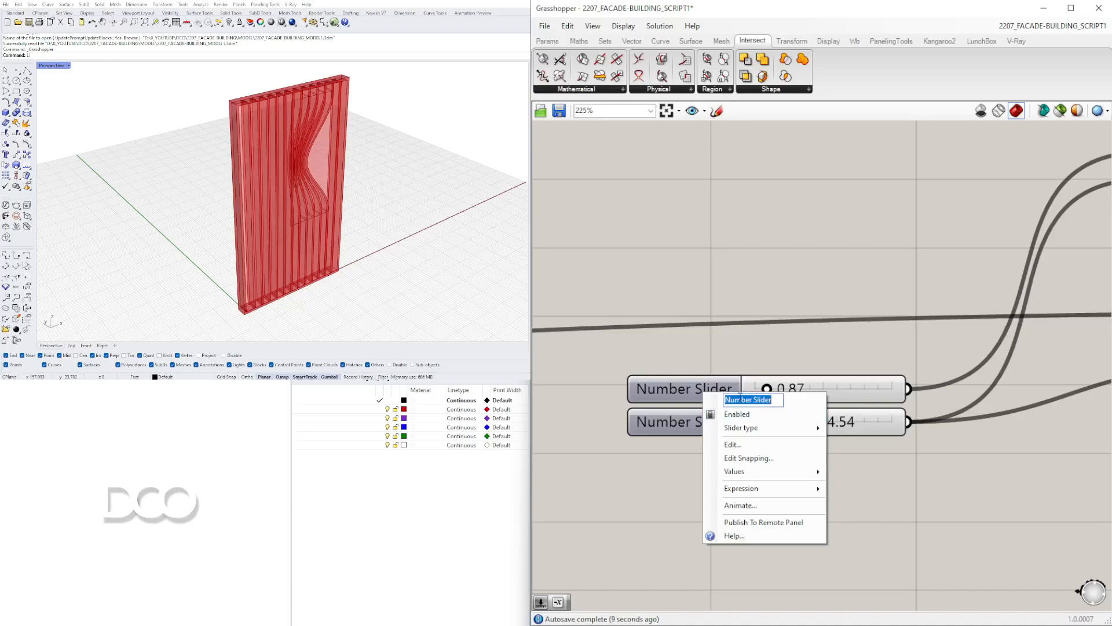
{"action": "type", "text": "FACADE X"}
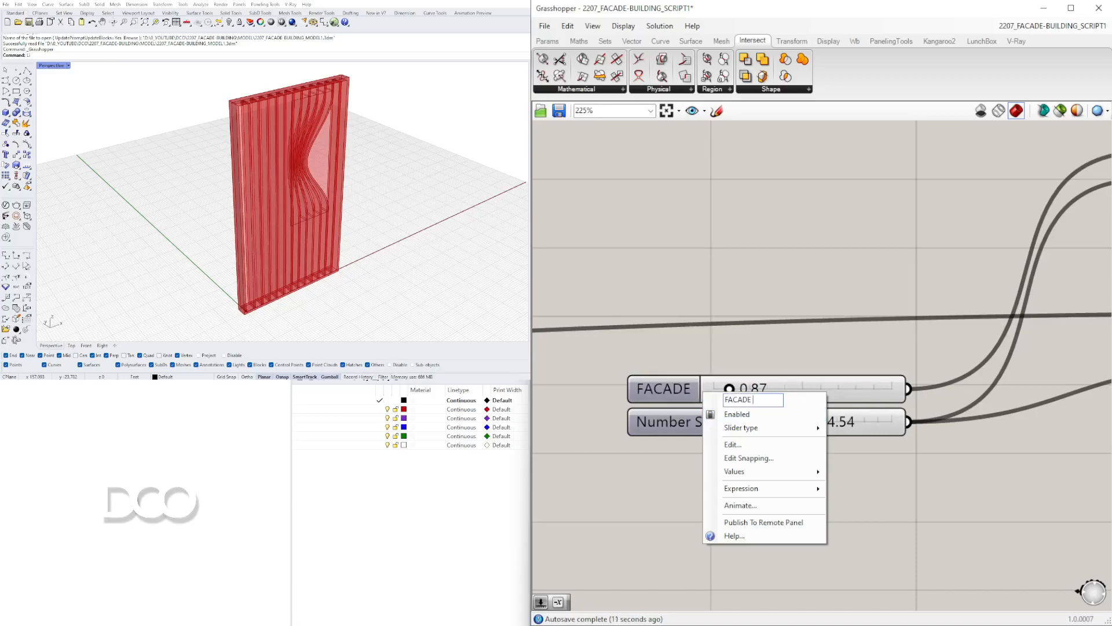
{"action": "key", "text": "BackSpace"}
{"action": "key", "text": "BackSpace"}
{"action": "key", "text": "BackSpace"}
{"action": "key", "text": "BackSpace"}
{"action": "key", "text": "BackSpace"}
{"action": "key", "text": "BackSpace"}
{"action": "key", "text": "BackSpace"}
{"action": "key", "text": "BackSpace"}
{"action": "type", "text": "V"}
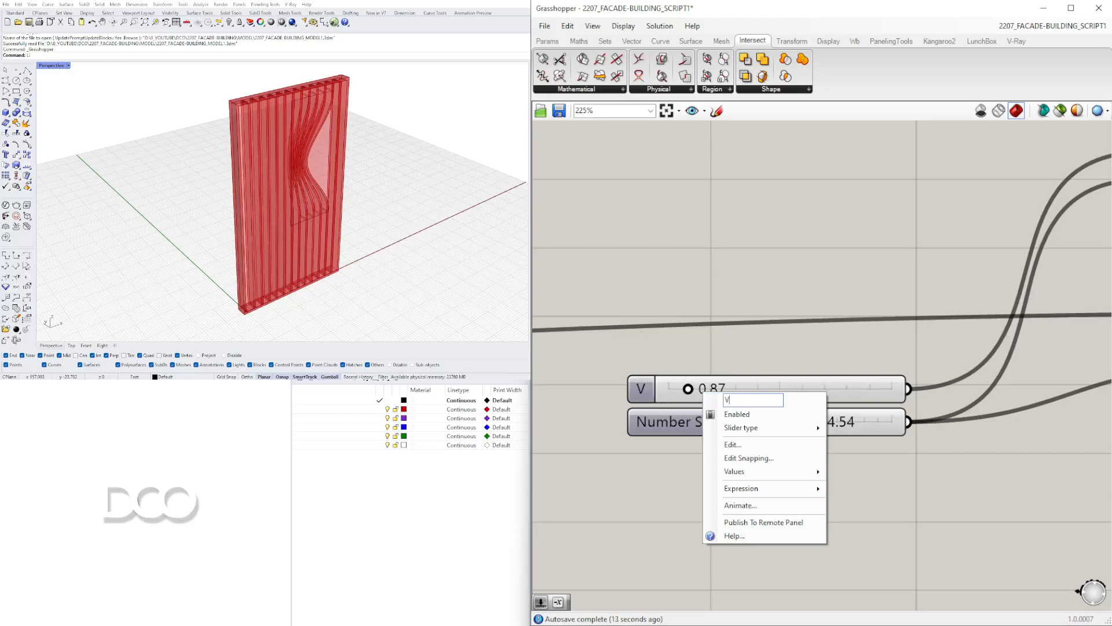
{"action": "type", "text": "ERTIC"}
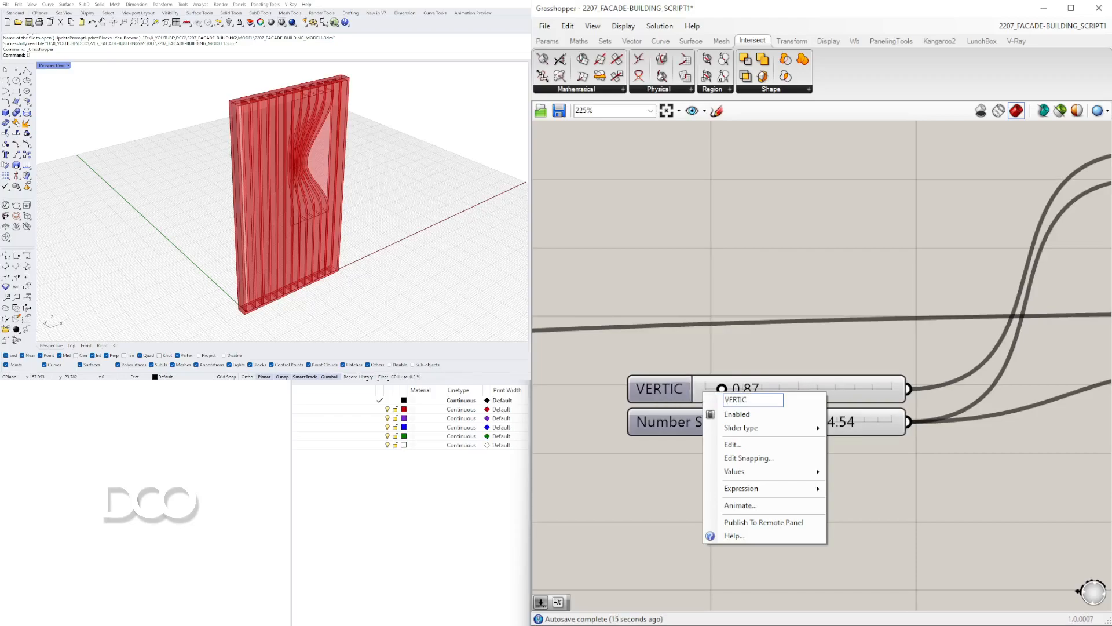
{"action": "type", "text": "ALS"}
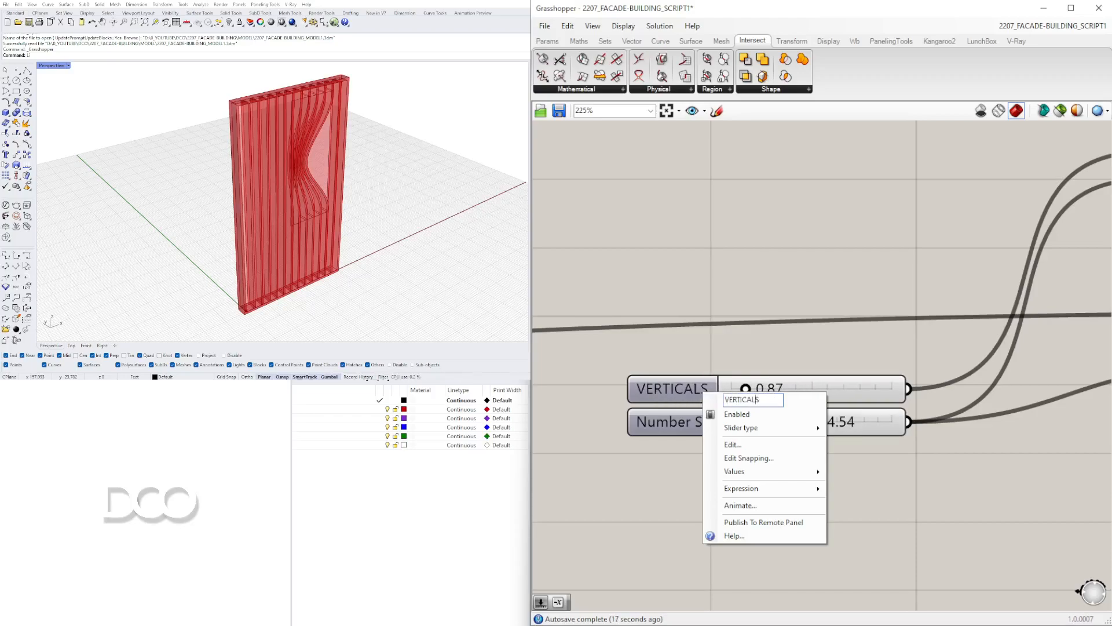
{"action": "type", "text": "X"}
{"action": "key", "text": "ctrl+a"}
{"action": "key", "text": "ctrl+c"}
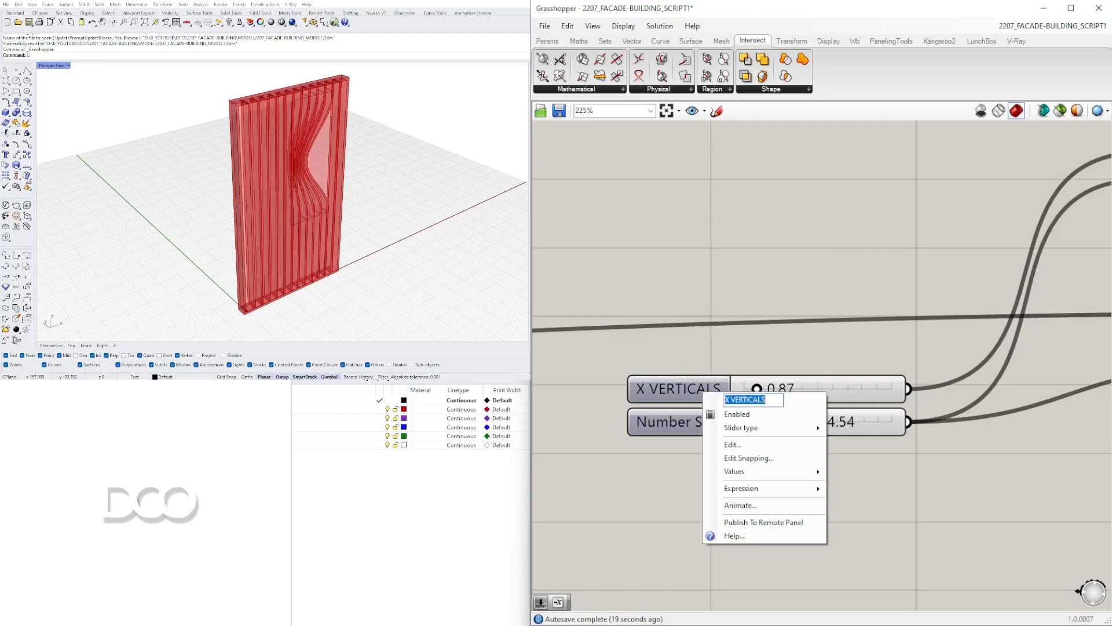
{"action": "key", "text": "Return"}
{"action": "right_click", "coordinate": [664, 421]}
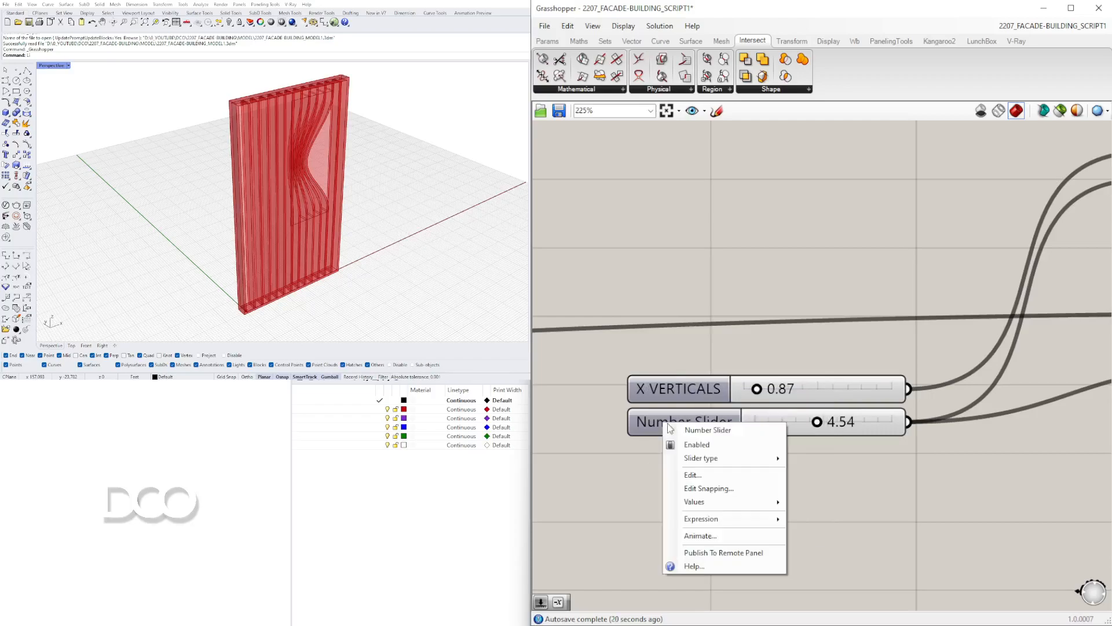
{"action": "left_click", "coordinate": [709, 444]}
{"action": "right_click", "coordinate": [703, 424]}
{"action": "left_click", "coordinate": [715, 444]}
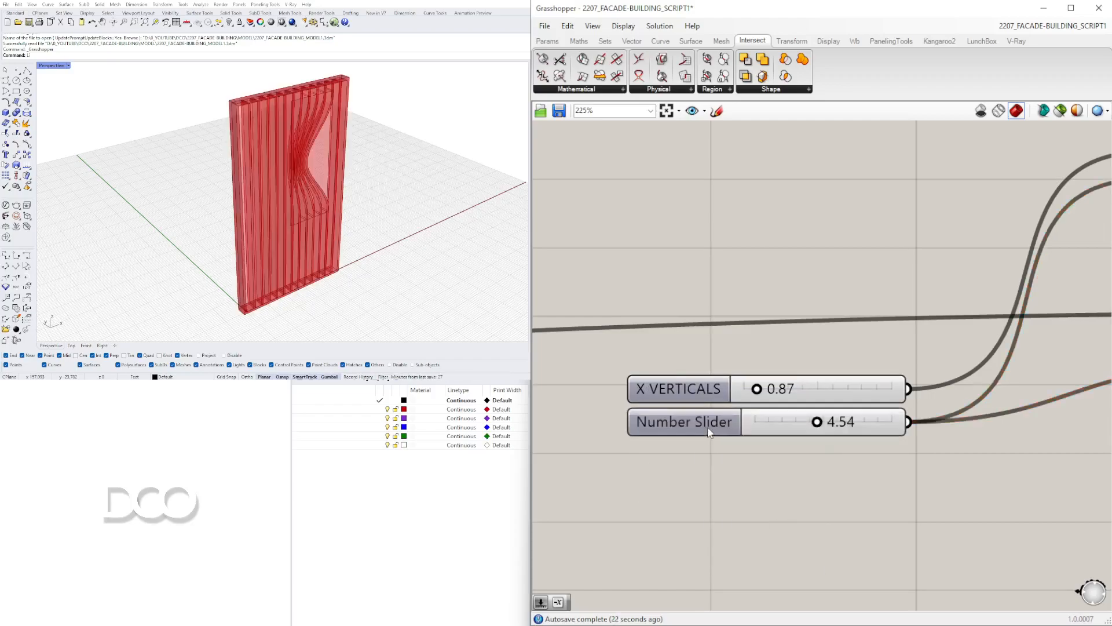
Paste the copied name onto the Y Size slider and change it to Y VERTICALS.
{"action": "right_click", "coordinate": [705, 425]}
{"action": "left_click", "coordinate": [747, 430]}
{"action": "key", "text": "ctrl+a"}
{"action": "key", "text": "ctrl+v"}
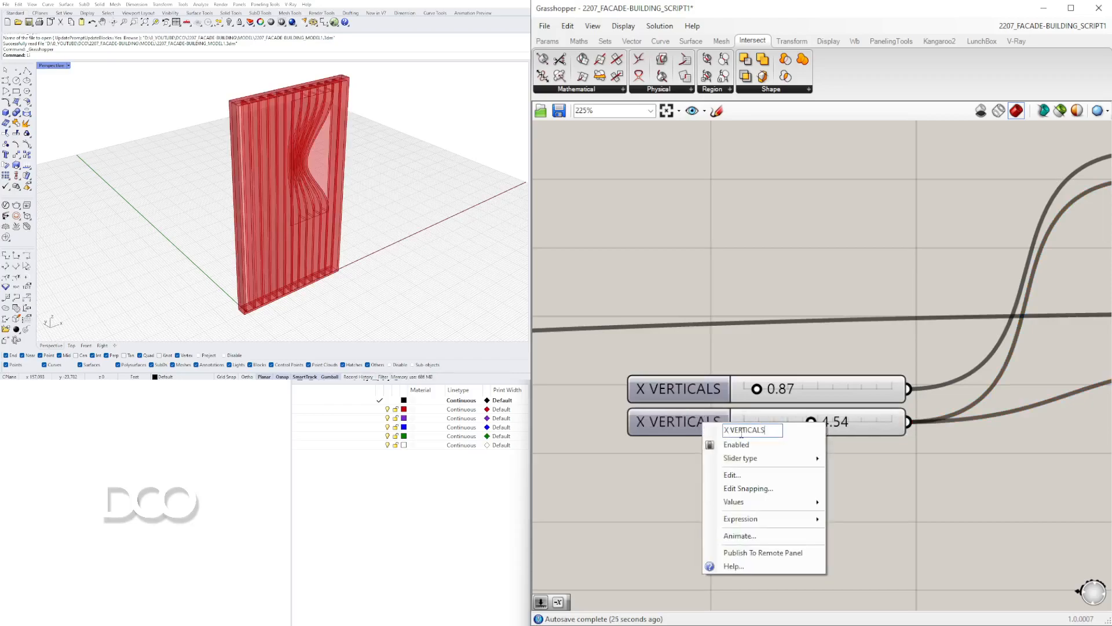
{"action": "key", "text": "Return"}
{"action": "right_click", "coordinate": [664, 422]}
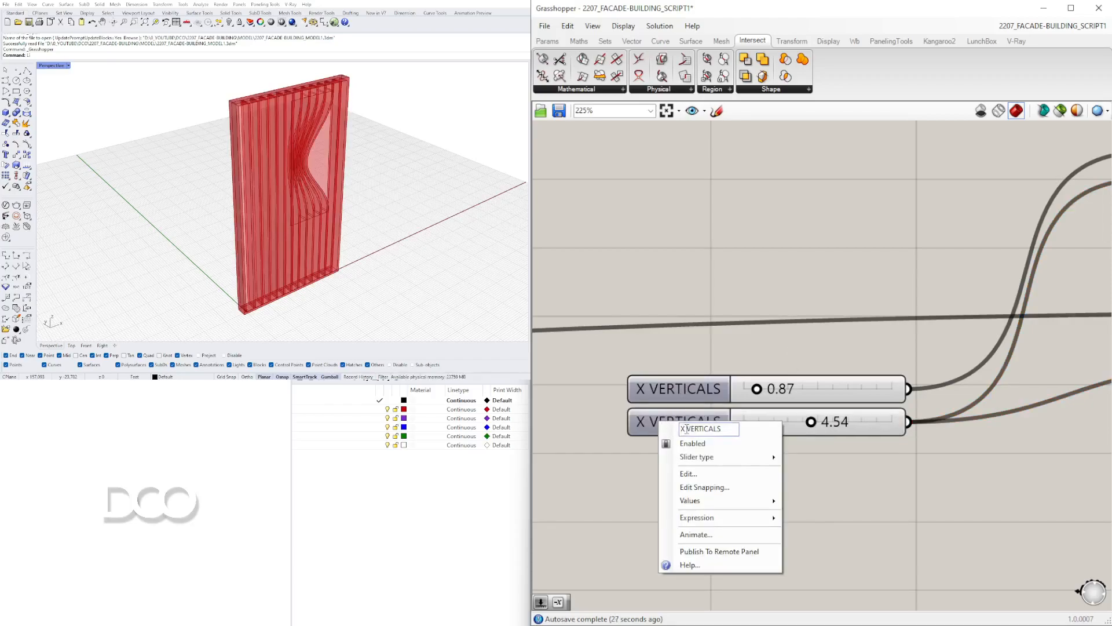
{"action": "type", "text": "Y"}
{"action": "left_click", "coordinate": [752, 258]}
Move the frame's Extrude component farther from the Unit Y vector, placing it beneath the Cap Holes component.
{"action": "scroll", "coordinate": [695, 416], "scroll_direction": "down", "scroll_amount": 6}
{"action": "scroll", "coordinate": [697, 415], "scroll_direction": "up", "scroll_amount": 3}
{"action": "right_click_drag", "start_coordinate": [770, 301], "coordinate": [915, 357]}
{"action": "left_click", "coordinate": [992, 394]}
{"action": "left_click", "coordinate": [1072, 256]}
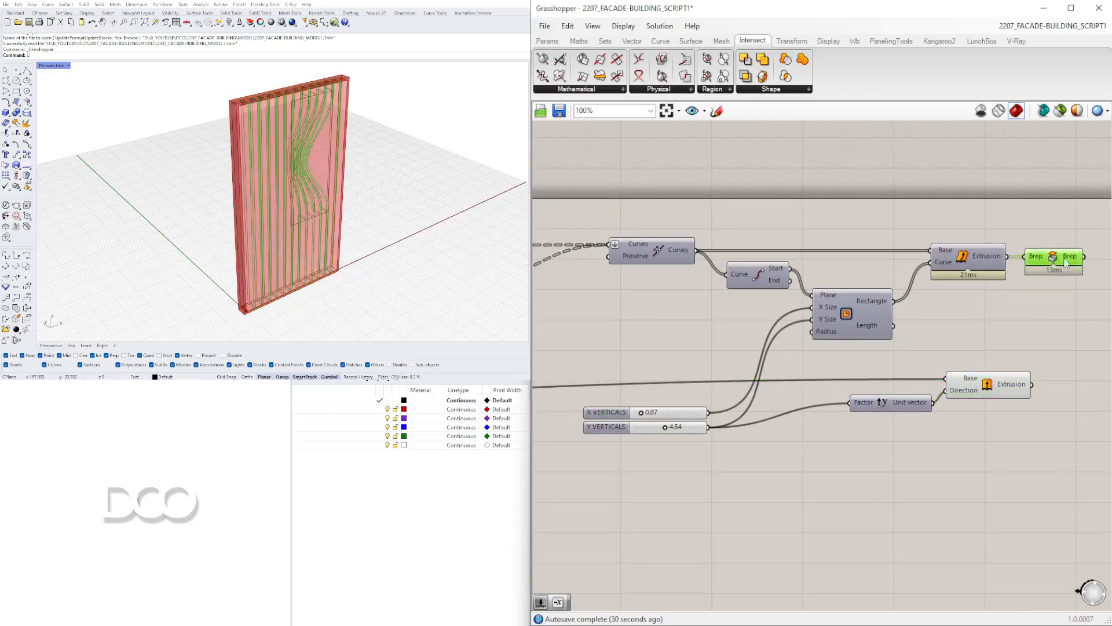
{"action": "left_click_drag", "start_coordinate": [976, 380], "coordinate": [1034, 380]}
{"action": "left_click", "coordinate": [1053, 291]}
{"action": "left_click", "coordinate": [1061, 257]}
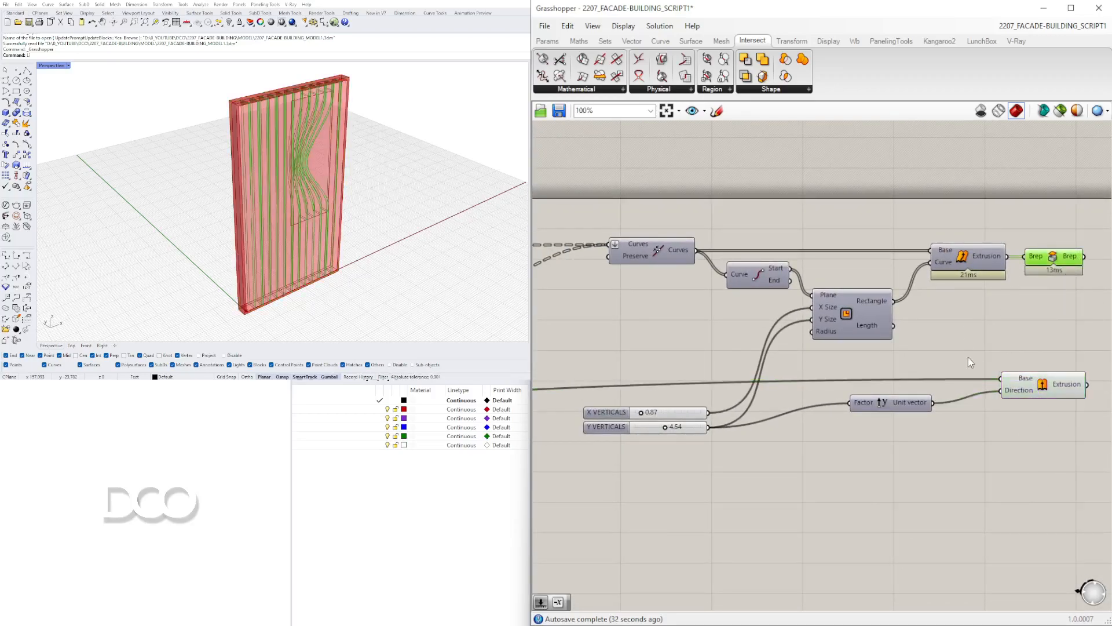
{"action": "scroll", "coordinate": [930, 351], "scroll_direction": "down", "scroll_amount": 3}
{"action": "left_click", "coordinate": [764, 444]}
{"action": "scroll", "coordinate": [901, 394], "scroll_direction": "down", "scroll_amount": 5}
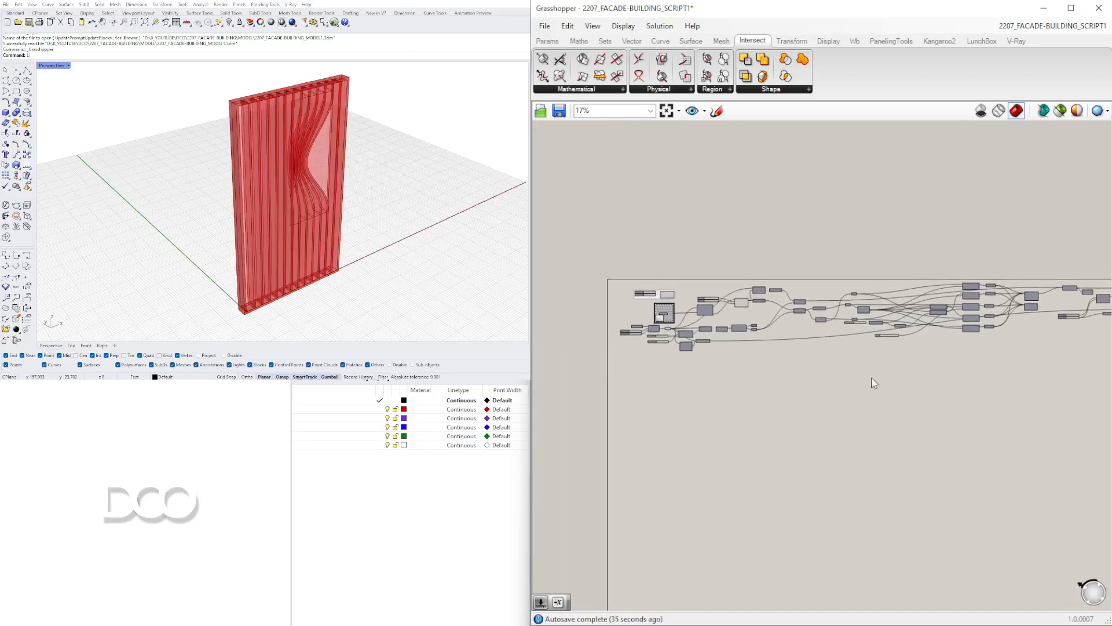
{"action": "scroll", "coordinate": [794, 369], "scroll_direction": "up", "scroll_amount": 1}
{"action": "right_click_drag", "start_coordinate": [318, 219], "coordinate": [235, 202]}
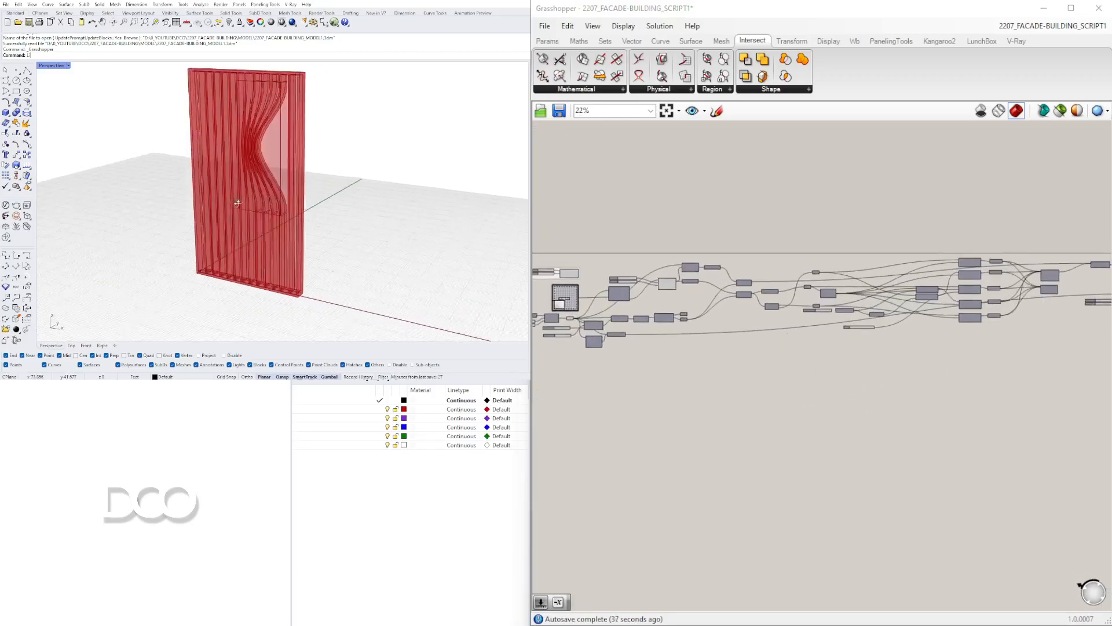
{"action": "scroll", "coordinate": [330, 211], "scroll_direction": "down", "scroll_amount": 5}
{"action": "right_click_drag", "start_coordinate": [332, 213], "coordinate": [274, 210], "text": "shift"}
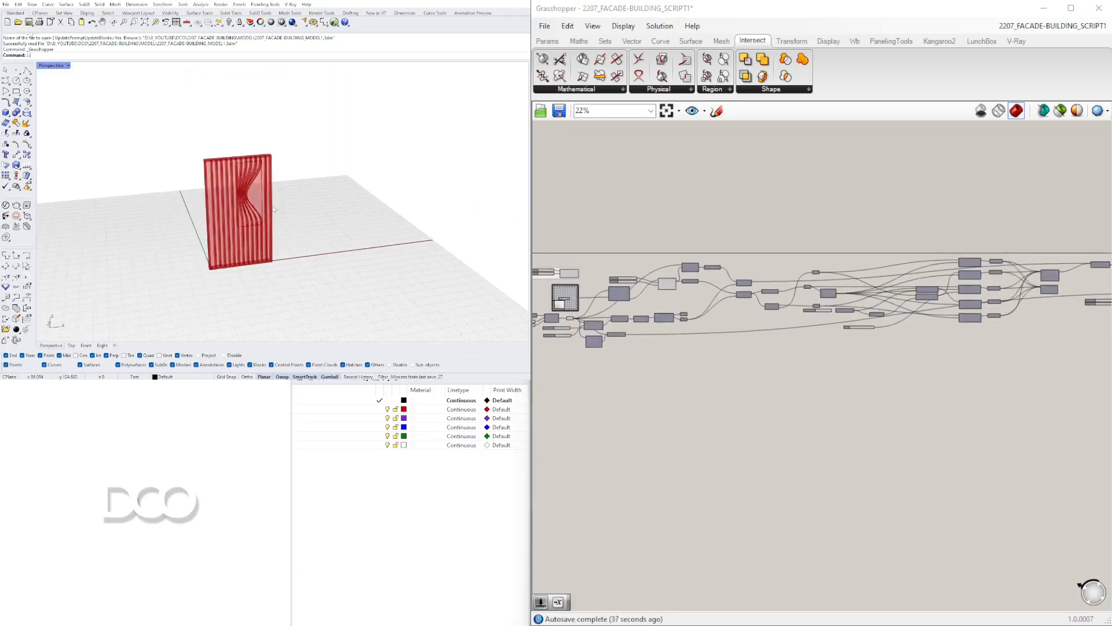
{"action": "double_click", "coordinate": [52, 66]}
{"action": "right_click_drag", "start_coordinate": [157, 253], "coordinate": [134, 304]}
{"action": "type", "text": "IPLANE"}
{"action": "key", "text": "Return"}
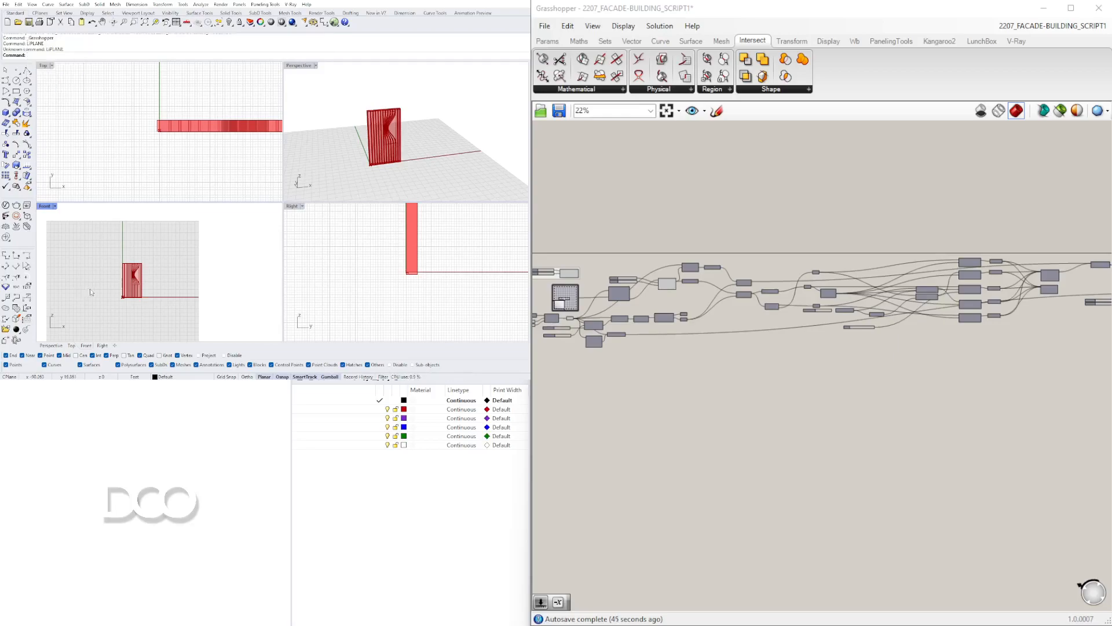
{"action": "double_click", "coordinate": [299, 66]}
{"action": "right_click_drag", "start_coordinate": [348, 142], "coordinate": [296, 212]}
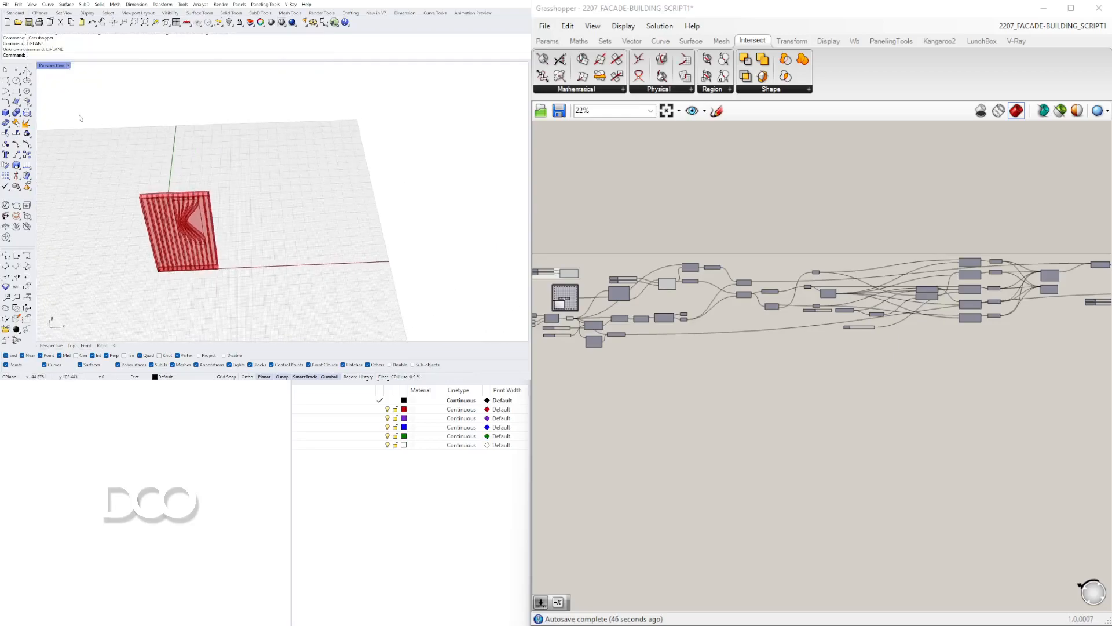
Switch to Rhino and draw a tall solid box on the ground plane beside the facade.
{"action": "left_click", "coordinate": [5, 112]}
{"action": "left_click", "coordinate": [280, 247]}
{"action": "left_click", "coordinate": [363, 186]}
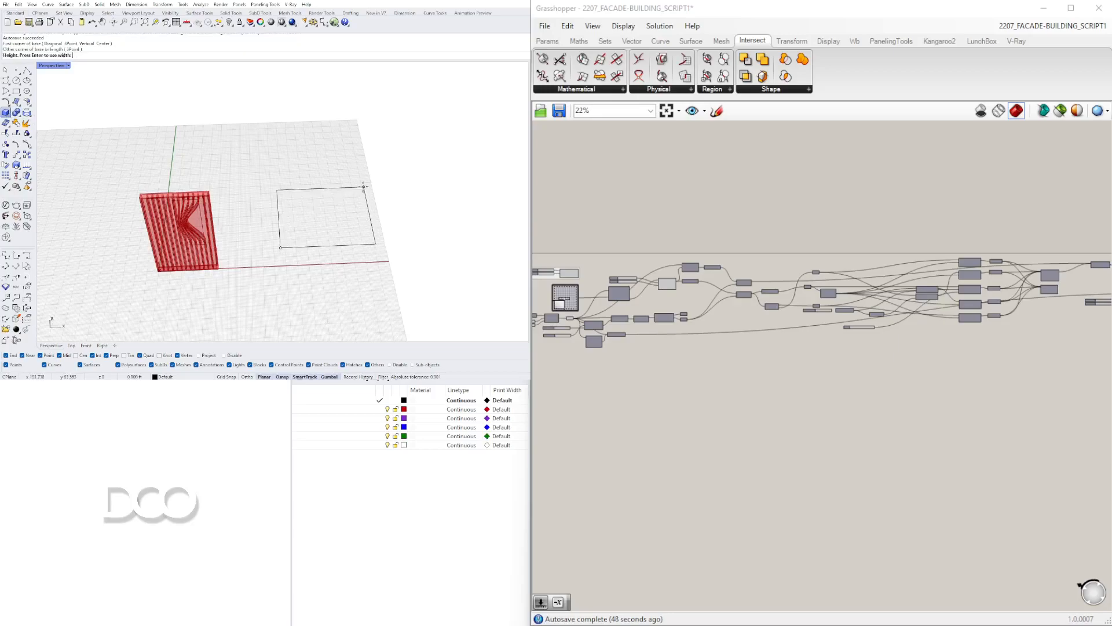
{"action": "left_click", "coordinate": [370, 92]}
{"action": "right_click_drag", "start_coordinate": [371, 92], "coordinate": [411, 114]}
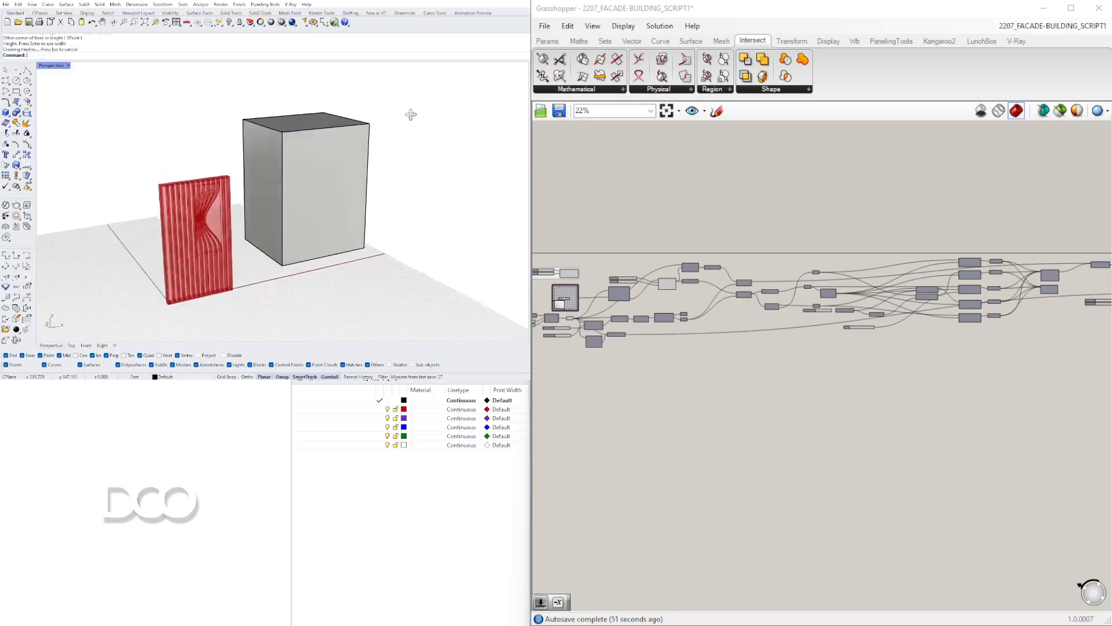
Explode the tall box into separate surfaces and select its front face in Rhino.
{"action": "left_click", "coordinate": [316, 202]}
{"action": "scroll", "coordinate": [317, 201], "scroll_direction": "up", "scroll_amount": 3}
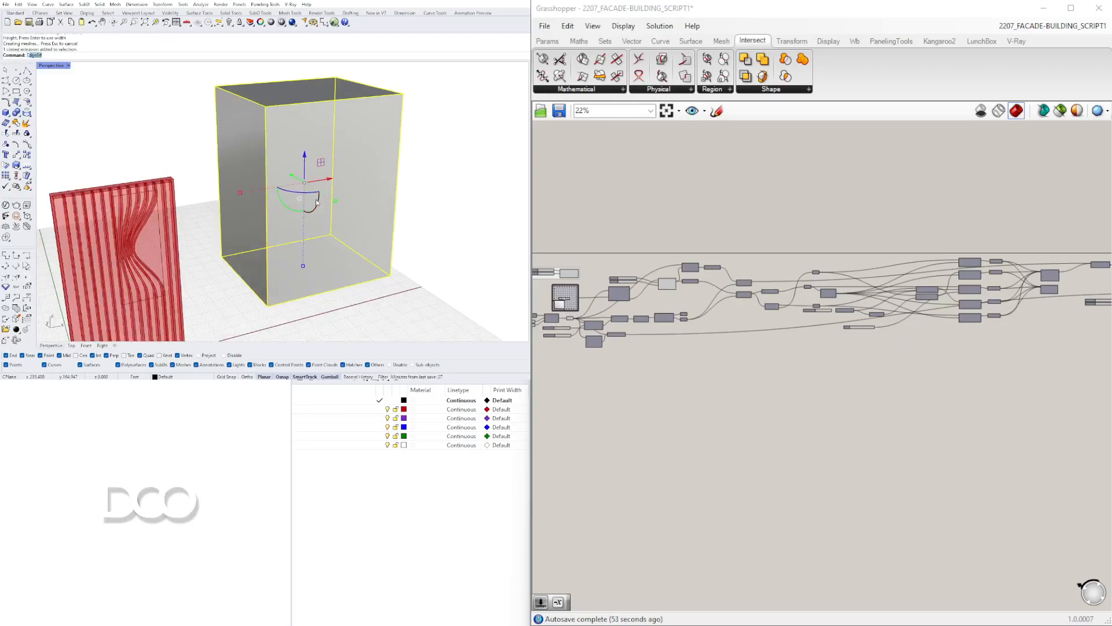
{"action": "key", "text": "Return"}
{"action": "left_click", "coordinate": [326, 184]}
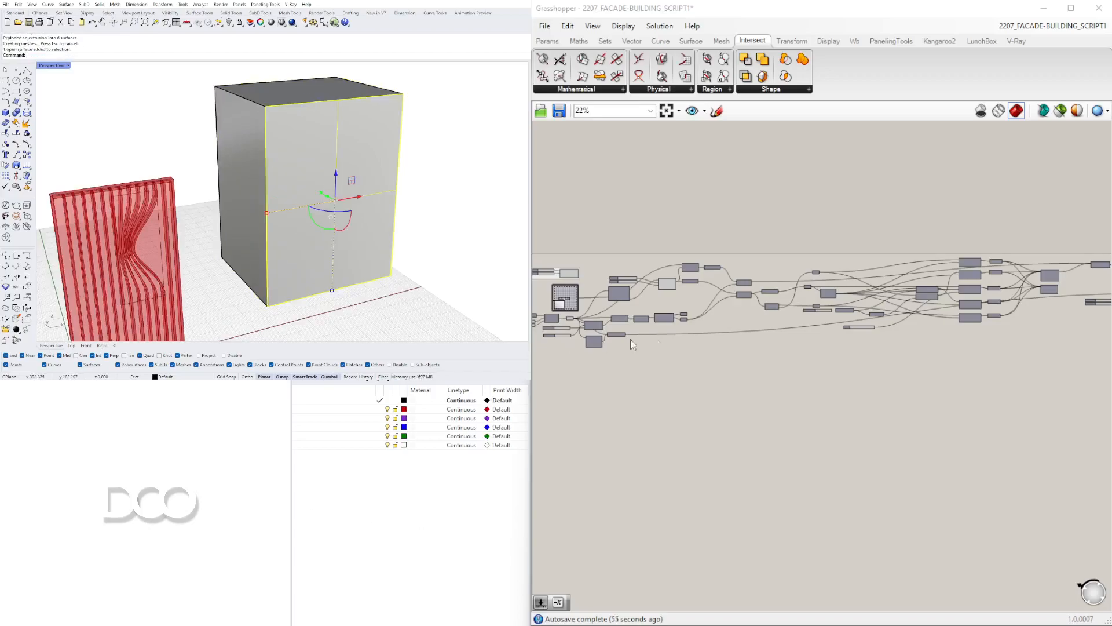
Disconnect the rectangular plane surface from the Surface parameter in Grasshopper and set the selected box face as its single surface.
{"action": "right_click_drag", "start_coordinate": [592, 325], "coordinate": [790, 327]}
{"action": "scroll", "coordinate": [790, 327], "scroll_direction": "up", "scroll_amount": 8}
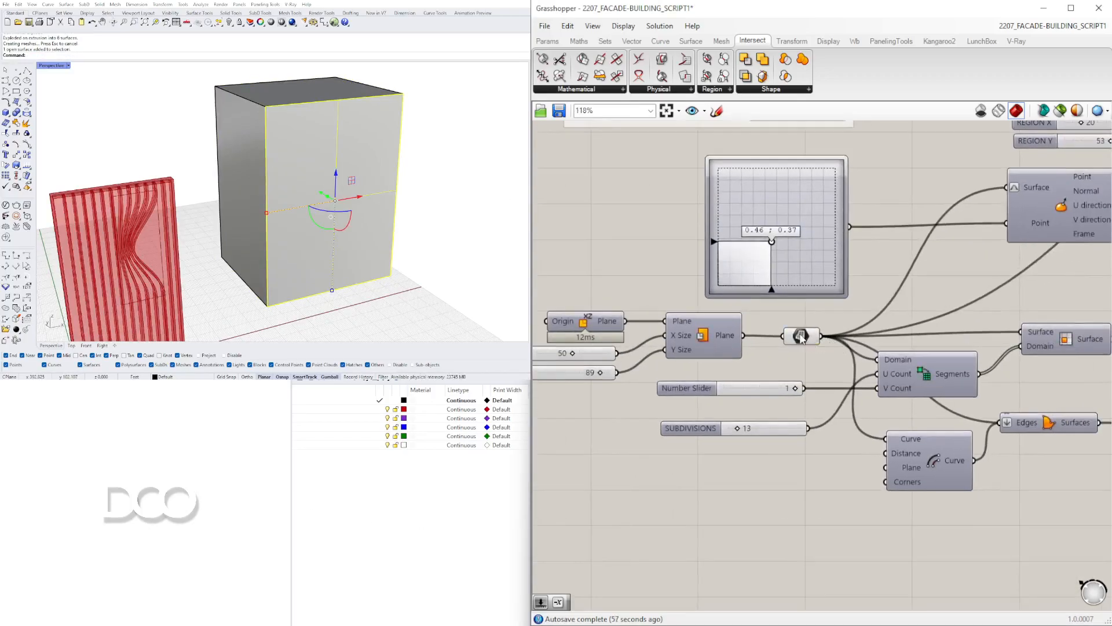
{"action": "left_click", "coordinate": [801, 336]}
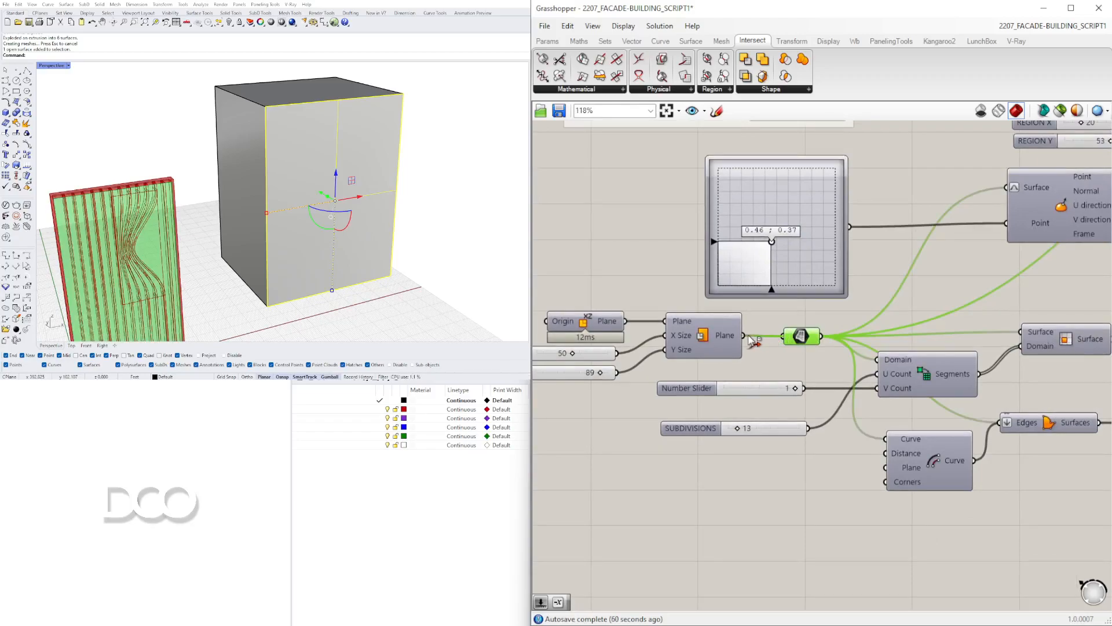
{"action": "left_click_drag", "start_coordinate": [748, 339], "coordinate": [780, 337], "text": "ctrl"}
{"action": "right_click", "coordinate": [797, 337]}
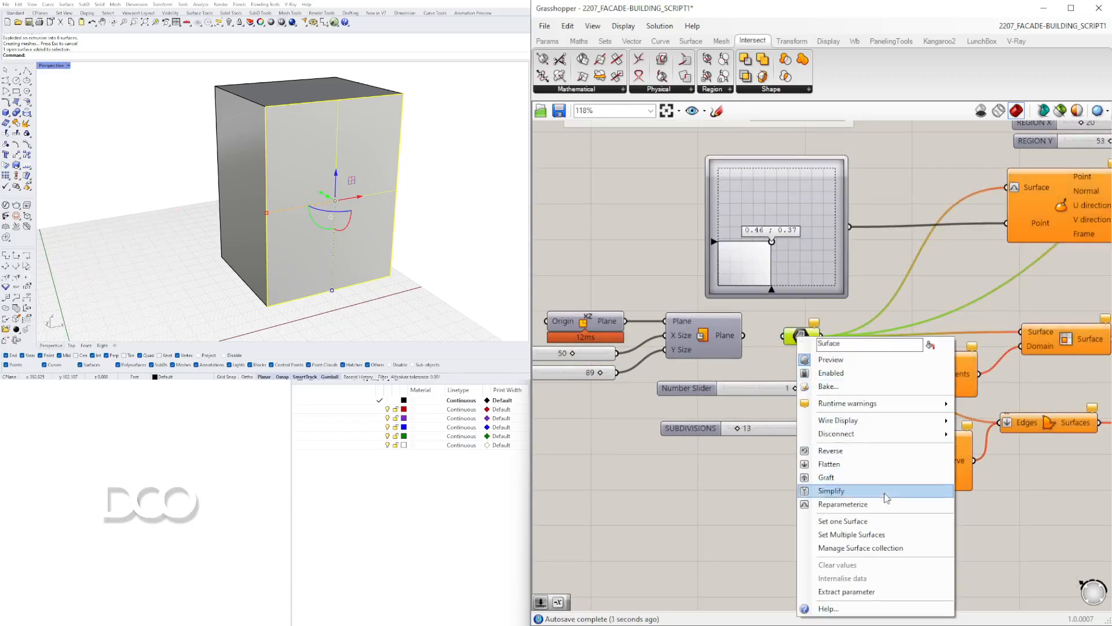
{"action": "left_click", "coordinate": [868, 520]}
{"action": "right_click_drag", "start_coordinate": [414, 238], "coordinate": [360, 182]}
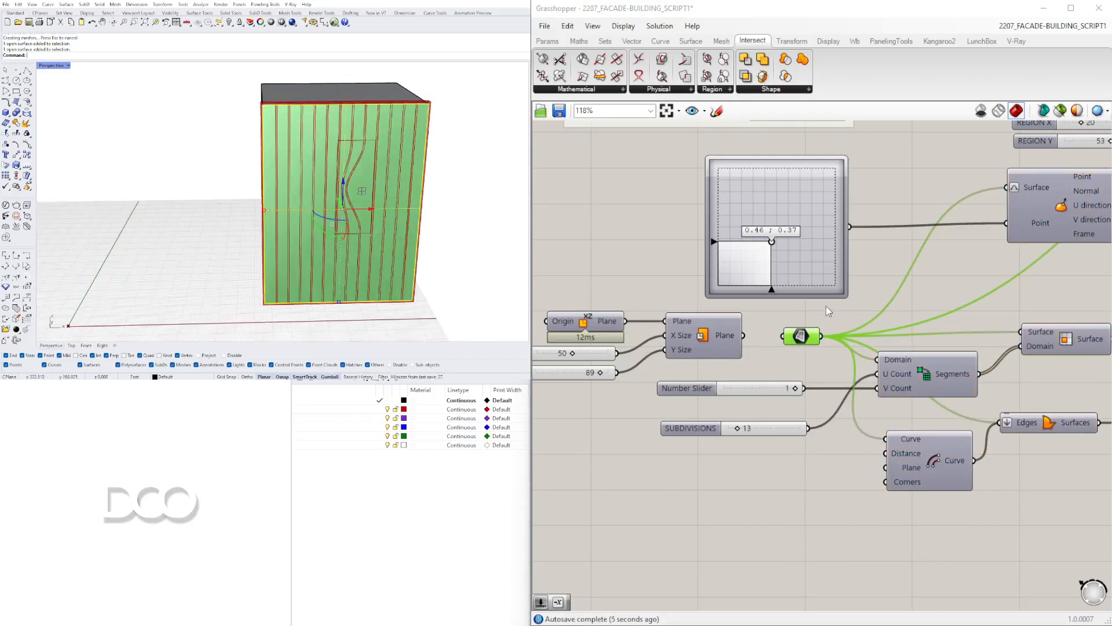
Test the fins' bend location on the box face by moving the MD Slider point to 0.63 ; 0.51 and back toward the middle.
{"action": "scroll", "coordinate": [731, 206], "scroll_direction": "up", "scroll_amount": 3}
{"action": "left_click_drag", "start_coordinate": [797, 264], "coordinate": [830, 238]}
{"action": "right_click_drag", "start_coordinate": [388, 140], "coordinate": [432, 152]}
{"action": "scroll", "coordinate": [405, 148], "scroll_direction": "down", "scroll_amount": 5}
{"action": "scroll", "coordinate": [404, 149], "scroll_direction": "up", "scroll_amount": 4}
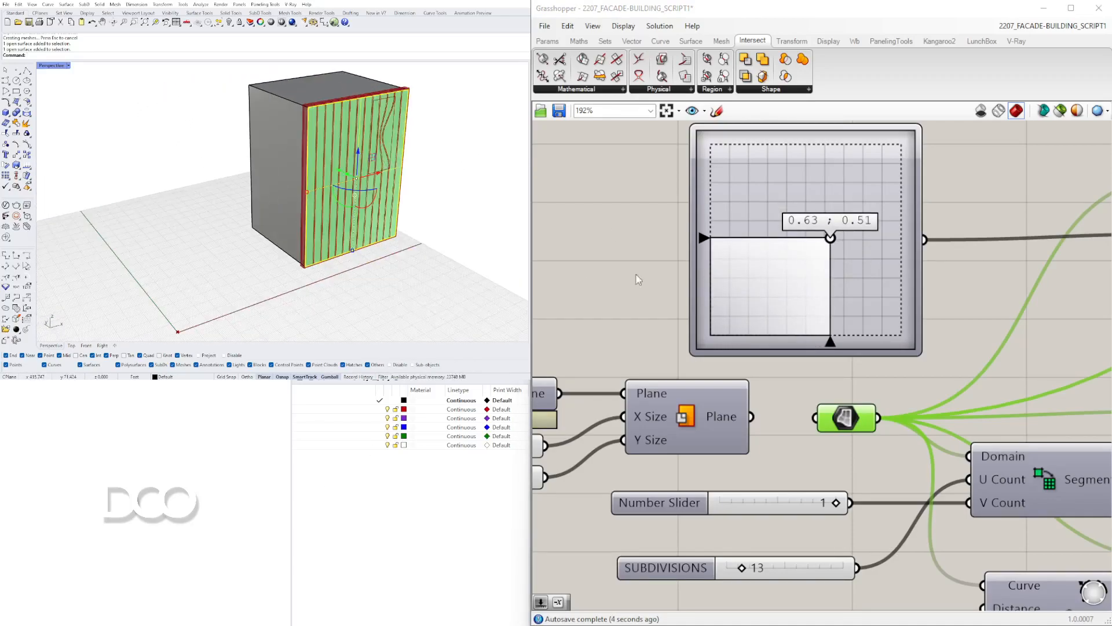
{"action": "left_click_drag", "start_coordinate": [830, 238], "coordinate": [794, 256]}
{"action": "scroll", "coordinate": [812, 291], "scroll_direction": "down", "scroll_amount": 4}
{"action": "scroll", "coordinate": [809, 286], "scroll_direction": "down", "scroll_amount": 8}
{"action": "scroll", "coordinate": [994, 335], "scroll_direction": "down", "scroll_amount": 3}
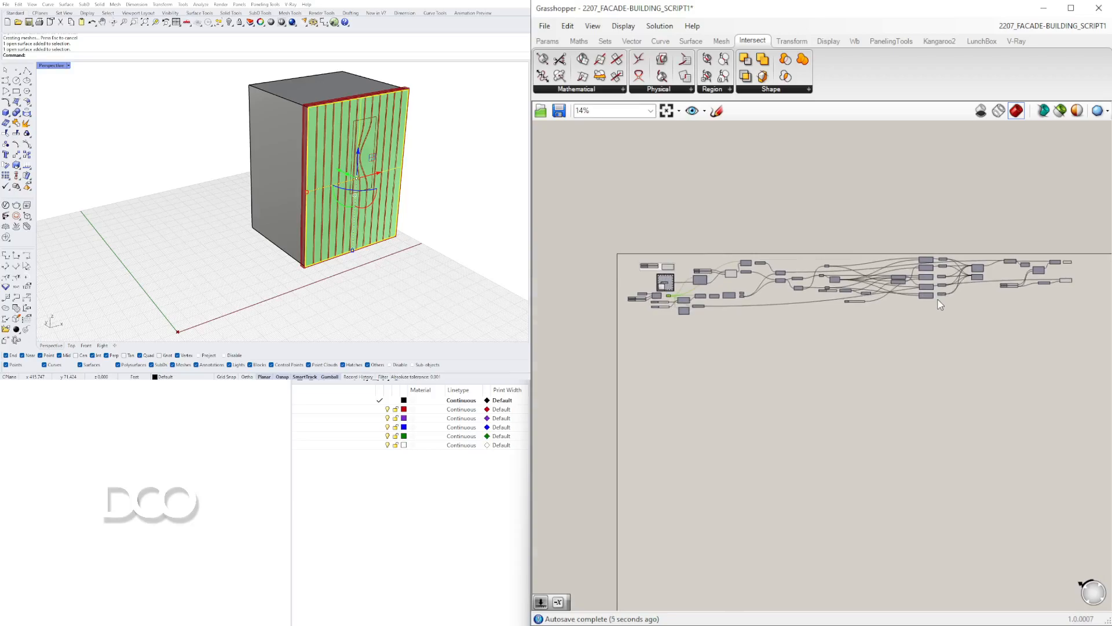